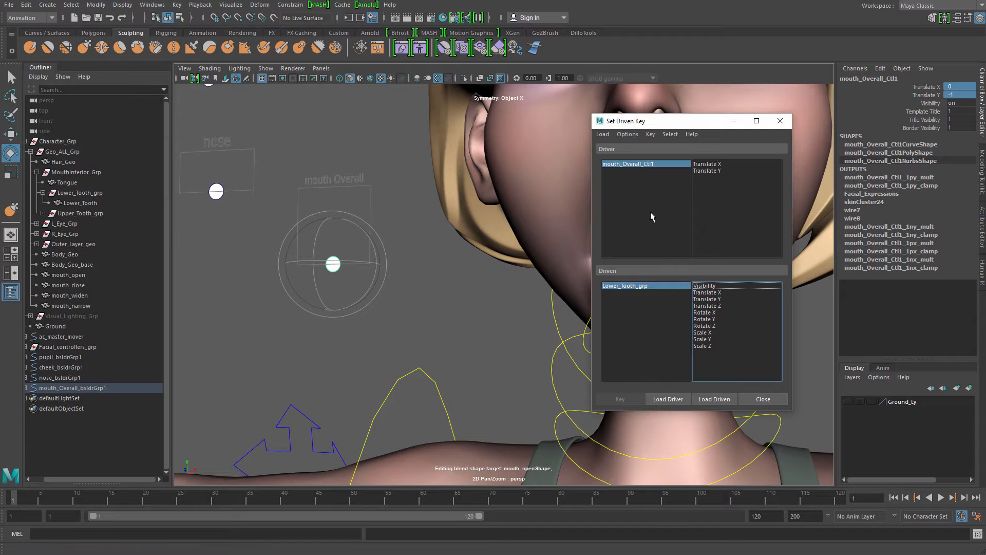
Set a driven key linking Lower_Tooth_grp's Rotate X to mouth_Overall_Ctl1's Translate Y for the open-mouth pose
{"action": "left_click", "coordinate": [717, 171]}
{"action": "middle_click_drag", "start_coordinate": [397, 311], "coordinate": [347, 299], "text": "alt"}
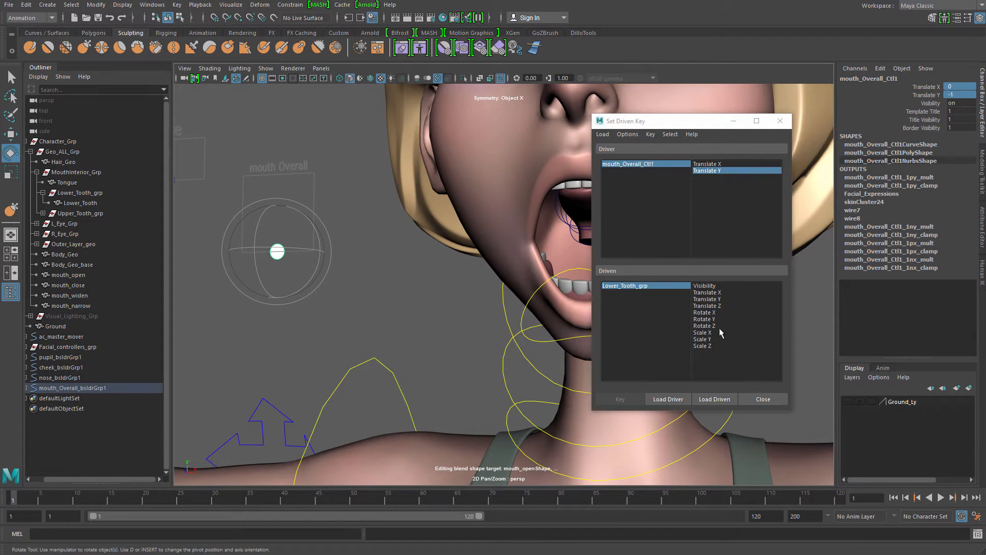
{"action": "left_click", "coordinate": [686, 288]}
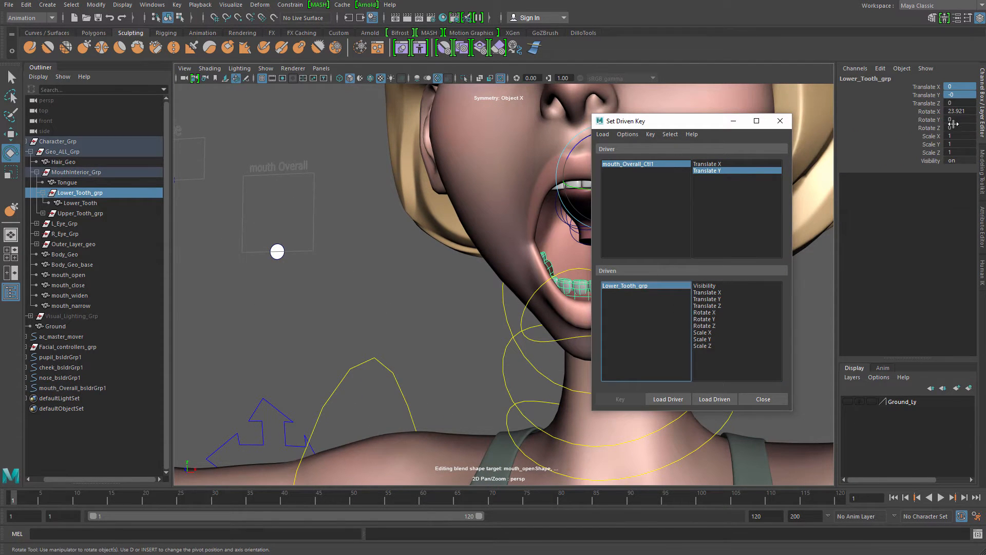
{"action": "left_click", "coordinate": [930, 110]}
{"action": "left_click", "coordinate": [709, 313]}
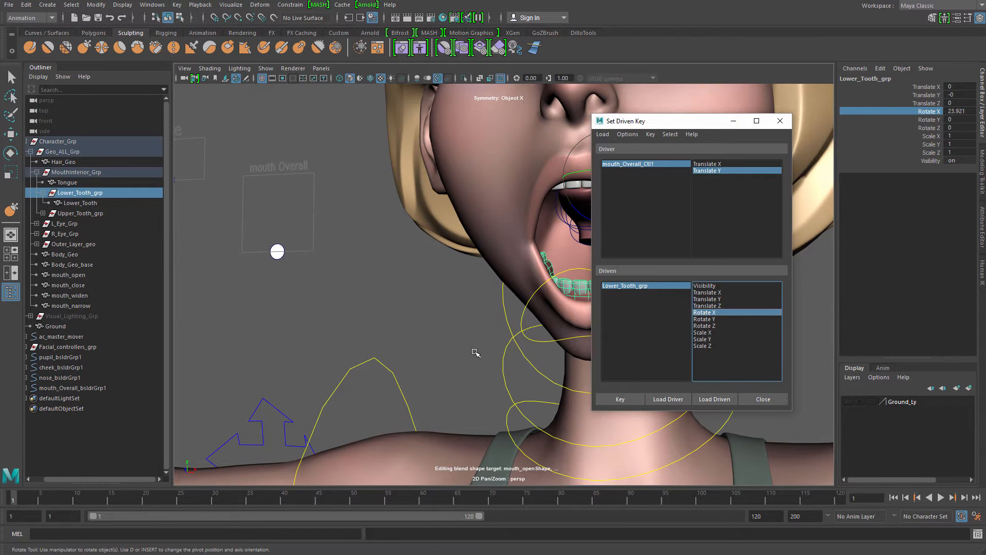
{"action": "scroll", "coordinate": [473, 353], "scroll_direction": "up", "scroll_amount": 2}
{"action": "left_click", "coordinate": [614, 399]}
Set the mouth Overall control's Translate Y to 0 for the closed-mouth pose
{"action": "scroll", "coordinate": [405, 332], "scroll_direction": "down", "scroll_amount": 2}
{"action": "middle_click_drag", "start_coordinate": [385, 326], "coordinate": [507, 384], "text": "alt"}
{"action": "left_click", "coordinate": [354, 303]}
{"action": "key", "text": "w"}
{"action": "left_click", "coordinate": [958, 95]}
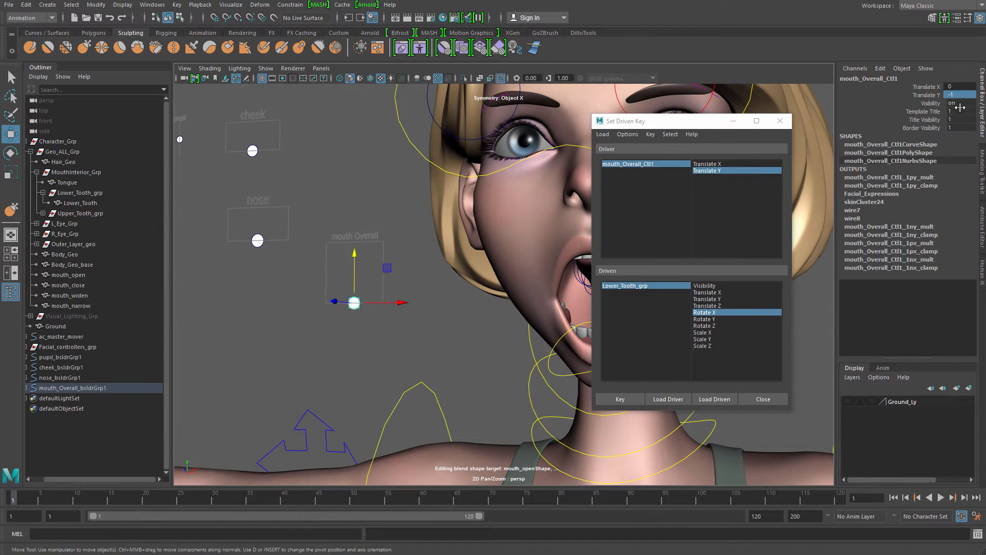
{"action": "type", "text": "0"}
{"action": "key", "text": "Return"}
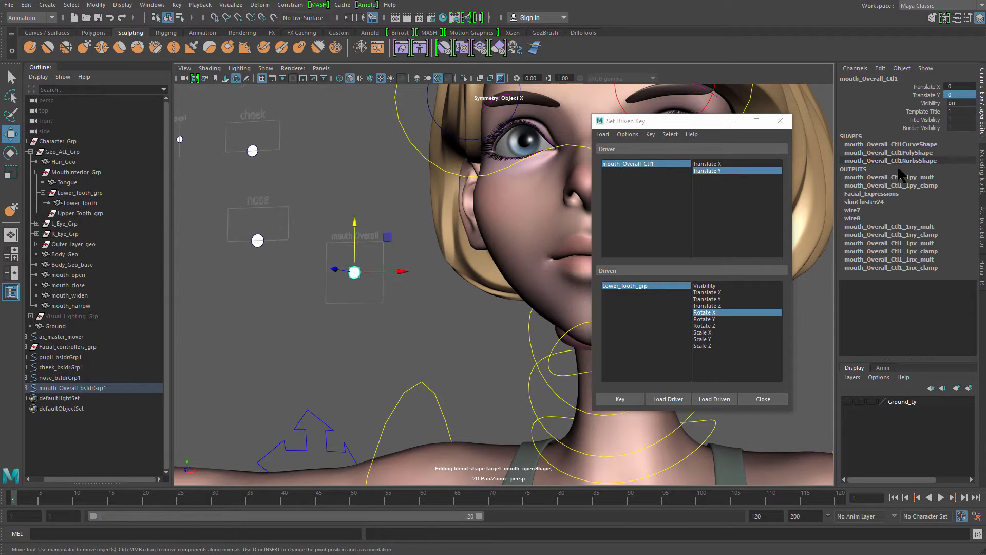
Set Lower_Tooth_grp's Rotate X to 0 and key it against the mouth control's Translate Y
{"action": "left_click", "coordinate": [637, 286]}
{"action": "double_click", "coordinate": [958, 111]}
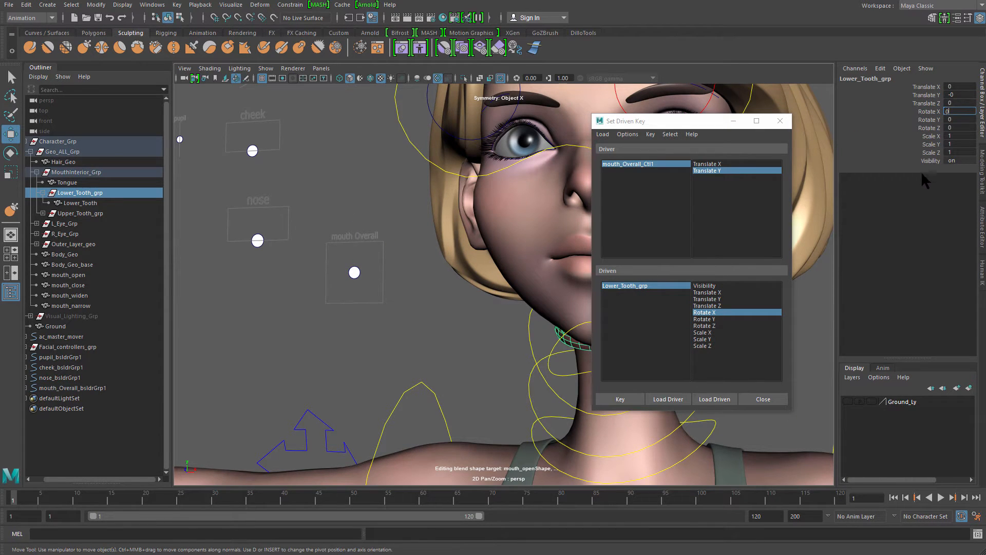
{"action": "key", "text": "Return"}
{"action": "left_click", "coordinate": [620, 399]}
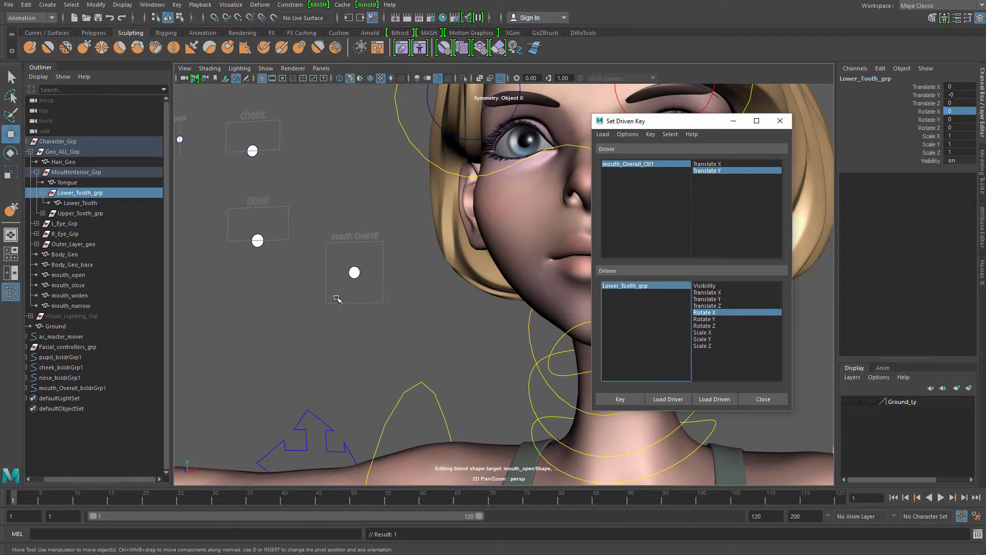
Lower the mouth Overall control to a Translate Y of -1 so the mouth opens
{"action": "left_click", "coordinate": [354, 272]}
{"action": "left_click_drag", "start_coordinate": [700, 123], "coordinate": [118, 153]}
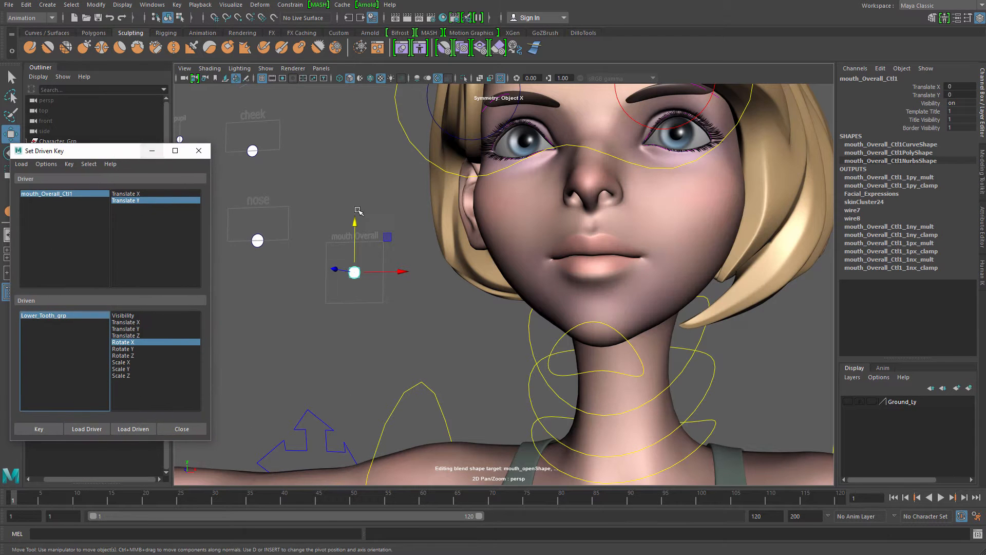
{"action": "left_click_drag", "start_coordinate": [354, 226], "coordinate": [363, 271]}
{"action": "key", "text": "q"}
Inspect the lower teeth and their group's driven rotation, and test how they follow the mouth Overall control
{"action": "left_click", "coordinate": [595, 335]}
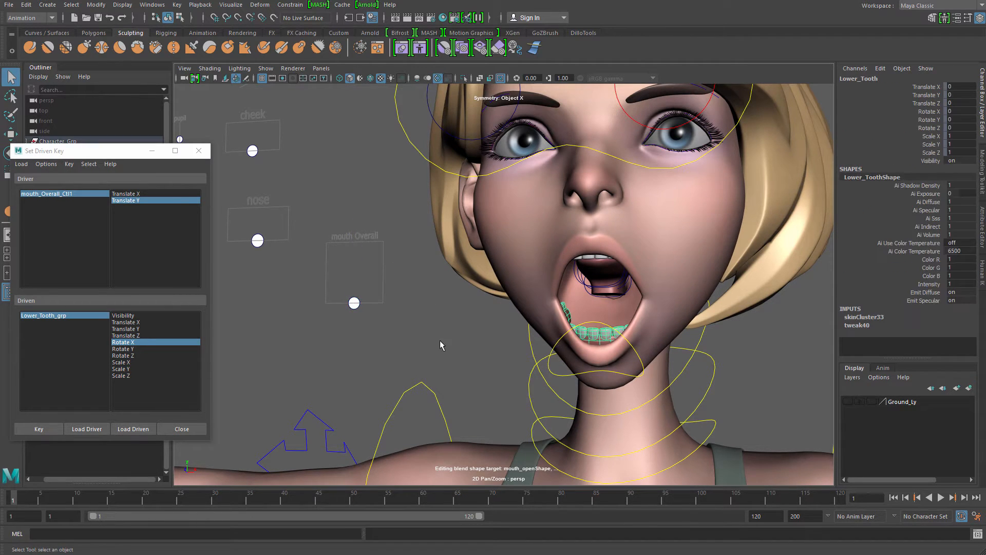
{"action": "left_click_drag", "start_coordinate": [107, 148], "coordinate": [148, 237]}
{"action": "left_click", "coordinate": [104, 194]}
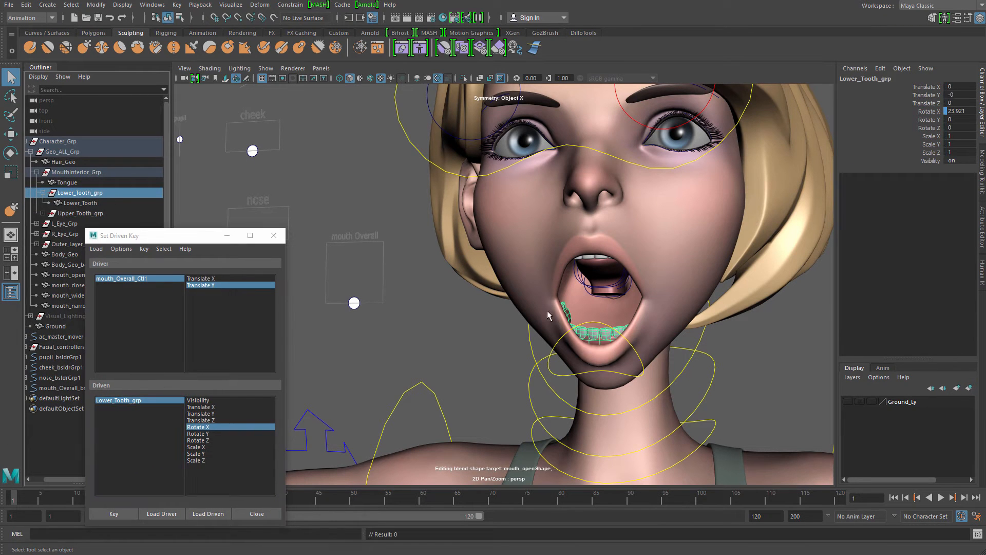
{"action": "left_click", "coordinate": [353, 302]}
{"action": "key", "text": "w"}
{"action": "mouse_move", "coordinate": [347, 256]}
{"action": "left_mouse_down"}
{"action": "mouse_move", "coordinate": [348, 231]}
{"action": "mouse_move", "coordinate": [353, 262]}
{"action": "left_mouse_up"}
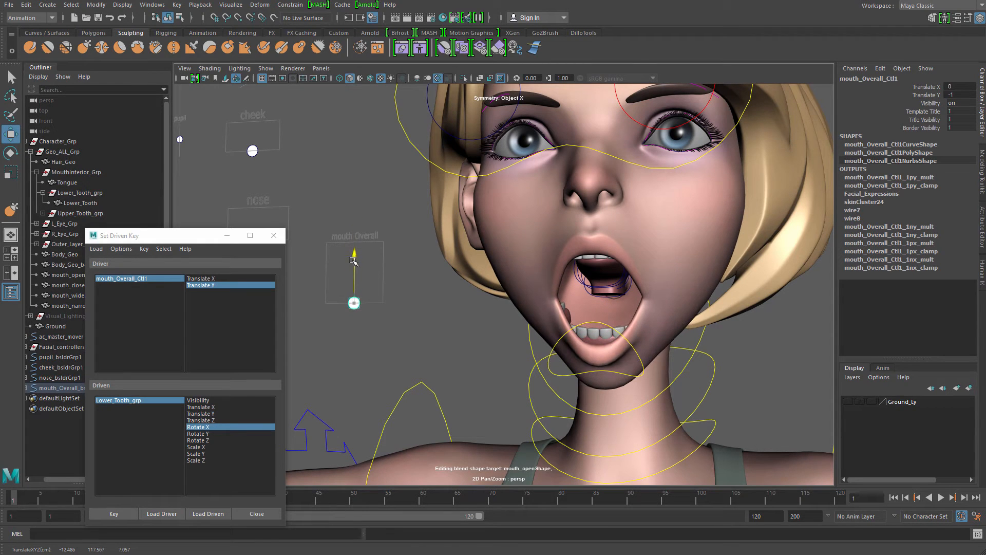
Make both keys on Lower_Tooth_grp's Rotate X curve linear in the Graph Editor and close the editor
{"action": "left_click", "coordinate": [74, 194]}
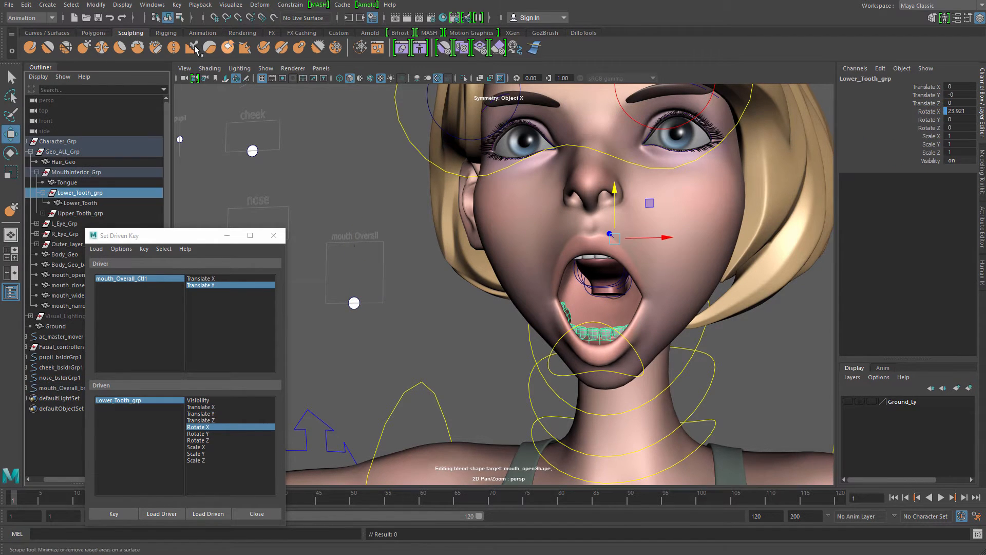
{"action": "left_click", "coordinate": [152, 4]}
{"action": "mouse_move", "coordinate": [229, 61]}
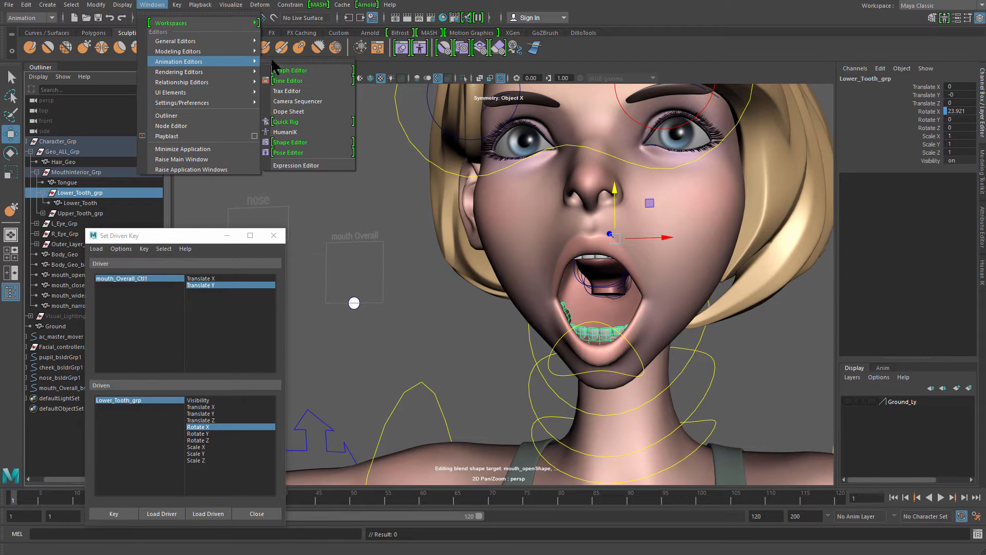
{"action": "left_click", "coordinate": [289, 70]}
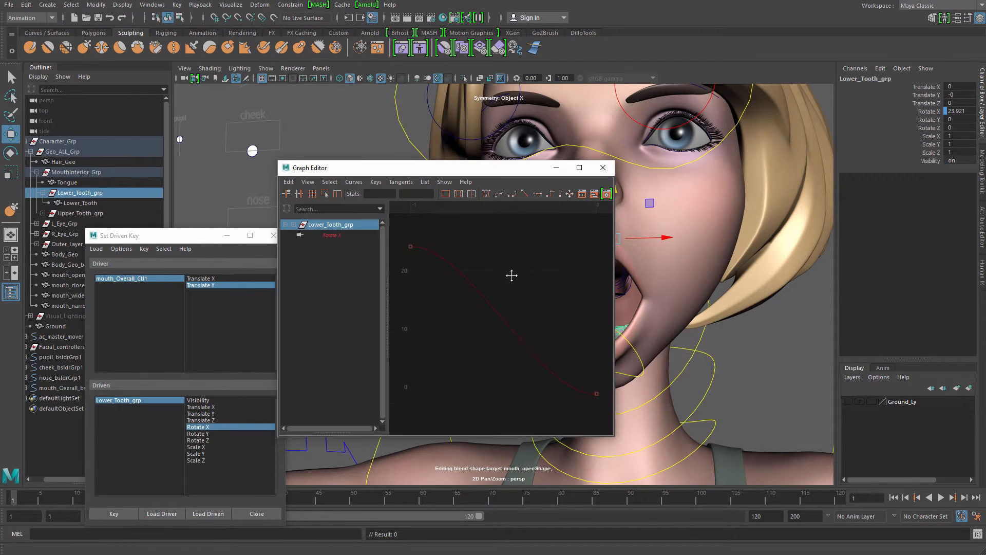
{"action": "scroll", "coordinate": [511, 276], "scroll_direction": "down", "scroll_amount": 5}
{"action": "left_click_drag", "start_coordinate": [439, 262], "coordinate": [535, 367]}
{"action": "scroll", "coordinate": [534, 348], "scroll_direction": "up", "scroll_amount": 5}
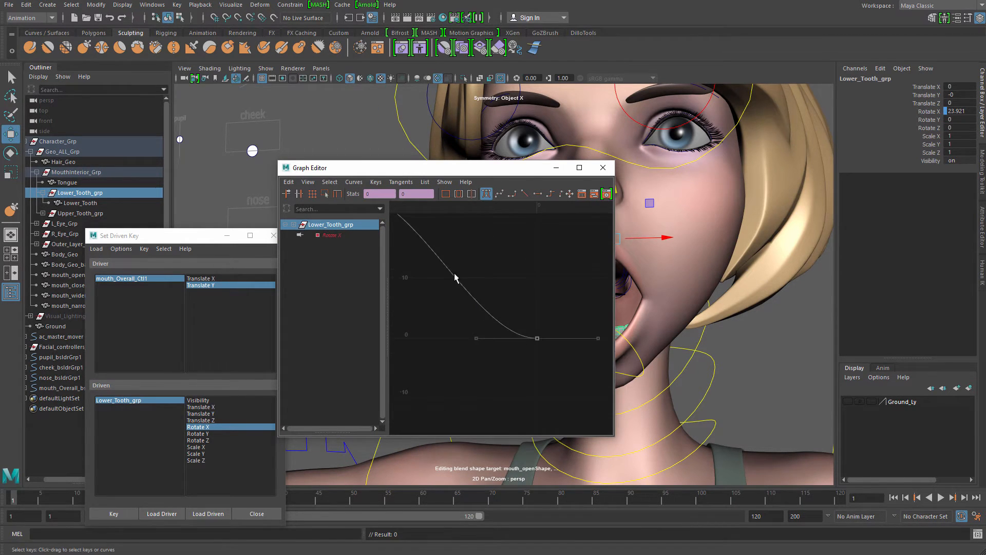
{"action": "middle_click_drag", "start_coordinate": [454, 278], "coordinate": [478, 288], "text": "alt"}
{"action": "scroll", "coordinate": [470, 289], "scroll_direction": "down", "scroll_amount": 5}
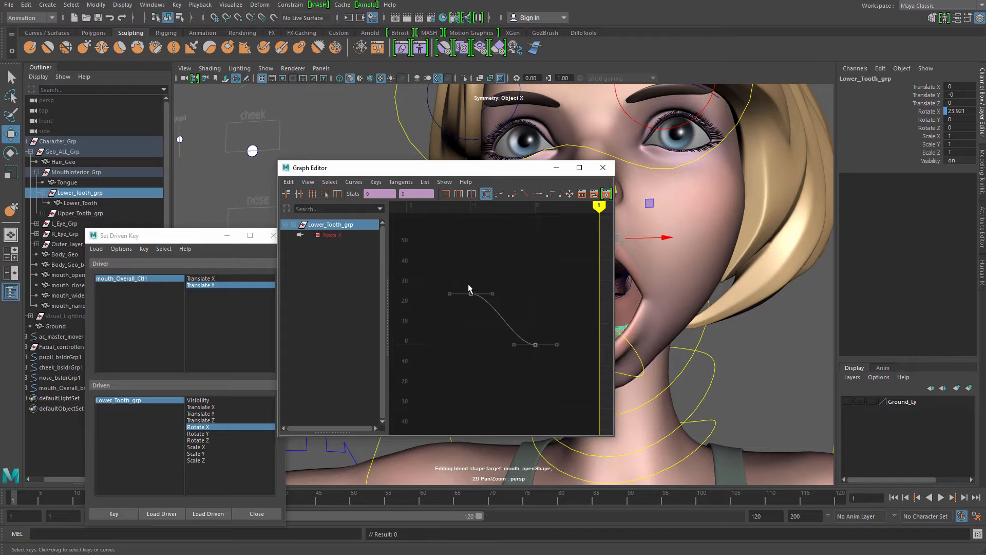
{"action": "left_click", "coordinate": [525, 192]}
{"action": "left_click", "coordinate": [603, 168]}
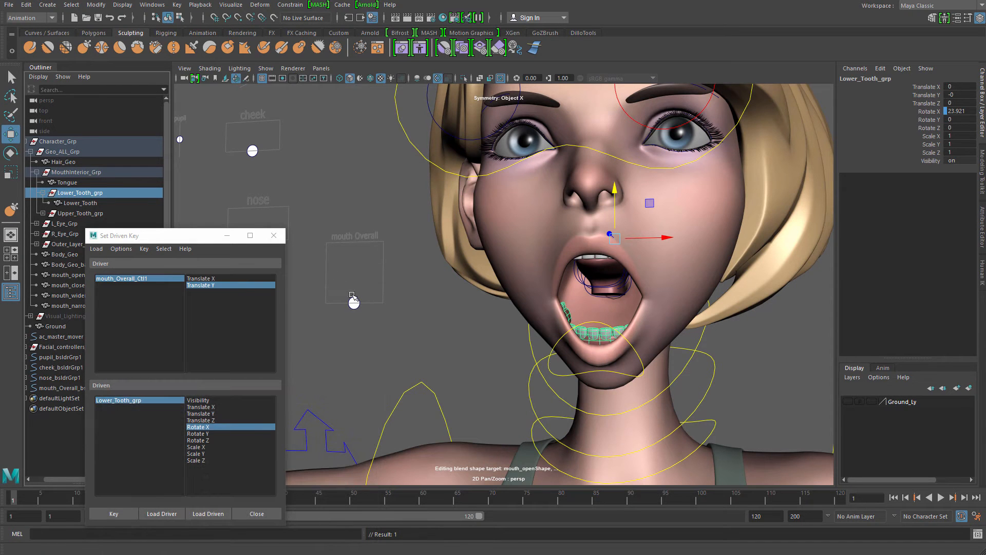
Test the lower teeth's motion with the mouth Overall control and return it to the open-mouth pose
{"action": "left_click", "coordinate": [352, 297]}
{"action": "mouse_move", "coordinate": [353, 296]}
{"action": "left_mouse_down"}
{"action": "mouse_move", "coordinate": [355, 235]}
{"action": "mouse_move", "coordinate": [364, 282]}
{"action": "mouse_move", "coordinate": [355, 304]}
{"action": "left_mouse_up"}
{"action": "left_click_drag", "start_coordinate": [226, 236], "coordinate": [363, 171]}
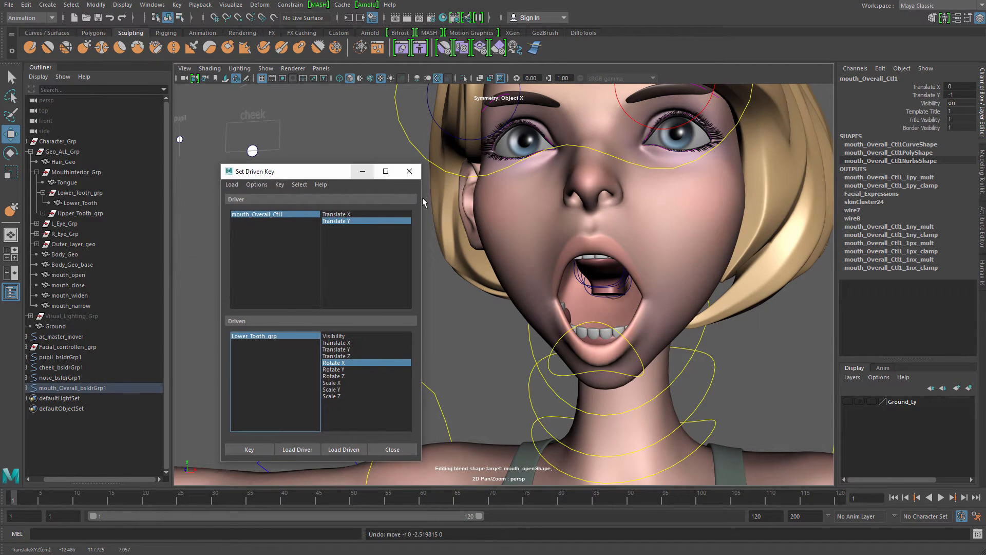
Select the tongue control ac_tongue_01 inside the mouth and reveal it in the Outliner
{"action": "scroll", "coordinate": [606, 288], "scroll_direction": "up", "scroll_amount": 5}
{"action": "key", "text": "q"}
{"action": "left_click", "coordinate": [609, 260]}
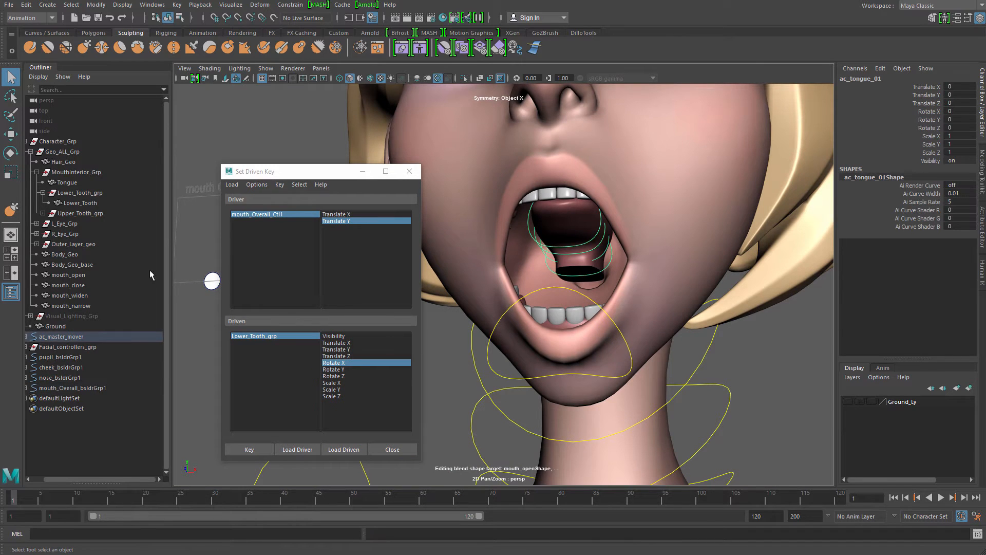
{"action": "left_click_drag", "start_coordinate": [332, 174], "coordinate": [323, 114]}
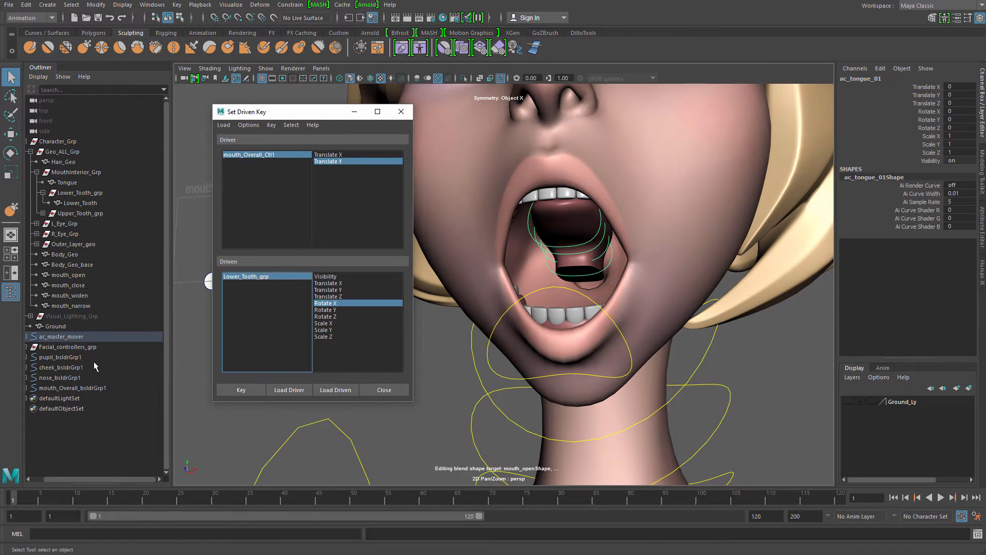
{"action": "key", "text": "f"}
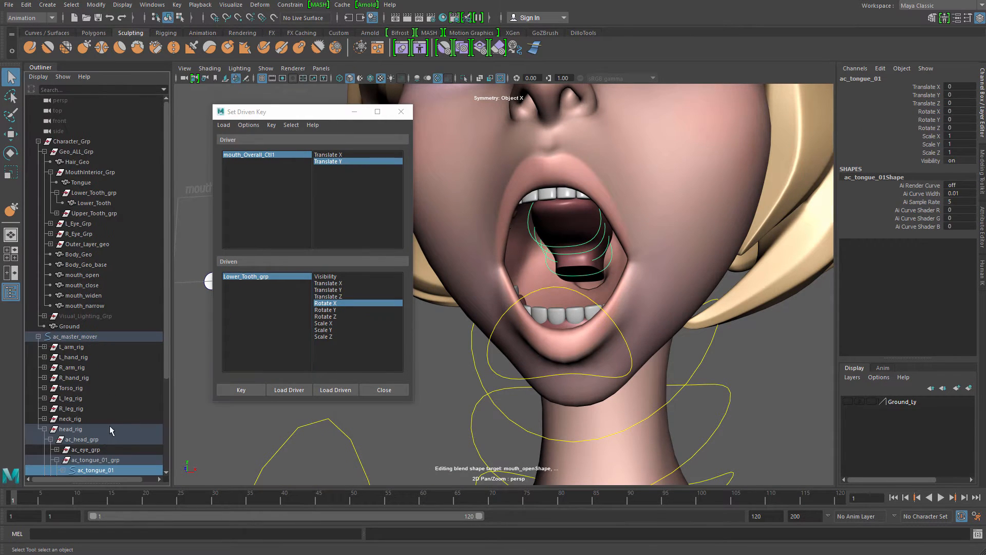
{"action": "scroll", "coordinate": [109, 390], "scroll_direction": "down", "scroll_amount": 4}
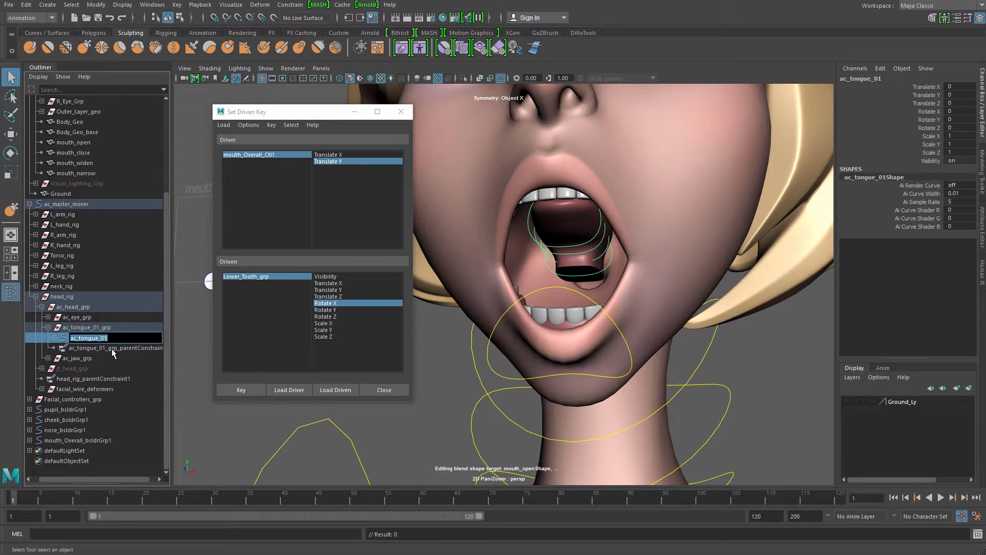
Group ac_tongue_01 by itself and name the group ac_tongue_01_blsp_offset
{"action": "left_click", "coordinate": [113, 348]}
{"action": "left_click", "coordinate": [120, 340]}
{"action": "key", "text": "ctrl+g"}
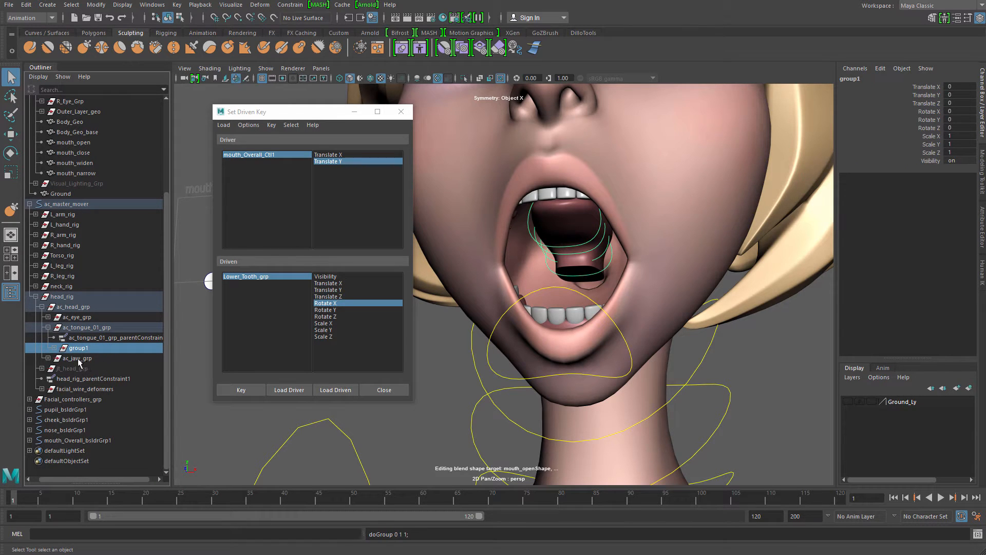
{"action": "left_click", "coordinate": [55, 348]}
{"action": "double_click", "coordinate": [99, 358]}
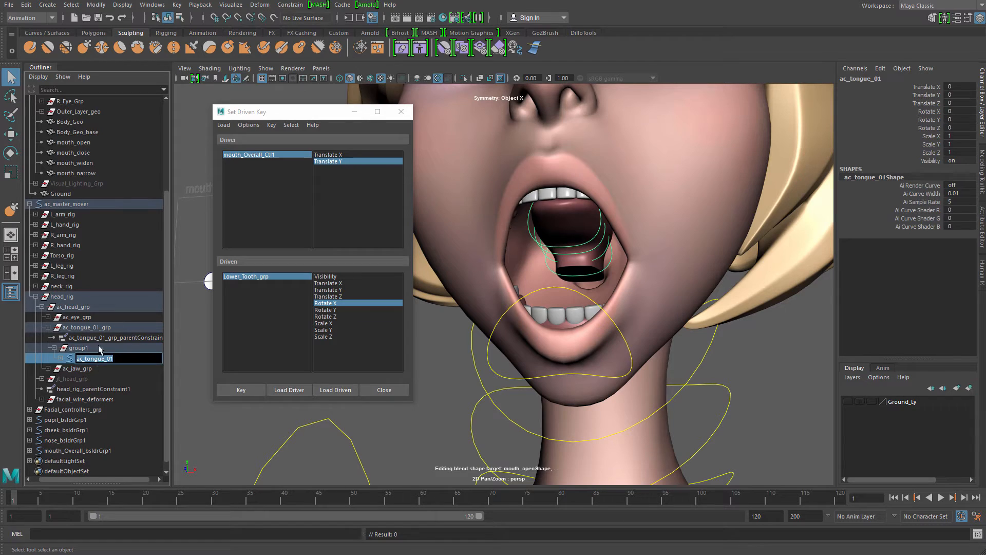
{"action": "double_click", "coordinate": [100, 349]}
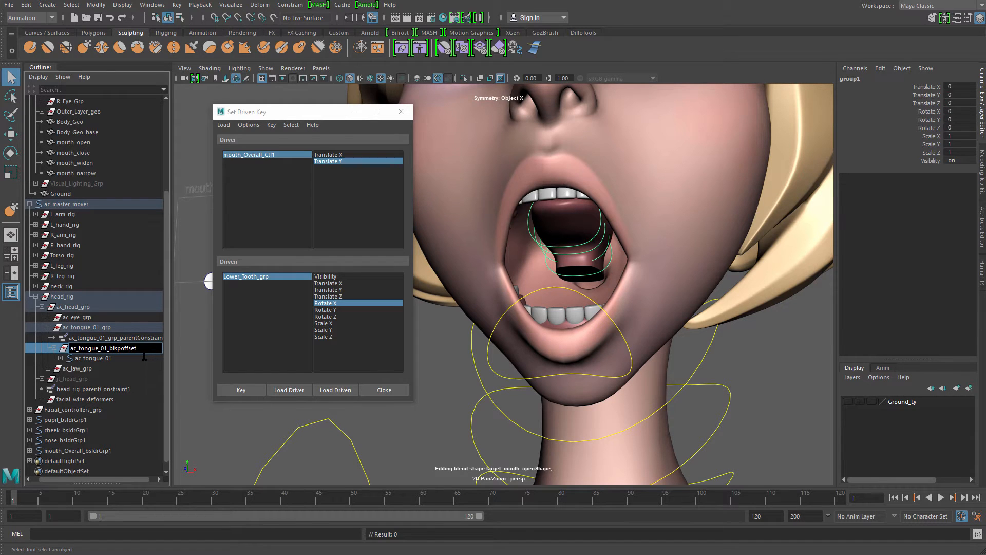
{"action": "key", "text": "Return"}
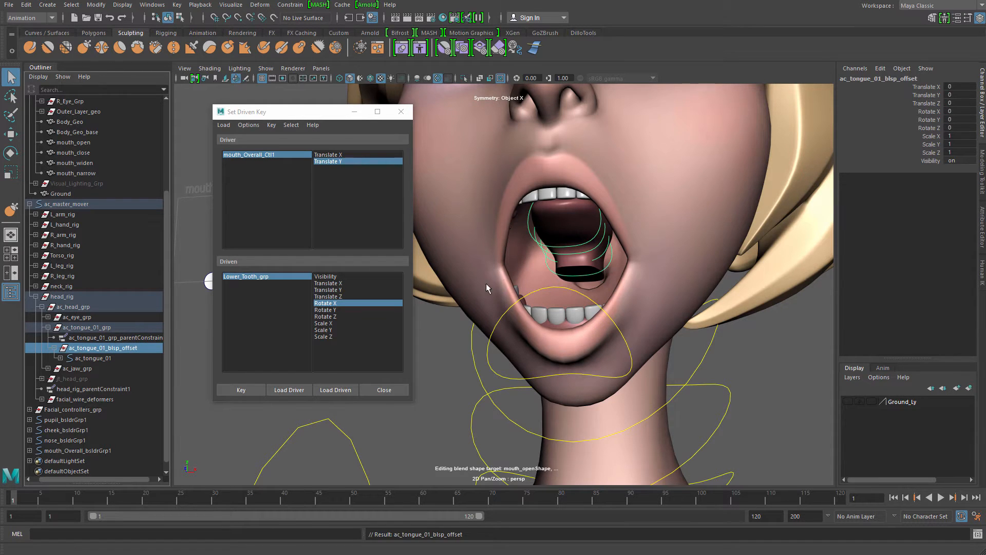
Unhide jt_head_grp and expand its joint hierarchy down to the children of jt_bind_Jaw
{"action": "left_click_drag", "start_coordinate": [546, 286], "coordinate": [419, 351], "text": "alt"}
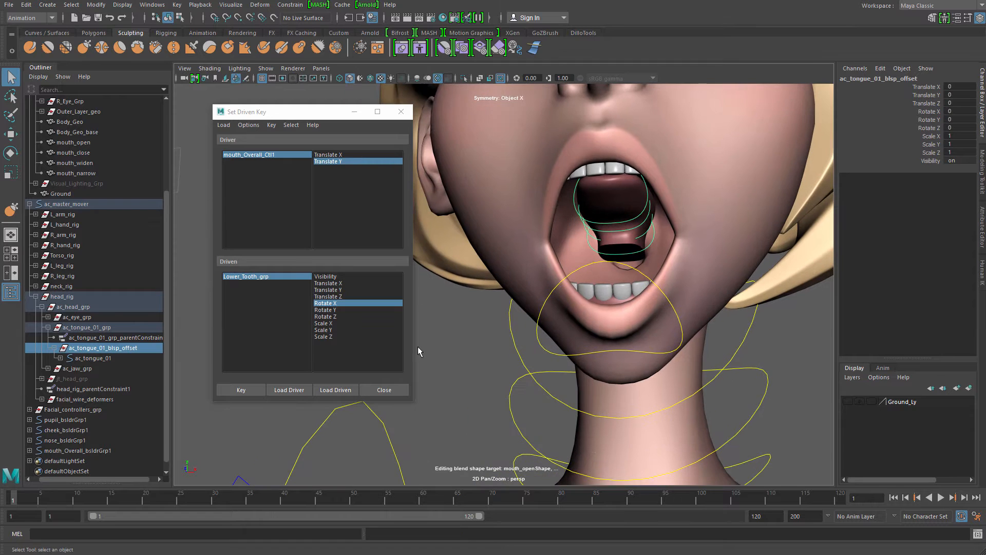
{"action": "left_click", "coordinate": [42, 379]}
{"action": "left_click", "coordinate": [72, 378]}
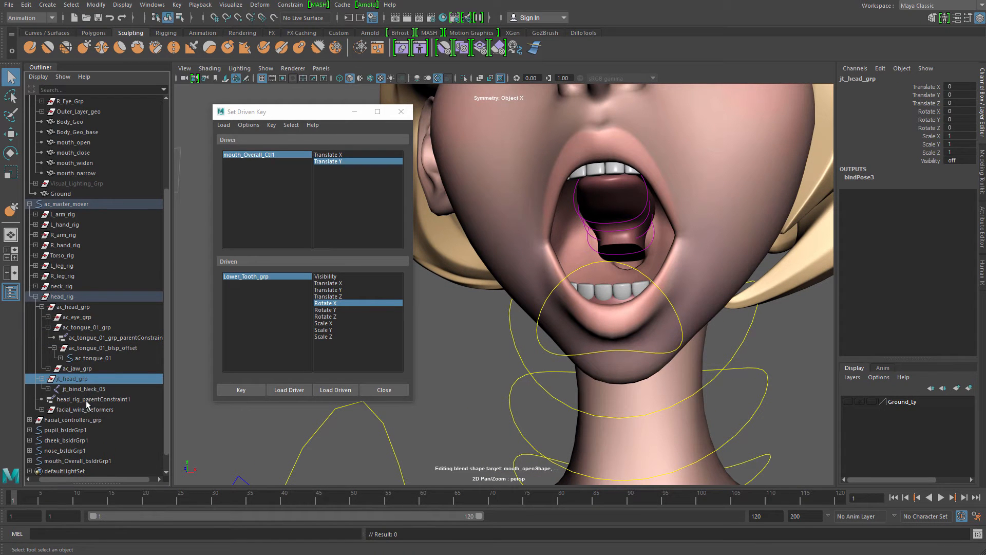
{"action": "key", "text": "shift+h"}
{"action": "left_click", "coordinate": [48, 389]}
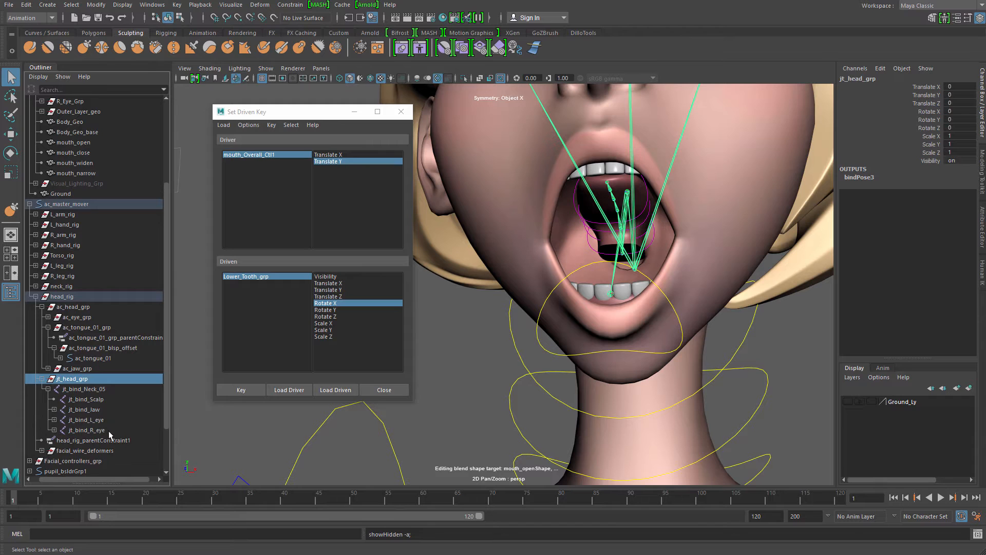
{"action": "left_click", "coordinate": [54, 409]}
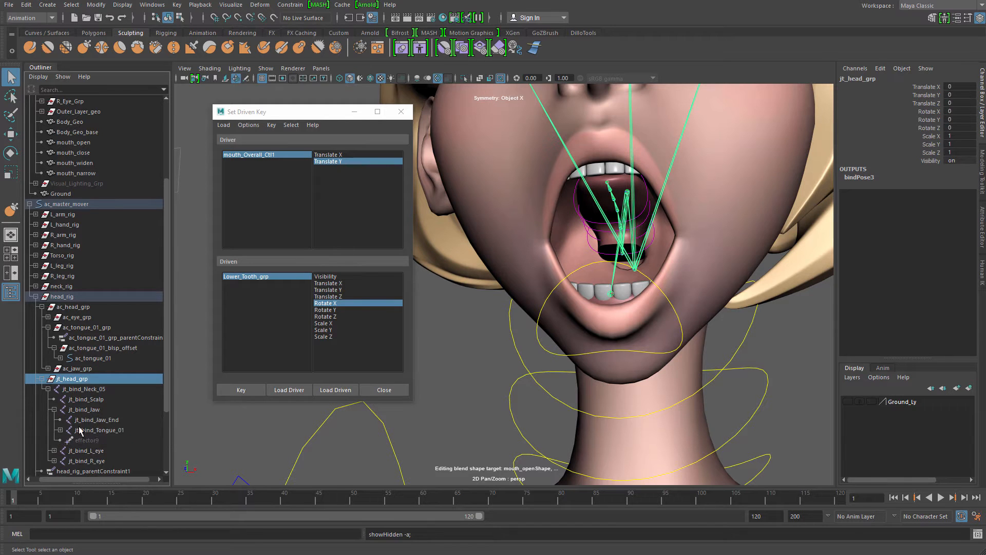
Group jt_bind_Tongue_01 by itself and name the group jt_bind_Tongue_01_blsp_offset
{"action": "left_click", "coordinate": [109, 429]}
{"action": "double_click", "coordinate": [125, 432]}
{"action": "key", "text": "ctrl+c"}
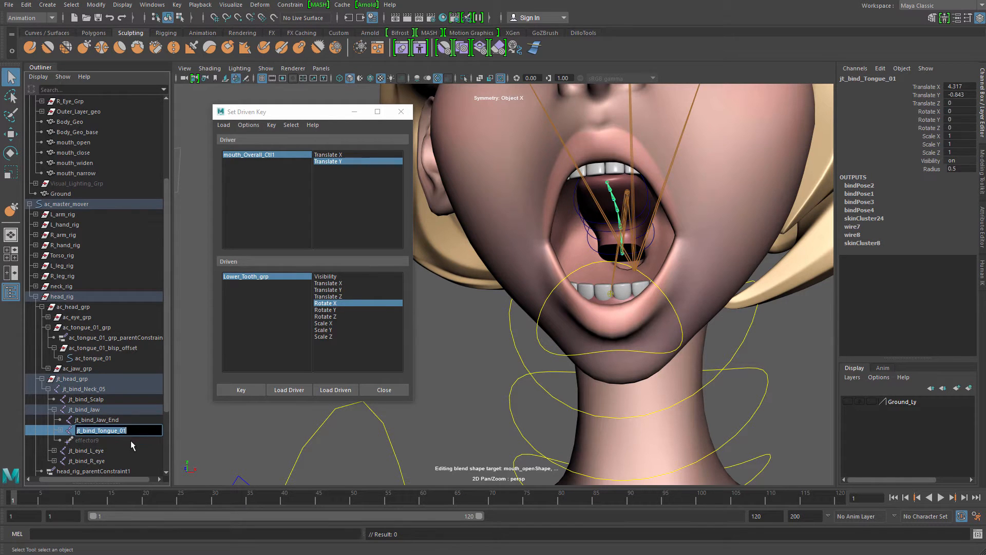
{"action": "left_click", "coordinate": [130, 441]}
{"action": "left_click", "coordinate": [131, 433]}
{"action": "key", "text": "ctrl+g"}
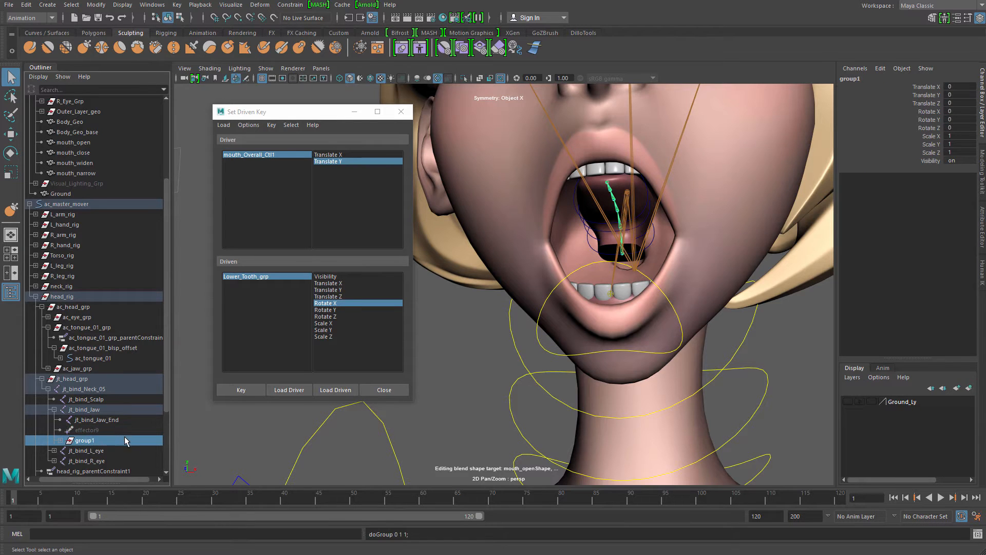
{"action": "double_click", "coordinate": [125, 439]}
{"action": "key", "text": "ctrl+v"}
{"action": "type", "text": "_blsp"}
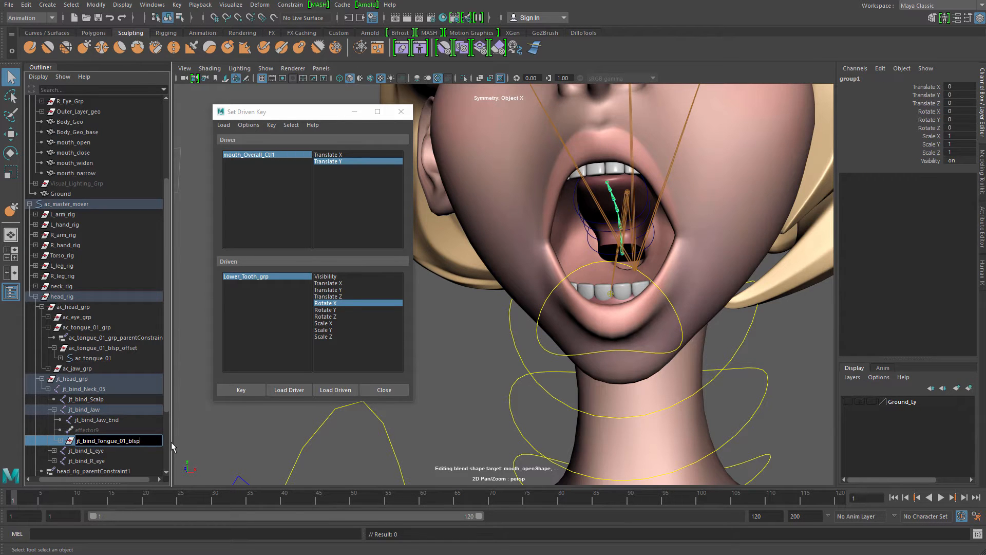
{"action": "type", "text": "_offset"}
{"action": "key", "text": "Return"}
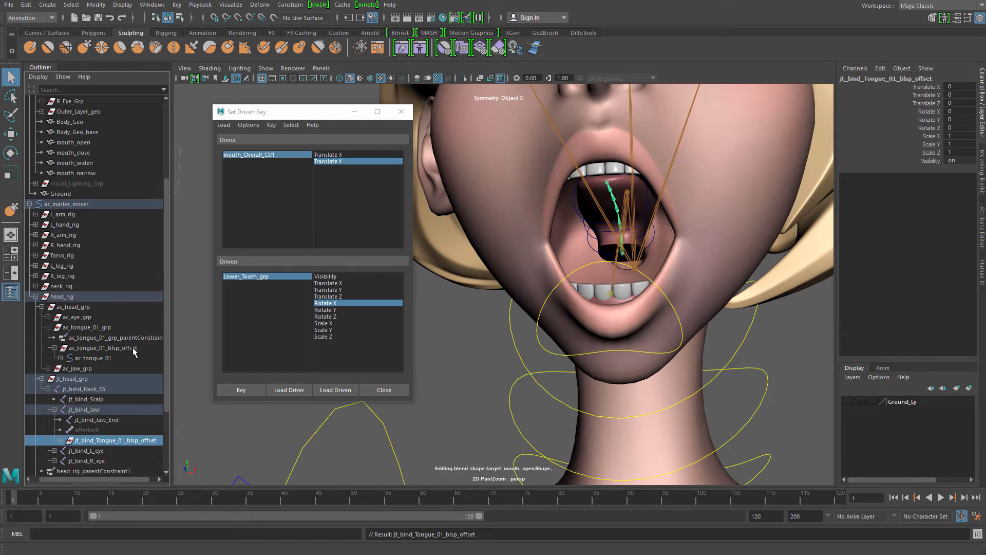
Select both tongue blsp_offset groups, the control's and the joint's, and snap their pivots to the jaw joint
{"action": "left_click", "coordinate": [102, 348], "text": "ctrl"}
{"action": "left_click_drag", "start_coordinate": [623, 359], "coordinate": [589, 296], "text": "alt"}
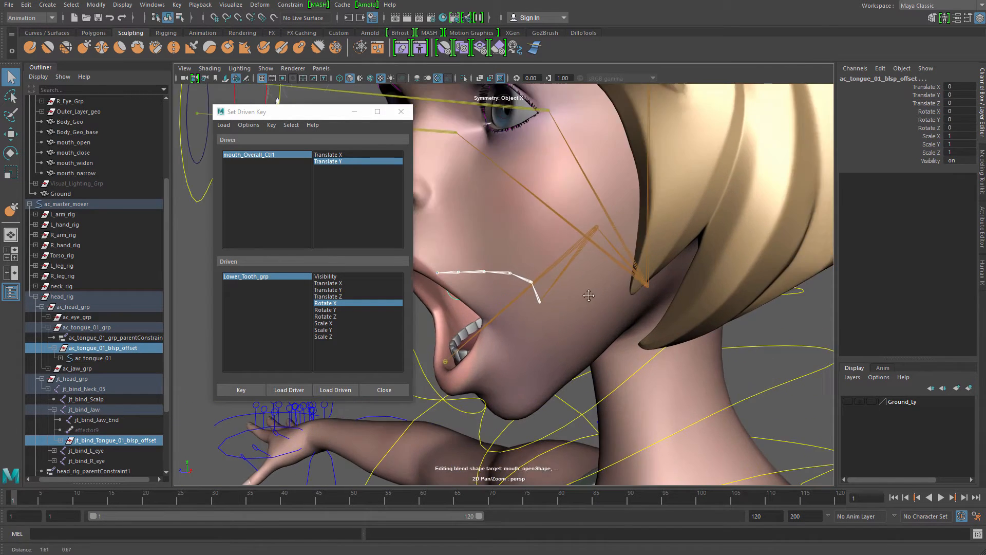
{"action": "middle_click_drag", "start_coordinate": [589, 295], "coordinate": [569, 295], "text": "alt"}
{"action": "right_click_drag", "start_coordinate": [569, 295], "coordinate": [641, 286], "text": "alt"}
{"action": "key", "text": "w"}
{"action": "middle_click_drag", "start_coordinate": [641, 286], "coordinate": [657, 289], "text": "alt"}
{"action": "right_click_drag", "start_coordinate": [657, 288], "coordinate": [708, 343], "text": "alt"}
{"action": "key", "text": "d"}
{"action": "key", "text": "v"}
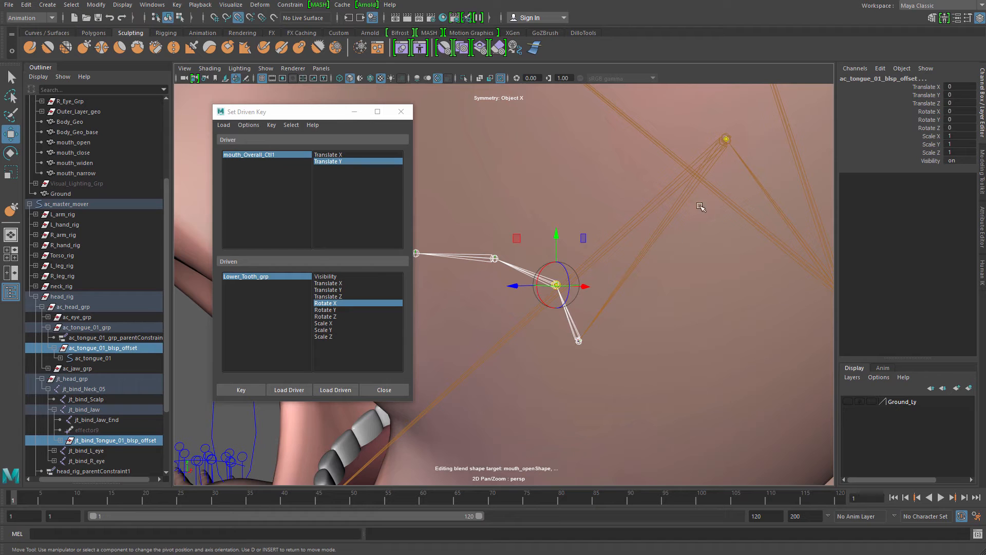
{"action": "middle_click_drag", "start_coordinate": [714, 169], "coordinate": [738, 135]}
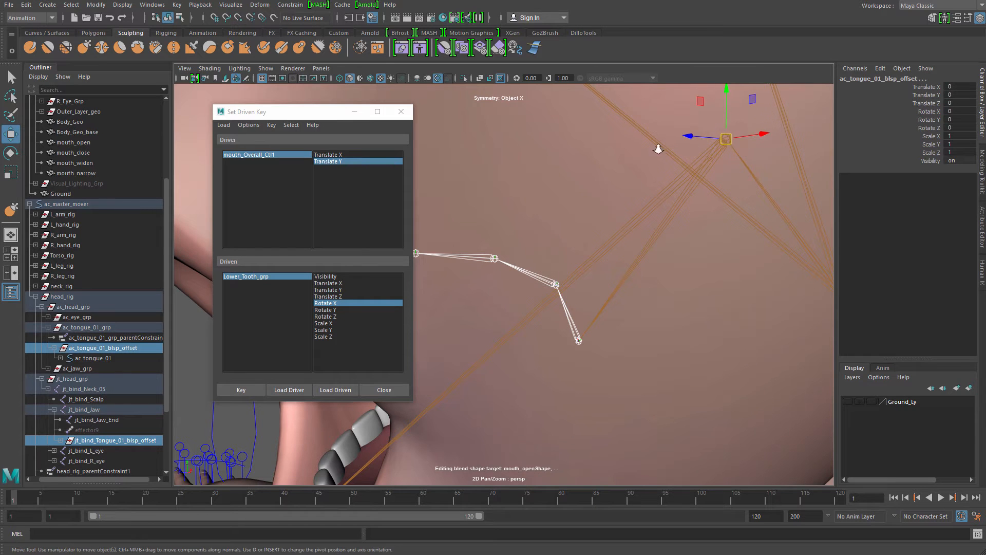
{"action": "left_click_drag", "start_coordinate": [658, 147], "coordinate": [616, 213], "text": "alt"}
Rotate both tongue offset groups to about -30.386 in Z so the tongue rests behind the lower teeth
{"action": "key", "text": "e"}
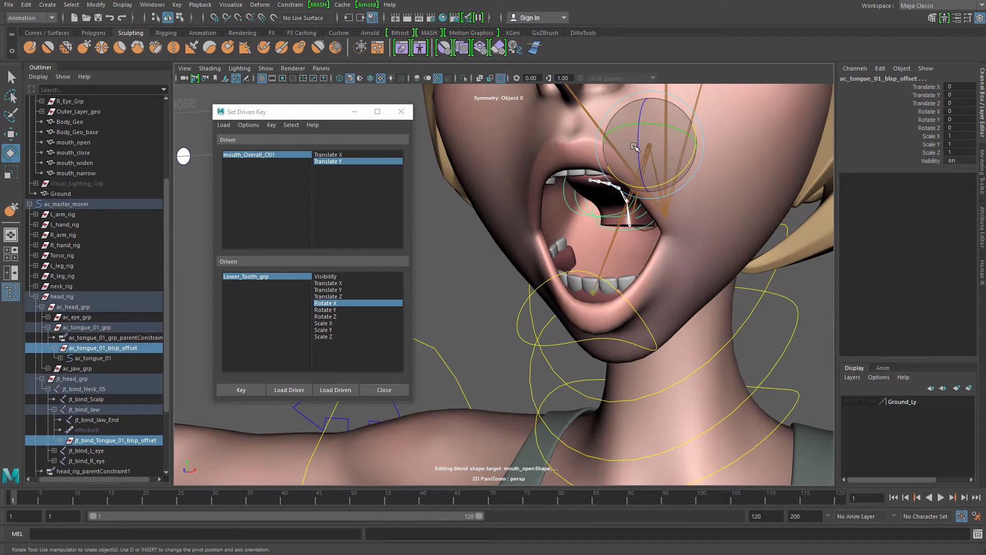
{"action": "left_click_drag", "start_coordinate": [638, 141], "coordinate": [641, 169]}
{"action": "mouse_move", "coordinate": [642, 169]}
{"action": "left_mouse_down", "text": "alt"}
{"action": "mouse_move", "coordinate": [675, 170]}
{"action": "mouse_move", "coordinate": [644, 171]}
{"action": "left_mouse_up", "text": "alt"}
{"action": "left_click_drag", "start_coordinate": [644, 171], "coordinate": [612, 157], "text": "alt"}
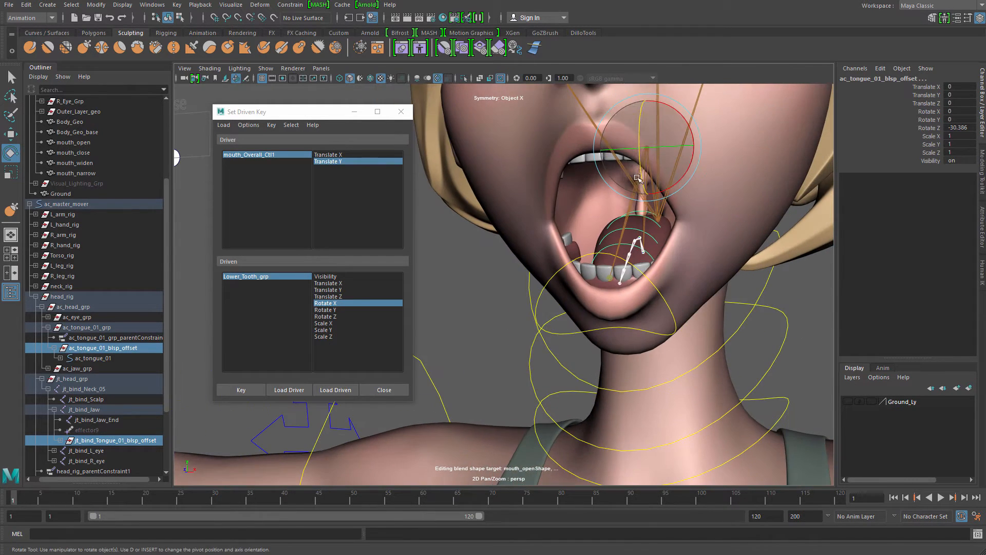
Load both tongue offset groups as driven objects and key their Rotate Z against mouth_Overall_Ctl1 Translate Y in the open-mouth pose
{"action": "left_click", "coordinate": [331, 390]}
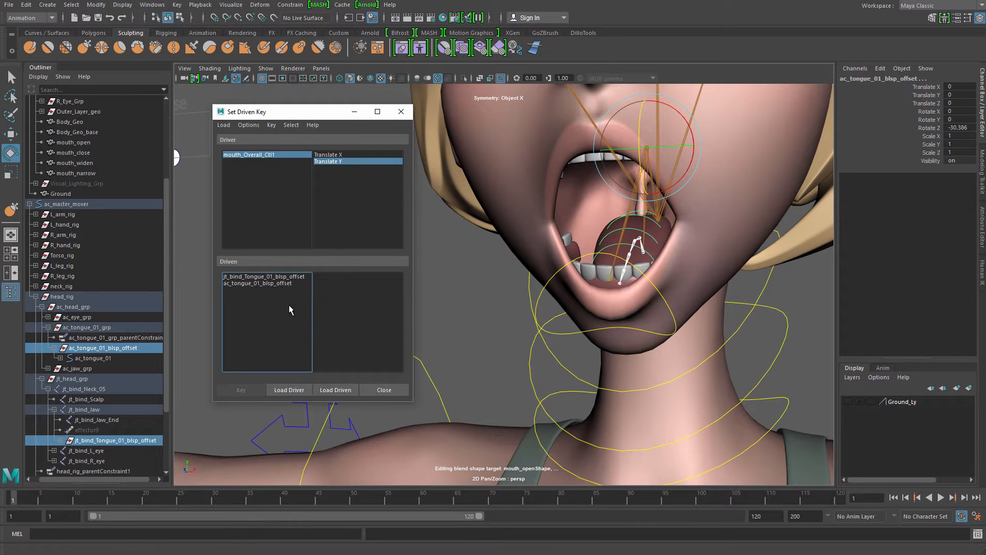
{"action": "left_click_drag", "start_coordinate": [284, 277], "coordinate": [286, 290]}
{"action": "left_click_drag", "start_coordinate": [617, 279], "coordinate": [609, 285], "text": "alt"}
{"action": "scroll", "coordinate": [606, 288], "scroll_direction": "up", "scroll_amount": 2}
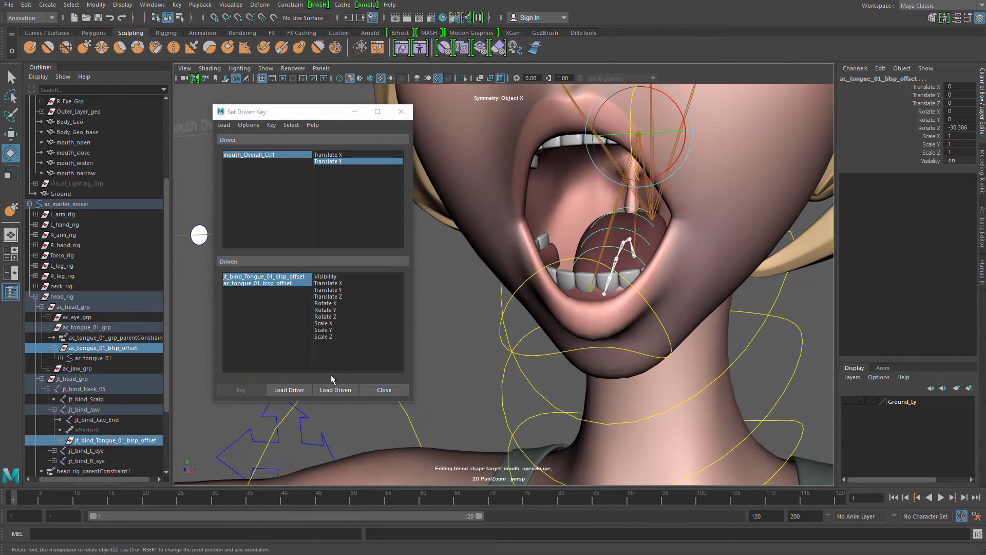
{"action": "mouse_move", "coordinate": [601, 303]}
{"action": "middle_mouse_down", "text": "alt"}
{"action": "mouse_move", "coordinate": [576, 310]}
{"action": "mouse_move", "coordinate": [585, 314]}
{"action": "middle_mouse_up", "text": "alt"}
{"action": "left_click", "coordinate": [325, 316]}
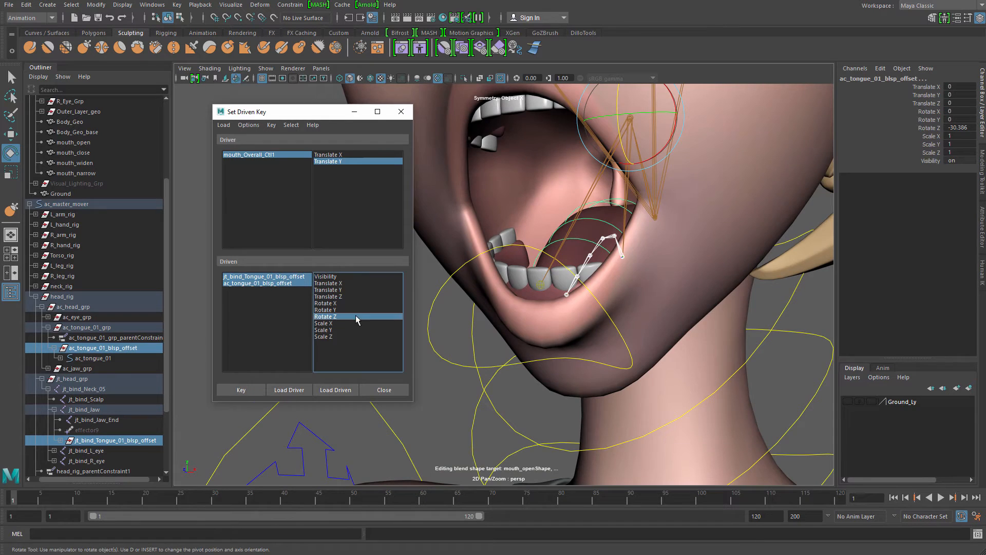
{"action": "left_click_drag", "start_coordinate": [559, 296], "coordinate": [599, 290], "text": "alt"}
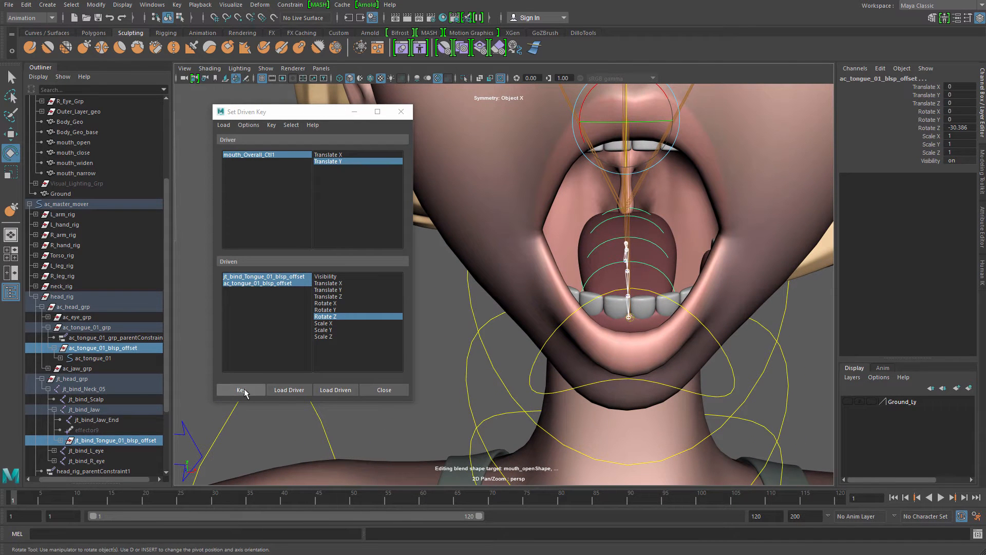
{"action": "left_click", "coordinate": [241, 390]}
Select the mouth Overall control and set its Translate Y to 0 to close the mouth
{"action": "left_click_drag", "start_coordinate": [314, 117], "coordinate": [372, 233]}
{"action": "scroll", "coordinate": [546, 205], "scroll_direction": "down", "scroll_amount": 4}
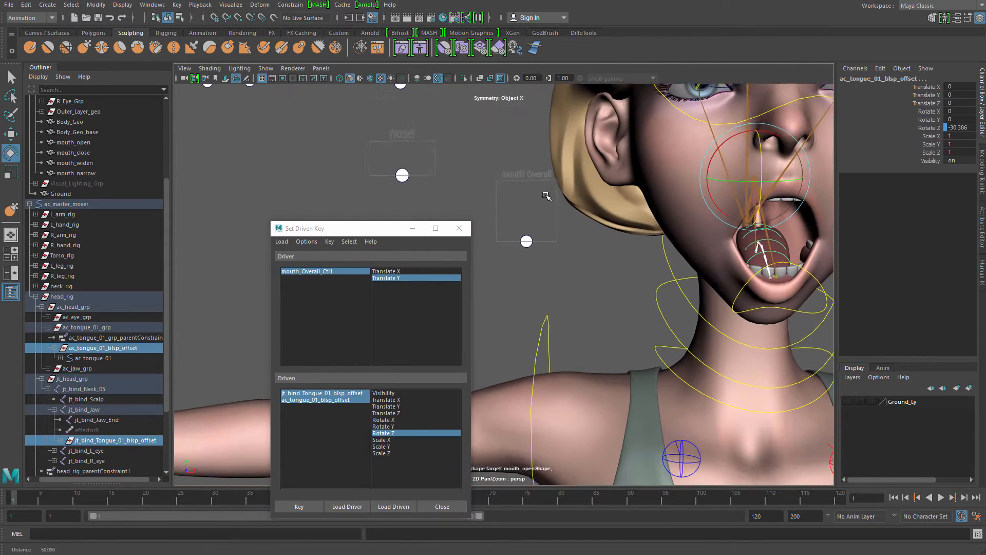
{"action": "left_click", "coordinate": [562, 247]}
{"action": "left_click_drag", "start_coordinate": [562, 248], "coordinate": [711, 200], "text": "alt"}
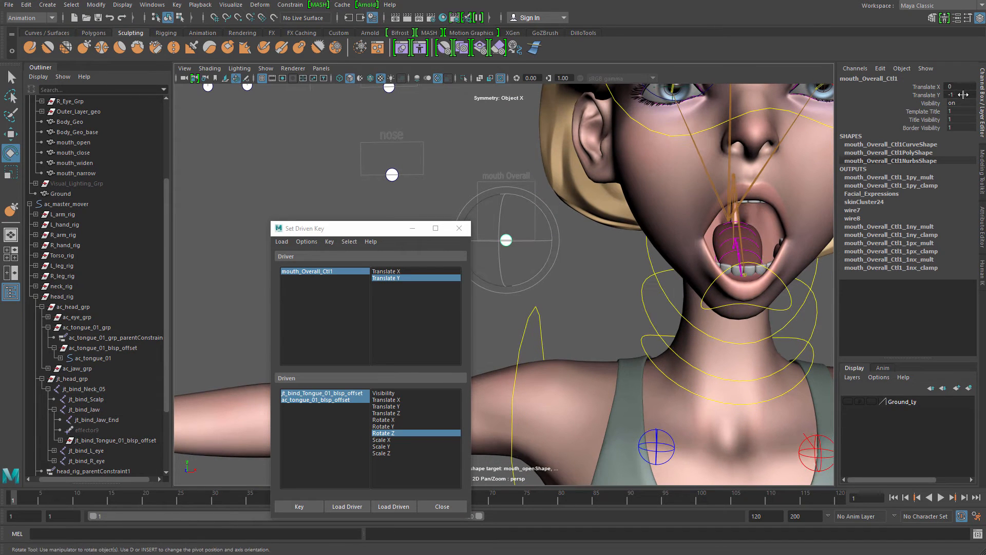
{"action": "type", "text": "0"}
{"action": "key", "text": "Return"}
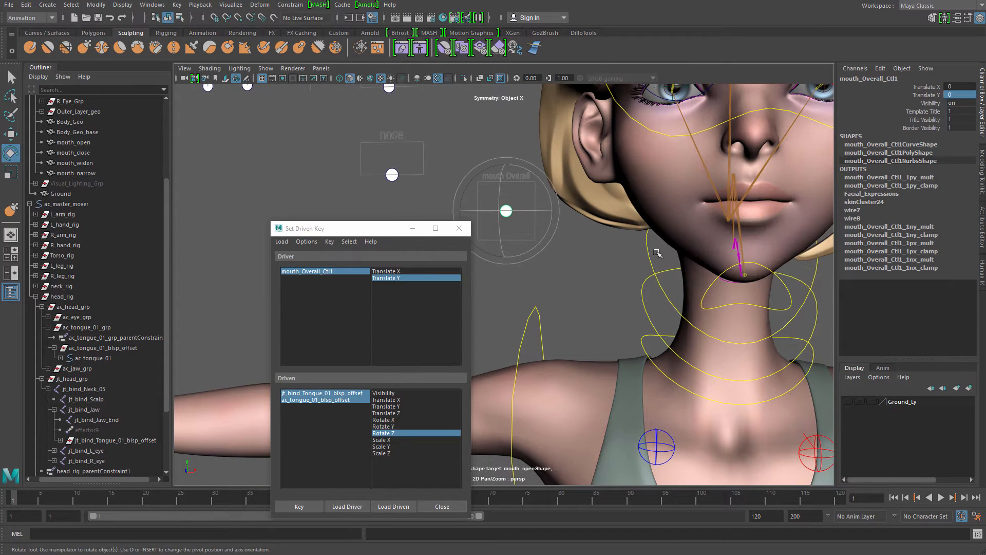
Set Rotate Z of both tongue offset groups to 0 and set the driven key for the closed mouth
{"action": "left_click_drag", "start_coordinate": [328, 394], "coordinate": [332, 403]}
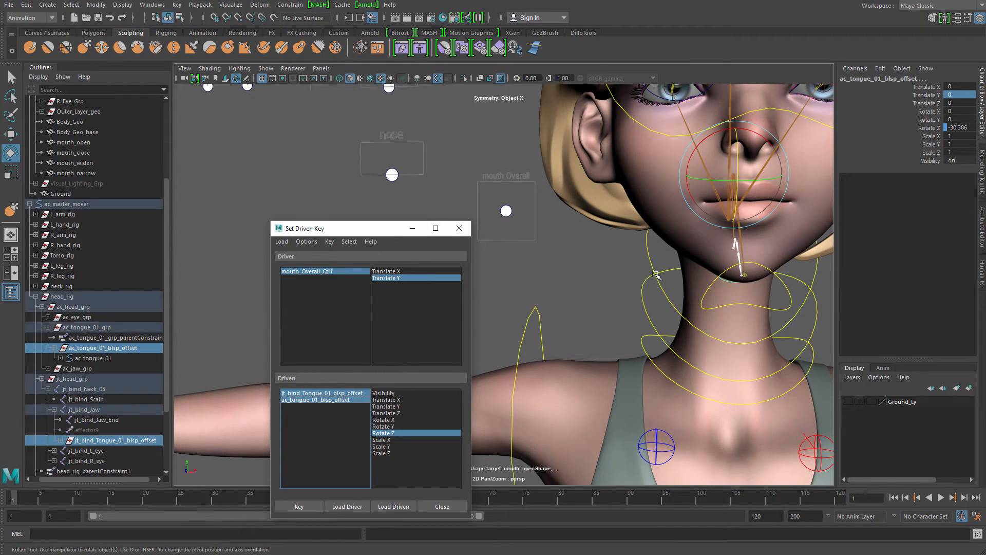
{"action": "middle_click_drag", "start_coordinate": [702, 241], "coordinate": [653, 244], "text": "alt"}
{"action": "double_click", "coordinate": [964, 129]}
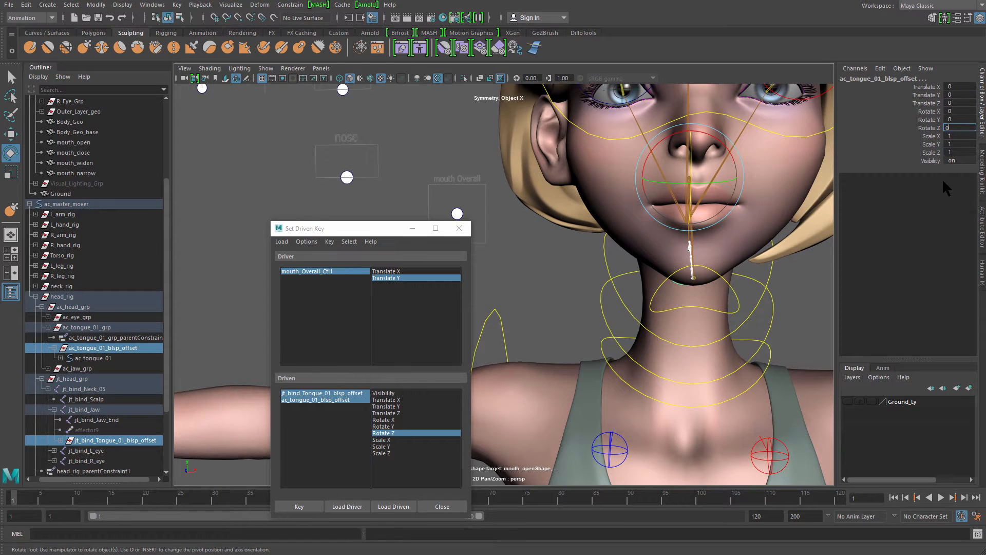
{"action": "key", "text": "Return"}
{"action": "middle_click_drag", "start_coordinate": [676, 281], "coordinate": [674, 254], "text": "alt"}
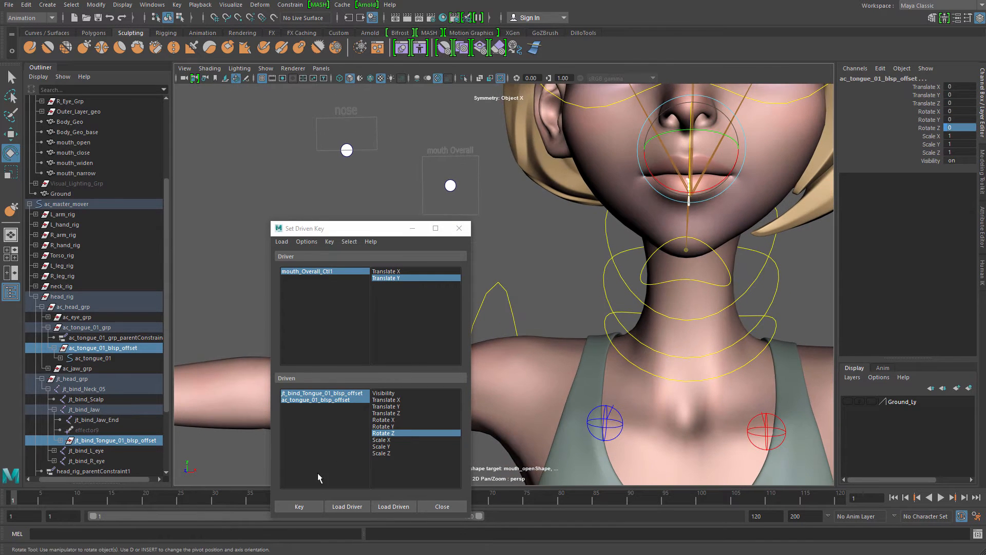
{"action": "left_click", "coordinate": [304, 506]}
Lower the mouth Overall control to test how the tongue follows, and undo the move
{"action": "left_click_drag", "start_coordinate": [373, 236], "coordinate": [373, 261]}
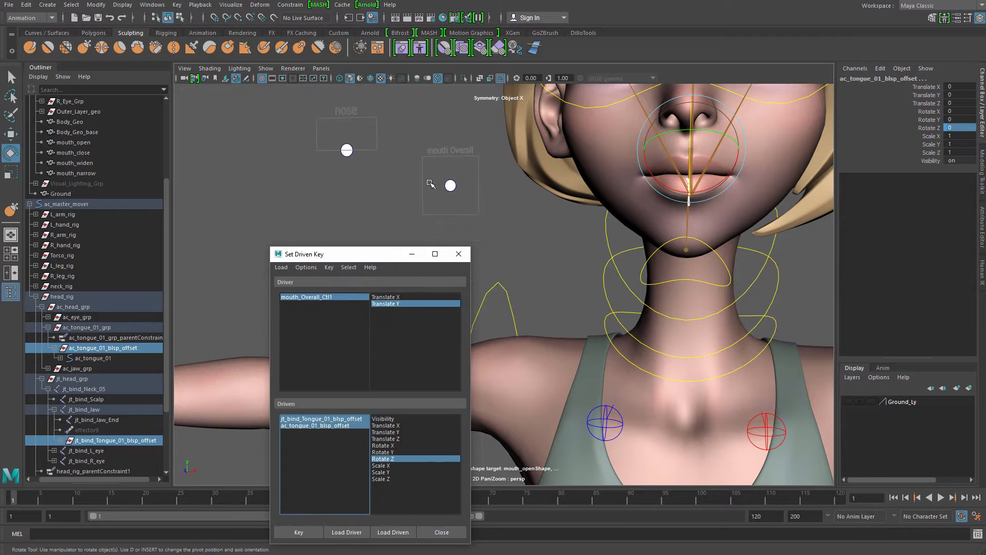
{"action": "left_click", "coordinate": [457, 157]}
{"action": "key", "text": "w"}
{"action": "left_click_drag", "start_coordinate": [451, 138], "coordinate": [455, 175]}
{"action": "left_click_drag", "start_coordinate": [642, 195], "coordinate": [596, 213], "text": "alt"}
{"action": "left_click_drag", "start_coordinate": [446, 130], "coordinate": [449, 168]}
{"action": "key", "text": "ctrl+z"}
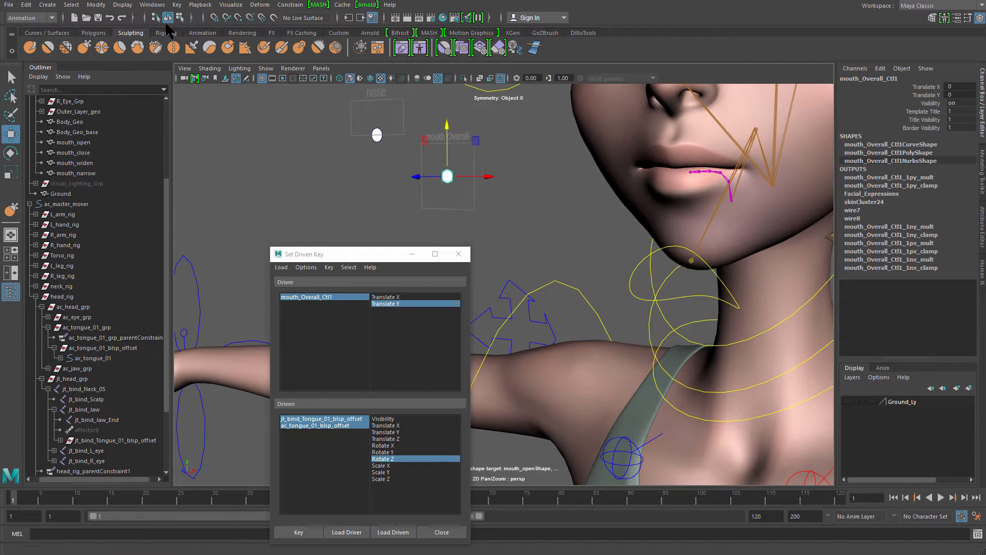
Open the Graph Editor and arrange it beside the Set Driven Key window
{"action": "left_click", "coordinate": [153, 5]}
{"action": "mouse_move", "coordinate": [246, 42]}
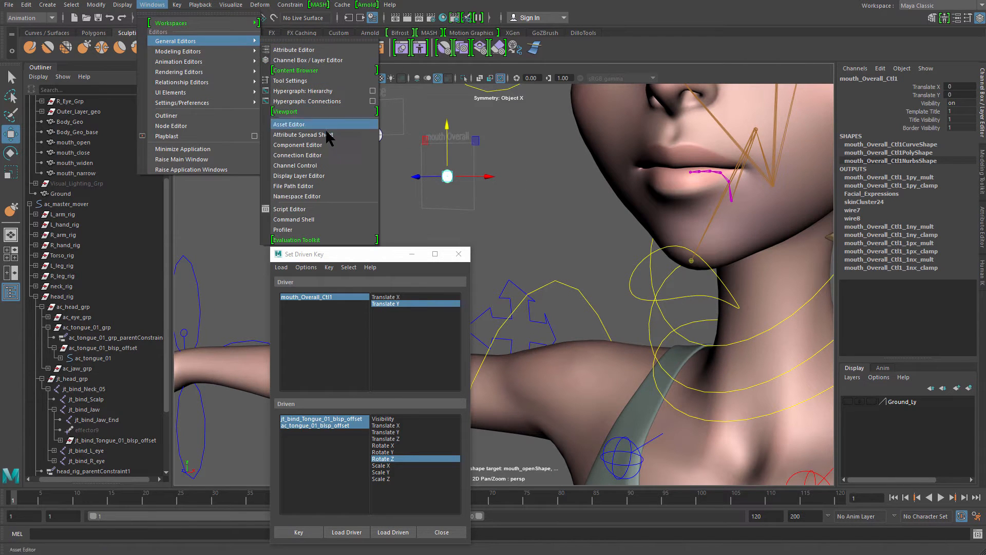
{"action": "mouse_move", "coordinate": [204, 62]}
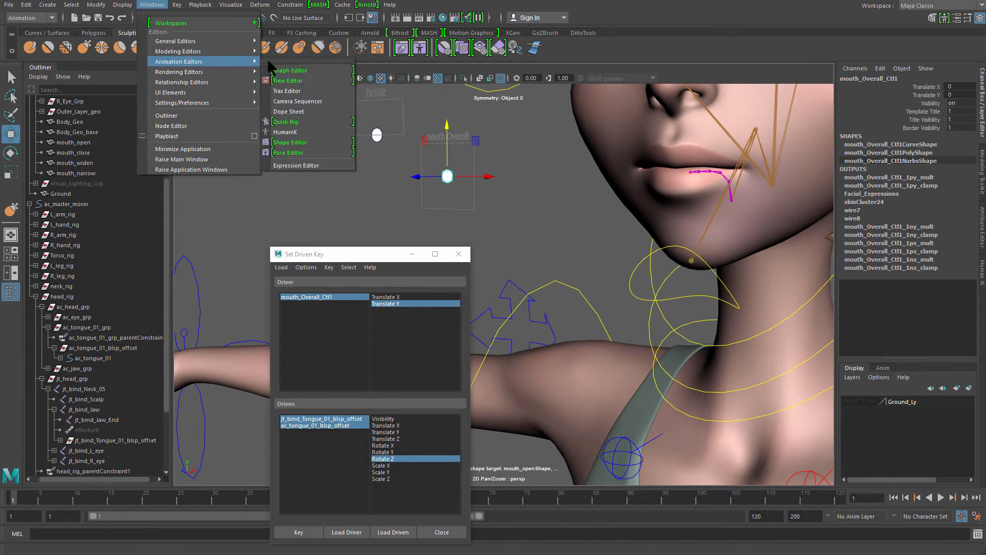
{"action": "left_click", "coordinate": [330, 70]}
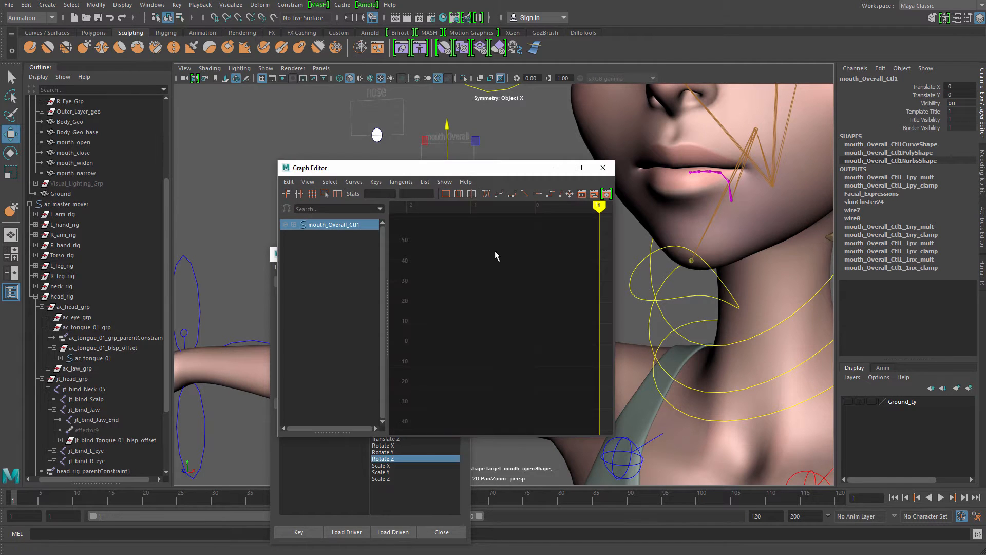
{"action": "left_click_drag", "start_coordinate": [441, 173], "coordinate": [613, 159]}
{"action": "left_click_drag", "start_coordinate": [359, 257], "coordinate": [272, 156]}
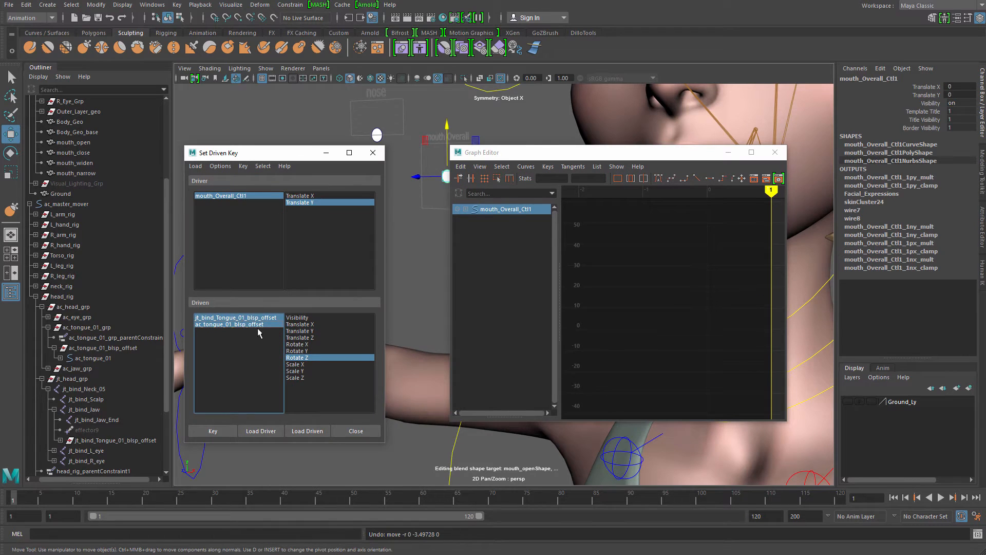
Select both driven tongue offset groups and frame their Rotate Z curves in the Graph Editor for inspection
{"action": "left_click_drag", "start_coordinate": [257, 318], "coordinate": [257, 328]}
{"action": "middle_click_drag", "start_coordinate": [668, 230], "coordinate": [664, 230], "text": "alt"}
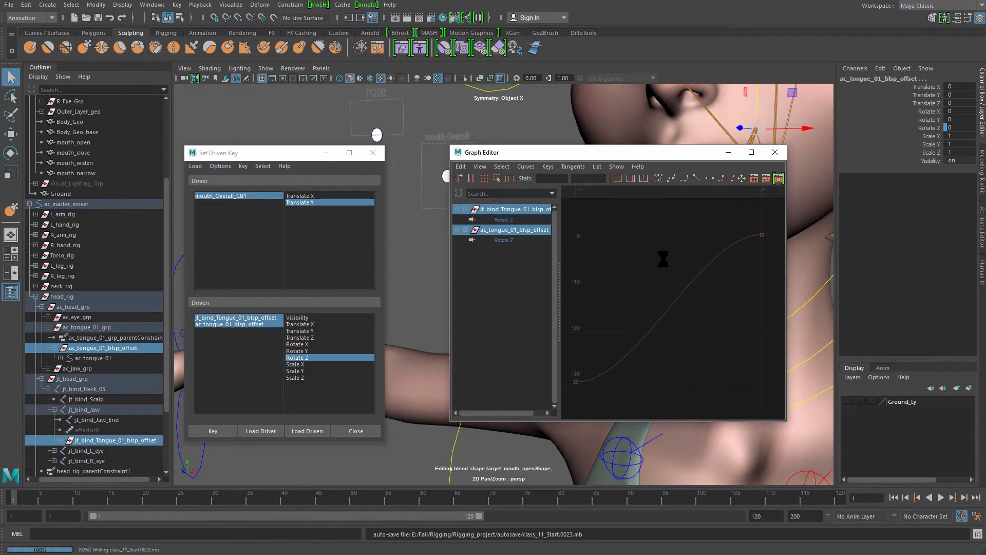
{"action": "right_click_drag", "start_coordinate": [664, 259], "coordinate": [611, 256], "text": "alt"}
{"action": "left_click_drag", "start_coordinate": [619, 262], "coordinate": [720, 356]}
{"action": "key", "text": "f"}
{"action": "right_click_drag", "start_coordinate": [691, 315], "coordinate": [667, 311], "text": "alt"}
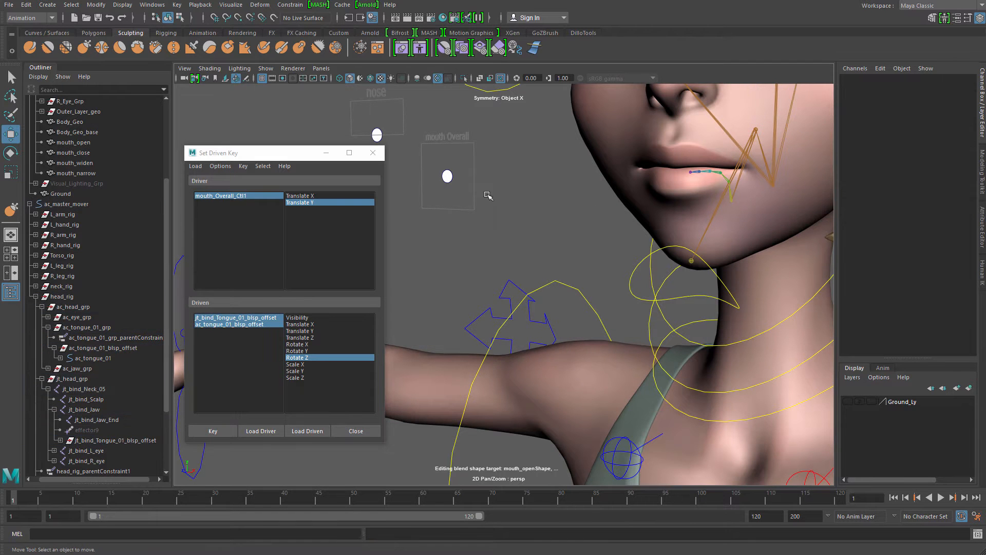
Lower the mouth Overall control to check the tongue and teeth, and reset its Translate Y to 0
{"action": "left_click", "coordinate": [447, 176]}
{"action": "left_click_drag", "start_coordinate": [448, 128], "coordinate": [453, 195]}
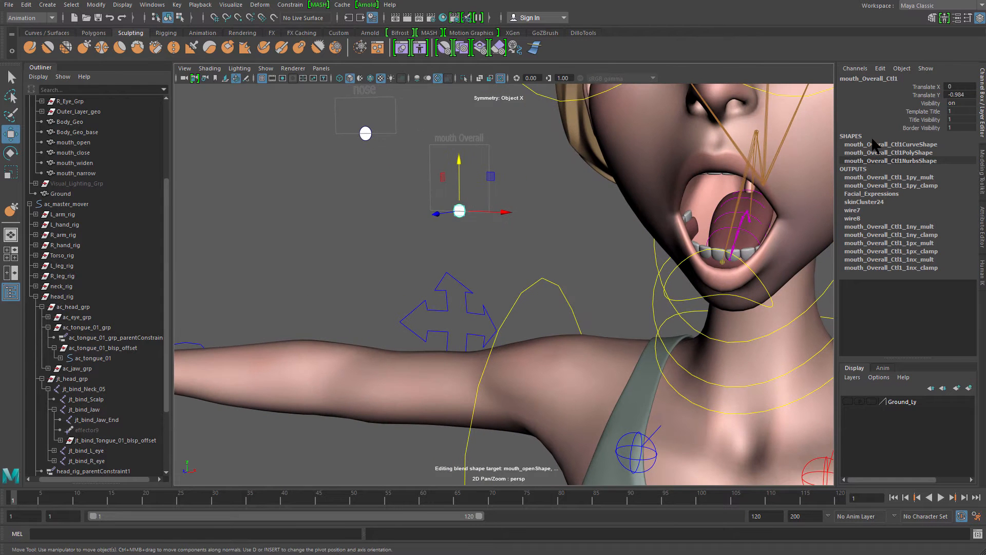
{"action": "type", "text": "0"}
{"action": "key", "text": "Return"}
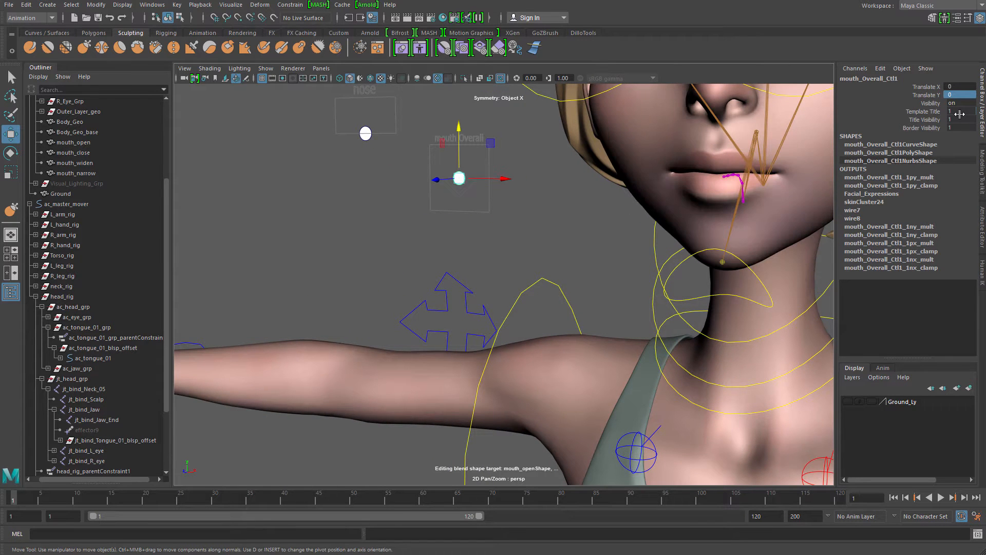
{"action": "right_click_drag", "start_coordinate": [678, 221], "coordinate": [555, 222], "text": "alt"}
{"action": "middle_click_drag", "start_coordinate": [545, 221], "coordinate": [534, 279], "text": "alt"}
{"action": "mouse_move", "coordinate": [534, 279]}
{"action": "left_mouse_down", "text": "alt"}
{"action": "mouse_move", "coordinate": [514, 271]}
{"action": "mouse_move", "coordinate": [557, 267]}
{"action": "mouse_move", "coordinate": [532, 264]}
{"action": "left_mouse_up", "text": "alt"}
{"action": "scroll", "coordinate": [532, 264], "scroll_direction": "up", "scroll_amount": 3}
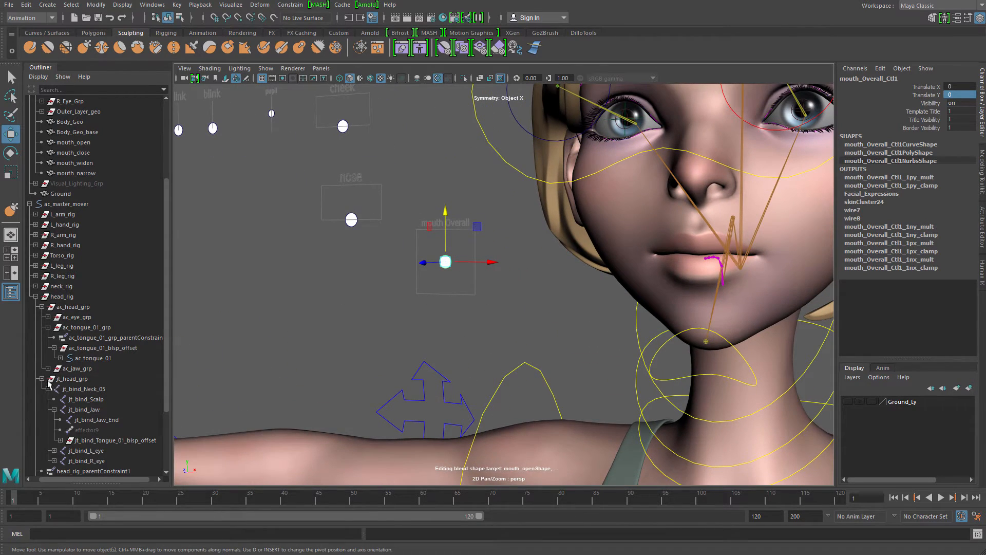
Collapse the head_rig and Geo_ALL_Grp hierarchies in the Outliner
{"action": "left_click", "coordinate": [42, 379]}
{"action": "left_click", "coordinate": [35, 296]}
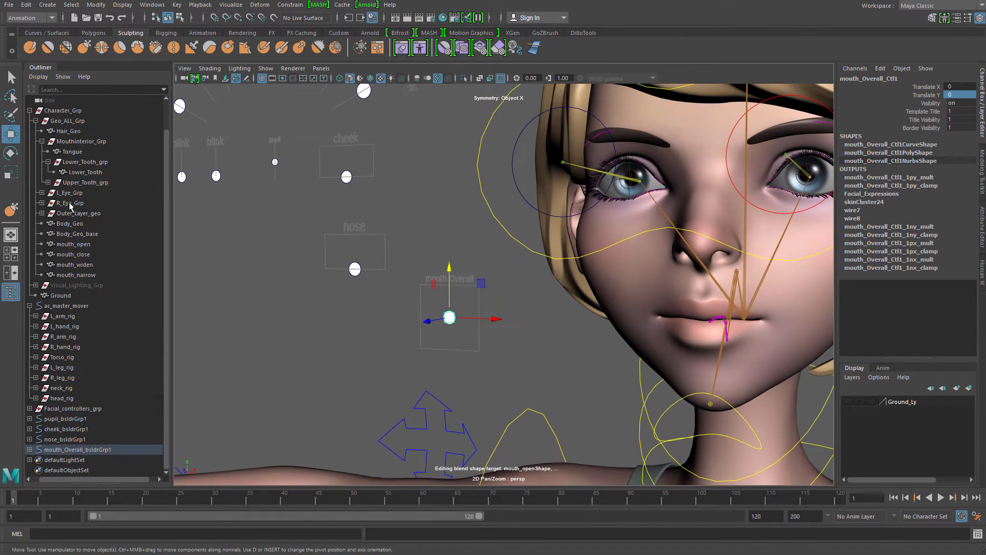
{"action": "left_click", "coordinate": [41, 140]}
{"action": "left_click", "coordinate": [36, 152]}
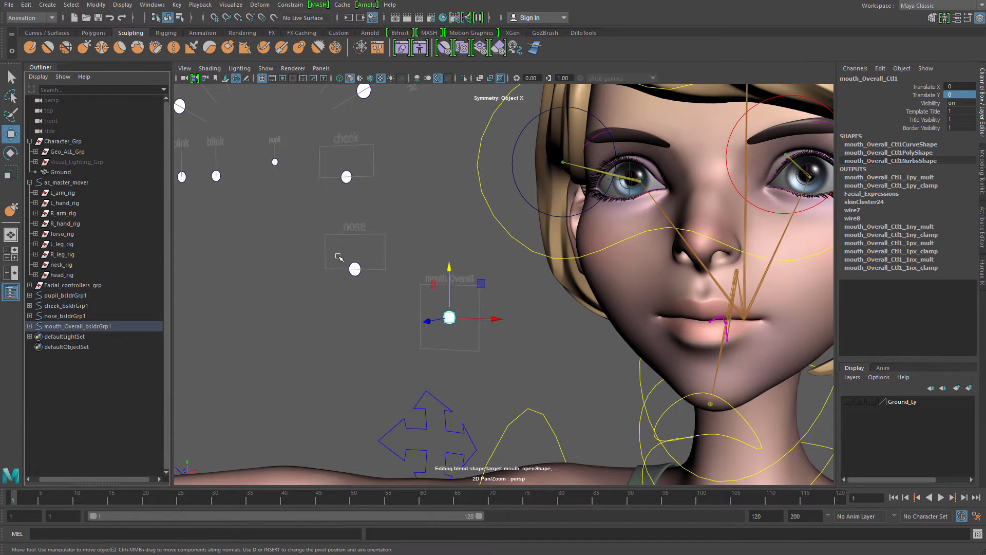
Move the mouth Overall control to test the mouth shapes, and undo the move
{"action": "right_click_drag", "start_coordinate": [336, 256], "coordinate": [449, 368], "text": "alt"}
{"action": "left_click", "coordinate": [449, 368]}
{"action": "left_click_drag", "start_coordinate": [339, 298], "coordinate": [395, 338]}
{"action": "left_click_drag", "start_coordinate": [383, 314], "coordinate": [396, 334], "text": "alt"}
{"action": "key", "text": "ctrl+z"}
{"action": "left_click_drag", "start_coordinate": [319, 308], "coordinate": [278, 303], "text": "alt"}
Expand head_rig down to jt_head_grp and hide the jt_bind_Neck_05 joint chain
{"action": "left_click", "coordinate": [73, 275]}
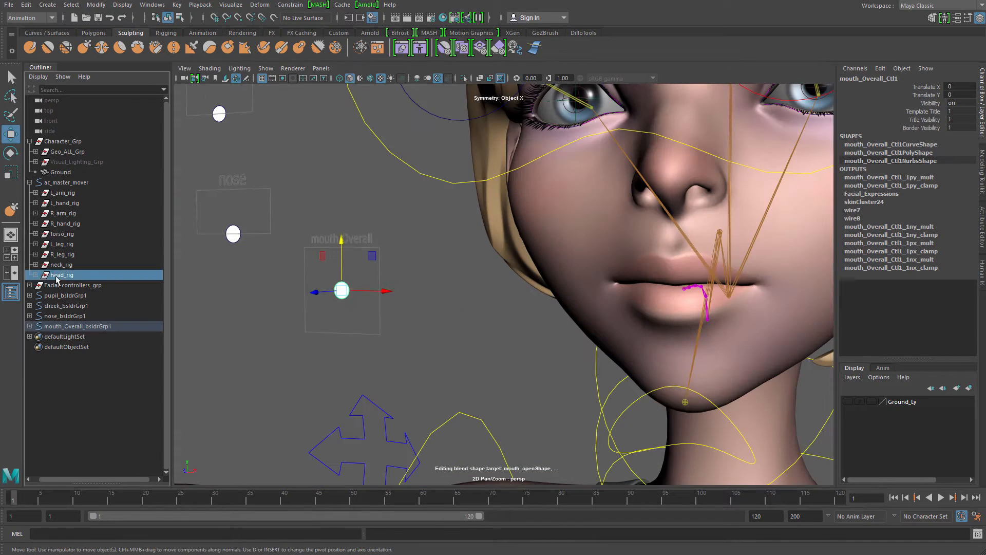
{"action": "left_click", "coordinate": [35, 275]}
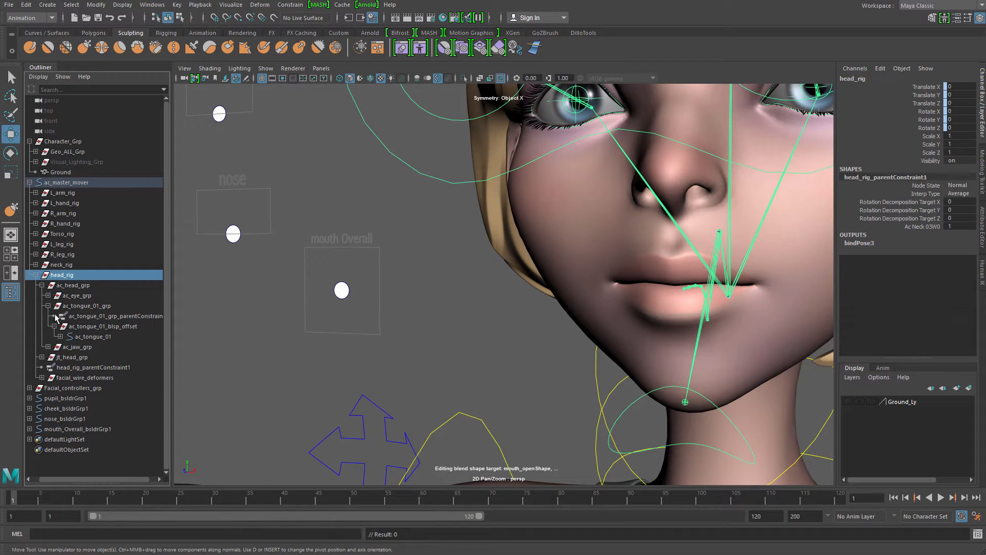
{"action": "left_click", "coordinate": [48, 306]}
{"action": "left_click", "coordinate": [77, 327]}
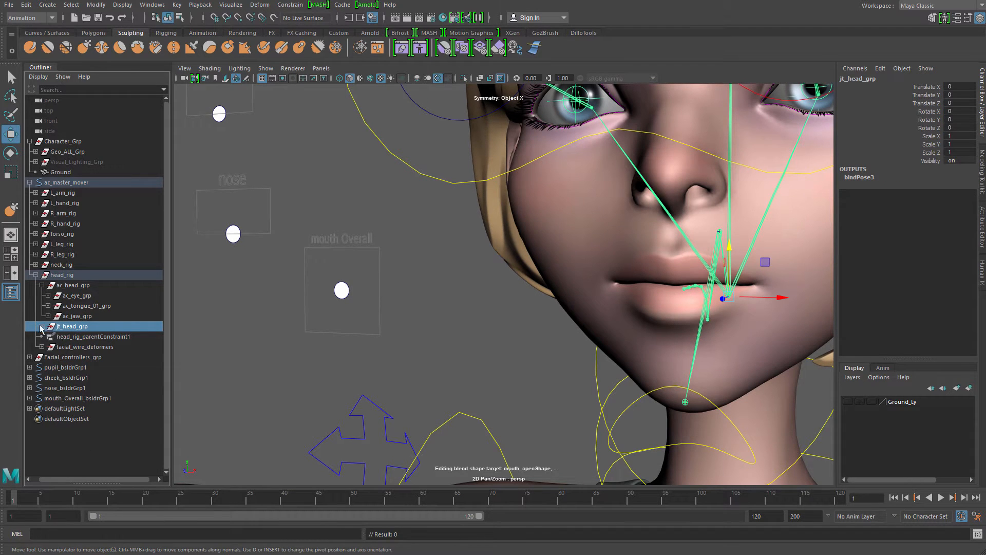
{"action": "left_click", "coordinate": [41, 326]}
{"action": "left_click", "coordinate": [51, 337]}
{"action": "left_click", "coordinate": [98, 338]}
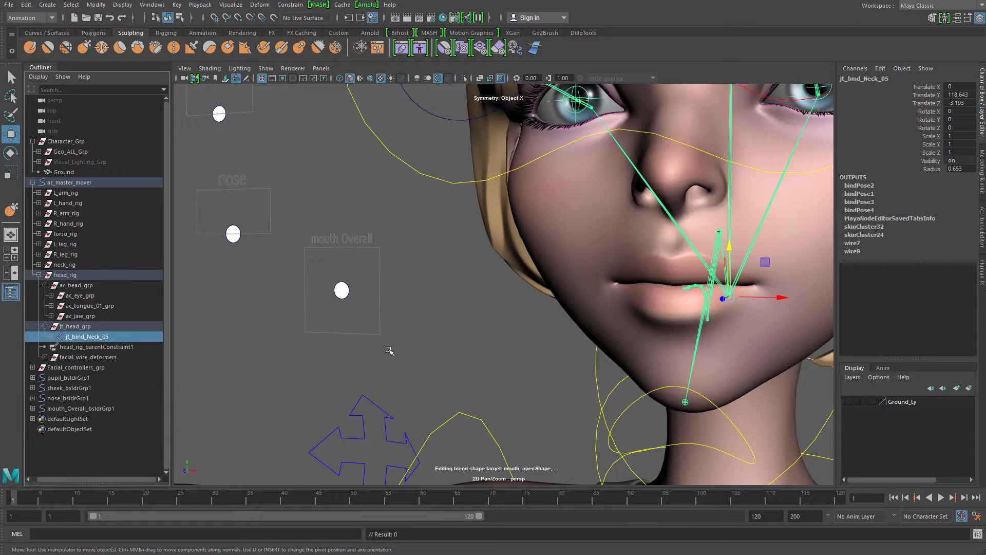
{"action": "key", "text": "ctrl+h"}
Test the mouth Overall control and move it to the corner pose with Translate X -1 and Translate Y 1
{"action": "right_click_drag", "start_coordinate": [521, 362], "coordinate": [418, 337], "text": "alt"}
{"action": "left_click_drag", "start_coordinate": [418, 337], "coordinate": [459, 329], "text": "alt"}
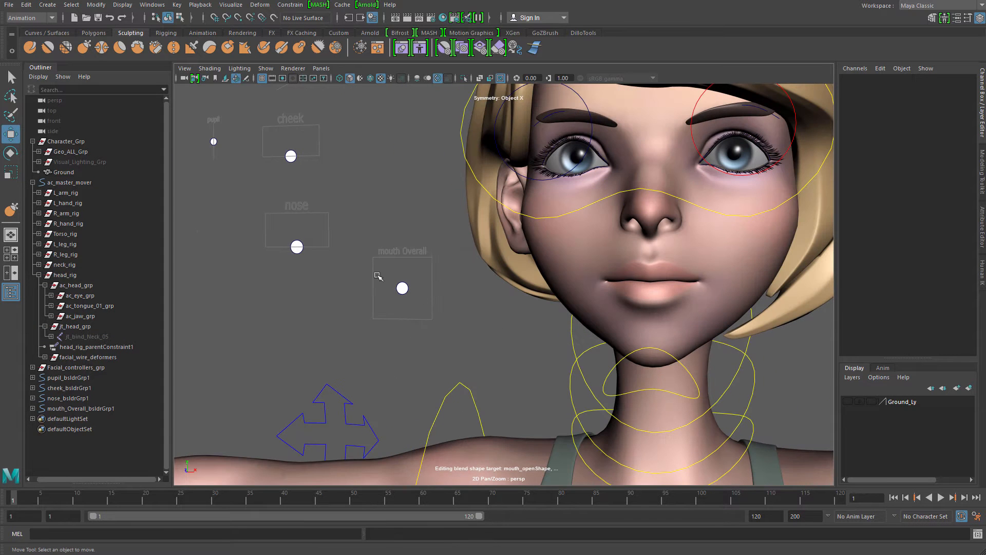
{"action": "left_click_drag", "start_coordinate": [377, 274], "coordinate": [430, 294]}
{"action": "left_click_drag", "start_coordinate": [404, 236], "coordinate": [373, 257]}
{"action": "key", "text": "ctrl+z"}
{"action": "left_click_drag", "start_coordinate": [297, 184], "coordinate": [296, 184]}
Examine the lips, mouth corners and chin in the combined corner pose from several angles
{"action": "right_click_drag", "start_coordinate": [452, 251], "coordinate": [535, 276], "text": "alt"}
{"action": "left_click_drag", "start_coordinate": [535, 275], "coordinate": [521, 249], "text": "alt"}
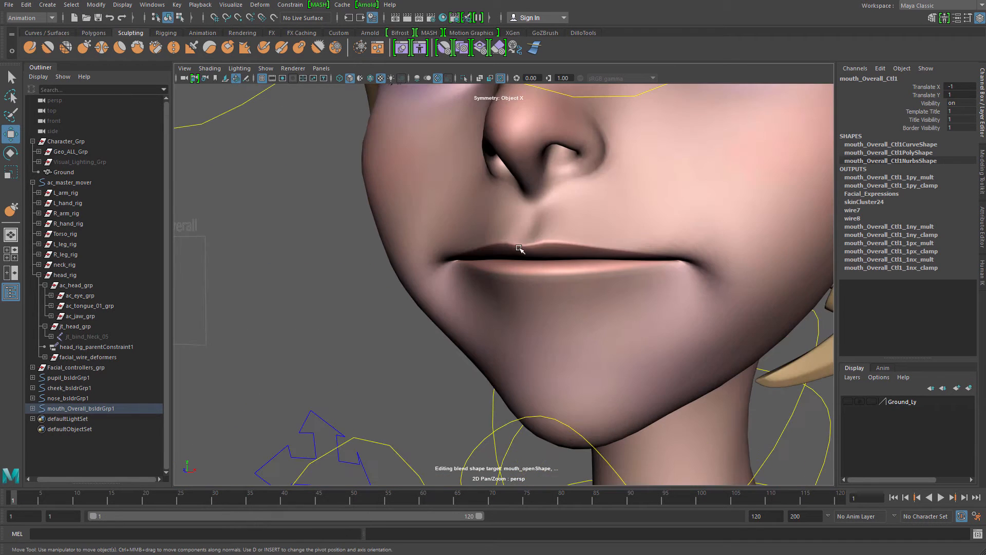
{"action": "right_click_drag", "start_coordinate": [609, 262], "coordinate": [676, 303], "text": "alt"}
{"action": "left_click_drag", "start_coordinate": [676, 303], "coordinate": [585, 213], "text": "alt"}
{"action": "right_click_drag", "start_coordinate": [650, 209], "coordinate": [606, 238], "text": "alt"}
{"action": "left_click_drag", "start_coordinate": [606, 238], "coordinate": [571, 279], "text": "alt"}
{"action": "right_click_drag", "start_coordinate": [571, 278], "coordinate": [485, 312], "text": "alt"}
{"action": "middle_click_drag", "start_coordinate": [485, 312], "coordinate": [564, 298], "text": "alt"}
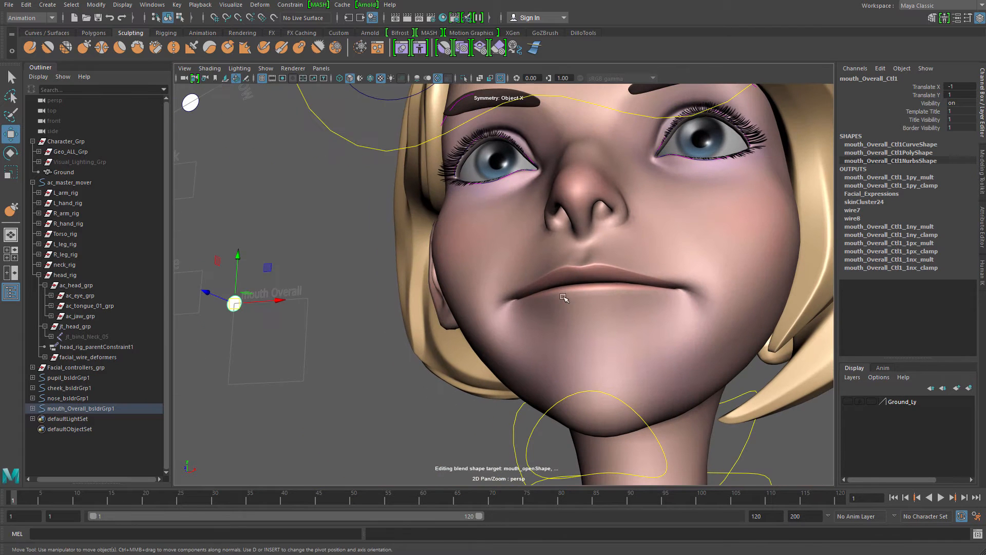
Open the Shape Editor and add a combination target driven by mouth_closeShape and mouth_widenShape
{"action": "left_click", "coordinate": [401, 49]}
{"action": "left_click_drag", "start_coordinate": [212, 183], "coordinate": [430, 77]}
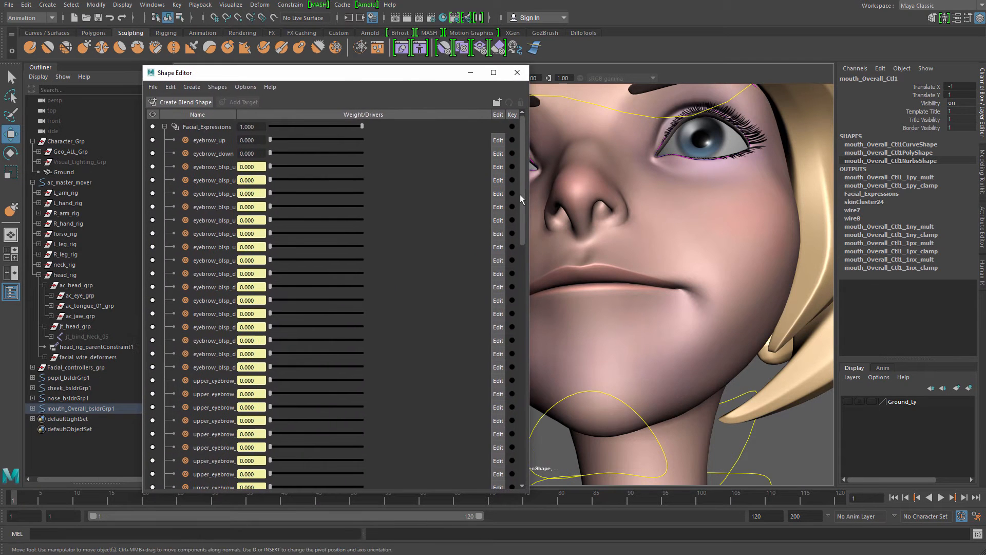
{"action": "left_click_drag", "start_coordinate": [521, 195], "coordinate": [547, 427]}
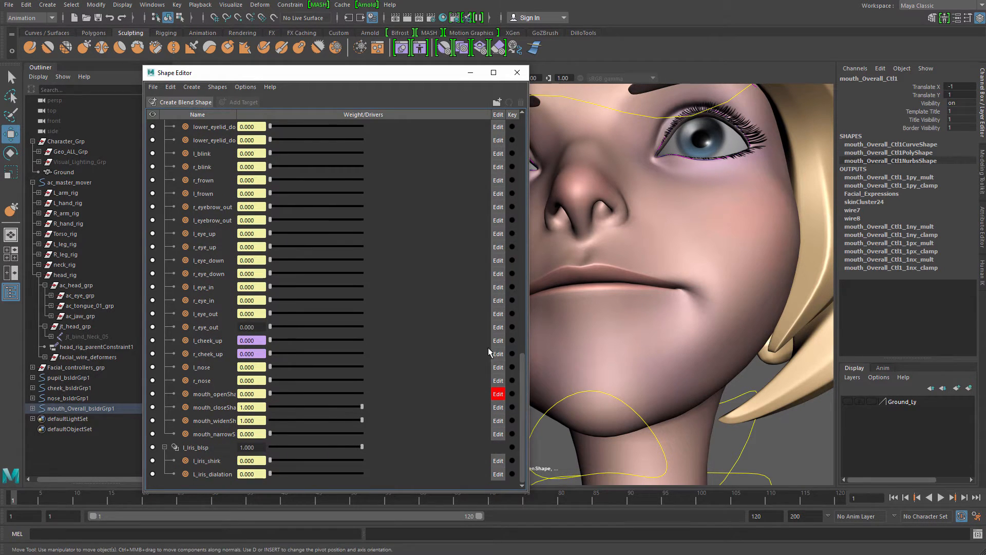
{"action": "left_click_drag", "start_coordinate": [387, 67], "coordinate": [359, 40]}
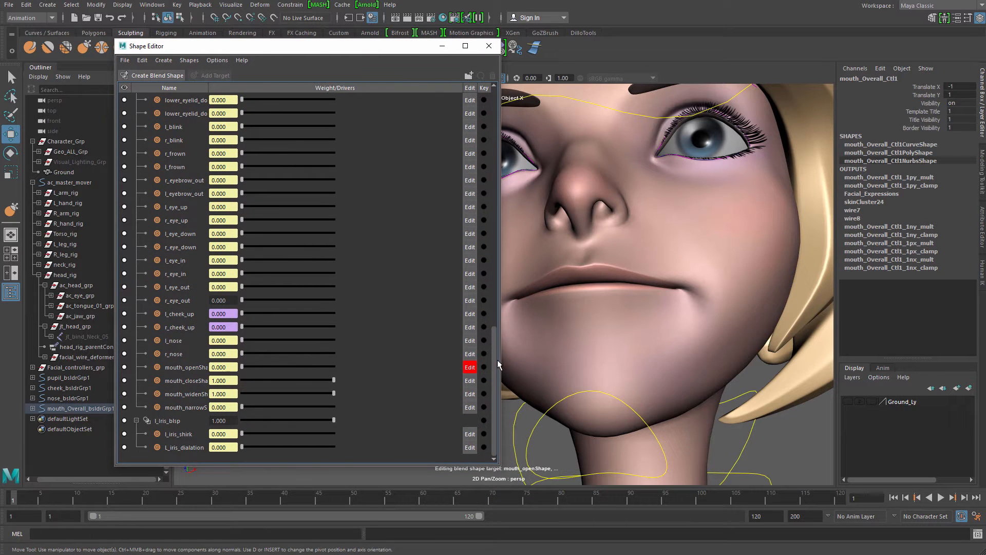
{"action": "scroll", "coordinate": [495, 348], "scroll_direction": "up", "scroll_amount": 2}
{"action": "scroll", "coordinate": [496, 348], "scroll_direction": "down", "scroll_amount": 2}
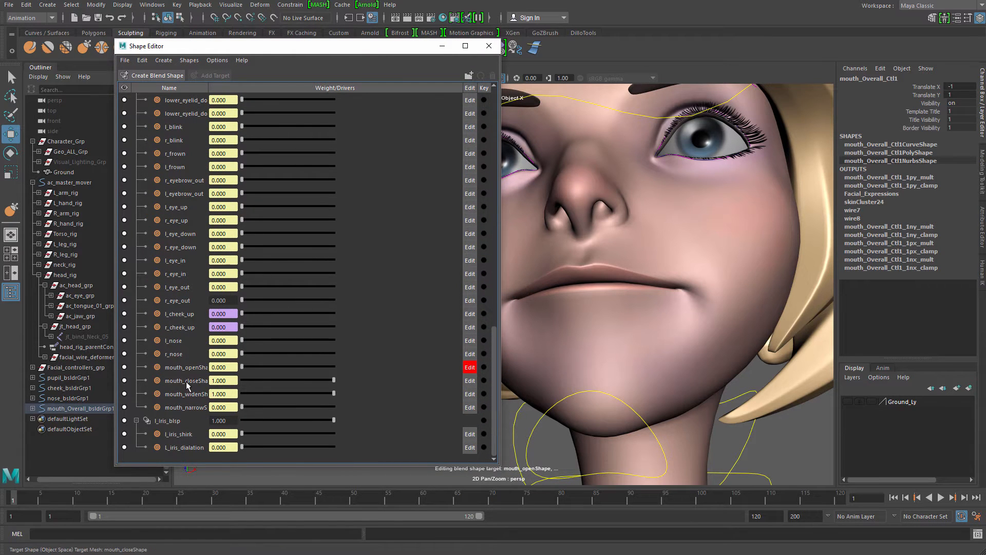
{"action": "left_click", "coordinate": [188, 382]}
{"action": "left_click", "coordinate": [190, 394], "text": "ctrl"}
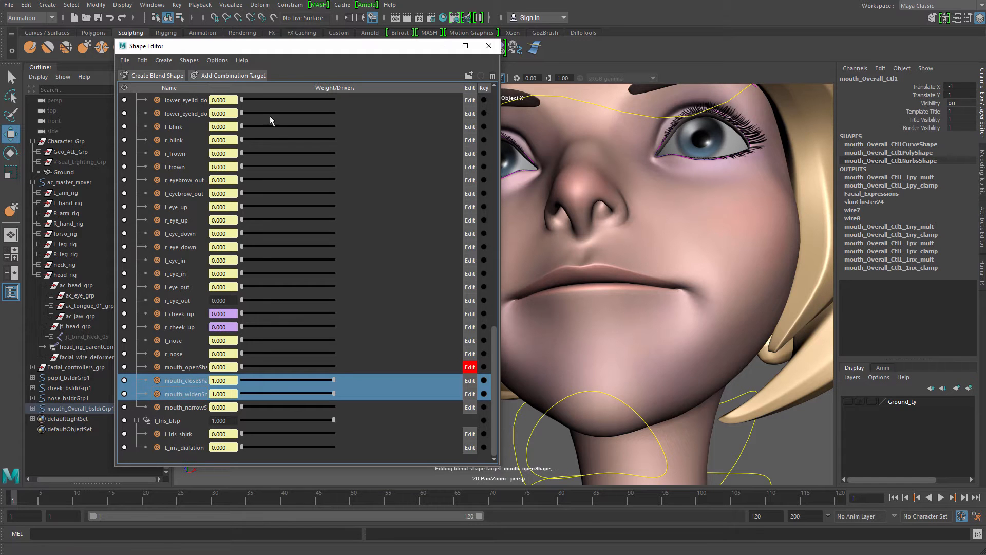
{"action": "left_click", "coordinate": [238, 76]}
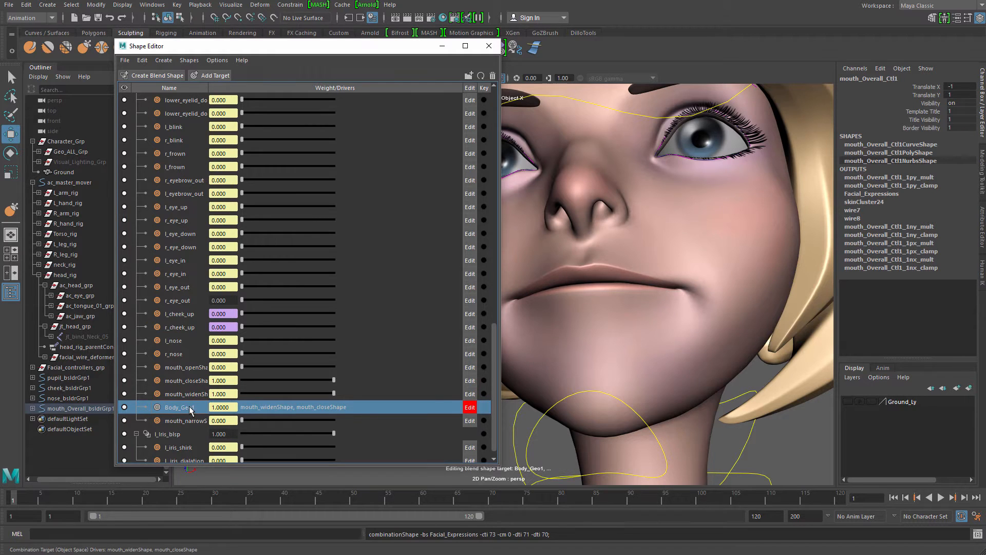
Widen the target name column and rename the new combination target as mouth_close_widen_corrective
{"action": "double_click", "coordinate": [190, 409]}
{"action": "left_click", "coordinate": [189, 385]}
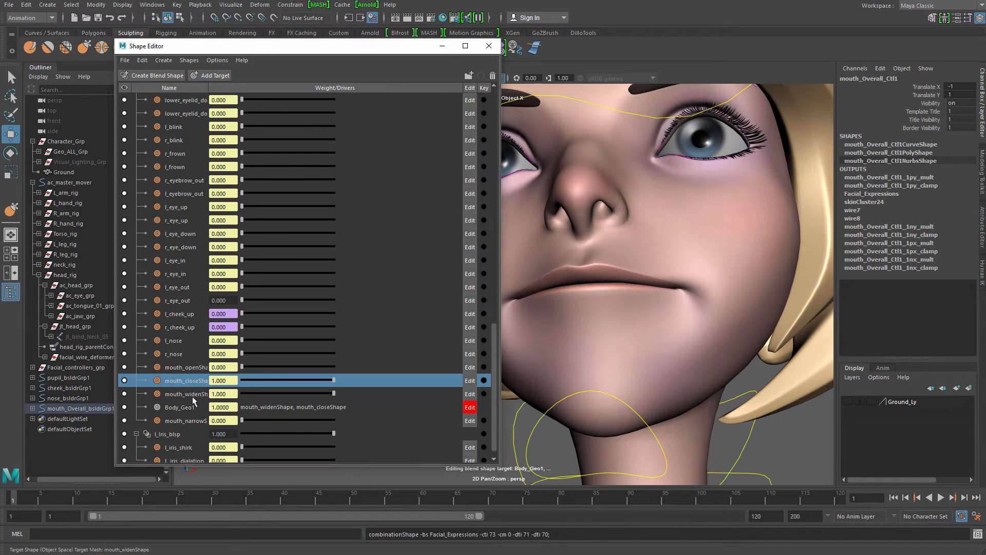
{"action": "left_click", "coordinate": [189, 394], "text": "ctrl"}
{"action": "double_click", "coordinate": [188, 407]}
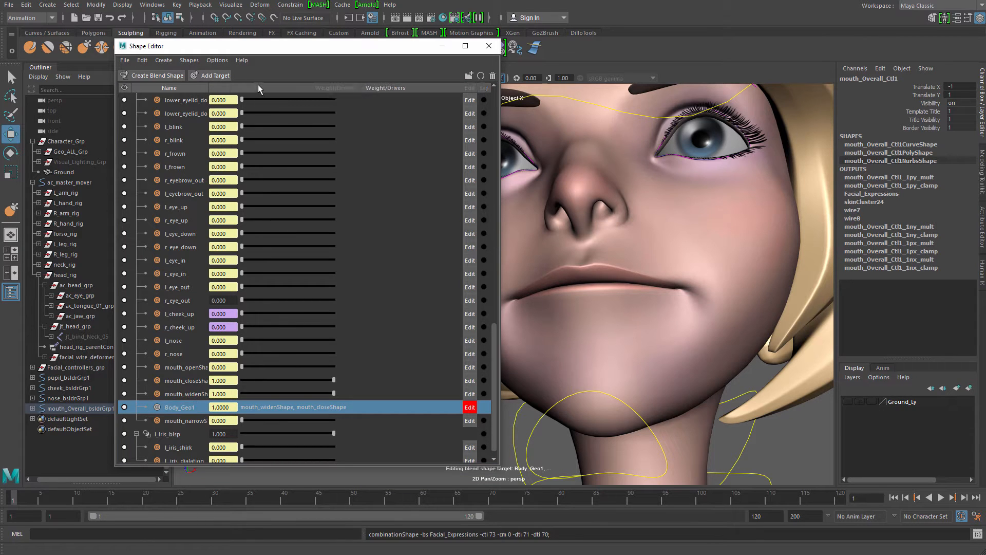
{"action": "left_click_drag", "start_coordinate": [210, 93], "coordinate": [254, 93]}
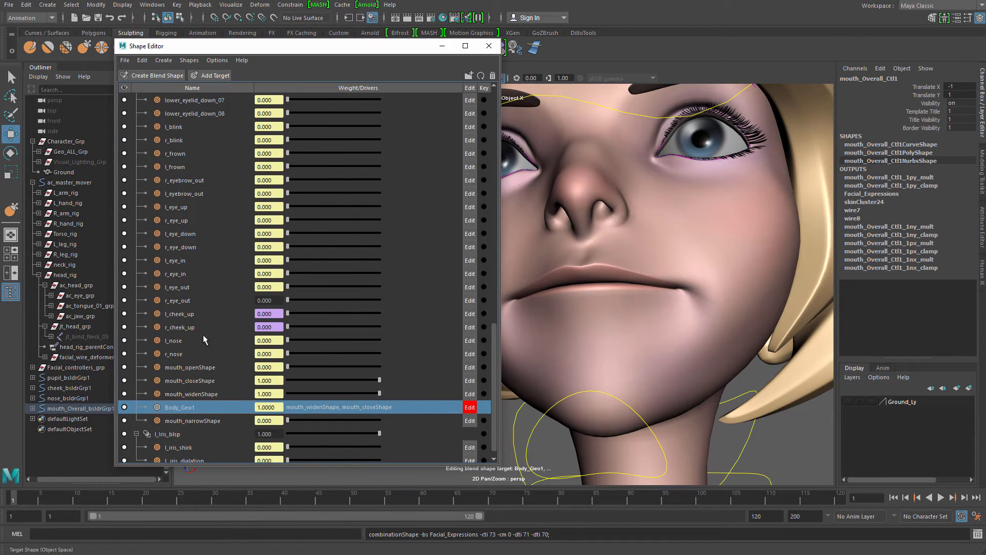
{"action": "left_click", "coordinate": [201, 385]}
{"action": "double_click", "coordinate": [209, 381]}
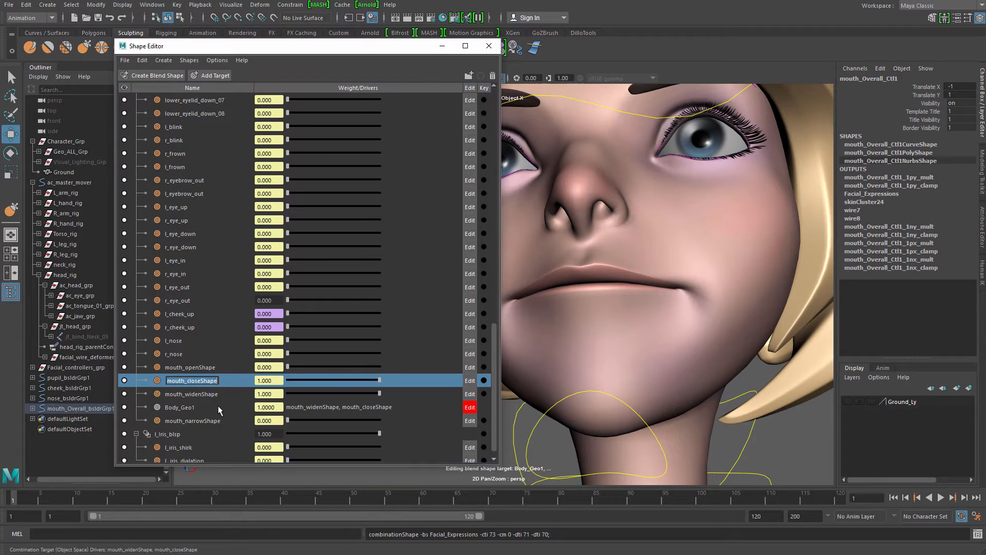
{"action": "double_click", "coordinate": [201, 410]}
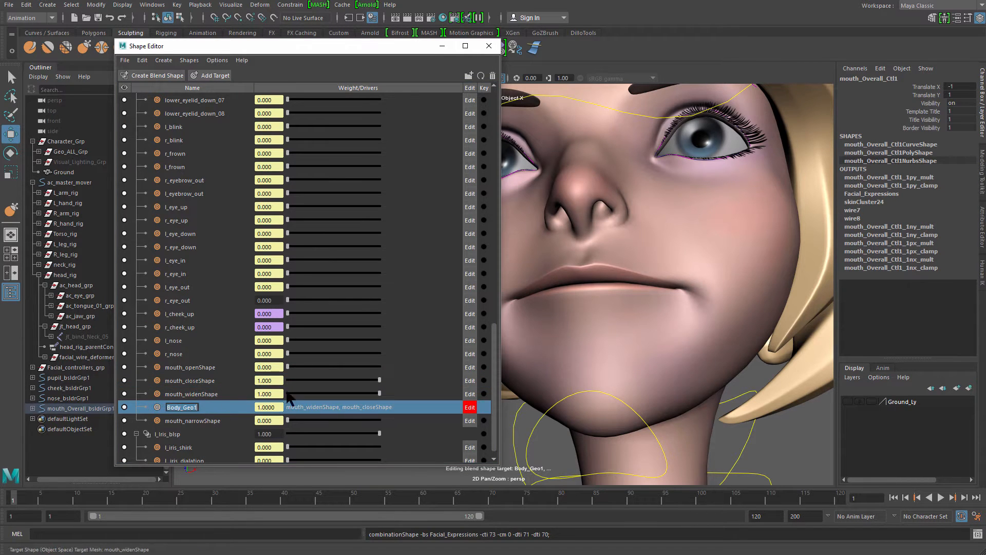
{"action": "key", "text": "ctrl+v"}
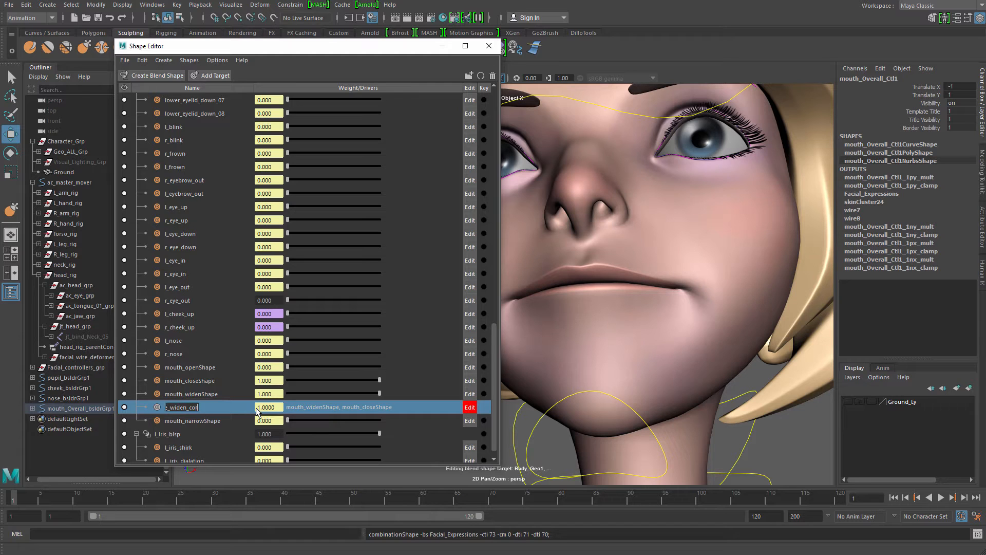
{"action": "type", "text": "ectiv"}
{"action": "key", "text": "Return"}
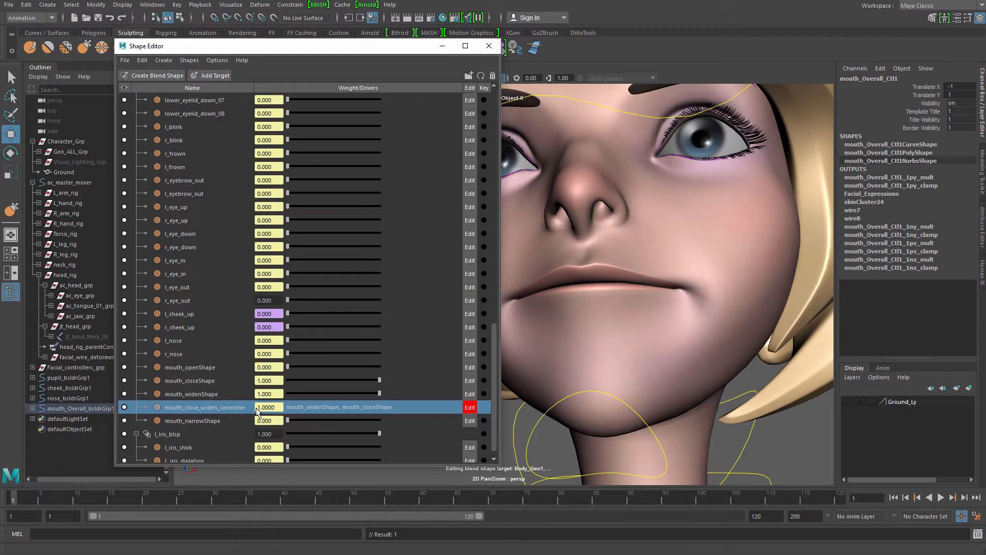
Scale symmetric edges on the upper lip of the body mesh with soft selection to make the lips fuller
{"action": "left_click_drag", "start_coordinate": [384, 47], "coordinate": [315, 101]}
{"action": "right_click_drag", "start_coordinate": [632, 219], "coordinate": [591, 203], "text": "alt"}
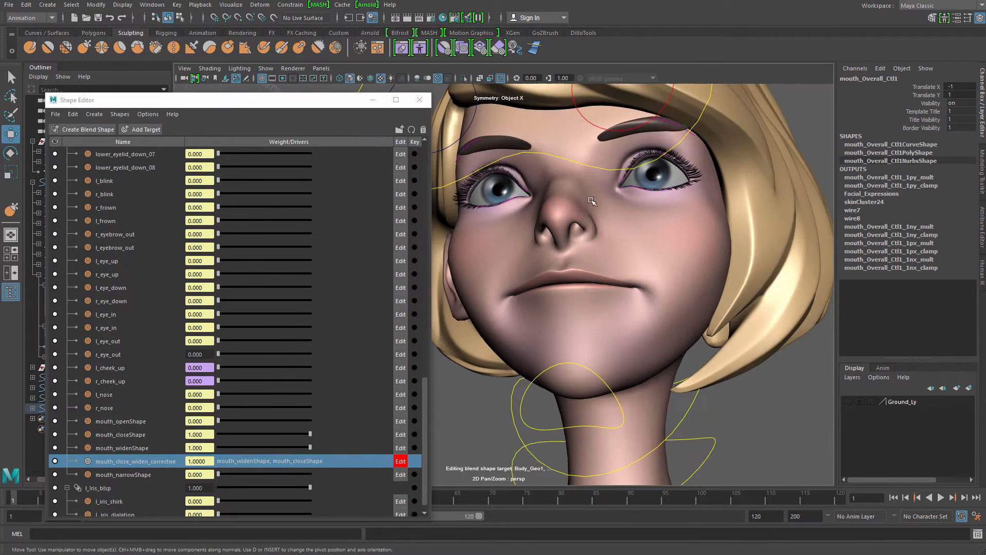
{"action": "left_click_drag", "start_coordinate": [590, 202], "coordinate": [623, 210], "text": "alt"}
{"action": "right_click_drag", "start_coordinate": [623, 209], "coordinate": [677, 270], "text": "alt"}
{"action": "middle_click_drag", "start_coordinate": [676, 270], "coordinate": [686, 232], "text": "alt"}
{"action": "left_click_drag", "start_coordinate": [666, 234], "coordinate": [625, 240], "text": "alt"}
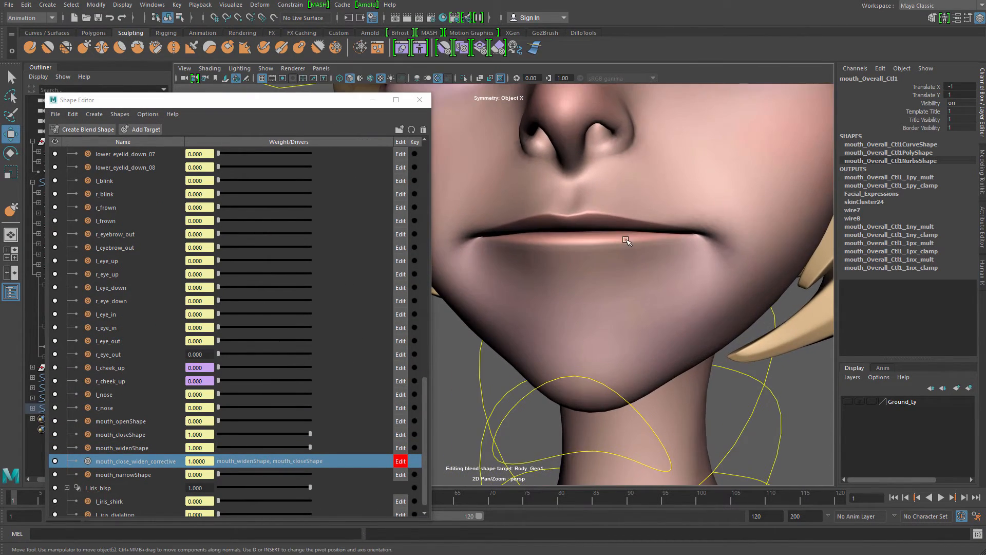
{"action": "left_click", "coordinate": [627, 241]}
{"action": "scroll", "coordinate": [629, 225], "scroll_direction": "up", "scroll_amount": 3}
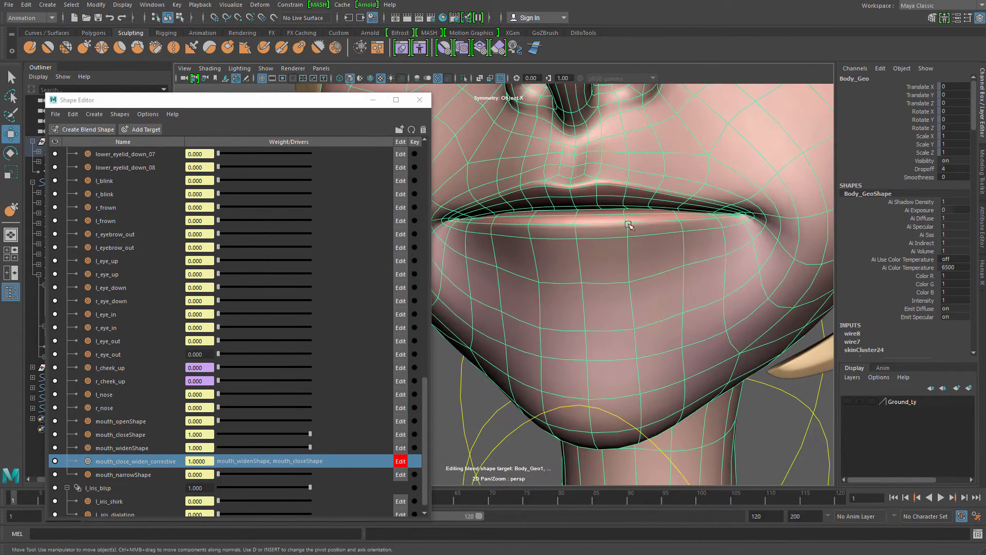
{"action": "right_click_drag", "start_coordinate": [617, 217], "coordinate": [615, 183]}
{"action": "left_click", "coordinate": [657, 204]}
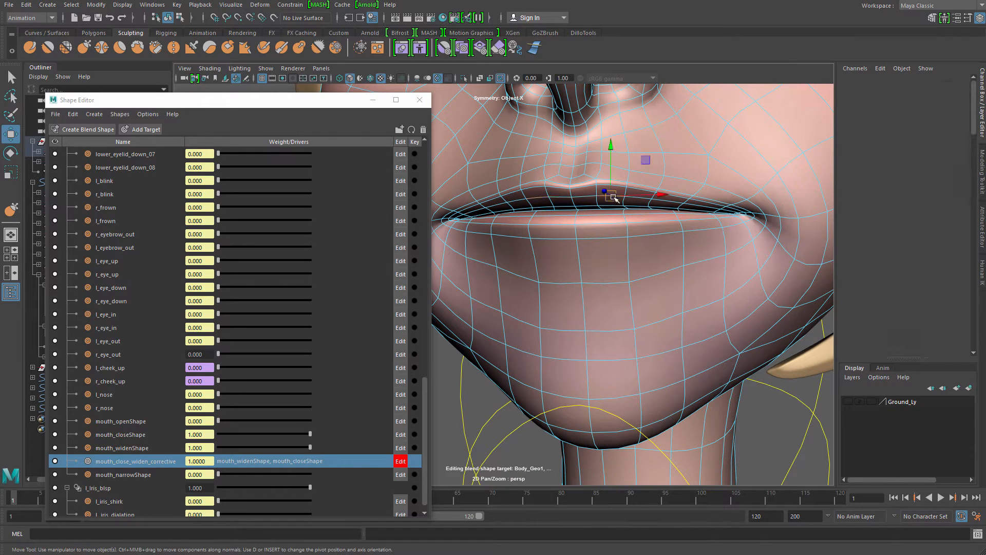
{"action": "key", "text": "r"}
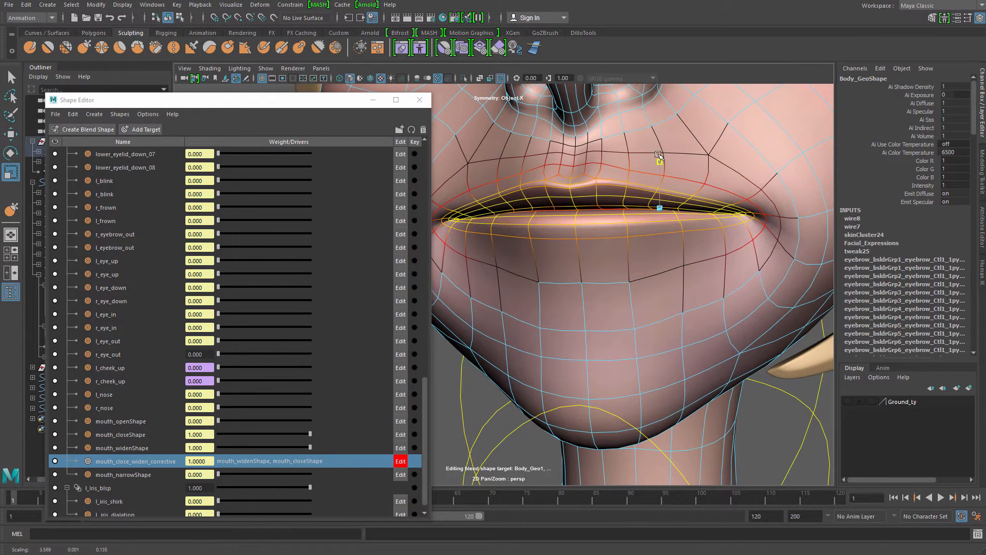
{"action": "left_click_drag", "start_coordinate": [658, 134], "coordinate": [621, 220]}
{"action": "key", "text": "b"}
{"action": "scroll", "coordinate": [621, 219], "scroll_direction": "up", "scroll_amount": 3}
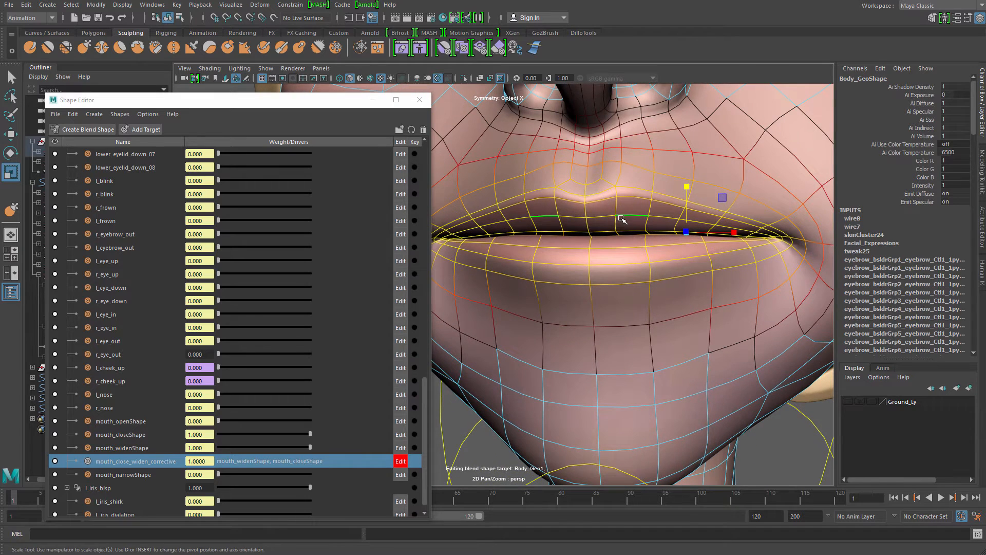
Select the row of vertices along the middle of the upper lip, turn off their soft falloff and adjust their height
{"action": "right_click_drag", "start_coordinate": [617, 220], "coordinate": [627, 199], "text": "alt"}
{"action": "key", "text": "q"}
{"action": "left_click", "coordinate": [626, 199]}
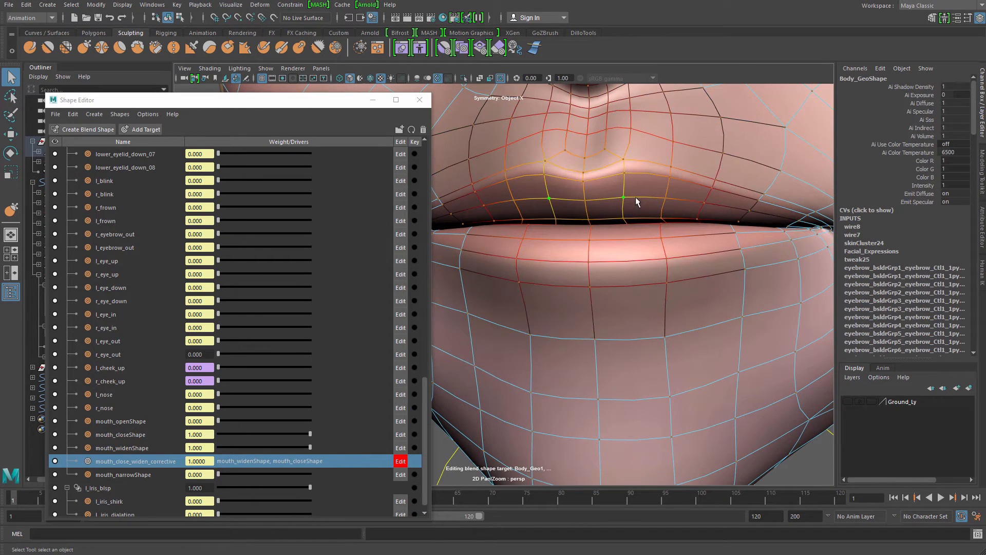
{"action": "key", "text": "b"}
{"action": "left_click_drag", "start_coordinate": [635, 200], "coordinate": [545, 198]}
{"action": "left_click", "coordinate": [665, 198], "text": "shift"}
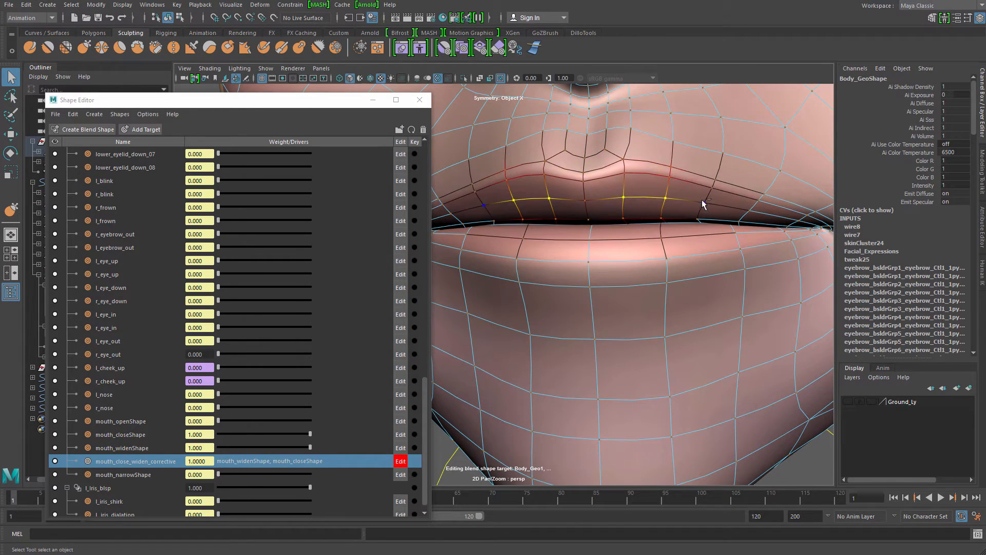
{"action": "left_click", "coordinate": [703, 202], "text": "shift"}
{"action": "mouse_move", "coordinate": [653, 206]}
{"action": "left_mouse_down", "text": "alt"}
{"action": "mouse_move", "coordinate": [707, 214]}
{"action": "mouse_move", "coordinate": [543, 187]}
{"action": "mouse_move", "coordinate": [623, 221]}
{"action": "mouse_move", "coordinate": [649, 201]}
{"action": "mouse_move", "coordinate": [641, 210]}
{"action": "mouse_move", "coordinate": [644, 194]}
{"action": "left_mouse_up", "text": "alt"}
{"action": "key", "text": "w"}
{"action": "key", "text": "b"}
{"action": "left_click_drag", "start_coordinate": [606, 247], "coordinate": [603, 247]}
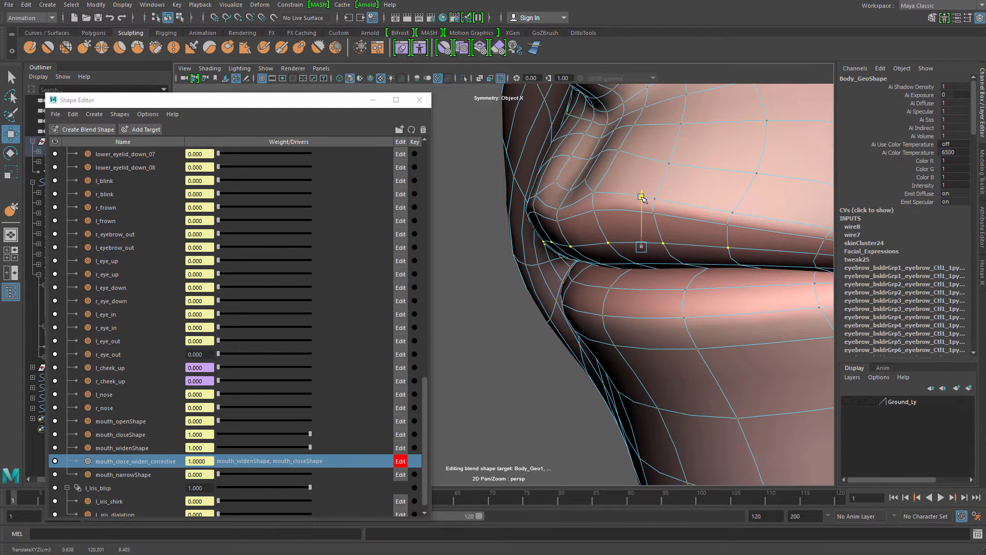
Refine the side profile of the lips by moving upper-lip border vertices and shifting the lower lip's front vertices in depth
{"action": "left_click_drag", "start_coordinate": [639, 220], "coordinate": [589, 186], "text": "alt"}
{"action": "key", "text": "q"}
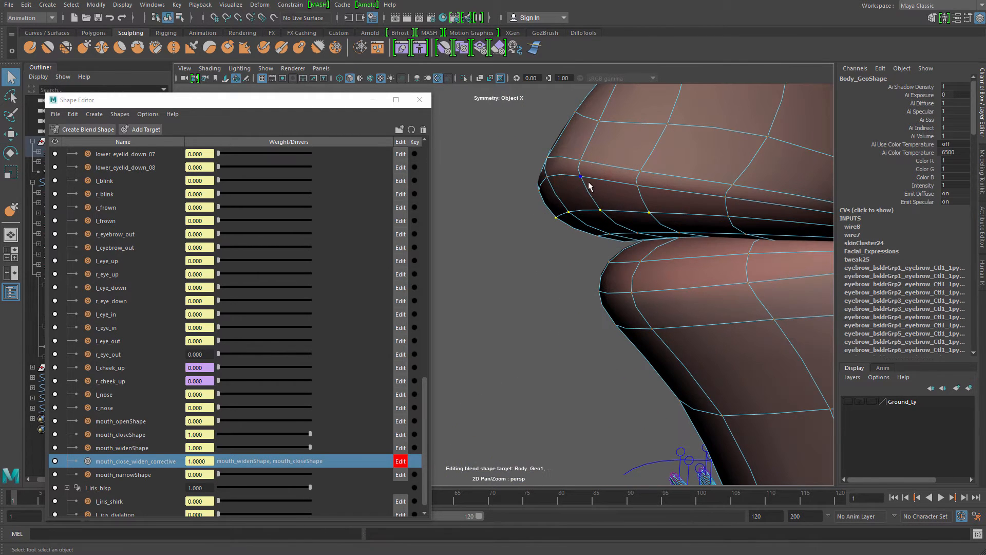
{"action": "key", "text": "w"}
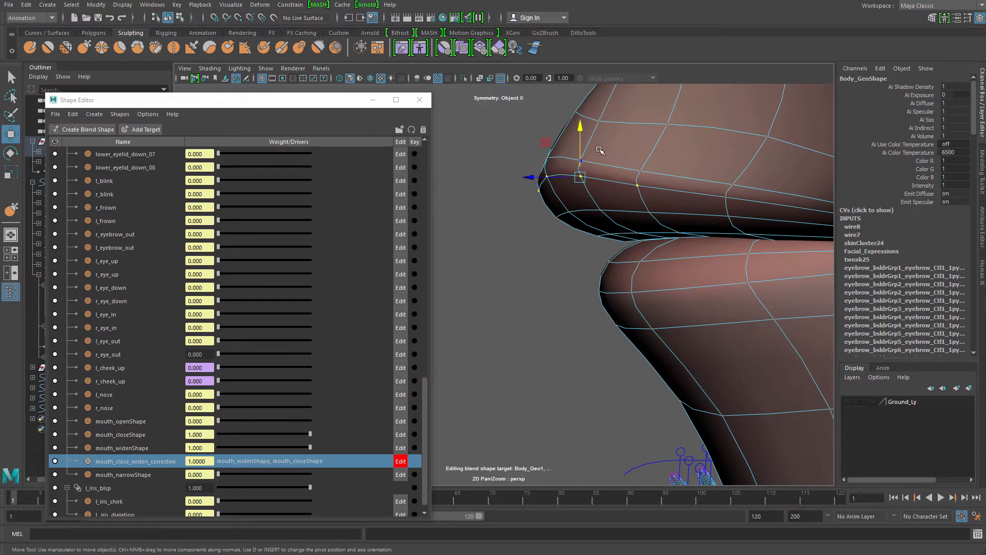
{"action": "left_click_drag", "start_coordinate": [628, 193], "coordinate": [571, 173], "text": "alt"}
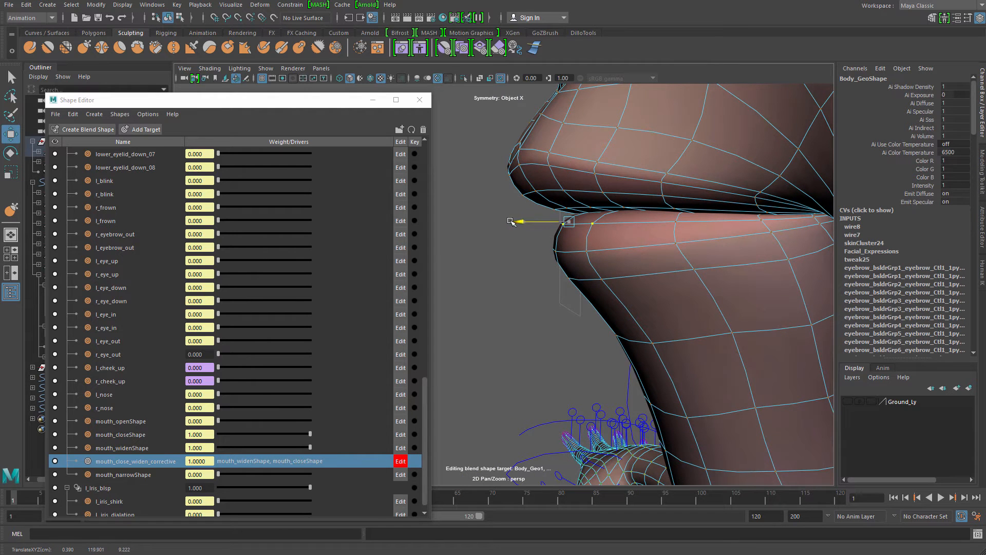
{"action": "key", "text": "q"}
Adjust the height of successive vertex pairs along the lower lip towards the mouth corner
{"action": "left_click_drag", "start_coordinate": [556, 258], "coordinate": [698, 255], "text": "alt"}
{"action": "left_click", "coordinate": [653, 272], "text": "shift"}
{"action": "key", "text": "w"}
{"action": "left_click", "coordinate": [739, 238]}
{"action": "left_click", "coordinate": [755, 253], "text": "shift"}
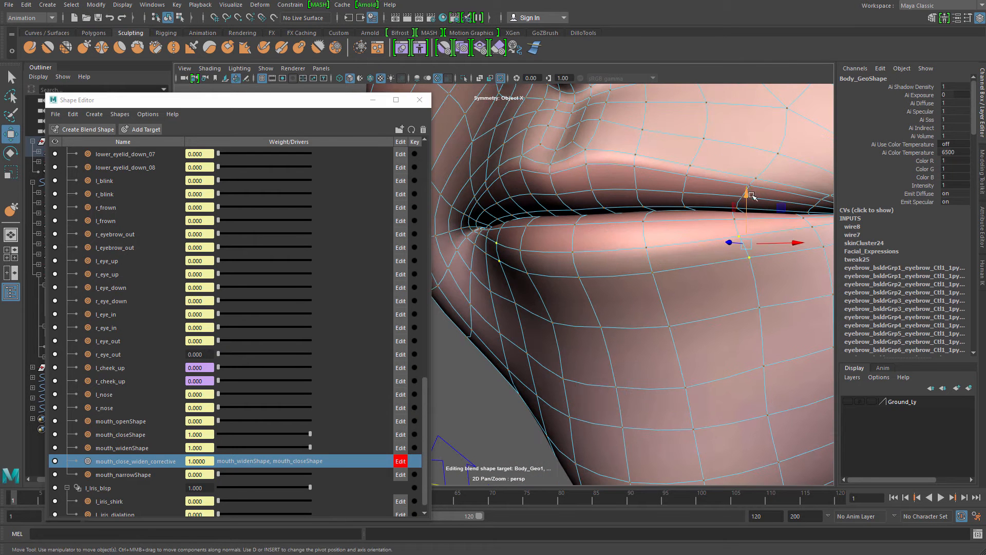
{"action": "left_click_drag", "start_coordinate": [747, 190], "coordinate": [748, 198]}
{"action": "key", "text": "q"}
{"action": "left_click_drag", "start_coordinate": [693, 220], "coordinate": [684, 237], "text": "alt"}
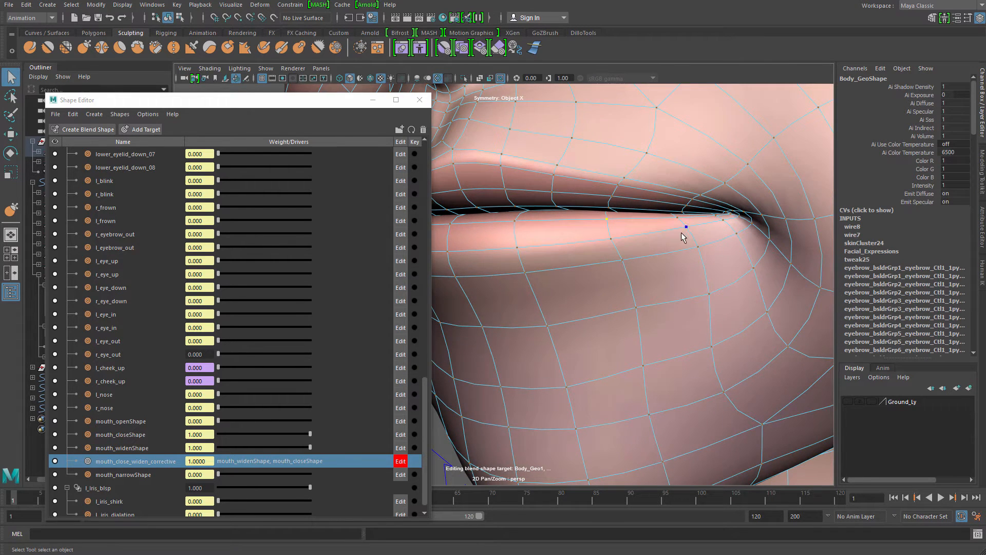
{"action": "left_click", "coordinate": [698, 247], "text": "shift"}
{"action": "key", "text": "w"}
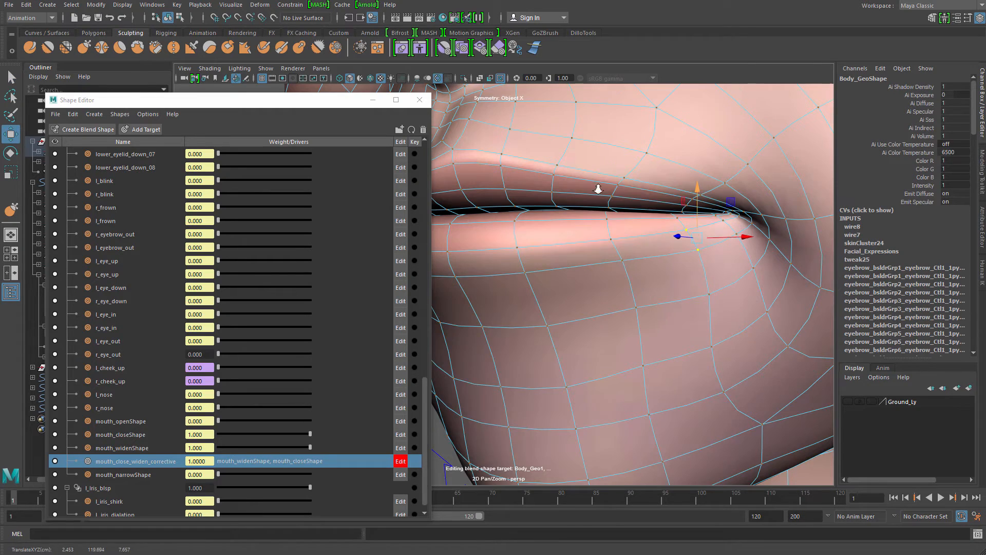
{"action": "right_click_drag", "start_coordinate": [598, 189], "coordinate": [560, 198], "text": "alt"}
Select the vertices just outside the mouth corner and shift them in depth with a small soft-selection radius
{"action": "key", "text": "q"}
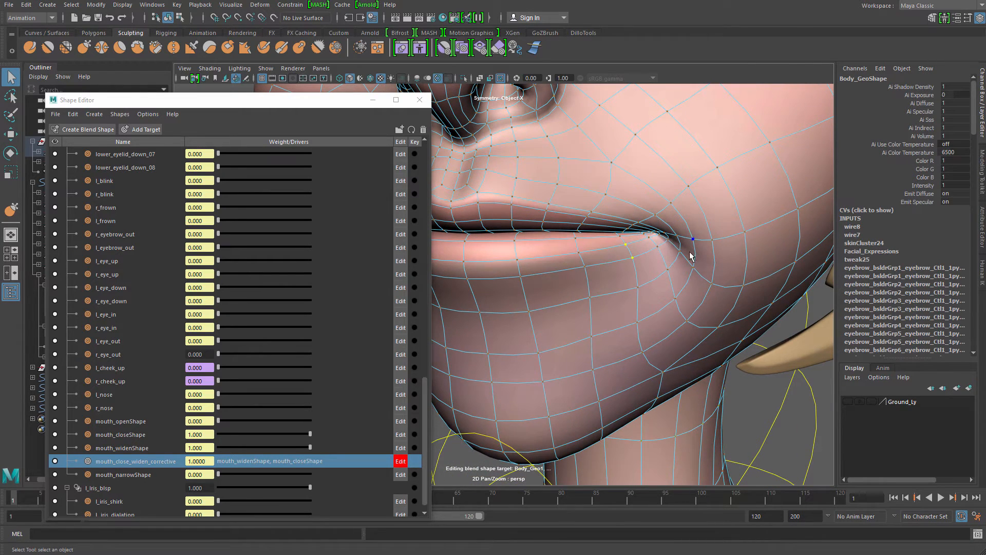
{"action": "left_click", "coordinate": [681, 273]}
{"action": "key", "text": "w"}
{"action": "left_click_drag", "start_coordinate": [681, 272], "coordinate": [655, 204], "text": "alt"}
{"action": "key", "text": "b"}
{"action": "key", "text": "q"}
{"action": "left_click", "coordinate": [689, 205]}
{"action": "left_click", "coordinate": [702, 236], "text": "shift"}
{"action": "key", "text": "w"}
{"action": "left_click_drag", "start_coordinate": [711, 264], "coordinate": [673, 181], "text": "alt"}
{"action": "key", "text": "b"}
{"action": "left_click_drag", "start_coordinate": [633, 155], "coordinate": [632, 154]}
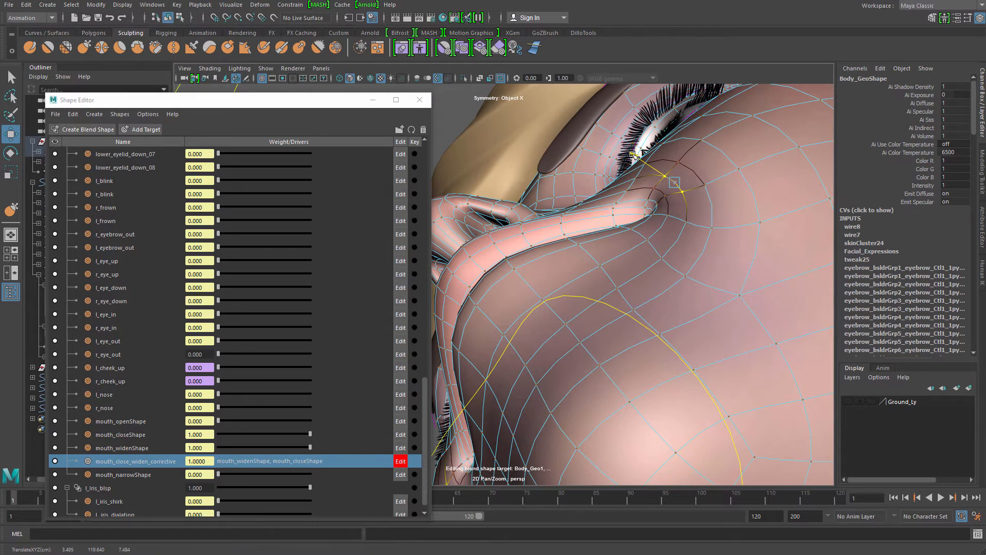
Reposition the next vertices around the outside of the mouth corner to smooth the crease beside the lips
{"action": "key", "text": "q"}
{"action": "left_click", "coordinate": [677, 162]}
{"action": "left_click", "coordinate": [704, 185], "text": "shift"}
{"action": "key", "text": "w"}
{"action": "mouse_move", "coordinate": [680, 213]}
{"action": "left_mouse_down", "text": "alt"}
{"action": "mouse_move", "coordinate": [636, 147]}
{"action": "mouse_move", "coordinate": [688, 223]}
{"action": "left_mouse_up", "text": "alt"}
{"action": "key", "text": "q"}
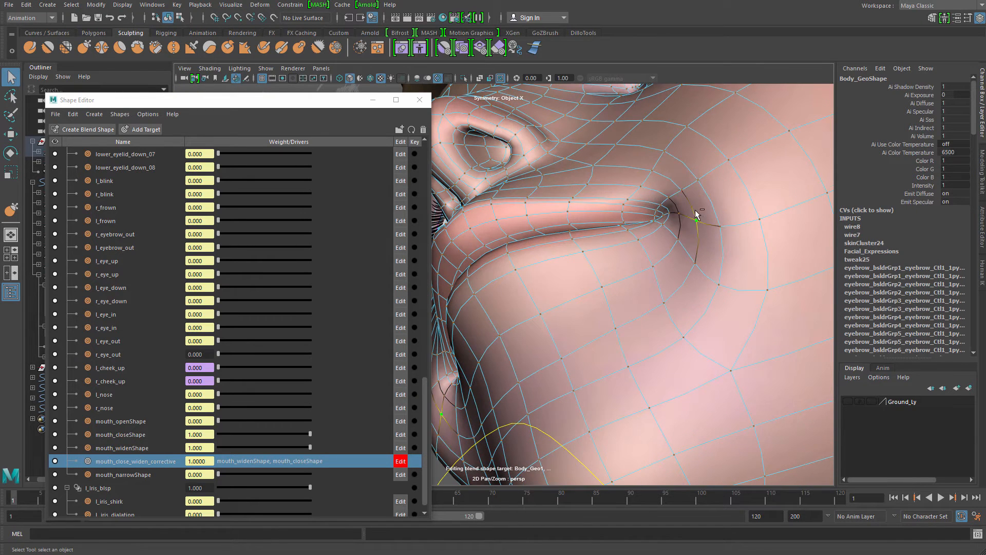
{"action": "scroll", "coordinate": [690, 235], "scroll_direction": "down", "scroll_amount": 5}
{"action": "key", "text": "w"}
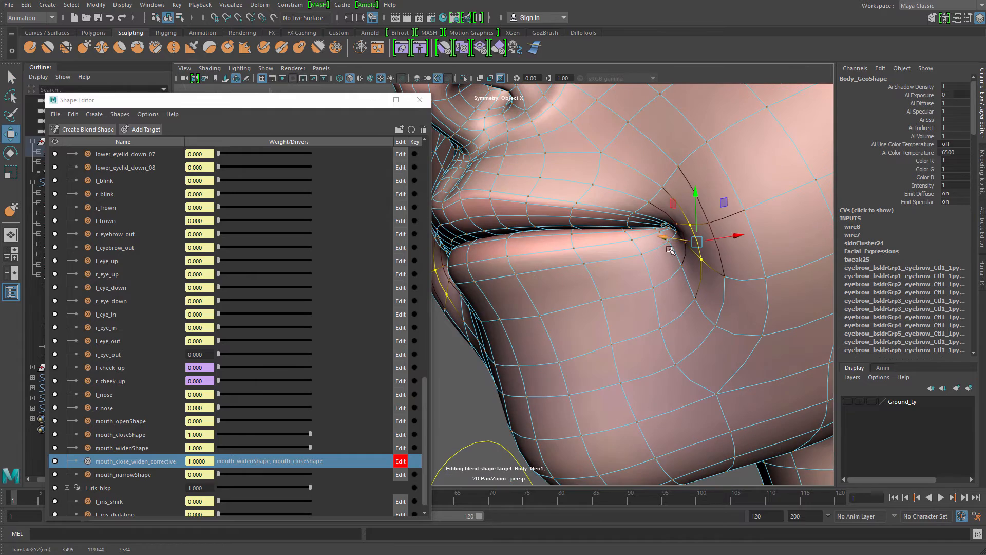
{"action": "scroll", "coordinate": [723, 267], "scroll_direction": "up", "scroll_amount": 4}
Return the body mesh to object mode, deselect it and examine the corrected mouth close up and from the front
{"action": "key", "text": "q"}
{"action": "right_click_drag", "start_coordinate": [753, 221], "coordinate": [774, 200]}
{"action": "right_click_drag", "start_coordinate": [753, 221], "coordinate": [696, 247], "text": "alt"}
{"action": "left_click_drag", "start_coordinate": [696, 247], "coordinate": [725, 262], "text": "alt"}
{"action": "left_click", "coordinate": [735, 310]}
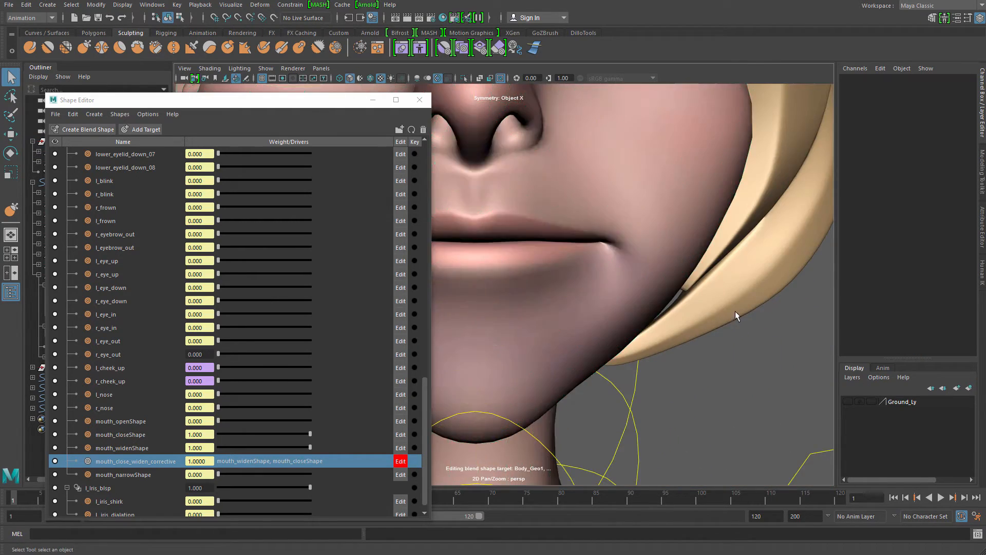
{"action": "right_click_drag", "start_coordinate": [735, 311], "coordinate": [613, 273], "text": "alt"}
{"action": "mouse_move", "coordinate": [614, 274]}
{"action": "left_mouse_down", "text": "alt"}
{"action": "mouse_move", "coordinate": [590, 278]}
{"action": "mouse_move", "coordinate": [612, 272]}
{"action": "left_mouse_up", "text": "alt"}
{"action": "right_click_drag", "start_coordinate": [612, 272], "coordinate": [634, 268], "text": "alt"}
{"action": "left_click_drag", "start_coordinate": [634, 268], "coordinate": [618, 266], "text": "alt"}
{"action": "right_click_drag", "start_coordinate": [663, 288], "coordinate": [580, 260], "text": "alt"}
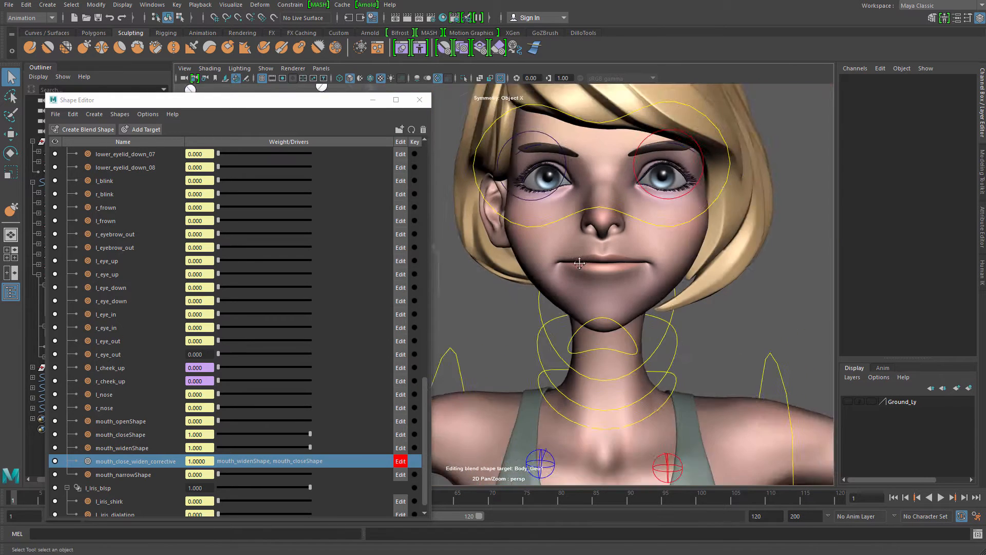
Select the mouth Overall control and move it around its close-and-widen corner to check the mouth_close_widen_corrective weight
{"action": "middle_click_drag", "start_coordinate": [457, 229], "coordinate": [586, 215], "text": "alt"}
{"action": "left_click", "coordinate": [546, 220]}
{"action": "right_click_drag", "start_coordinate": [539, 224], "coordinate": [558, 231], "text": "alt"}
{"action": "middle_click_drag", "start_coordinate": [557, 231], "coordinate": [485, 223], "text": "alt"}
{"action": "key", "text": "w"}
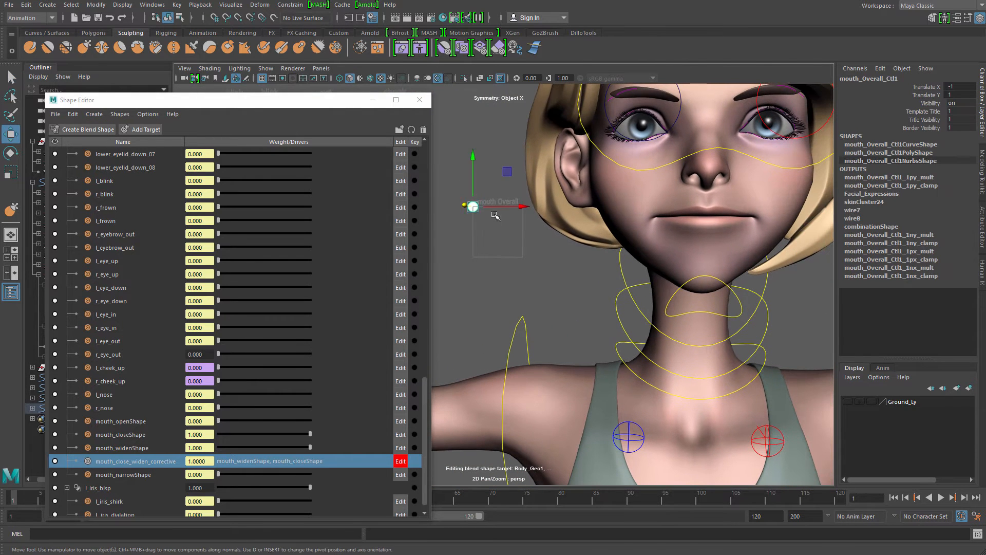
{"action": "left_click_drag", "start_coordinate": [473, 207], "coordinate": [312, 104]}
{"action": "left_click_drag", "start_coordinate": [448, 277], "coordinate": [429, 257], "text": "alt"}
{"action": "left_click_drag", "start_coordinate": [492, 182], "coordinate": [480, 154]}
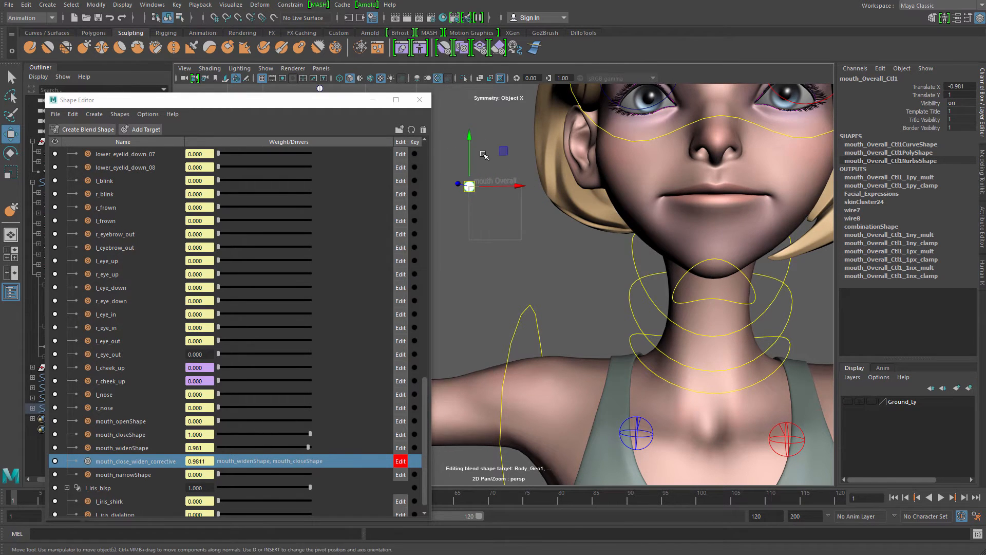
{"action": "left_click_drag", "start_coordinate": [518, 191], "coordinate": [498, 165], "text": "alt"}
{"action": "middle_click_drag", "start_coordinate": [498, 165], "coordinate": [521, 173], "text": "alt"}
{"action": "left_click_drag", "start_coordinate": [475, 202], "coordinate": [456, 192]}
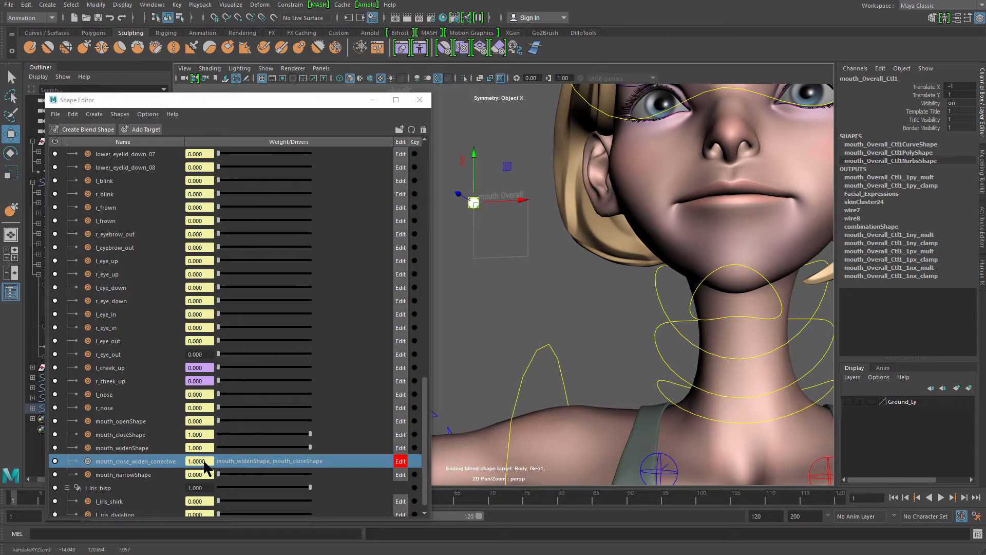
{"action": "left_click_drag", "start_coordinate": [205, 460], "coordinate": [197, 458]}
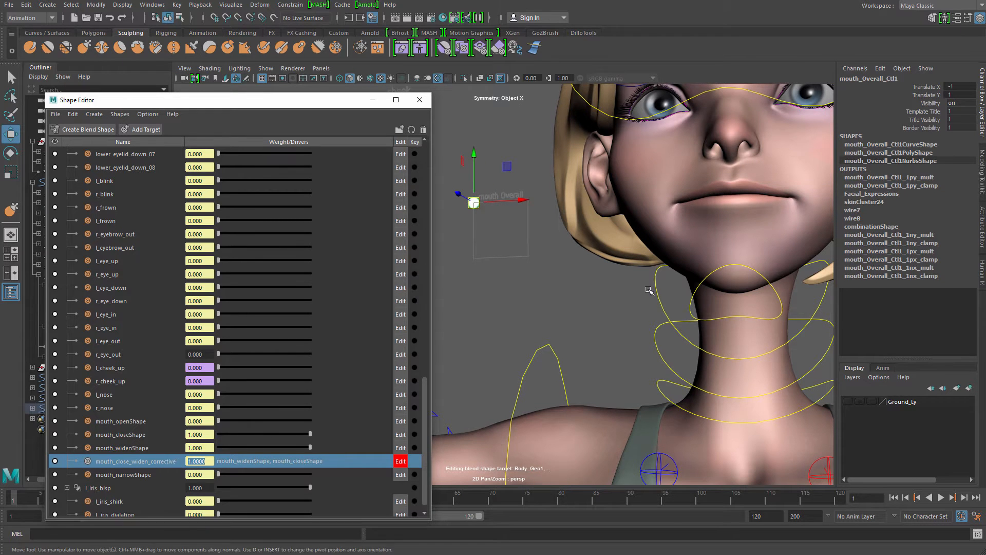
Open the Node Editor and graph the input connections of the mouth Overall control
{"action": "right_click_drag", "start_coordinate": [642, 289], "coordinate": [543, 267], "text": "alt"}
{"action": "middle_click_drag", "start_coordinate": [543, 267], "coordinate": [519, 263], "text": "alt"}
{"action": "left_click", "coordinate": [153, 5]}
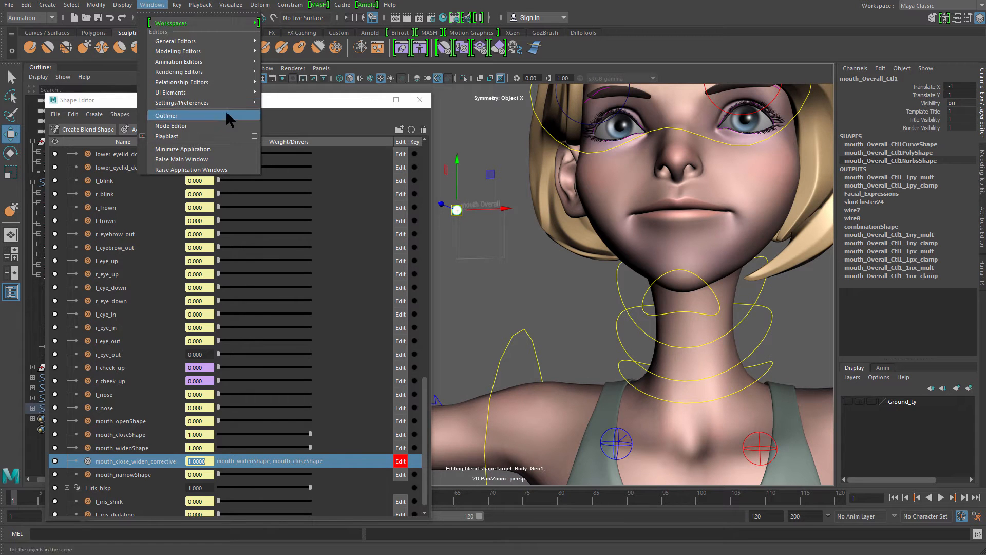
{"action": "left_click", "coordinate": [212, 117]}
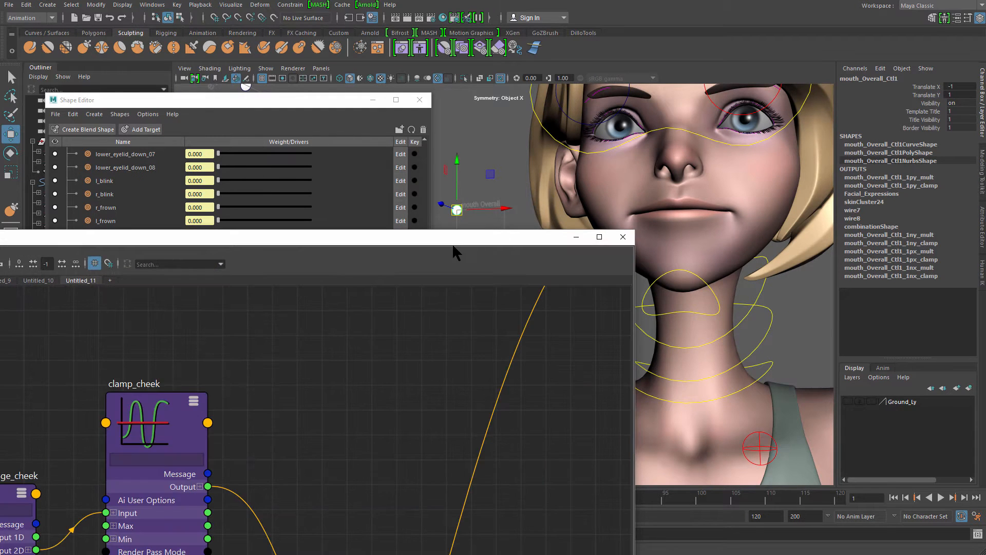
{"action": "left_click_drag", "start_coordinate": [453, 240], "coordinate": [816, 19]}
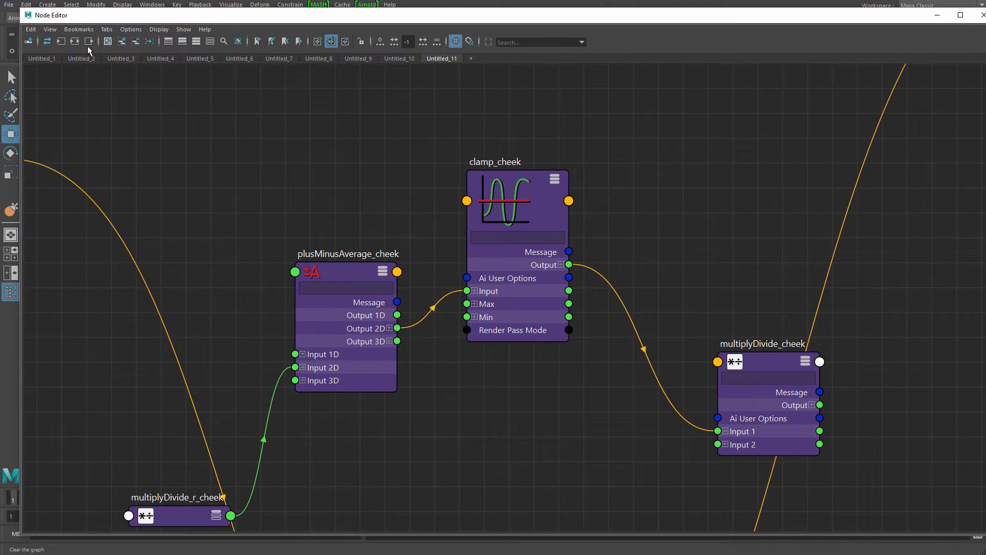
{"action": "left_click", "coordinate": [60, 42]}
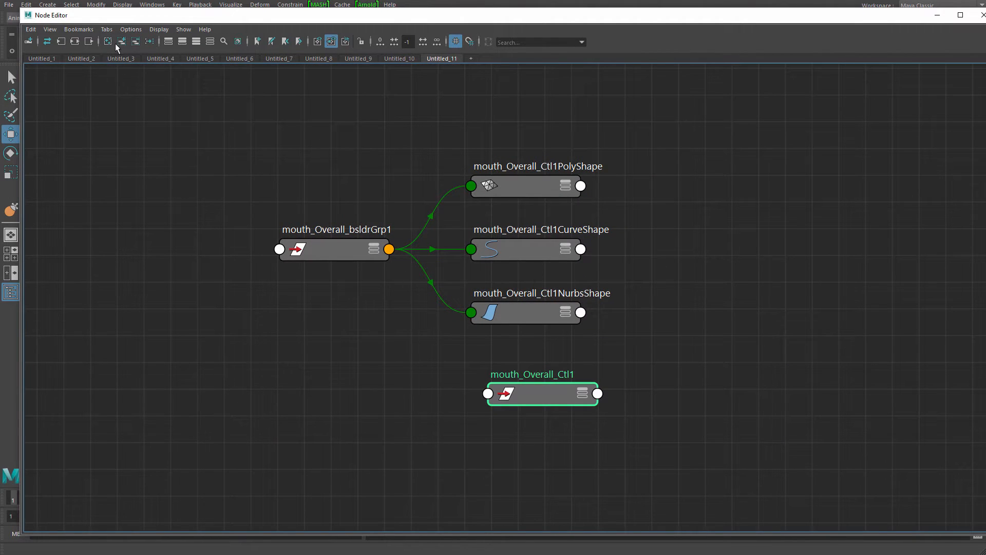
Pick Facial_Expressions among the mouth Overall control's outputs and graph its input and output connections
{"action": "left_click_drag", "start_coordinate": [226, 19], "coordinate": [178, 389]}
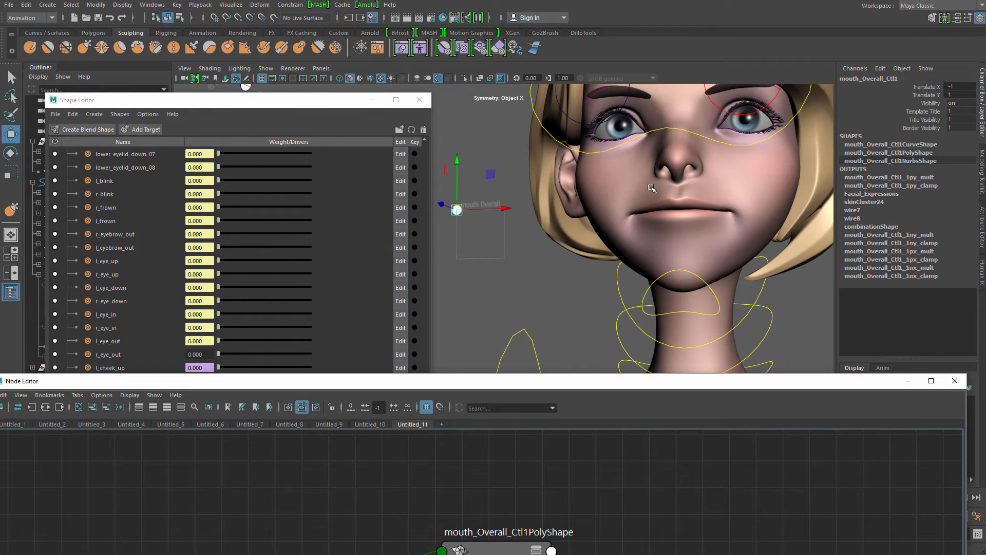
{"action": "left_click", "coordinate": [879, 193]}
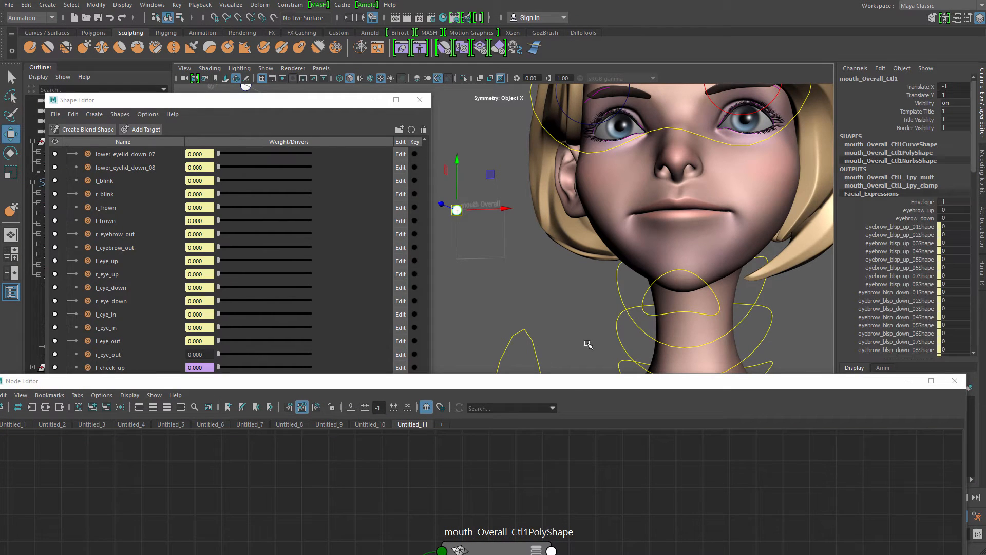
{"action": "left_click_drag", "start_coordinate": [583, 384], "coordinate": [580, 51]}
{"action": "left_click", "coordinate": [43, 74]}
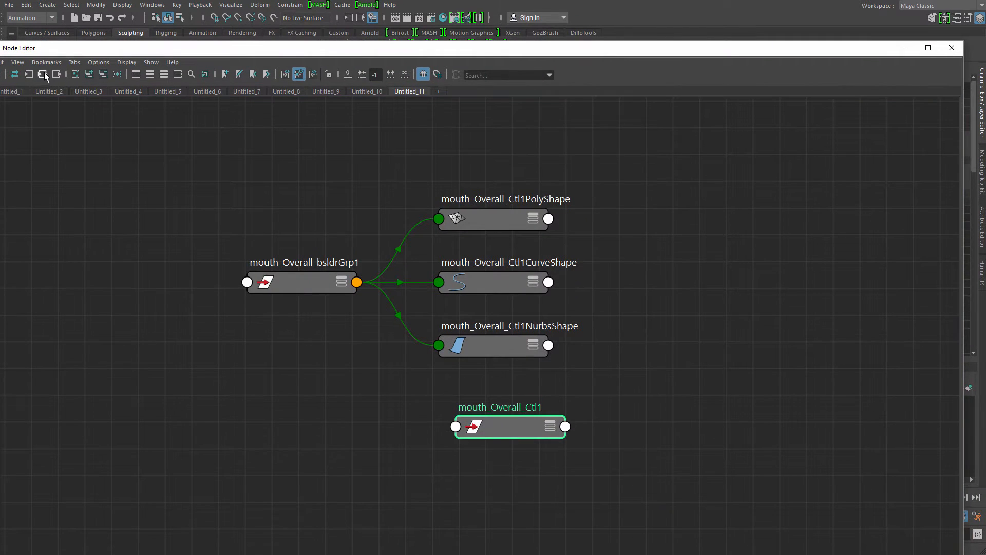
Find the combinationShape node in the graph and move it towards the Facial_Expressions node
{"action": "middle_click_drag", "start_coordinate": [603, 303], "coordinate": [636, 290], "text": "alt"}
{"action": "left_click_drag", "start_coordinate": [538, 178], "coordinate": [635, 291]}
{"action": "middle_click_drag", "start_coordinate": [635, 293], "coordinate": [441, 286], "text": "alt"}
{"action": "right_click_drag", "start_coordinate": [442, 287], "coordinate": [654, 227], "text": "alt"}
{"action": "middle_click_drag", "start_coordinate": [654, 227], "coordinate": [505, 354], "text": "alt"}
{"action": "left_click_drag", "start_coordinate": [750, 187], "coordinate": [583, 424]}
{"action": "middle_click_drag", "start_coordinate": [615, 243], "coordinate": [521, 459], "text": "alt"}
{"action": "left_click_drag", "start_coordinate": [659, 247], "coordinate": [378, 478]}
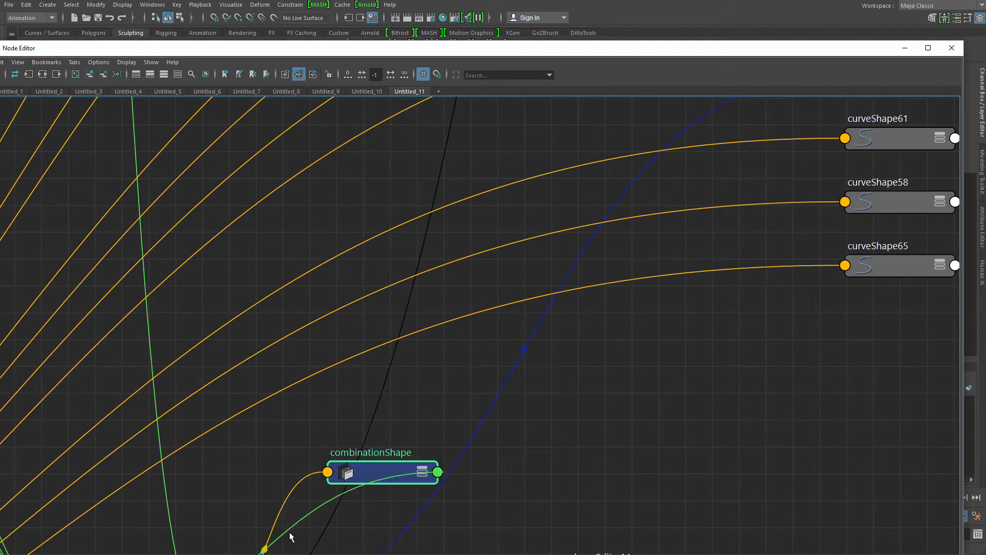
Place the combinationShape node beside Facial_Expressions and display its attributes
{"action": "middle_click_drag", "start_coordinate": [333, 548], "coordinate": [515, 275], "text": "alt"}
{"action": "left_click_drag", "start_coordinate": [553, 201], "coordinate": [428, 457]}
{"action": "key", "text": "2"}
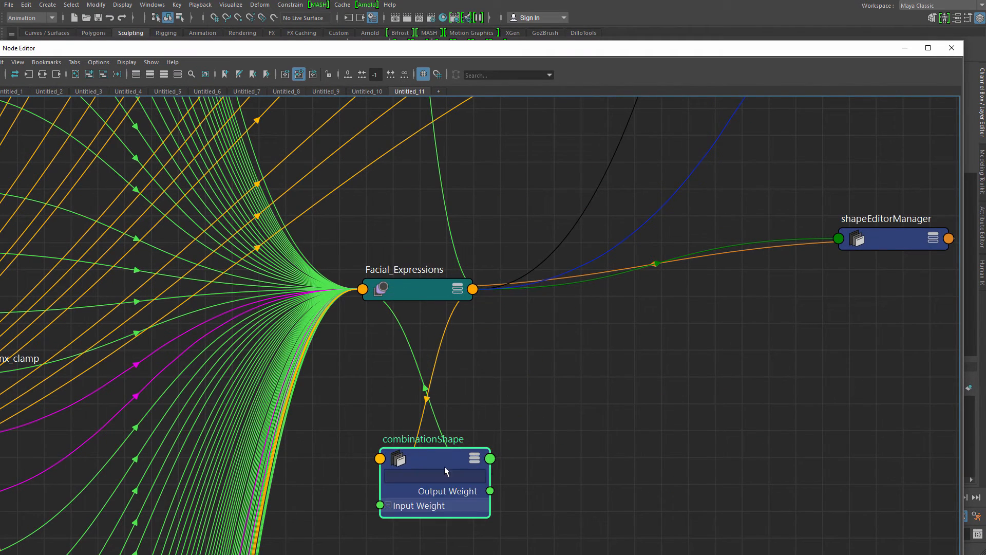
{"action": "left_click_drag", "start_coordinate": [397, 495], "coordinate": [687, 364]}
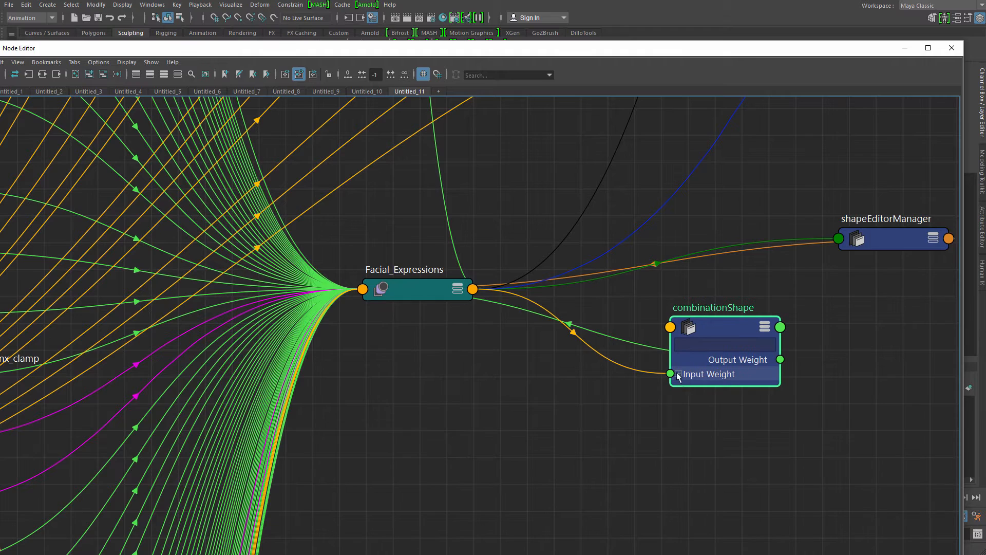
Expand the combinationShape's Input Weight and the Weight list of Facial_Expressions to expose their individual connections
{"action": "left_click", "coordinate": [678, 374]}
{"action": "left_click_drag", "start_coordinate": [443, 294], "coordinate": [457, 327]}
{"action": "key", "text": "2"}
{"action": "middle_click_drag", "start_coordinate": [702, 421], "coordinate": [651, 294], "text": "alt"}
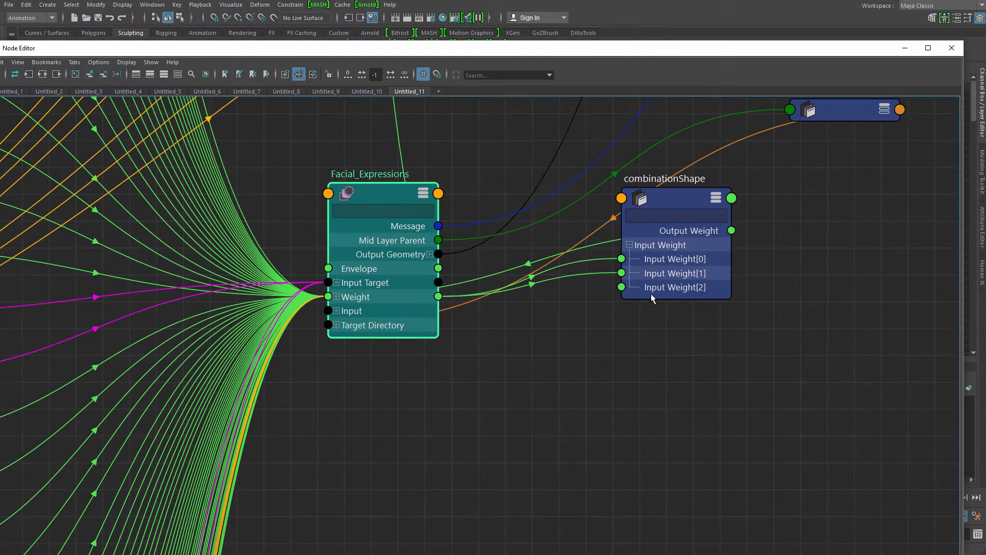
{"action": "left_click_drag", "start_coordinate": [651, 294], "coordinate": [690, 401]}
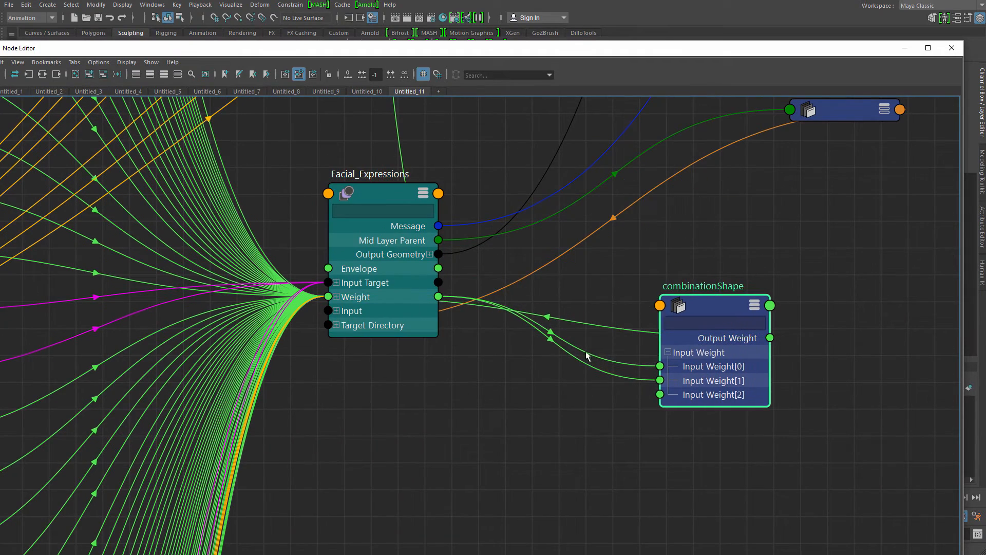
{"action": "left_click", "coordinate": [336, 297]}
Move combinationShape beside the mouth weights and highlight the connections from mouth_closeShape and mouth_widenShape
{"action": "middle_click_drag", "start_coordinate": [512, 420], "coordinate": [599, 140], "text": "alt"}
{"action": "scroll", "coordinate": [591, 205], "scroll_direction": "down", "scroll_amount": 5}
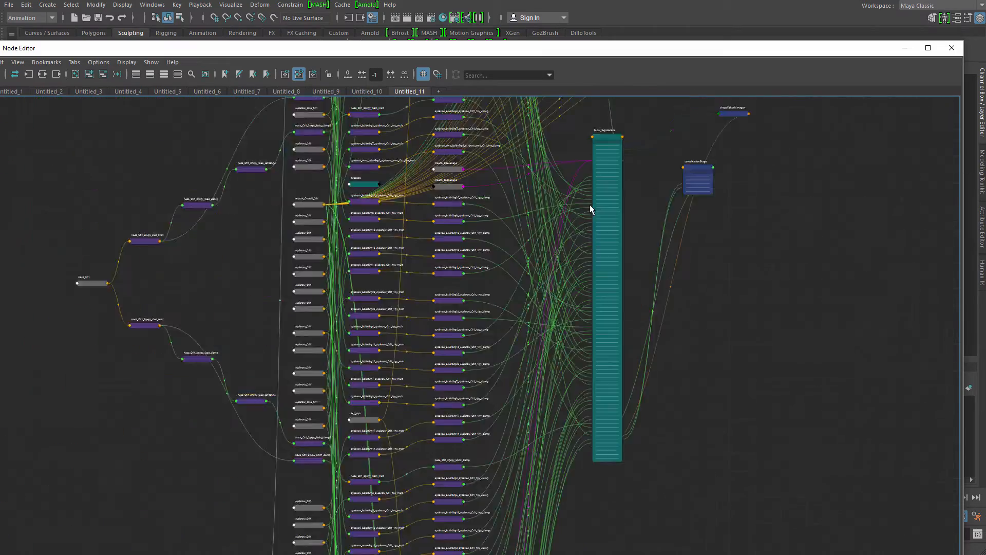
{"action": "scroll", "coordinate": [735, 228], "scroll_direction": "down", "scroll_amount": 2}
{"action": "left_click_drag", "start_coordinate": [699, 190], "coordinate": [719, 371]}
{"action": "scroll", "coordinate": [699, 411], "scroll_direction": "up", "scroll_amount": 8}
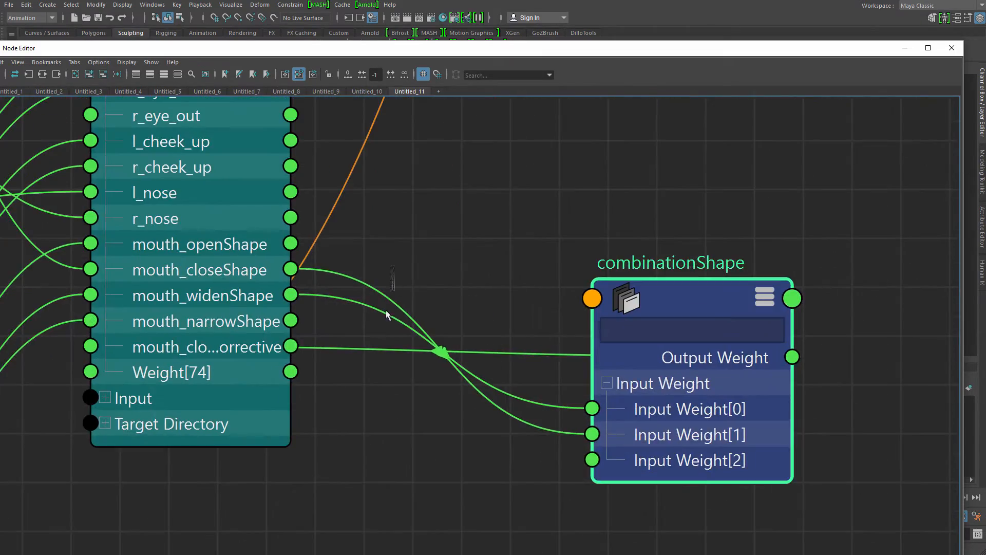
{"action": "left_click", "coordinate": [195, 271]}
{"action": "middle_click_drag", "start_coordinate": [459, 296], "coordinate": [491, 258], "text": "alt"}
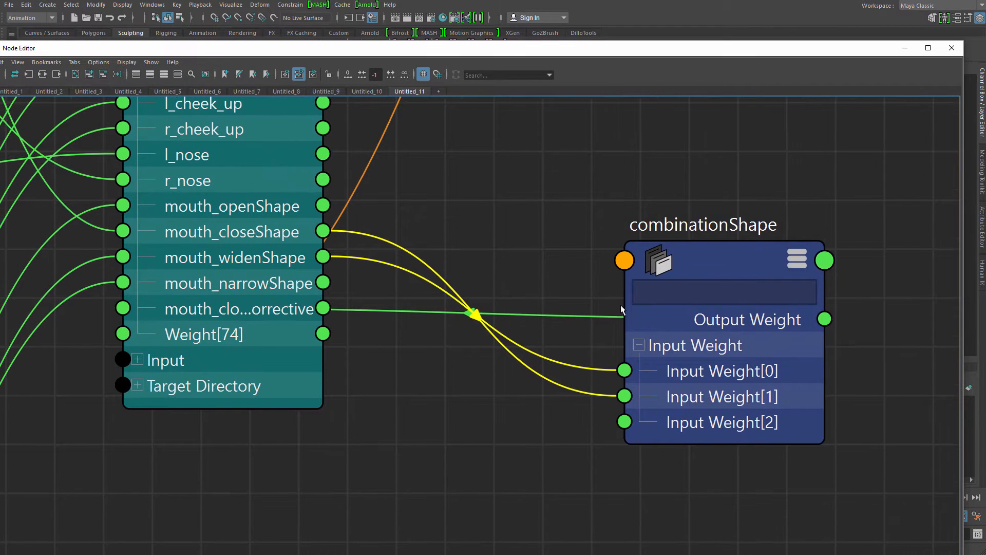
Place combinationShape below Facial_Expressions and widen the Facial_Expressions node to reveal the full target names
{"action": "left_click_drag", "start_coordinate": [657, 348], "coordinate": [586, 347]}
{"action": "left_click_drag", "start_coordinate": [401, 267], "coordinate": [384, 288]}
{"action": "left_click_drag", "start_coordinate": [649, 354], "coordinate": [241, 554]}
{"action": "middle_click_drag", "start_coordinate": [398, 327], "coordinate": [520, 212], "text": "alt"}
{"action": "left_click_drag", "start_coordinate": [400, 427], "coordinate": [376, 502]}
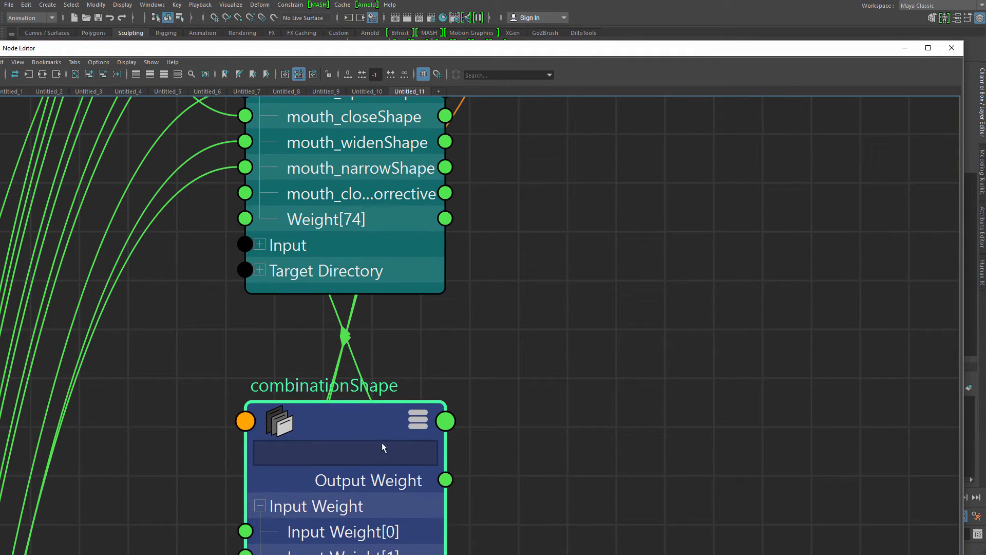
{"action": "left_click_drag", "start_coordinate": [361, 205], "coordinate": [360, 211]}
{"action": "left_click_drag", "start_coordinate": [442, 274], "coordinate": [621, 276]}
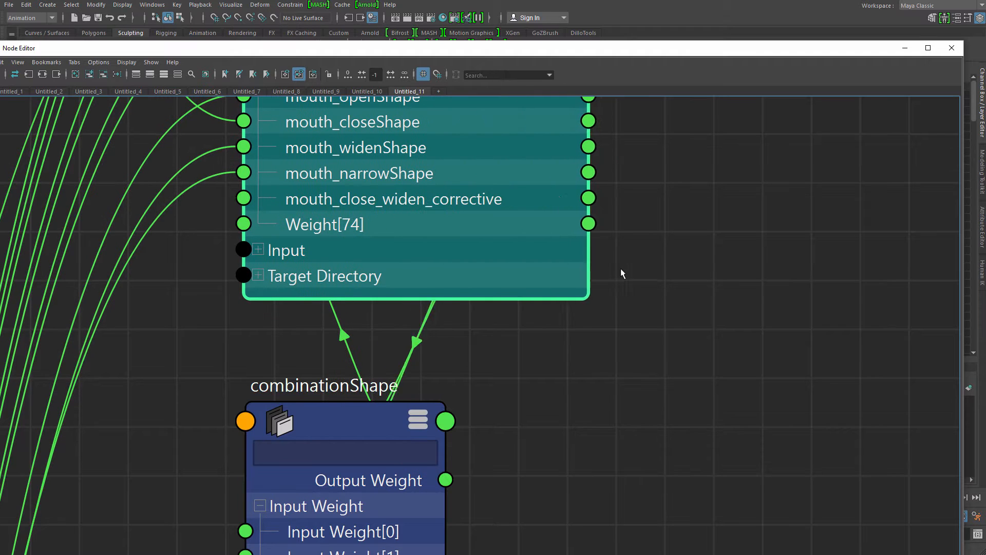
Reposition combinationShape to trace its Output Weight connection into mouth_close_widen_corrective, and close the Node Editor
{"action": "left_click_drag", "start_coordinate": [326, 244], "coordinate": [319, 249]}
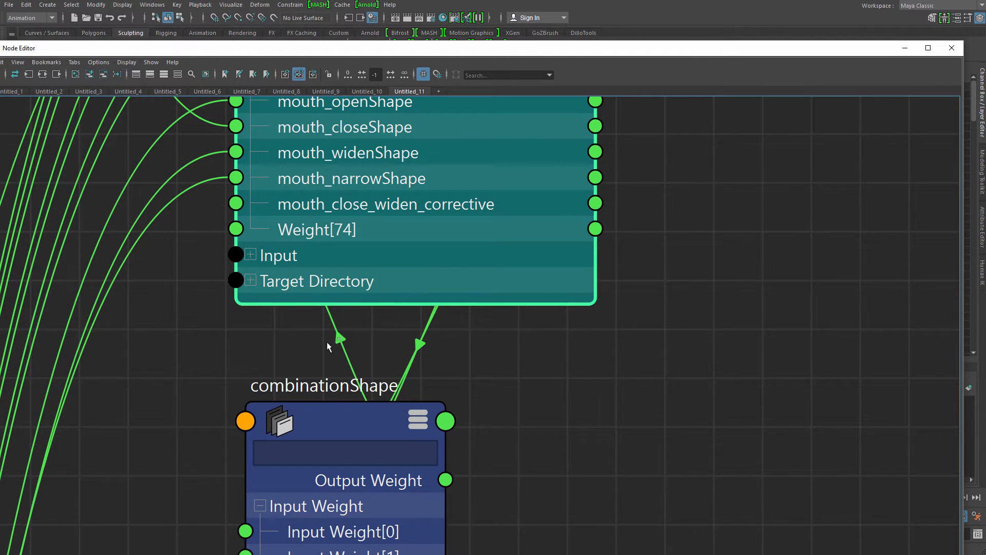
{"action": "left_click_drag", "start_coordinate": [363, 412], "coordinate": [282, 438]}
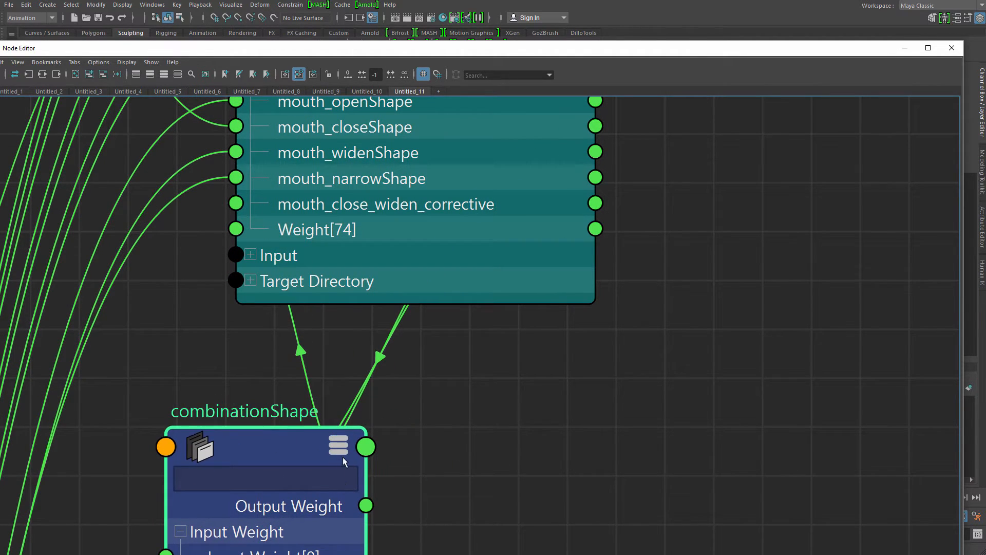
{"action": "left_click_drag", "start_coordinate": [344, 457], "coordinate": [79, 316]}
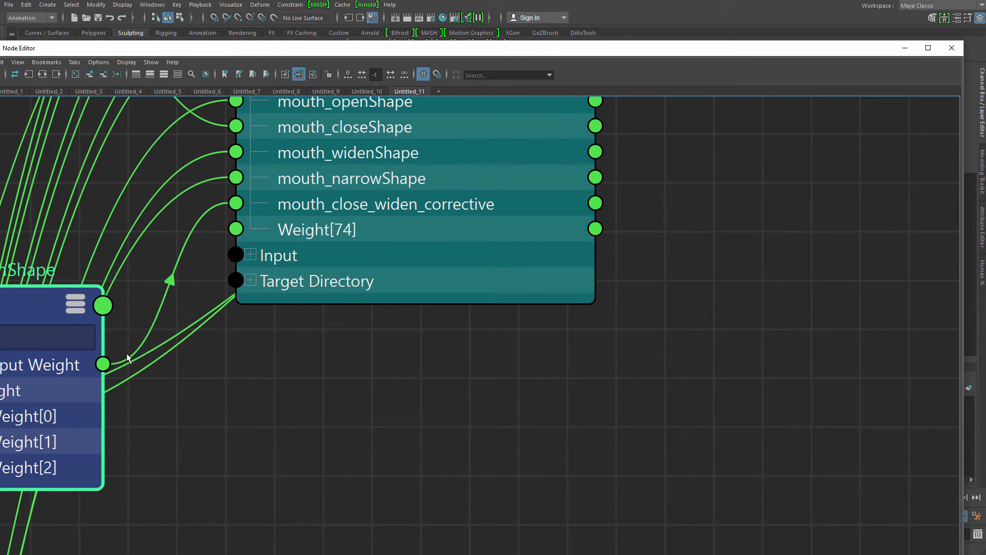
{"action": "left_click_drag", "start_coordinate": [32, 306], "coordinate": [441, 366]}
{"action": "left_click_drag", "start_coordinate": [532, 73], "coordinate": [530, 69]}
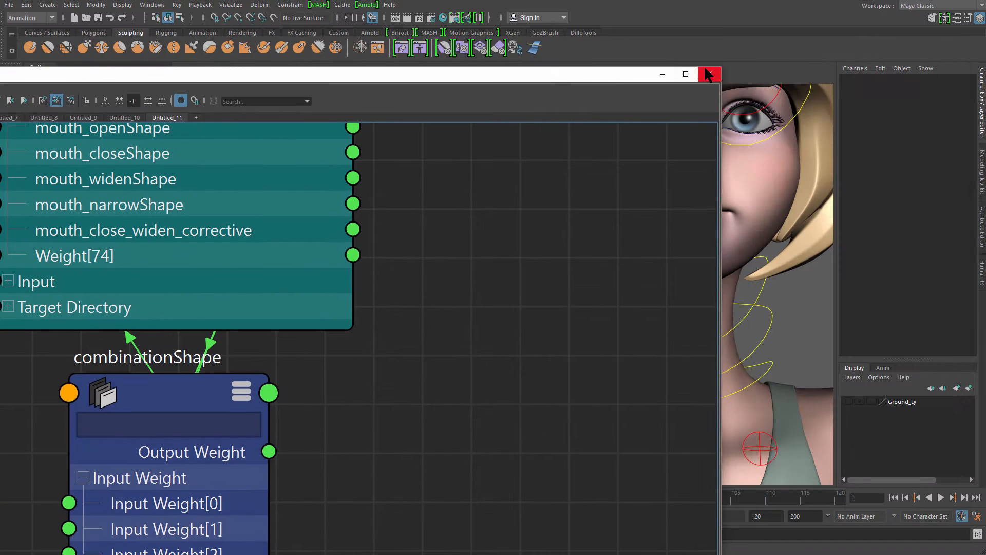
{"action": "left_click", "coordinate": [708, 75]}
Move the mouth Overall control between its centre and the close-and-widen corner to test how the corrective blends, undoing the trial moves
{"action": "left_click_drag", "start_coordinate": [689, 190], "coordinate": [637, 298], "text": "alt"}
{"action": "left_click_drag", "start_coordinate": [587, 229], "coordinate": [541, 218], "text": "alt"}
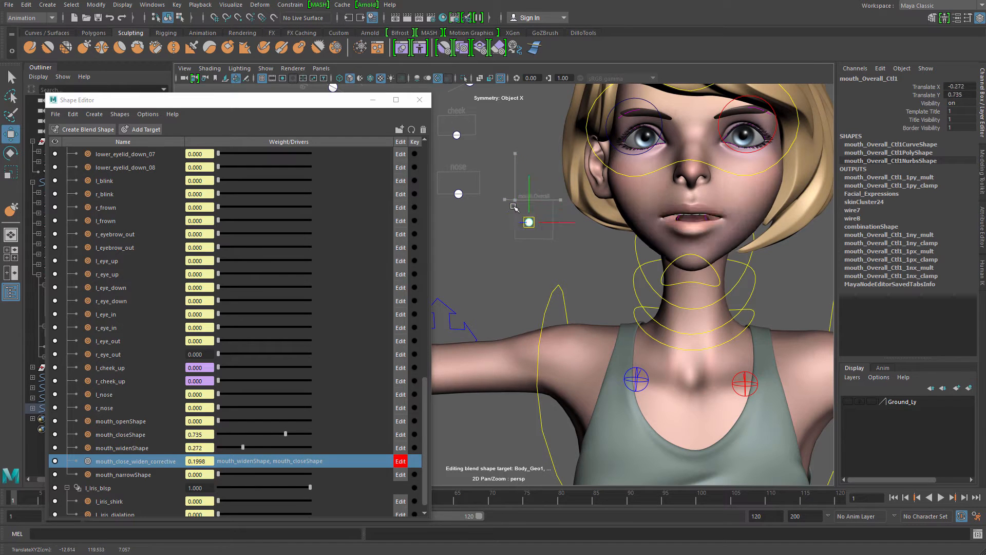
{"action": "key", "text": "ctrl+z"}
{"action": "left_click_drag", "start_coordinate": [515, 200], "coordinate": [513, 198]}
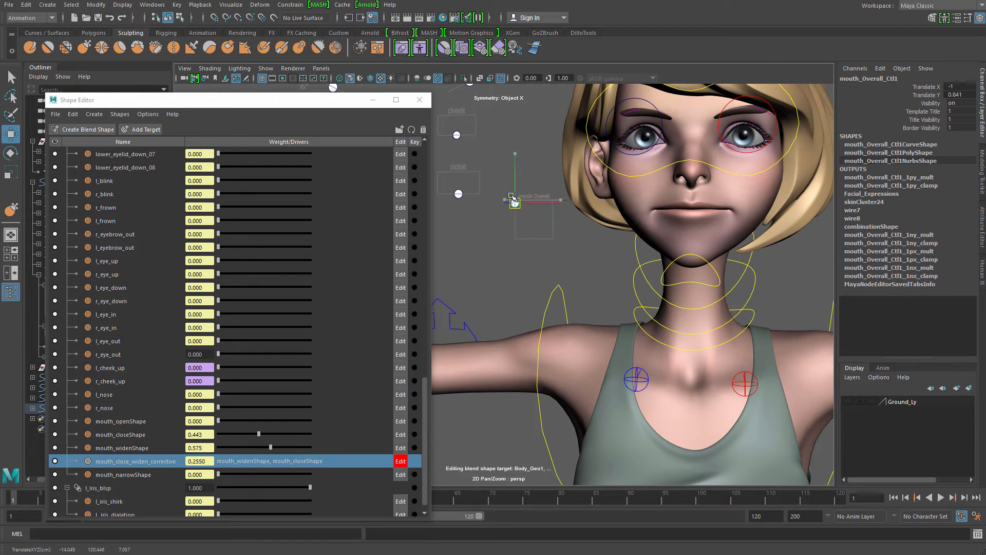
{"action": "left_click_drag", "start_coordinate": [484, 164], "coordinate": [524, 203]}
{"action": "key", "text": "ctrl+z"}
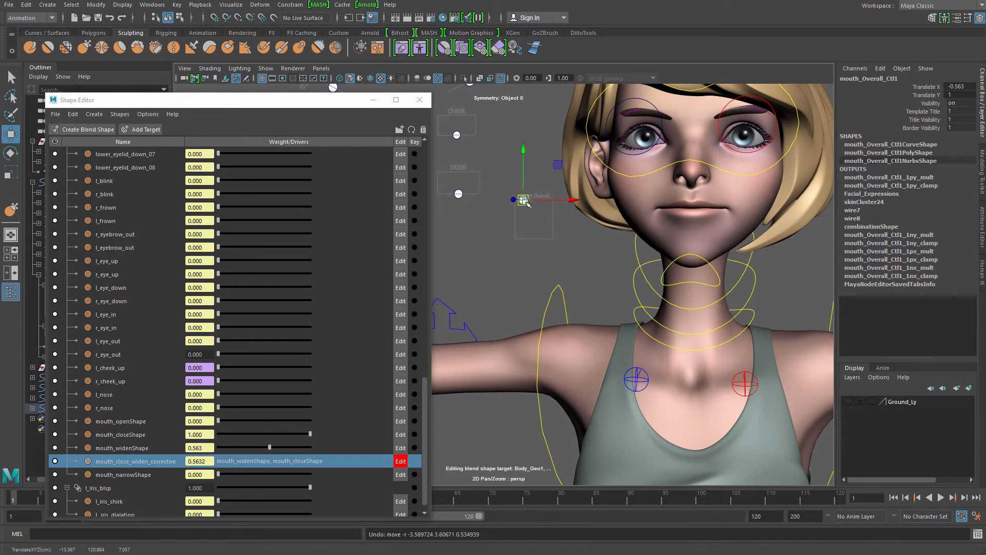
Set the mouth Overall control to its close-and-narrow corner at Translate X 1 and Y 1 and inspect the lips close up
{"action": "right_click_drag", "start_coordinate": [524, 203], "coordinate": [487, 216], "text": "alt"}
{"action": "left_click_drag", "start_coordinate": [509, 216], "coordinate": [590, 253], "text": "alt"}
{"action": "right_click_drag", "start_coordinate": [590, 253], "coordinate": [714, 220], "text": "alt"}
{"action": "middle_click_drag", "start_coordinate": [714, 220], "coordinate": [647, 250], "text": "alt"}
{"action": "left_click_drag", "start_coordinate": [648, 250], "coordinate": [671, 211], "text": "alt"}
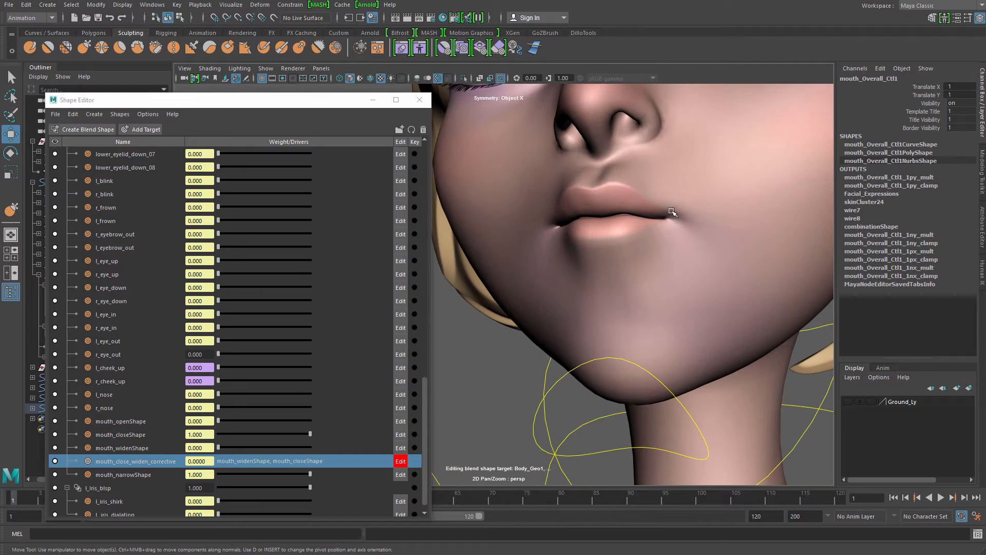
Select the body mesh and add a combination target driven by mouth_closeShape and mouth_narrowShape
{"action": "left_click", "coordinate": [675, 198]}
{"action": "left_click_drag", "start_coordinate": [539, 302], "coordinate": [486, 332], "text": "alt"}
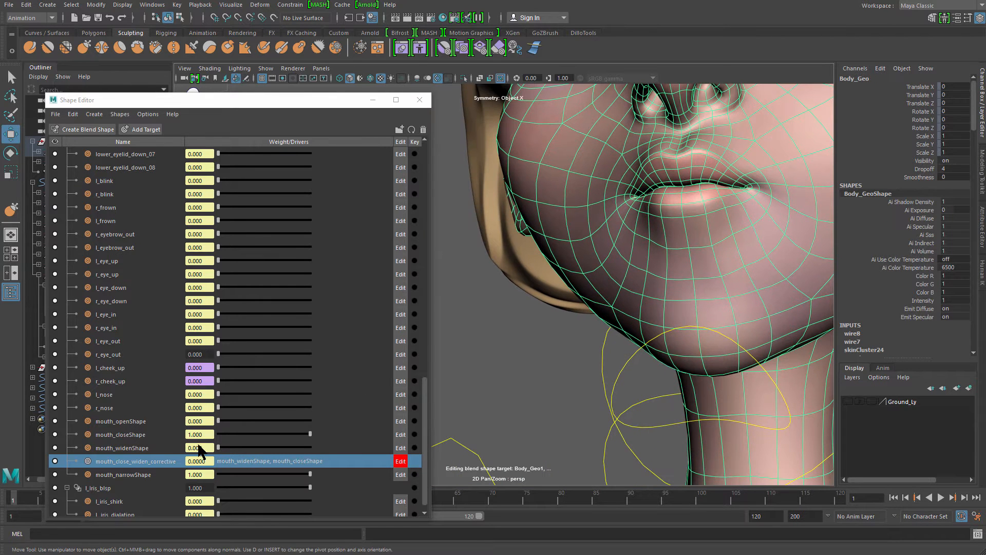
{"action": "left_click", "coordinate": [134, 433]}
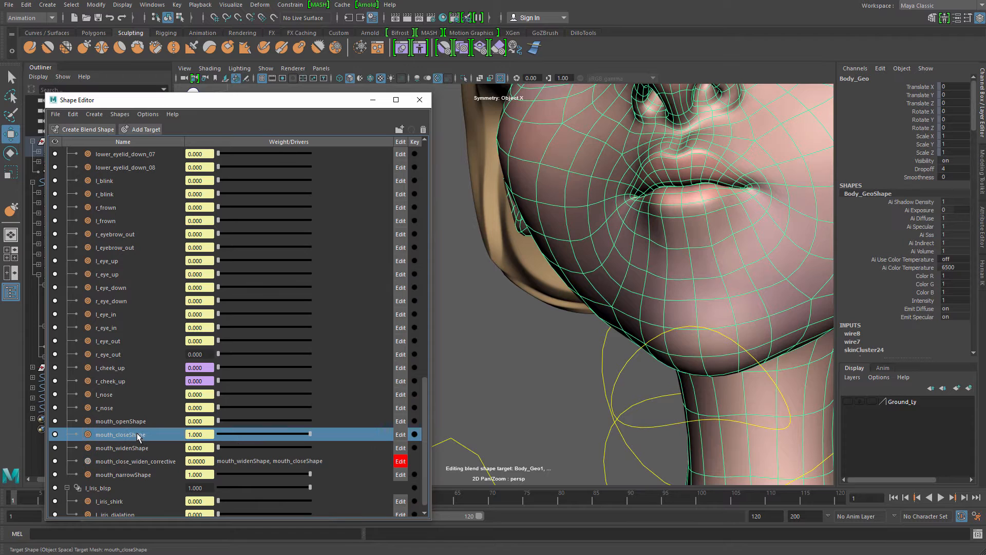
{"action": "left_click", "coordinate": [136, 476], "text": "ctrl"}
{"action": "right_click_drag", "start_coordinate": [640, 370], "coordinate": [535, 337], "text": "alt"}
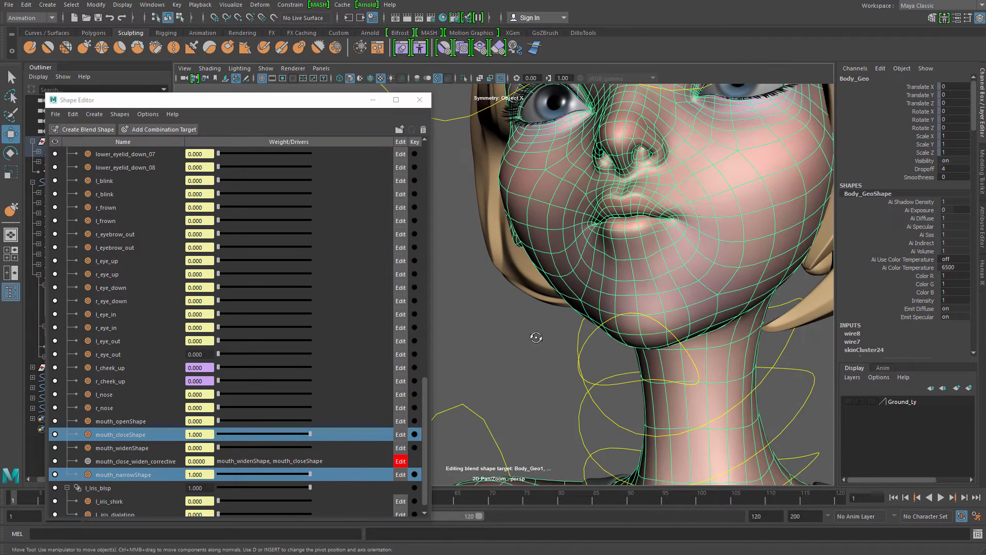
{"action": "middle_click_drag", "start_coordinate": [535, 337], "coordinate": [499, 295], "text": "alt"}
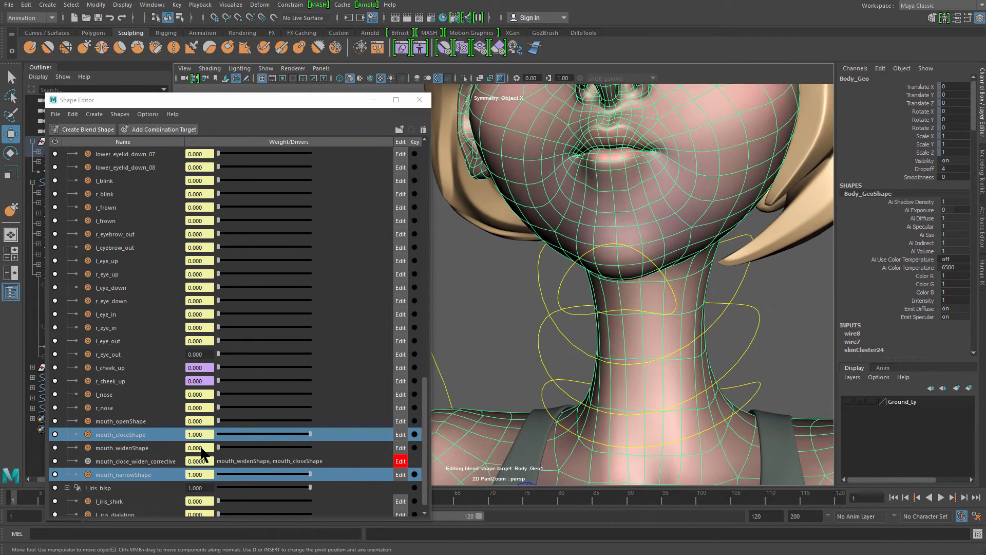
{"action": "left_click", "coordinate": [175, 128]}
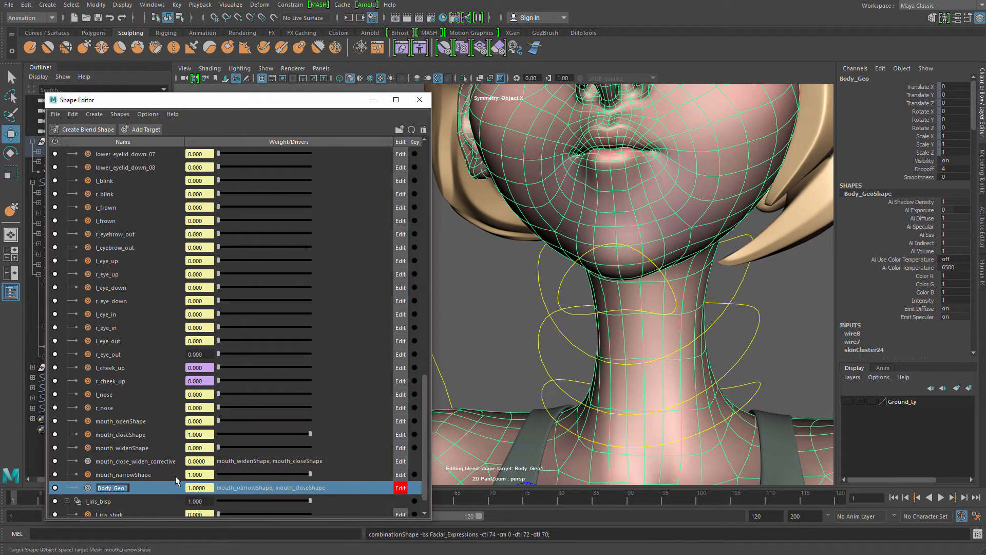
Rename the new combination target as mouth_close_narrow_corrective
{"action": "key", "text": "BackSpace"}
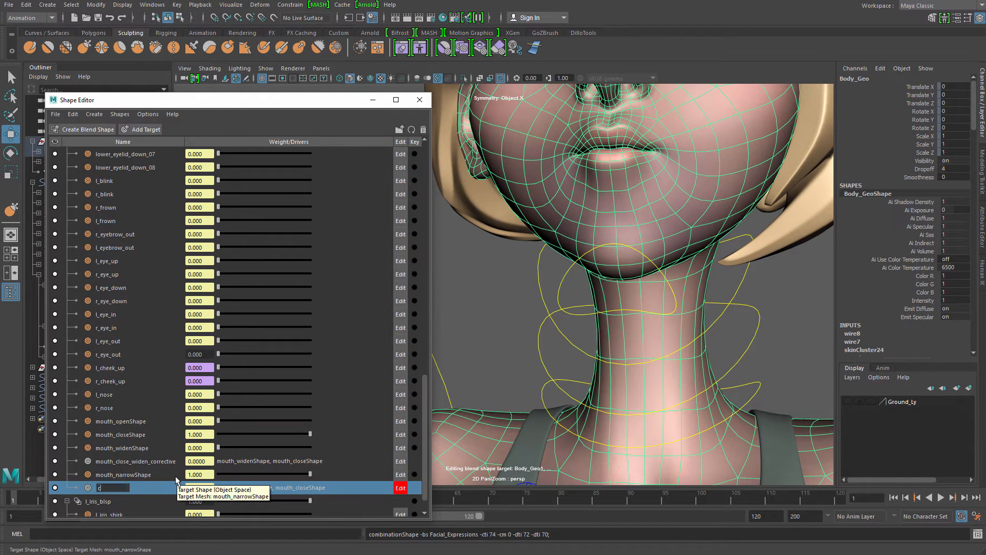
{"action": "type", "text": "mouth"}
{"action": "type", "text": "_close_"}
{"action": "type", "text": "narrow_"}
{"action": "type", "text": "correc"}
{"action": "type", "text": "tive"}
{"action": "key", "text": "Return"}
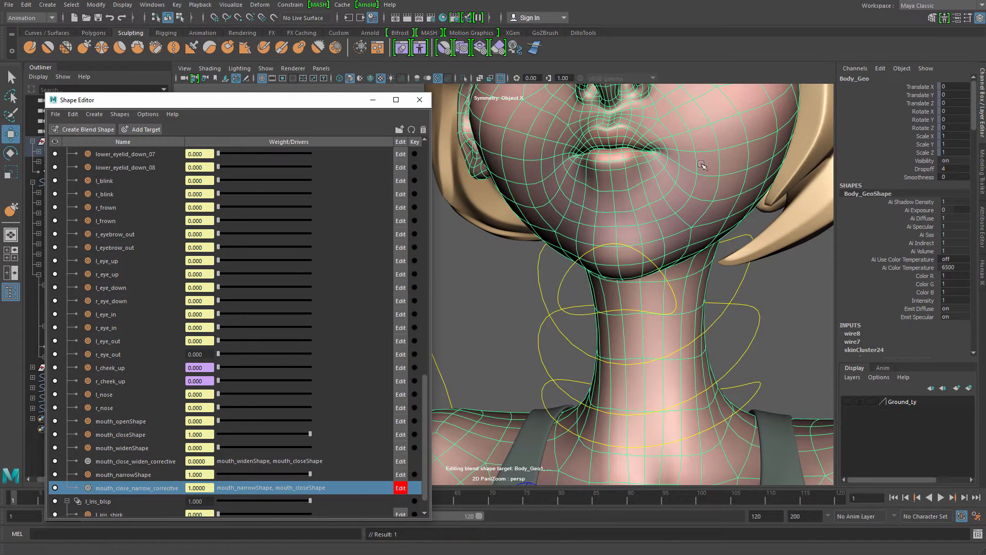
{"action": "key", "text": "w"}
{"action": "left_click_drag", "start_coordinate": [669, 268], "coordinate": [616, 262], "text": "alt"}
{"action": "double_click", "coordinate": [171, 486]}
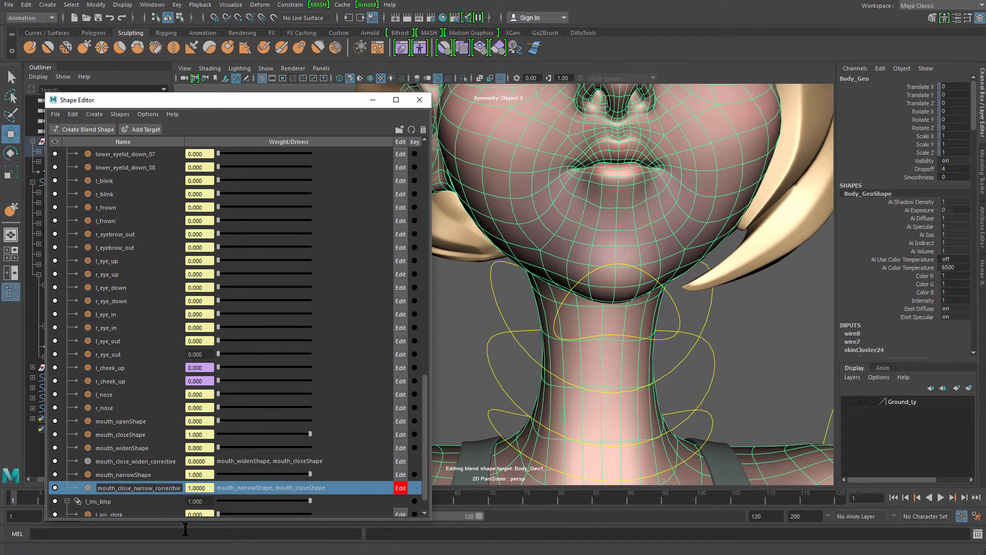
{"action": "key", "text": "Return"}
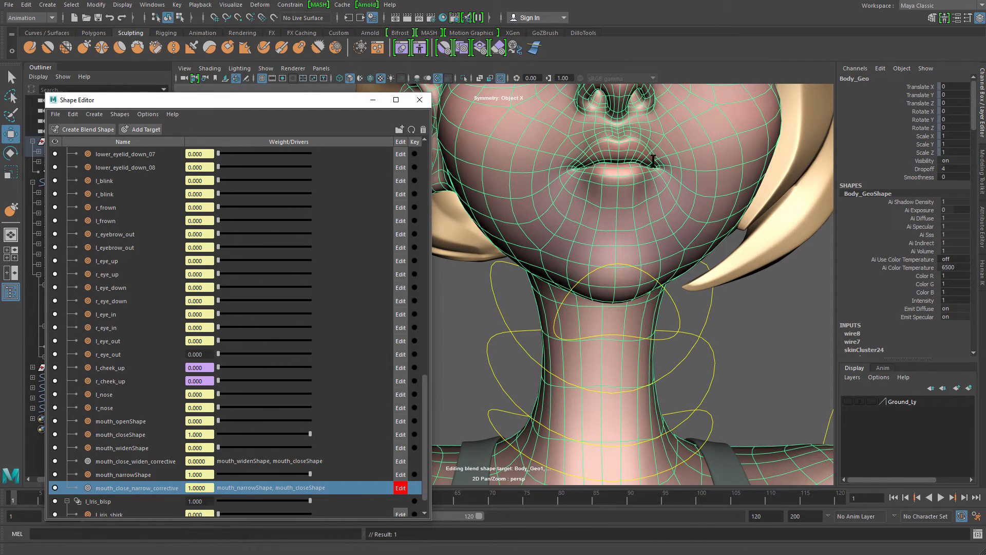
Try a Sculpt Tool stroke beneath the lower lip on the close-narrow corrective and undo it
{"action": "left_click_drag", "start_coordinate": [587, 266], "coordinate": [588, 300], "text": "alt"}
{"action": "mouse_move", "coordinate": [589, 301]}
{"action": "middle_mouse_down", "text": "alt"}
{"action": "mouse_move", "coordinate": [565, 305]}
{"action": "mouse_move", "coordinate": [519, 351]}
{"action": "middle_mouse_up", "text": "alt"}
{"action": "right_click_drag", "start_coordinate": [519, 350], "coordinate": [762, 360], "text": "alt"}
{"action": "right_click_drag", "start_coordinate": [648, 188], "coordinate": [579, 163], "text": "shift"}
{"action": "left_click_drag", "start_coordinate": [596, 180], "coordinate": [581, 181], "text": "alt"}
{"action": "middle_click_drag", "start_coordinate": [580, 181], "coordinate": [604, 180], "text": "alt"}
{"action": "right_click_drag", "start_coordinate": [604, 180], "coordinate": [636, 211], "text": "alt"}
{"action": "key", "text": "b"}
{"action": "left_click_drag", "start_coordinate": [626, 198], "coordinate": [581, 198]}
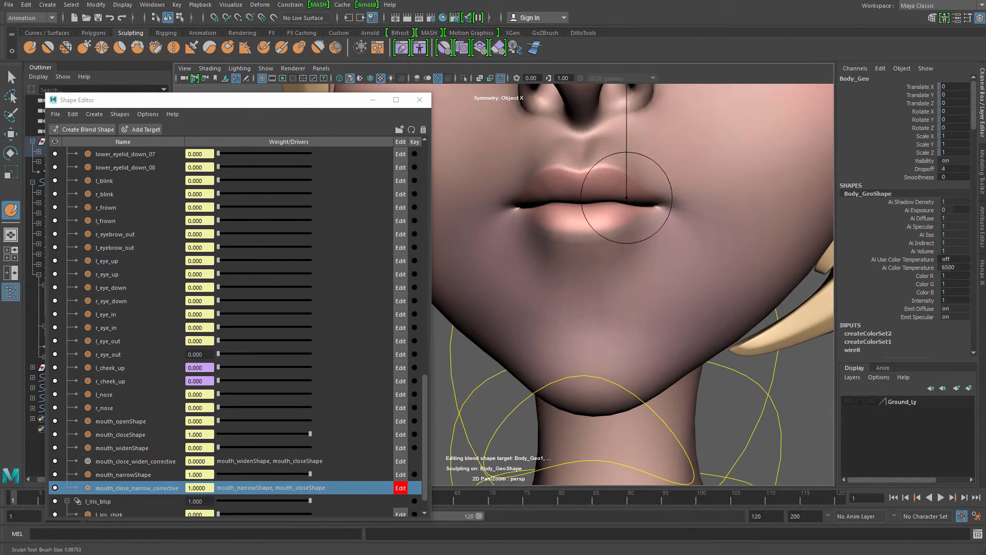
{"action": "middle_click_drag", "start_coordinate": [596, 199], "coordinate": [627, 229], "text": "alt"}
{"action": "right_click_drag", "start_coordinate": [627, 229], "coordinate": [651, 231], "text": "alt"}
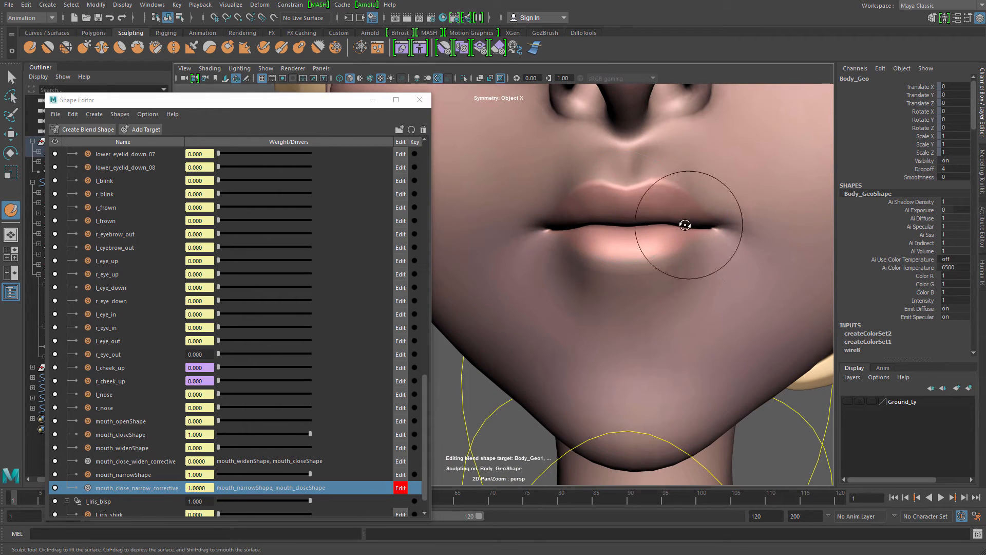
{"action": "left_click_drag", "start_coordinate": [685, 225], "coordinate": [674, 229], "text": "alt"}
{"action": "mouse_move", "coordinate": [648, 258]}
{"action": "left_mouse_down"}
{"action": "mouse_move", "coordinate": [628, 258]}
{"action": "mouse_move", "coordinate": [662, 268]}
{"action": "left_mouse_up"}
{"action": "mouse_move", "coordinate": [670, 270]}
{"action": "left_mouse_down", "text": "alt"}
{"action": "mouse_move", "coordinate": [680, 281]}
{"action": "mouse_move", "coordinate": [670, 280]}
{"action": "left_mouse_up", "text": "alt"}
{"action": "key", "text": "ctrl+z"}
Pull the lower lip downward and the upper lip upward on the close-narrow corrective with the Grab Tool
{"action": "right_click_drag", "start_coordinate": [660, 258], "coordinate": [658, 230], "text": "shift"}
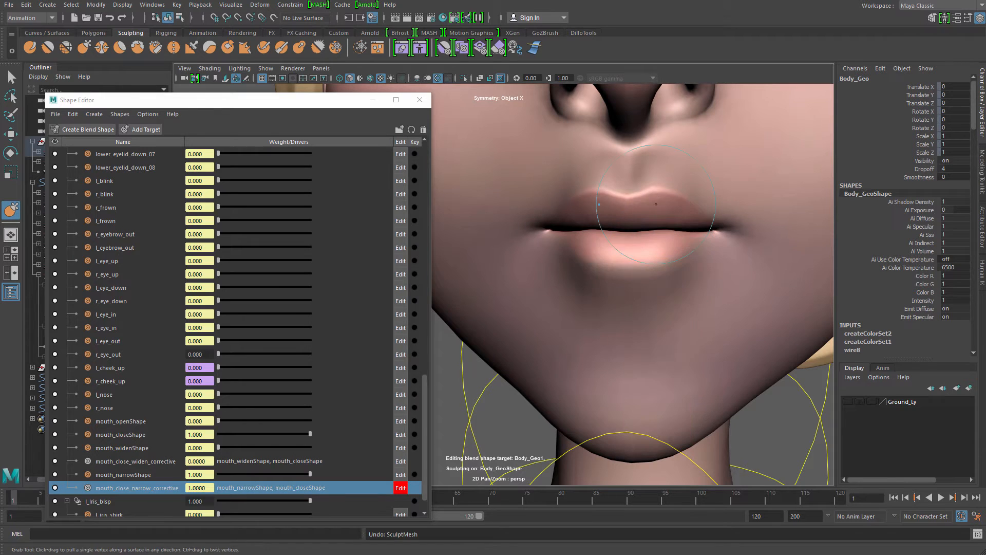
{"action": "key", "text": "m"}
{"action": "left_click_drag", "start_coordinate": [637, 266], "coordinate": [648, 288]}
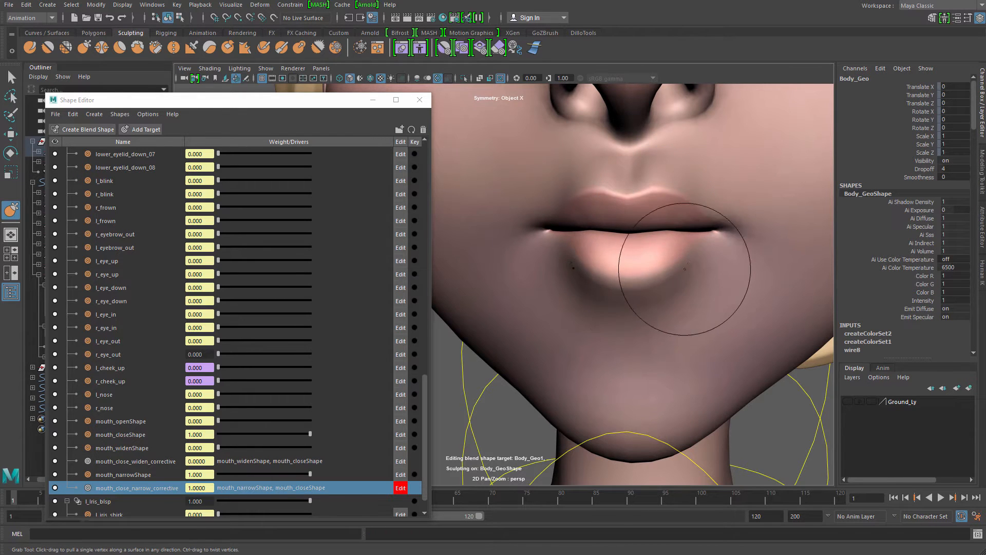
{"action": "left_click_drag", "start_coordinate": [684, 240], "coordinate": [668, 221], "text": "alt"}
{"action": "left_click_drag", "start_coordinate": [654, 171], "coordinate": [633, 163]}
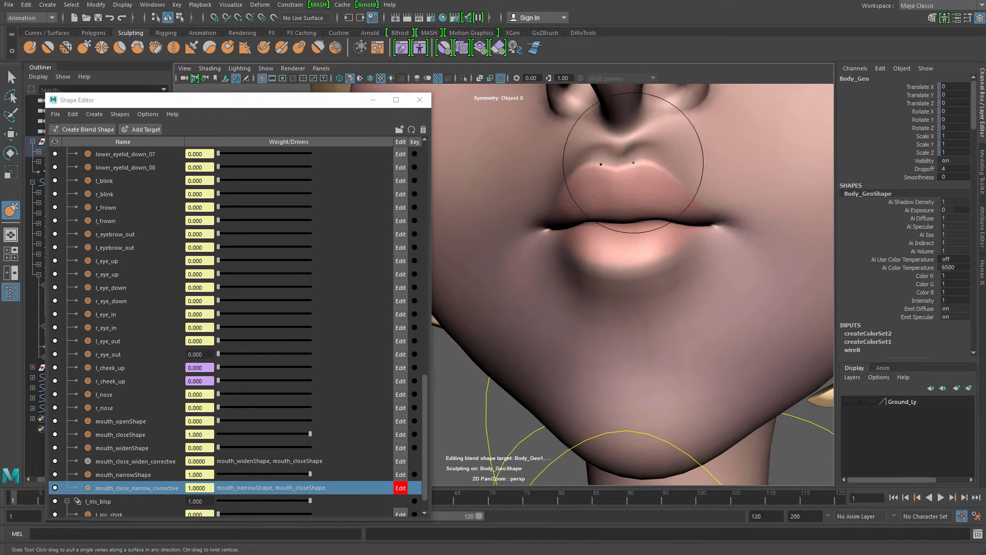
Smooth and lift the upper lip, and pull the skin under the lower lip with a larger Grab brush
{"action": "mouse_move", "coordinate": [687, 179]}
{"action": "left_mouse_down", "text": "alt"}
{"action": "mouse_move", "coordinate": [658, 170]}
{"action": "mouse_move", "coordinate": [678, 199]}
{"action": "mouse_move", "coordinate": [577, 154]}
{"action": "mouse_move", "coordinate": [587, 169]}
{"action": "mouse_move", "coordinate": [688, 206]}
{"action": "left_mouse_up", "text": "alt"}
{"action": "mouse_move", "coordinate": [687, 205]}
{"action": "left_mouse_down", "text": "shift"}
{"action": "mouse_move", "coordinate": [707, 211]}
{"action": "mouse_move", "coordinate": [698, 208]}
{"action": "mouse_move", "coordinate": [738, 179]}
{"action": "left_mouse_up", "text": "shift"}
{"action": "left_click_drag", "start_coordinate": [667, 188], "coordinate": [666, 181]}
{"action": "mouse_move", "coordinate": [688, 193]}
{"action": "left_mouse_down", "text": "alt"}
{"action": "mouse_move", "coordinate": [656, 206]}
{"action": "mouse_move", "coordinate": [701, 236]}
{"action": "mouse_move", "coordinate": [689, 212]}
{"action": "left_mouse_up", "text": "alt"}
{"action": "key", "text": "b"}
{"action": "mouse_move", "coordinate": [692, 212]}
{"action": "left_mouse_down"}
{"action": "mouse_move", "coordinate": [739, 224]}
{"action": "mouse_move", "coordinate": [703, 222]}
{"action": "mouse_move", "coordinate": [715, 282]}
{"action": "left_mouse_up"}
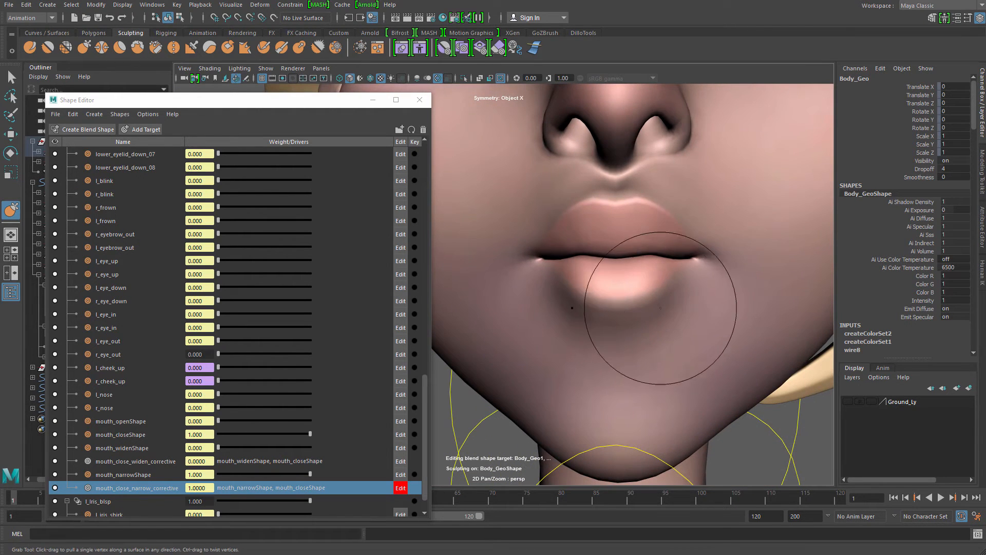
{"action": "left_click_drag", "start_coordinate": [636, 308], "coordinate": [630, 316]}
Refine the lower lip's outer edge from a three-quarter view with the Grab Tool, and resize the brush
{"action": "left_click_drag", "start_coordinate": [681, 293], "coordinate": [612, 280], "text": "alt"}
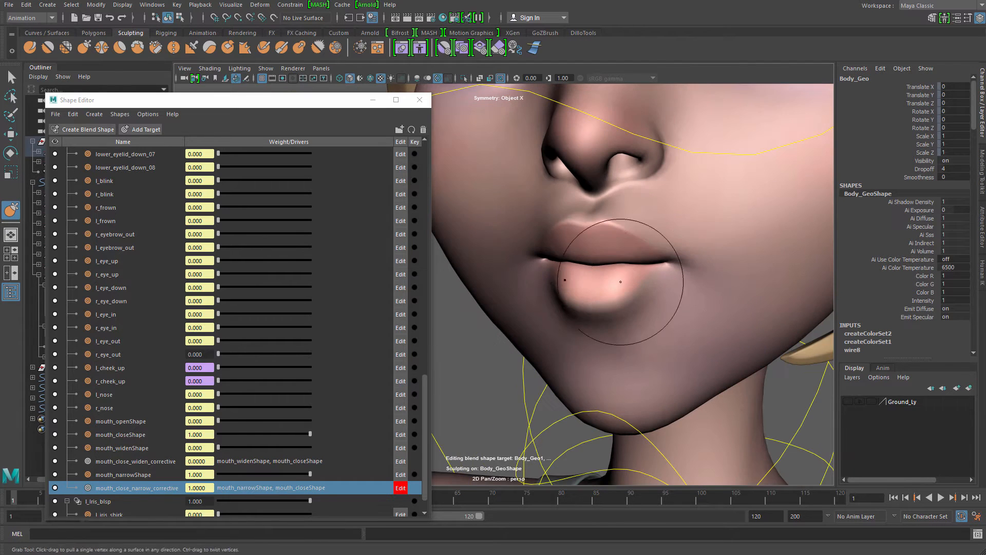
{"action": "right_click_drag", "start_coordinate": [611, 279], "coordinate": [658, 296], "text": "alt"}
{"action": "left_click_drag", "start_coordinate": [658, 296], "coordinate": [646, 305]}
{"action": "mouse_move", "coordinate": [645, 305]}
{"action": "left_mouse_down", "text": "alt"}
{"action": "mouse_move", "coordinate": [579, 279]}
{"action": "mouse_move", "coordinate": [627, 249]}
{"action": "mouse_move", "coordinate": [626, 224]}
{"action": "mouse_move", "coordinate": [578, 203]}
{"action": "mouse_move", "coordinate": [627, 224]}
{"action": "mouse_move", "coordinate": [599, 218]}
{"action": "mouse_move", "coordinate": [540, 170]}
{"action": "mouse_move", "coordinate": [617, 226]}
{"action": "mouse_move", "coordinate": [612, 280]}
{"action": "left_mouse_up", "text": "alt"}
{"action": "key", "text": "b"}
{"action": "left_click_drag", "start_coordinate": [579, 231], "coordinate": [568, 232]}
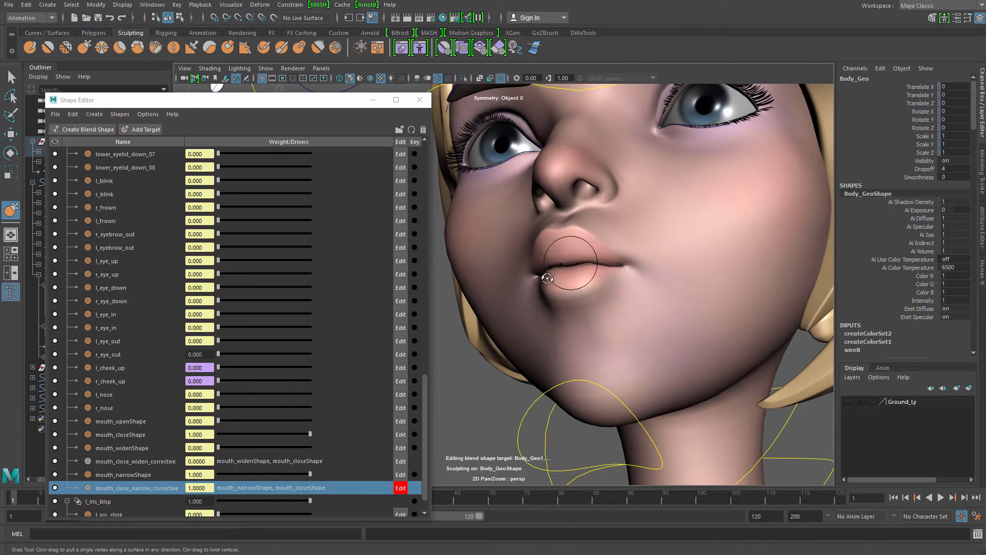
Check the puckered lips of the close-narrow corrective from several angles and distances, undoing the last sculpt action
{"action": "left_click_drag", "start_coordinate": [616, 257], "coordinate": [581, 251], "text": "alt"}
{"action": "right_click_drag", "start_coordinate": [581, 251], "coordinate": [603, 249], "text": "alt"}
{"action": "mouse_move", "coordinate": [603, 248]}
{"action": "left_mouse_down", "text": "alt"}
{"action": "mouse_move", "coordinate": [648, 257]}
{"action": "mouse_move", "coordinate": [650, 239]}
{"action": "left_mouse_up", "text": "alt"}
{"action": "mouse_move", "coordinate": [616, 267]}
{"action": "left_mouse_down", "text": "alt"}
{"action": "mouse_move", "coordinate": [631, 250]}
{"action": "mouse_move", "coordinate": [639, 288]}
{"action": "mouse_move", "coordinate": [632, 278]}
{"action": "mouse_move", "coordinate": [596, 275]}
{"action": "left_mouse_up", "text": "alt"}
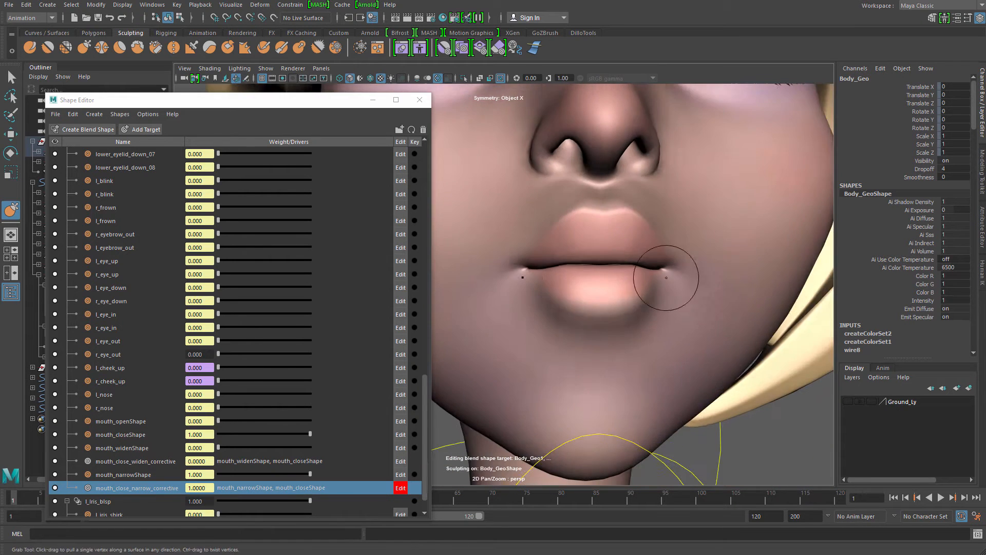
{"action": "right_click_drag", "start_coordinate": [560, 234], "coordinate": [506, 226], "text": "alt"}
{"action": "left_click_drag", "start_coordinate": [677, 316], "coordinate": [663, 311], "text": "alt"}
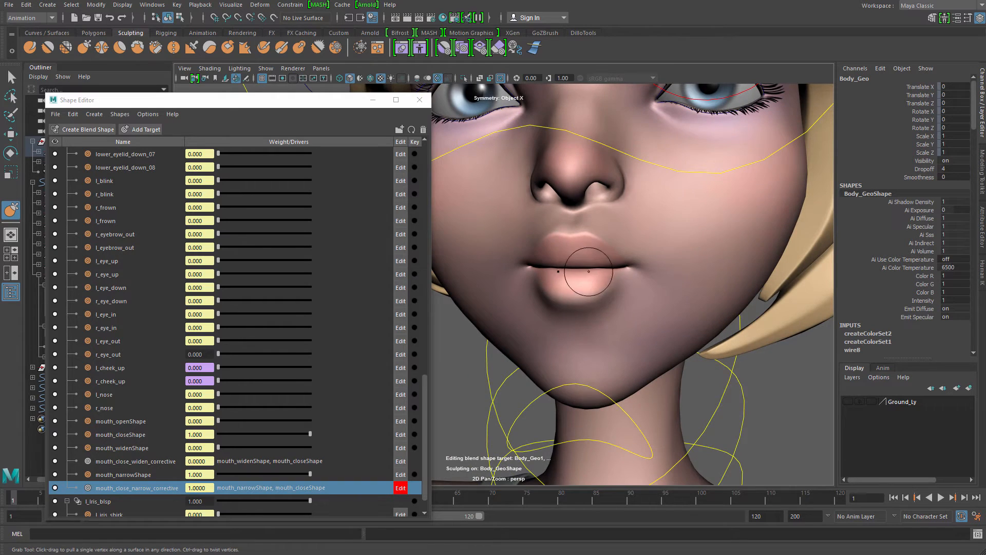
{"action": "key", "text": "b"}
{"action": "left_click_drag", "start_coordinate": [586, 270], "coordinate": [617, 276]}
{"action": "mouse_move", "coordinate": [618, 278]}
{"action": "right_mouse_down", "text": "alt"}
{"action": "mouse_move", "coordinate": [650, 278]}
{"action": "mouse_move", "coordinate": [573, 260]}
{"action": "right_mouse_up", "text": "alt"}
{"action": "key", "text": "ctrl+z"}
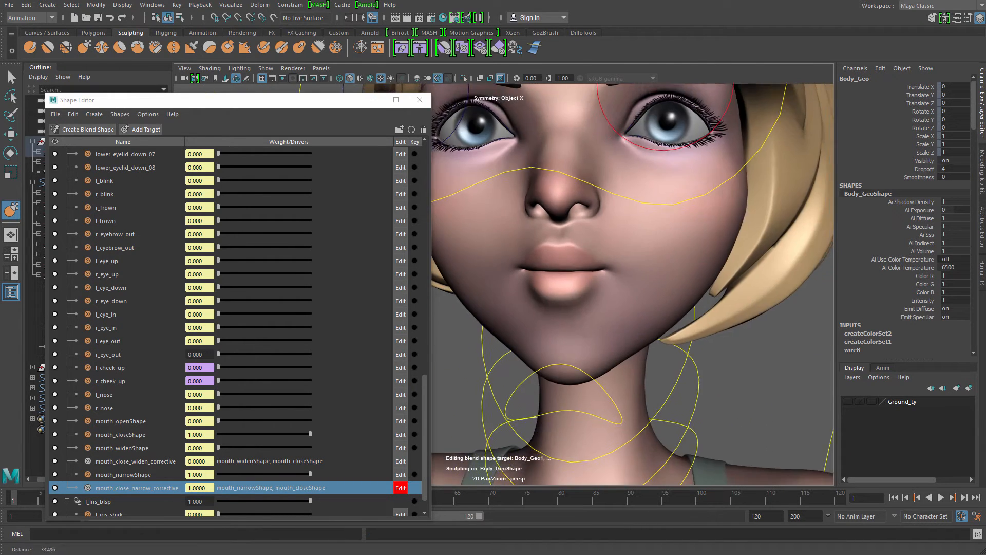
{"action": "left_click_drag", "start_coordinate": [619, 268], "coordinate": [608, 278], "text": "alt"}
{"action": "right_click_drag", "start_coordinate": [609, 278], "coordinate": [623, 312], "text": "alt"}
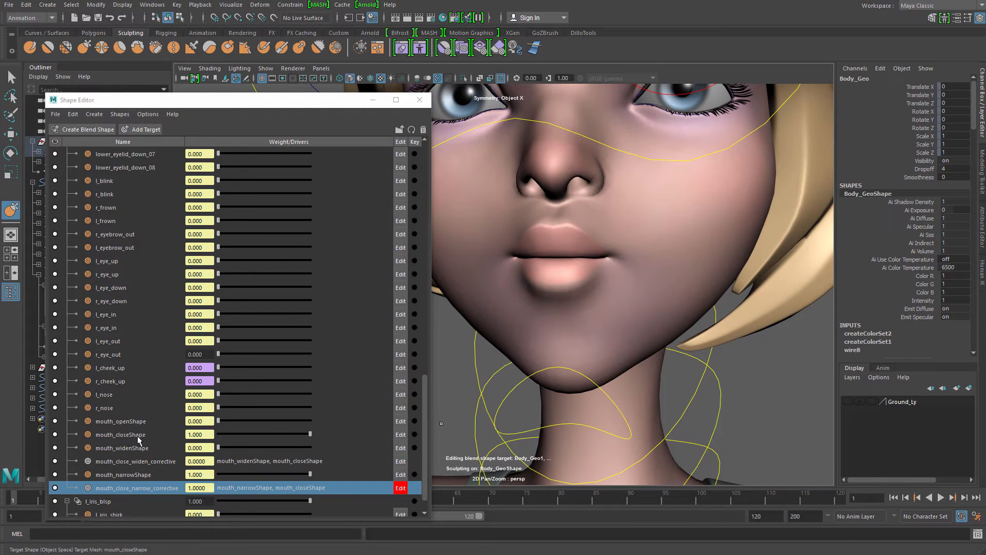
Select the mouth Overall control, move it off the narrow corner and set its Translate X to 0
{"action": "middle_click_drag", "start_coordinate": [527, 325], "coordinate": [755, 258], "text": "alt"}
{"action": "right_click_drag", "start_coordinate": [755, 258], "coordinate": [510, 227], "text": "alt"}
{"action": "key", "text": "w"}
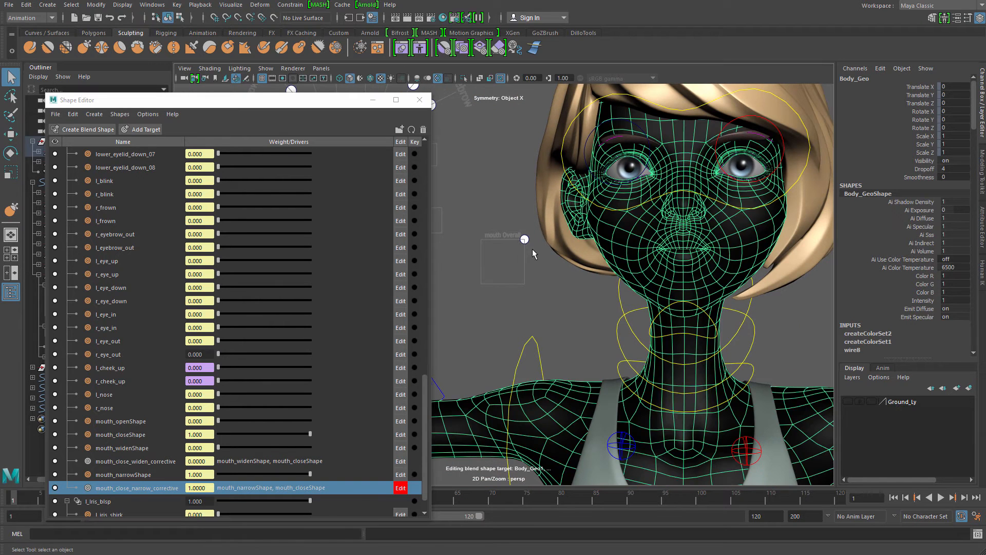
{"action": "left_click", "coordinate": [525, 239]}
{"action": "left_click_drag", "start_coordinate": [575, 240], "coordinate": [547, 240]}
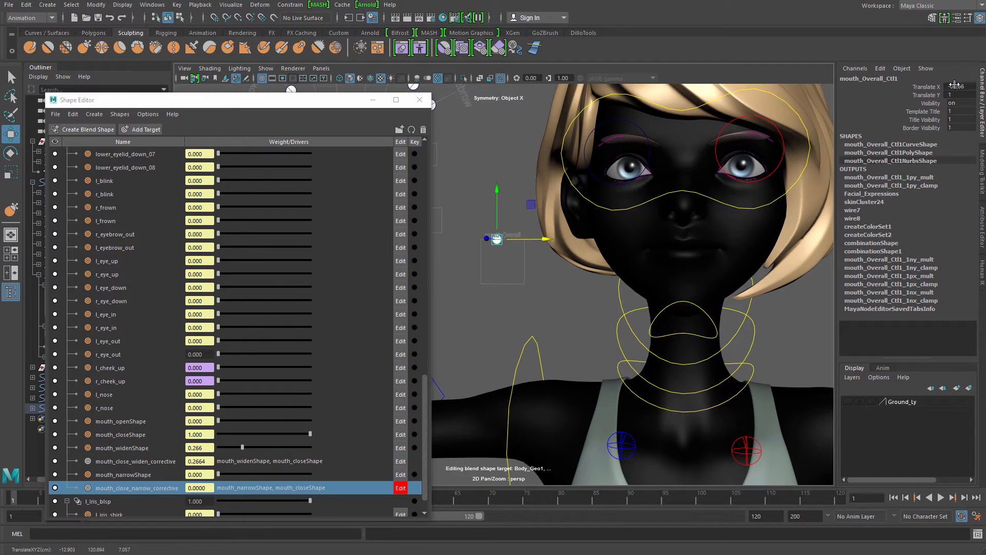
{"action": "key", "text": "Return"}
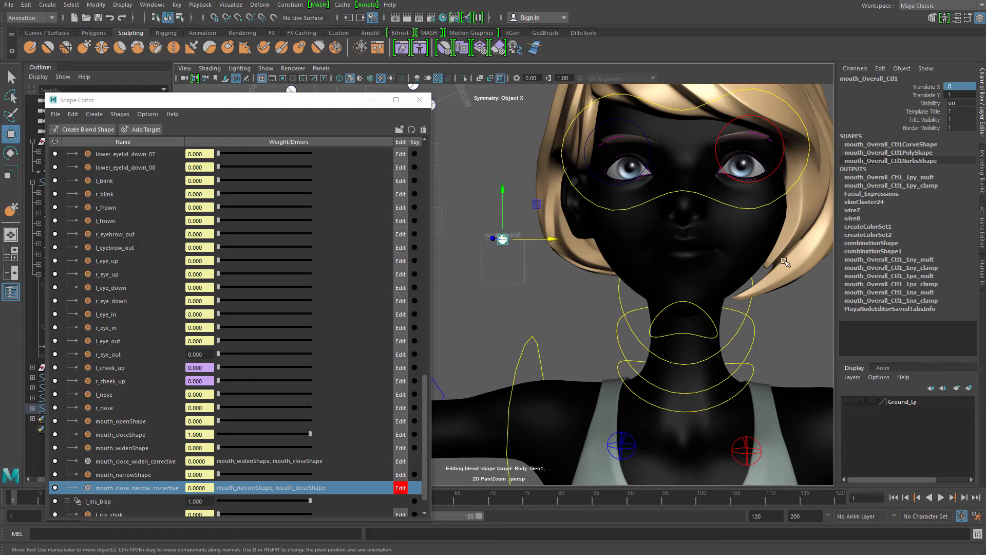
Select the body mesh at the fully closed mouth pose and activate the Sculpt Tool with a larger brush
{"action": "middle_click_drag", "start_coordinate": [784, 261], "coordinate": [691, 257], "text": "alt"}
{"action": "right_click_drag", "start_coordinate": [691, 257], "coordinate": [912, 218], "text": "alt"}
{"action": "left_click", "coordinate": [683, 238]}
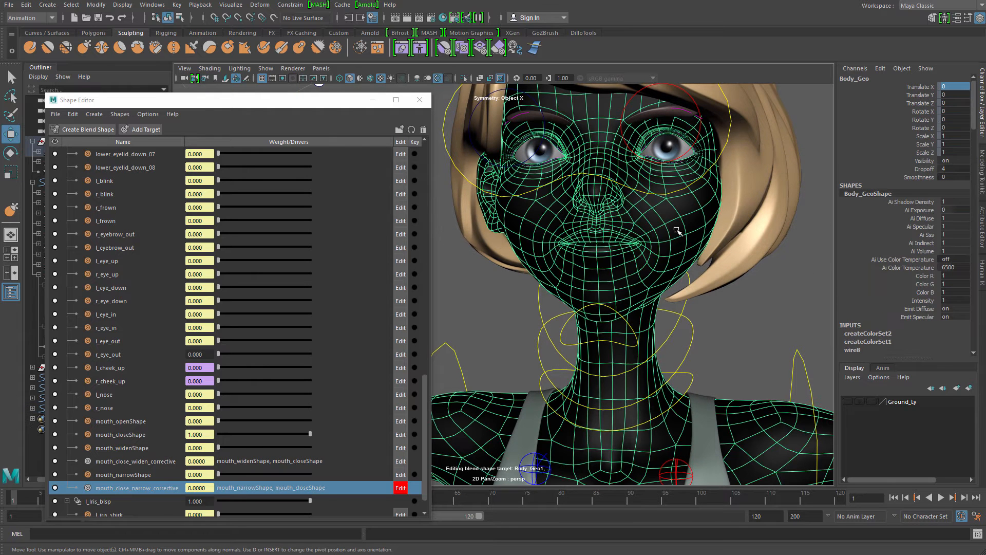
{"action": "right_click", "coordinate": [677, 230], "text": "shift"}
{"action": "right_click_drag", "start_coordinate": [620, 209], "coordinate": [621, 213], "text": "shift"}
{"action": "middle_click_drag", "start_coordinate": [697, 285], "coordinate": [704, 295], "text": "alt"}
{"action": "right_click_drag", "start_coordinate": [704, 295], "coordinate": [755, 293], "text": "alt"}
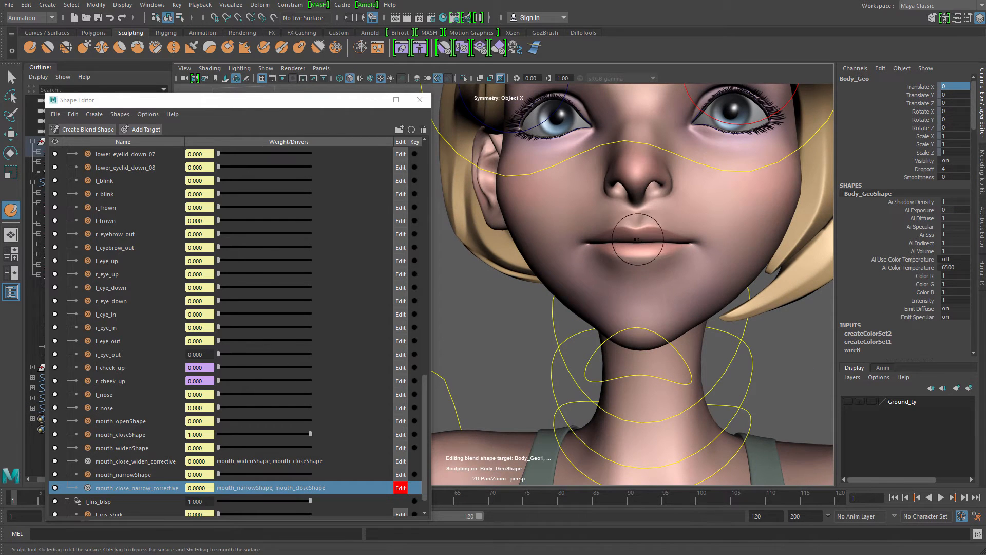
{"action": "key", "text": "b"}
{"action": "left_click_drag", "start_coordinate": [645, 245], "coordinate": [677, 245]}
Switch from the Sculpt Tool to the Grab Tool for reshaping the closed lips
{"action": "middle_click_drag", "start_coordinate": [665, 246], "coordinate": [642, 253], "text": "alt"}
{"action": "right_click_drag", "start_coordinate": [642, 252], "coordinate": [689, 285], "text": "alt"}
{"action": "left_click_drag", "start_coordinate": [689, 286], "coordinate": [700, 283], "text": "alt"}
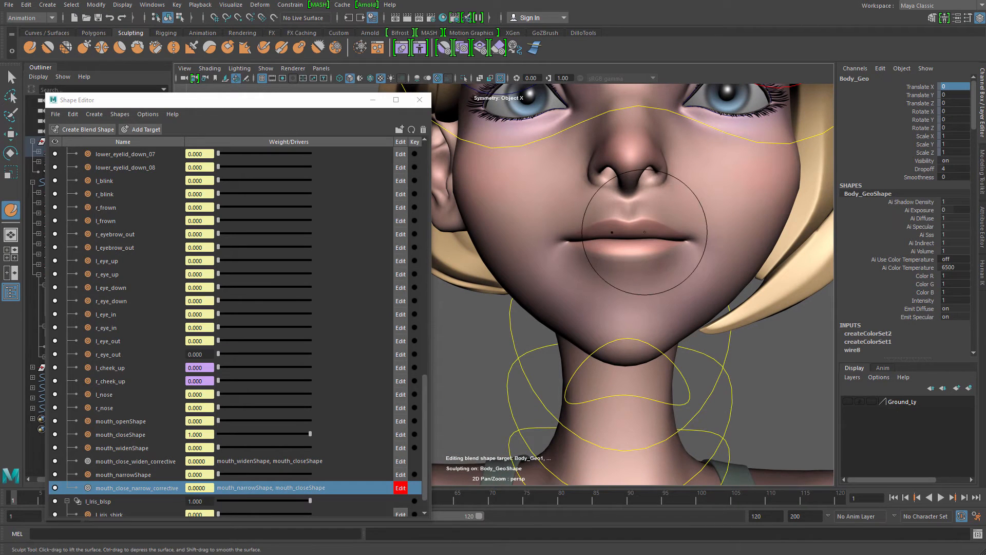
{"action": "mouse_move", "coordinate": [645, 231]}
{"action": "right_mouse_down", "text": "shift"}
{"action": "mouse_move", "coordinate": [591, 252]}
{"action": "mouse_move", "coordinate": [594, 288]}
{"action": "right_mouse_up", "text": "shift"}
{"action": "left_click_drag", "start_coordinate": [674, 245], "coordinate": [660, 234], "text": "alt"}
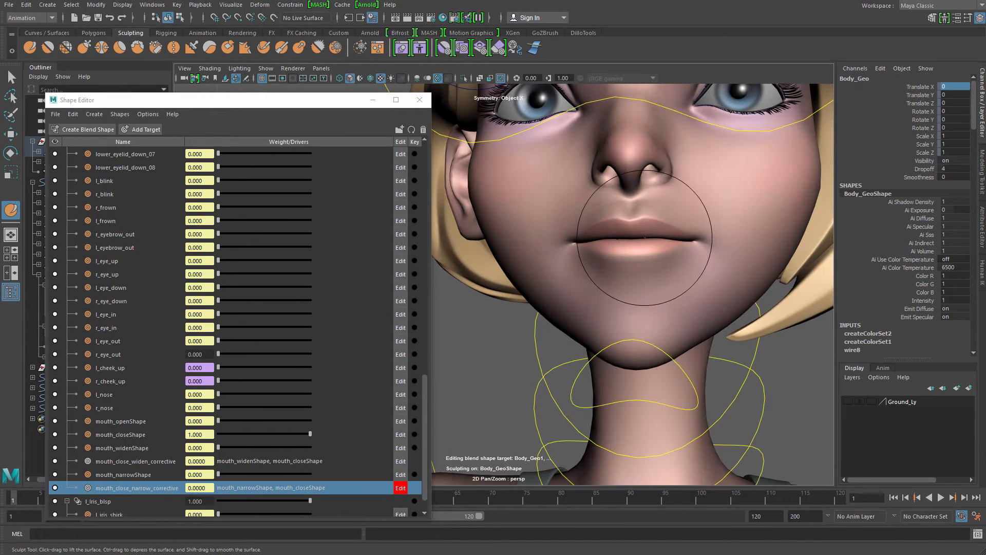
{"action": "right_click_drag", "start_coordinate": [649, 232], "coordinate": [583, 235], "text": "shift"}
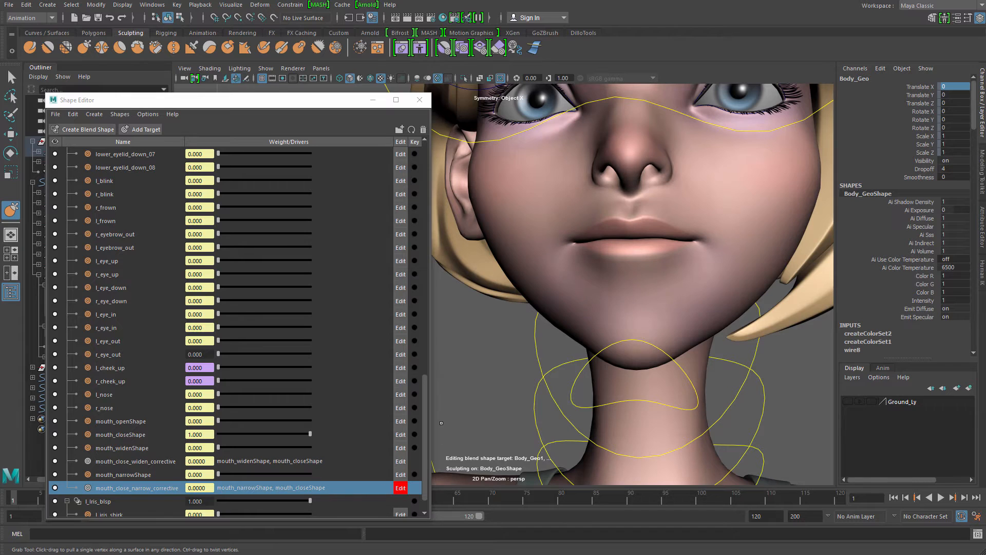
Undo the latest actions, reselect the body mesh and switch target editing to mouth_closeShape
{"action": "key", "text": "ctrl+z"}
{"action": "key", "text": "ctrl+z"}
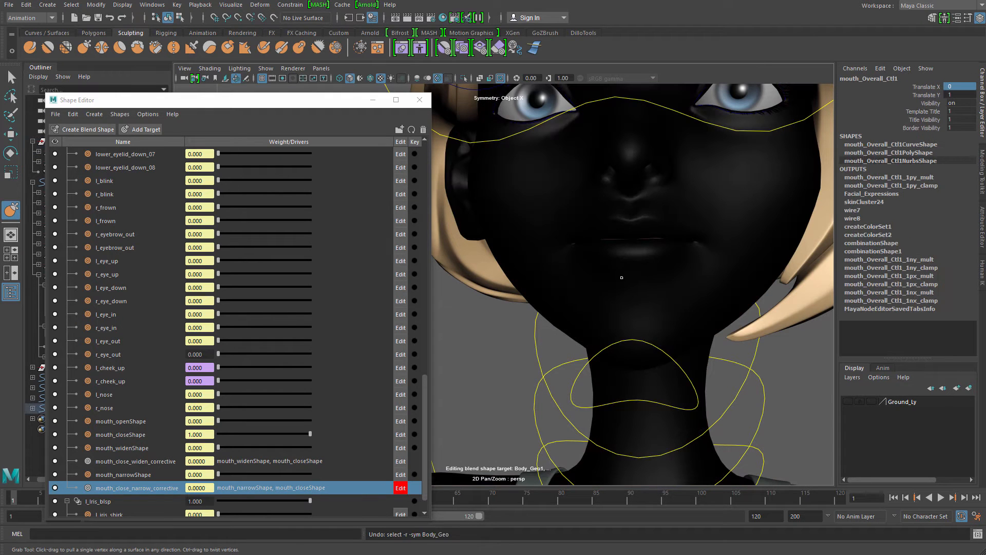
{"action": "right_click", "coordinate": [642, 265]}
{"action": "left_click", "coordinate": [643, 264]}
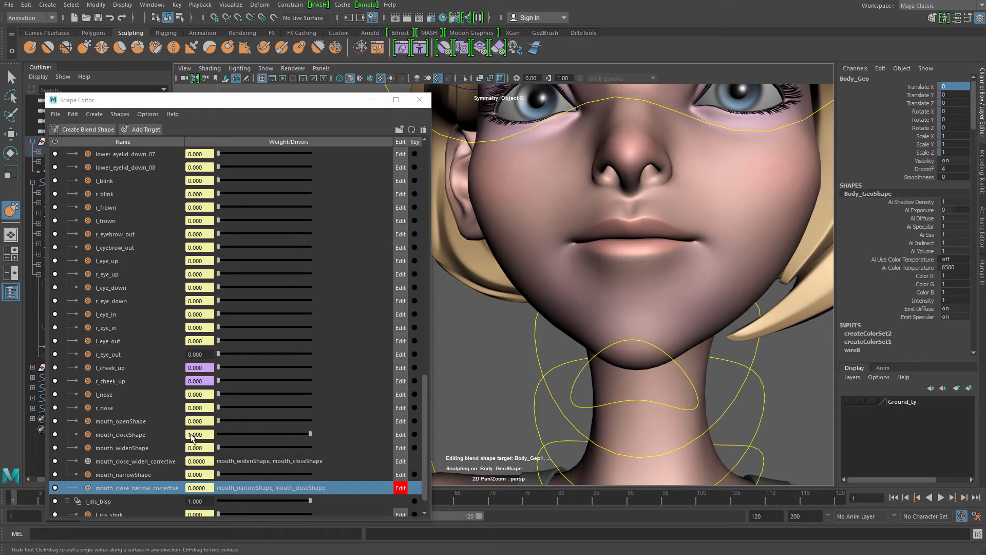
{"action": "left_click", "coordinate": [155, 433]}
{"action": "left_click", "coordinate": [399, 434]}
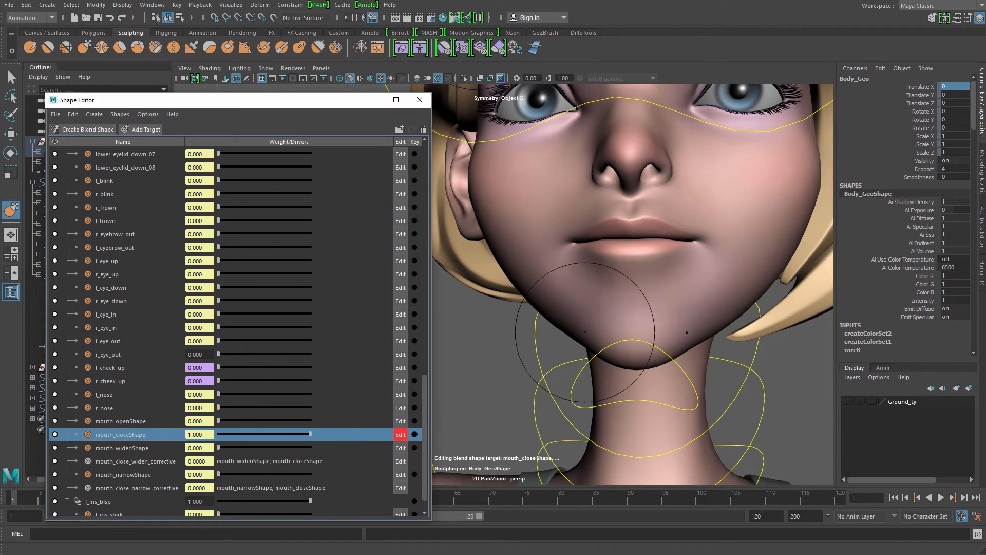
Reshape the closed lips on the mouth_closeShape target with a smaller Grab Tool brush
{"action": "mouse_move", "coordinate": [646, 232]}
{"action": "left_mouse_down"}
{"action": "mouse_move", "coordinate": [631, 232]}
{"action": "mouse_move", "coordinate": [638, 222]}
{"action": "left_mouse_up"}
{"action": "key", "text": "b"}
{"action": "key", "text": "b"}
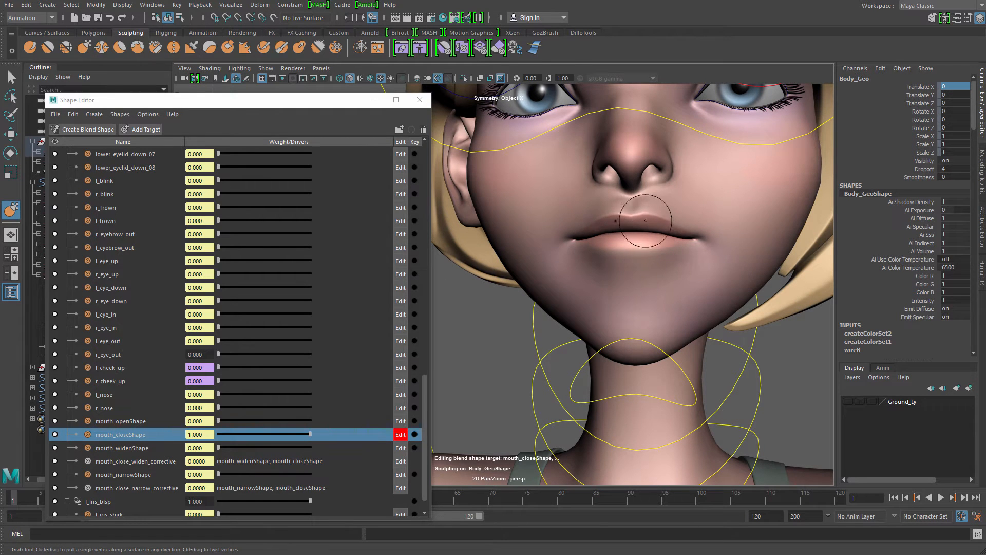
{"action": "right_click_drag", "start_coordinate": [685, 244], "coordinate": [635, 251], "text": "alt"}
{"action": "left_click_drag", "start_coordinate": [635, 251], "coordinate": [614, 245], "text": "alt"}
{"action": "right_click_drag", "start_coordinate": [619, 252], "coordinate": [679, 270], "text": "alt"}
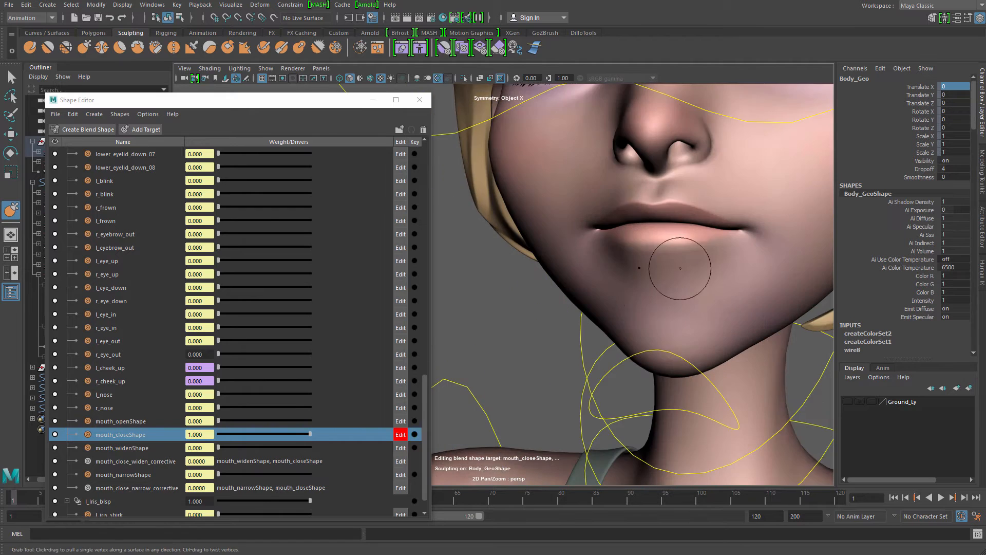
{"action": "middle_click_drag", "start_coordinate": [699, 281], "coordinate": [647, 280], "text": "alt"}
{"action": "right_click_drag", "start_coordinate": [647, 280], "coordinate": [682, 285], "text": "alt"}
{"action": "left_click_drag", "start_coordinate": [663, 280], "coordinate": [690, 268], "text": "alt"}
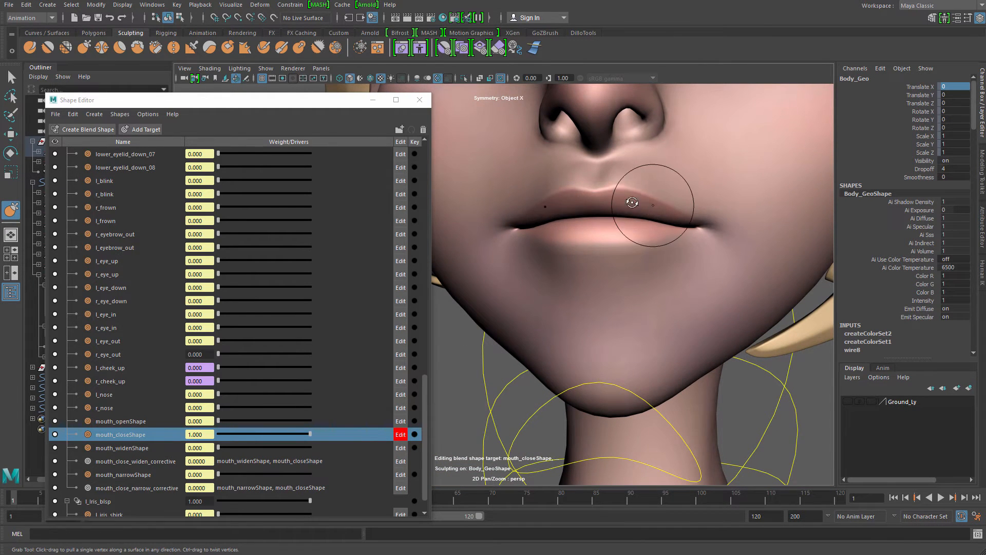
{"action": "left_click_drag", "start_coordinate": [633, 203], "coordinate": [632, 202], "text": "alt"}
{"action": "right_click_drag", "start_coordinate": [673, 223], "coordinate": [617, 226], "text": "alt"}
{"action": "left_click_drag", "start_coordinate": [616, 226], "coordinate": [649, 231], "text": "alt"}
{"action": "right_click_drag", "start_coordinate": [648, 232], "coordinate": [568, 242], "text": "alt"}
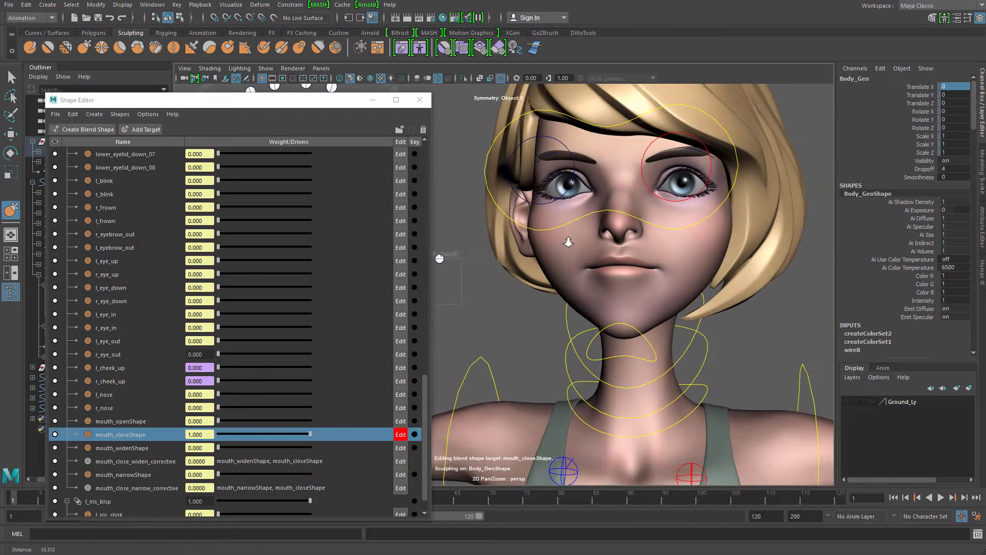
Select the mouth Overall control and move it to the close-narrow corner, with mouth_narrowShape at 1
{"action": "left_click_drag", "start_coordinate": [568, 242], "coordinate": [656, 293], "text": "alt"}
{"action": "right_click_drag", "start_coordinate": [656, 293], "coordinate": [672, 296], "text": "alt"}
{"action": "key", "text": "q"}
{"action": "left_click", "coordinate": [485, 257]}
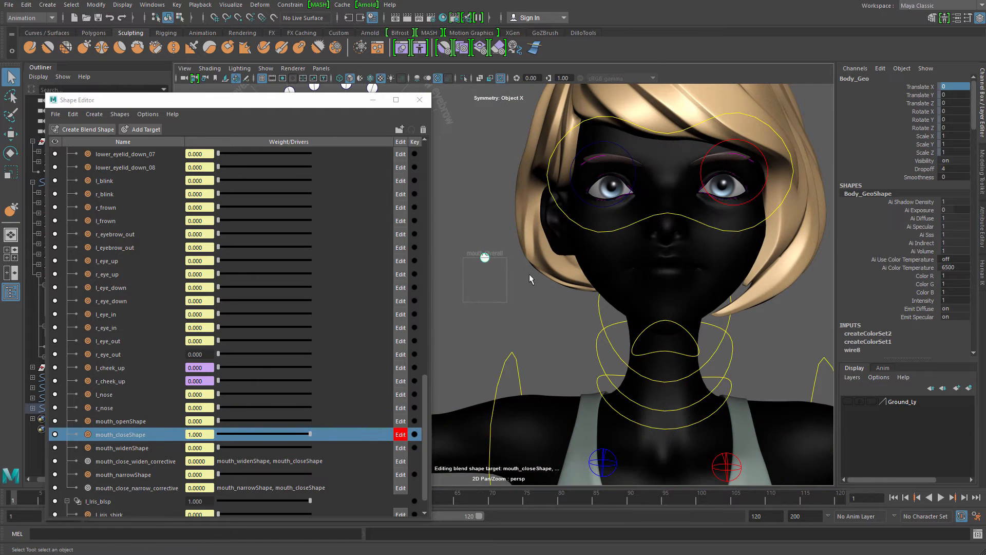
{"action": "key", "text": "w"}
{"action": "left_click_drag", "start_coordinate": [542, 258], "coordinate": [646, 263]}
Select the body mesh at the close-narrow pose and activate the Sculpt Tool
{"action": "left_click", "coordinate": [705, 256]}
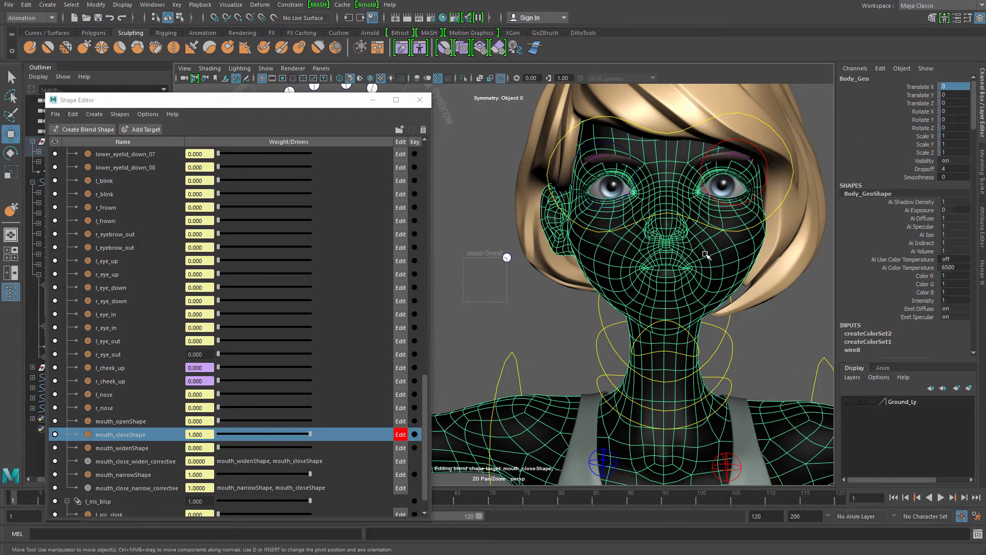
{"action": "right_click_drag", "start_coordinate": [707, 255], "coordinate": [655, 238], "text": "shift"}
{"action": "right_click_drag", "start_coordinate": [595, 271], "coordinate": [689, 301], "text": "alt"}
{"action": "left_click_drag", "start_coordinate": [689, 301], "coordinate": [681, 303], "text": "alt"}
{"action": "right_click_drag", "start_coordinate": [680, 303], "coordinate": [742, 362], "text": "alt"}
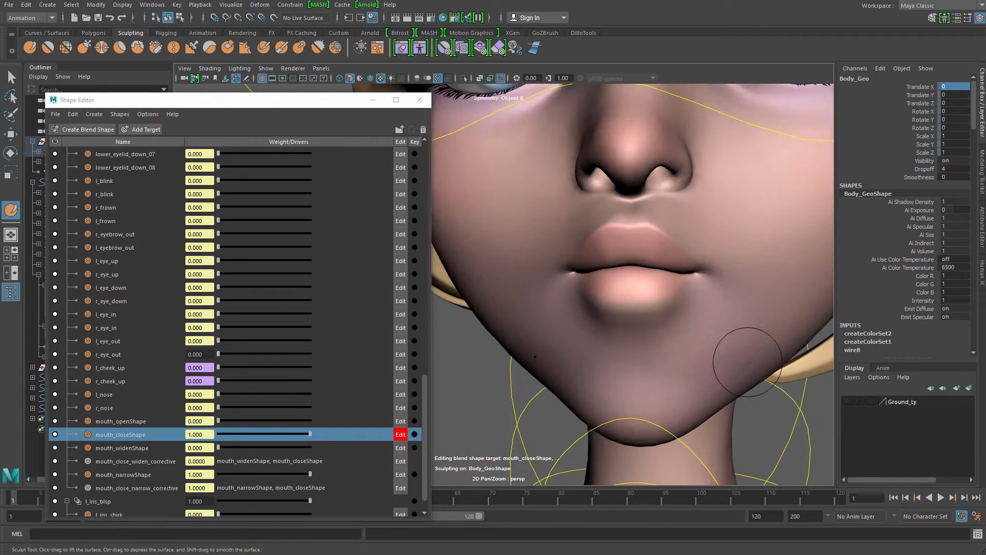
{"action": "middle_click_drag", "start_coordinate": [741, 361], "coordinate": [689, 339], "text": "alt"}
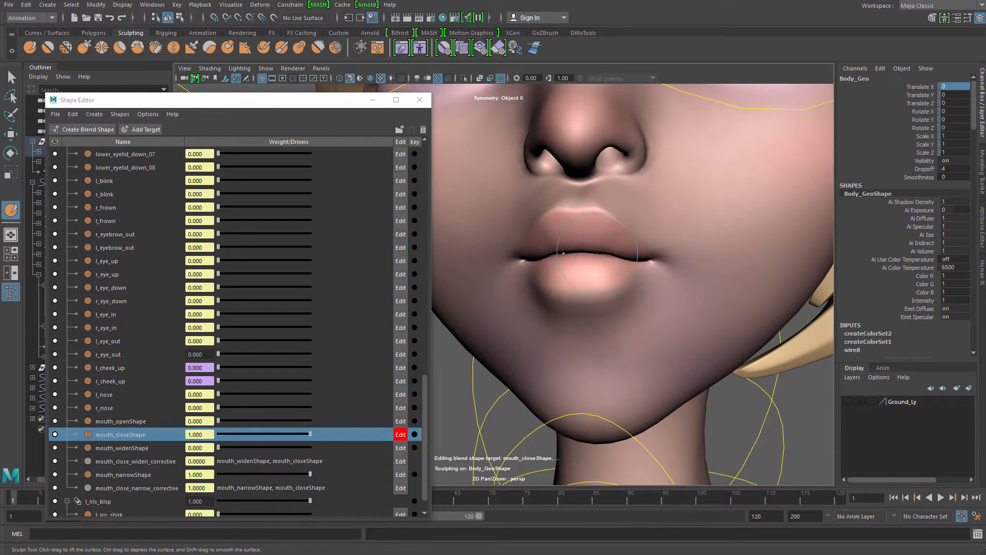
Adjust the brush size and switch to the Grab Tool to refine the pursed lips of mouth_closeShape
{"action": "key", "text": "b"}
{"action": "mouse_move", "coordinate": [604, 254]}
{"action": "left_mouse_down"}
{"action": "mouse_move", "coordinate": [585, 254]}
{"action": "mouse_move", "coordinate": [609, 251]}
{"action": "left_mouse_up"}
{"action": "right_click_drag", "start_coordinate": [601, 246], "coordinate": [606, 208], "text": "shift"}
{"action": "left_click_drag", "start_coordinate": [619, 246], "coordinate": [624, 235], "text": "alt"}
{"action": "right_click_drag", "start_coordinate": [624, 235], "coordinate": [639, 248], "text": "alt"}
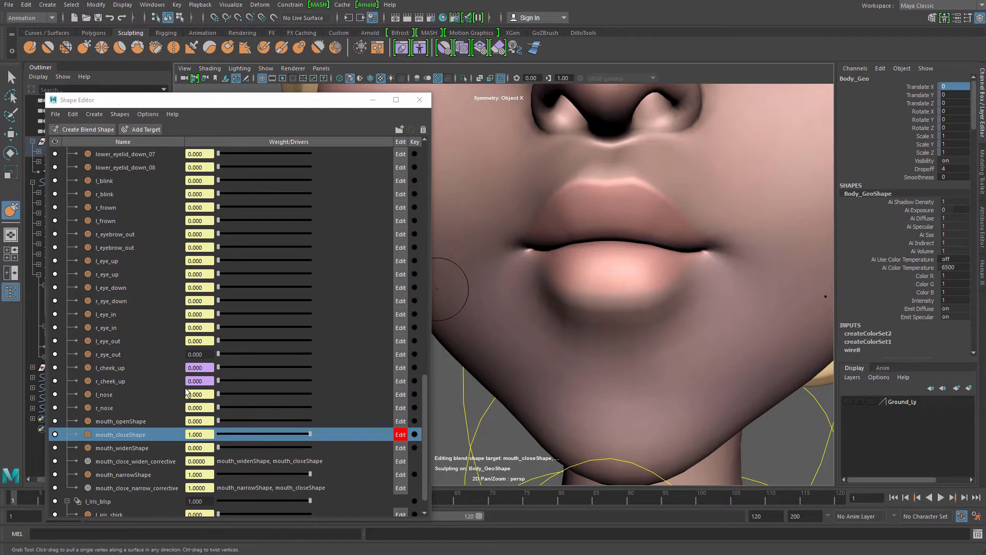
Select the mouth Overall control and move it to the close-widen side, bringing mouth_widenShape to about 0.974
{"action": "mouse_move", "coordinate": [590, 268]}
{"action": "left_mouse_down", "text": "alt"}
{"action": "mouse_move", "coordinate": [552, 231]}
{"action": "mouse_move", "coordinate": [595, 249]}
{"action": "mouse_move", "coordinate": [540, 223]}
{"action": "mouse_move", "coordinate": [685, 241]}
{"action": "mouse_move", "coordinate": [588, 244]}
{"action": "mouse_move", "coordinate": [673, 249]}
{"action": "left_mouse_up", "text": "alt"}
{"action": "right_click_drag", "start_coordinate": [673, 249], "coordinate": [544, 275], "text": "alt"}
{"action": "middle_click_drag", "start_coordinate": [544, 275], "coordinate": [697, 277], "text": "alt"}
{"action": "key", "text": "q"}
{"action": "left_click_drag", "start_coordinate": [551, 263], "coordinate": [571, 269]}
{"action": "key", "text": "w"}
{"action": "middle_click_drag", "start_coordinate": [568, 270], "coordinate": [471, 273], "text": "alt"}
{"action": "mouse_move", "coordinate": [471, 273]}
{"action": "right_mouse_down", "text": "alt"}
{"action": "mouse_move", "coordinate": [664, 248]}
{"action": "mouse_move", "coordinate": [612, 233]}
{"action": "right_mouse_up", "text": "alt"}
Select the body mesh for sculpting and switch target editing to mouth_close_widen_corrective
{"action": "left_click", "coordinate": [663, 249]}
{"action": "middle_click_drag", "start_coordinate": [717, 271], "coordinate": [660, 265], "text": "alt"}
{"action": "left_click_drag", "start_coordinate": [660, 265], "coordinate": [640, 269], "text": "alt"}
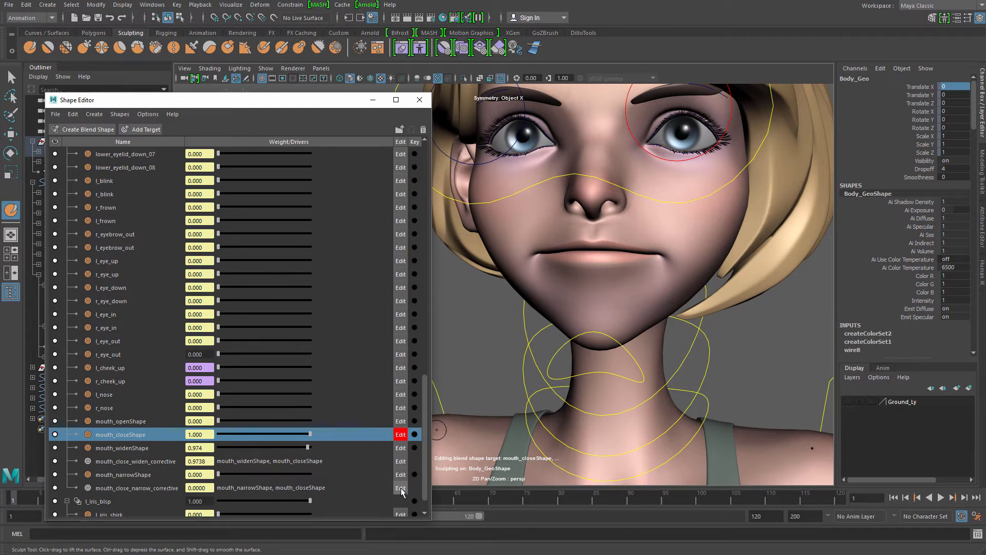
{"action": "left_click", "coordinate": [401, 487]}
{"action": "left_click", "coordinate": [400, 461]}
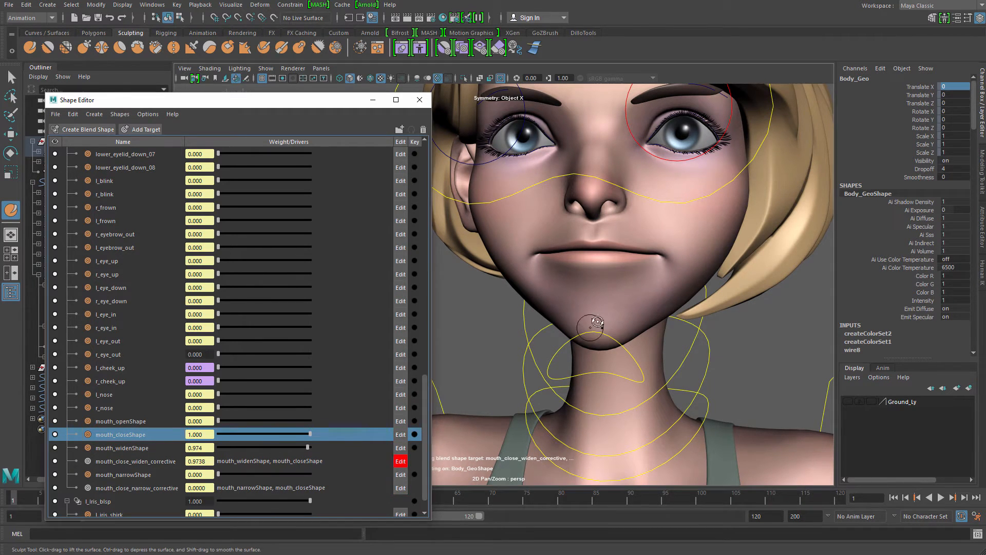
Smooth the lip surface of the close-widen corrective with the Sculpt Tool
{"action": "scroll", "coordinate": [591, 309], "scroll_direction": "up", "scroll_amount": 8}
{"action": "mouse_move", "coordinate": [605, 237]}
{"action": "left_mouse_down"}
{"action": "mouse_move", "coordinate": [562, 244]}
{"action": "mouse_move", "coordinate": [639, 246]}
{"action": "mouse_move", "coordinate": [661, 272]}
{"action": "left_mouse_up"}
{"action": "right_click_drag", "start_coordinate": [660, 273], "coordinate": [552, 279], "text": "alt"}
{"action": "mouse_move", "coordinate": [552, 279]}
{"action": "left_mouse_down", "text": "alt"}
{"action": "mouse_move", "coordinate": [581, 288]}
{"action": "mouse_move", "coordinate": [480, 258]}
{"action": "mouse_move", "coordinate": [555, 266]}
{"action": "mouse_move", "coordinate": [587, 286]}
{"action": "mouse_move", "coordinate": [609, 264]}
{"action": "left_mouse_up", "text": "alt"}
{"action": "right_click_drag", "start_coordinate": [609, 264], "coordinate": [639, 309], "text": "alt"}
{"action": "middle_click_drag", "start_coordinate": [638, 308], "coordinate": [544, 293], "text": "alt"}
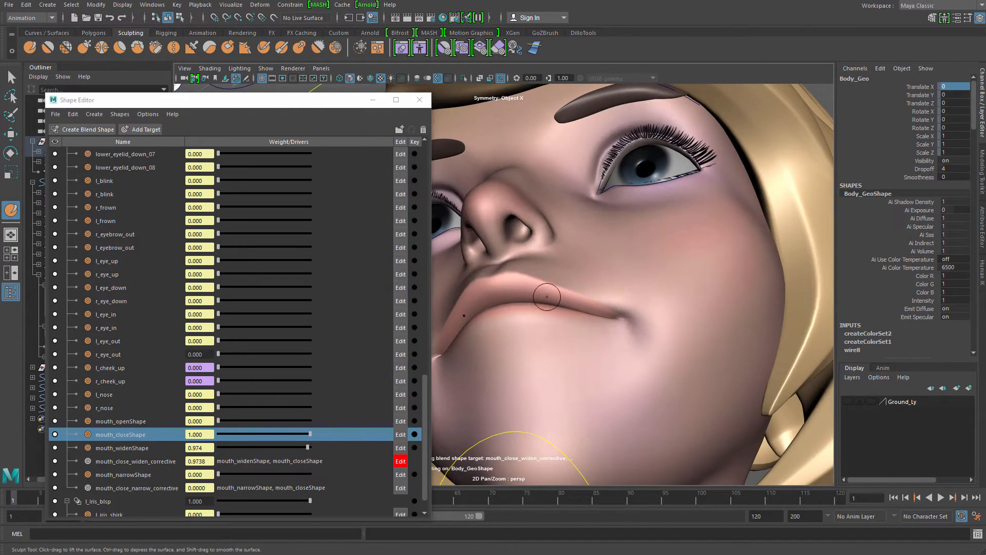
{"action": "mouse_move", "coordinate": [544, 293]}
{"action": "left_mouse_down", "text": "shift"}
{"action": "mouse_move", "coordinate": [504, 319]}
{"action": "mouse_move", "coordinate": [522, 315]}
{"action": "left_mouse_up", "text": "shift"}
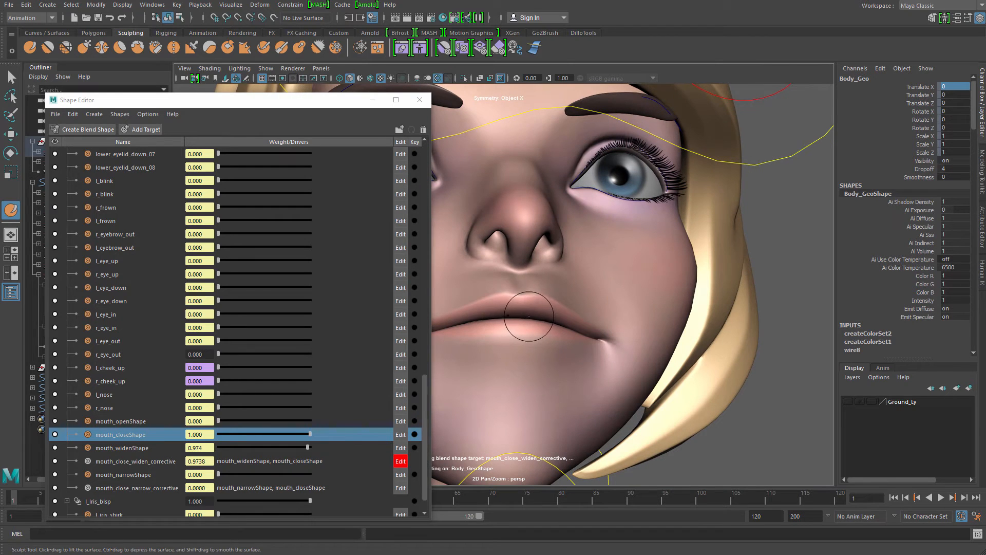
Switch to the Grab Tool and refine the widened closed lips and mouth corners of mouth_close_widen_corrective
{"action": "right_click_drag", "start_coordinate": [534, 311], "coordinate": [535, 280]}
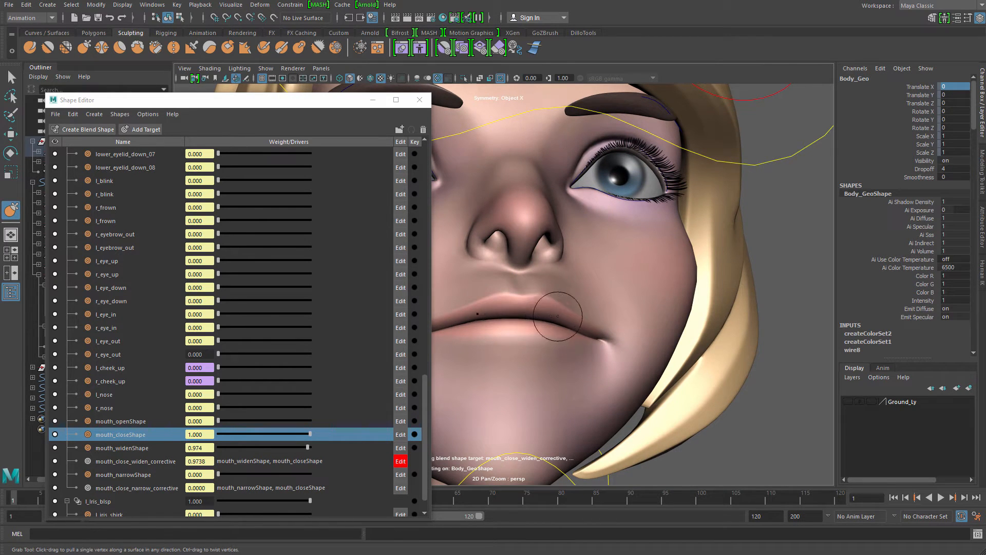
{"action": "left_click_drag", "start_coordinate": [562, 314], "coordinate": [557, 322]}
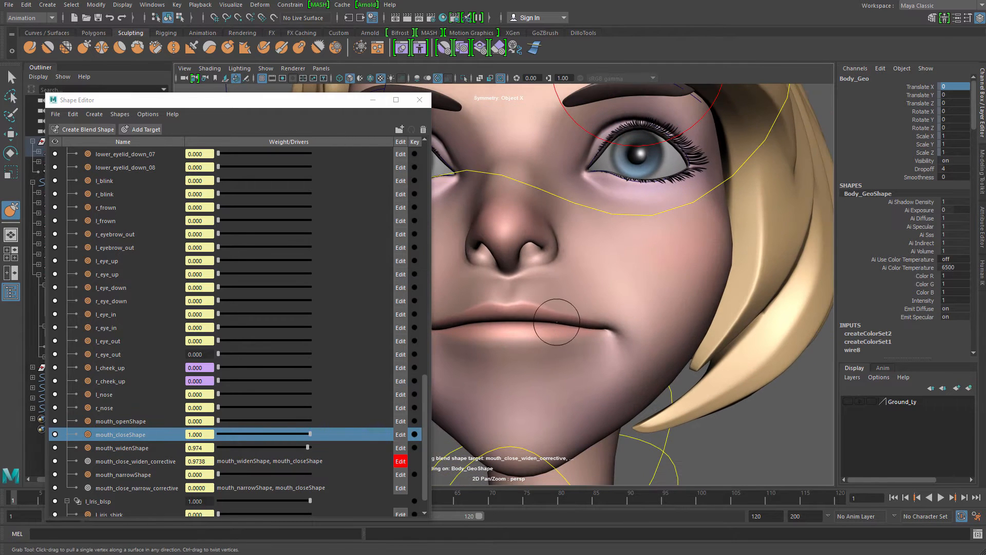
{"action": "right_click_drag", "start_coordinate": [560, 323], "coordinate": [493, 283], "text": "alt"}
{"action": "left_click_drag", "start_coordinate": [493, 282], "coordinate": [544, 277], "text": "alt"}
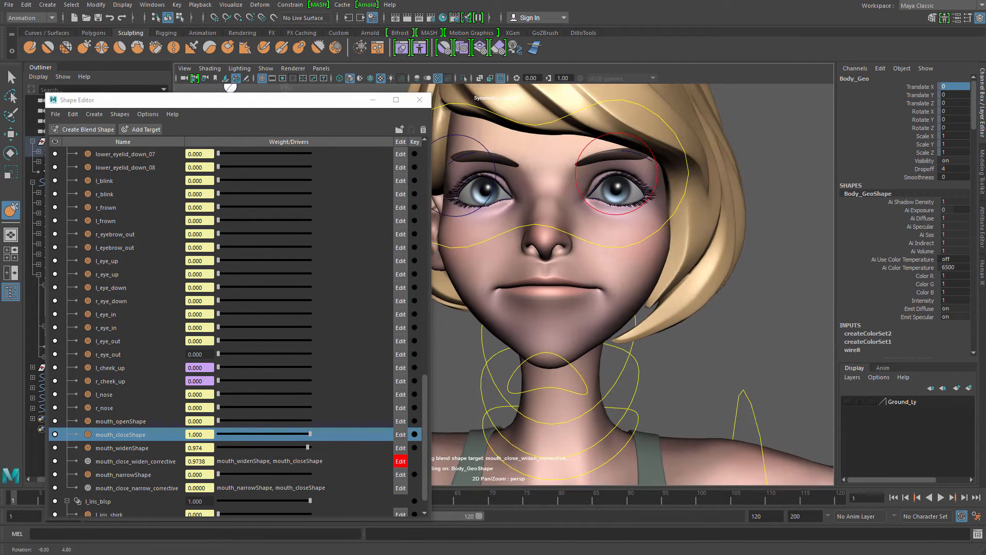
{"action": "right_click_drag", "start_coordinate": [545, 278], "coordinate": [622, 269], "text": "alt"}
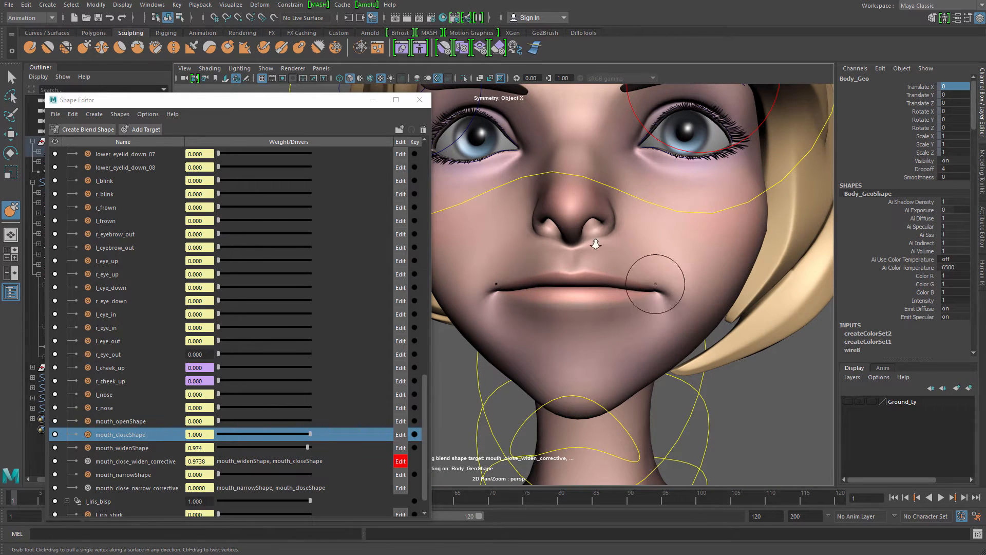
{"action": "mouse_move", "coordinate": [591, 242]}
{"action": "right_mouse_down", "text": "alt"}
{"action": "mouse_move", "coordinate": [514, 247]}
{"action": "mouse_move", "coordinate": [545, 256]}
{"action": "right_mouse_up", "text": "alt"}
{"action": "middle_click_drag", "start_coordinate": [658, 308], "coordinate": [580, 303], "text": "alt"}
{"action": "right_click_drag", "start_coordinate": [580, 304], "coordinate": [676, 327], "text": "alt"}
{"action": "mouse_move", "coordinate": [630, 340]}
{"action": "middle_mouse_down", "text": "alt"}
{"action": "mouse_move", "coordinate": [542, 330]}
{"action": "mouse_move", "coordinate": [611, 318]}
{"action": "middle_mouse_up", "text": "alt"}
Select the mouth Overall control and move it to the open-widen corner at Translate X -1, Translate Y -1
{"action": "mouse_move", "coordinate": [612, 319]}
{"action": "right_mouse_down", "text": "alt"}
{"action": "mouse_move", "coordinate": [526, 296]}
{"action": "mouse_move", "coordinate": [488, 272]}
{"action": "right_mouse_up", "text": "alt"}
{"action": "key", "text": "q"}
{"action": "middle_click_drag", "start_coordinate": [488, 272], "coordinate": [527, 287], "text": "alt"}
{"action": "left_click", "coordinate": [494, 255]}
{"action": "key", "text": "w"}
{"action": "left_click_drag", "start_coordinate": [497, 208], "coordinate": [495, 292]}
{"action": "right_click_drag", "start_coordinate": [514, 288], "coordinate": [641, 280], "text": "alt"}
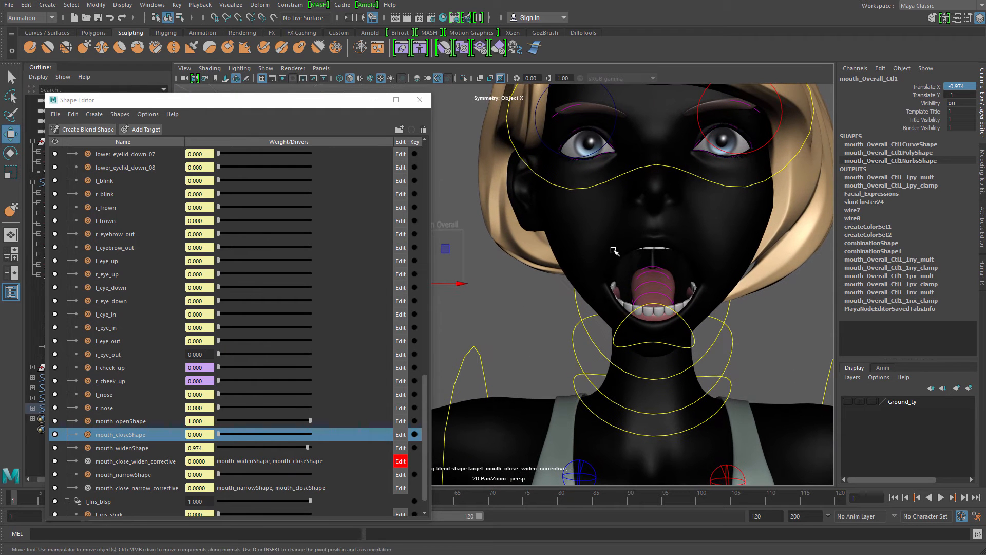
{"action": "middle_click_drag", "start_coordinate": [519, 304], "coordinate": [629, 292], "text": "alt"}
{"action": "left_click_drag", "start_coordinate": [521, 271], "coordinate": [470, 297]}
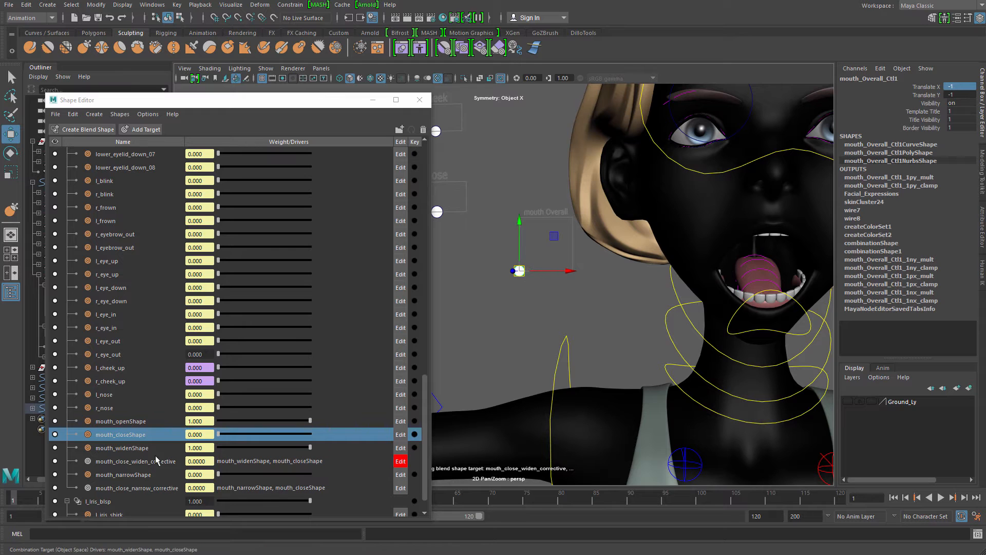
Add a combination target driven by mouth_widenShape and mouth_openShape
{"action": "left_click", "coordinate": [142, 448]}
{"action": "left_click", "coordinate": [143, 423], "text": "ctrl"}
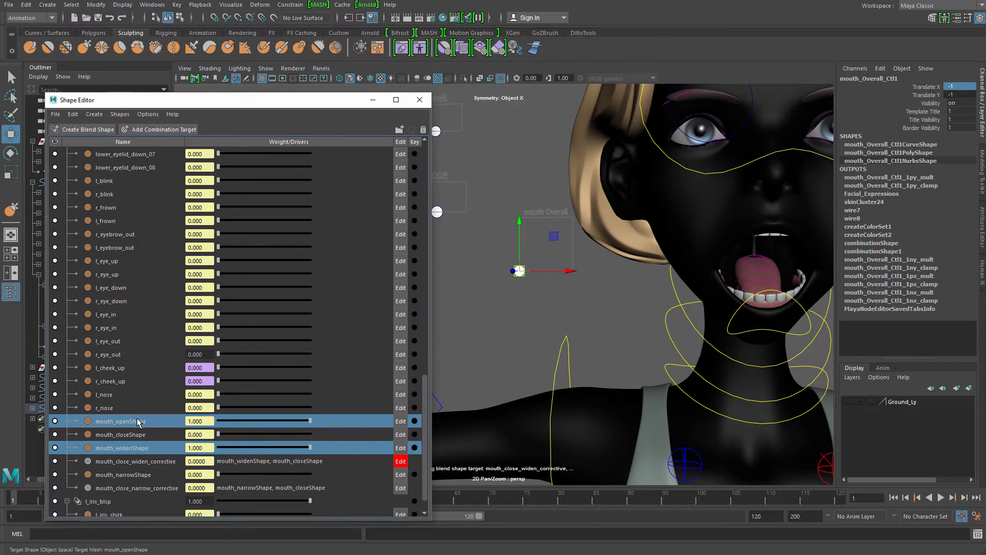
{"action": "middle_click_drag", "start_coordinate": [631, 325], "coordinate": [648, 280], "text": "alt"}
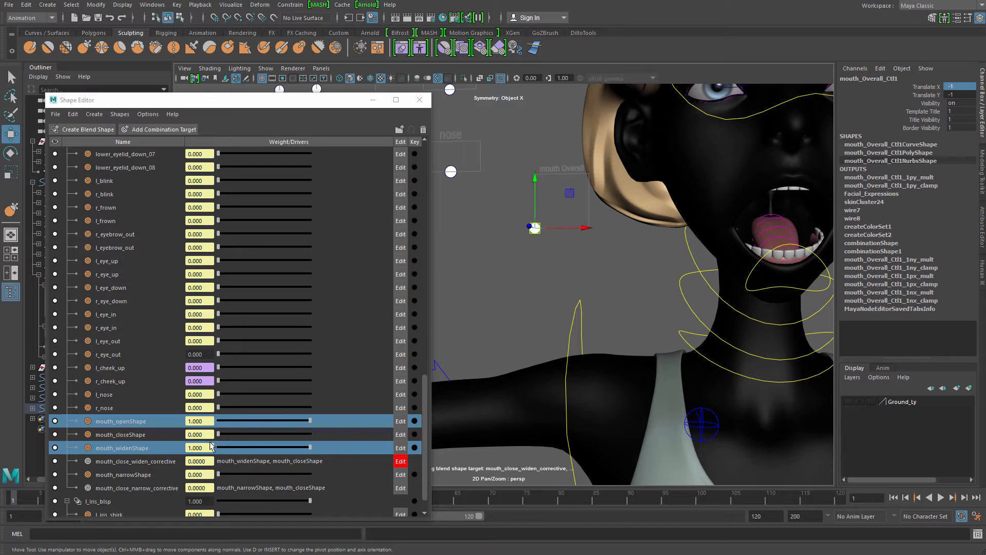
{"action": "left_click", "coordinate": [185, 130]}
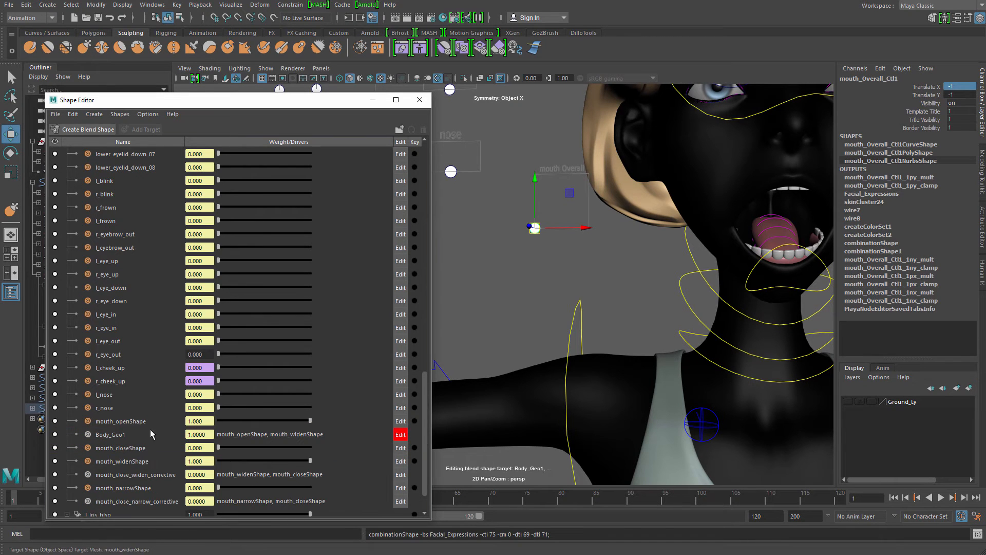
Rename the new combination target to mouth_open_widen_corrective
{"action": "left_click", "coordinate": [134, 461]}
{"action": "double_click", "coordinate": [131, 435]}
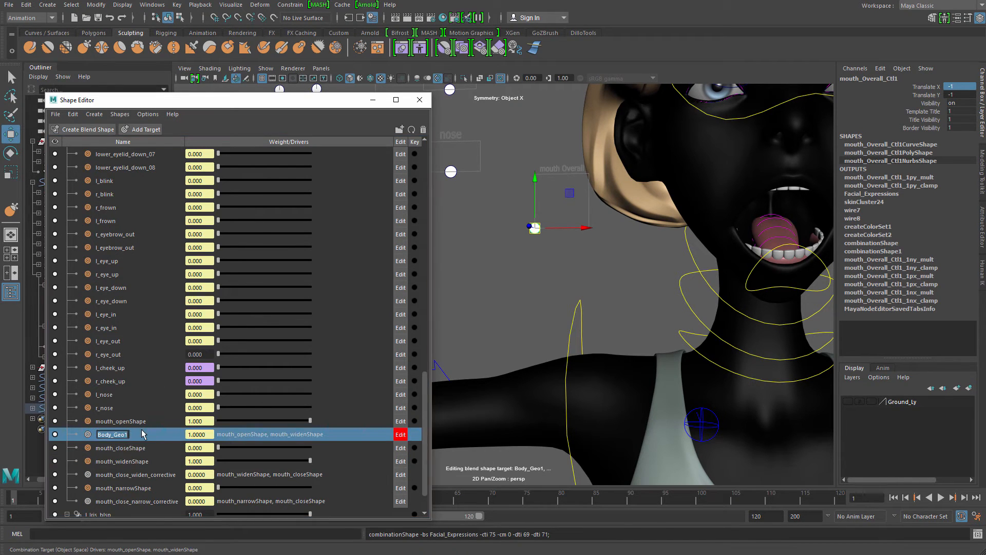
{"action": "type", "text": "m"}
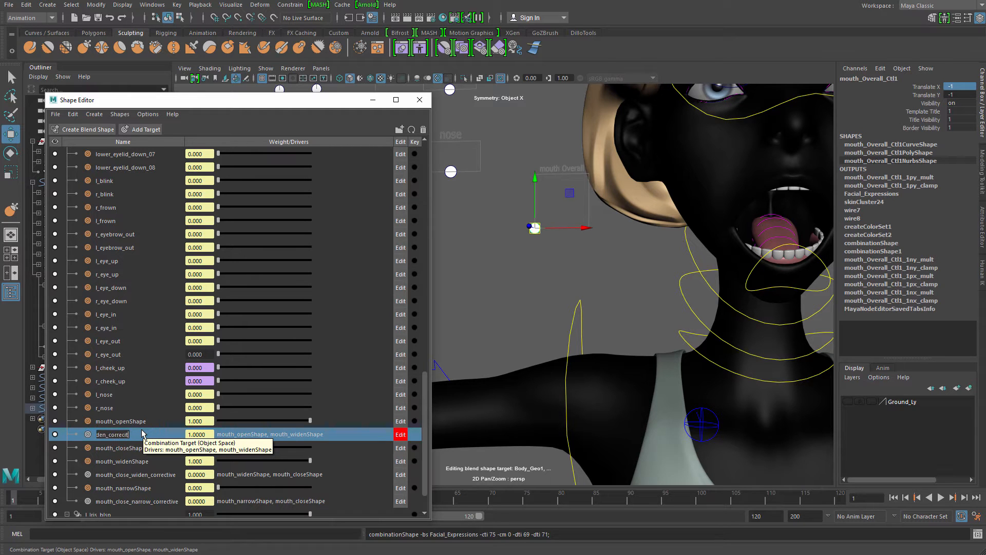
{"action": "type", "text": "ve"}
{"action": "key", "text": "Return"}
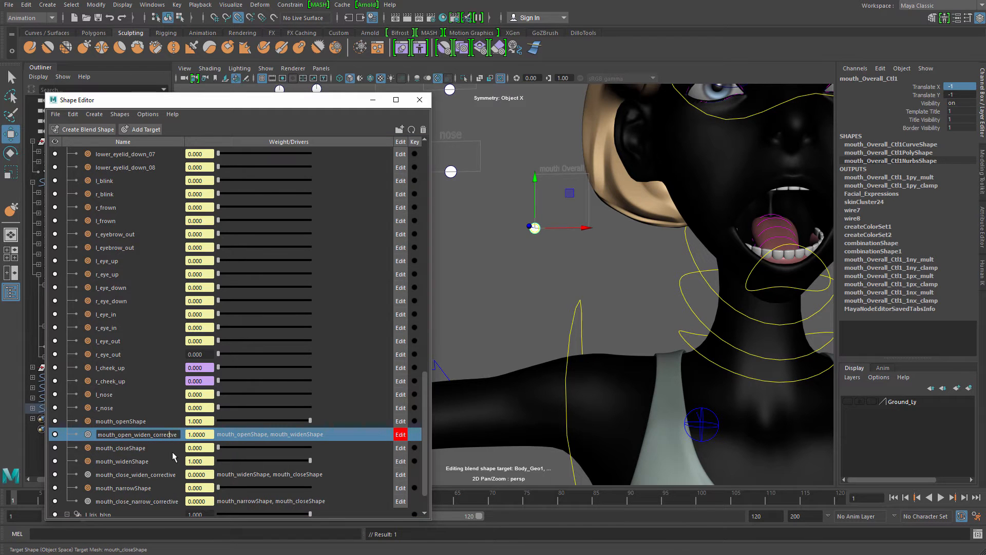
{"action": "key", "text": "Return"}
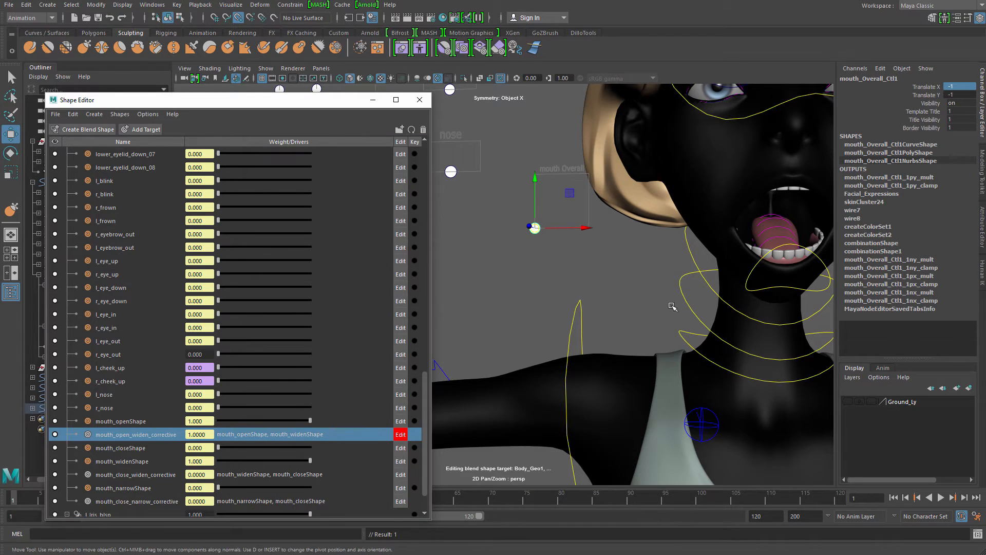
Select the body mesh at the open-widen pose and activate the Sculpt Tool
{"action": "scroll", "coordinate": [719, 288], "scroll_direction": "down", "scroll_amount": 2}
{"action": "middle_click_drag", "start_coordinate": [736, 279], "coordinate": [609, 256], "text": "alt"}
{"action": "left_click_drag", "start_coordinate": [610, 257], "coordinate": [714, 162], "text": "alt"}
{"action": "left_click", "coordinate": [685, 175]}
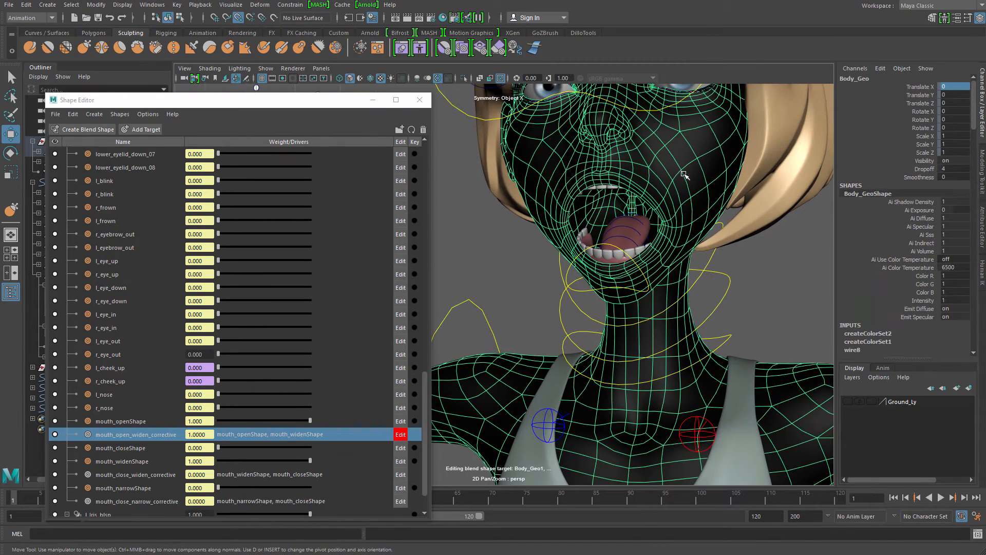
{"action": "right_click_drag", "start_coordinate": [683, 167], "coordinate": [633, 150], "text": "shift"}
{"action": "left_click_drag", "start_coordinate": [619, 161], "coordinate": [650, 172], "text": "alt"}
{"action": "right_click_drag", "start_coordinate": [650, 172], "coordinate": [683, 190], "text": "alt"}
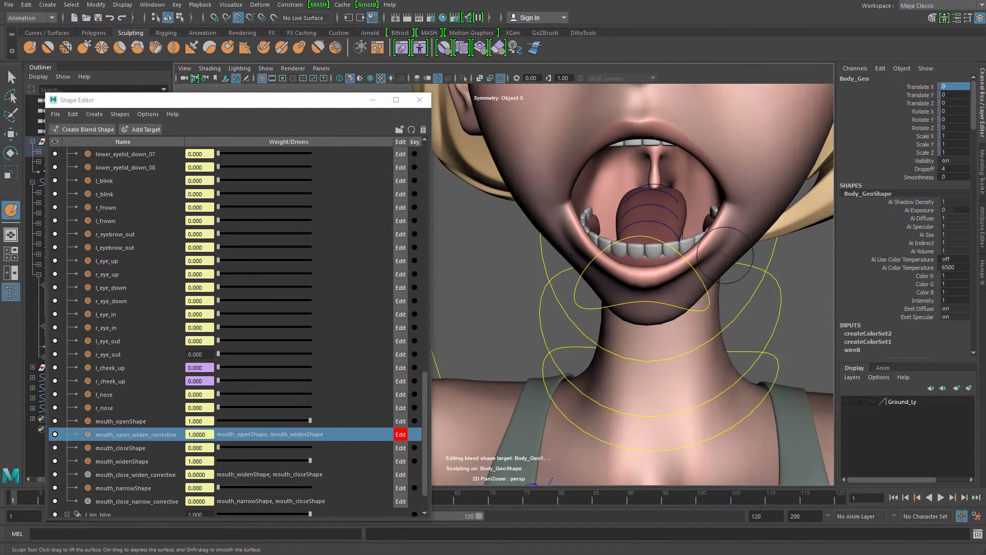
Smooth the area below the lower lip on the mouth_open_widen_corrective target
{"action": "mouse_move", "coordinate": [684, 190]}
{"action": "left_mouse_down", "text": "alt"}
{"action": "mouse_move", "coordinate": [680, 211]}
{"action": "mouse_move", "coordinate": [677, 200]}
{"action": "left_mouse_up", "text": "alt"}
{"action": "right_click_drag", "start_coordinate": [677, 201], "coordinate": [691, 226], "text": "alt"}
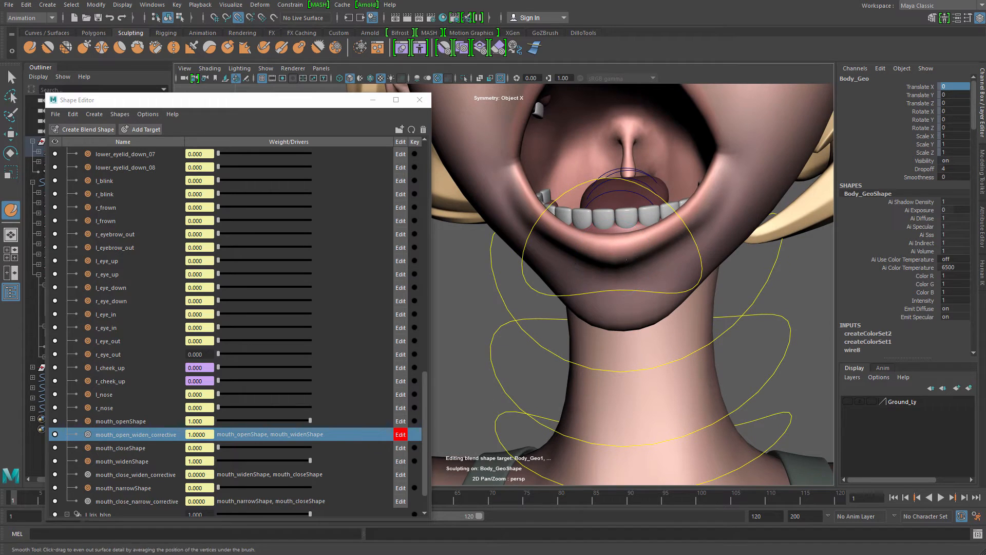
{"action": "left_click_drag", "start_coordinate": [606, 263], "coordinate": [653, 257], "text": "shift"}
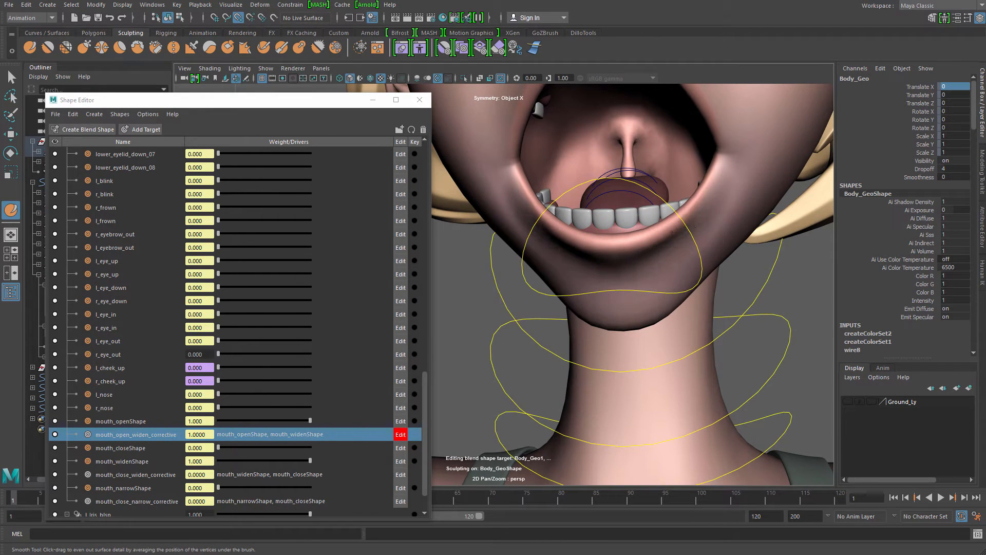
{"action": "left_click_drag", "start_coordinate": [597, 262], "coordinate": [632, 261], "text": "shift"}
Pull the mouth corners into shape with the Grab Tool on the mouth_open_widen_corrective target
{"action": "right_click_drag", "start_coordinate": [662, 246], "coordinate": [629, 220], "text": "alt"}
{"action": "mouse_move", "coordinate": [629, 221]}
{"action": "left_mouse_down", "text": "alt"}
{"action": "mouse_move", "coordinate": [642, 214]}
{"action": "mouse_move", "coordinate": [640, 183]}
{"action": "left_mouse_up", "text": "alt"}
{"action": "mouse_move", "coordinate": [639, 183]}
{"action": "right_mouse_down", "text": "alt"}
{"action": "mouse_move", "coordinate": [611, 198]}
{"action": "mouse_move", "coordinate": [656, 216]}
{"action": "mouse_move", "coordinate": [617, 183]}
{"action": "right_mouse_up", "text": "alt"}
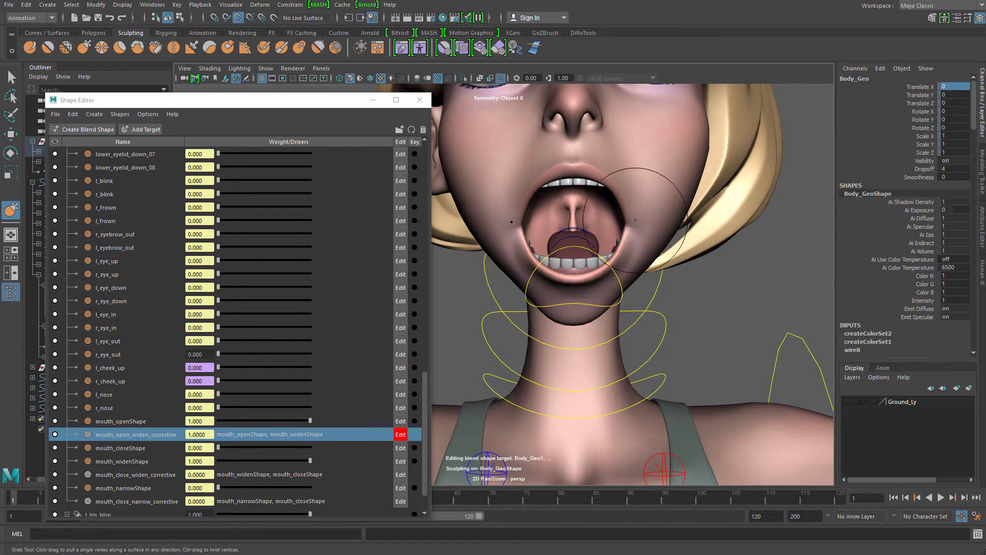
{"action": "mouse_move", "coordinate": [637, 232]}
{"action": "left_mouse_down", "text": "alt"}
{"action": "mouse_move", "coordinate": [577, 220]}
{"action": "mouse_move", "coordinate": [599, 267]}
{"action": "mouse_move", "coordinate": [600, 248]}
{"action": "mouse_move", "coordinate": [589, 260]}
{"action": "mouse_move", "coordinate": [566, 244]}
{"action": "mouse_move", "coordinate": [599, 290]}
{"action": "left_mouse_up", "text": "alt"}
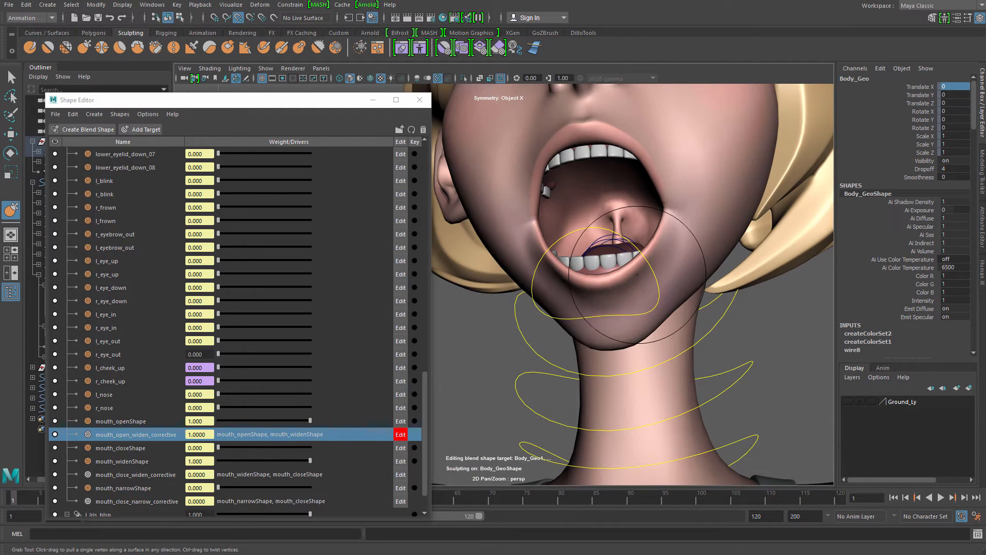
{"action": "scroll", "coordinate": [640, 205], "scroll_direction": "down", "scroll_amount": 4}
{"action": "left_click_drag", "start_coordinate": [637, 194], "coordinate": [565, 194], "text": "alt"}
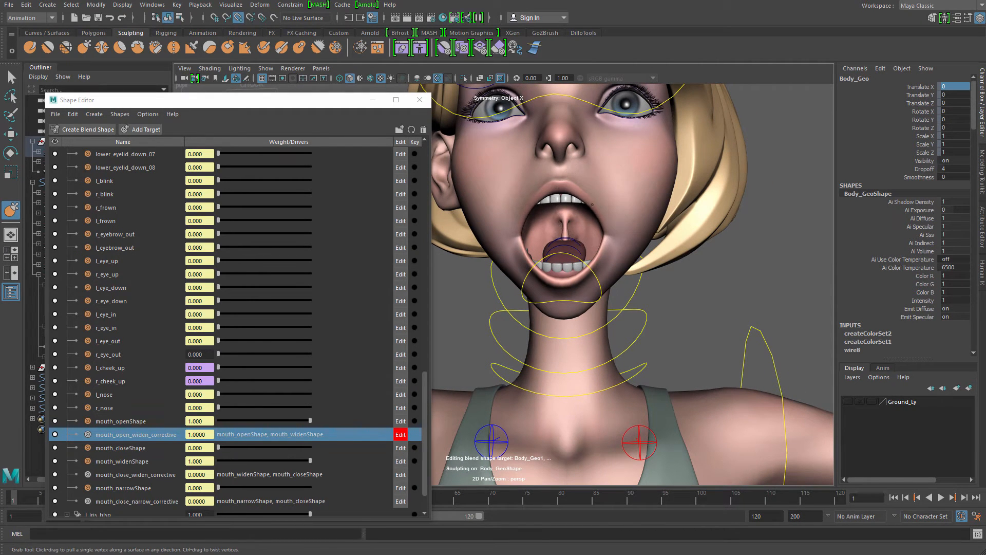
Reshape the upper lip of the open-widen pose with a resized Grab Tool brush
{"action": "scroll", "coordinate": [603, 210], "scroll_direction": "up", "scroll_amount": 8}
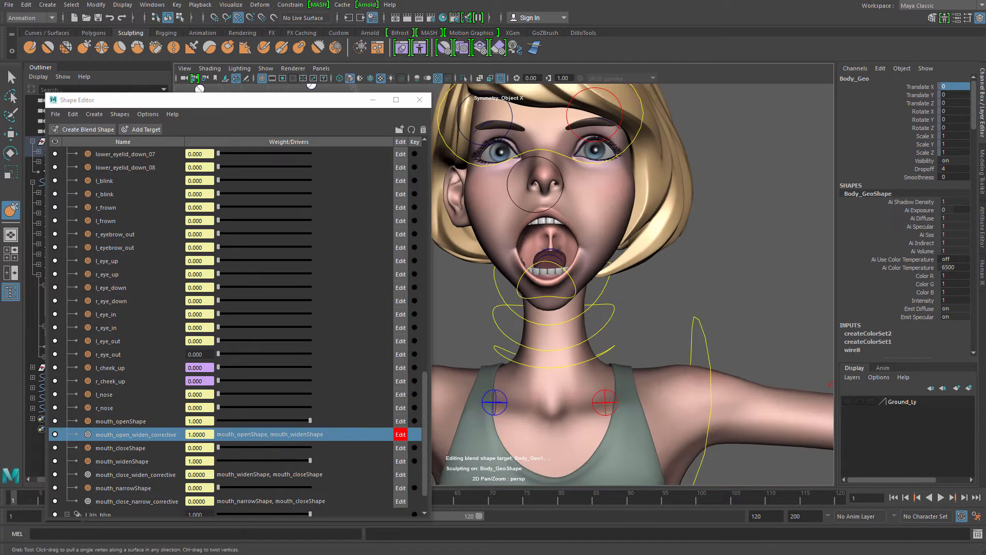
{"action": "key", "text": "b"}
{"action": "left_click_drag", "start_coordinate": [603, 164], "coordinate": [568, 164]}
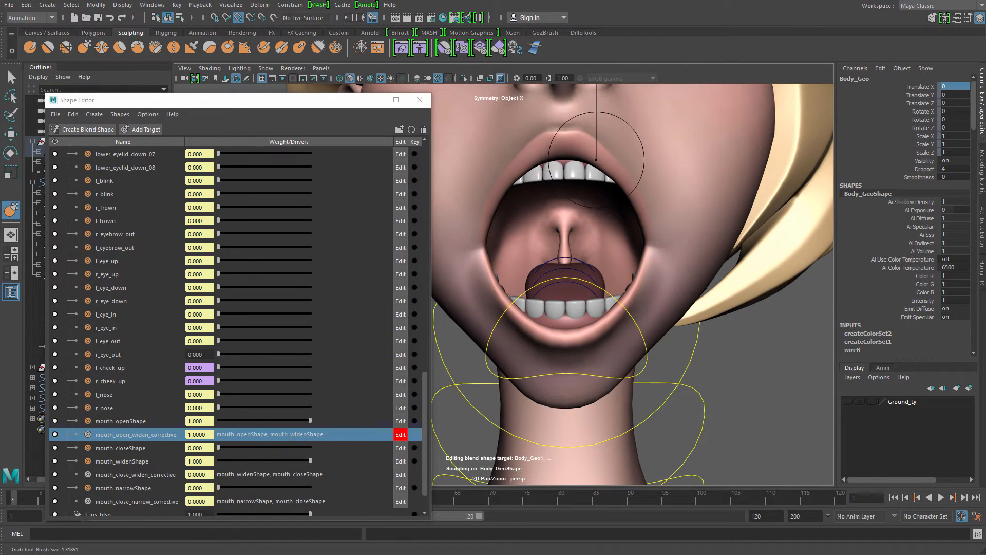
{"action": "middle_click_drag", "start_coordinate": [651, 200], "coordinate": [630, 253], "text": "alt"}
{"action": "scroll", "coordinate": [630, 253], "scroll_direction": "up", "scroll_amount": 2}
{"action": "key", "text": "b"}
{"action": "mouse_move", "coordinate": [569, 185]}
{"action": "left_mouse_down"}
{"action": "mouse_move", "coordinate": [552, 185]}
{"action": "mouse_move", "coordinate": [615, 191]}
{"action": "left_mouse_up"}
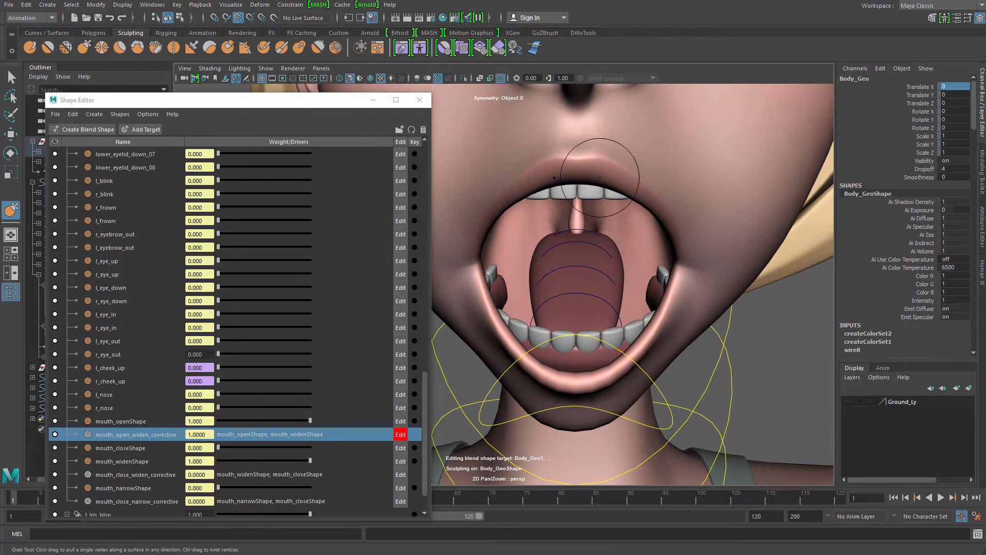
Smooth the cheek area beside the mouth corners on the mouth_open_widen_corrective target
{"action": "mouse_move", "coordinate": [642, 188]}
{"action": "left_mouse_down", "text": "alt"}
{"action": "mouse_move", "coordinate": [621, 163]}
{"action": "mouse_move", "coordinate": [649, 194]}
{"action": "left_mouse_up", "text": "alt"}
{"action": "right_click_drag", "start_coordinate": [648, 194], "coordinate": [572, 242], "text": "alt"}
{"action": "mouse_move", "coordinate": [572, 242]}
{"action": "left_mouse_down", "text": "alt"}
{"action": "mouse_move", "coordinate": [553, 244]}
{"action": "mouse_move", "coordinate": [572, 231]}
{"action": "left_mouse_up", "text": "alt"}
{"action": "right_click_drag", "start_coordinate": [637, 265], "coordinate": [628, 227], "text": "alt"}
{"action": "mouse_move", "coordinate": [627, 227]}
{"action": "left_mouse_down", "text": "alt"}
{"action": "mouse_move", "coordinate": [610, 223]}
{"action": "mouse_move", "coordinate": [639, 232]}
{"action": "left_mouse_up", "text": "alt"}
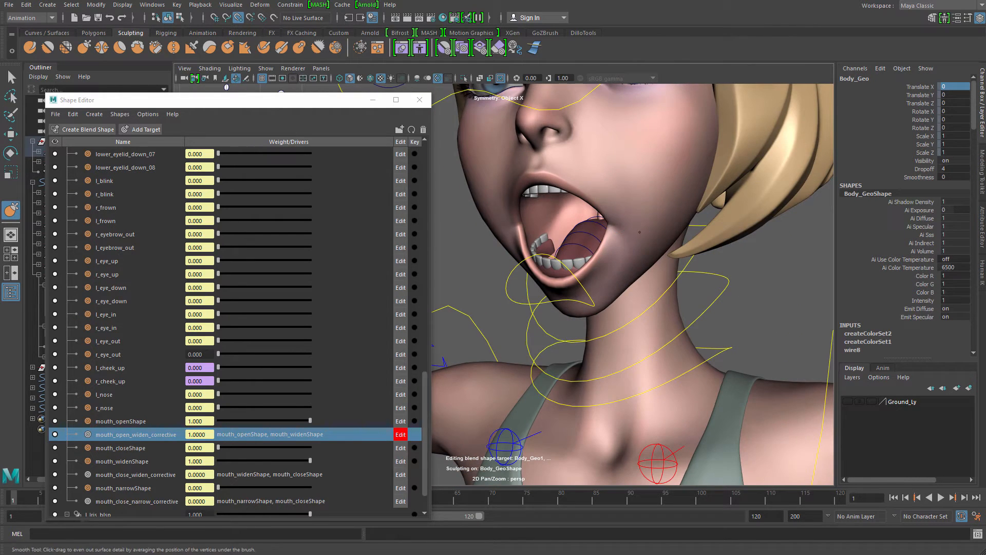
{"action": "right_click_drag", "start_coordinate": [626, 229], "coordinate": [599, 215], "text": "alt"}
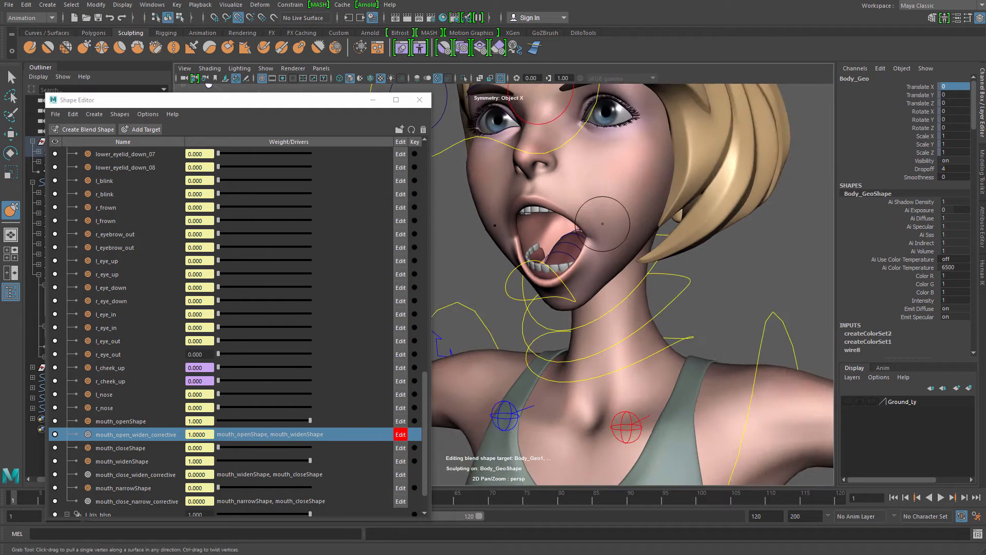
Examine the open-widen mouth shape from the side, the front and a distance
{"action": "left_click_drag", "start_coordinate": [599, 216], "coordinate": [642, 223], "text": "alt"}
{"action": "right_click_drag", "start_coordinate": [642, 222], "coordinate": [612, 242], "text": "alt"}
{"action": "left_click_drag", "start_coordinate": [612, 241], "coordinate": [602, 217], "text": "alt"}
{"action": "right_click_drag", "start_coordinate": [602, 216], "coordinate": [640, 233], "text": "alt"}
{"action": "mouse_move", "coordinate": [639, 232]}
{"action": "left_mouse_down", "text": "alt"}
{"action": "mouse_move", "coordinate": [610, 254]}
{"action": "mouse_move", "coordinate": [653, 241]}
{"action": "left_mouse_up", "text": "alt"}
{"action": "middle_click_drag", "start_coordinate": [519, 226], "coordinate": [568, 221], "text": "alt"}
{"action": "right_click_drag", "start_coordinate": [555, 226], "coordinate": [582, 238], "text": "alt"}
{"action": "left_click_drag", "start_coordinate": [582, 238], "coordinate": [558, 250], "text": "alt"}
Leave the sculpting brush and delete the createColorSet2 and createColorSet1 nodes from the body mesh's inputs
{"action": "key", "text": "q"}
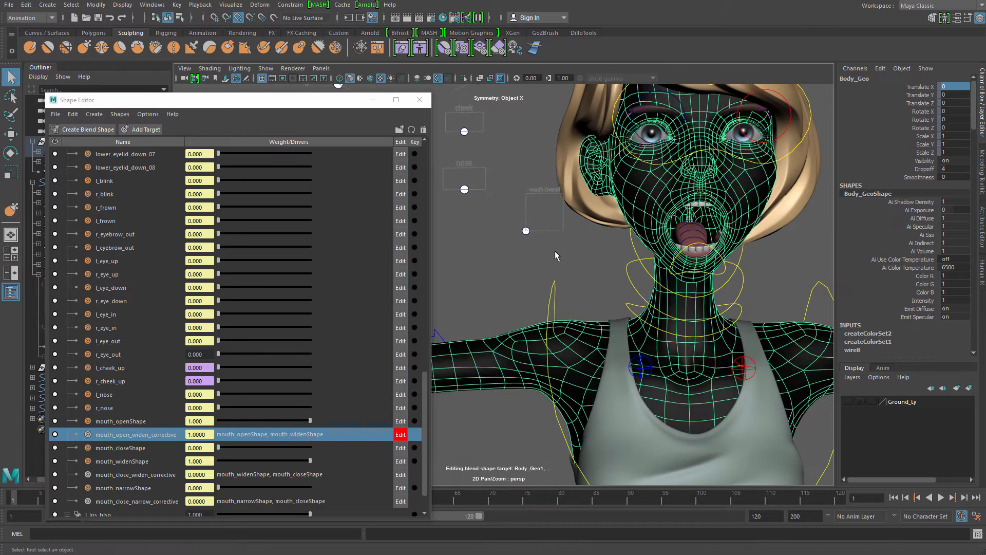
{"action": "left_click", "coordinate": [526, 232]}
{"action": "left_click", "coordinate": [754, 214]}
{"action": "left_click", "coordinate": [880, 332]}
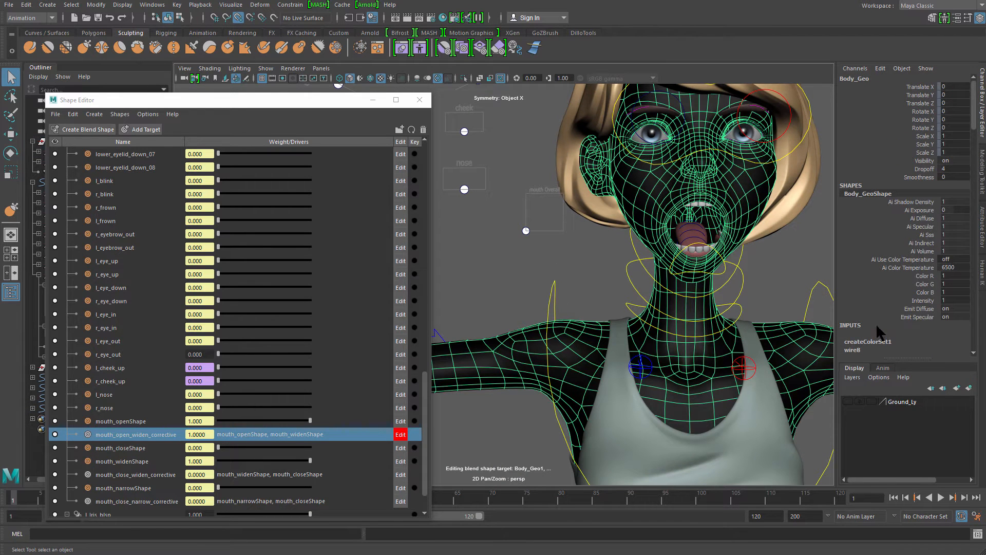
{"action": "left_click", "coordinate": [879, 69]}
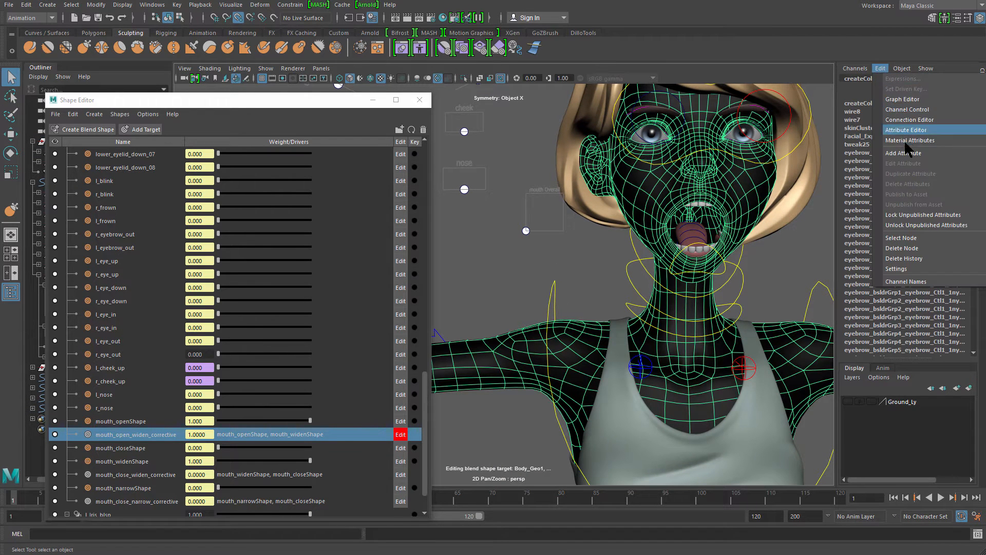
{"action": "left_click", "coordinate": [930, 247]}
{"action": "left_click", "coordinate": [881, 78]}
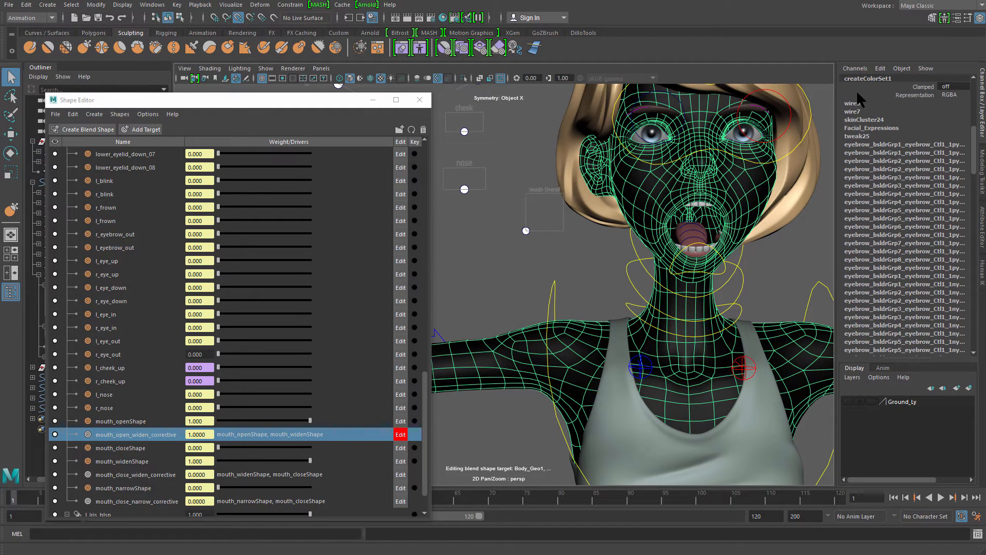
Deselect the body mesh and examine the open-widen mouth shape from several angles
{"action": "middle_click_drag", "start_coordinate": [723, 190], "coordinate": [692, 220], "text": "alt"}
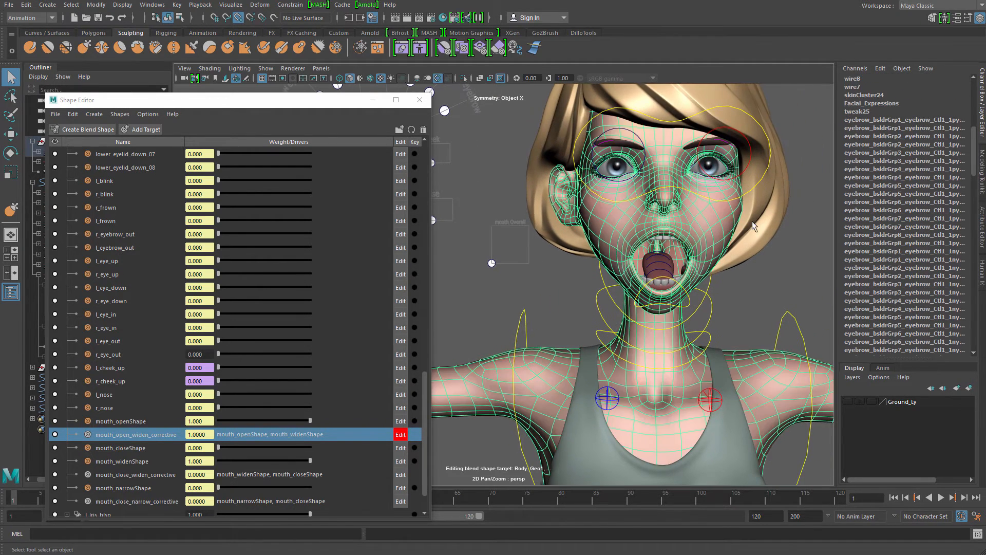
{"action": "middle_click_drag", "start_coordinate": [753, 226], "coordinate": [723, 218], "text": "alt"}
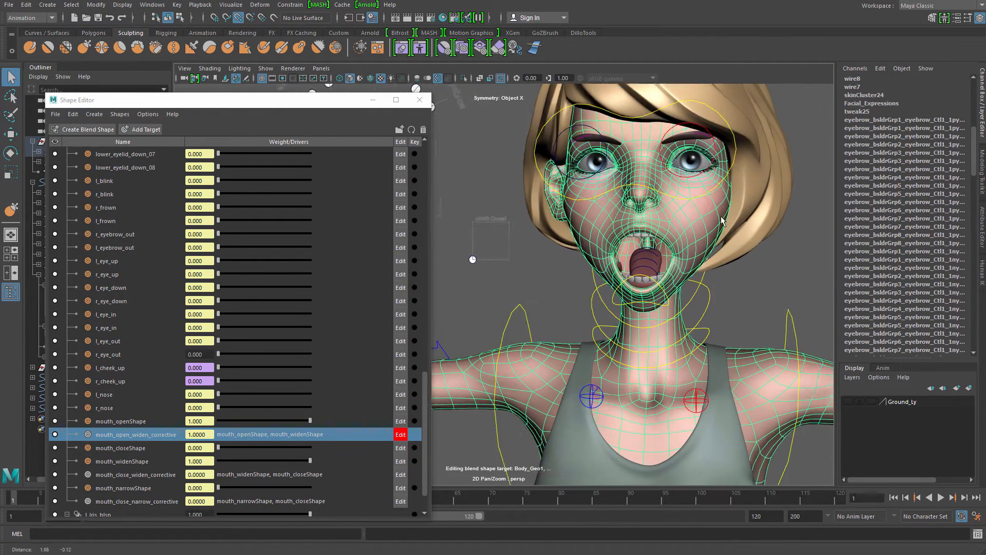
{"action": "right_click_drag", "start_coordinate": [722, 217], "coordinate": [760, 236], "text": "alt"}
{"action": "left_click_drag", "start_coordinate": [760, 237], "coordinate": [734, 226], "text": "alt"}
{"action": "left_click", "coordinate": [776, 273]}
{"action": "left_click_drag", "start_coordinate": [774, 273], "coordinate": [744, 257], "text": "alt"}
{"action": "right_click_drag", "start_coordinate": [693, 236], "coordinate": [719, 241], "text": "alt"}
{"action": "left_click_drag", "start_coordinate": [718, 238], "coordinate": [723, 245], "text": "alt"}
{"action": "left_click", "coordinate": [724, 243]}
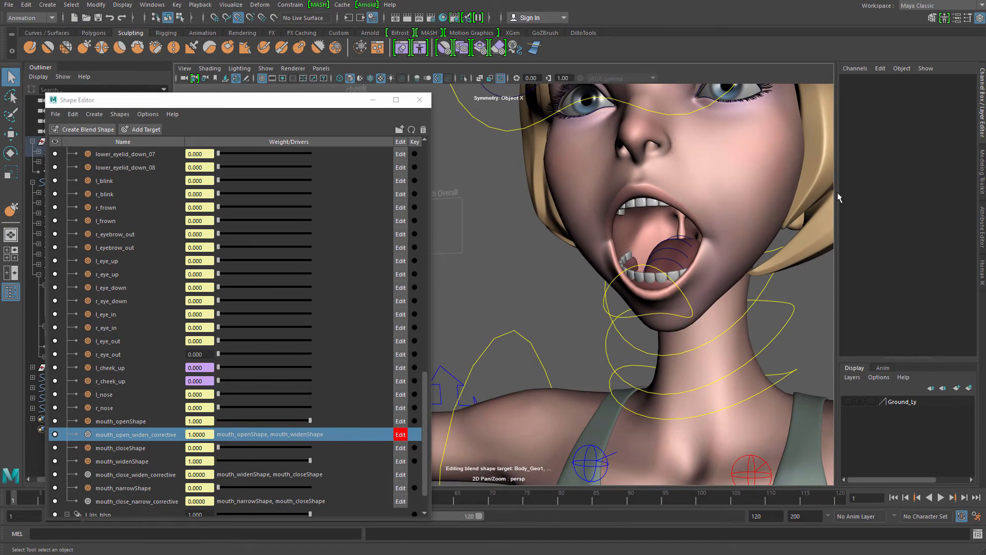
Reselect the body mesh and sculpt the cheek area around the mouth corner with a resized Sculpt Tool brush
{"action": "middle_click_drag", "start_coordinate": [755, 258], "coordinate": [639, 264], "text": "alt"}
{"action": "right_click_drag", "start_coordinate": [638, 264], "coordinate": [715, 269], "text": "alt"}
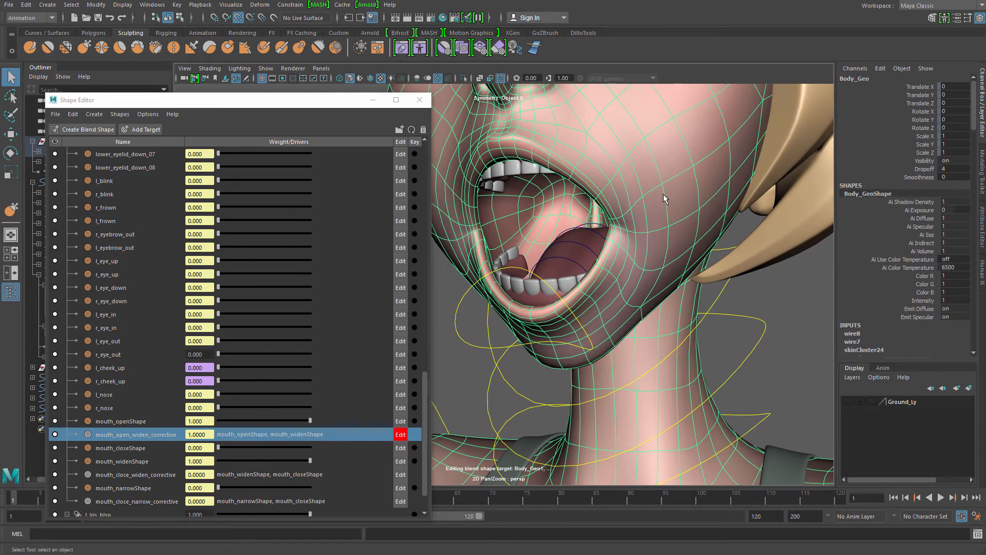
{"action": "right_click", "coordinate": [663, 195], "text": "shift"}
{"action": "right_click_drag", "start_coordinate": [649, 189], "coordinate": [598, 170], "text": "shift"}
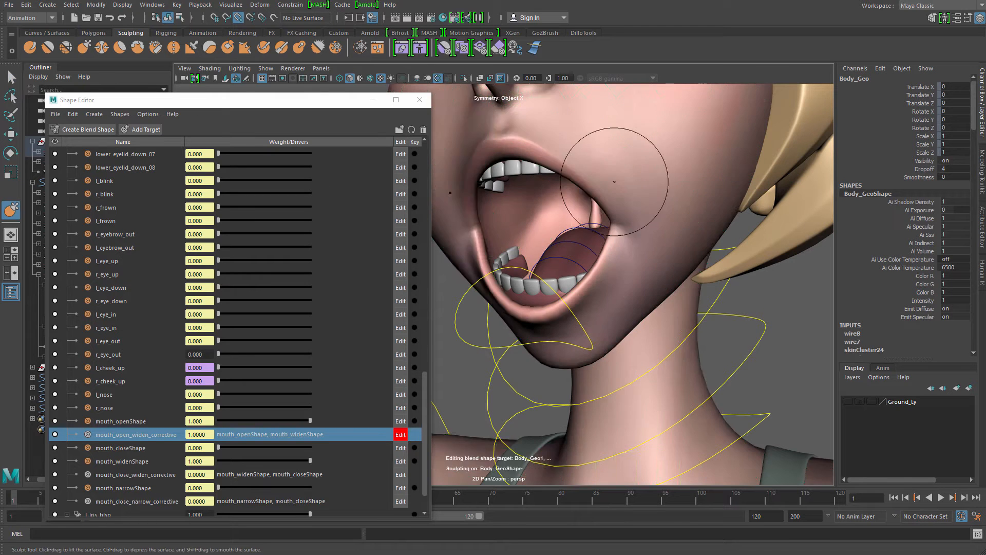
{"action": "middle_click_drag", "start_coordinate": [618, 185], "coordinate": [569, 186], "text": "alt"}
{"action": "right_click_drag", "start_coordinate": [569, 186], "coordinate": [618, 209], "text": "alt"}
{"action": "key", "text": "b"}
{"action": "mouse_move", "coordinate": [611, 199]}
{"action": "left_mouse_down"}
{"action": "mouse_move", "coordinate": [598, 201]}
{"action": "mouse_move", "coordinate": [595, 218]}
{"action": "mouse_move", "coordinate": [590, 206]}
{"action": "mouse_move", "coordinate": [597, 238]}
{"action": "mouse_move", "coordinate": [700, 255]}
{"action": "mouse_move", "coordinate": [680, 218]}
{"action": "mouse_move", "coordinate": [624, 245]}
{"action": "mouse_move", "coordinate": [653, 253]}
{"action": "left_mouse_up"}
{"action": "scroll", "coordinate": [585, 211], "scroll_direction": "down", "scroll_amount": 3}
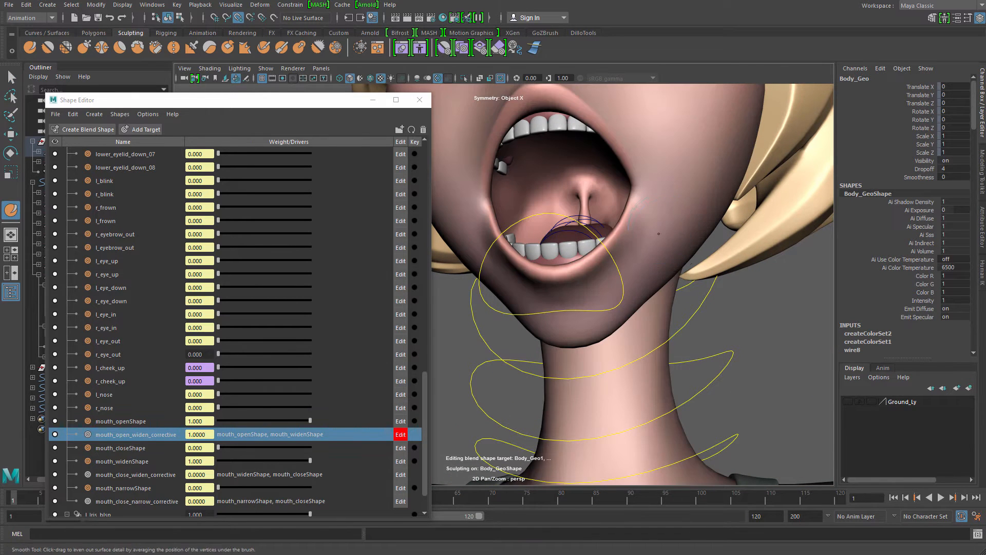
Undo the last sculpt stroke and adjust the skin just outside the mouth corners with the Grab Tool
{"action": "scroll", "coordinate": [655, 255], "scroll_direction": "down", "scroll_amount": 4}
{"action": "scroll", "coordinate": [655, 256], "scroll_direction": "down", "scroll_amount": 1}
{"action": "mouse_move", "coordinate": [655, 255]}
{"action": "left_mouse_down", "text": "alt"}
{"action": "mouse_move", "coordinate": [645, 268]}
{"action": "mouse_move", "coordinate": [616, 247]}
{"action": "mouse_move", "coordinate": [638, 234]}
{"action": "mouse_move", "coordinate": [623, 228]}
{"action": "left_mouse_up", "text": "alt"}
{"action": "scroll", "coordinate": [637, 246], "scroll_direction": "up", "scroll_amount": 4}
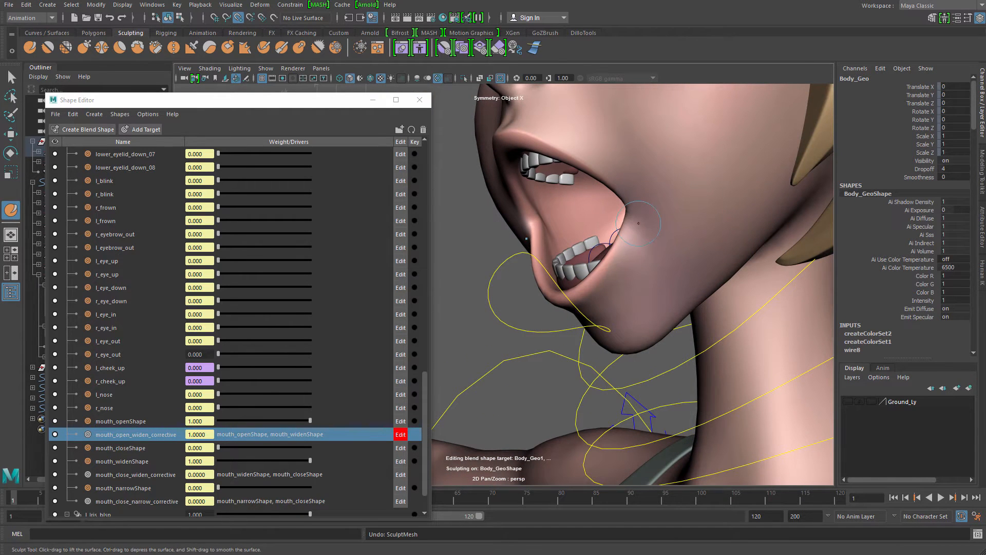
{"action": "right_click_drag", "start_coordinate": [638, 224], "coordinate": [639, 199], "text": "shift"}
{"action": "mouse_move", "coordinate": [637, 235]}
{"action": "left_mouse_down", "text": "alt"}
{"action": "mouse_move", "coordinate": [615, 221]}
{"action": "mouse_move", "coordinate": [695, 260]}
{"action": "left_mouse_up", "text": "alt"}
{"action": "scroll", "coordinate": [666, 270], "scroll_direction": "up", "scroll_amount": 2}
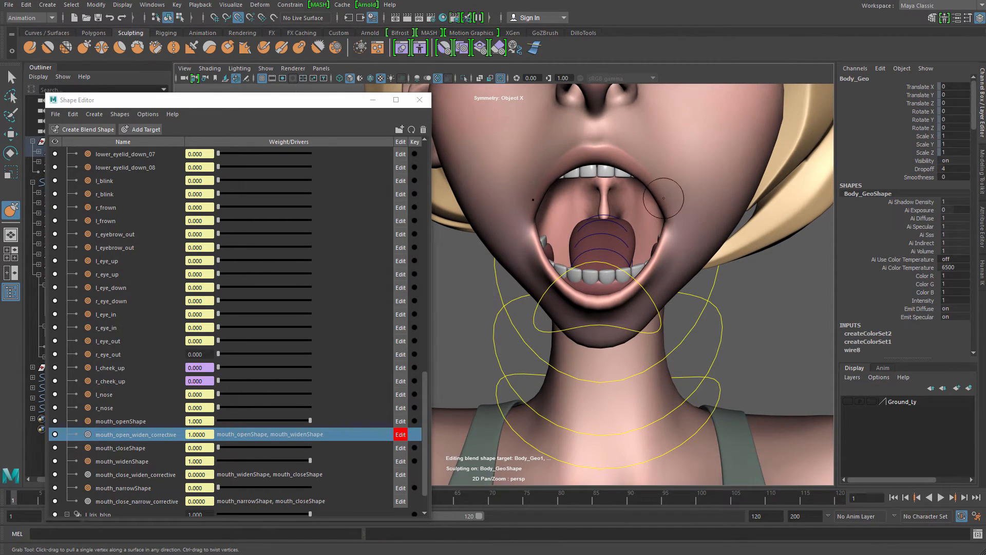
Refine the mouth corners and the upper lip's curve with a small Grab Tool brush
{"action": "left_click_drag", "start_coordinate": [680, 218], "coordinate": [663, 202], "text": "alt"}
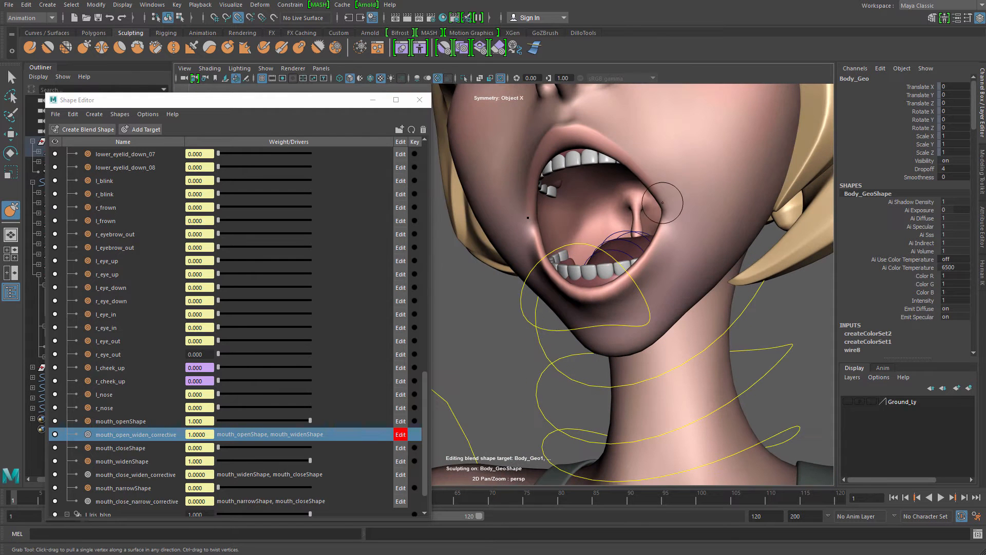
{"action": "left_click_drag", "start_coordinate": [639, 160], "coordinate": [631, 215], "text": "alt"}
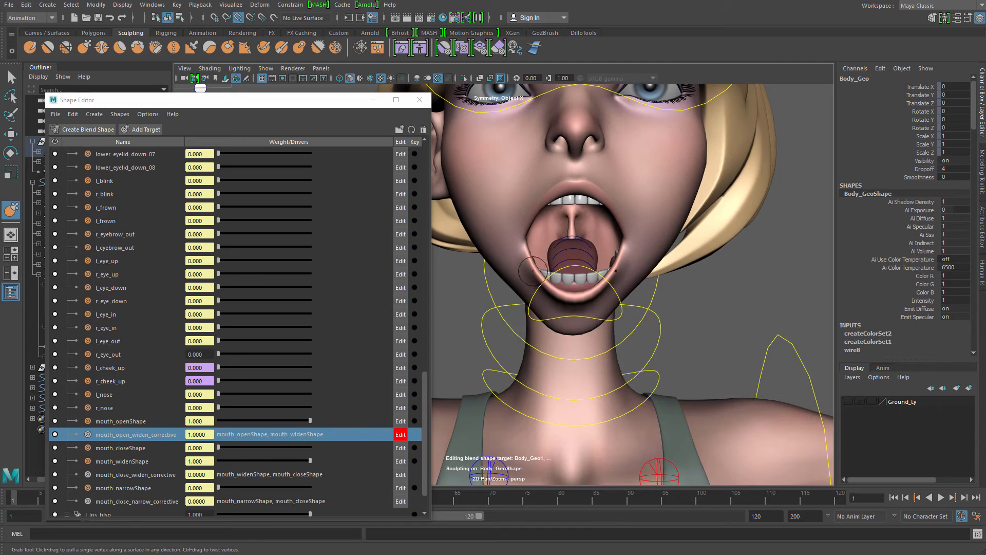
{"action": "mouse_move", "coordinate": [533, 271]}
{"action": "left_mouse_down", "text": "alt"}
{"action": "mouse_move", "coordinate": [623, 214]}
{"action": "mouse_move", "coordinate": [648, 280]}
{"action": "mouse_move", "coordinate": [572, 296]}
{"action": "mouse_move", "coordinate": [629, 316]}
{"action": "mouse_move", "coordinate": [609, 259]}
{"action": "mouse_move", "coordinate": [596, 268]}
{"action": "mouse_move", "coordinate": [686, 288]}
{"action": "mouse_move", "coordinate": [699, 270]}
{"action": "mouse_move", "coordinate": [666, 250]}
{"action": "mouse_move", "coordinate": [682, 209]}
{"action": "mouse_move", "coordinate": [624, 168]}
{"action": "mouse_move", "coordinate": [673, 201]}
{"action": "left_mouse_up", "text": "alt"}
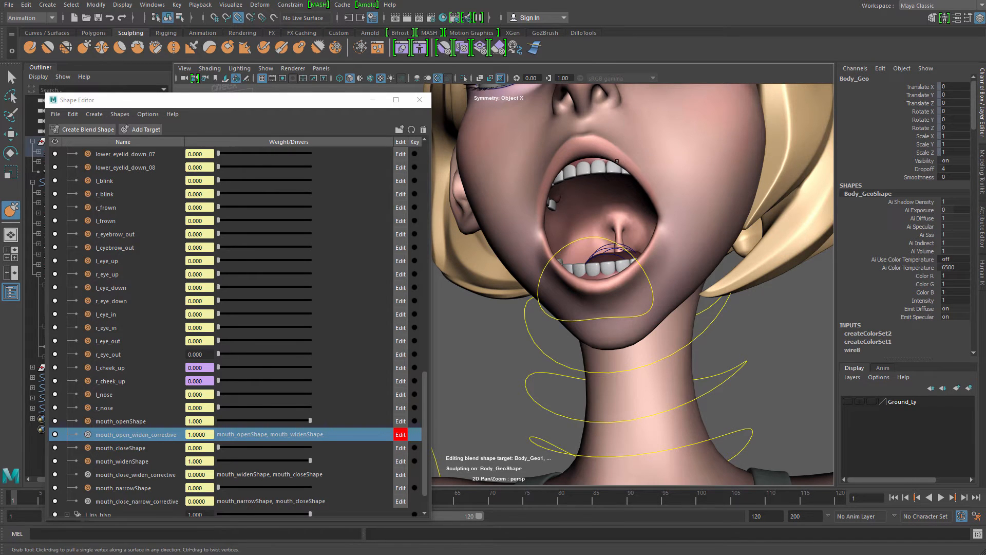
{"action": "left_click_drag", "start_coordinate": [641, 183], "coordinate": [659, 172], "text": "alt"}
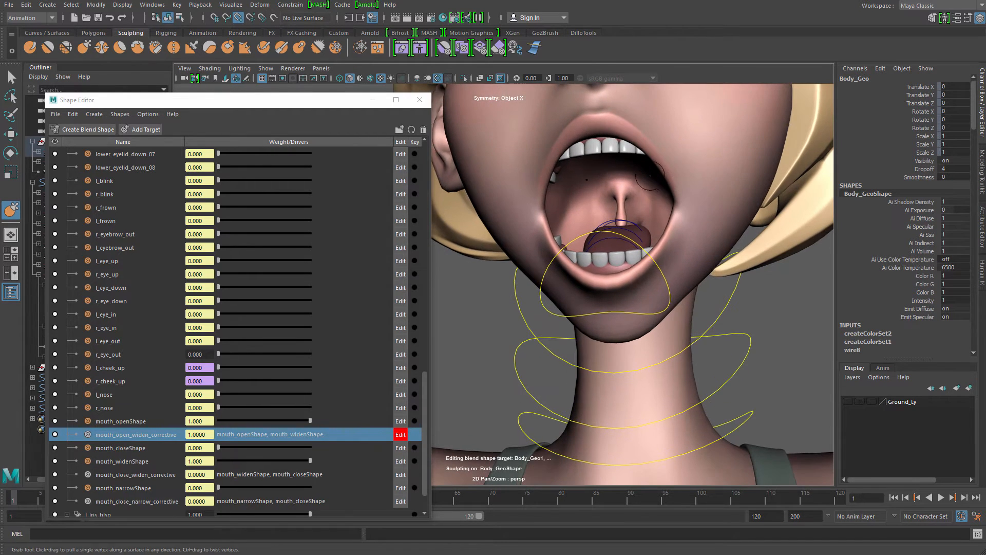
Pull the mouth corner and adjoining cheek into shape from three-quarter and side views with the Grab Tool
{"action": "right_click_drag", "start_coordinate": [665, 171], "coordinate": [646, 202], "text": "alt"}
{"action": "middle_click_drag", "start_coordinate": [647, 202], "coordinate": [641, 240], "text": "alt"}
{"action": "left_click_drag", "start_coordinate": [641, 240], "coordinate": [562, 226], "text": "alt"}
{"action": "right_click_drag", "start_coordinate": [563, 226], "coordinate": [553, 221], "text": "alt"}
{"action": "left_click_drag", "start_coordinate": [553, 221], "coordinate": [601, 257], "text": "alt"}
{"action": "right_click_drag", "start_coordinate": [601, 257], "coordinate": [652, 234], "text": "alt"}
{"action": "middle_click_drag", "start_coordinate": [652, 233], "coordinate": [618, 252], "text": "alt"}
{"action": "mouse_move", "coordinate": [598, 262]}
{"action": "left_mouse_down", "text": "alt"}
{"action": "mouse_move", "coordinate": [583, 222]}
{"action": "mouse_move", "coordinate": [674, 250]}
{"action": "mouse_move", "coordinate": [647, 248]}
{"action": "left_mouse_up", "text": "alt"}
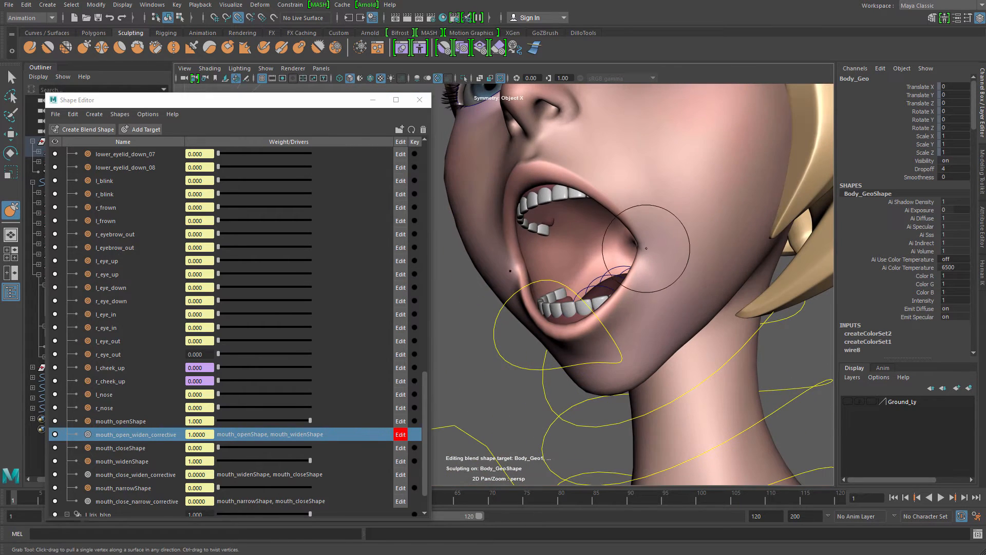
{"action": "left_click_drag", "start_coordinate": [633, 252], "coordinate": [609, 251], "text": "alt"}
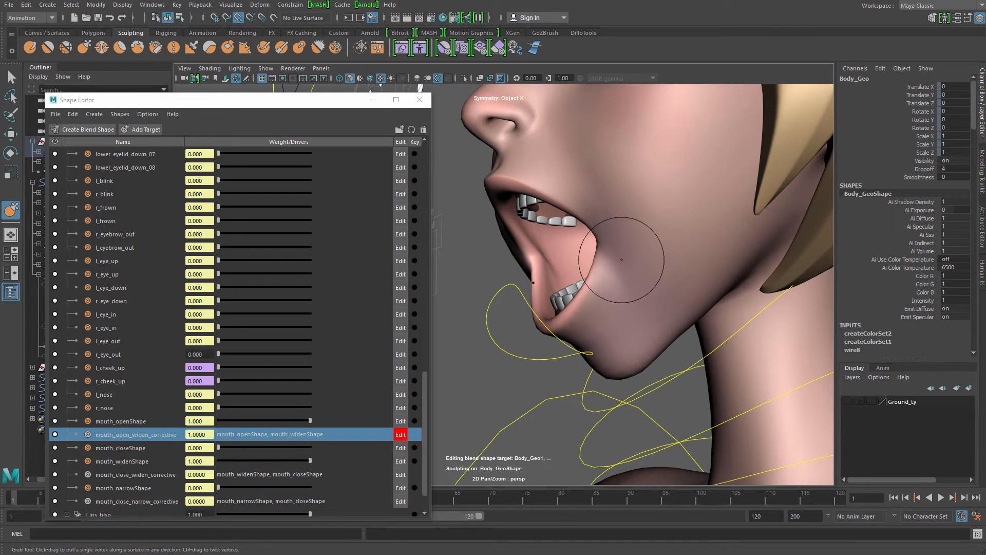
Adjust the side of the lower lip near the mouth corner with the Grab Tool
{"action": "mouse_move", "coordinate": [638, 273]}
{"action": "left_mouse_down", "text": "alt"}
{"action": "mouse_move", "coordinate": [661, 298]}
{"action": "mouse_move", "coordinate": [683, 300]}
{"action": "mouse_move", "coordinate": [640, 288]}
{"action": "left_mouse_up", "text": "alt"}
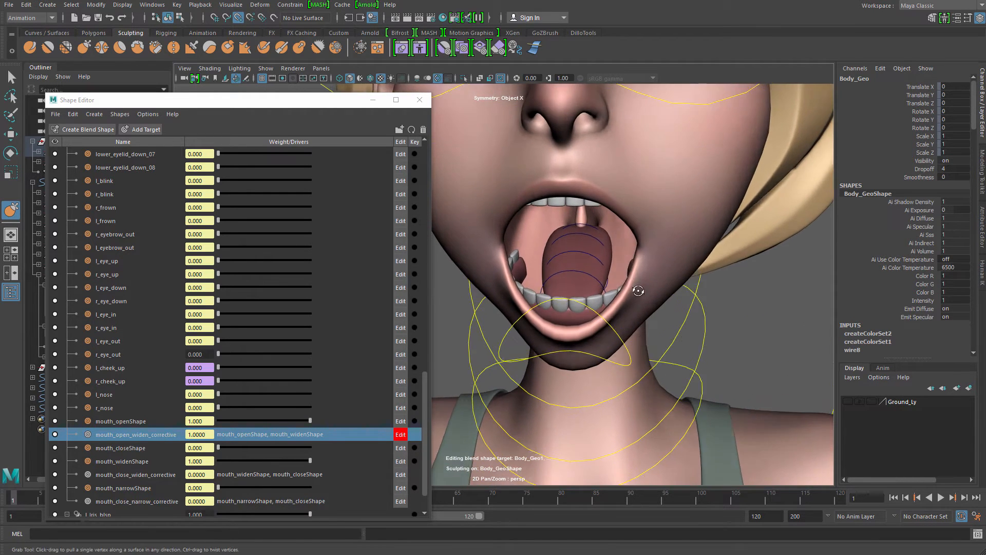
{"action": "right_click_drag", "start_coordinate": [640, 288], "coordinate": [680, 300], "text": "alt"}
{"action": "left_click_drag", "start_coordinate": [681, 299], "coordinate": [701, 310], "text": "alt"}
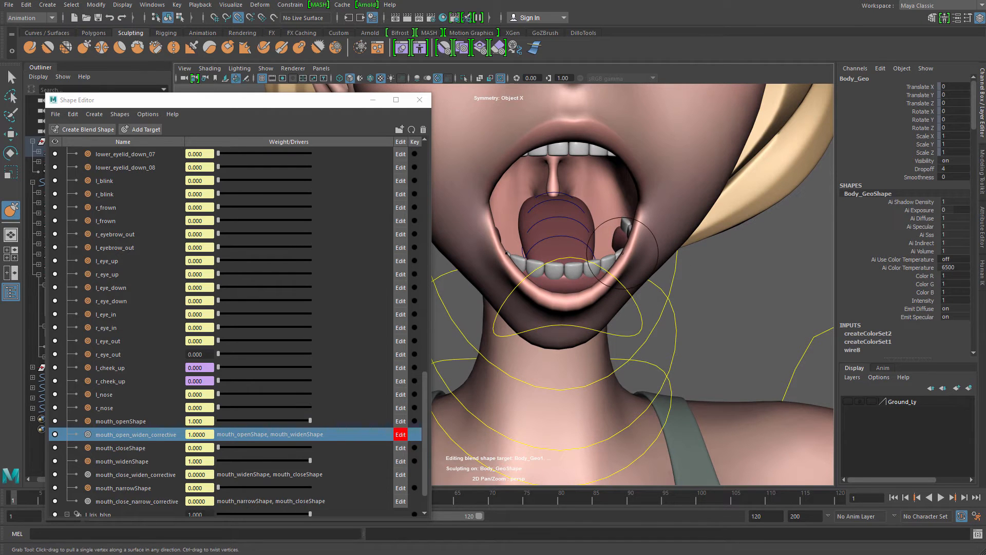
{"action": "mouse_move", "coordinate": [623, 248]}
{"action": "left_mouse_down"}
{"action": "mouse_move", "coordinate": [622, 273]}
{"action": "mouse_move", "coordinate": [625, 262]}
{"action": "left_mouse_up"}
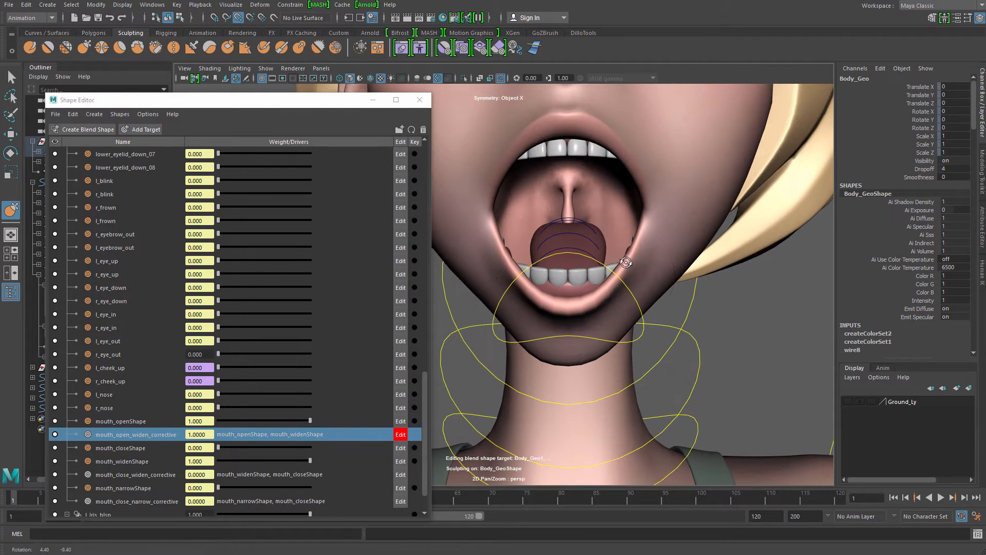
Smooth the area beside the lower lip and check the open-widen mouth shape from several angles
{"action": "key", "text": "shift"}
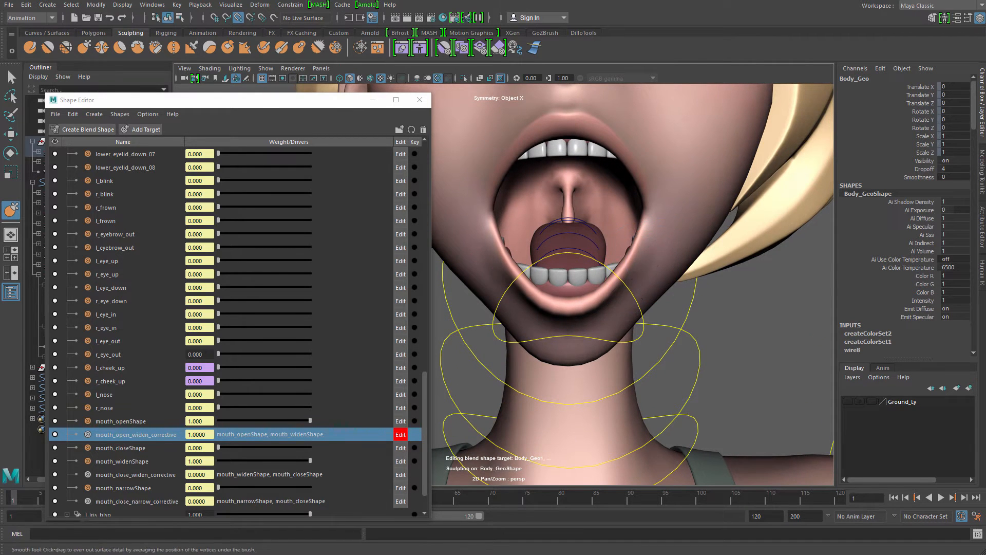
{"action": "right_click_drag", "start_coordinate": [642, 299], "coordinate": [590, 300], "text": "alt"}
{"action": "left_click_drag", "start_coordinate": [591, 300], "coordinate": [548, 318], "text": "alt"}
{"action": "right_click_drag", "start_coordinate": [547, 319], "coordinate": [611, 313], "text": "alt"}
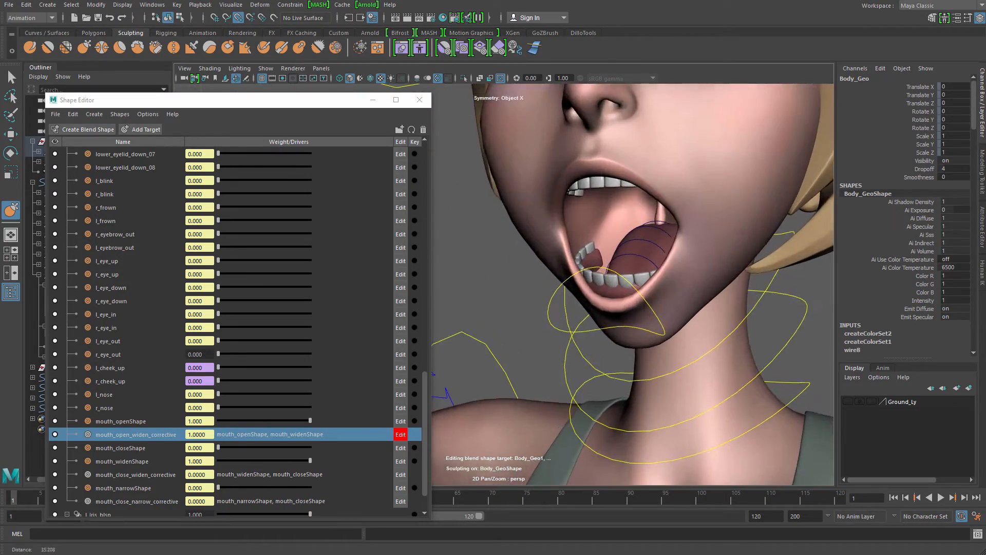
{"action": "left_click_drag", "start_coordinate": [611, 303], "coordinate": [658, 286], "text": "alt"}
{"action": "right_click_drag", "start_coordinate": [658, 286], "coordinate": [572, 286], "text": "alt"}
{"action": "left_click_drag", "start_coordinate": [573, 286], "coordinate": [628, 272], "text": "alt"}
{"action": "right_click_drag", "start_coordinate": [628, 272], "coordinate": [524, 281], "text": "alt"}
{"action": "middle_click_drag", "start_coordinate": [459, 286], "coordinate": [577, 261], "text": "alt"}
Leave sculpting and delete the createColorSet2 and createColorSet1 nodes from the body mesh's history
{"action": "key", "text": "q"}
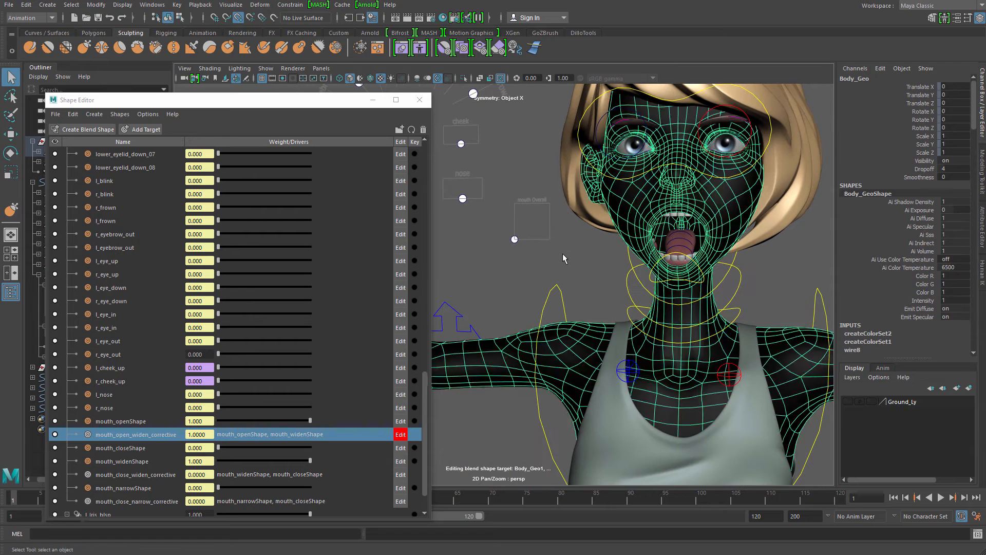
{"action": "left_click", "coordinate": [563, 257]}
{"action": "left_click", "coordinate": [620, 258]}
{"action": "left_click", "coordinate": [859, 335]}
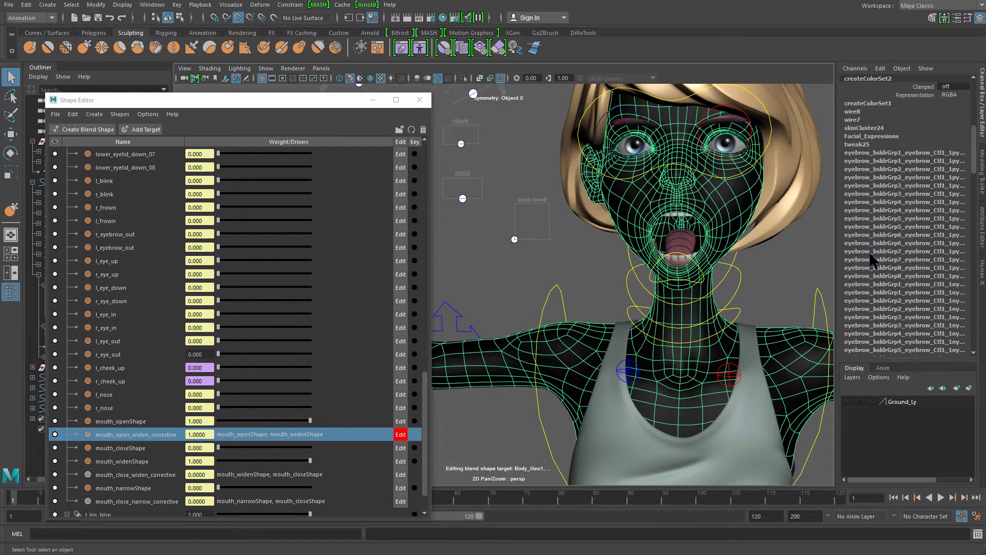
{"action": "right_click", "coordinate": [877, 85]}
{"action": "left_click", "coordinate": [910, 253]}
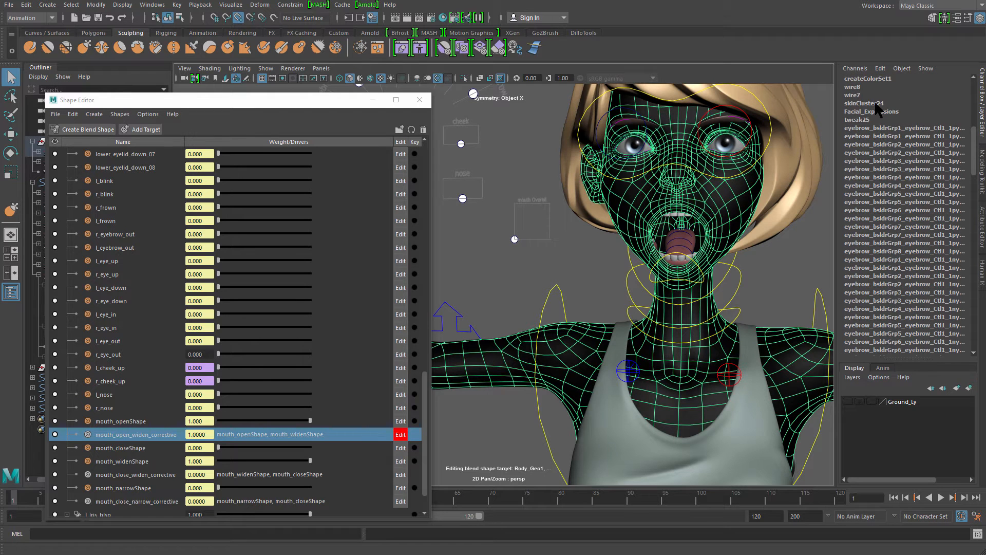
{"action": "left_click", "coordinate": [881, 78]}
{"action": "left_click", "coordinate": [880, 69]}
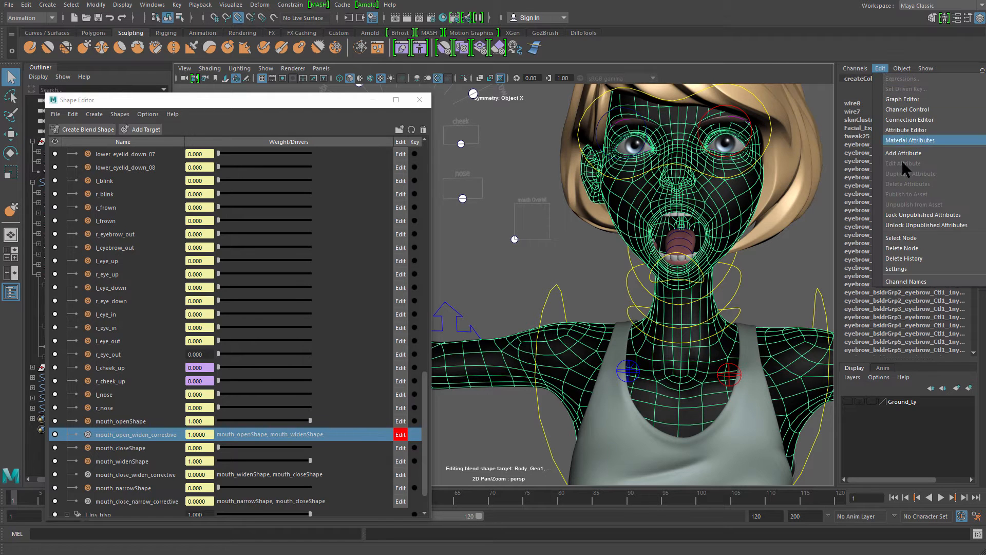
{"action": "left_click", "coordinate": [919, 249]}
Test the mouth poses by moving the mouth Overall control, and reset its Translate X and Translate Y to 0
{"action": "mouse_move", "coordinate": [692, 268]}
{"action": "middle_mouse_down", "text": "alt"}
{"action": "mouse_move", "coordinate": [679, 280]}
{"action": "mouse_move", "coordinate": [686, 280]}
{"action": "middle_mouse_up", "text": "alt"}
{"action": "left_click", "coordinate": [591, 262]}
{"action": "scroll", "coordinate": [568, 262], "scroll_direction": "up", "scroll_amount": 3}
{"action": "middle_click_drag", "start_coordinate": [568, 261], "coordinate": [531, 247], "text": "alt"}
{"action": "left_click", "coordinate": [521, 241]}
{"action": "key", "text": "w"}
{"action": "left_click_drag", "start_coordinate": [494, 207], "coordinate": [543, 243]}
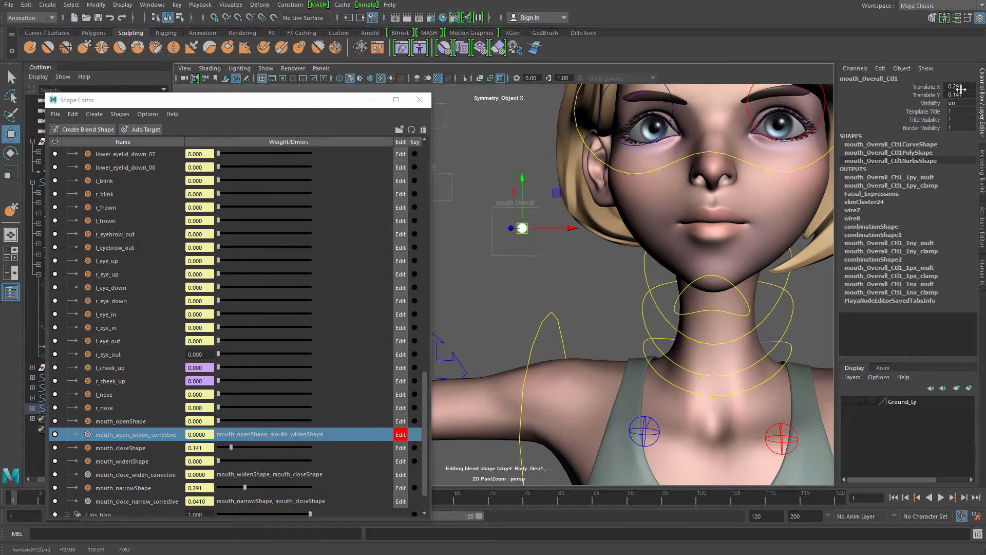
{"action": "left_click_drag", "start_coordinate": [961, 89], "coordinate": [960, 95]}
{"action": "key", "text": "Return"}
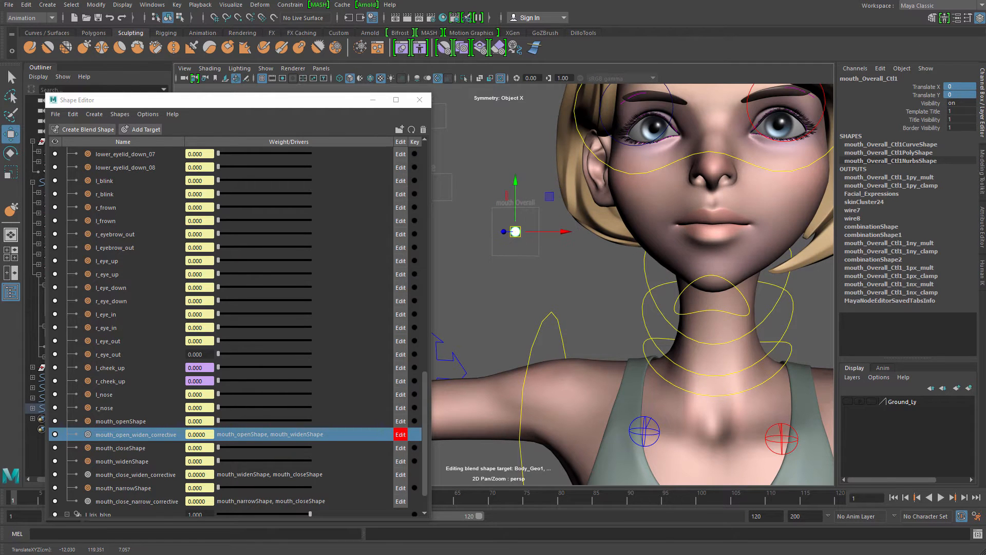
Move the Shape Editor aside to clear the face controls, and try to launch the boSliders tool
{"action": "right_click_drag", "start_coordinate": [647, 266], "coordinate": [571, 231], "text": "alt"}
{"action": "middle_click_drag", "start_coordinate": [570, 231], "coordinate": [583, 198], "text": "alt"}
{"action": "left_click_drag", "start_coordinate": [354, 102], "coordinate": [296, 87]}
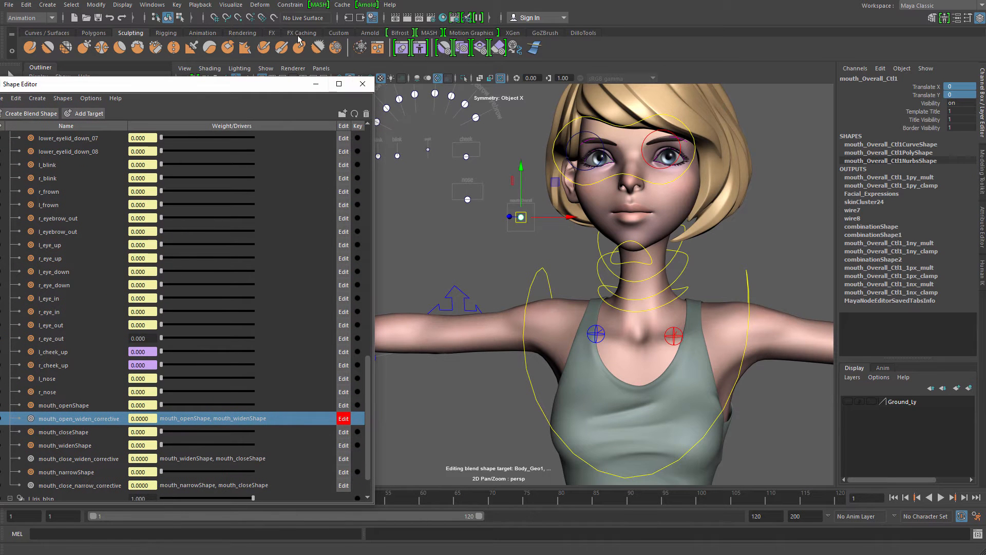
{"action": "left_click", "coordinate": [583, 33]}
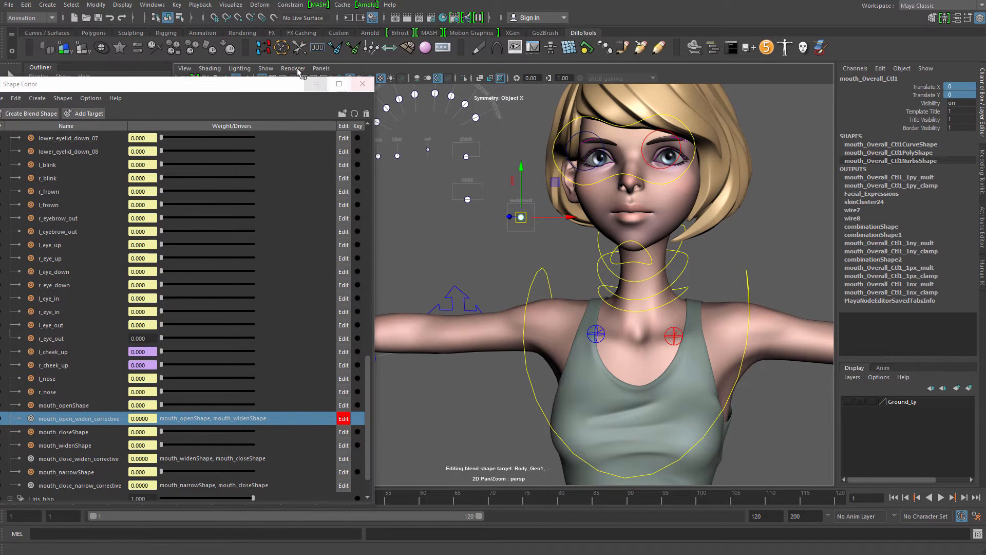
{"action": "left_click", "coordinate": [380, 53]}
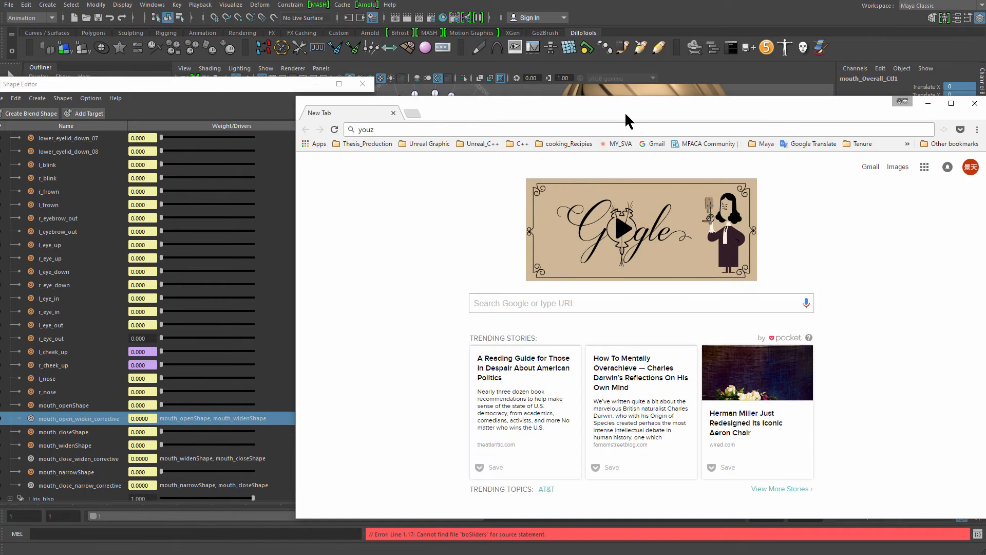
{"action": "left_click_drag", "start_coordinate": [626, 114], "coordinate": [985, 105]}
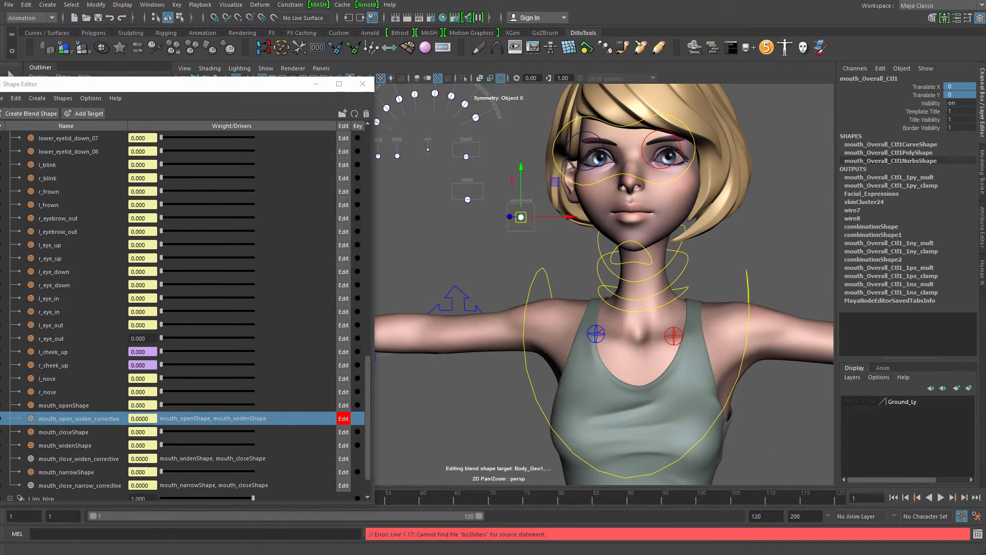
Run the Python lines import dilloTools and dilloTools.init() in the Script Editor, and minimize it
{"action": "left_click", "coordinate": [978, 534]}
{"action": "left_click_drag", "start_coordinate": [351, 157], "coordinate": [615, 94]}
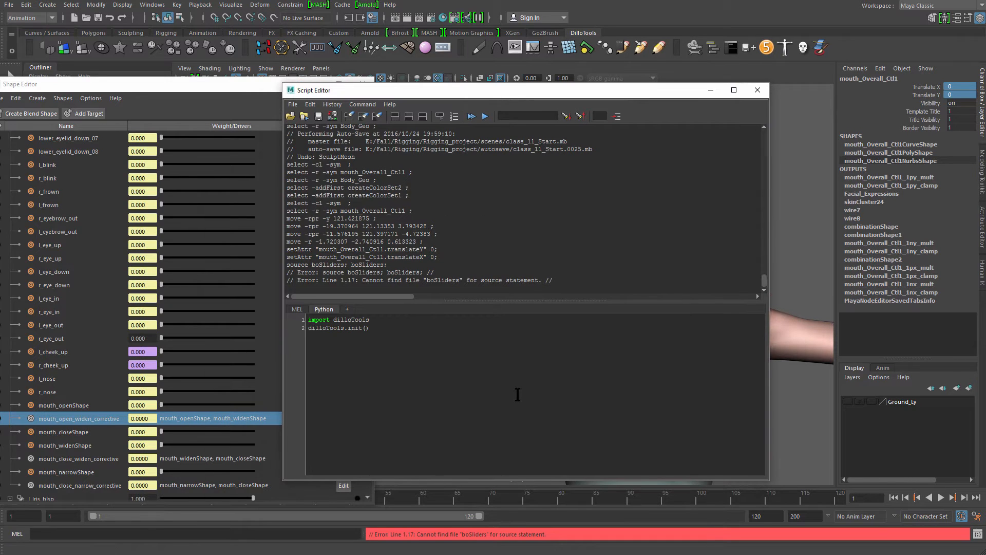
{"action": "key", "text": "ctrl+a"}
{"action": "key", "text": "ctrl+Return"}
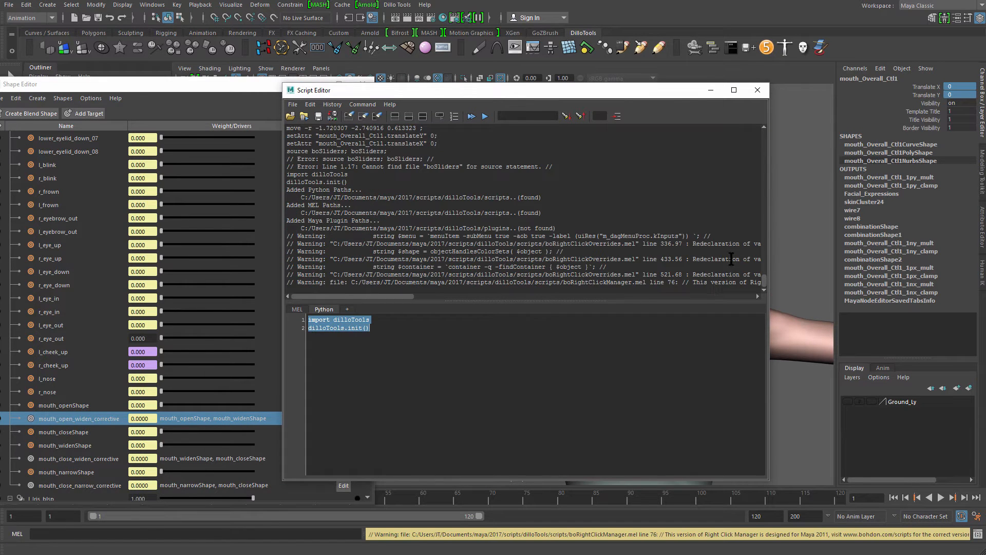
{"action": "left_click", "coordinate": [712, 91]}
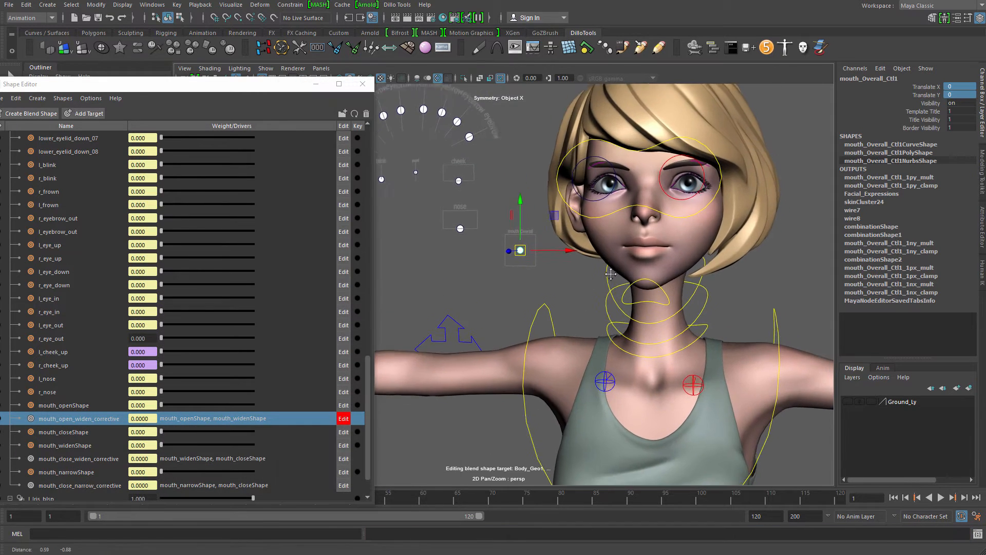
Turn off edit mode for the mouth_open_widen_corrective target in the Shape Editor
{"action": "left_click_drag", "start_coordinate": [367, 395], "coordinate": [369, 426]}
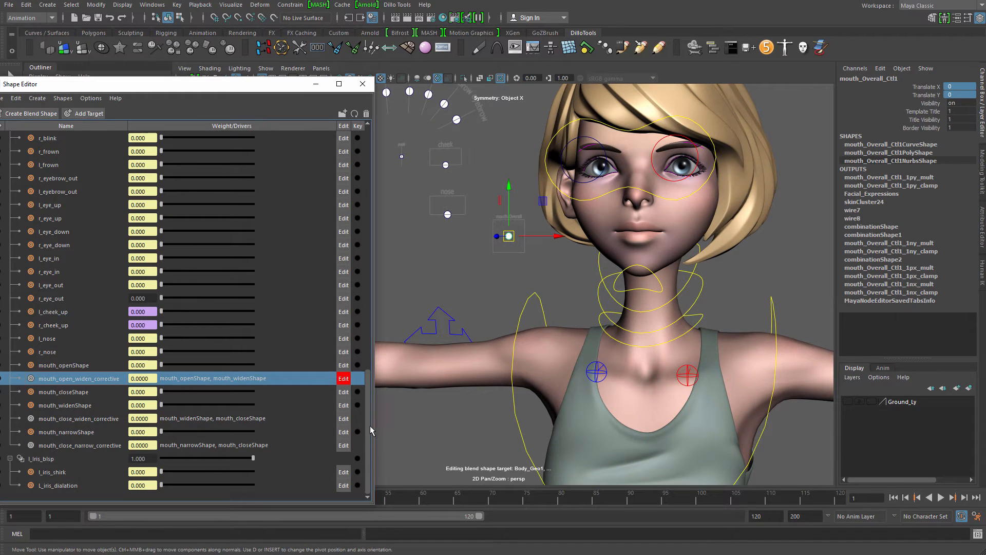
{"action": "left_click", "coordinate": [344, 380]}
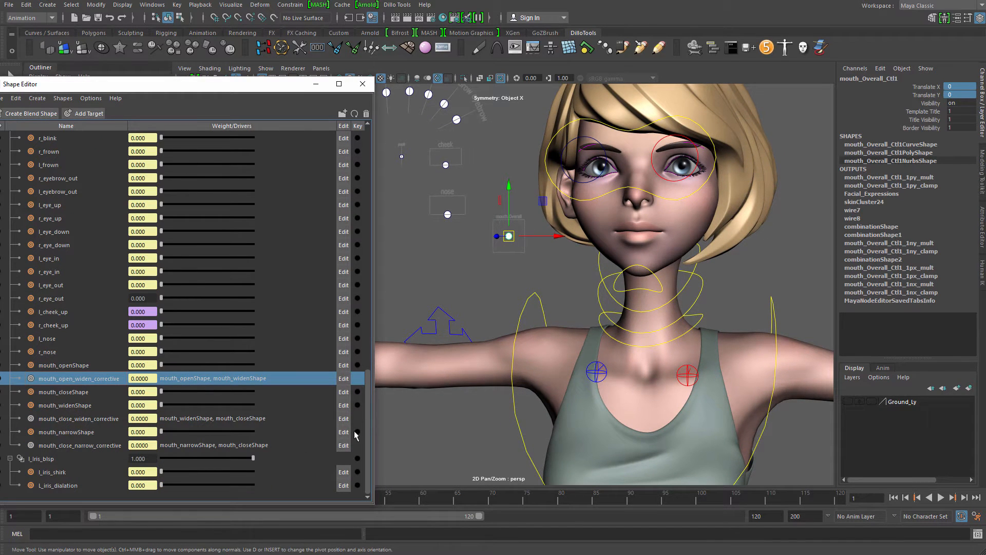
{"action": "middle_click_drag", "start_coordinate": [711, 328], "coordinate": [691, 338], "text": "alt"}
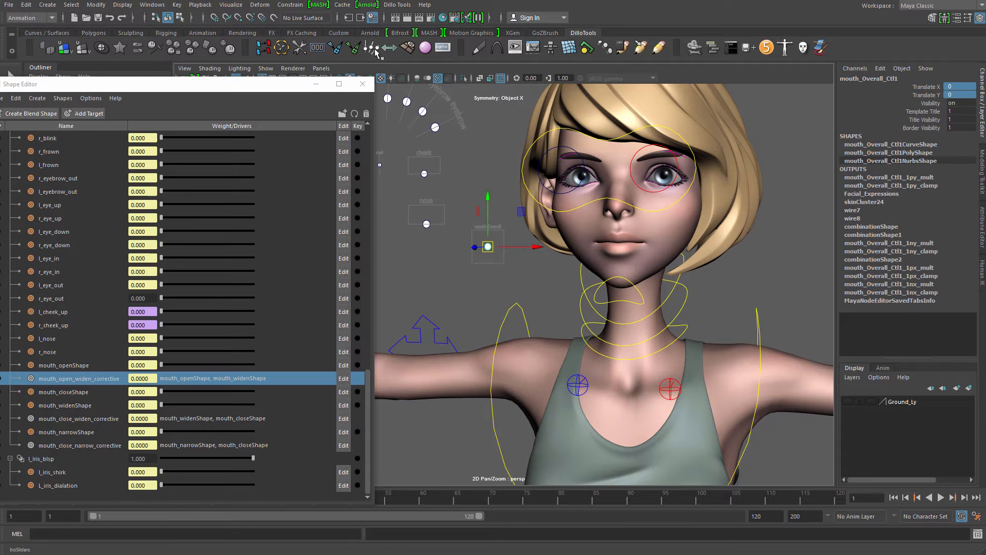
Launch boSliders and create a new slider titled L_Mouth_Emo
{"action": "left_click", "coordinate": [370, 49]}
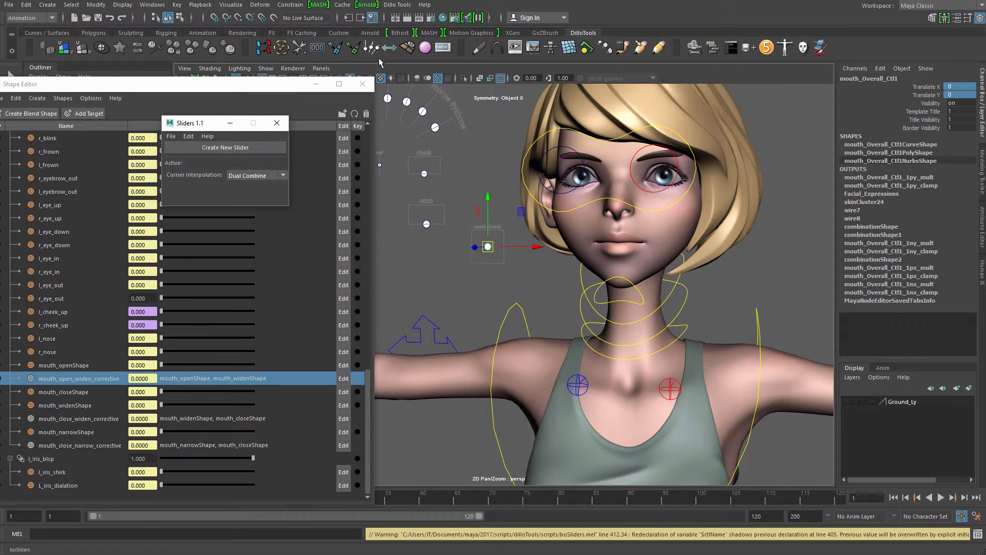
{"action": "left_click", "coordinate": [225, 147]}
{"action": "left_click_drag", "start_coordinate": [507, 240], "coordinate": [516, 286]}
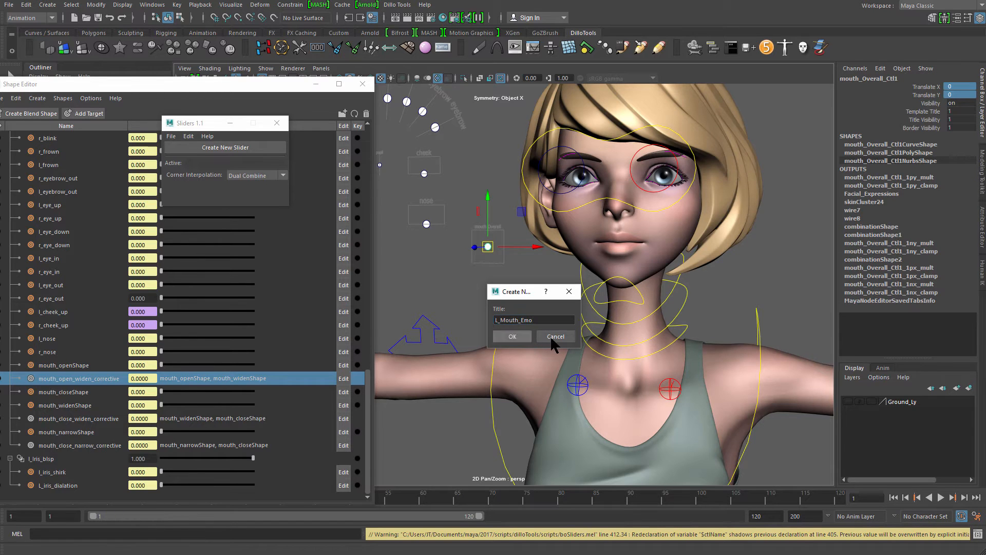
{"action": "key", "text": "Return"}
Move the L Mouth Emo slider from the feet up beside the mouth Overall control, at about X -15.9, Y 119
{"action": "scroll", "coordinate": [565, 355], "scroll_direction": "down", "scroll_amount": 10}
{"action": "middle_click_drag", "start_coordinate": [577, 381], "coordinate": [566, 340], "text": "alt"}
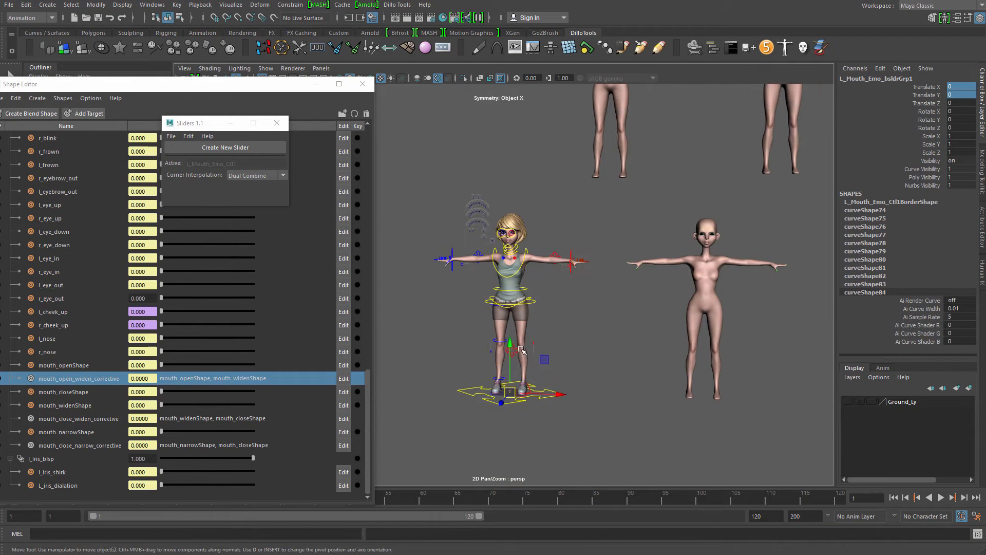
{"action": "left_click_drag", "start_coordinate": [521, 350], "coordinate": [530, 247]}
{"action": "key", "text": "f"}
{"action": "right_click_drag", "start_coordinate": [687, 300], "coordinate": [528, 247], "text": "alt"}
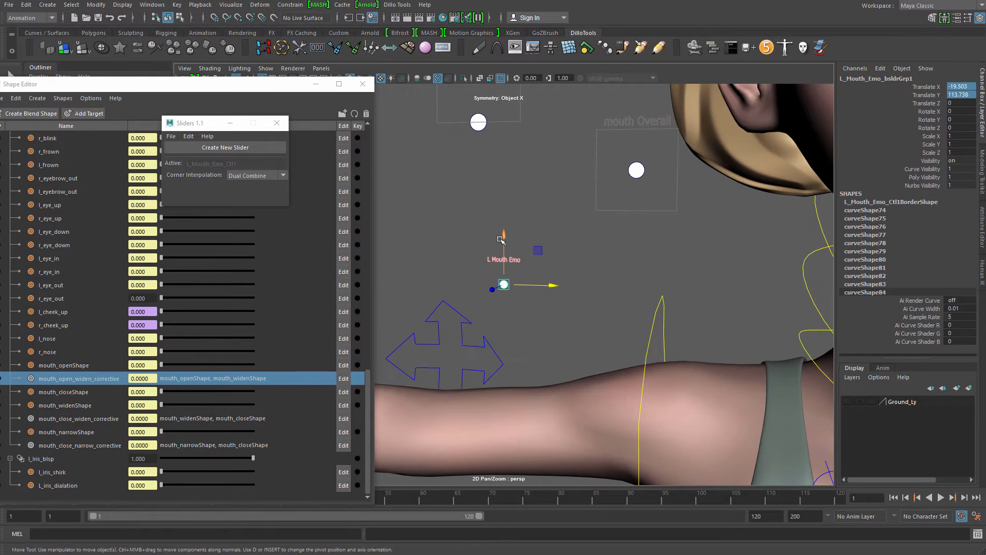
{"action": "left_click_drag", "start_coordinate": [500, 240], "coordinate": [502, 149]}
{"action": "left_click_drag", "start_coordinate": [547, 192], "coordinate": [576, 191]}
{"action": "left_click_drag", "start_coordinate": [534, 148], "coordinate": [534, 128]}
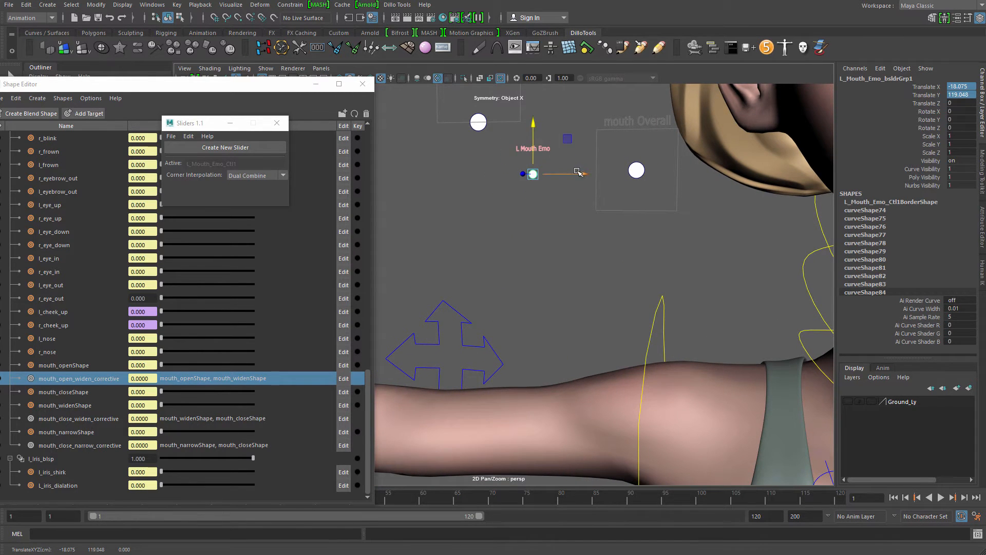
{"action": "left_click_drag", "start_coordinate": [579, 173], "coordinate": [603, 173]}
Move the L Mouth Emo slider forward to about Translate Z 7.7, in line with the mouth Overall control
{"action": "left_click_drag", "start_coordinate": [603, 174], "coordinate": [472, 366], "text": "alt"}
{"action": "left_click_drag", "start_coordinate": [472, 365], "coordinate": [588, 235], "text": "alt"}
{"action": "key", "text": "q"}
{"action": "right_click_drag", "start_coordinate": [587, 203], "coordinate": [467, 204]}
{"action": "left_click_drag", "start_coordinate": [562, 231], "coordinate": [577, 248], "text": "alt"}
{"action": "key", "text": "w"}
{"action": "left_click_drag", "start_coordinate": [599, 296], "coordinate": [588, 310], "text": "alt"}
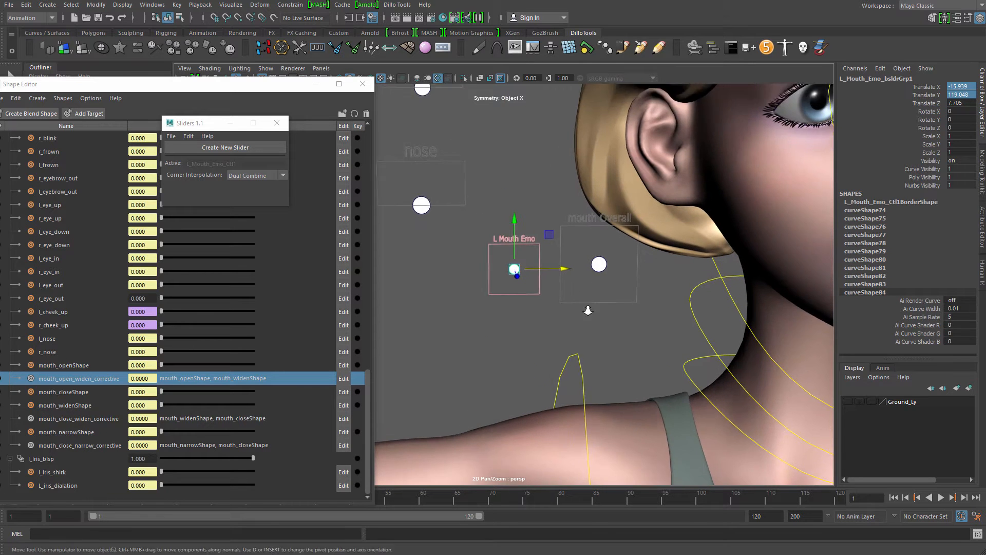
Select the L Mouth Emo slider's handle and close the Sliders tool
{"action": "scroll", "coordinate": [588, 311], "scroll_direction": "up", "scroll_amount": 3}
{"action": "key", "text": "q"}
{"action": "scroll", "coordinate": [519, 272], "scroll_direction": "up", "scroll_amount": 3}
{"action": "middle_click_drag", "start_coordinate": [526, 280], "coordinate": [511, 280], "text": "alt"}
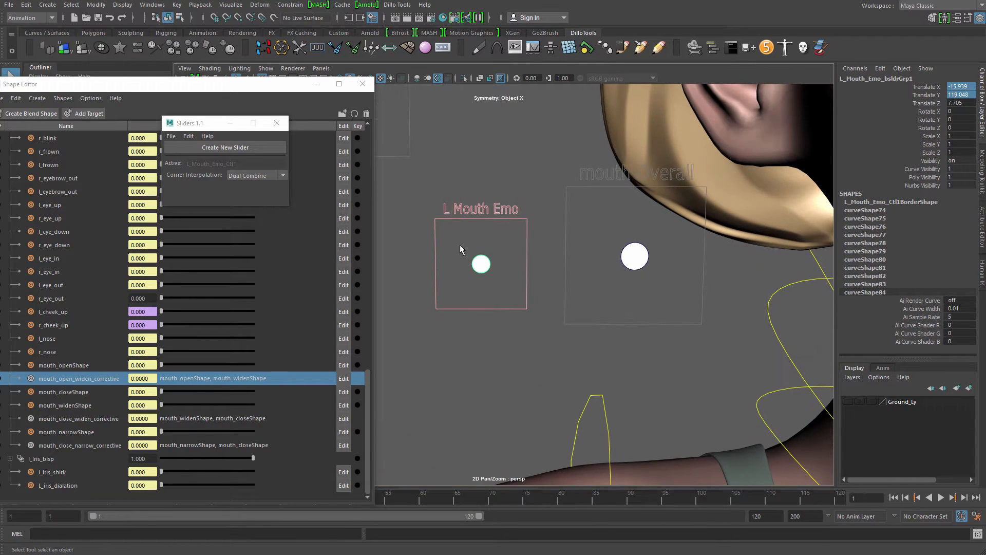
{"action": "left_click_drag", "start_coordinate": [458, 244], "coordinate": [508, 286]}
{"action": "middle_click_drag", "start_coordinate": [500, 272], "coordinate": [527, 272], "text": "alt"}
{"action": "left_click_drag", "start_coordinate": [527, 273], "coordinate": [515, 267], "text": "alt"}
{"action": "scroll", "coordinate": [525, 277], "scroll_direction": "up", "scroll_amount": 1}
{"action": "left_click", "coordinate": [551, 286]}
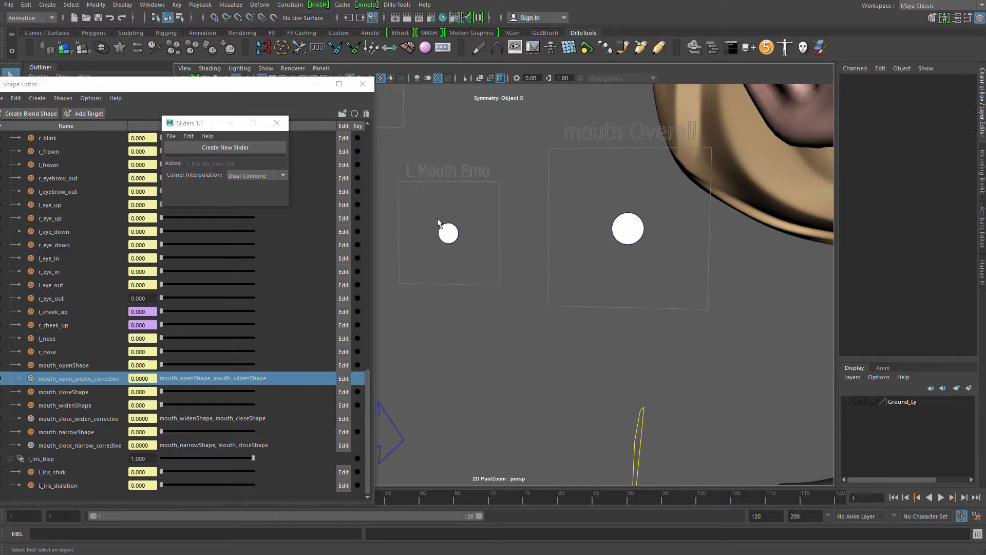
{"action": "left_click_drag", "start_coordinate": [437, 220], "coordinate": [469, 252]}
{"action": "left_click", "coordinate": [277, 124]}
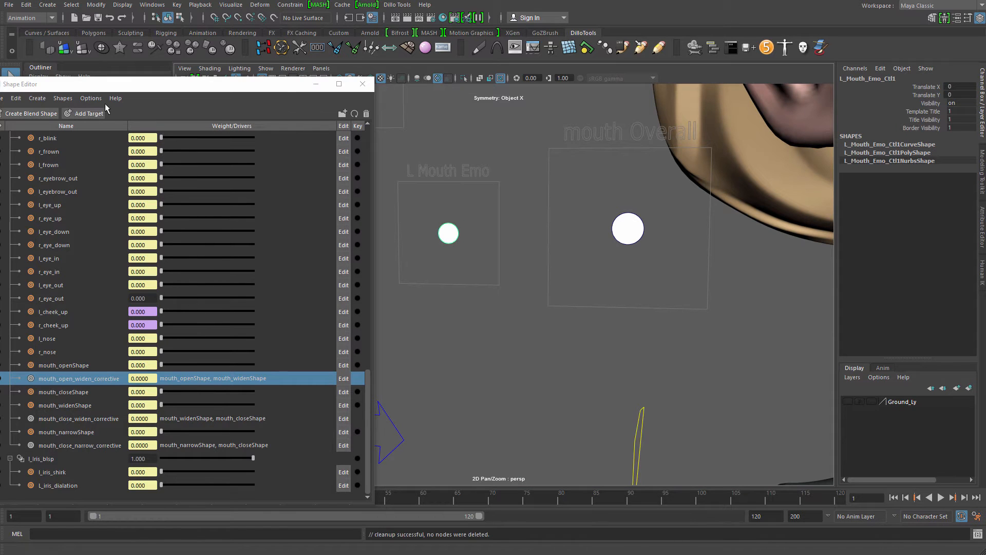
Add a new target to the Facial_Expressions blend shape and name it mouth_smile
{"action": "left_click", "coordinate": [84, 113]}
{"action": "double_click", "coordinate": [72, 459]}
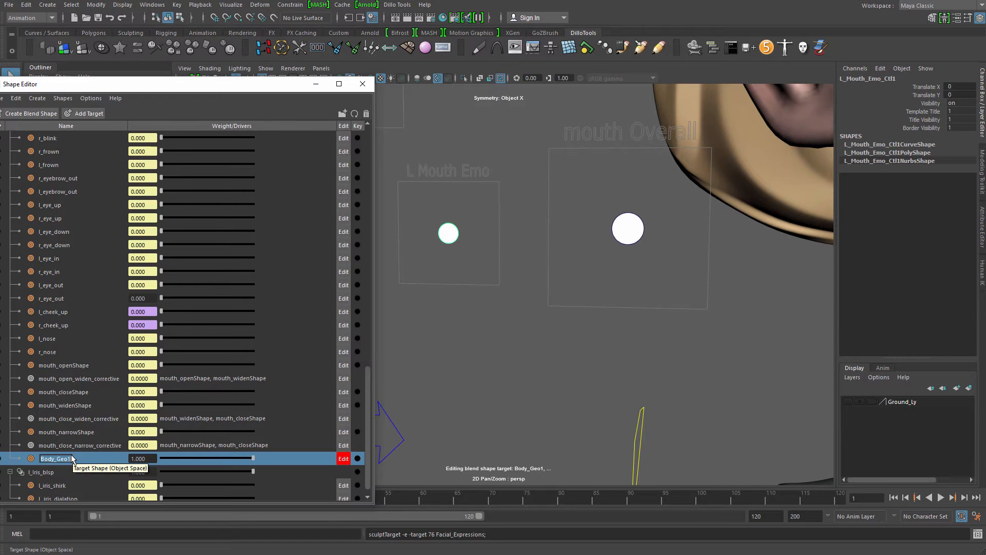
{"action": "type", "text": "M"}
{"action": "type", "text": "outh_smile"}
{"action": "key", "text": "Return"}
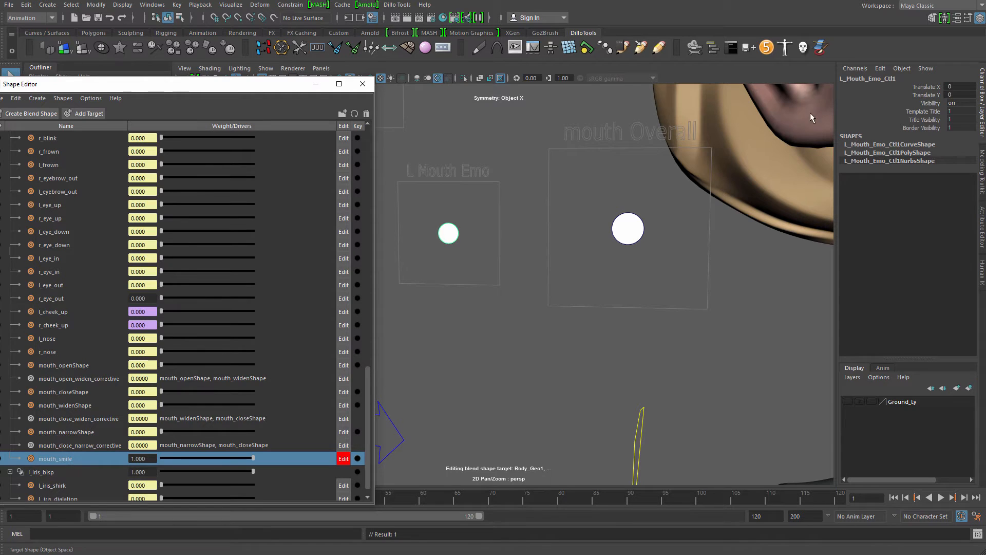
Frame the mouth up close and select the body mesh for sculpting the mouth_smile target
{"action": "scroll", "coordinate": [544, 254], "scroll_direction": "down", "scroll_amount": 3}
{"action": "middle_click_drag", "start_coordinate": [640, 294], "coordinate": [507, 250], "text": "alt"}
{"action": "scroll", "coordinate": [565, 251], "scroll_direction": "down", "scroll_amount": 3}
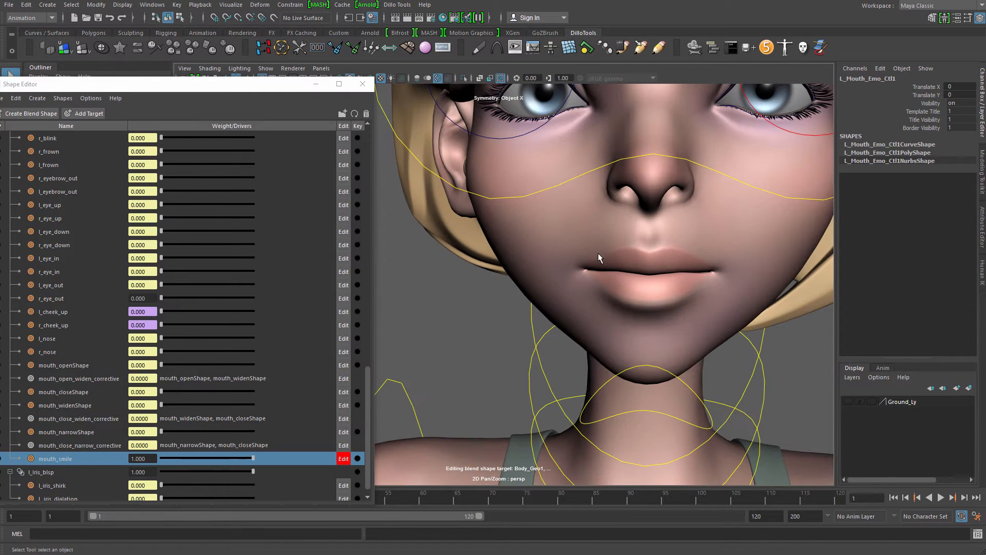
{"action": "left_click", "coordinate": [612, 251]}
{"action": "right_click_drag", "start_coordinate": [613, 234], "coordinate": [559, 218], "text": "shift"}
{"action": "scroll", "coordinate": [627, 254], "scroll_direction": "up", "scroll_amount": 4}
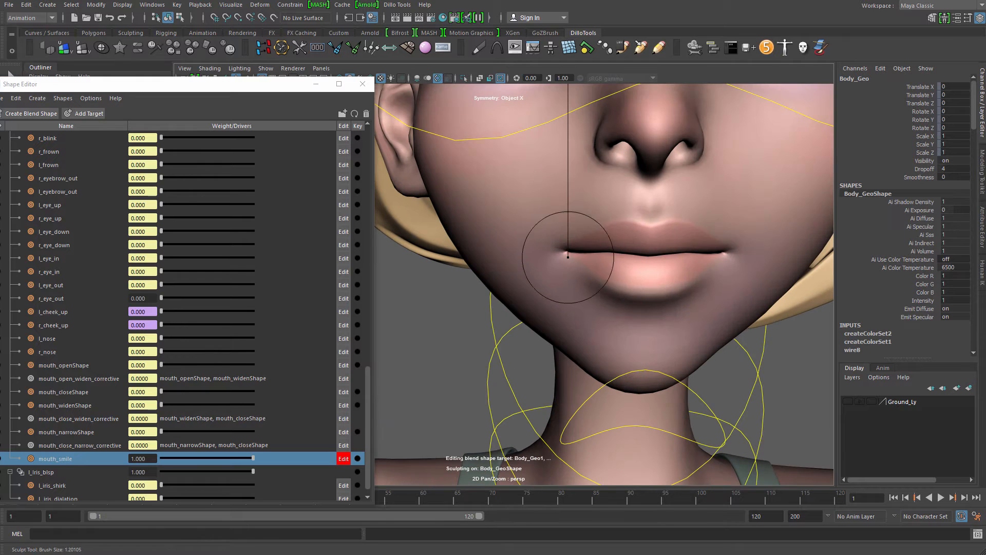
{"action": "scroll", "coordinate": [618, 263], "scroll_direction": "down", "scroll_amount": 3}
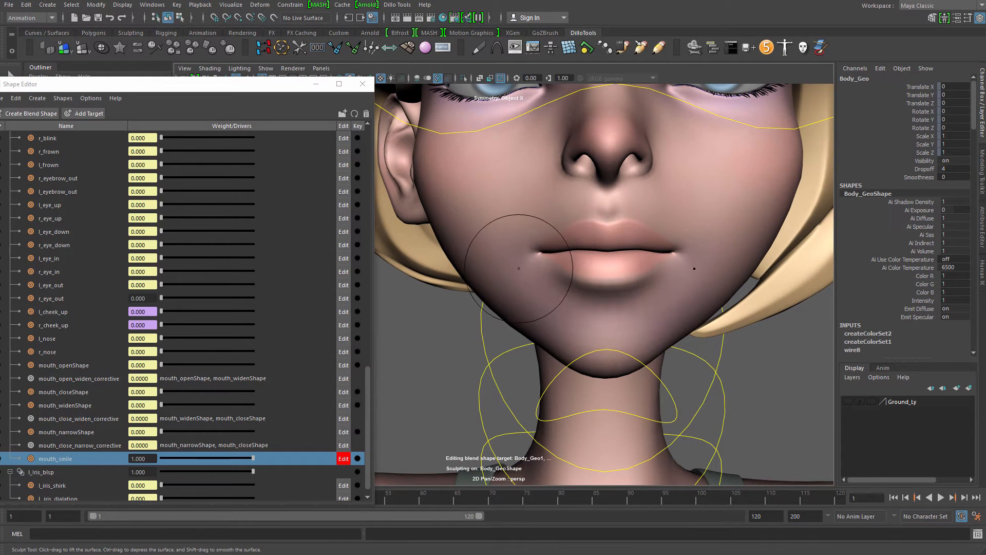
{"action": "left_click_drag", "start_coordinate": [520, 262], "coordinate": [530, 251]}
{"action": "key", "text": "ctrl+z"}
Pull the mouth corners up and outward into a smile with a large, symmetrical Grab Tool brush
{"action": "right_click_drag", "start_coordinate": [546, 246], "coordinate": [548, 218], "text": "shift"}
{"action": "key", "text": "b"}
{"action": "mouse_move", "coordinate": [534, 249]}
{"action": "left_mouse_down"}
{"action": "mouse_move", "coordinate": [553, 251]}
{"action": "mouse_move", "coordinate": [526, 238]}
{"action": "mouse_move", "coordinate": [511, 212]}
{"action": "mouse_move", "coordinate": [556, 225]}
{"action": "left_mouse_up"}
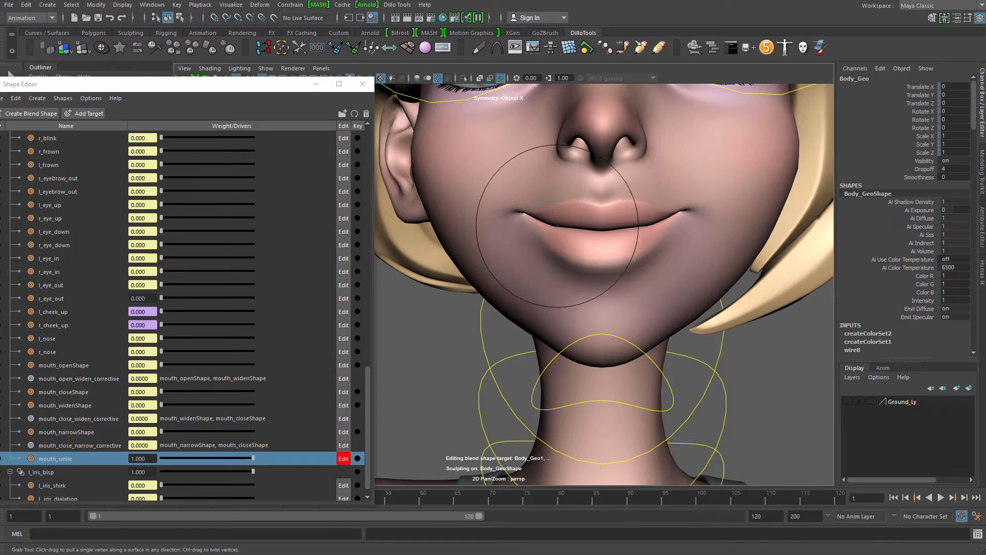
{"action": "left_click_drag", "start_coordinate": [643, 226], "coordinate": [643, 222]}
{"action": "left_click_drag", "start_coordinate": [657, 219], "coordinate": [613, 223]}
Try to reshape the lips near the mouth corner with a smaller Grab Tool brush, checking the smile from several angles
{"action": "key", "text": "b"}
{"action": "right_click_drag", "start_coordinate": [677, 212], "coordinate": [632, 242], "text": "alt"}
{"action": "left_click_drag", "start_coordinate": [631, 242], "coordinate": [590, 262], "text": "alt"}
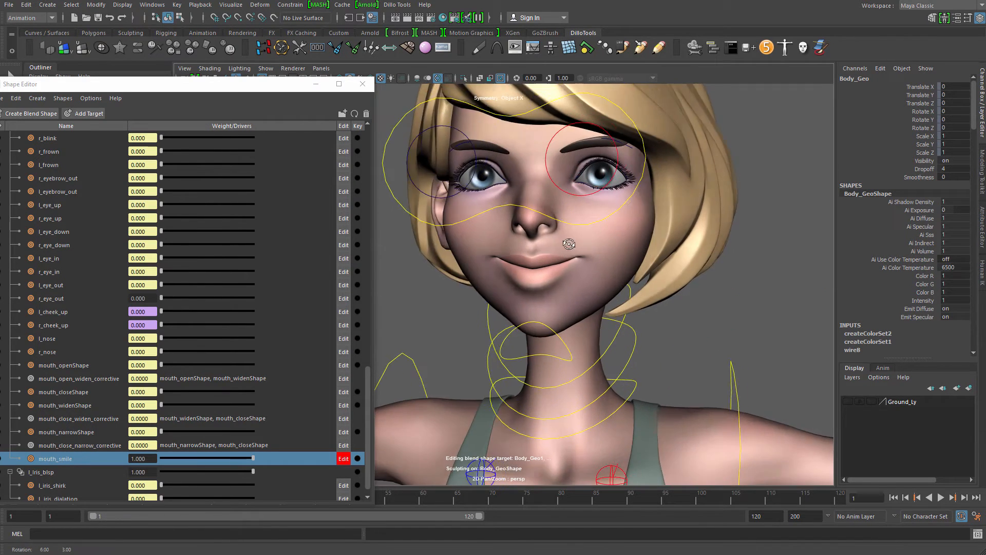
{"action": "right_click_drag", "start_coordinate": [591, 262], "coordinate": [642, 288], "text": "alt"}
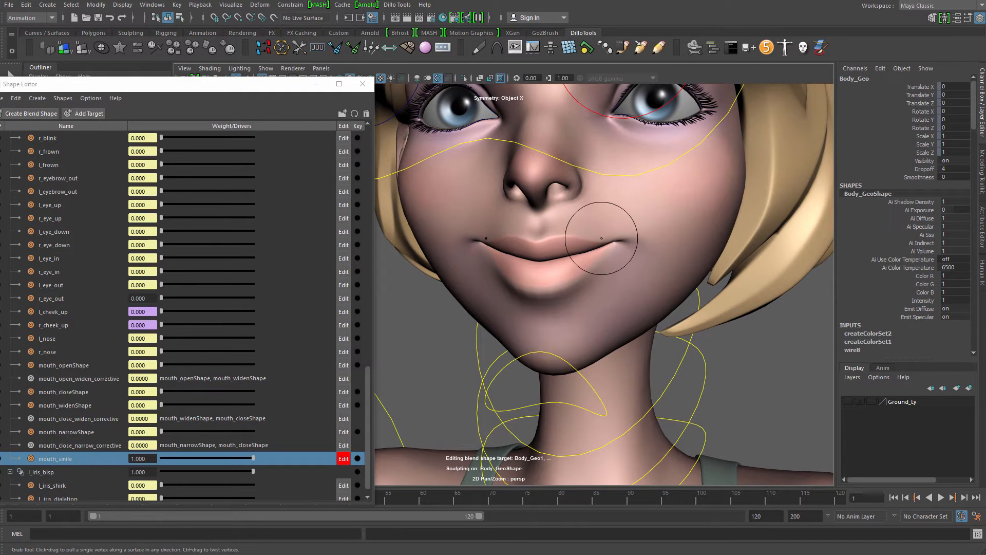
{"action": "mouse_move", "coordinate": [599, 228]}
{"action": "left_mouse_down"}
{"action": "mouse_move", "coordinate": [563, 258]}
{"action": "mouse_move", "coordinate": [601, 255]}
{"action": "left_mouse_up"}
{"action": "key", "text": "ctrl+z"}
{"action": "right_click_drag", "start_coordinate": [601, 256], "coordinate": [639, 247], "text": "alt"}
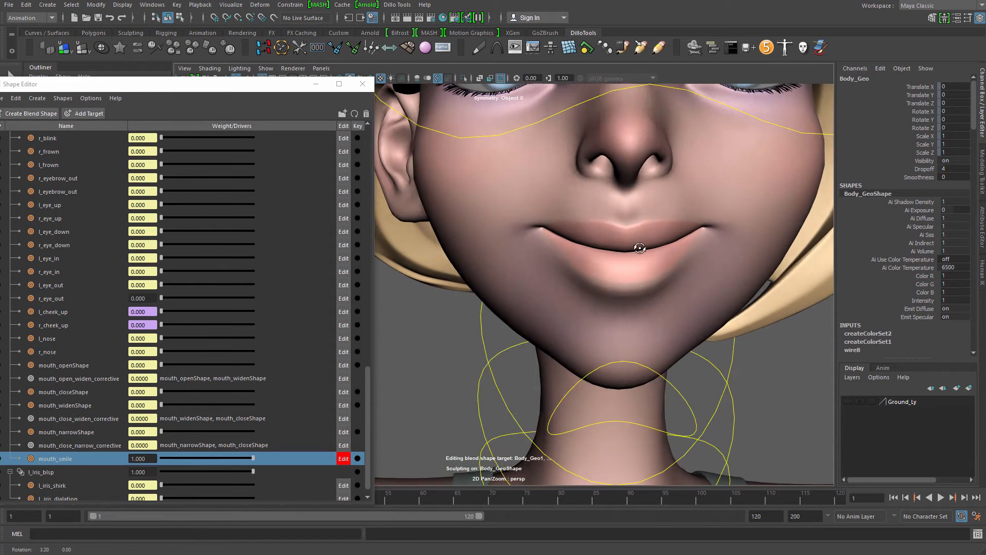
{"action": "left_click_drag", "start_coordinate": [639, 247], "coordinate": [616, 230], "text": "alt"}
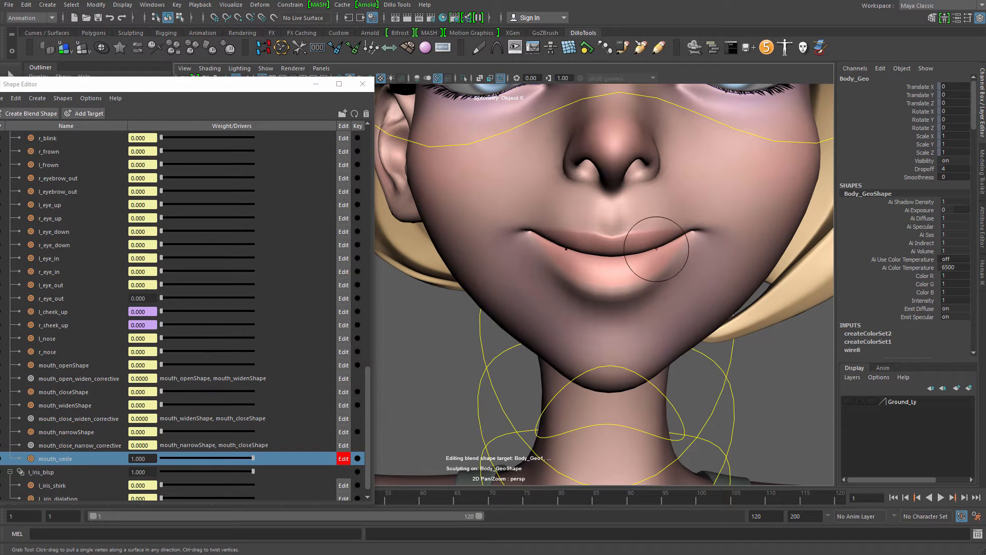
Refine the lips of the mouth_smile target with symmetrical Grab Tool strokes, checking the smile from the front and side
{"action": "left_click_drag", "start_coordinate": [711, 246], "coordinate": [653, 248], "text": "alt"}
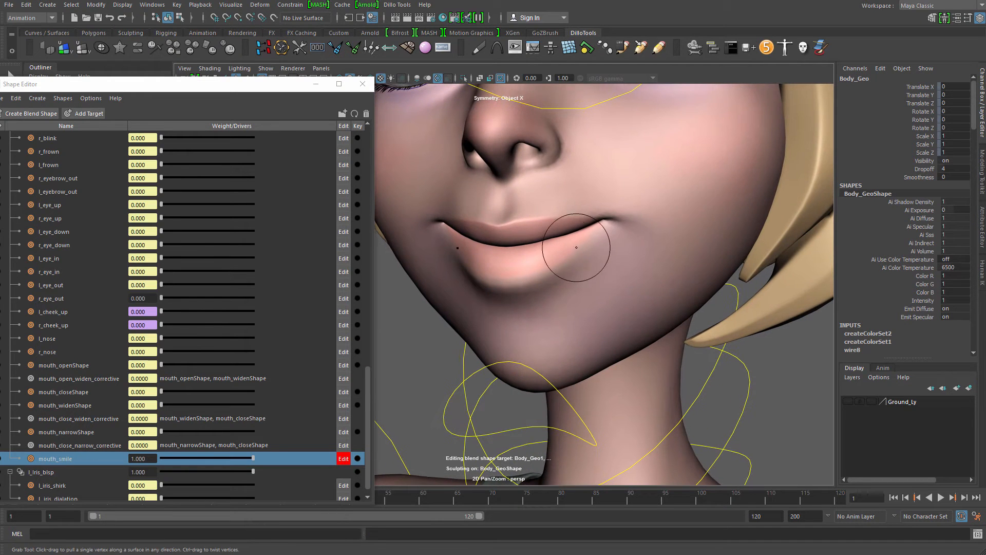
{"action": "left_click_drag", "start_coordinate": [557, 247], "coordinate": [628, 253]}
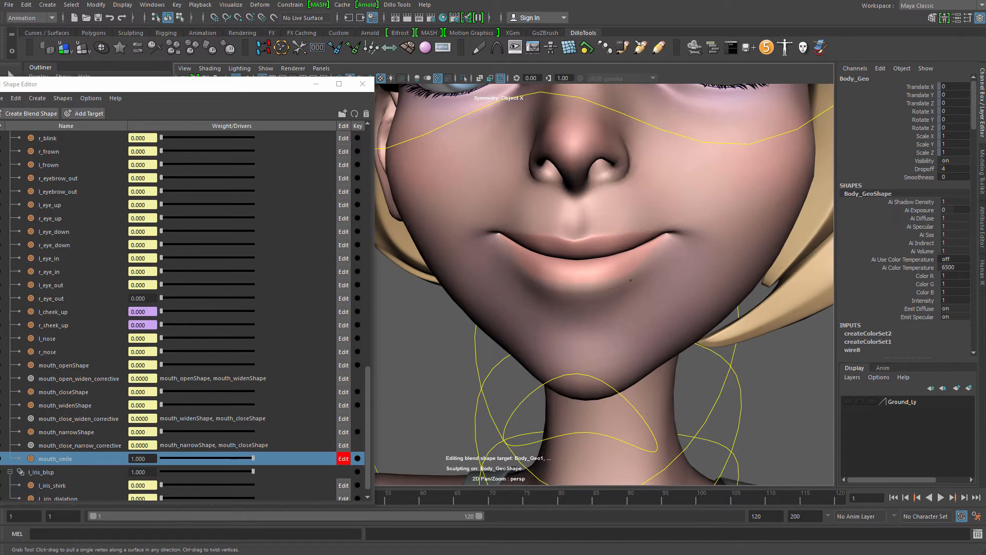
{"action": "scroll", "coordinate": [647, 263], "scroll_direction": "down", "scroll_amount": 3}
{"action": "left_click_drag", "start_coordinate": [646, 263], "coordinate": [627, 219], "text": "alt"}
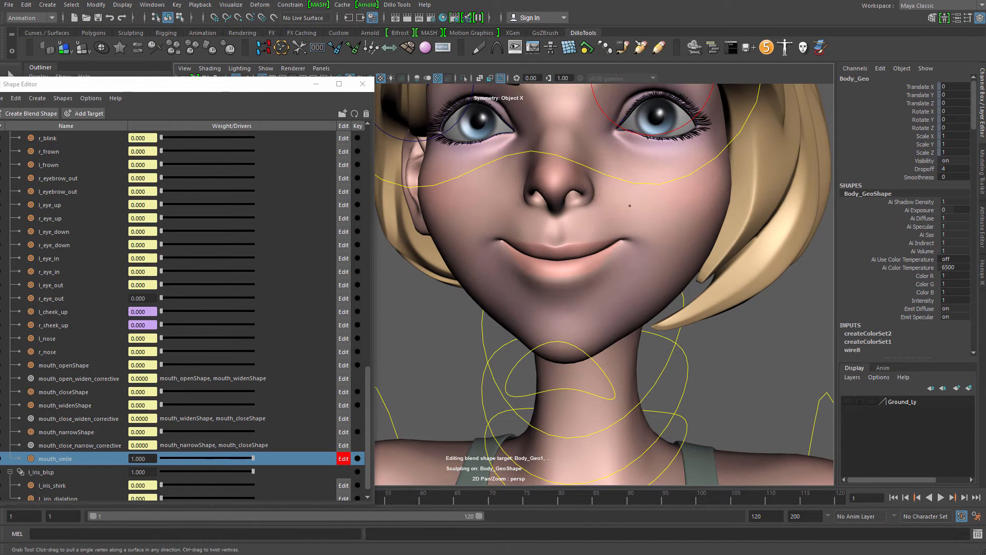
{"action": "left_click_drag", "start_coordinate": [639, 195], "coordinate": [539, 194], "text": "alt"}
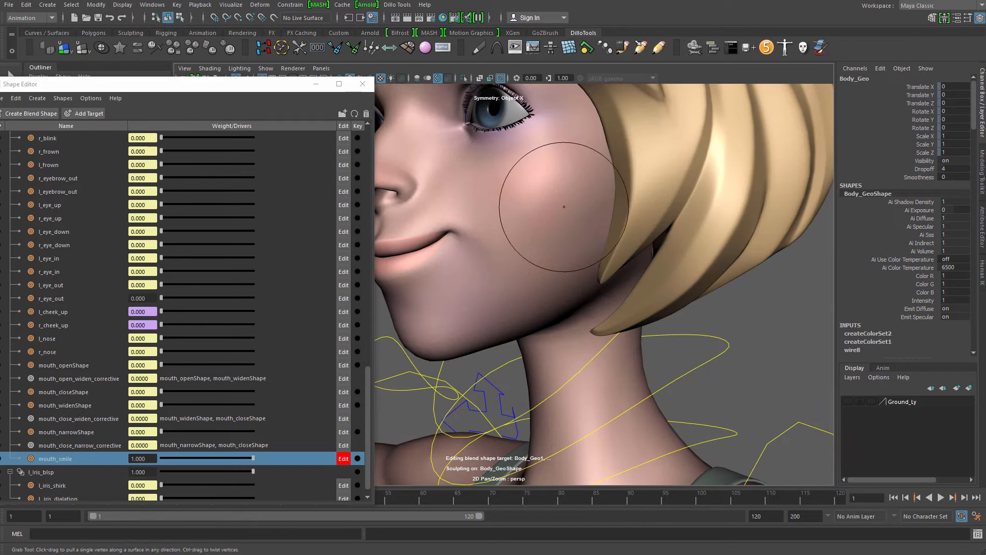
{"action": "mouse_move", "coordinate": [453, 198]}
{"action": "left_mouse_down", "text": "alt"}
{"action": "mouse_move", "coordinate": [535, 229]}
{"action": "mouse_move", "coordinate": [637, 216]}
{"action": "mouse_move", "coordinate": [649, 235]}
{"action": "mouse_move", "coordinate": [534, 221]}
{"action": "mouse_move", "coordinate": [480, 191]}
{"action": "mouse_move", "coordinate": [612, 216]}
{"action": "left_mouse_up", "text": "alt"}
{"action": "mouse_move", "coordinate": [696, 226]}
{"action": "left_mouse_down", "text": "alt"}
{"action": "mouse_move", "coordinate": [662, 202]}
{"action": "mouse_move", "coordinate": [658, 227]}
{"action": "left_mouse_up", "text": "alt"}
{"action": "right_click_drag", "start_coordinate": [658, 226], "coordinate": [612, 289], "text": "alt"}
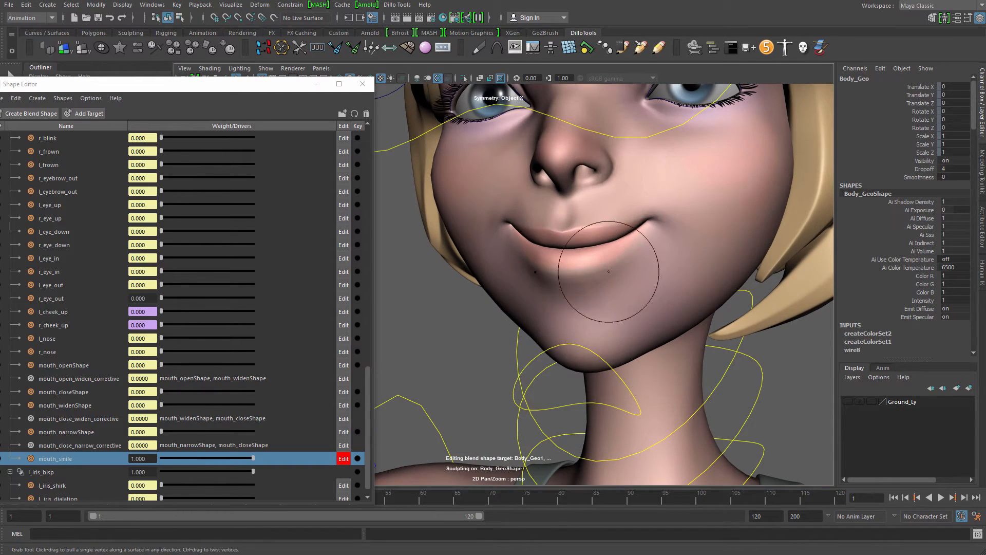
{"action": "mouse_move", "coordinate": [623, 275]}
{"action": "left_mouse_down", "text": "alt"}
{"action": "mouse_move", "coordinate": [707, 260]}
{"action": "mouse_move", "coordinate": [596, 253]}
{"action": "left_mouse_up", "text": "alt"}
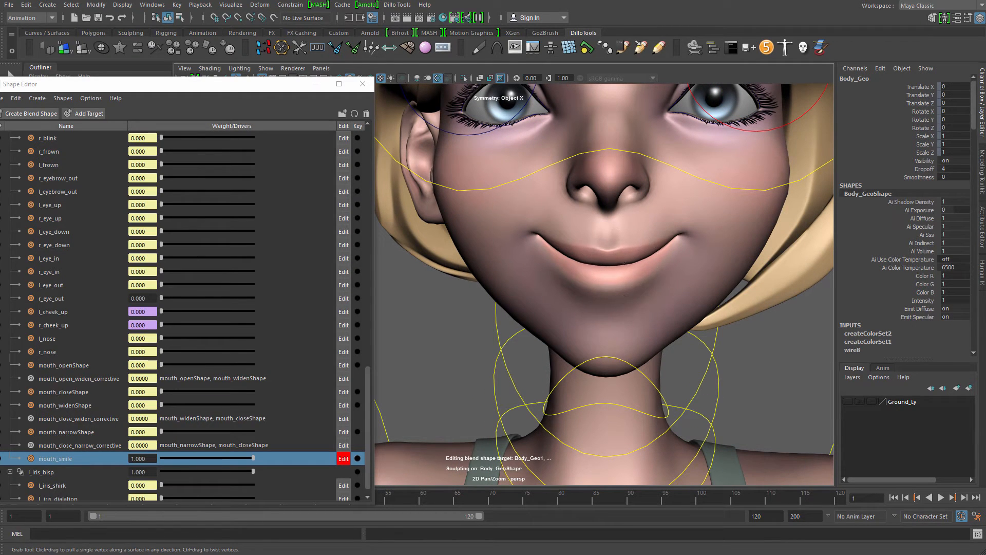
{"action": "left_click_drag", "start_coordinate": [659, 242], "coordinate": [678, 243]}
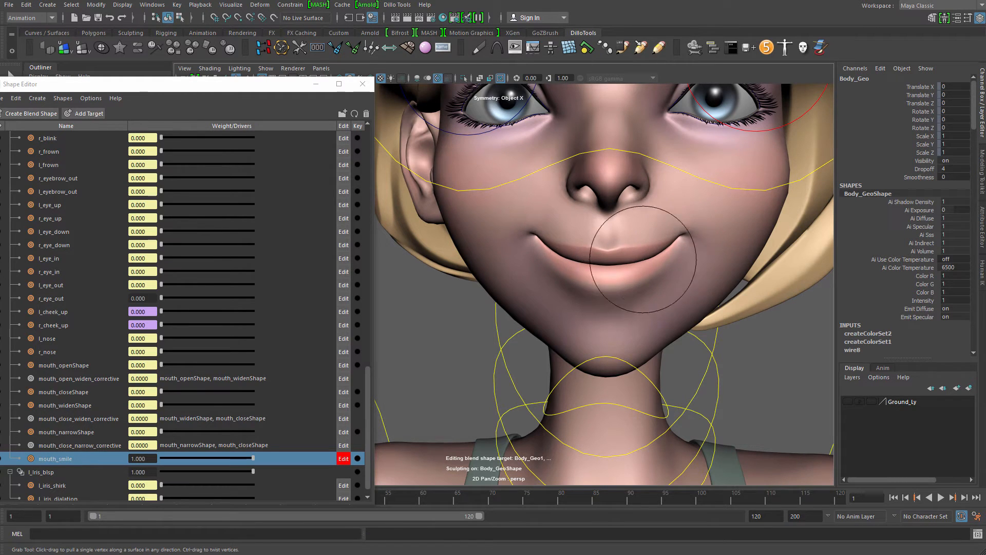
Reshape the middle of the upper lip in close-up with a resized, symmetrical Grab Tool brush
{"action": "right_click_drag", "start_coordinate": [676, 256], "coordinate": [537, 237], "text": "alt"}
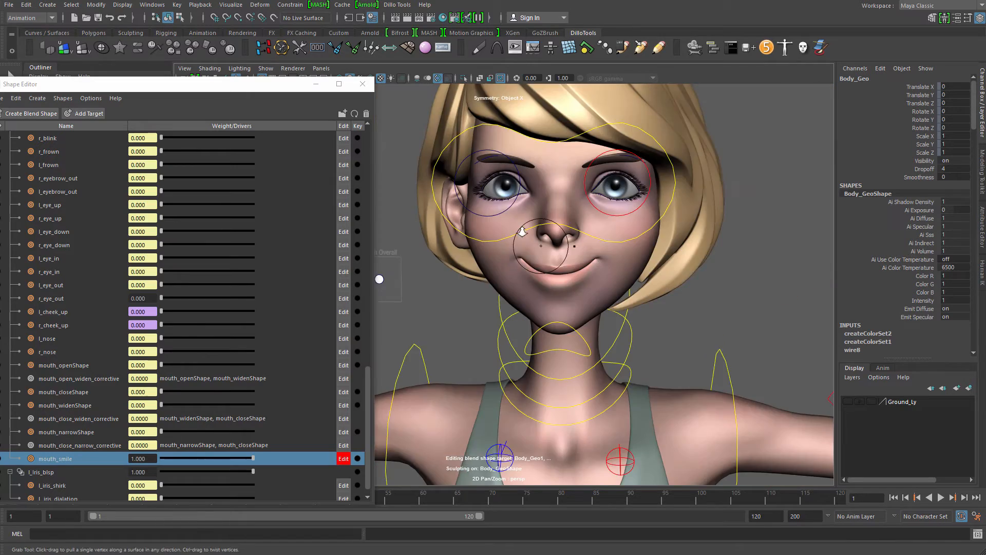
{"action": "left_click_drag", "start_coordinate": [538, 237], "coordinate": [546, 260], "text": "alt"}
{"action": "right_click_drag", "start_coordinate": [546, 260], "coordinate": [519, 277], "text": "alt"}
{"action": "left_click_drag", "start_coordinate": [519, 277], "coordinate": [665, 319], "text": "alt"}
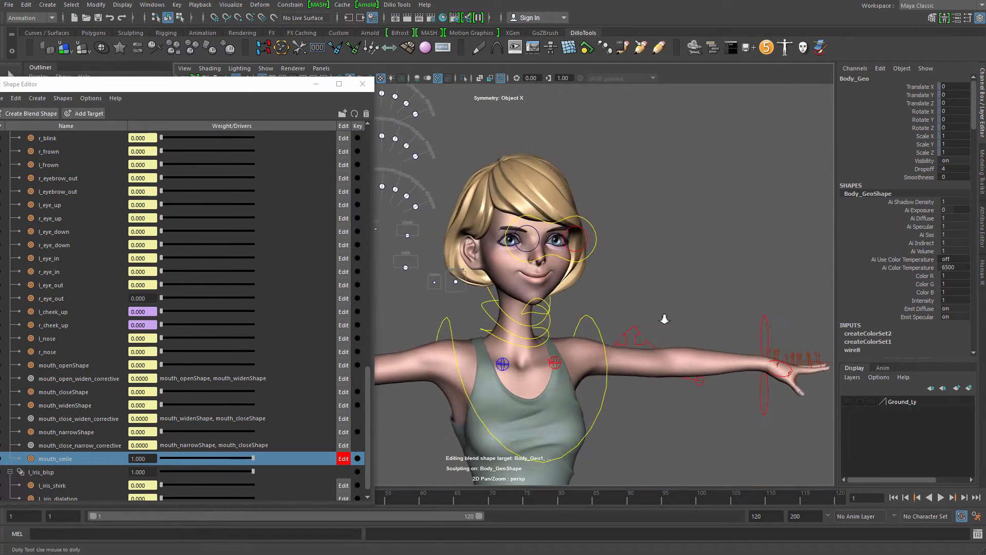
{"action": "right_click_drag", "start_coordinate": [665, 319], "coordinate": [640, 320], "text": "alt"}
{"action": "mouse_move", "coordinate": [579, 268]}
{"action": "left_mouse_down", "text": "alt"}
{"action": "mouse_move", "coordinate": [567, 231]}
{"action": "mouse_move", "coordinate": [549, 253]}
{"action": "mouse_move", "coordinate": [553, 205]}
{"action": "mouse_move", "coordinate": [575, 215]}
{"action": "mouse_move", "coordinate": [548, 207]}
{"action": "left_mouse_up", "text": "alt"}
{"action": "key", "text": "b"}
{"action": "key", "text": "b"}
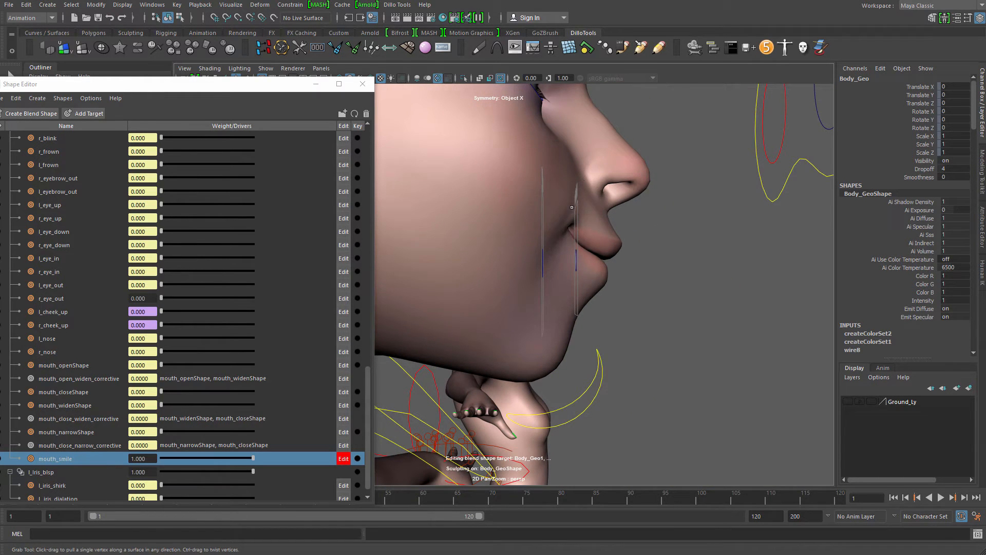
{"action": "mouse_move", "coordinate": [575, 198]}
{"action": "left_mouse_down", "text": "alt"}
{"action": "mouse_move", "coordinate": [510, 227]}
{"action": "mouse_move", "coordinate": [536, 270]}
{"action": "mouse_move", "coordinate": [608, 229]}
{"action": "mouse_move", "coordinate": [570, 251]}
{"action": "mouse_move", "coordinate": [510, 188]}
{"action": "mouse_move", "coordinate": [625, 226]}
{"action": "mouse_move", "coordinate": [664, 214]}
{"action": "mouse_move", "coordinate": [700, 237]}
{"action": "mouse_move", "coordinate": [596, 260]}
{"action": "mouse_move", "coordinate": [629, 249]}
{"action": "mouse_move", "coordinate": [645, 261]}
{"action": "mouse_move", "coordinate": [651, 246]}
{"action": "mouse_move", "coordinate": [572, 291]}
{"action": "left_mouse_up", "text": "alt"}
{"action": "right_click_drag", "start_coordinate": [591, 294], "coordinate": [657, 305], "text": "alt"}
{"action": "mouse_move", "coordinate": [577, 303]}
{"action": "left_mouse_down", "text": "alt"}
{"action": "mouse_move", "coordinate": [576, 292]}
{"action": "mouse_move", "coordinate": [598, 288]}
{"action": "left_mouse_up", "text": "alt"}
{"action": "mouse_move", "coordinate": [580, 329]}
{"action": "right_mouse_down", "text": "alt"}
{"action": "mouse_move", "coordinate": [618, 351]}
{"action": "mouse_move", "coordinate": [698, 308]}
{"action": "right_mouse_up", "text": "alt"}
{"action": "key", "text": "b"}
{"action": "left_click_drag", "start_coordinate": [694, 208], "coordinate": [633, 206]}
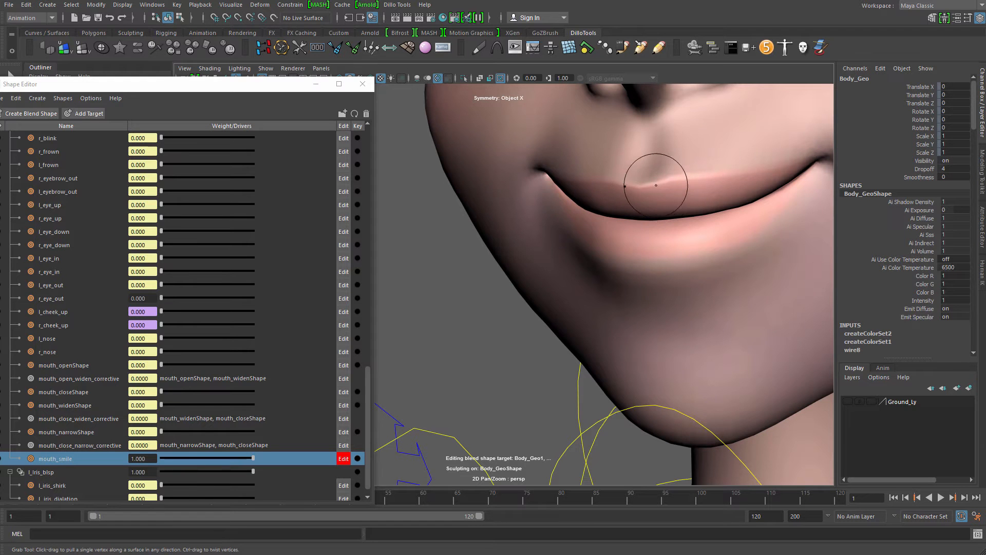
Examine the sculpted smile on the whole face from several angles and distances
{"action": "left_click_drag", "start_coordinate": [658, 182], "coordinate": [725, 161], "text": "alt"}
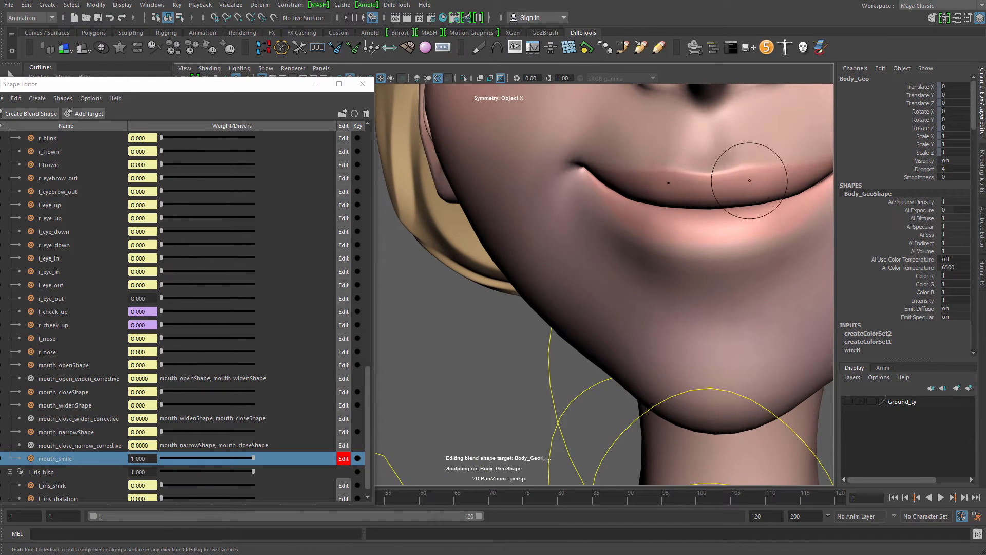
{"action": "right_click_drag", "start_coordinate": [750, 181], "coordinate": [665, 219], "text": "alt"}
{"action": "middle_click_drag", "start_coordinate": [665, 218], "coordinate": [615, 224], "text": "alt"}
{"action": "right_click_drag", "start_coordinate": [627, 233], "coordinate": [561, 261], "text": "alt"}
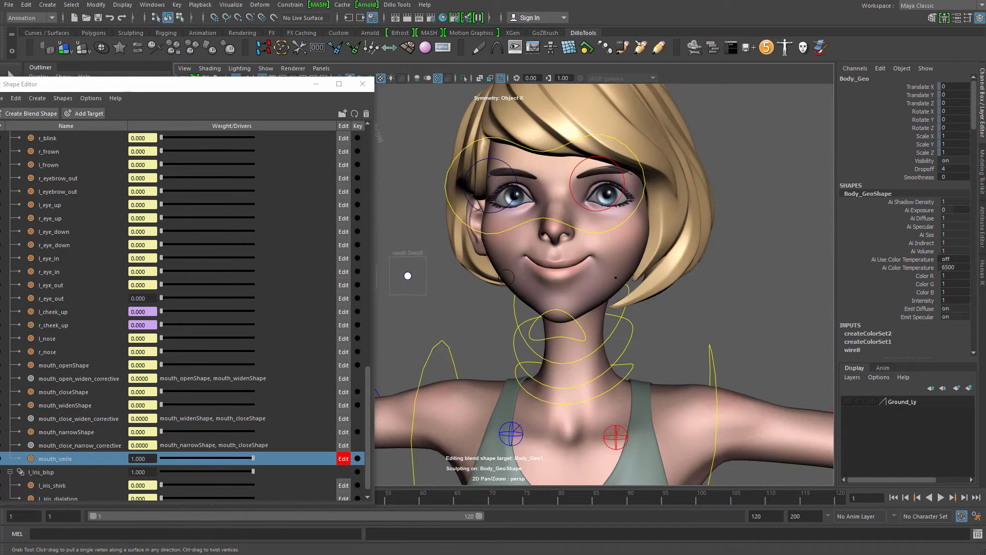
{"action": "left_click_drag", "start_coordinate": [561, 261], "coordinate": [597, 288], "text": "alt"}
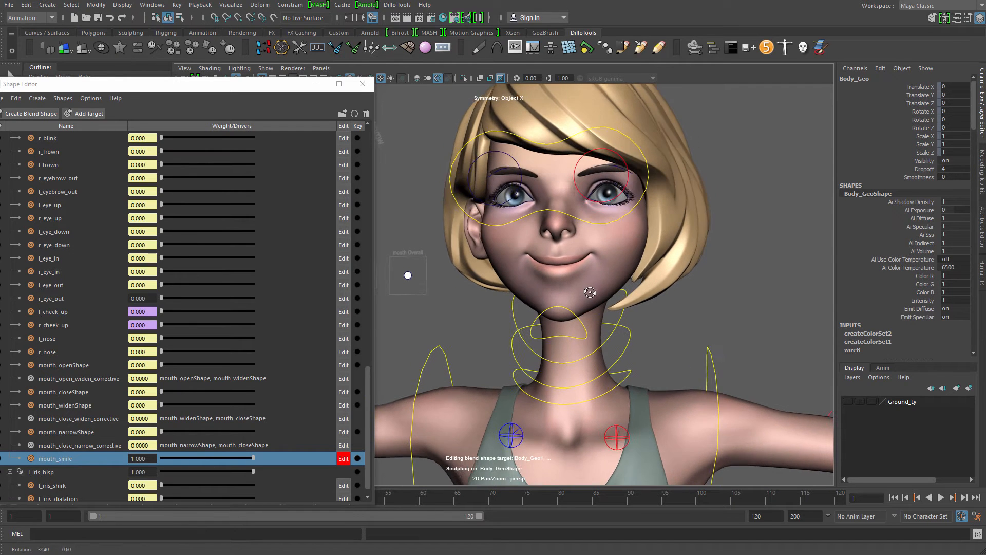
{"action": "right_click_drag", "start_coordinate": [597, 287], "coordinate": [626, 294], "text": "alt"}
{"action": "left_click_drag", "start_coordinate": [625, 294], "coordinate": [619, 291], "text": "alt"}
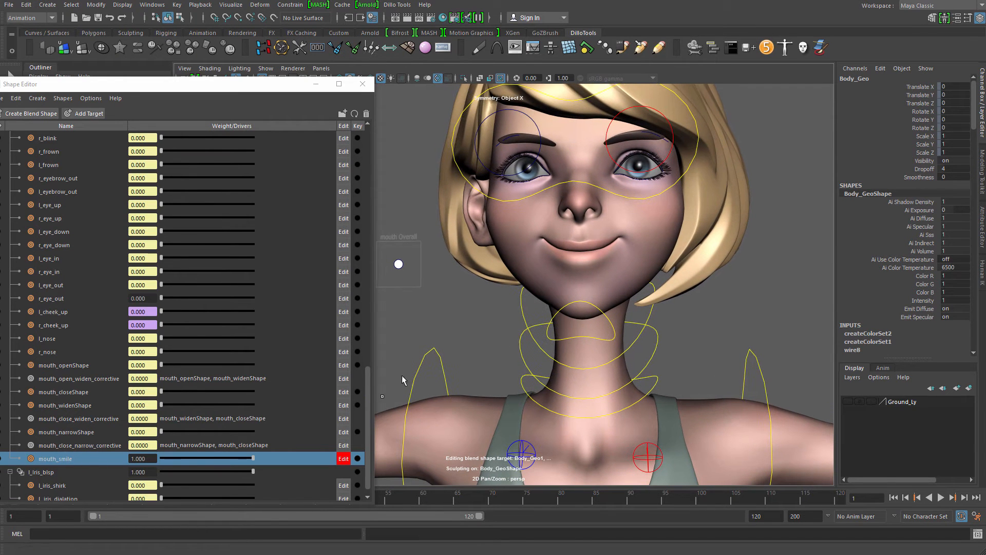
{"action": "key", "text": "f"}
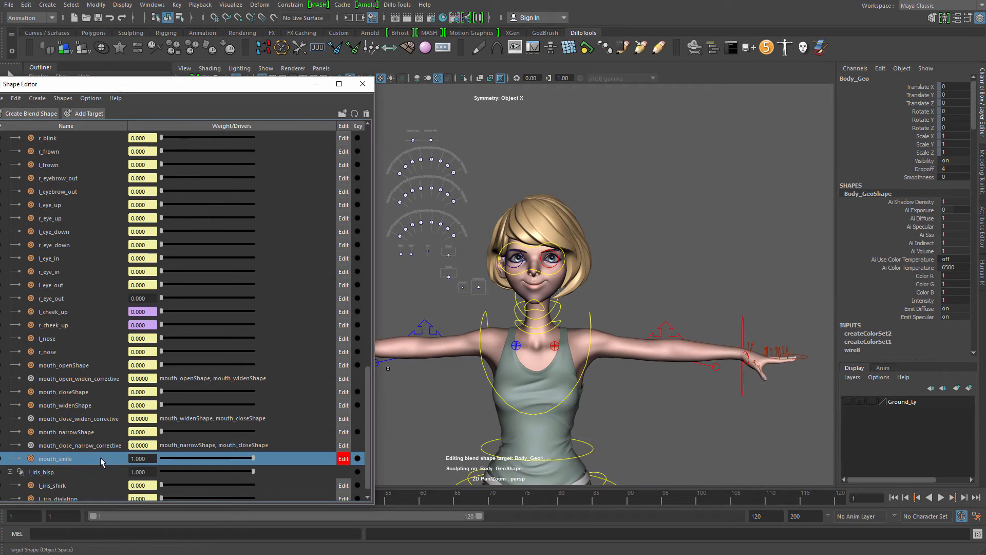
Rebuild the mouth_smile target as a separate mesh and move it clear of the character to about X 137.5, Y 134.2
{"action": "right_click", "coordinate": [102, 458]}
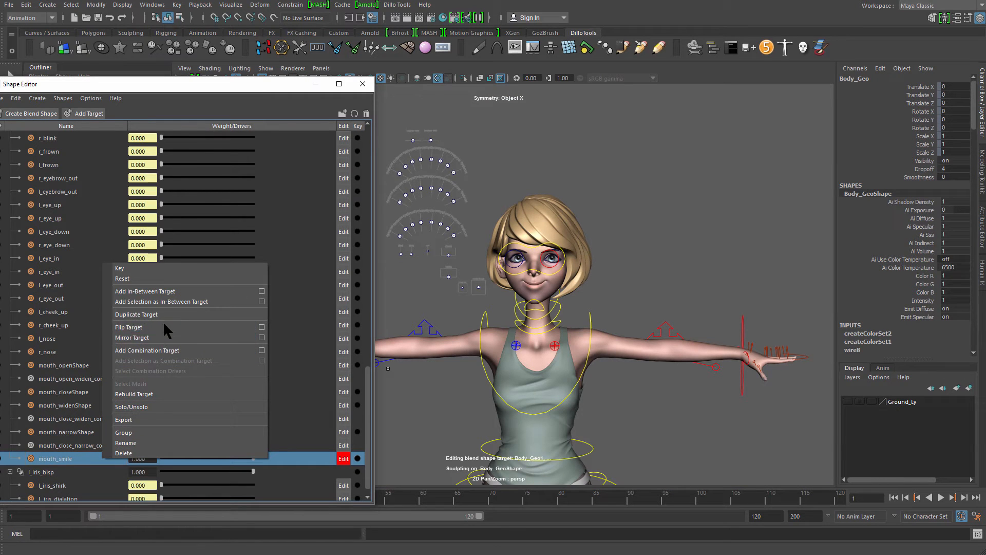
{"action": "left_click", "coordinate": [158, 393]}
{"action": "scroll", "coordinate": [464, 260], "scroll_direction": "down", "scroll_amount": 8}
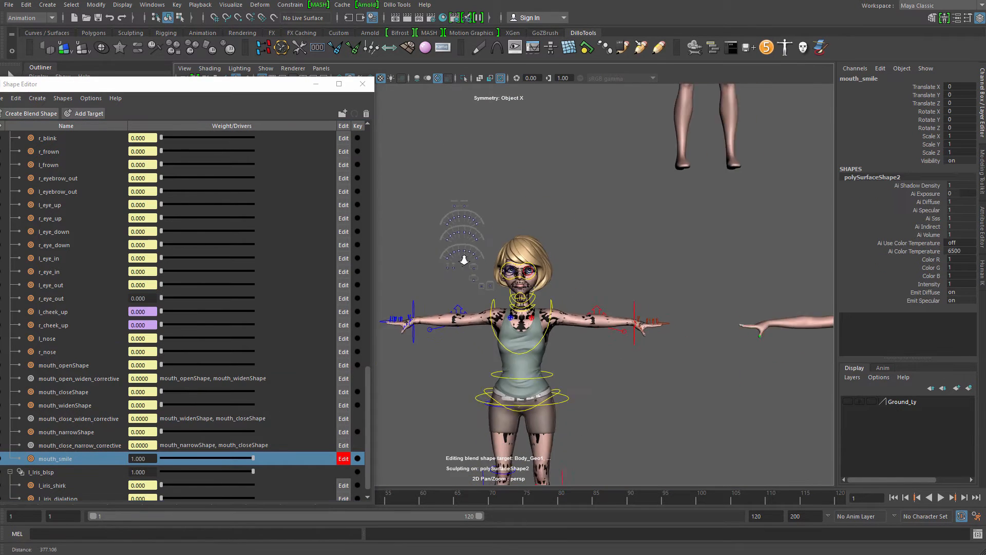
{"action": "key", "text": "w"}
{"action": "left_click_drag", "start_coordinate": [550, 432], "coordinate": [762, 228]}
Delete the createColorSet1 and createColorSet2 nodes from the Body_Geo mesh's inputs
{"action": "middle_click_drag", "start_coordinate": [693, 267], "coordinate": [652, 319], "text": "alt"}
{"action": "middle_click_drag", "start_coordinate": [733, 260], "coordinate": [707, 238], "text": "alt"}
{"action": "scroll", "coordinate": [545, 340], "scroll_direction": "up", "scroll_amount": 5}
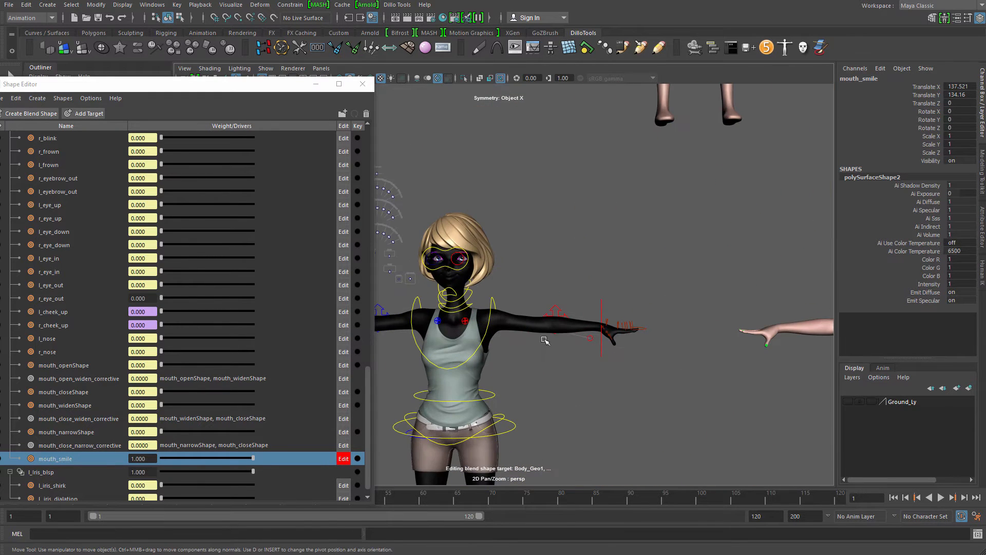
{"action": "left_click", "coordinate": [538, 328]}
{"action": "middle_click_drag", "start_coordinate": [633, 335], "coordinate": [656, 288], "text": "alt"}
{"action": "scroll", "coordinate": [657, 289], "scroll_direction": "up", "scroll_amount": 2}
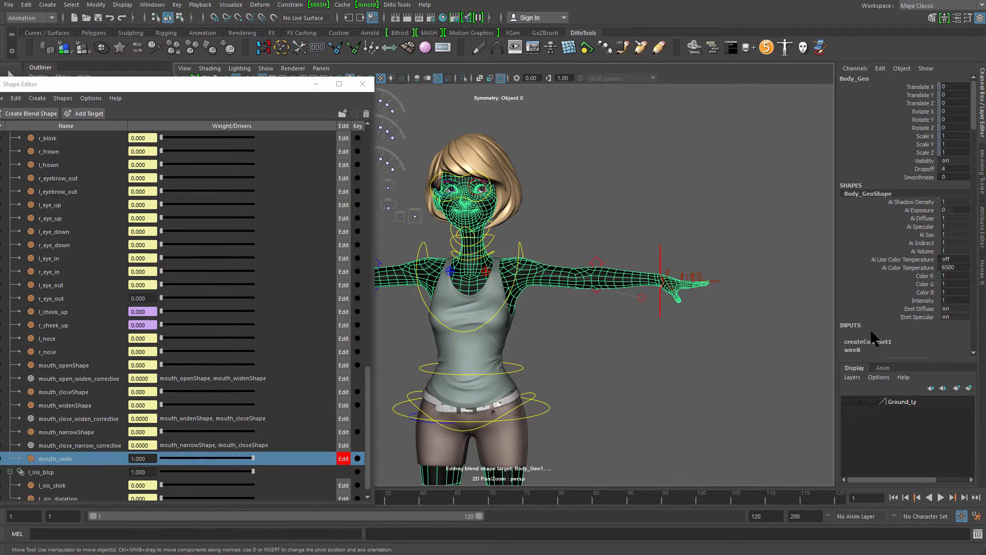
{"action": "left_click", "coordinate": [871, 333]}
{"action": "left_click", "coordinate": [880, 68]}
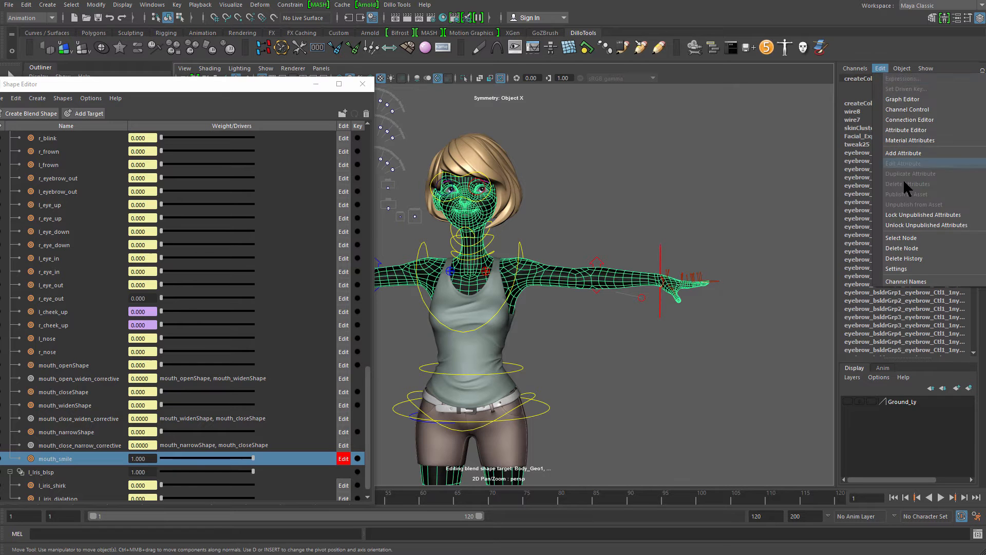
{"action": "left_click", "coordinate": [917, 252]}
{"action": "left_click", "coordinate": [880, 79]}
{"action": "key", "text": "Delete"}
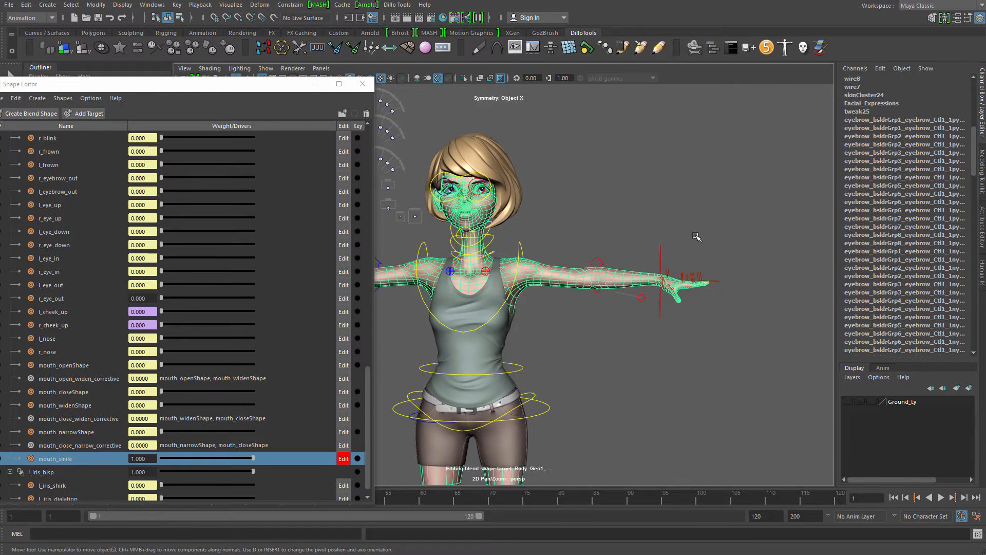
Delete the mouth_open mesh and the other earlier mouth target meshes in its row, keeping mouth_smile and the base body
{"action": "scroll", "coordinate": [695, 236], "scroll_direction": "down", "scroll_amount": 2}
{"action": "middle_click_drag", "start_coordinate": [668, 247], "coordinate": [524, 506], "text": "alt"}
{"action": "left_click", "coordinate": [671, 379]}
{"action": "right_click_drag", "start_coordinate": [671, 379], "coordinate": [544, 231], "text": "alt"}
{"action": "left_click_drag", "start_coordinate": [469, 185], "coordinate": [521, 221]}
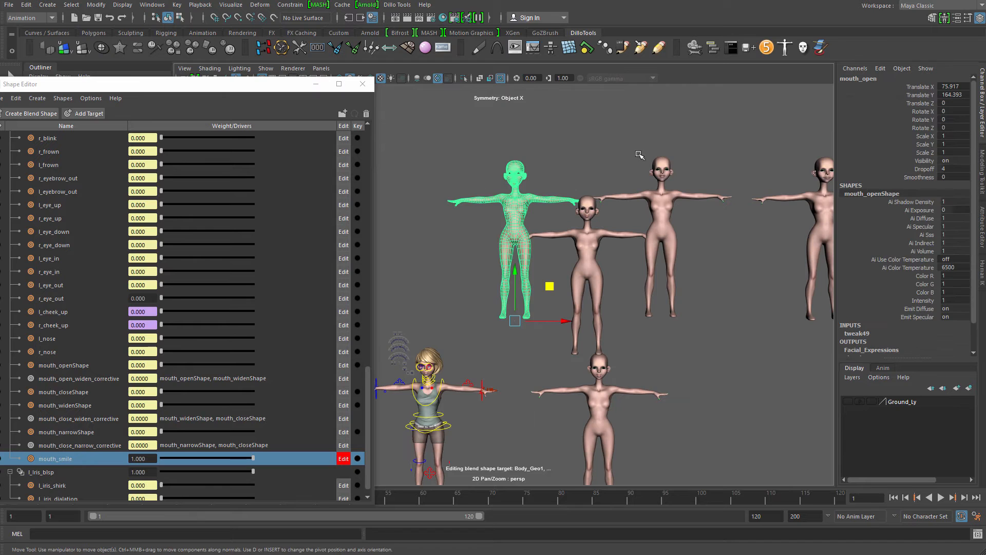
{"action": "left_click_drag", "start_coordinate": [641, 156], "coordinate": [683, 190], "text": "shift"}
{"action": "middle_click_drag", "start_coordinate": [783, 207], "coordinate": [542, 246], "text": "alt"}
{"action": "left_click_drag", "start_coordinate": [551, 197], "coordinate": [601, 234], "text": "shift"}
{"action": "left_click", "coordinate": [723, 210], "text": "shift"}
{"action": "key", "text": "Delete"}
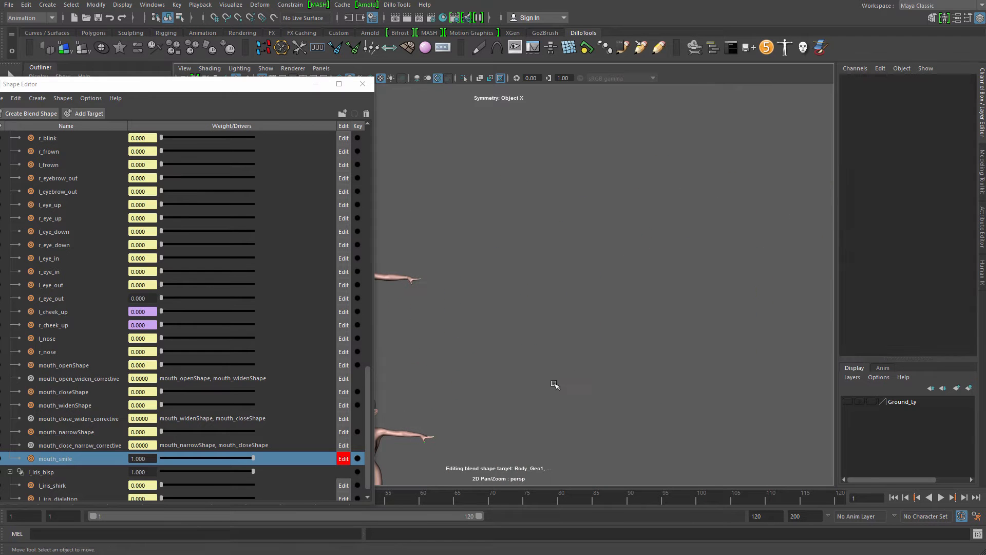
Move the mouth_smile mesh directly above the base body mesh, to about X 149.1, Y 164.3
{"action": "middle_click_drag", "start_coordinate": [469, 359], "coordinate": [736, 298], "text": "alt"}
{"action": "left_click", "coordinate": [623, 211]}
{"action": "middle_click_drag", "start_coordinate": [667, 258], "coordinate": [598, 258], "text": "alt"}
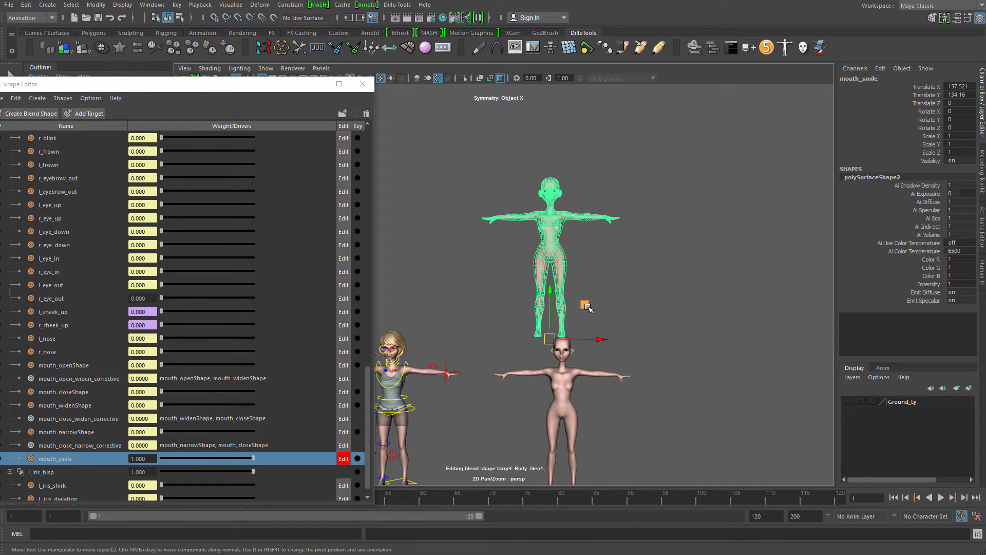
{"action": "left_click_drag", "start_coordinate": [591, 309], "coordinate": [609, 274]}
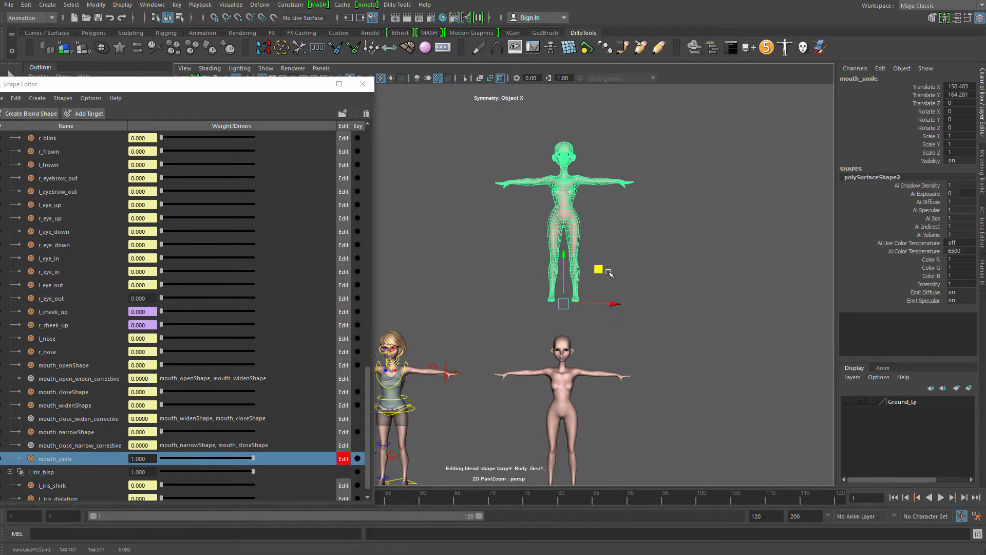
Open the Blend Taper tool and load Body_Geo_base as its base shape
{"action": "left_click", "coordinate": [138, 49]}
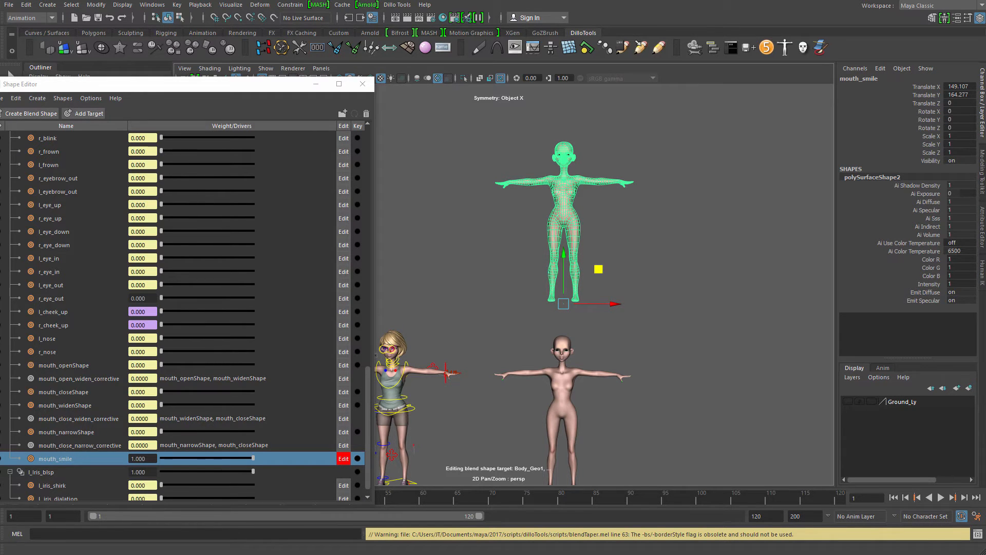
{"action": "left_click_drag", "start_coordinate": [133, 18], "coordinate": [394, 167]}
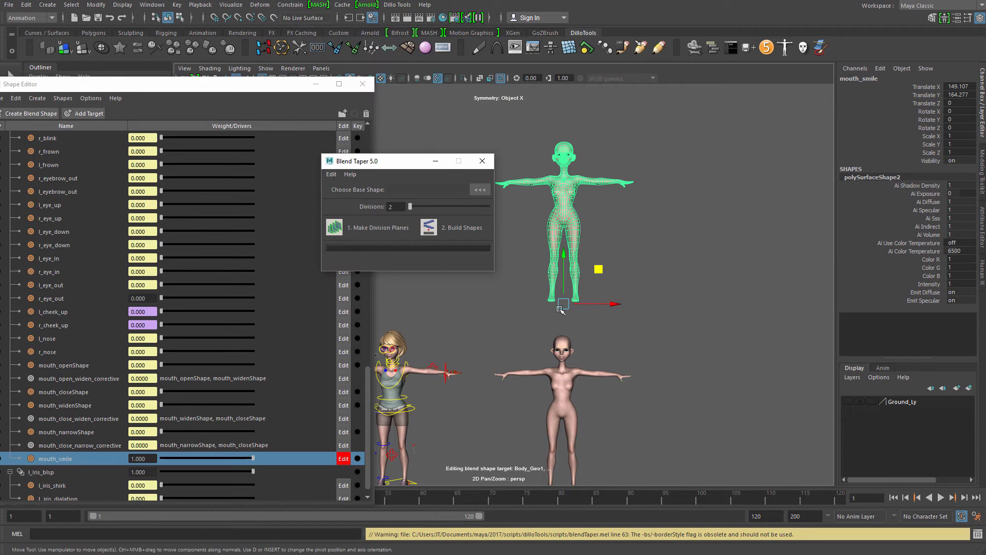
{"action": "scroll", "coordinate": [550, 411], "scroll_direction": "up", "scroll_amount": 5}
{"action": "left_click", "coordinate": [681, 229]}
{"action": "key", "text": "ctrl+z"}
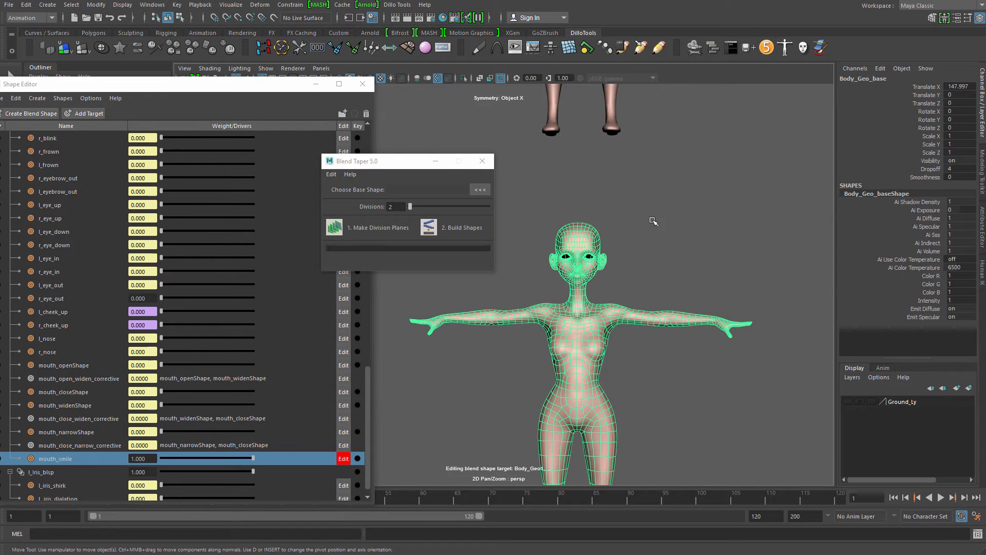
{"action": "left_click", "coordinate": [480, 190]}
{"action": "middle_click_drag", "start_coordinate": [599, 160], "coordinate": [658, 336], "text": "alt"}
{"action": "left_click_drag", "start_coordinate": [666, 245], "coordinate": [595, 188]}
{"action": "middle_click_drag", "start_coordinate": [590, 195], "coordinate": [645, 313], "text": "alt"}
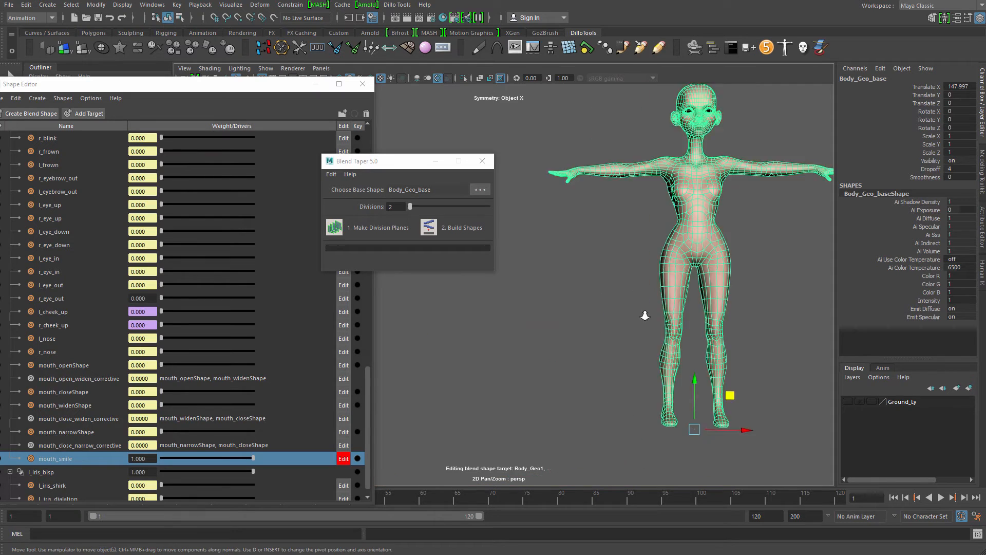
Make the Blend Taper division planes for the mouth_smile mesh with 2 divisions
{"action": "scroll", "coordinate": [645, 313], "scroll_direction": "down", "scroll_amount": 4}
{"action": "left_click", "coordinate": [337, 229]}
{"action": "middle_click_drag", "start_coordinate": [701, 436], "coordinate": [590, 326], "text": "alt"}
{"action": "scroll", "coordinate": [590, 325], "scroll_direction": "up", "scroll_amount": 5}
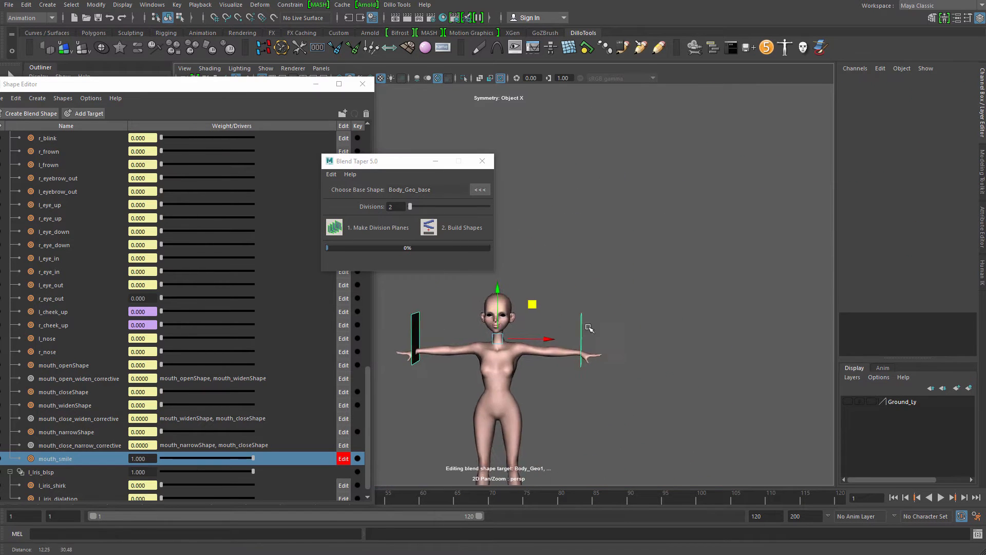
Scale the division planes group along X to about 0.029 so the planes sit near the corners of the mouth
{"action": "middle_click_drag", "start_coordinate": [630, 388], "coordinate": [704, 318], "text": "alt"}
{"action": "key", "text": "r"}
{"action": "left_click_drag", "start_coordinate": [616, 310], "coordinate": [569, 310]}
{"action": "scroll", "coordinate": [589, 323], "scroll_direction": "up", "scroll_amount": 6}
{"action": "middle_click_drag", "start_coordinate": [618, 327], "coordinate": [738, 376], "text": "alt"}
{"action": "left_click_drag", "start_coordinate": [699, 343], "coordinate": [657, 339], "text": "alt"}
{"action": "key", "text": "q"}
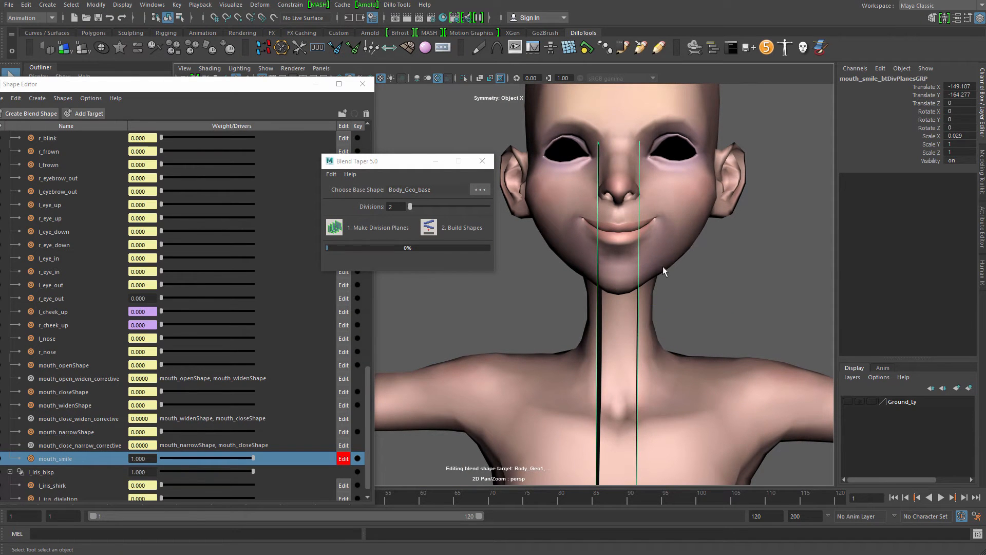
Build the left and right tapered shapes from the mouth_smile mesh
{"action": "left_click", "coordinate": [679, 228]}
{"action": "middle_click_drag", "start_coordinate": [633, 248], "coordinate": [633, 289], "text": "alt"}
{"action": "scroll", "coordinate": [633, 288], "scroll_direction": "down", "scroll_amount": 1}
{"action": "left_click", "coordinate": [428, 228]}
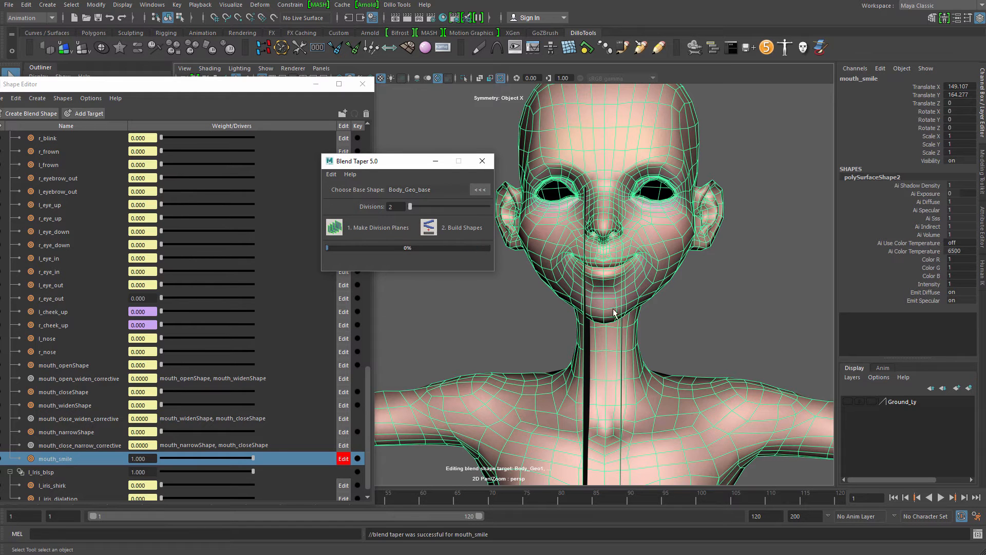
{"action": "left_click_drag", "start_coordinate": [604, 310], "coordinate": [612, 306], "text": "alt"}
{"action": "right_click_drag", "start_coordinate": [612, 306], "coordinate": [584, 263], "text": "alt"}
{"action": "scroll", "coordinate": [584, 263], "scroll_direction": "down", "scroll_amount": 10}
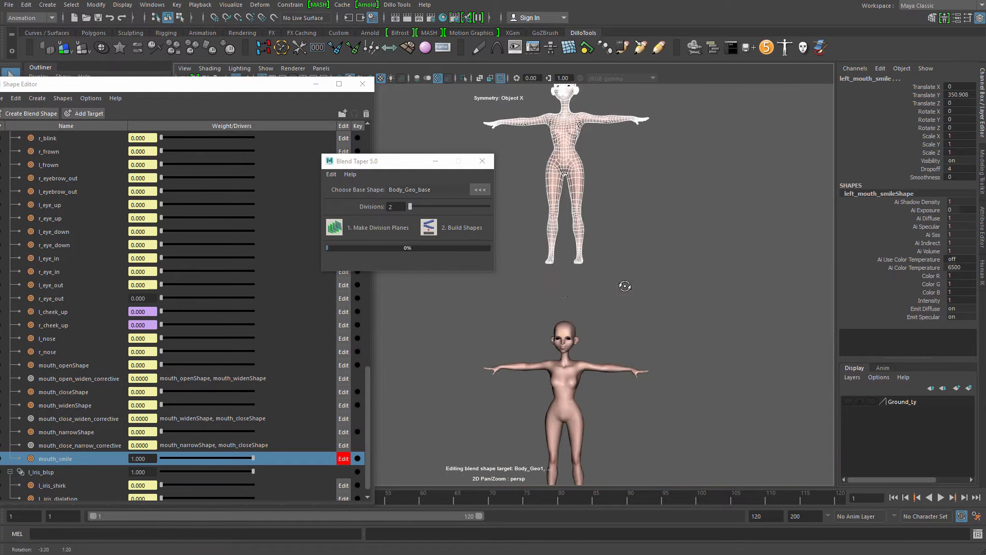
Move the left_mouth_smile mesh beside the right_mouth_smile mesh and select the two split meshes
{"action": "key", "text": "w"}
{"action": "left_click_drag", "start_coordinate": [611, 118], "coordinate": [756, 282]}
{"action": "scroll", "coordinate": [756, 282], "scroll_direction": "down", "scroll_amount": 2}
{"action": "left_click", "coordinate": [703, 238]}
{"action": "left_click", "coordinate": [696, 232]}
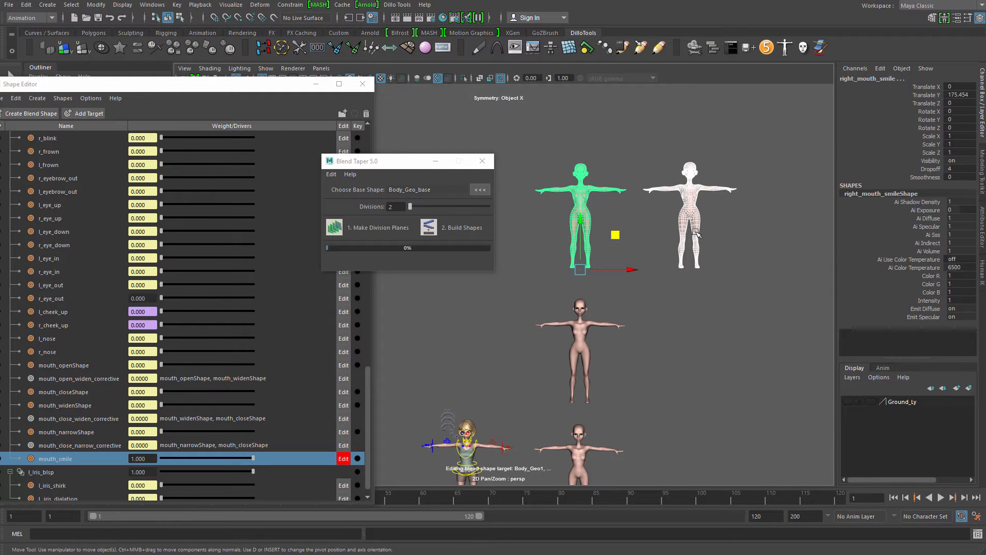
Delete the original mouth_smile mesh below the two split meshes
{"action": "left_click", "coordinate": [620, 353]}
{"action": "left_click", "coordinate": [579, 338]}
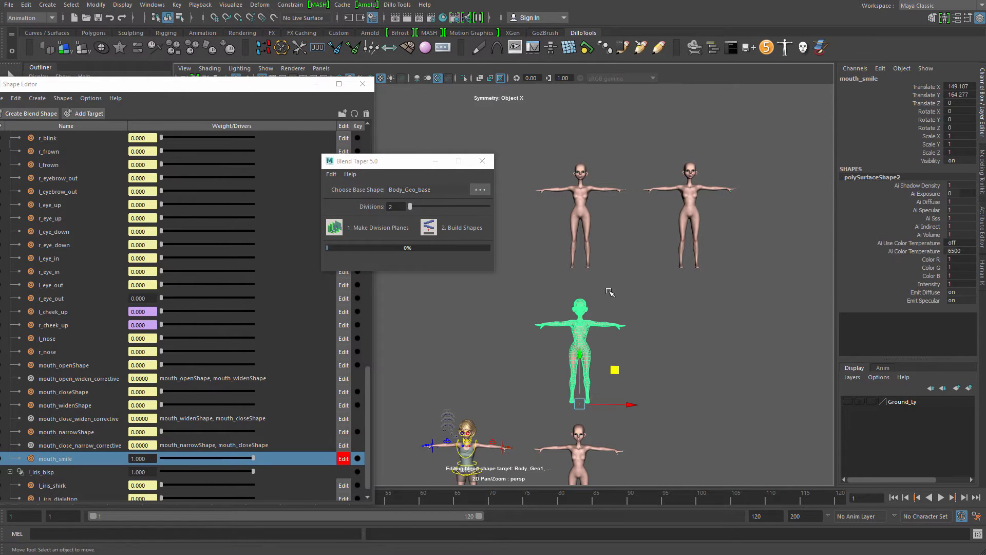
{"action": "key", "text": "Delete"}
Add the left_mouth_smile and right_mouth_smile meshes as targets of the Facial_Expressions blend shape
{"action": "left_click_drag", "start_coordinate": [561, 223], "coordinate": [732, 296]}
{"action": "left_click_drag", "start_coordinate": [369, 418], "coordinate": [359, 177]}
{"action": "right_click", "coordinate": [61, 140]}
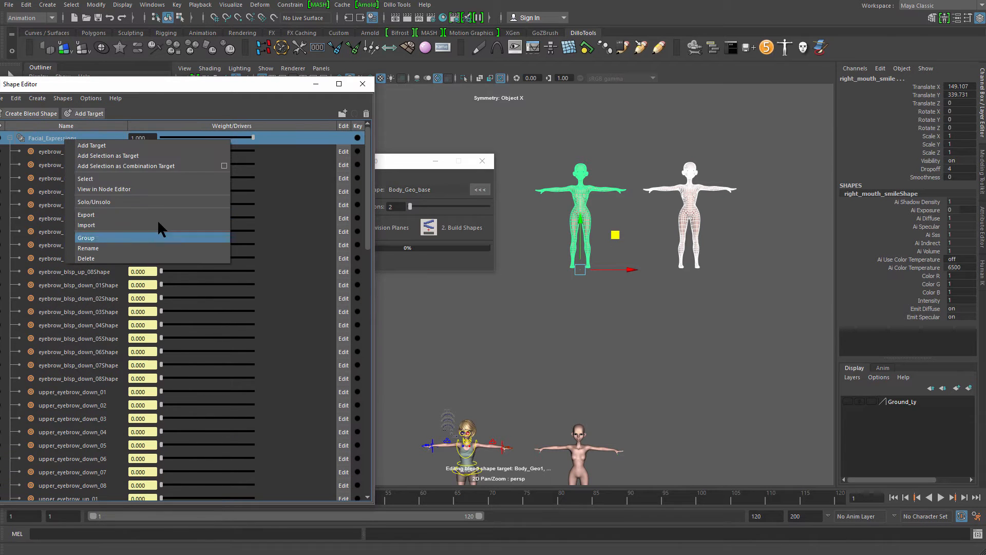
{"action": "left_click", "coordinate": [128, 156]}
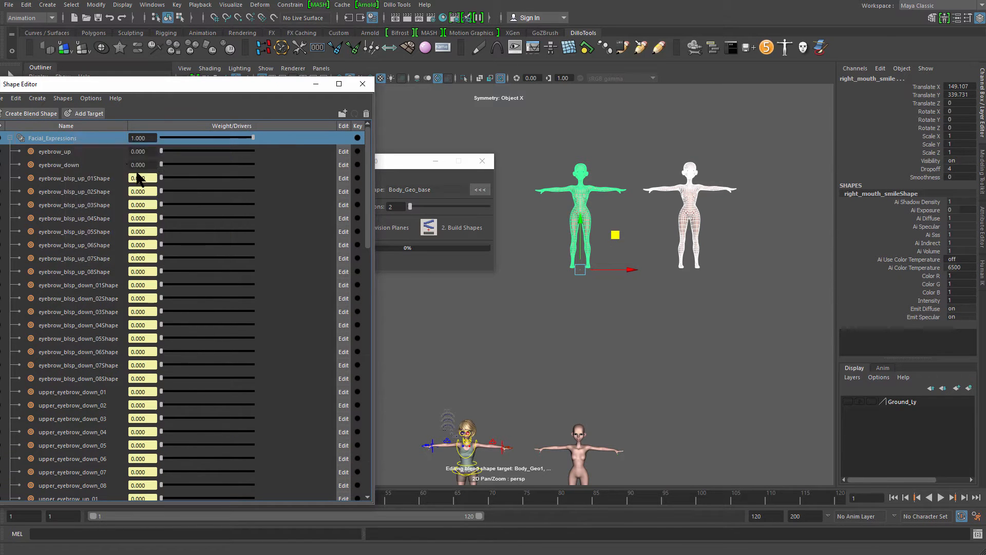
Duplicate the L Mouth Emo slider group and move it past the mouth Overall slider, to Translate X about -9.289
{"action": "middle_click_drag", "start_coordinate": [588, 385], "coordinate": [643, 259], "text": "alt"}
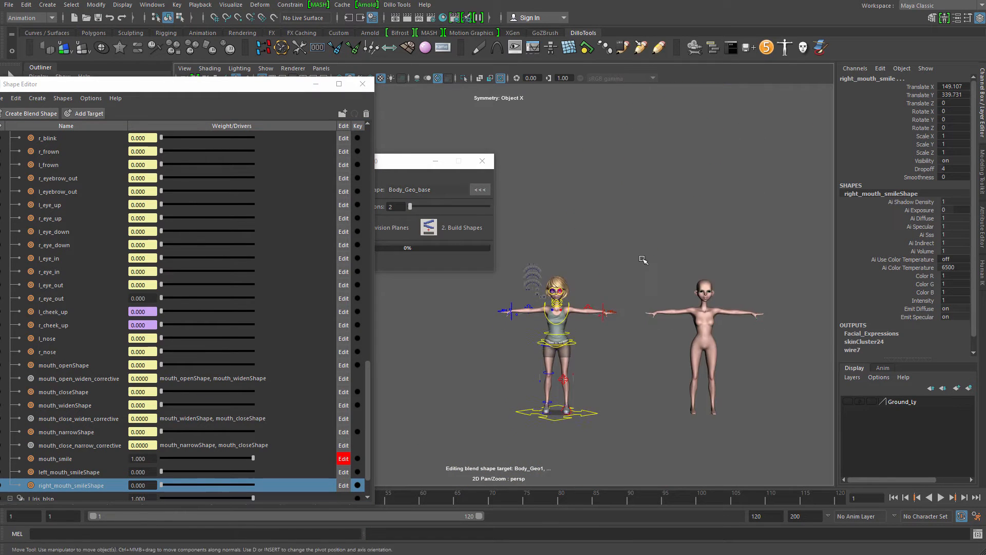
{"action": "right_click_drag", "start_coordinate": [642, 260], "coordinate": [686, 386], "text": "alt"}
{"action": "right_click_drag", "start_coordinate": [559, 328], "coordinate": [650, 374], "text": "alt"}
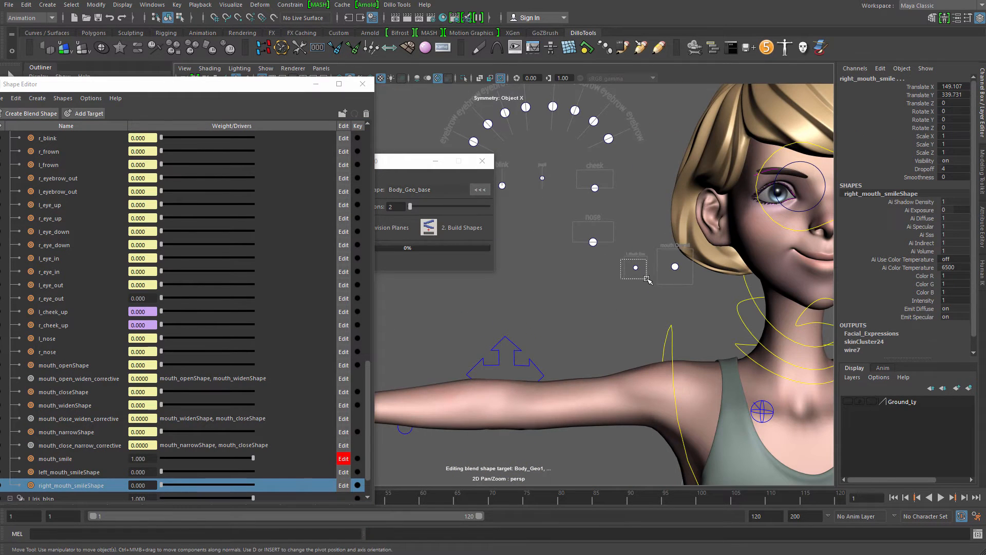
{"action": "left_click_drag", "start_coordinate": [621, 259], "coordinate": [647, 280]}
{"action": "key", "text": "ctrl+d"}
{"action": "middle_click_drag", "start_coordinate": [684, 302], "coordinate": [635, 303], "text": "alt"}
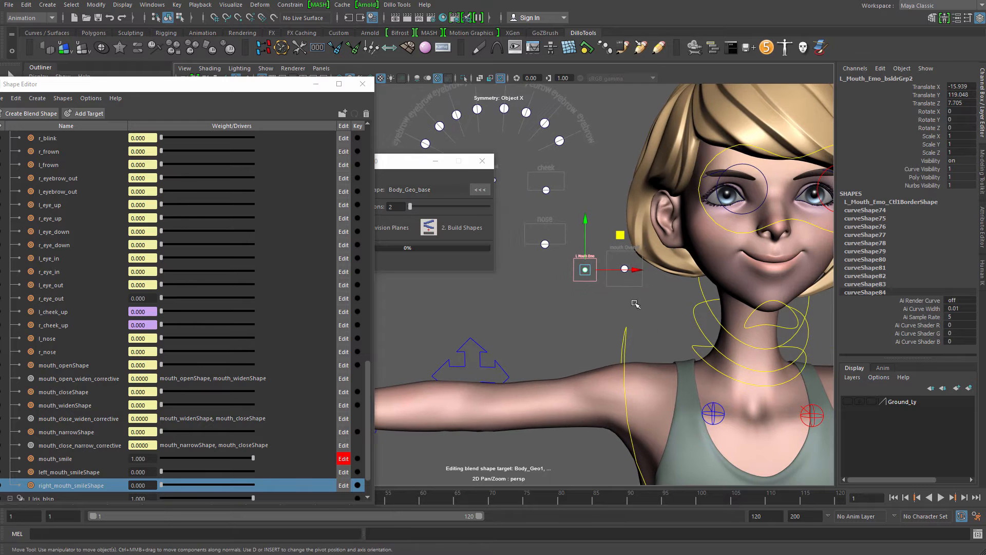
{"action": "left_click_drag", "start_coordinate": [631, 269], "coordinate": [710, 270]}
{"action": "right_click_drag", "start_coordinate": [699, 314], "coordinate": [755, 334], "text": "alt"}
{"action": "middle_click_drag", "start_coordinate": [755, 334], "coordinate": [689, 337], "text": "alt"}
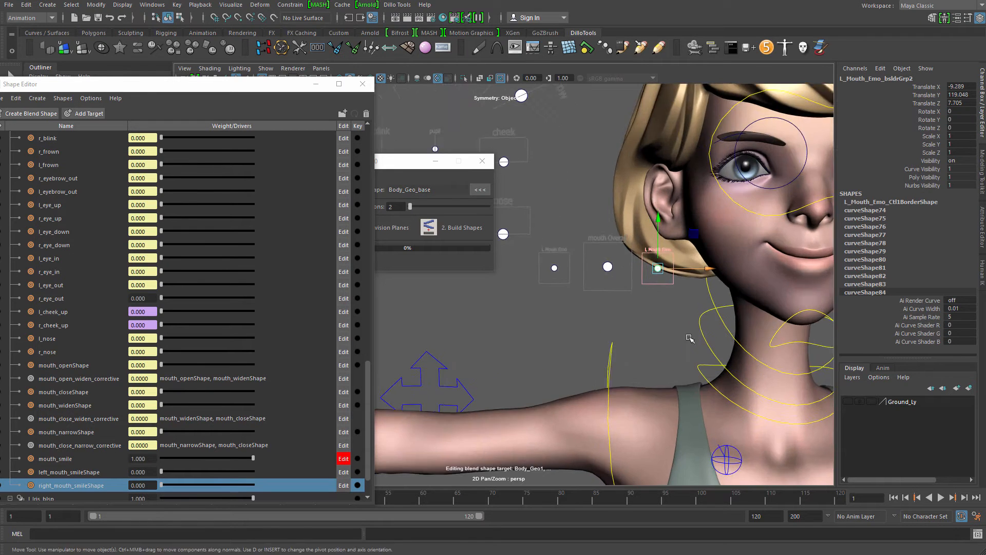
Shift the duplicated mouth slider group closer to the face, to Translate X about -8.547
{"action": "left_click_drag", "start_coordinate": [519, 298], "coordinate": [488, 294], "text": "alt"}
{"action": "middle_click_drag", "start_coordinate": [488, 293], "coordinate": [534, 303], "text": "alt"}
{"action": "right_click_drag", "start_coordinate": [534, 304], "coordinate": [654, 255], "text": "alt"}
{"action": "left_click_drag", "start_coordinate": [654, 256], "coordinate": [581, 278], "text": "alt"}
{"action": "middle_click_drag", "start_coordinate": [581, 278], "coordinate": [560, 312], "text": "alt"}
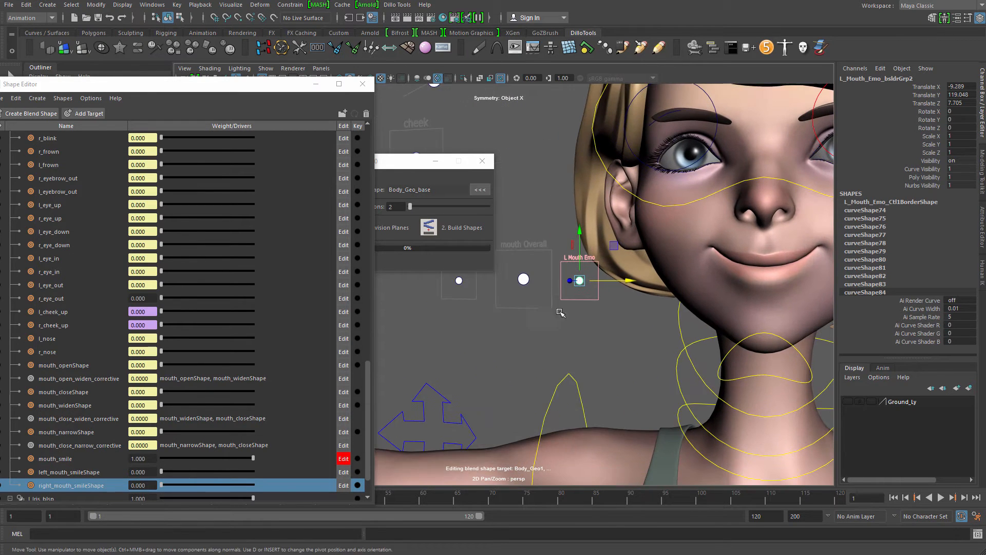
{"action": "left_click_drag", "start_coordinate": [560, 312], "coordinate": [581, 310], "text": "alt"}
{"action": "middle_click_drag", "start_coordinate": [639, 301], "coordinate": [650, 326], "text": "alt"}
{"action": "right_click_drag", "start_coordinate": [649, 325], "coordinate": [682, 310], "text": "alt"}
{"action": "left_click_drag", "start_coordinate": [647, 298], "coordinate": [665, 301]}
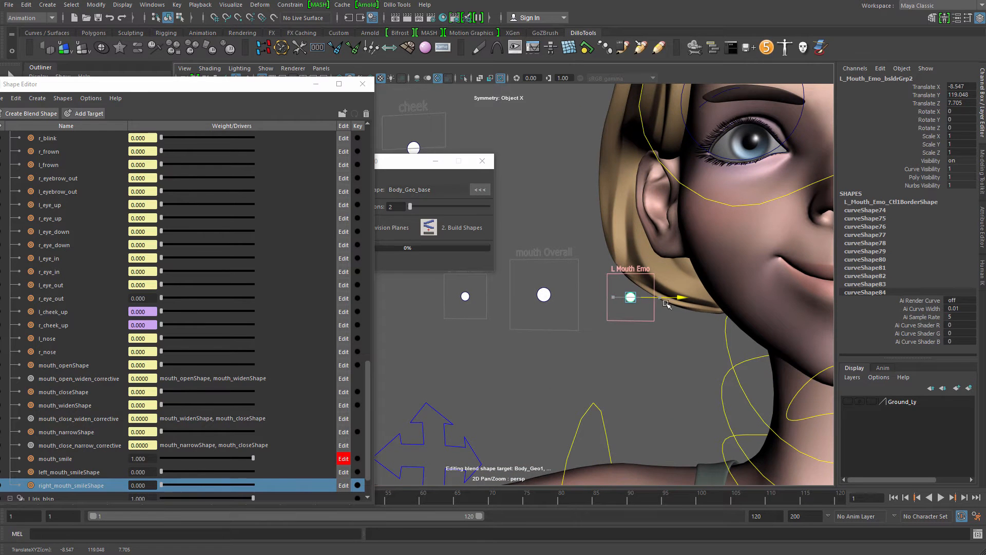
{"action": "middle_click_drag", "start_coordinate": [466, 298], "coordinate": [510, 319], "text": "alt"}
{"action": "right_click_drag", "start_coordinate": [510, 319], "coordinate": [534, 329], "text": "alt"}
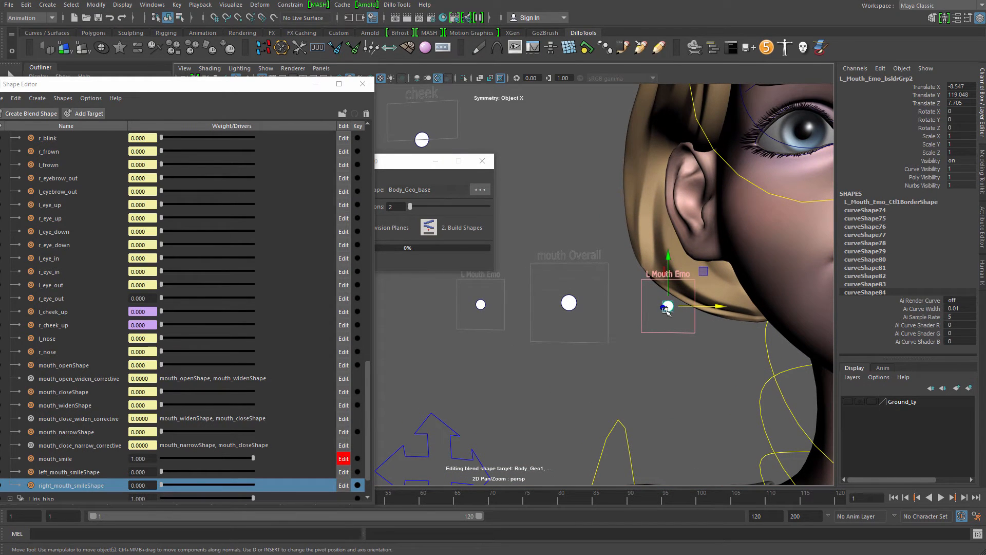
Try to retitle the duplicated mouth slider R_Mouth_Emo with the Sliders tool
{"action": "key", "text": "q"}
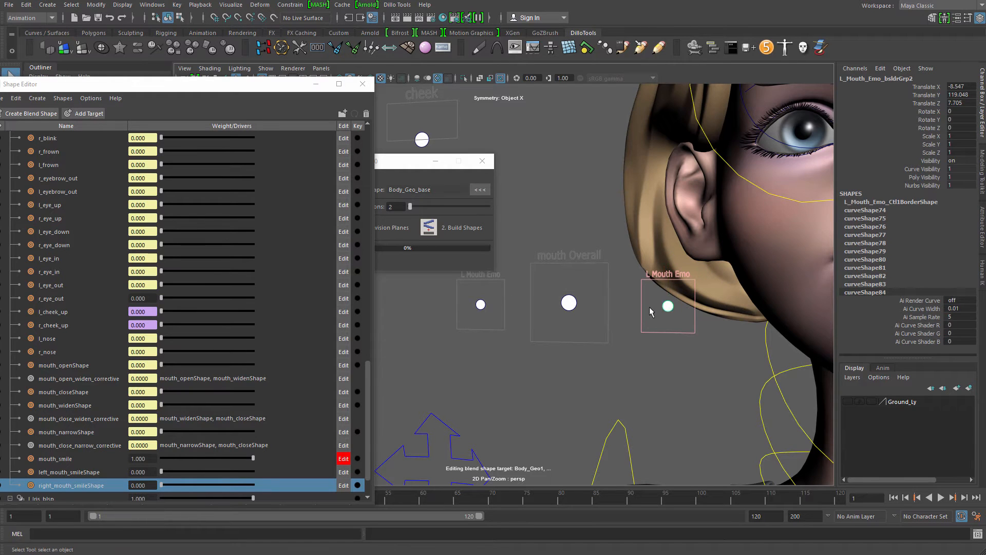
{"action": "right_click", "coordinate": [670, 307]}
{"action": "left_click", "coordinate": [371, 49]}
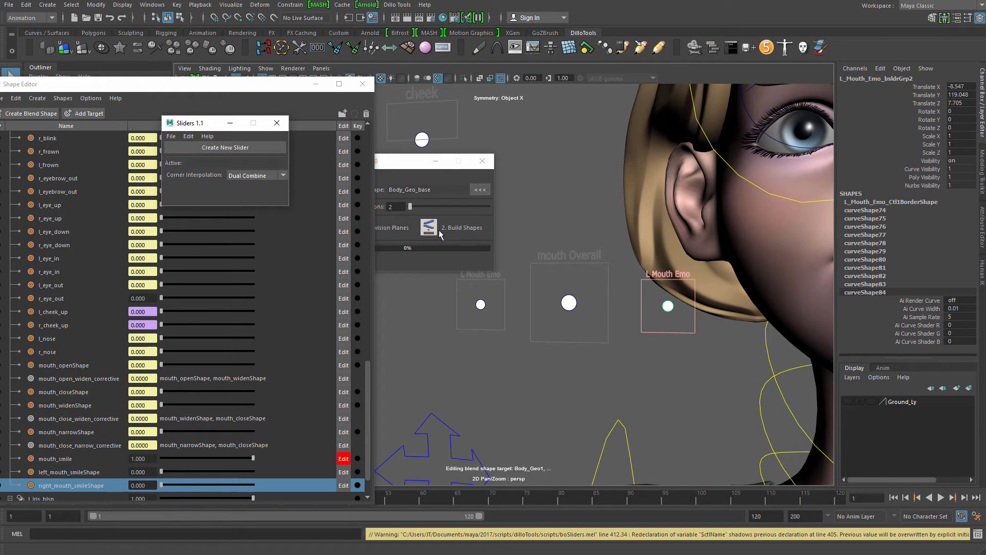
{"action": "right_click_drag", "start_coordinate": [668, 305], "coordinate": [644, 291]}
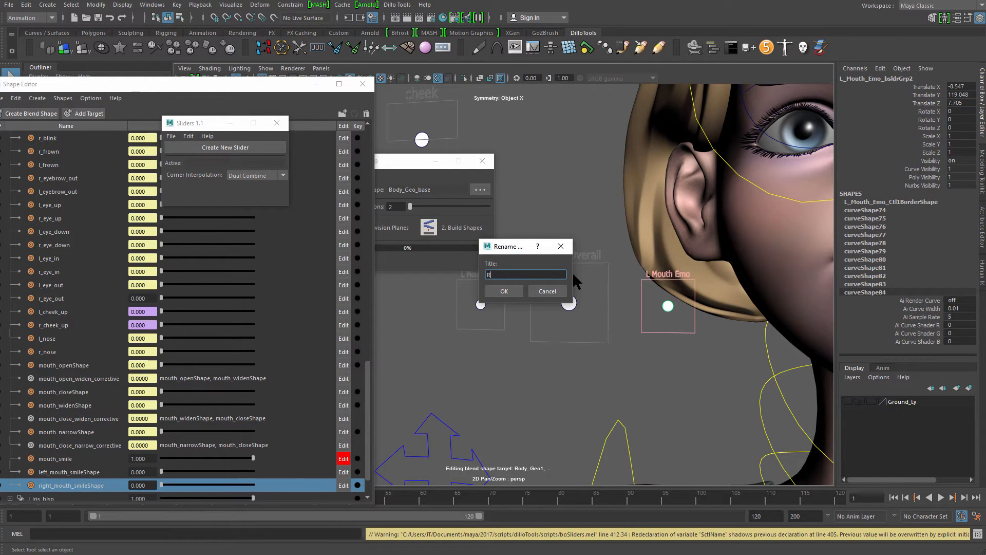
{"action": "type", "text": "R_Mouth_Emo"}
{"action": "left_click", "coordinate": [503, 291]}
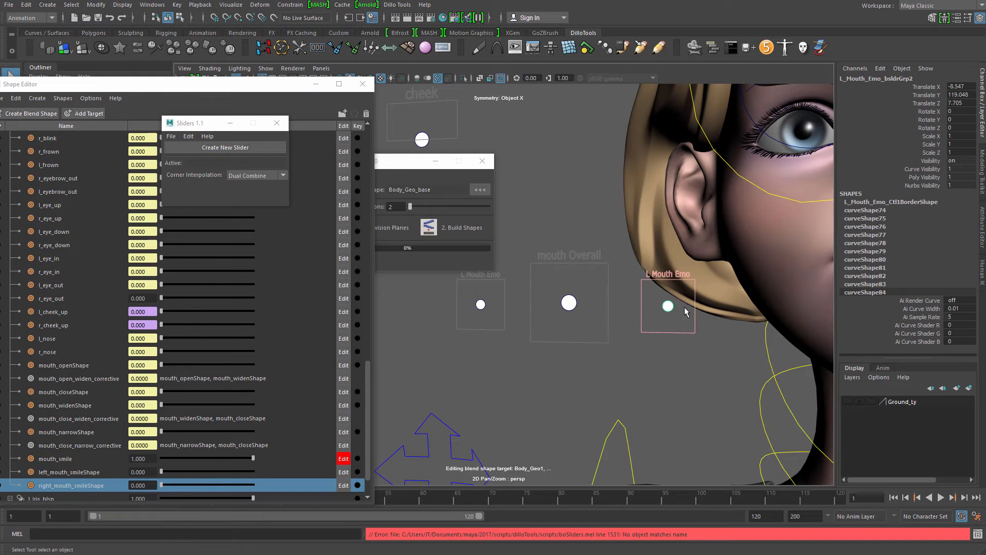
Reposition the duplicated mouth slider group to Translate X about -9.431 and Translate Z about 7.181
{"action": "middle_click_drag", "start_coordinate": [679, 298], "coordinate": [659, 297], "text": "alt"}
{"action": "right_click_drag", "start_coordinate": [670, 317], "coordinate": [685, 317], "text": "alt"}
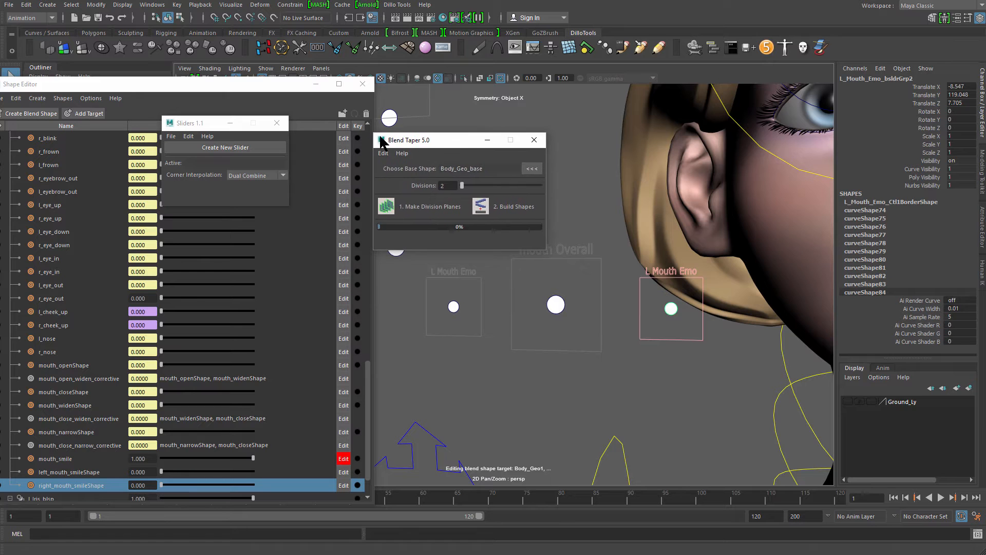
{"action": "left_click_drag", "start_coordinate": [264, 85], "coordinate": [320, 116]}
{"action": "left_click_drag", "start_coordinate": [659, 211], "coordinate": [636, 376], "text": "alt"}
{"action": "key", "text": "f"}
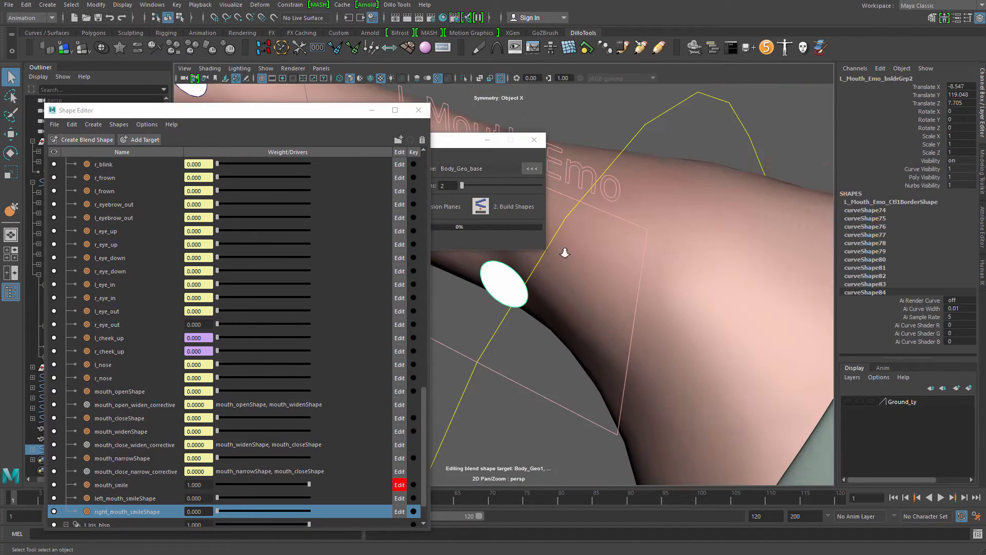
{"action": "middle_click_drag", "start_coordinate": [565, 251], "coordinate": [590, 253], "text": "alt"}
{"action": "scroll", "coordinate": [590, 253], "scroll_direction": "down", "scroll_amount": 6}
{"action": "left_click_drag", "start_coordinate": [721, 255], "coordinate": [670, 230], "text": "alt"}
{"action": "key", "text": "w"}
{"action": "left_click_drag", "start_coordinate": [583, 289], "coordinate": [588, 288]}
{"action": "left_click_drag", "start_coordinate": [588, 289], "coordinate": [634, 298], "text": "alt"}
{"action": "middle_click_drag", "start_coordinate": [581, 289], "coordinate": [724, 297], "text": "alt"}
{"action": "left_click_drag", "start_coordinate": [724, 297], "coordinate": [692, 281], "text": "alt"}
{"action": "left_click_drag", "start_coordinate": [520, 306], "coordinate": [548, 319], "text": "alt"}
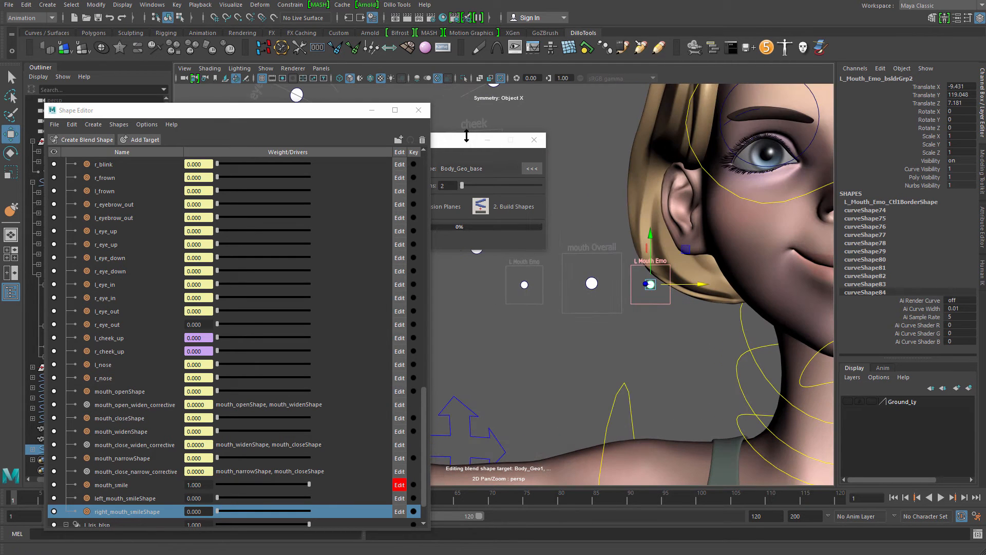
Minimize the Blend Taper window and set the original L_Mouth_Emo_Ctl1 slider as the active control
{"action": "mouse_move", "coordinate": [462, 140]}
{"action": "left_mouse_down"}
{"action": "mouse_move", "coordinate": [526, 103]}
{"action": "mouse_move", "coordinate": [468, 154]}
{"action": "left_mouse_up"}
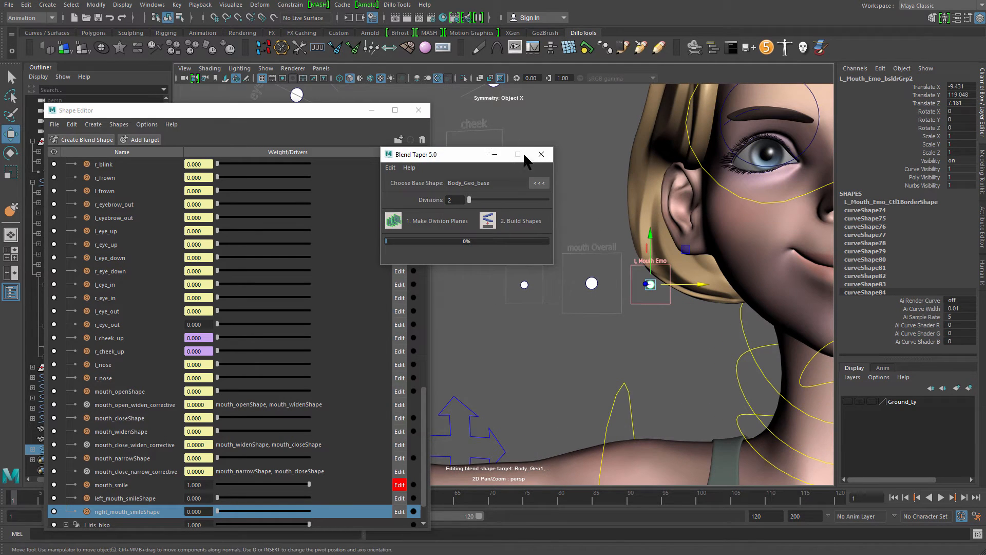
{"action": "left_click", "coordinate": [494, 154]}
{"action": "left_click", "coordinate": [525, 284]}
{"action": "right_click_drag", "start_coordinate": [525, 283], "coordinate": [516, 191]}
{"action": "left_click", "coordinate": [979, 534]}
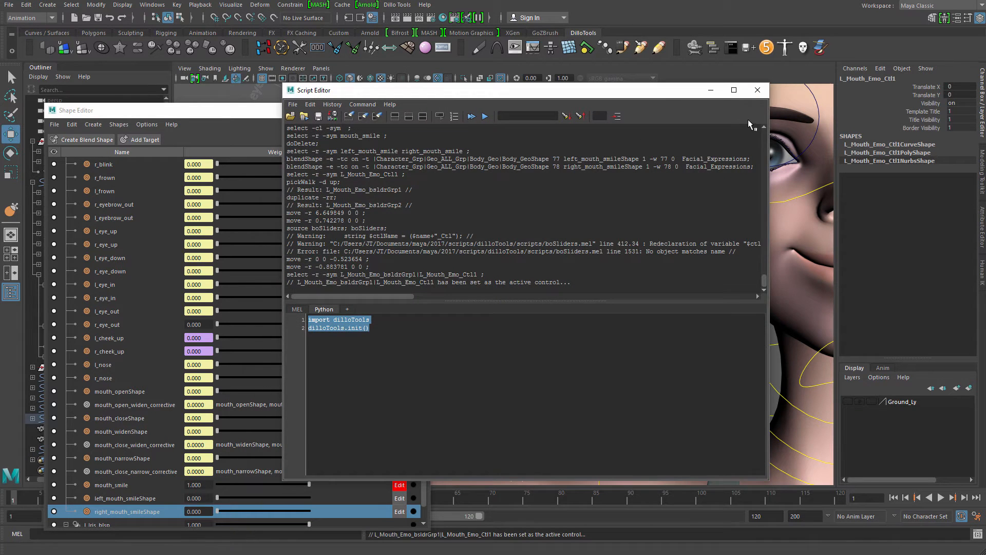
{"action": "left_click", "coordinate": [757, 91]}
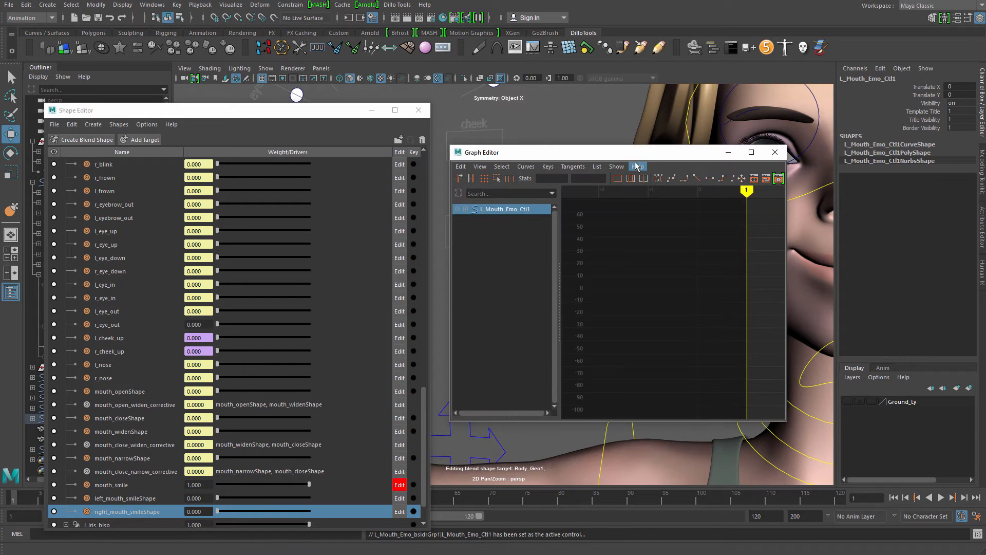
{"action": "left_click", "coordinate": [776, 147]}
Restore the Blend Taper window and rearrange it and the Shape Editor clear of the mouth sliders
{"action": "left_click", "coordinate": [132, 554]}
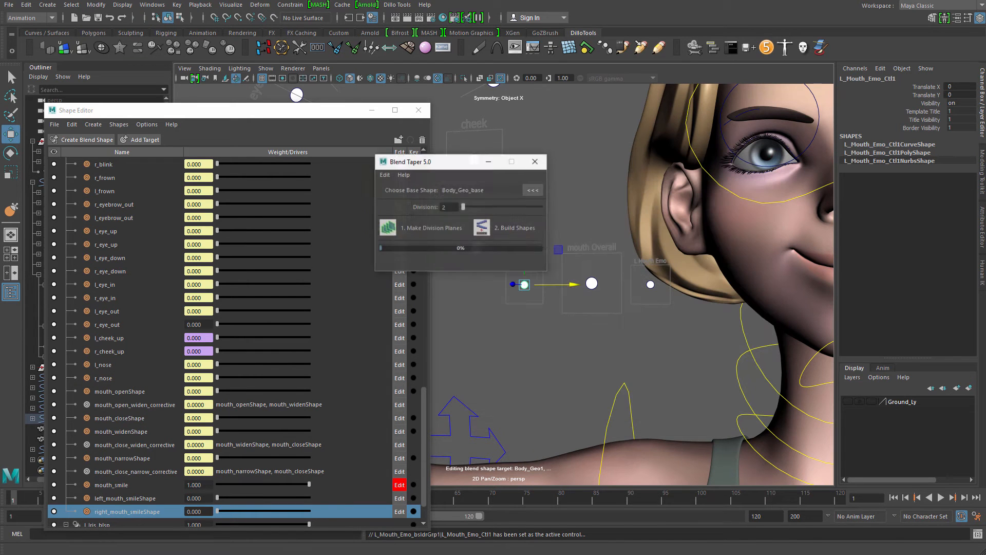
{"action": "left_click_drag", "start_coordinate": [472, 165], "coordinate": [389, 174]}
{"action": "left_click_drag", "start_coordinate": [316, 115], "coordinate": [316, 86]}
{"action": "middle_click_drag", "start_coordinate": [623, 282], "coordinate": [560, 260], "text": "alt"}
{"action": "right_click_drag", "start_coordinate": [560, 259], "coordinate": [585, 262], "text": "alt"}
{"action": "middle_click_drag", "start_coordinate": [585, 261], "coordinate": [639, 268], "text": "alt"}
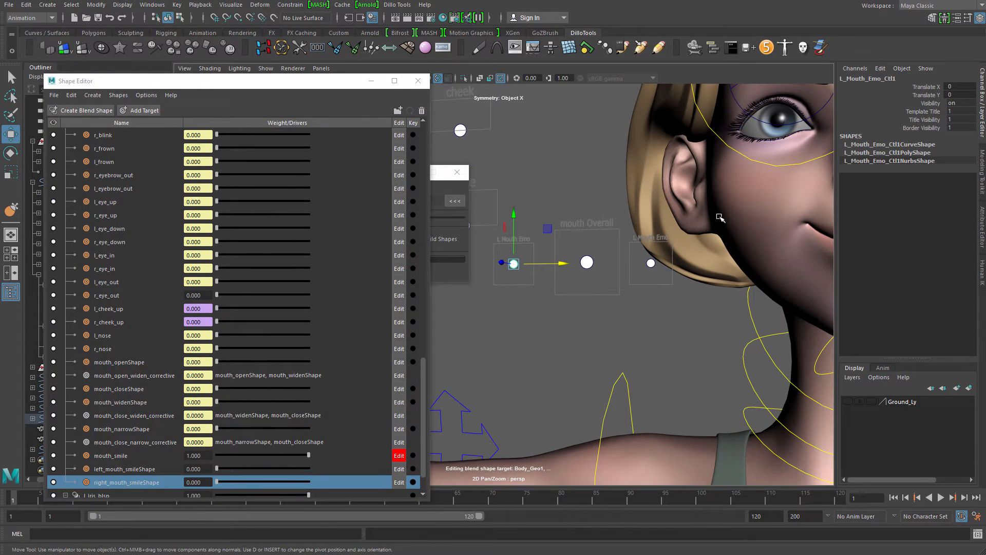
Connect right_mouth_smileShape from Body_Geo's Facial_Expressions blend shape to the +y direction of the active mouth slider
{"action": "left_click", "coordinate": [802, 214]}
{"action": "scroll", "coordinate": [975, 132], "scroll_direction": "down", "scroll_amount": 10}
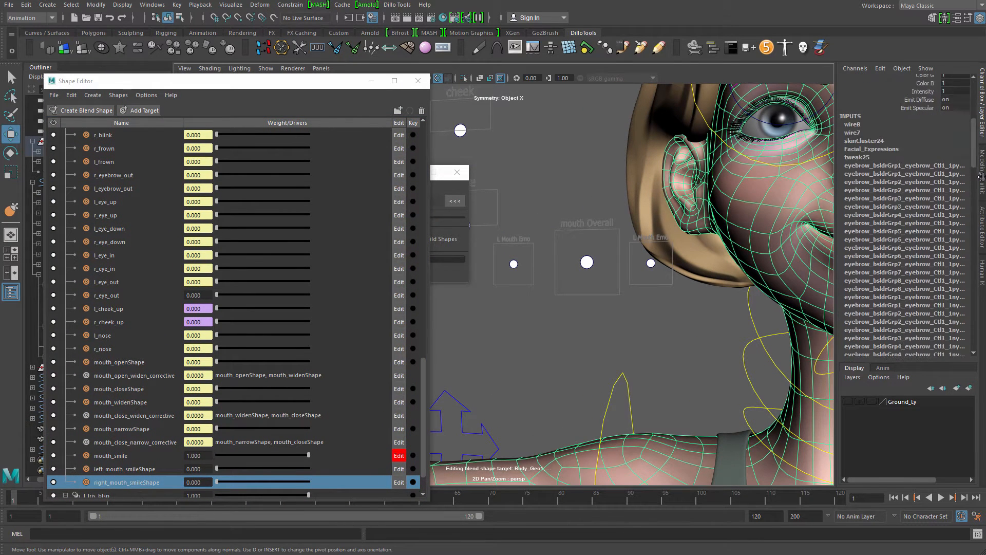
{"action": "scroll", "coordinate": [906, 162], "scroll_direction": "up", "scroll_amount": 5}
{"action": "left_click", "coordinate": [873, 152]}
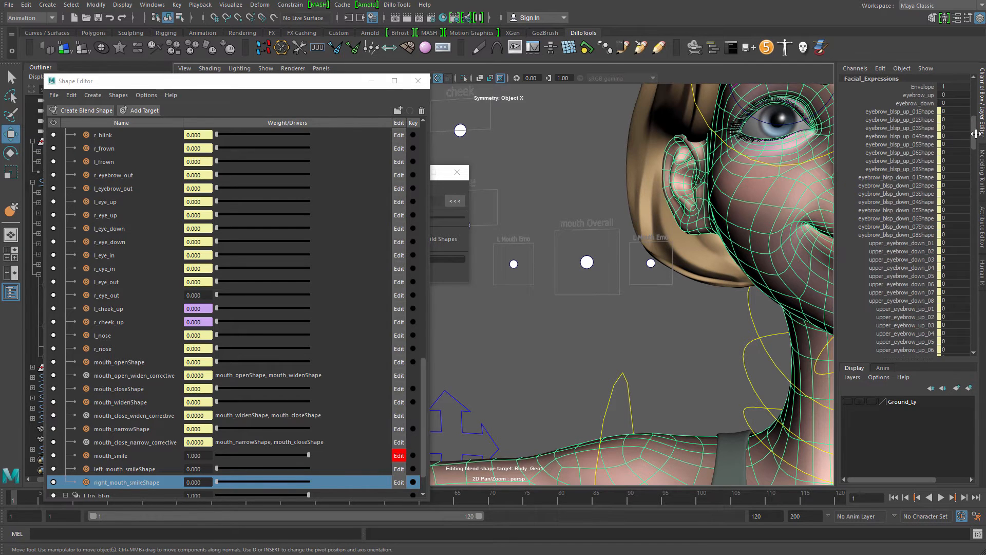
{"action": "scroll", "coordinate": [920, 206], "scroll_direction": "down", "scroll_amount": 5}
{"action": "left_click", "coordinate": [915, 205]}
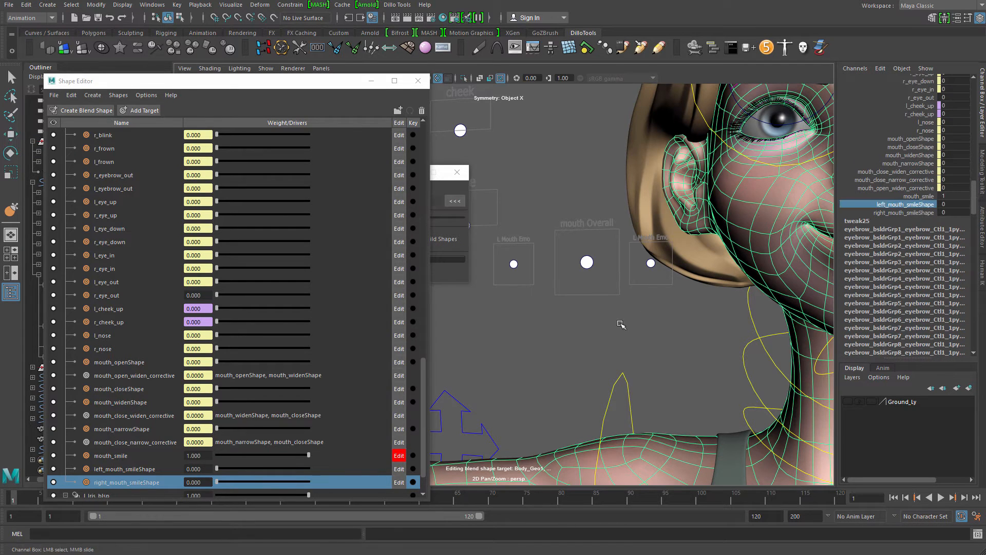
{"action": "left_click", "coordinate": [905, 212]}
{"action": "right_click", "coordinate": [586, 345]}
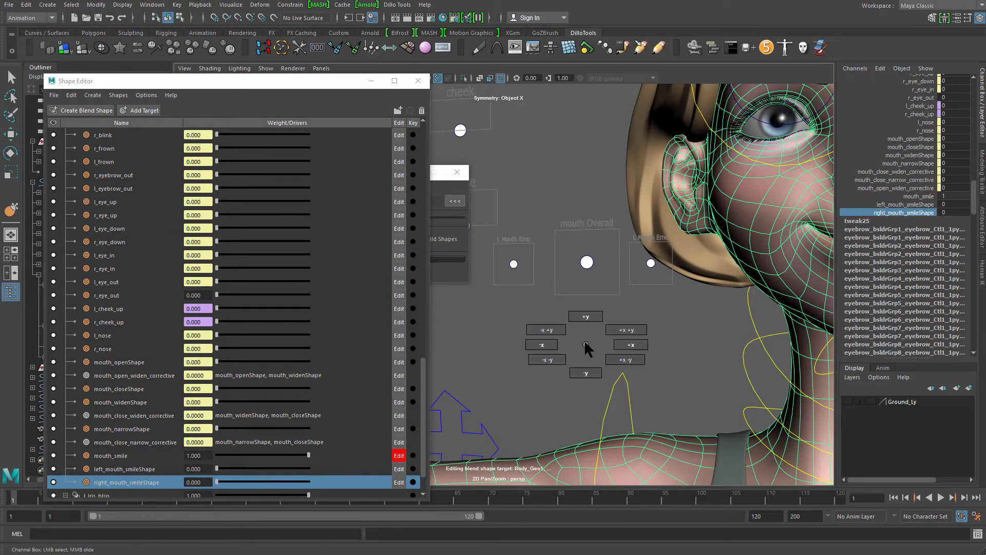
{"action": "left_click", "coordinate": [586, 309]}
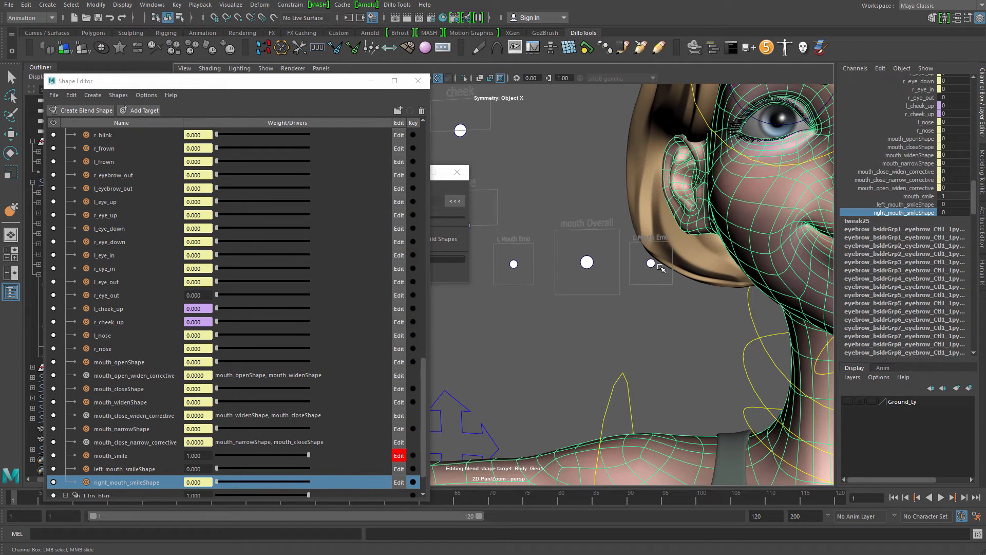
Set the duplicated mouth slider beside the face as the active control
{"action": "left_click", "coordinate": [651, 263]}
{"action": "left_click", "coordinate": [655, 264]}
{"action": "right_click_drag", "start_coordinate": [655, 263], "coordinate": [656, 233]}
Connect left_mouth_smileShape from Body_Geo's Facial_Expressions blend shape to the +y direction of the active mouth slider
{"action": "left_click", "coordinate": [752, 235]}
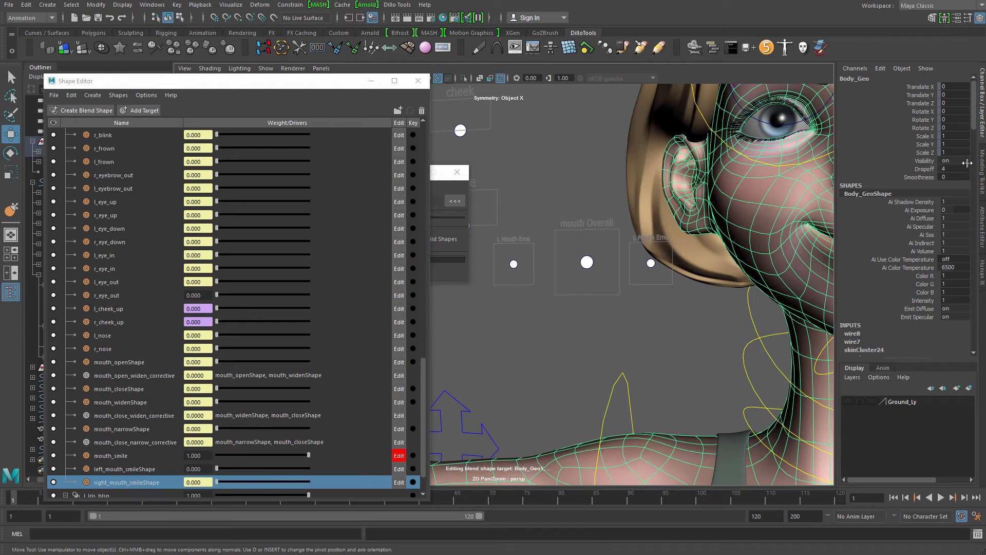
{"action": "scroll", "coordinate": [932, 189], "scroll_direction": "down", "scroll_amount": 5}
{"action": "left_click", "coordinate": [873, 206]}
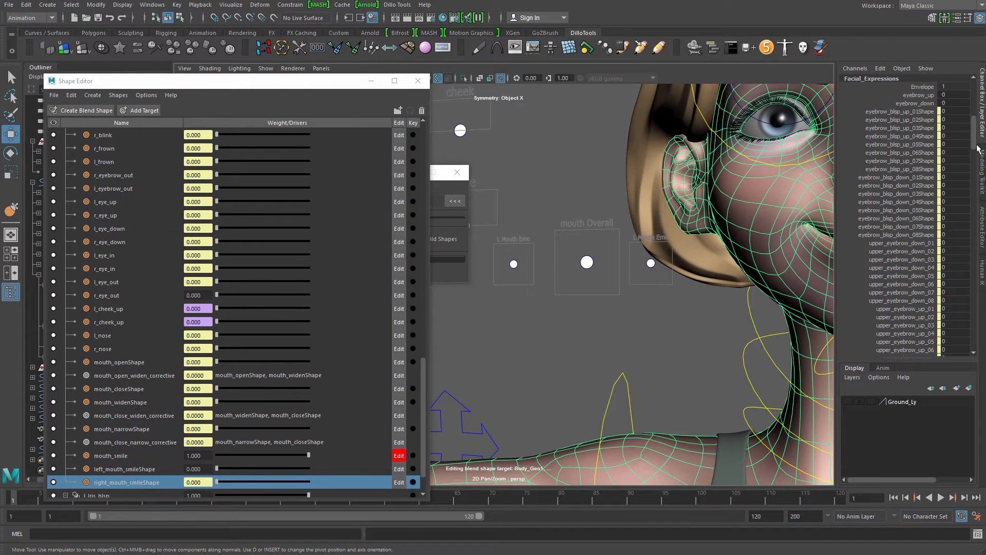
{"action": "scroll", "coordinate": [950, 208], "scroll_direction": "down", "scroll_amount": 7}
{"action": "left_click", "coordinate": [916, 206]}
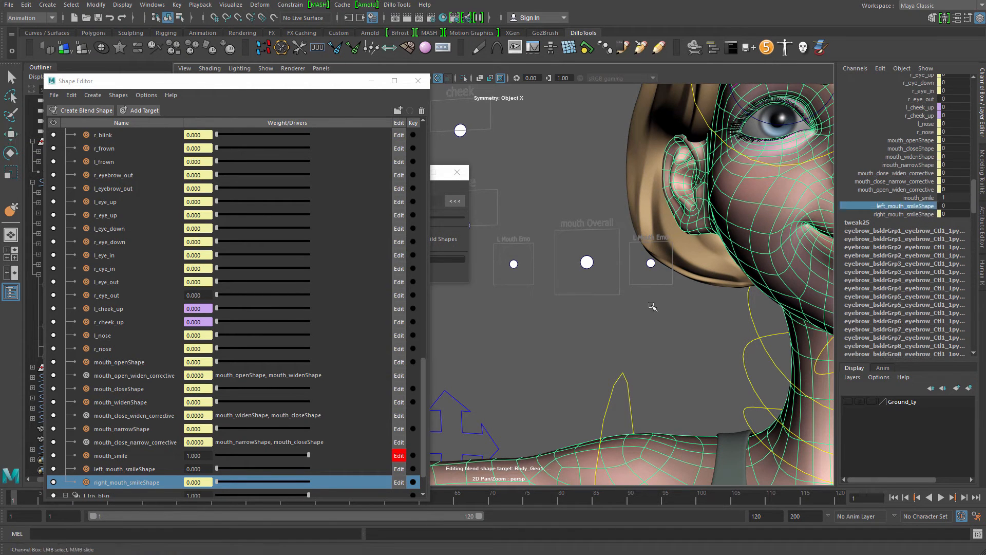
{"action": "right_click", "coordinate": [668, 303]}
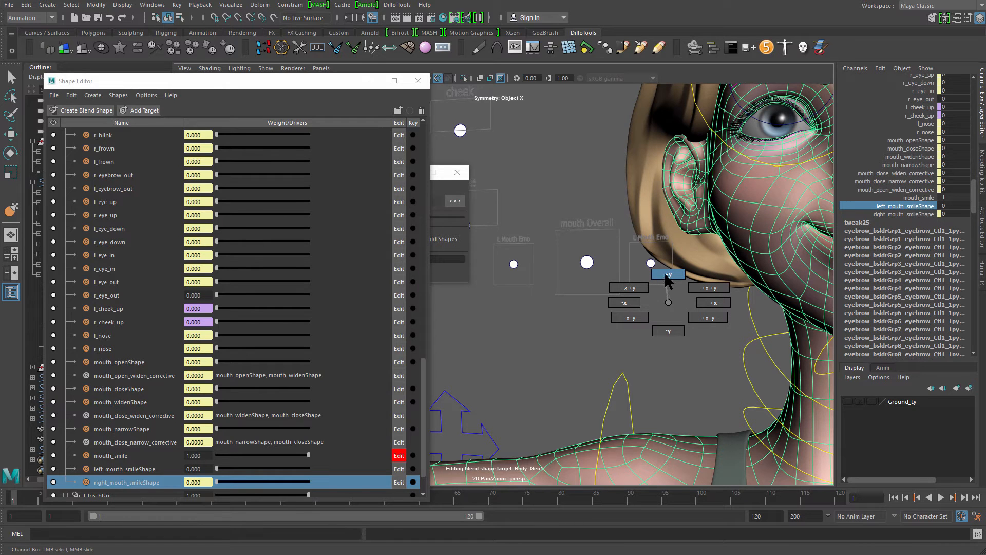
{"action": "left_click", "coordinate": [667, 274]}
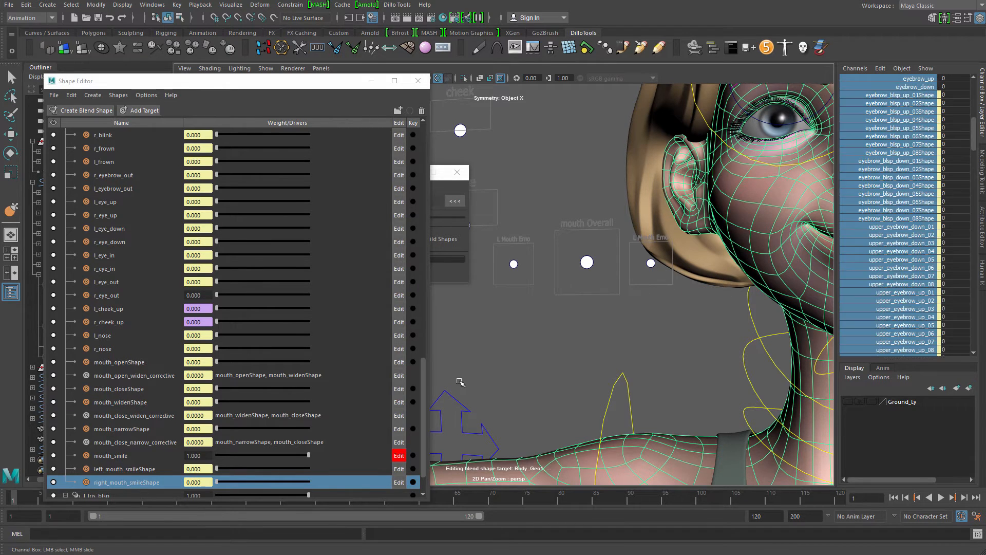
Set the mouth_smile target's weight to 0 and raise the original L_Mouth_Emo_Ctl1 slider to Translate Y 1
{"action": "left_click_drag", "start_coordinate": [282, 455], "coordinate": [216, 455]}
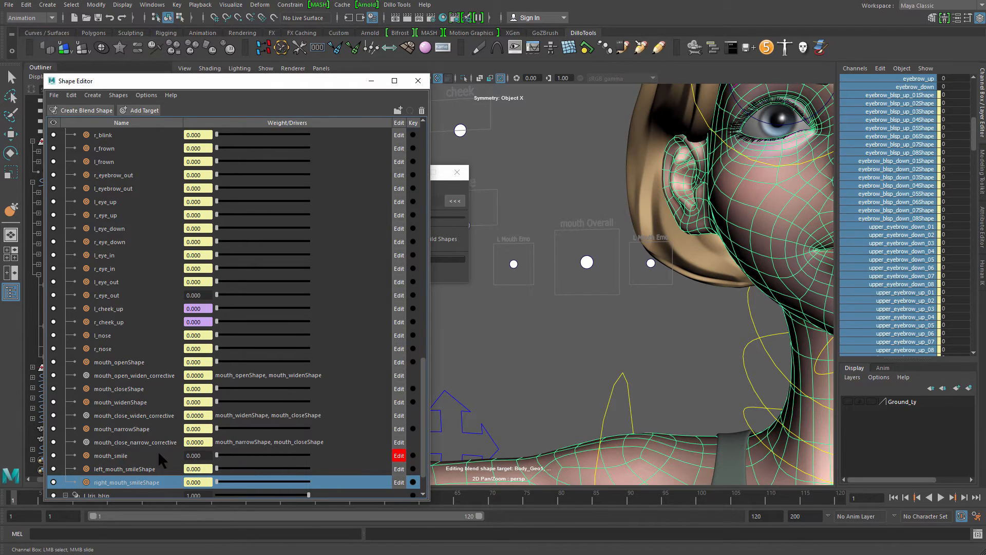
{"action": "middle_click_drag", "start_coordinate": [571, 302], "coordinate": [659, 319], "text": "alt"}
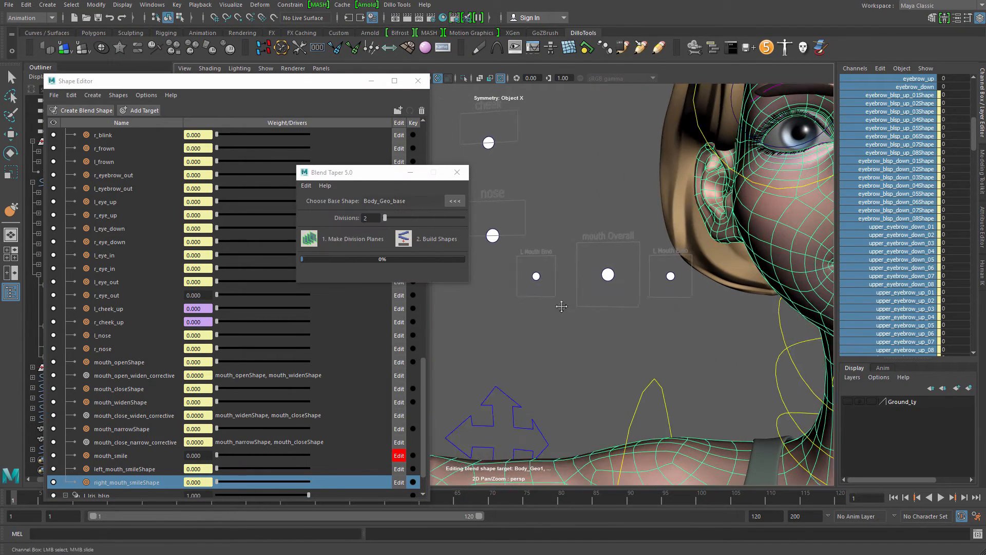
{"action": "left_click_drag", "start_coordinate": [561, 304], "coordinate": [511, 278], "text": "alt"}
{"action": "left_click", "coordinate": [501, 278]}
{"action": "key", "text": "w"}
{"action": "scroll", "coordinate": [576, 255], "scroll_direction": "down", "scroll_amount": 3}
{"action": "left_click_drag", "start_coordinate": [579, 253], "coordinate": [575, 236], "text": "alt"}
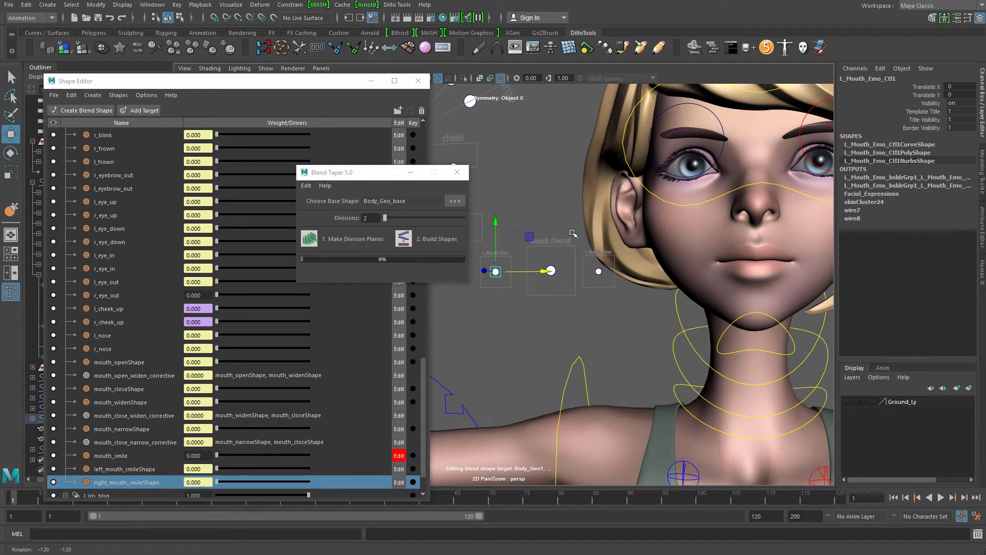
{"action": "left_click_drag", "start_coordinate": [492, 222], "coordinate": [489, 190]}
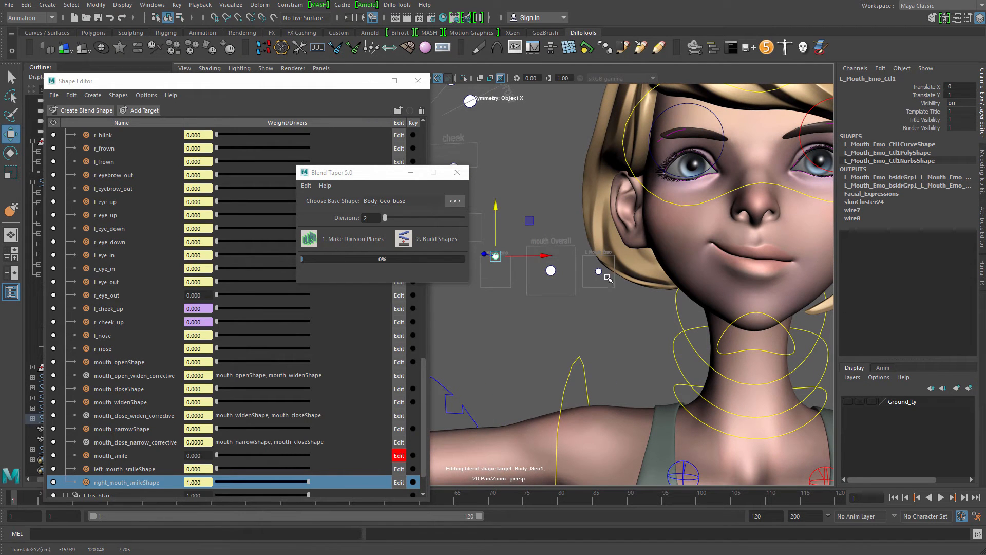
Raise the duplicated mouth slider, test both emotion sliders together, and reset their translation to 0
{"action": "left_click", "coordinate": [599, 271]}
{"action": "left_click_drag", "start_coordinate": [602, 226], "coordinate": [599, 209]}
{"action": "left_click", "coordinate": [494, 256]}
{"action": "left_click_drag", "start_coordinate": [608, 276], "coordinate": [595, 277], "text": "alt"}
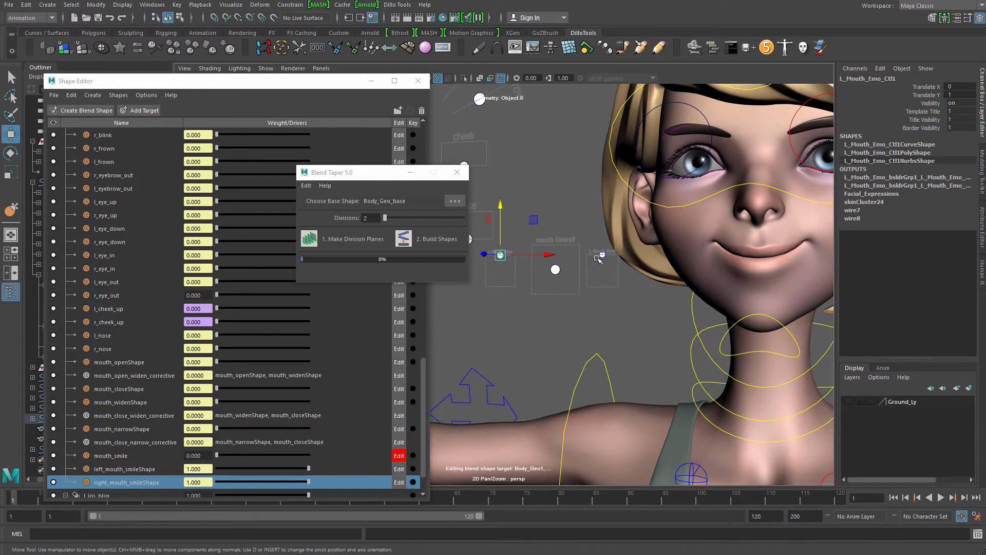
{"action": "mouse_move", "coordinate": [505, 210]}
{"action": "left_mouse_down"}
{"action": "mouse_move", "coordinate": [498, 216]}
{"action": "mouse_move", "coordinate": [499, 205]}
{"action": "left_mouse_up"}
{"action": "right_click_drag", "start_coordinate": [584, 239], "coordinate": [544, 242], "text": "alt"}
{"action": "left_click_drag", "start_coordinate": [544, 242], "coordinate": [573, 247], "text": "alt"}
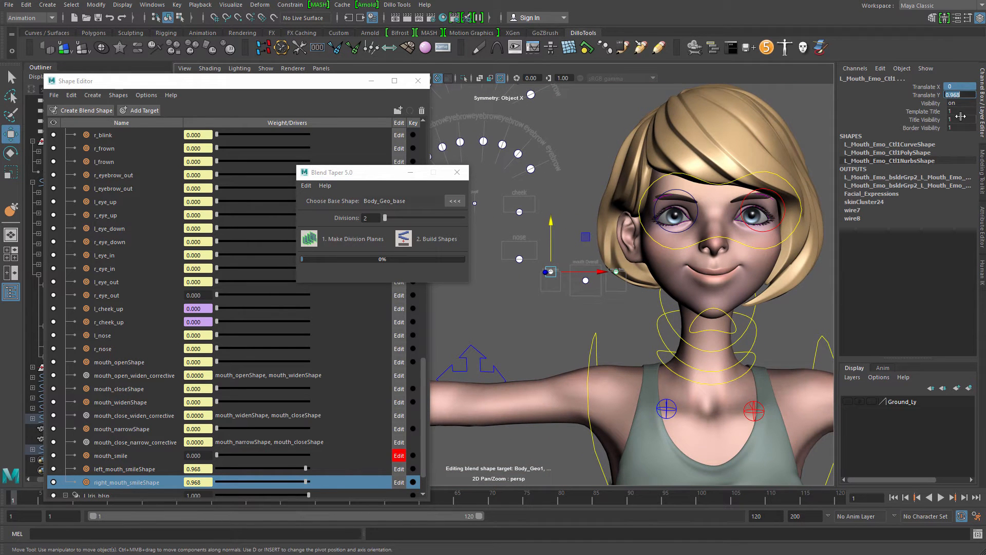
{"action": "type", "text": "0"}
{"action": "key", "text": "Return"}
Select the mouth_Overall_Ctl1 slider, minimize the Blend Taper window and move the Shape Editor clear of the face
{"action": "right_click_drag", "start_coordinate": [496, 315], "coordinate": [640, 318], "text": "alt"}
{"action": "left_click", "coordinate": [591, 243]}
{"action": "middle_click_drag", "start_coordinate": [623, 232], "coordinate": [546, 233], "text": "alt"}
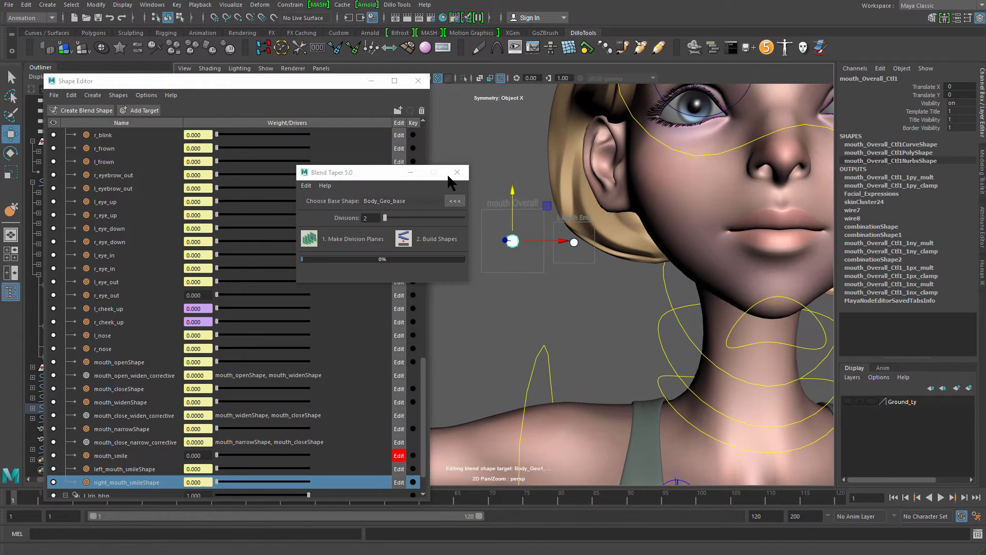
{"action": "left_click_drag", "start_coordinate": [387, 172], "coordinate": [376, 149]}
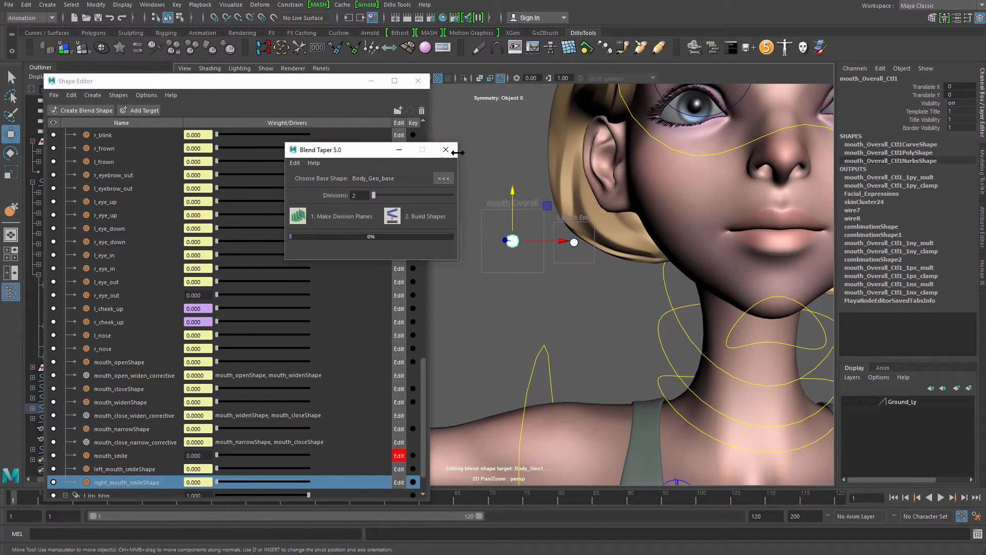
{"action": "left_click", "coordinate": [397, 150]}
{"action": "left_click_drag", "start_coordinate": [350, 85], "coordinate": [395, 196]}
{"action": "left_click", "coordinate": [277, 123]}
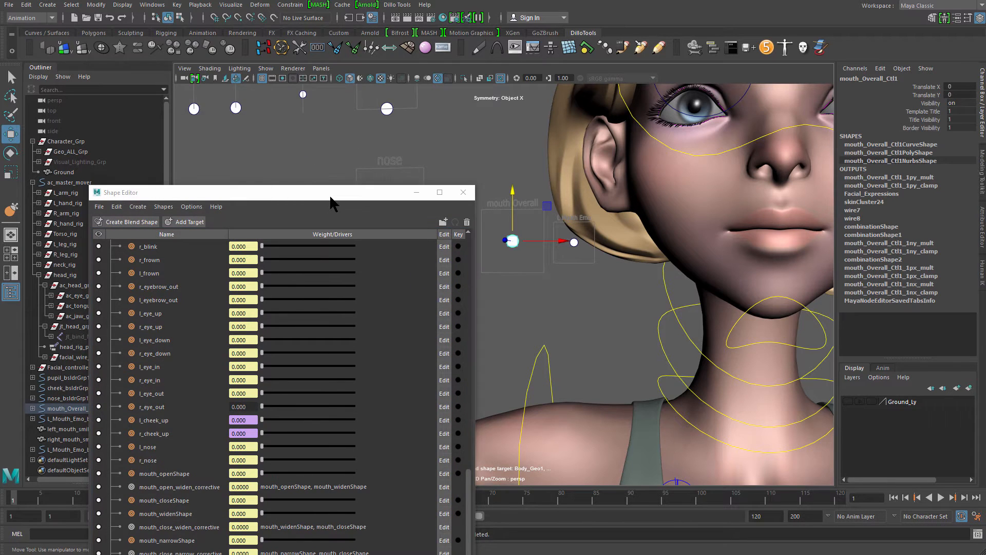
{"action": "left_click_drag", "start_coordinate": [334, 192], "coordinate": [345, 42]}
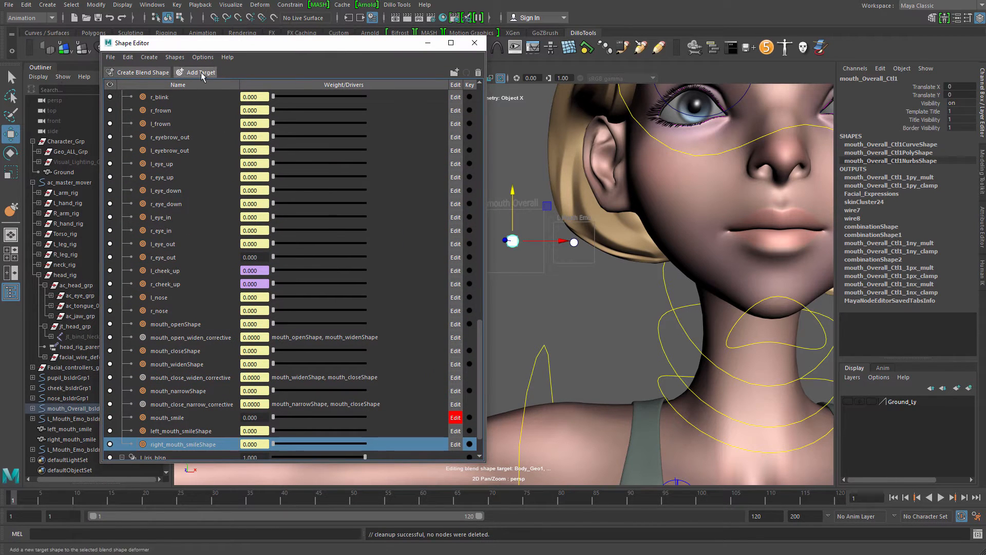
Add a new target to the Facial_Expressions blend shape and name it mouth_frown
{"action": "left_click", "coordinate": [195, 72]}
{"action": "double_click", "coordinate": [169, 445]}
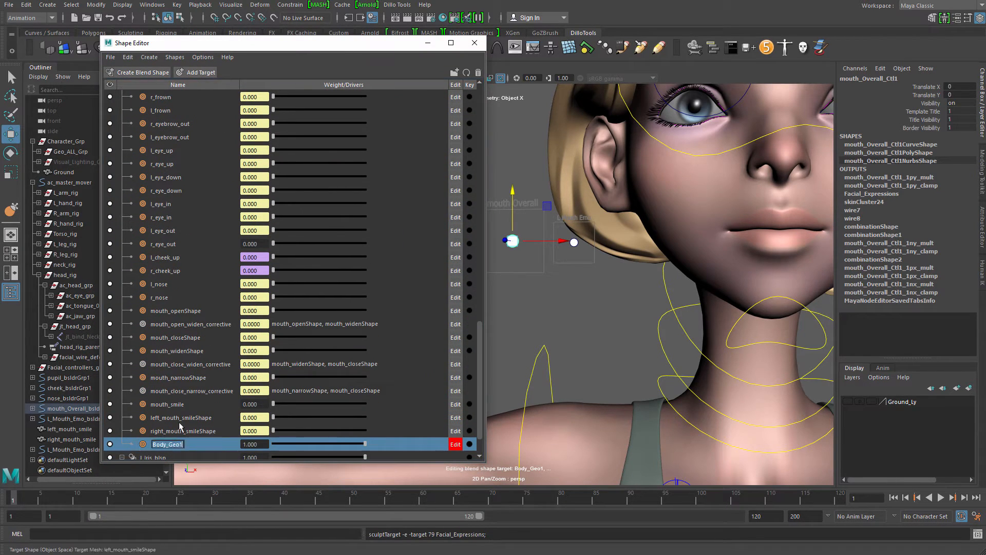
{"action": "type", "text": "mouth_frow"}
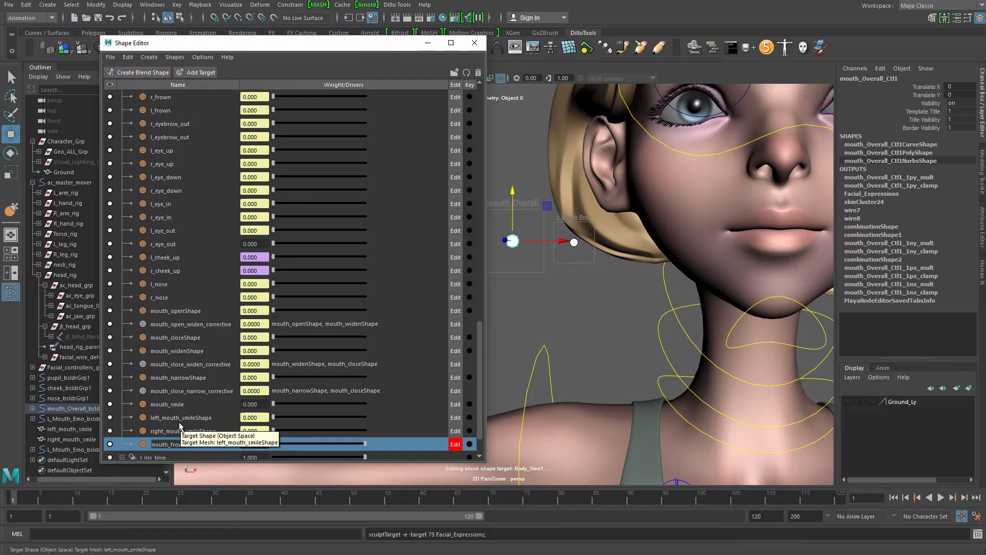
{"action": "key", "text": "Return"}
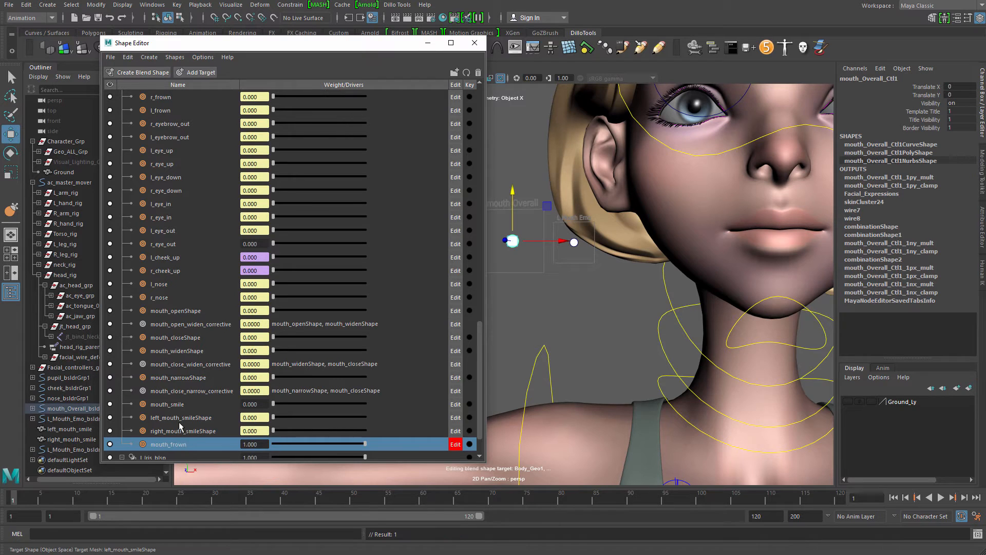
Select Body_Geo and activate the Grab sculpting tool for shaping the mouth
{"action": "left_click_drag", "start_coordinate": [664, 230], "coordinate": [637, 221], "text": "alt"}
{"action": "middle_click_drag", "start_coordinate": [637, 221], "coordinate": [671, 237], "text": "alt"}
{"action": "scroll", "coordinate": [670, 238], "scroll_direction": "up", "scroll_amount": 3}
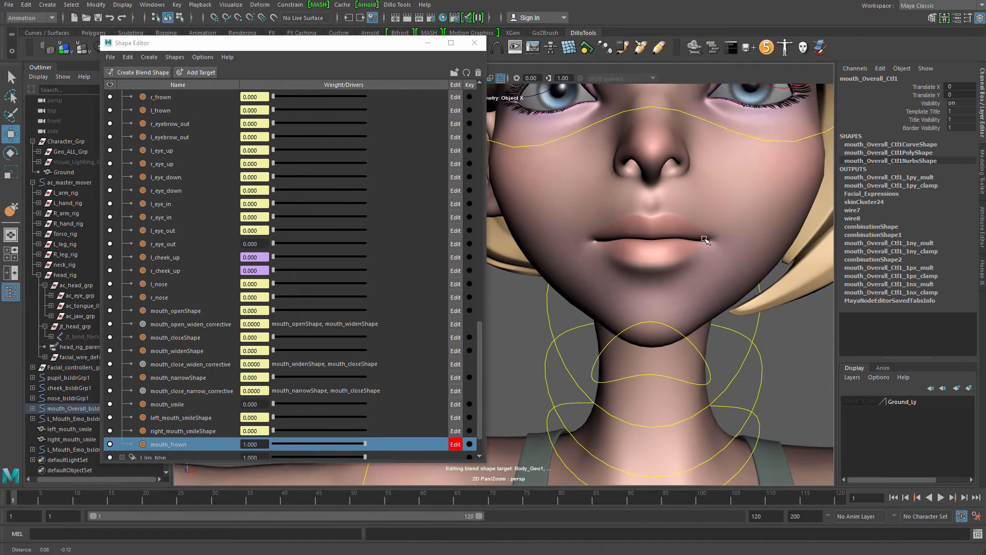
{"action": "left_click", "coordinate": [662, 204]}
{"action": "mouse_move", "coordinate": [666, 208]}
{"action": "right_mouse_down"}
{"action": "mouse_move", "coordinate": [661, 190]}
{"action": "mouse_move", "coordinate": [597, 175]}
{"action": "right_mouse_up"}
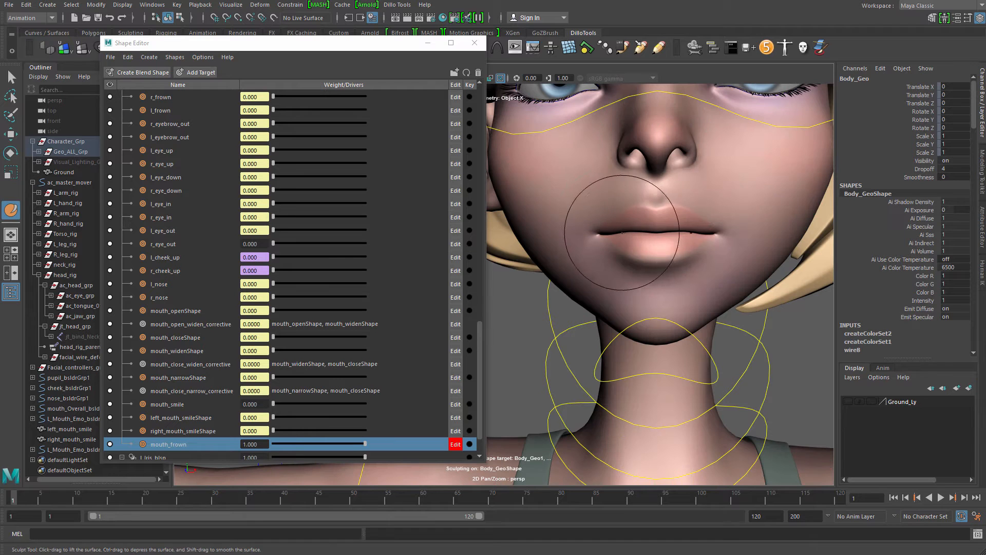
{"action": "right_click_drag", "start_coordinate": [600, 230], "coordinate": [582, 218]}
Pull the mouth corners slightly downward with the symmetric Grab tool and adjust the brush size
{"action": "scroll", "coordinate": [582, 218], "scroll_direction": "up", "scroll_amount": 2}
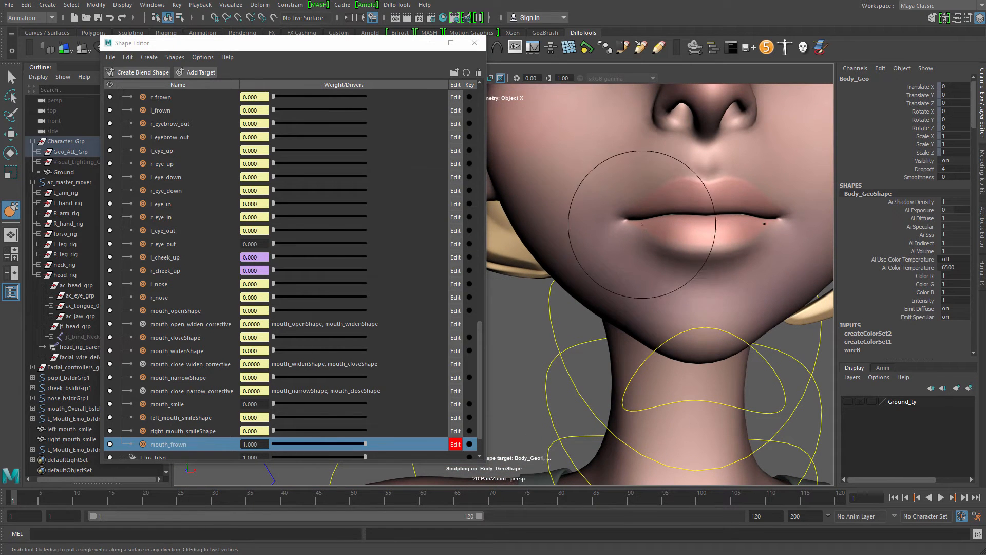
{"action": "scroll", "coordinate": [621, 214], "scroll_direction": "up", "scroll_amount": 3}
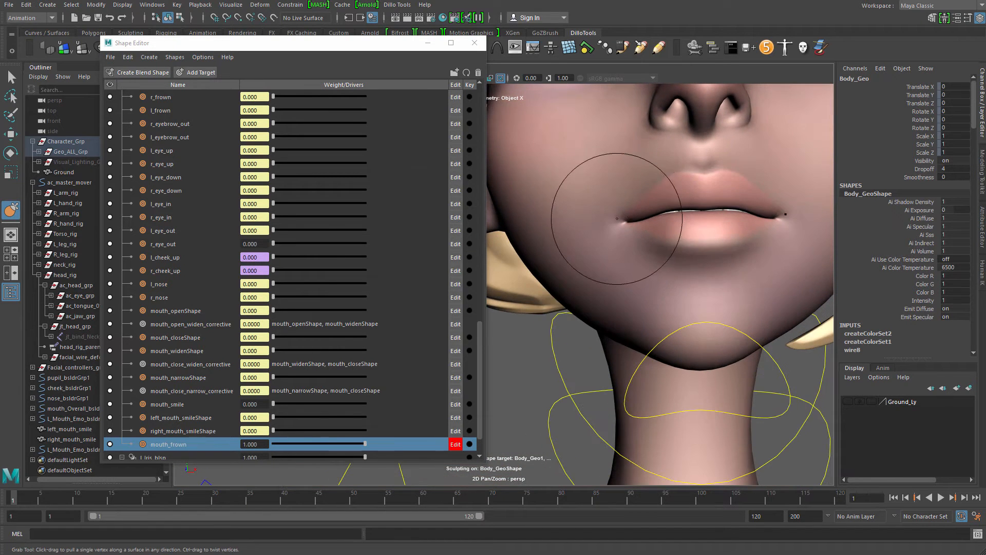
{"action": "left_click_drag", "start_coordinate": [617, 218], "coordinate": [624, 226]}
{"action": "mouse_move", "coordinate": [687, 243]}
{"action": "left_mouse_down", "text": "alt"}
{"action": "mouse_move", "coordinate": [627, 229]}
{"action": "mouse_move", "coordinate": [677, 226]}
{"action": "mouse_move", "coordinate": [655, 202]}
{"action": "mouse_move", "coordinate": [697, 206]}
{"action": "mouse_move", "coordinate": [686, 194]}
{"action": "mouse_move", "coordinate": [731, 218]}
{"action": "mouse_move", "coordinate": [719, 204]}
{"action": "left_mouse_up", "text": "alt"}
{"action": "key", "text": "b"}
{"action": "key", "text": "b"}
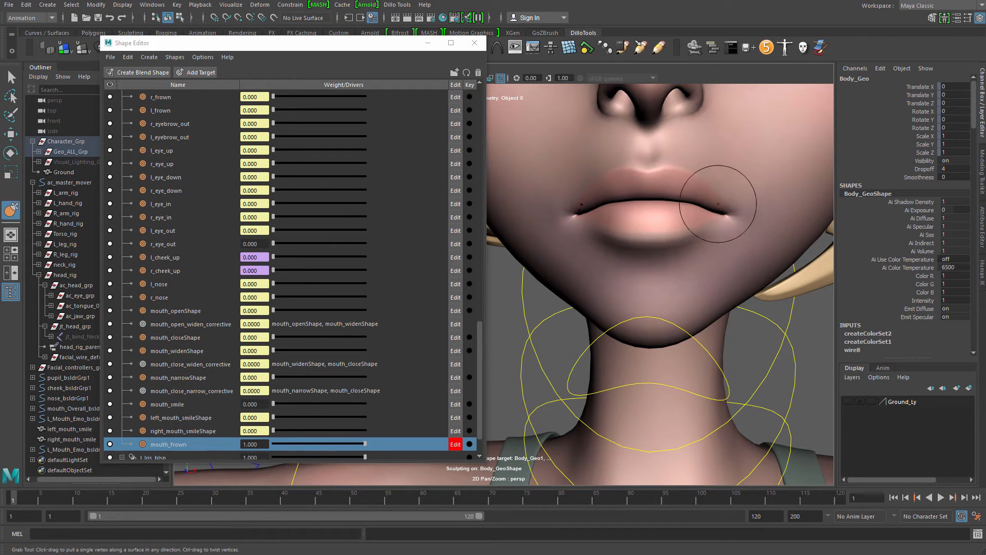
Deepen the downward curve at both mouth corners of the mouth_frown target, resizing the brush as needed
{"action": "scroll", "coordinate": [737, 216], "scroll_direction": "up", "scroll_amount": 2}
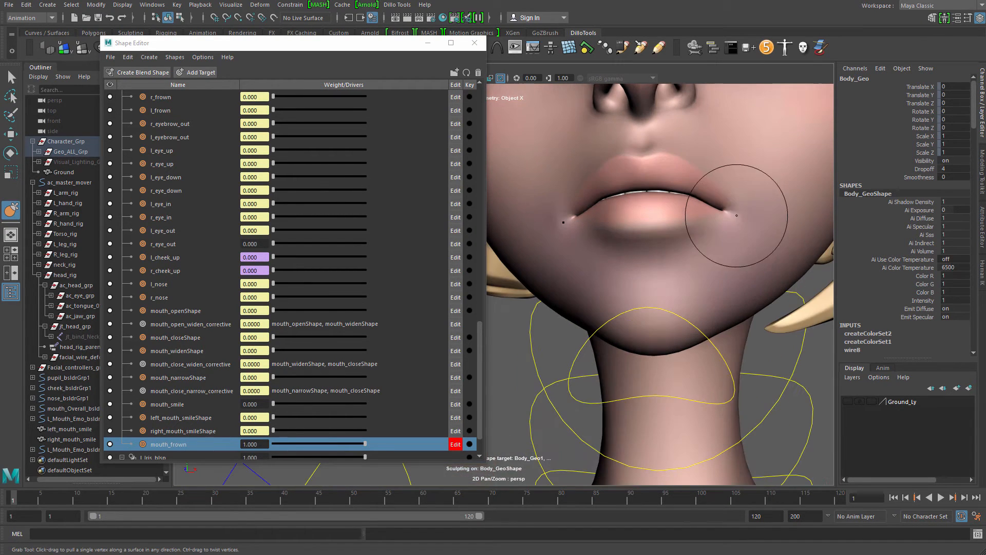
{"action": "mouse_move", "coordinate": [734, 218]}
{"action": "left_mouse_down", "text": "alt"}
{"action": "mouse_move", "coordinate": [725, 211]}
{"action": "mouse_move", "coordinate": [737, 252]}
{"action": "mouse_move", "coordinate": [741, 240]}
{"action": "mouse_move", "coordinate": [721, 209]}
{"action": "mouse_move", "coordinate": [729, 238]}
{"action": "mouse_move", "coordinate": [717, 221]}
{"action": "mouse_move", "coordinate": [718, 200]}
{"action": "left_mouse_up", "text": "alt"}
{"action": "key", "text": "b"}
{"action": "mouse_move", "coordinate": [719, 206]}
{"action": "left_mouse_down", "text": "alt"}
{"action": "mouse_move", "coordinate": [722, 231]}
{"action": "mouse_move", "coordinate": [673, 218]}
{"action": "mouse_move", "coordinate": [645, 244]}
{"action": "mouse_move", "coordinate": [676, 268]}
{"action": "mouse_move", "coordinate": [623, 319]}
{"action": "mouse_move", "coordinate": [676, 330]}
{"action": "mouse_move", "coordinate": [629, 221]}
{"action": "mouse_move", "coordinate": [719, 189]}
{"action": "left_mouse_up", "text": "alt"}
{"action": "key", "text": "b"}
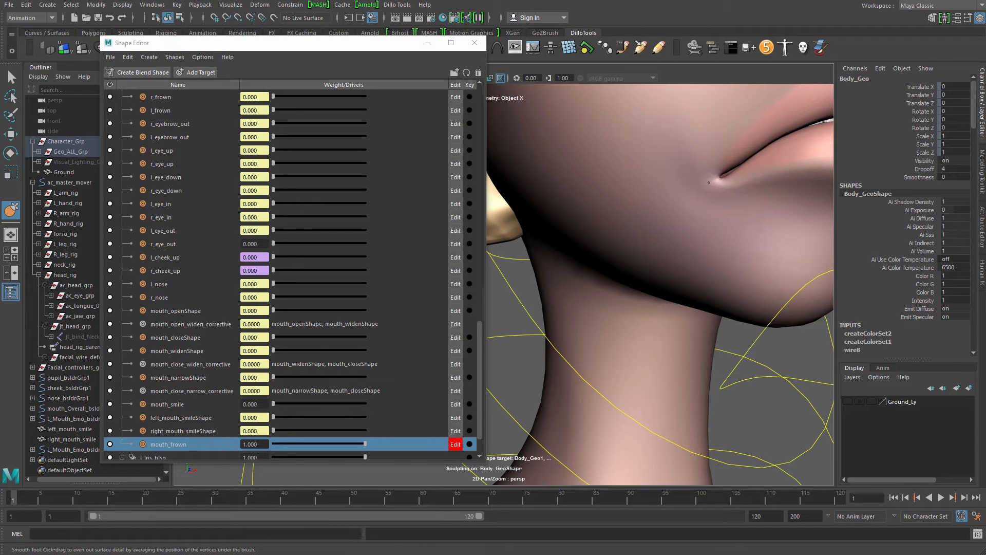
Shape the frowning mouth corners and the skin around them from side and low angles with the Grab tool
{"action": "left_click_drag", "start_coordinate": [709, 183], "coordinate": [711, 172], "text": "alt"}
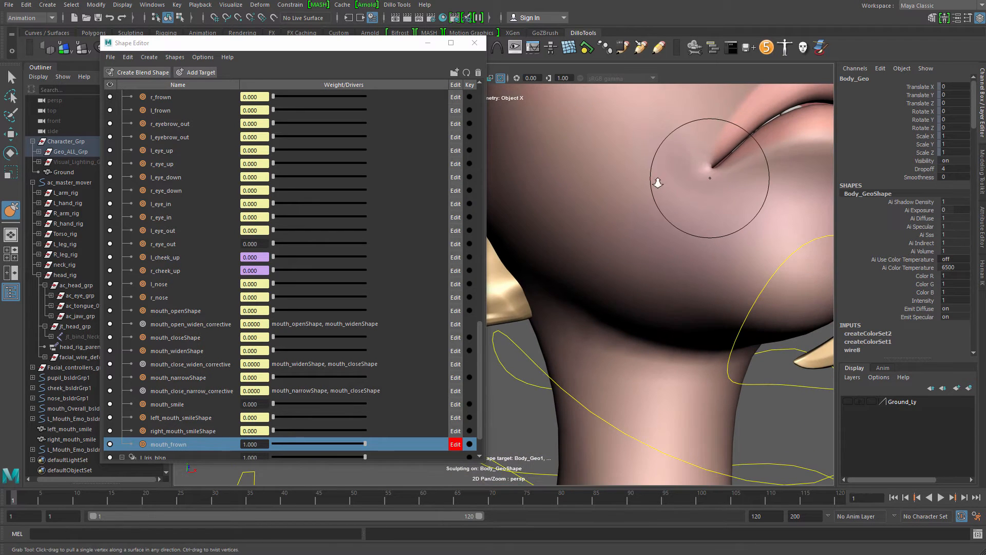
{"action": "right_click_drag", "start_coordinate": [658, 183], "coordinate": [639, 251], "text": "alt"}
{"action": "left_click_drag", "start_coordinate": [639, 251], "coordinate": [669, 226], "text": "alt"}
{"action": "mouse_move", "coordinate": [738, 230]}
{"action": "left_mouse_down", "text": "alt"}
{"action": "mouse_move", "coordinate": [715, 137]}
{"action": "mouse_move", "coordinate": [729, 179]}
{"action": "mouse_move", "coordinate": [726, 236]}
{"action": "mouse_move", "coordinate": [651, 238]}
{"action": "mouse_move", "coordinate": [652, 220]}
{"action": "mouse_move", "coordinate": [693, 229]}
{"action": "left_mouse_up", "text": "alt"}
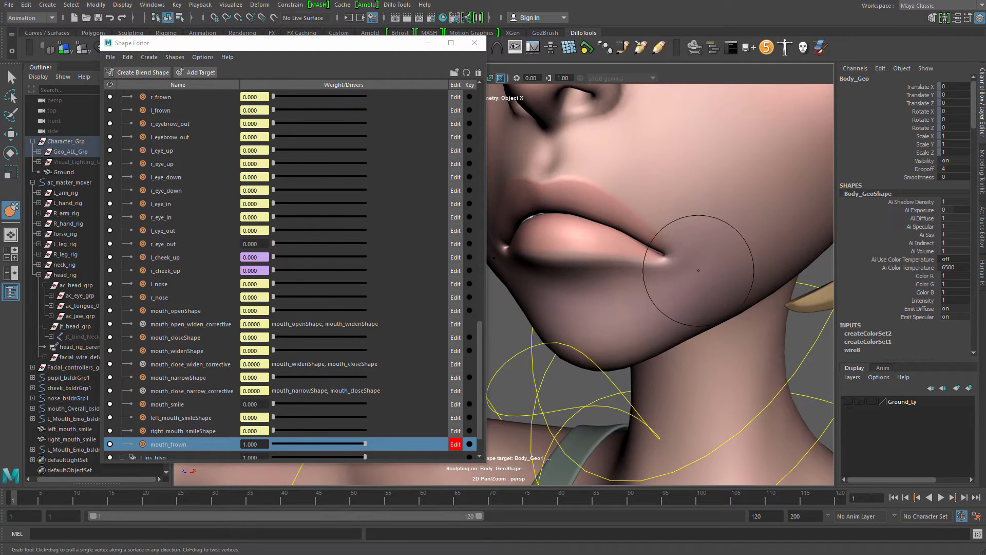
{"action": "mouse_move", "coordinate": [641, 282]}
{"action": "right_mouse_down", "text": "alt"}
{"action": "mouse_move", "coordinate": [705, 266]}
{"action": "mouse_move", "coordinate": [698, 219]}
{"action": "right_mouse_up", "text": "alt"}
{"action": "key", "text": "b"}
{"action": "mouse_move", "coordinate": [708, 244]}
{"action": "left_mouse_down"}
{"action": "mouse_move", "coordinate": [694, 253]}
{"action": "mouse_move", "coordinate": [757, 230]}
{"action": "left_mouse_up"}
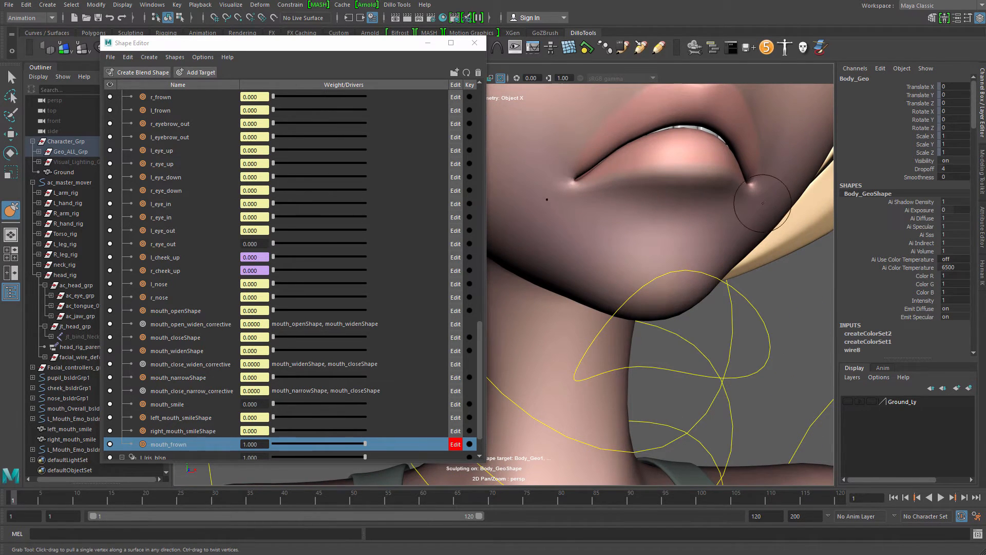
Smooth the area around the mouth corners and sculpt the lips into a closed frown
{"action": "mouse_move", "coordinate": [750, 218]}
{"action": "left_mouse_down", "text": "alt"}
{"action": "mouse_move", "coordinate": [689, 237]}
{"action": "mouse_move", "coordinate": [514, 205]}
{"action": "mouse_move", "coordinate": [689, 260]}
{"action": "mouse_move", "coordinate": [661, 251]}
{"action": "mouse_move", "coordinate": [674, 148]}
{"action": "mouse_move", "coordinate": [678, 205]}
{"action": "mouse_move", "coordinate": [704, 262]}
{"action": "mouse_move", "coordinate": [688, 226]}
{"action": "left_mouse_up", "text": "alt"}
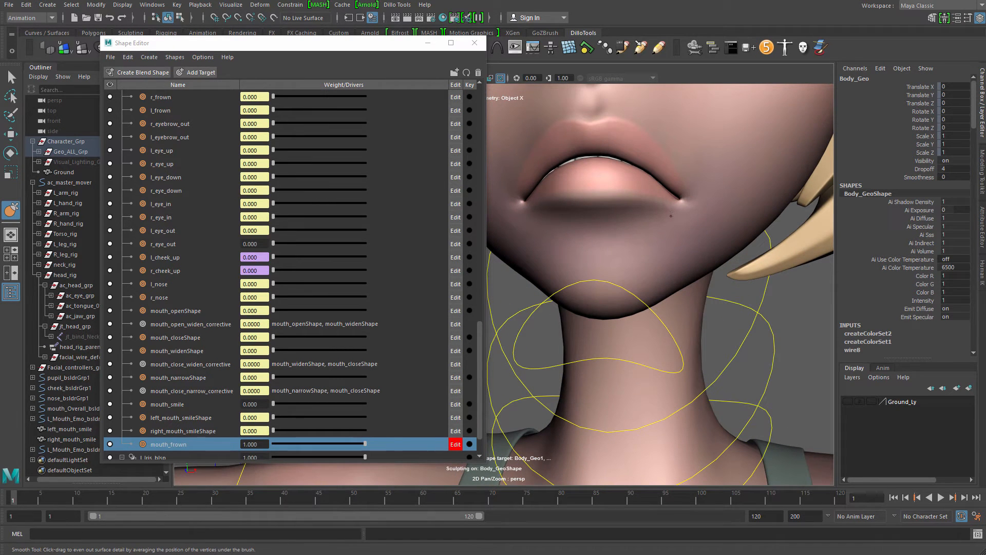
{"action": "left_click_drag", "start_coordinate": [699, 198], "coordinate": [697, 208], "text": "shift"}
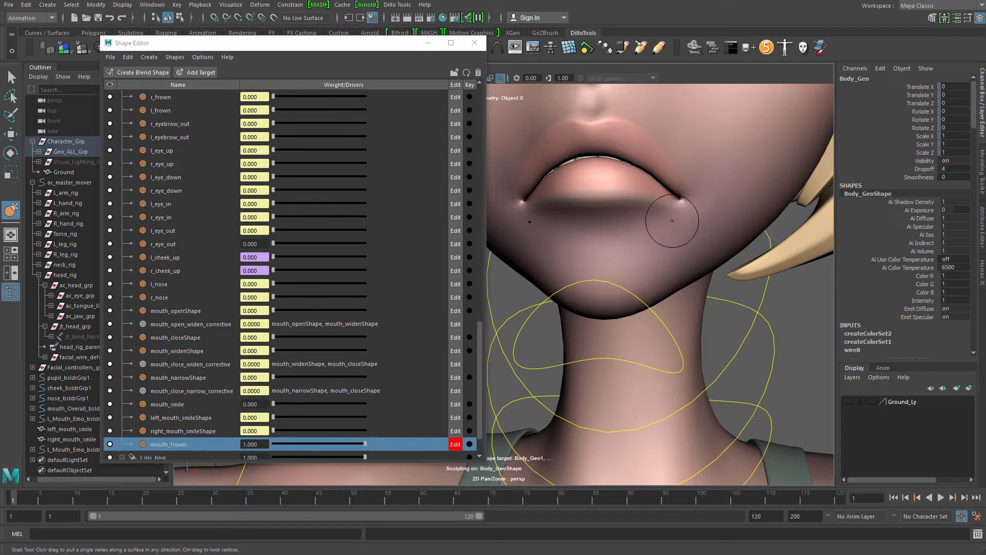
{"action": "mouse_move", "coordinate": [702, 226]}
{"action": "right_mouse_down", "text": "alt"}
{"action": "mouse_move", "coordinate": [620, 276]}
{"action": "mouse_move", "coordinate": [691, 242]}
{"action": "right_mouse_up", "text": "alt"}
{"action": "key", "text": "b"}
{"action": "left_click_drag", "start_coordinate": [639, 218], "coordinate": [655, 218]}
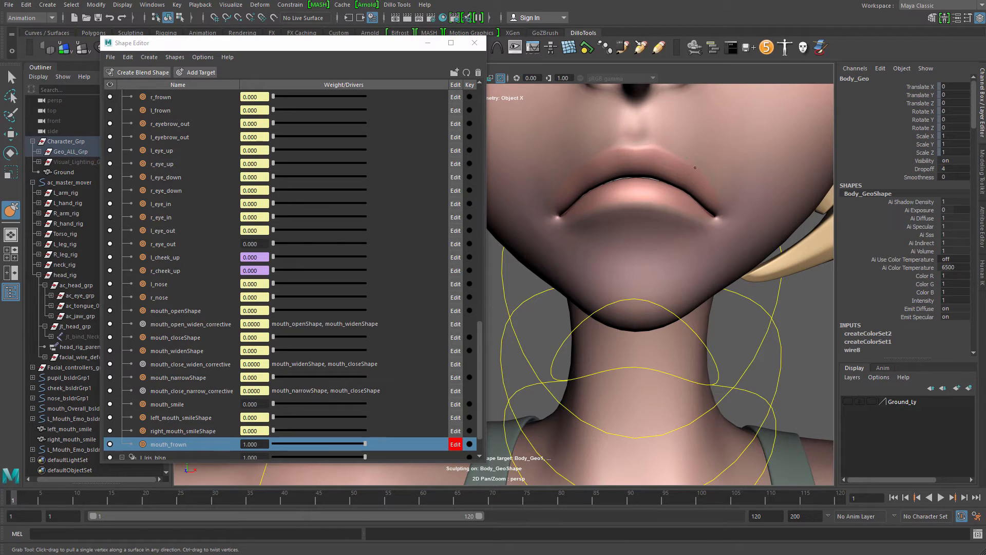
Examine the mouth_frown sculpt from front, side and low angles, reducing the Grab brush size
{"action": "mouse_move", "coordinate": [704, 181]}
{"action": "left_mouse_down", "text": "alt"}
{"action": "mouse_move", "coordinate": [640, 165]}
{"action": "mouse_move", "coordinate": [687, 220]}
{"action": "mouse_move", "coordinate": [775, 199]}
{"action": "mouse_move", "coordinate": [691, 203]}
{"action": "mouse_move", "coordinate": [766, 187]}
{"action": "left_mouse_up", "text": "alt"}
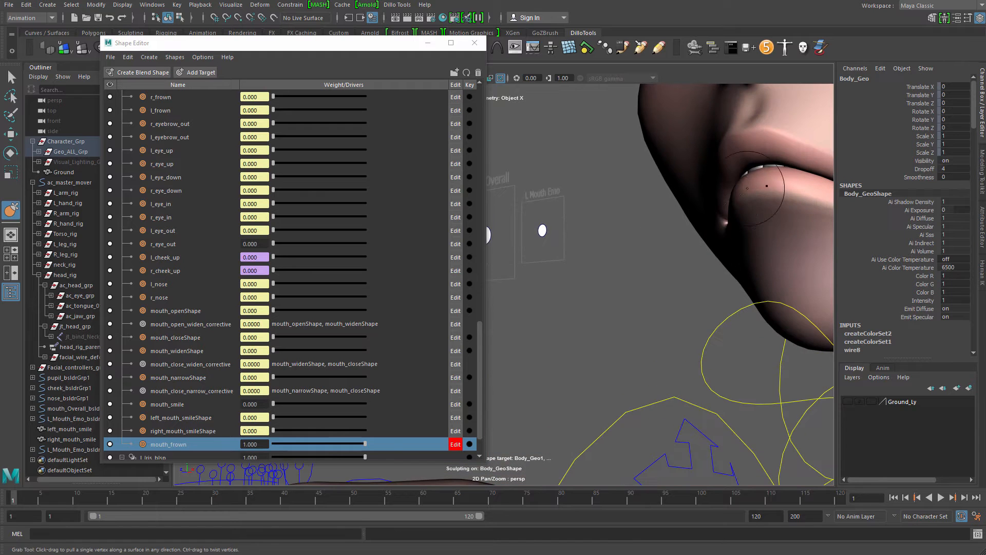
{"action": "middle_click_drag", "start_coordinate": [766, 187], "coordinate": [668, 213], "text": "alt"}
{"action": "mouse_move", "coordinate": [685, 200]}
{"action": "left_mouse_down", "text": "alt"}
{"action": "mouse_move", "coordinate": [721, 179]}
{"action": "mouse_move", "coordinate": [720, 166]}
{"action": "mouse_move", "coordinate": [682, 163]}
{"action": "mouse_move", "coordinate": [744, 187]}
{"action": "mouse_move", "coordinate": [668, 232]}
{"action": "mouse_move", "coordinate": [623, 214]}
{"action": "mouse_move", "coordinate": [651, 266]}
{"action": "mouse_move", "coordinate": [684, 278]}
{"action": "left_mouse_up", "text": "alt"}
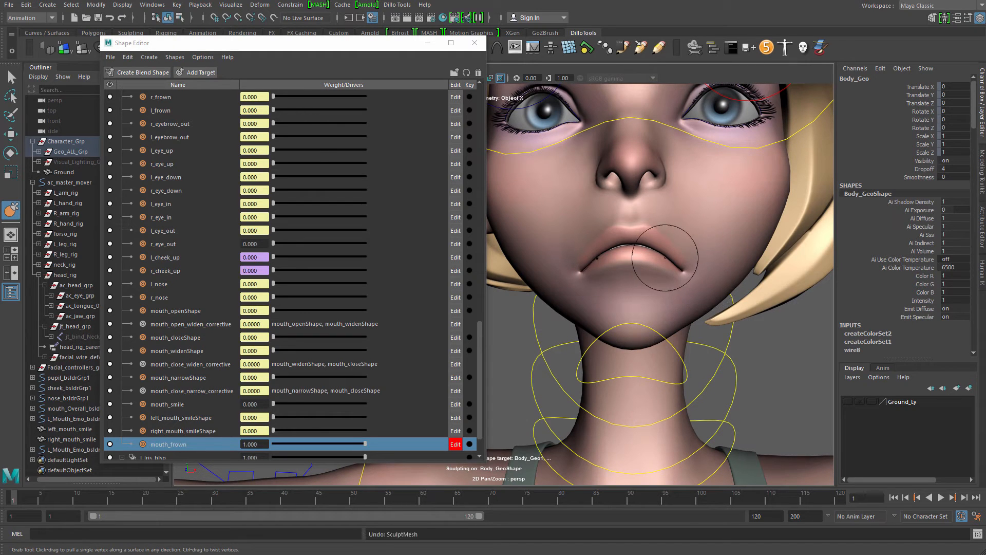
{"action": "left_click_drag", "start_coordinate": [653, 252], "coordinate": [647, 252]}
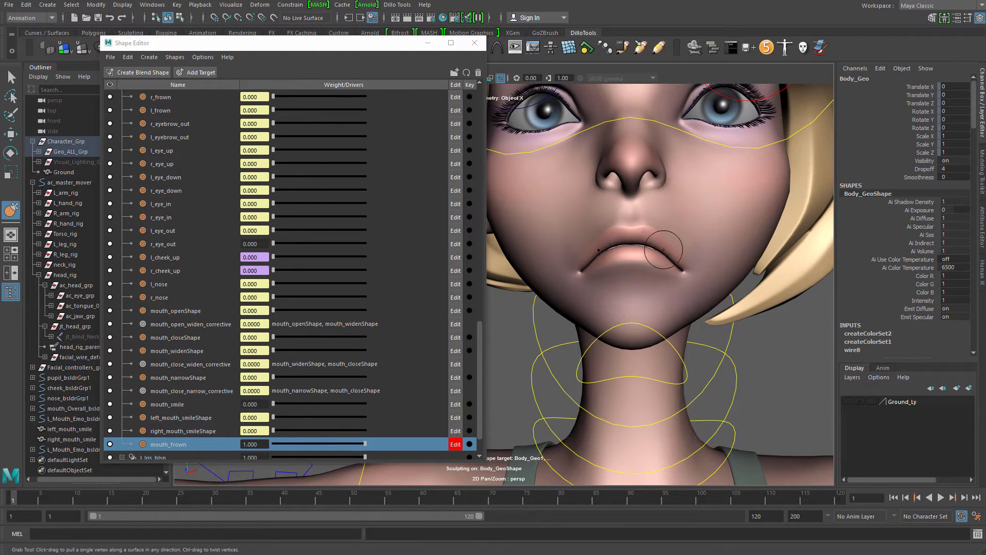
{"action": "mouse_move", "coordinate": [663, 249]}
{"action": "left_mouse_down", "text": "alt"}
{"action": "mouse_move", "coordinate": [554, 293]}
{"action": "mouse_move", "coordinate": [631, 232]}
{"action": "mouse_move", "coordinate": [709, 260]}
{"action": "mouse_move", "coordinate": [689, 219]}
{"action": "mouse_move", "coordinate": [685, 241]}
{"action": "left_mouse_up", "text": "alt"}
{"action": "right_click_drag", "start_coordinate": [685, 241], "coordinate": [722, 273], "text": "alt"}
{"action": "left_click_drag", "start_coordinate": [722, 273], "coordinate": [714, 257], "text": "alt"}
{"action": "right_click_drag", "start_coordinate": [575, 246], "coordinate": [583, 225], "text": "alt"}
{"action": "middle_click_drag", "start_coordinate": [583, 225], "coordinate": [638, 249], "text": "alt"}
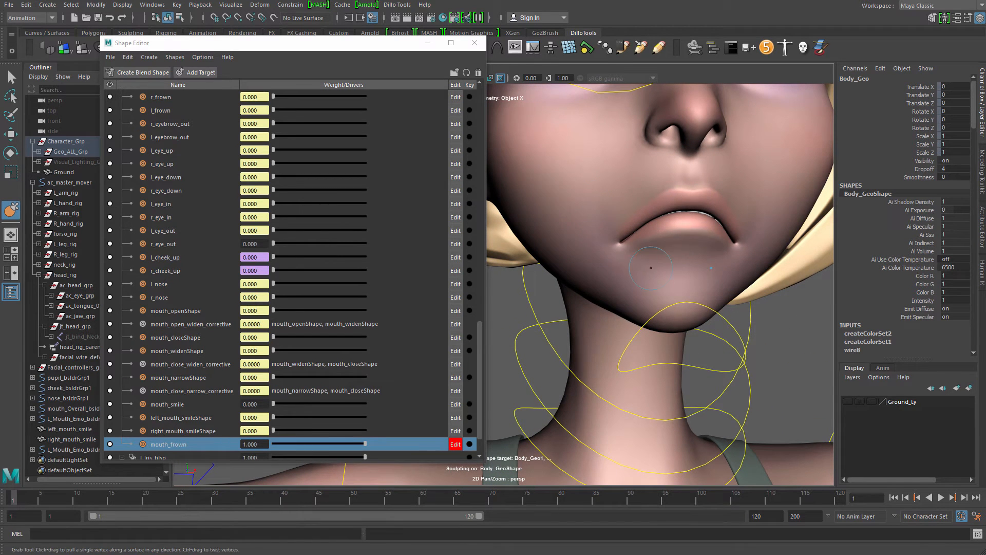
{"action": "right_click_drag", "start_coordinate": [601, 253], "coordinate": [575, 246], "text": "alt"}
{"action": "left_click_drag", "start_coordinate": [601, 257], "coordinate": [639, 271], "text": "alt"}
{"action": "right_click_drag", "start_coordinate": [639, 271], "coordinate": [676, 247], "text": "alt"}
{"action": "left_click_drag", "start_coordinate": [676, 231], "coordinate": [668, 284], "text": "alt"}
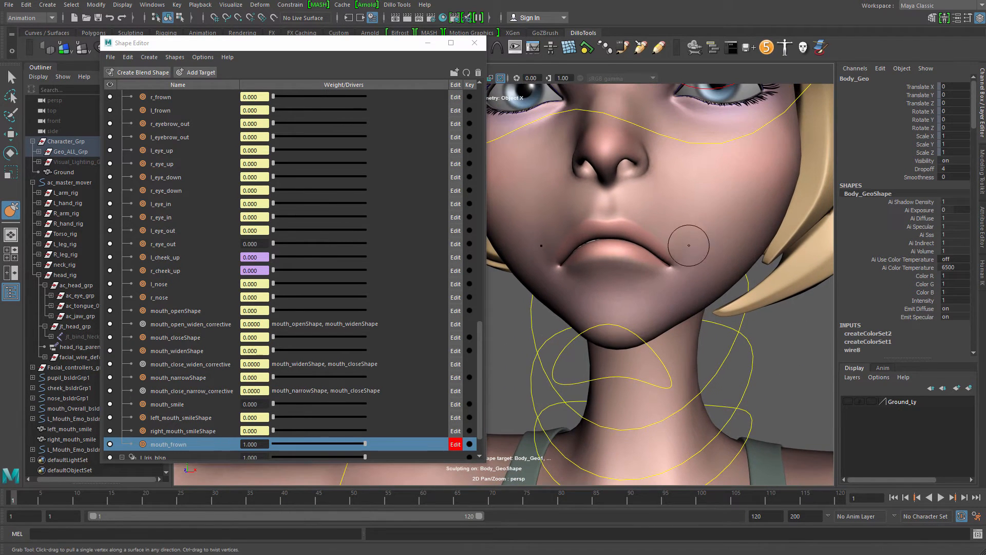
{"action": "right_click_drag", "start_coordinate": [652, 227], "coordinate": [583, 231], "text": "alt"}
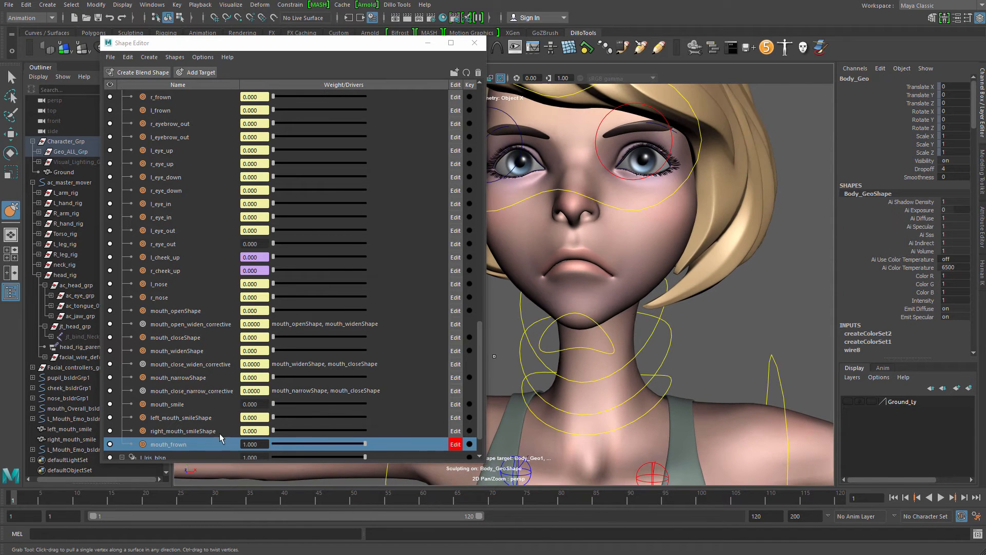
Extract the mouth_frown target as a separate mesh and move it above the spare body copy beside the character
{"action": "right_click", "coordinate": [189, 443]}
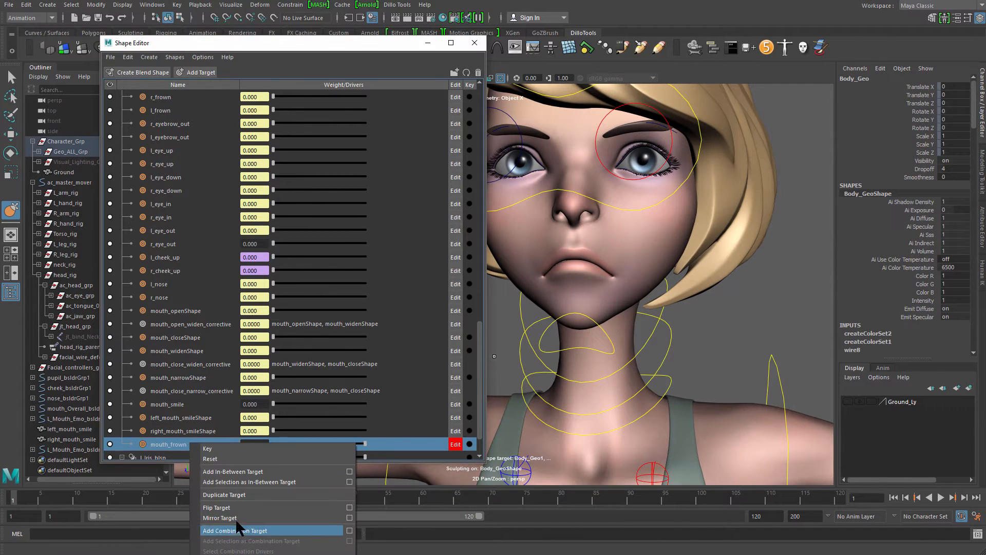
{"action": "left_click", "coordinate": [236, 554]}
{"action": "middle_click_drag", "start_coordinate": [689, 311], "coordinate": [718, 339], "text": "alt"}
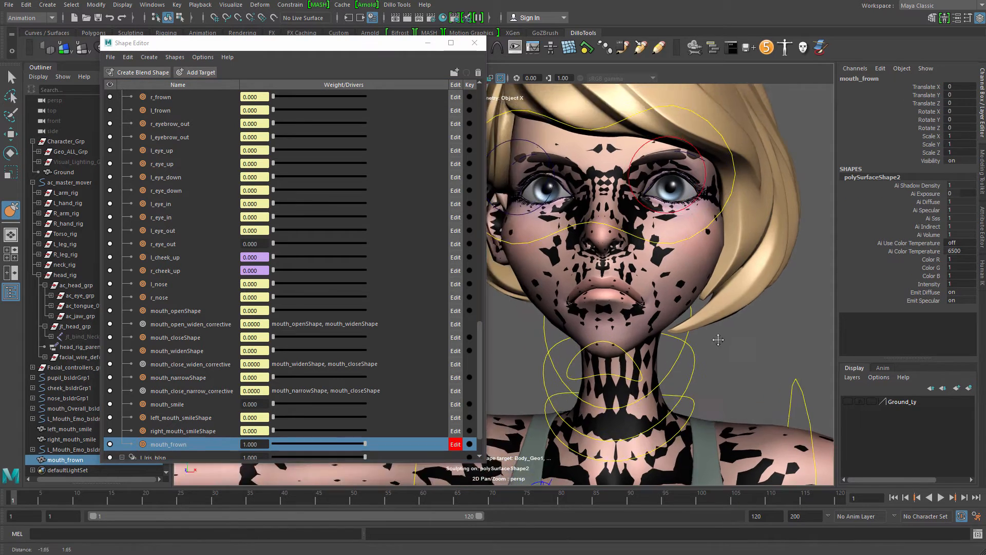
{"action": "mouse_move", "coordinate": [718, 340]}
{"action": "right_mouse_down", "text": "alt"}
{"action": "mouse_move", "coordinate": [685, 301]}
{"action": "mouse_move", "coordinate": [674, 322]}
{"action": "mouse_move", "coordinate": [637, 324]}
{"action": "right_mouse_up", "text": "alt"}
{"action": "key", "text": "w"}
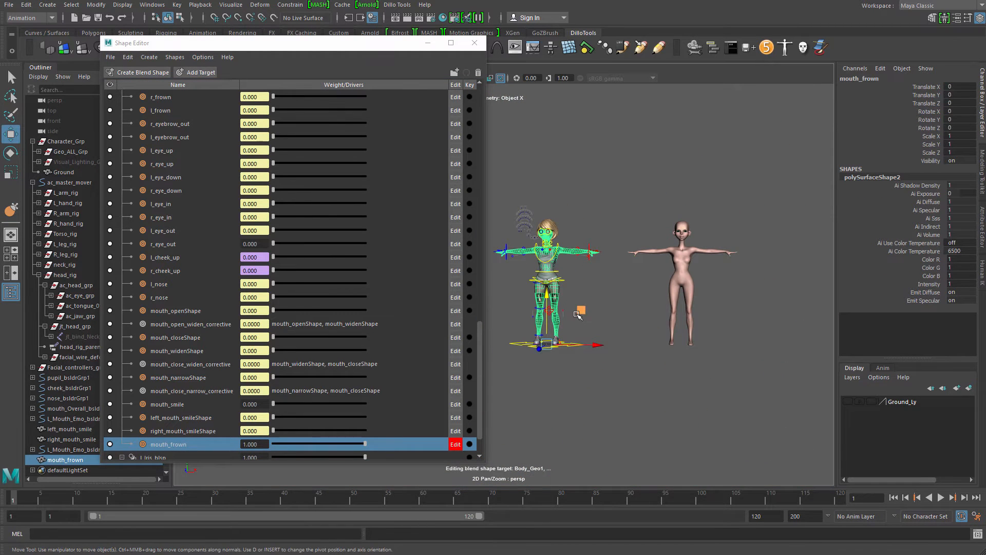
{"action": "left_click_drag", "start_coordinate": [578, 315], "coordinate": [706, 171]}
Remove the createColorSet nodes from the construction history of Body_Geo
{"action": "left_click", "coordinate": [571, 253]}
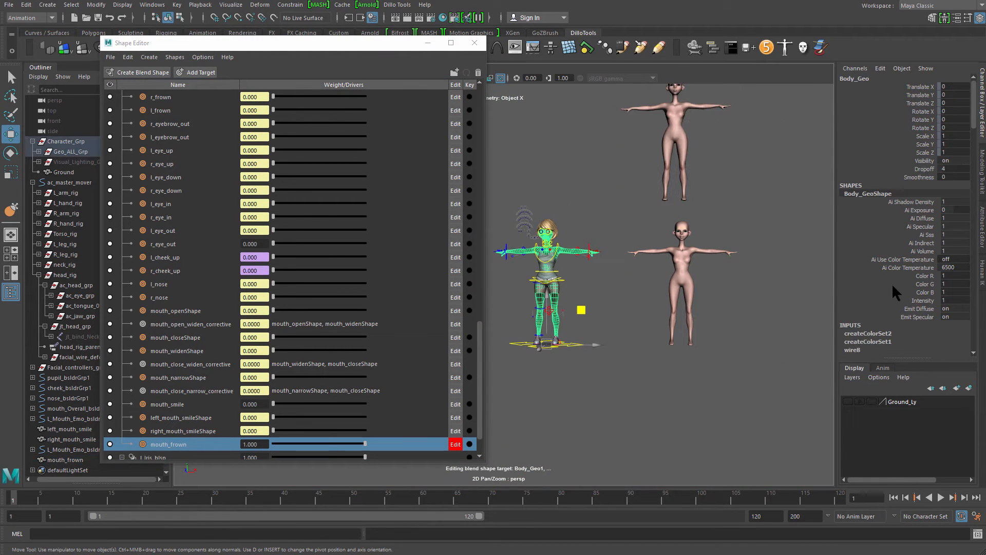
{"action": "left_click", "coordinate": [873, 333]}
{"action": "left_click", "coordinate": [879, 70]}
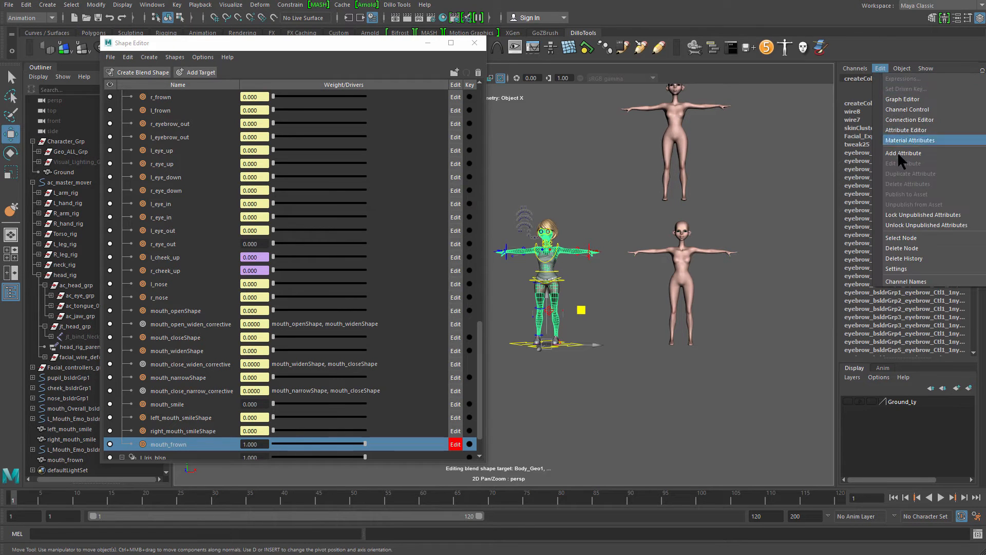
{"action": "left_click", "coordinate": [928, 239]}
Delete the leftover left_mouth_smile and right_mouth_smile meshes
{"action": "middle_click_drag", "start_coordinate": [761, 187], "coordinate": [724, 279], "text": "alt"}
{"action": "right_click_drag", "start_coordinate": [725, 279], "coordinate": [770, 227], "text": "alt"}
{"action": "left_click", "coordinate": [770, 227]}
{"action": "left_click_drag", "start_coordinate": [757, 190], "coordinate": [671, 245]}
{"action": "middle_click_drag", "start_coordinate": [681, 243], "coordinate": [689, 358], "text": "alt"}
{"action": "right_click_drag", "start_coordinate": [693, 362], "coordinate": [646, 287], "text": "alt"}
{"action": "left_click_drag", "start_coordinate": [560, 231], "coordinate": [730, 288]}
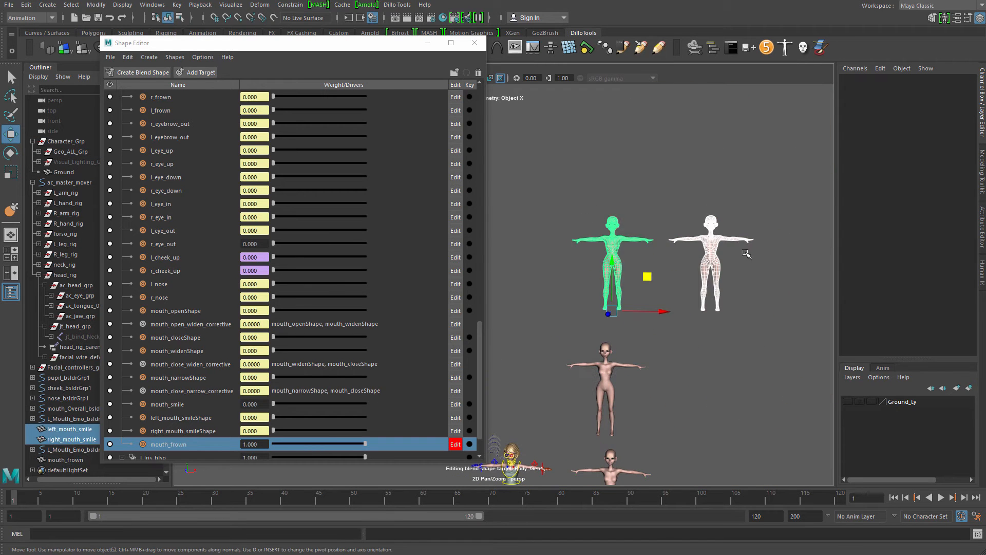
{"action": "key", "text": "Delete"}
Select the mouth_frown mesh, clear the Shape Editor away from the shelf and open the Blend Taper tool
{"action": "left_click", "coordinate": [585, 385]}
{"action": "key", "text": "f"}
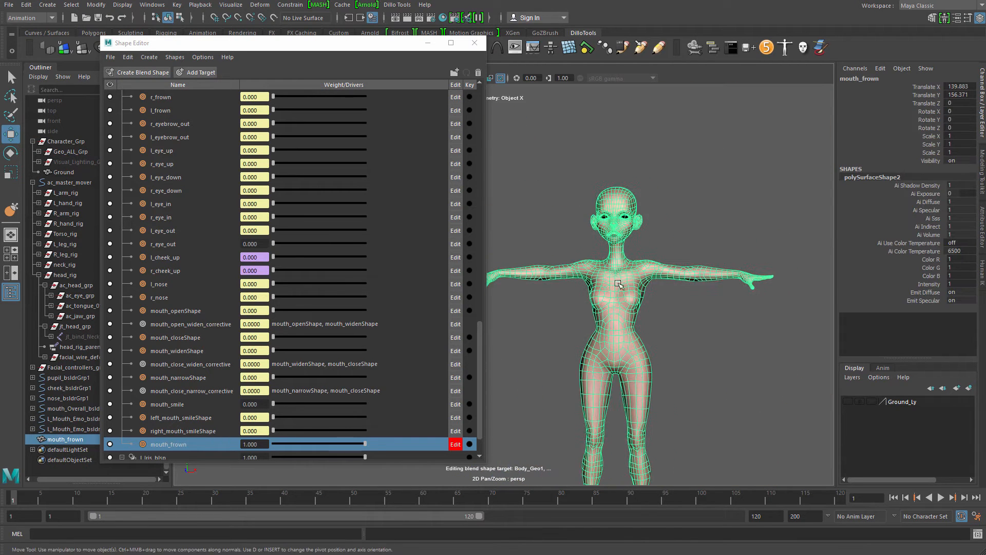
{"action": "left_click_drag", "start_coordinate": [328, 44], "coordinate": [321, 102]}
{"action": "left_click", "coordinate": [335, 48]}
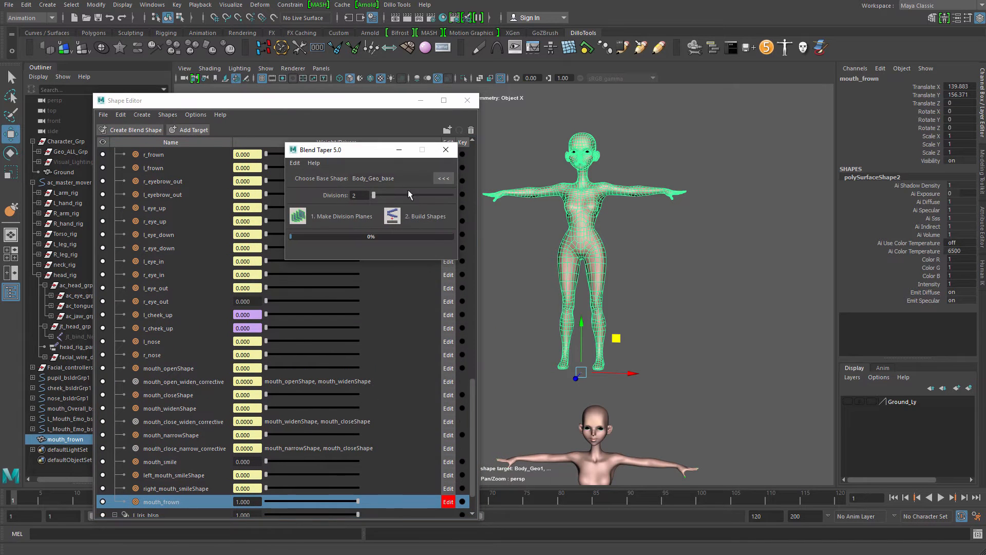
Make two division planes for mouth_frown and narrow their group across the mouth to about 0.027 scale in X
{"action": "middle_click_drag", "start_coordinate": [646, 190], "coordinate": [633, 301], "text": "alt"}
{"action": "right_click_drag", "start_coordinate": [633, 301], "coordinate": [684, 299], "text": "alt"}
{"action": "key", "text": "r"}
{"action": "left_click_drag", "start_coordinate": [652, 300], "coordinate": [608, 302]}
{"action": "key", "text": "f"}
{"action": "middle_click_drag", "start_coordinate": [654, 313], "coordinate": [750, 331], "text": "alt"}
{"action": "left_click_drag", "start_coordinate": [674, 301], "coordinate": [628, 306], "text": "alt"}
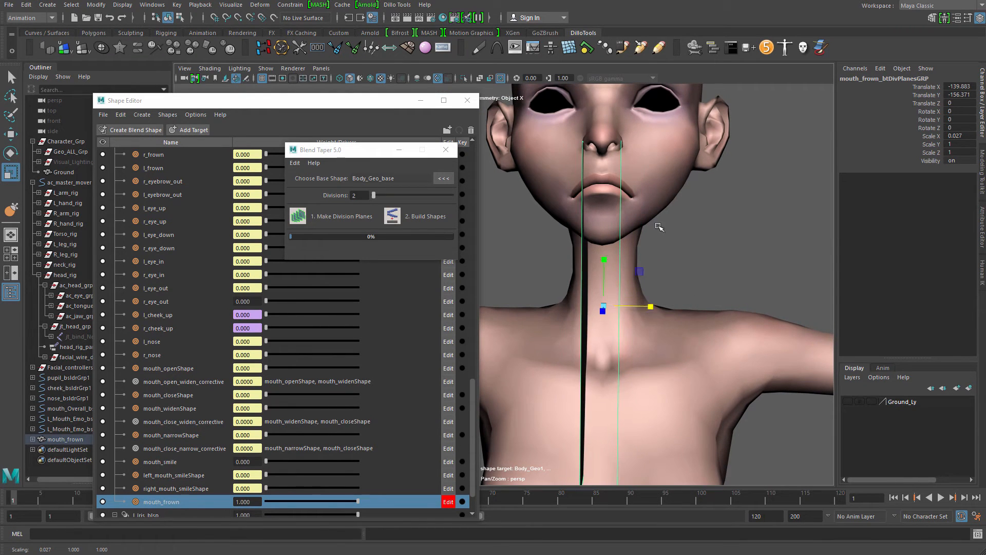
Build the left and right tapered shapes from the mouth_frown mesh with Blend Taper
{"action": "key", "text": "q"}
{"action": "left_click", "coordinate": [649, 174]}
{"action": "scroll", "coordinate": [649, 174], "scroll_direction": "down", "scroll_amount": 3}
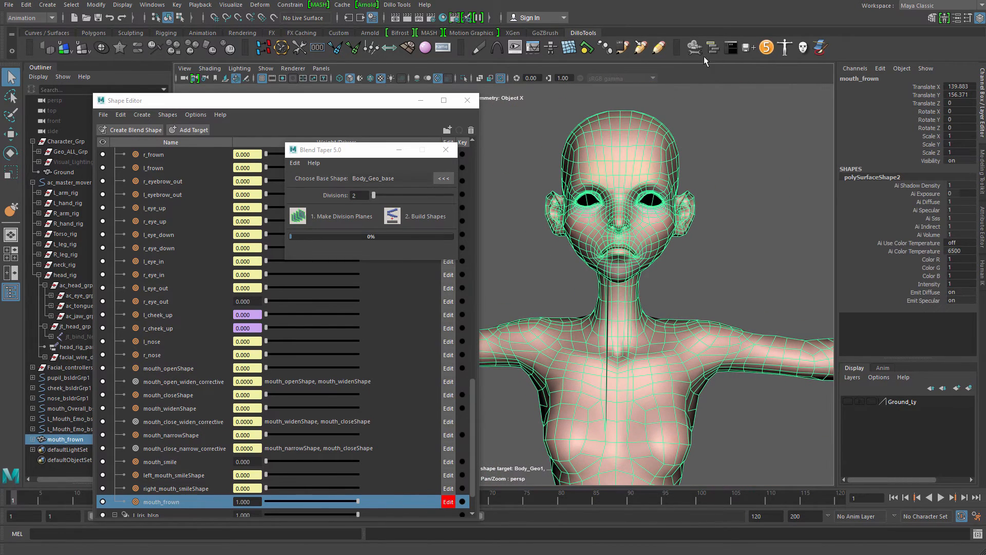
{"action": "mouse_move", "coordinate": [642, 186]}
{"action": "left_mouse_down", "text": "alt"}
{"action": "mouse_move", "coordinate": [632, 171]}
{"action": "mouse_move", "coordinate": [644, 201]}
{"action": "left_mouse_up", "text": "alt"}
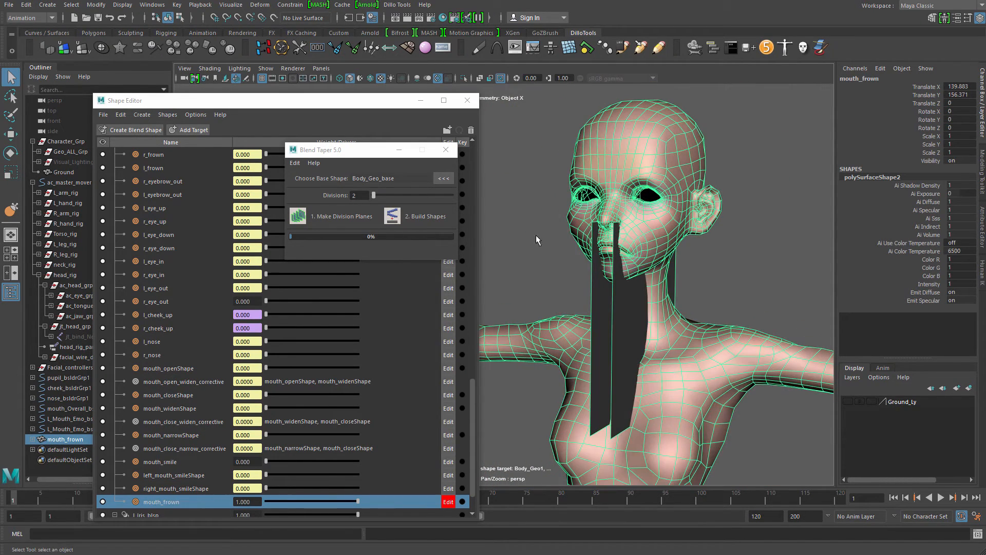
{"action": "mouse_move", "coordinate": [537, 238]}
{"action": "left_mouse_down", "text": "alt"}
{"action": "mouse_move", "coordinate": [559, 242]}
{"action": "mouse_move", "coordinate": [548, 244]}
{"action": "left_mouse_up", "text": "alt"}
{"action": "left_click", "coordinate": [393, 220]}
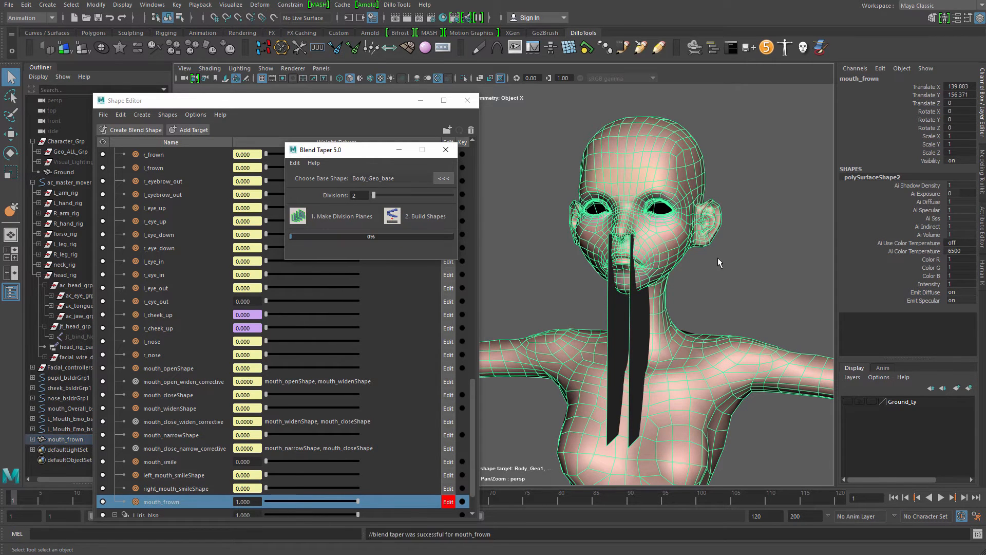
Move the left_mouth_frown mesh beside right_mouth_frown and unparent both meshes from their group
{"action": "left_click", "coordinate": [567, 208]}
{"action": "key", "text": "w"}
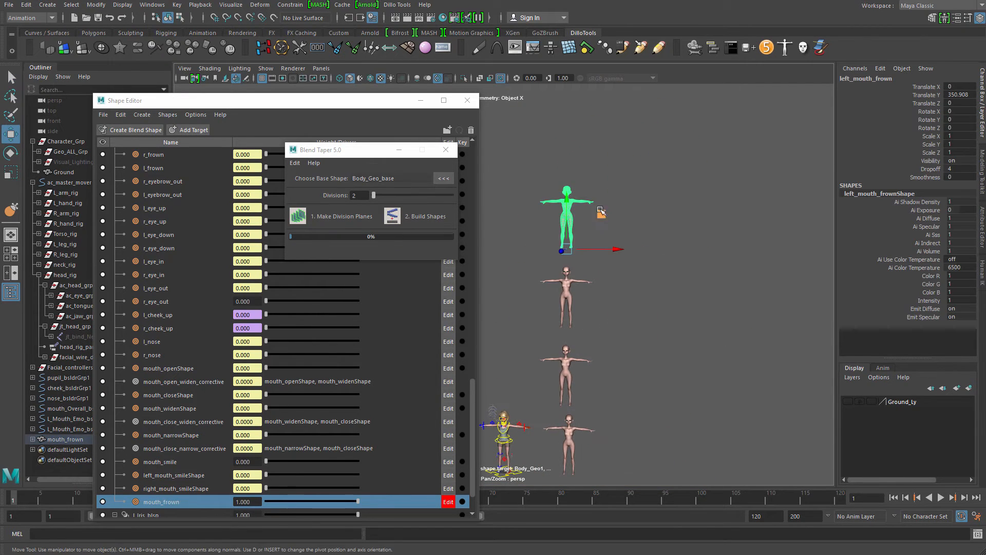
{"action": "left_click_drag", "start_coordinate": [600, 212], "coordinate": [679, 292]}
{"action": "middle_click_drag", "start_coordinate": [565, 293], "coordinate": [588, 224], "text": "alt"}
{"action": "scroll", "coordinate": [588, 224], "scroll_direction": "up", "scroll_amount": 2}
{"action": "left_click", "coordinate": [612, 210], "text": "shift"}
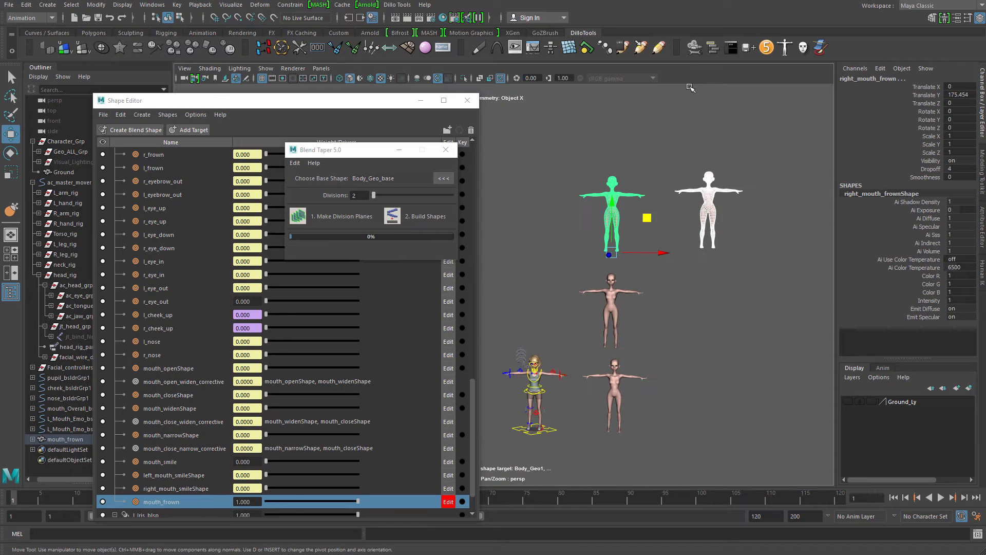
{"action": "key", "text": "shift+p"}
Delete the extracted mouth_frown mesh and move left_mouth_frown closer to right_mouth_frown
{"action": "left_click", "coordinate": [677, 219]}
{"action": "middle_click_drag", "start_coordinate": [778, 330], "coordinate": [733, 298], "text": "alt"}
{"action": "scroll", "coordinate": [733, 298], "scroll_direction": "up", "scroll_amount": 3}
{"action": "left_click", "coordinate": [592, 274]}
{"action": "key", "text": "Delete"}
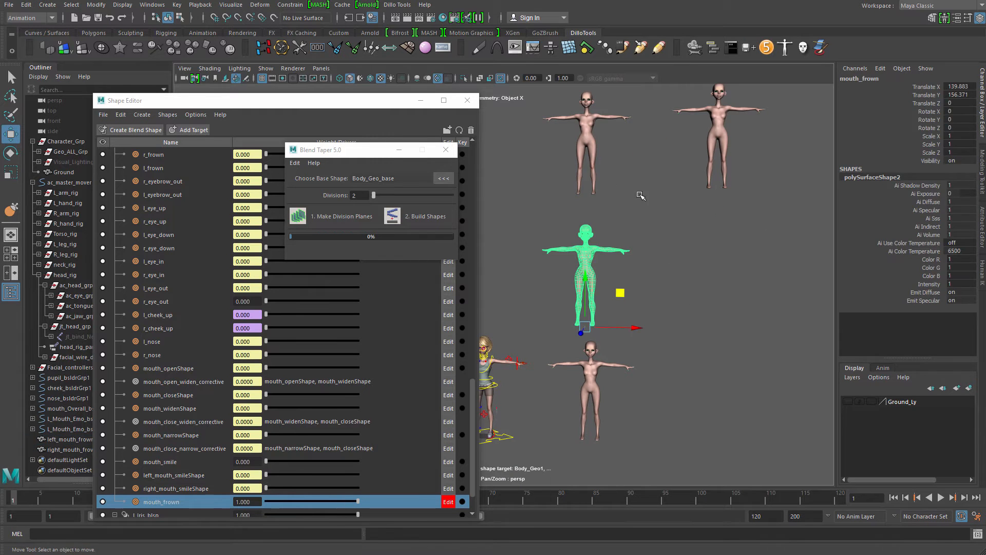
{"action": "left_click", "coordinate": [721, 167]}
{"action": "left_click_drag", "start_coordinate": [752, 156], "coordinate": [724, 162]}
Add the right_mouth_frown and left_mouth_frown meshes as targets of the Facial_Expressions blend shape
{"action": "left_click", "coordinate": [594, 170]}
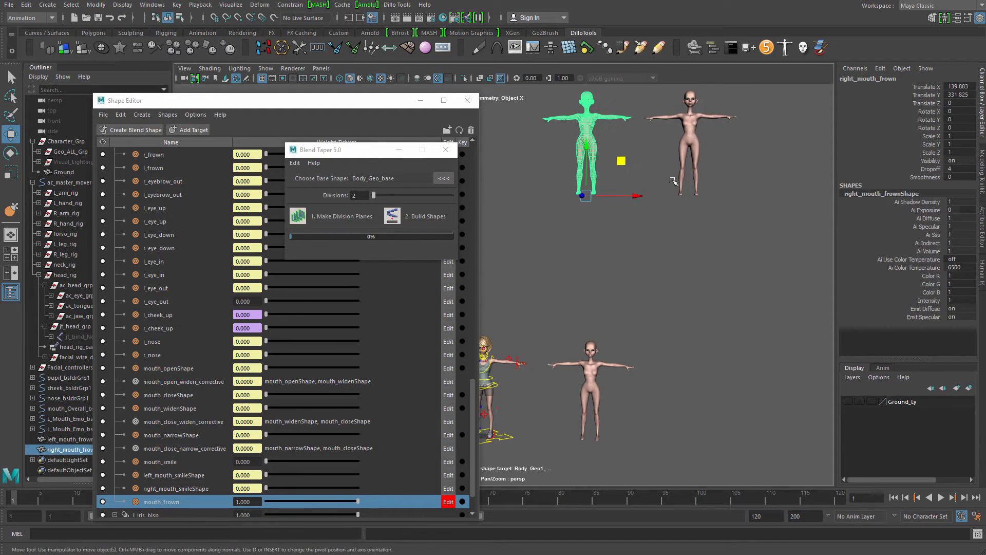
{"action": "left_click", "coordinate": [683, 177], "text": "shift"}
{"action": "left_click_drag", "start_coordinate": [392, 151], "coordinate": [755, 226]}
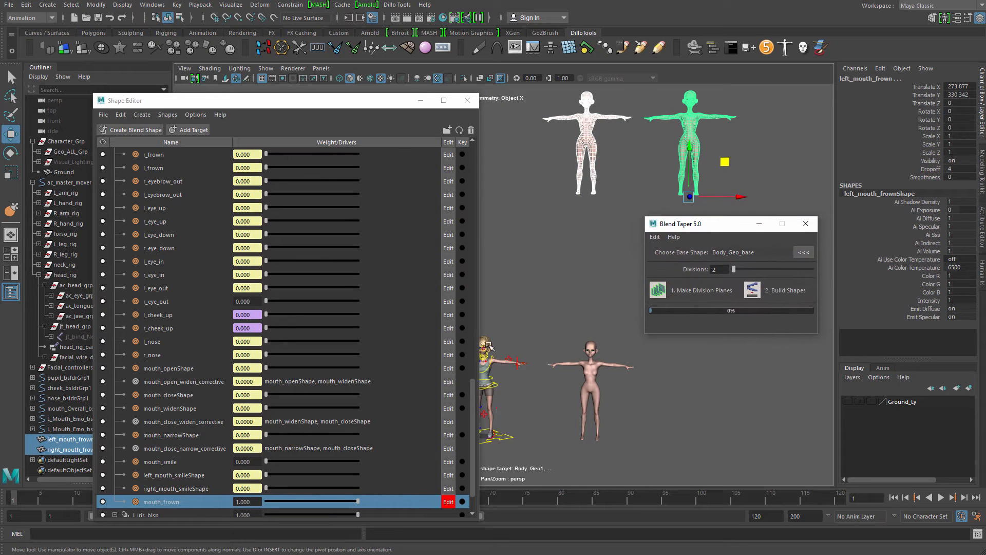
{"action": "left_click_drag", "start_coordinate": [475, 411], "coordinate": [487, 185]}
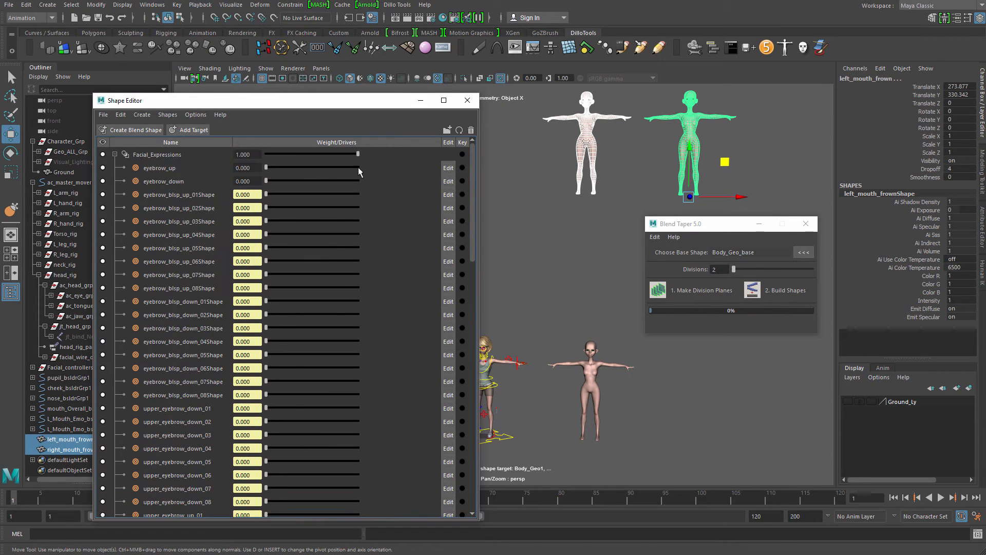
{"action": "right_click", "coordinate": [168, 154]}
{"action": "left_click", "coordinate": [210, 172]}
{"action": "left_click_drag", "start_coordinate": [371, 104], "coordinate": [342, 80]}
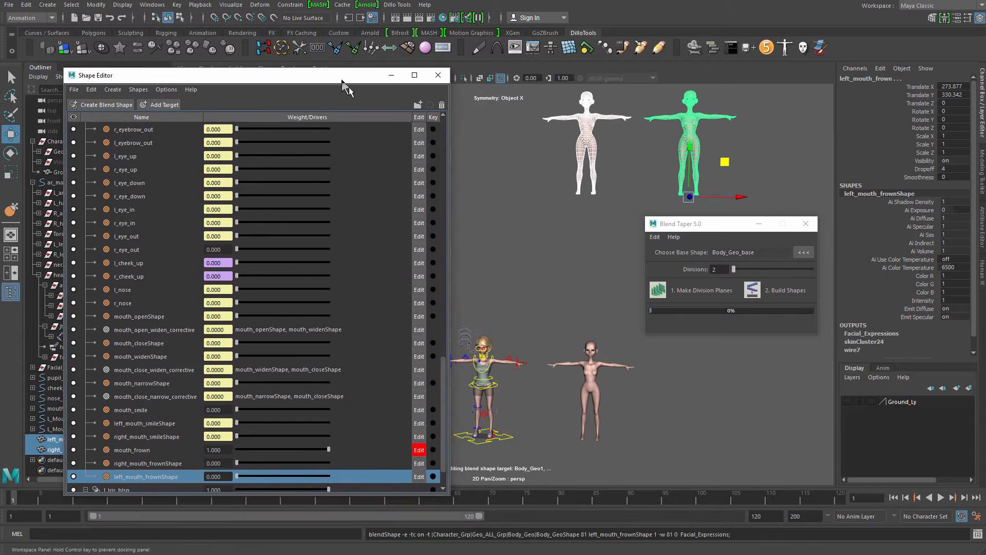
Open the Sliders 1.1 tool and set L_Mouth_Emo_Ctl1 as its active control
{"action": "middle_click_drag", "start_coordinate": [578, 265], "coordinate": [630, 188], "text": "alt"}
{"action": "right_click_drag", "start_coordinate": [565, 246], "coordinate": [606, 316], "text": "alt"}
{"action": "middle_click_drag", "start_coordinate": [606, 317], "coordinate": [514, 308], "text": "alt"}
{"action": "right_click_drag", "start_coordinate": [514, 308], "coordinate": [572, 291], "text": "alt"}
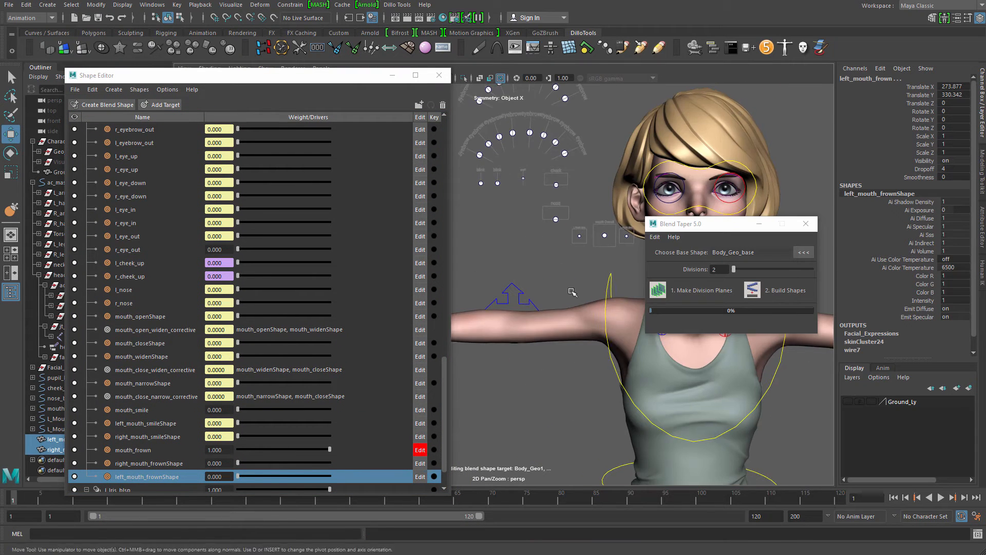
{"action": "middle_click_drag", "start_coordinate": [573, 291], "coordinate": [534, 304], "text": "alt"}
{"action": "right_click_drag", "start_coordinate": [534, 304], "coordinate": [643, 331], "text": "alt"}
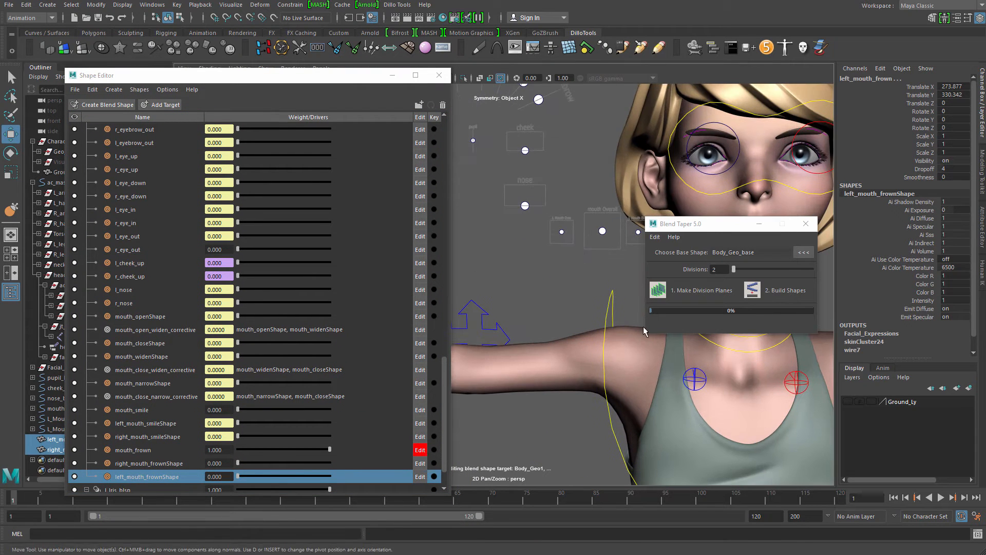
{"action": "left_click", "coordinate": [562, 233]}
{"action": "right_click", "coordinate": [564, 227]}
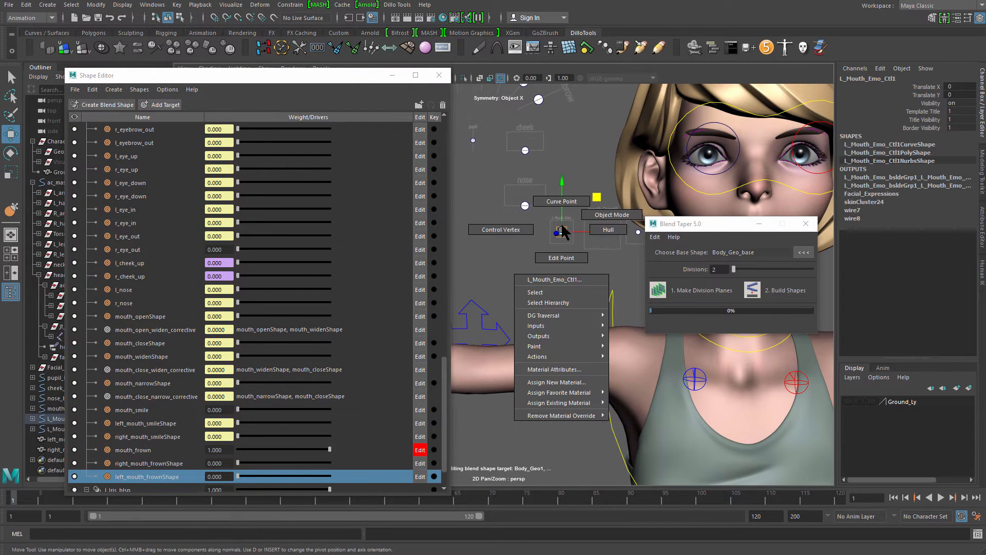
{"action": "right_click_drag", "start_coordinate": [564, 219], "coordinate": [563, 228]}
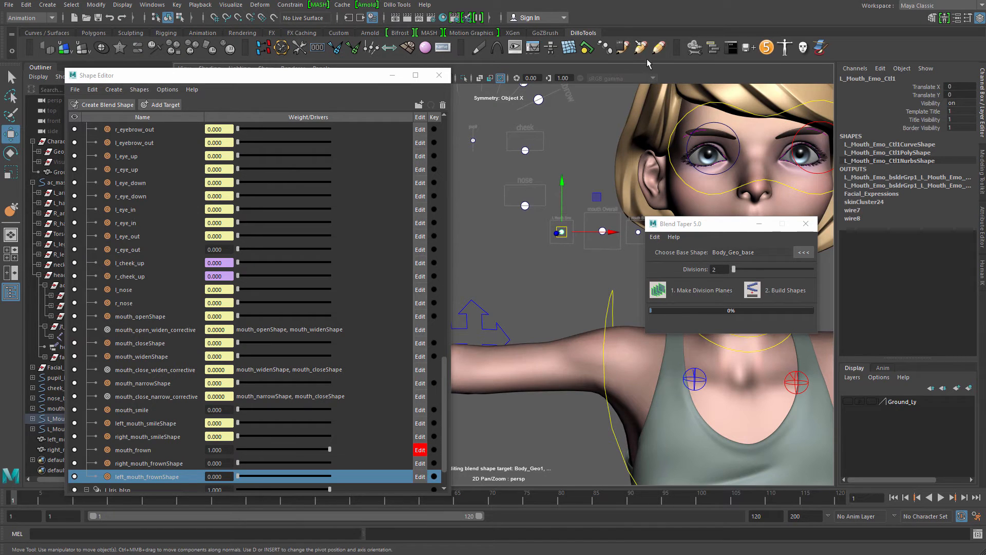
{"action": "left_click", "coordinate": [370, 48]}
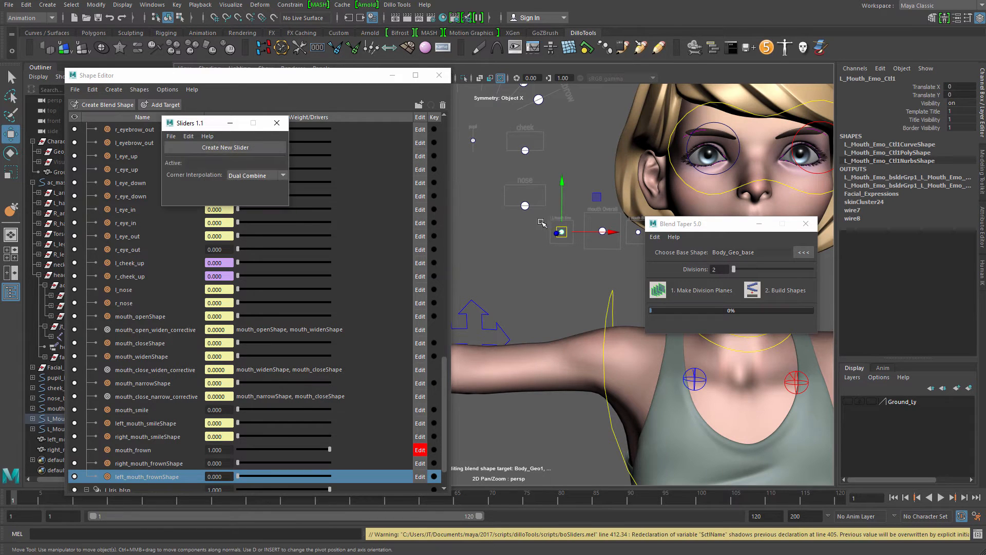
{"action": "right_click_drag", "start_coordinate": [562, 234], "coordinate": [562, 206]}
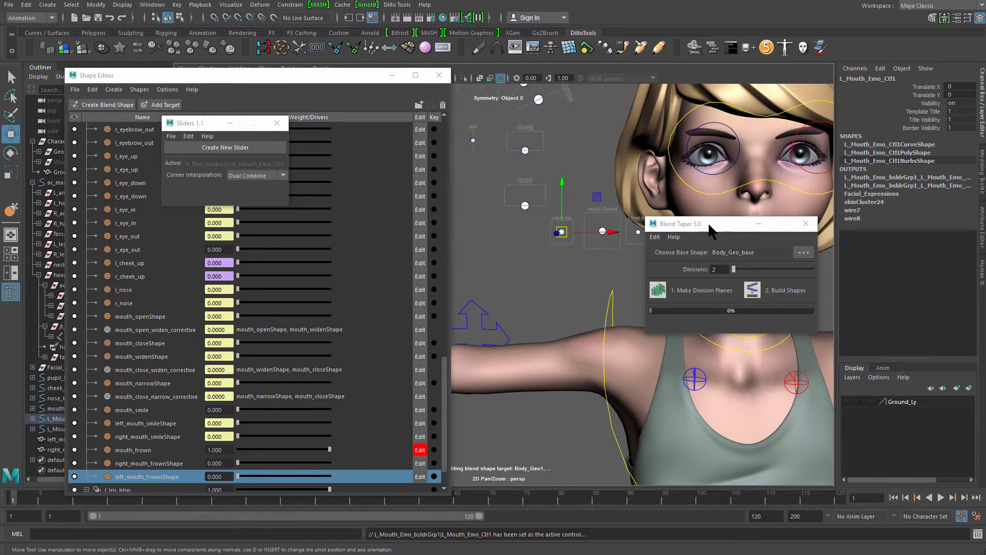
Connect the right_mouth_frownShape target of Facial_Expressions on Body_Geo to the active L_Mouth_Emo_Ctl1 slider
{"action": "left_click_drag", "start_coordinate": [709, 226], "coordinate": [597, 305]}
{"action": "left_click", "coordinate": [768, 225]}
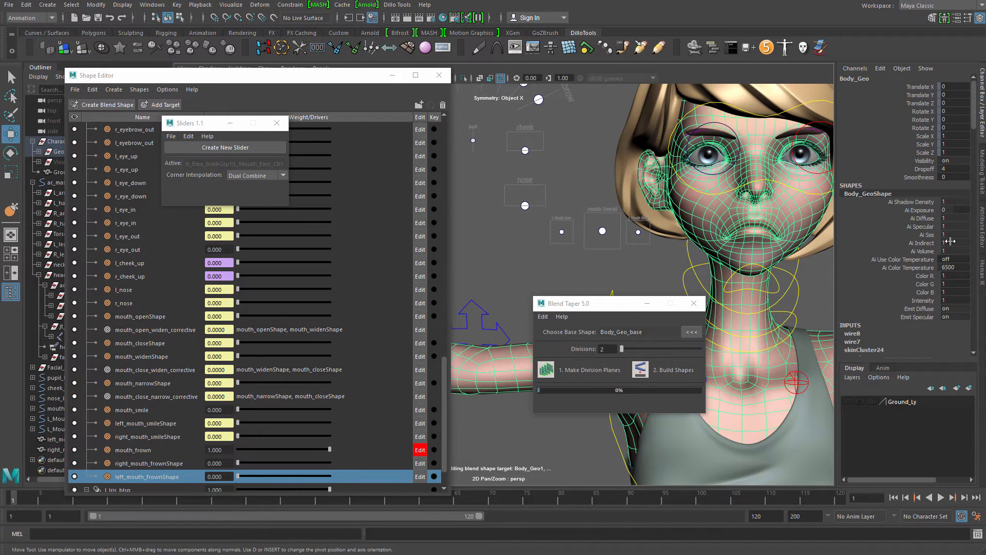
{"action": "left_click_drag", "start_coordinate": [974, 123], "coordinate": [976, 153]}
{"action": "left_click", "coordinate": [883, 188]}
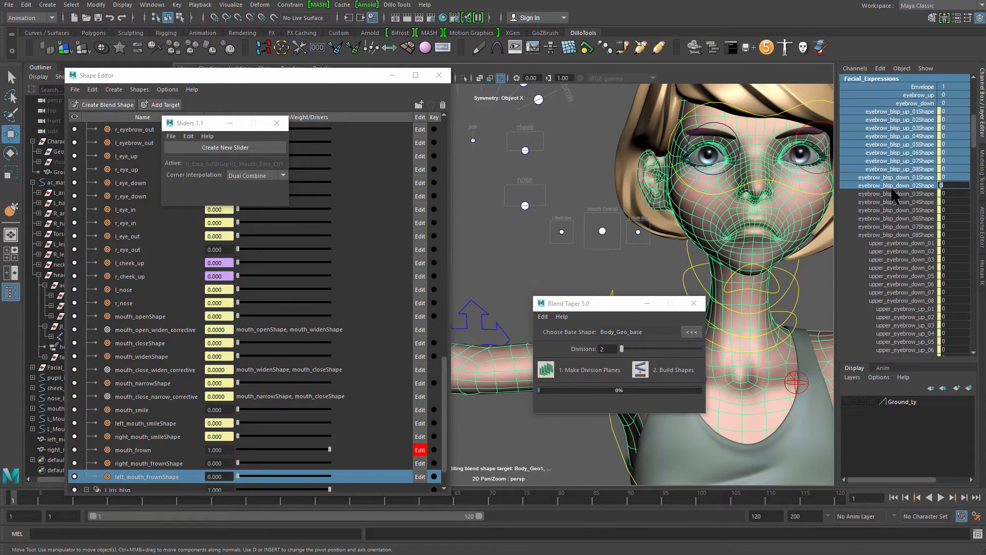
{"action": "scroll", "coordinate": [950, 205], "scroll_direction": "down", "scroll_amount": 10}
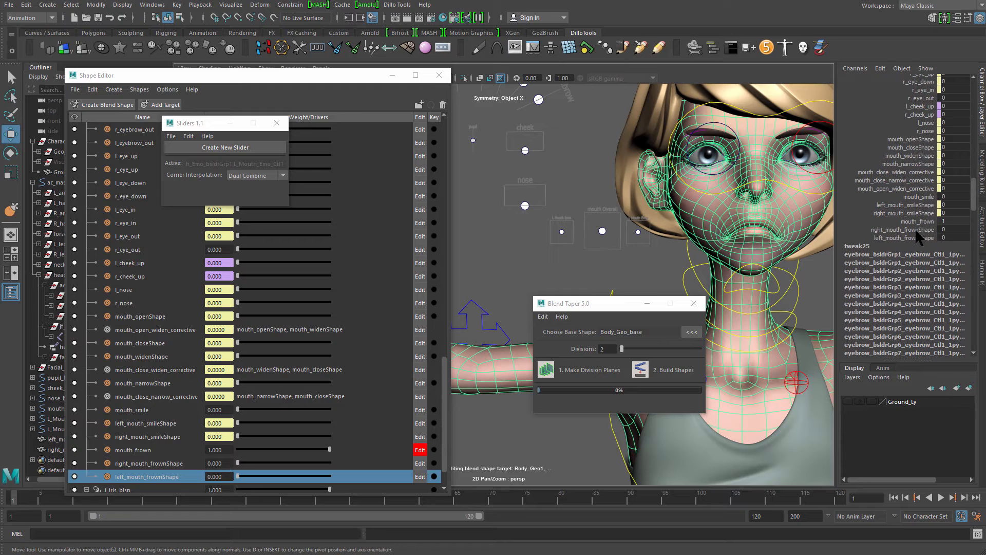
{"action": "left_click", "coordinate": [560, 236]}
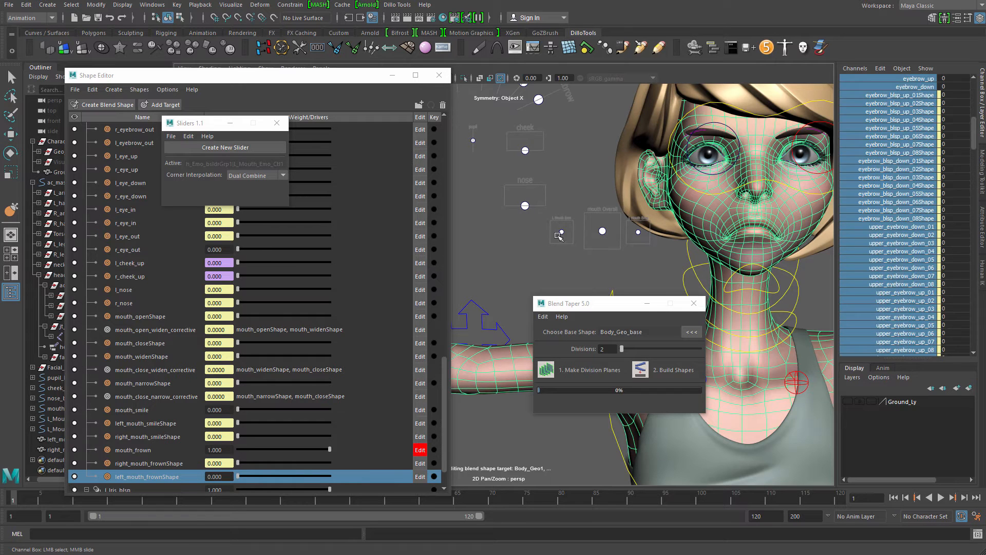
Set L_Mouth_Emo_Ctl1 of L_Mouth_Emo_bsldrGrp2 as active, connect left_mouth_frownShape to it and set the mouth_frown weight to 0
{"action": "left_click", "coordinate": [639, 233]}
{"action": "right_click_drag", "start_coordinate": [639, 236], "coordinate": [641, 178]}
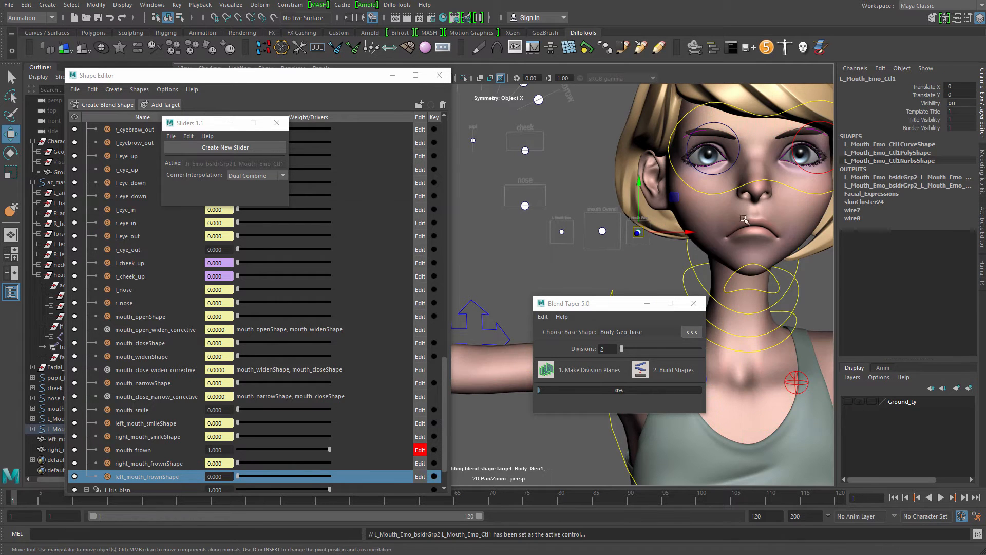
{"action": "left_click", "coordinate": [774, 213]}
{"action": "left_click_drag", "start_coordinate": [974, 117], "coordinate": [975, 207]}
{"action": "left_click", "coordinate": [882, 202]}
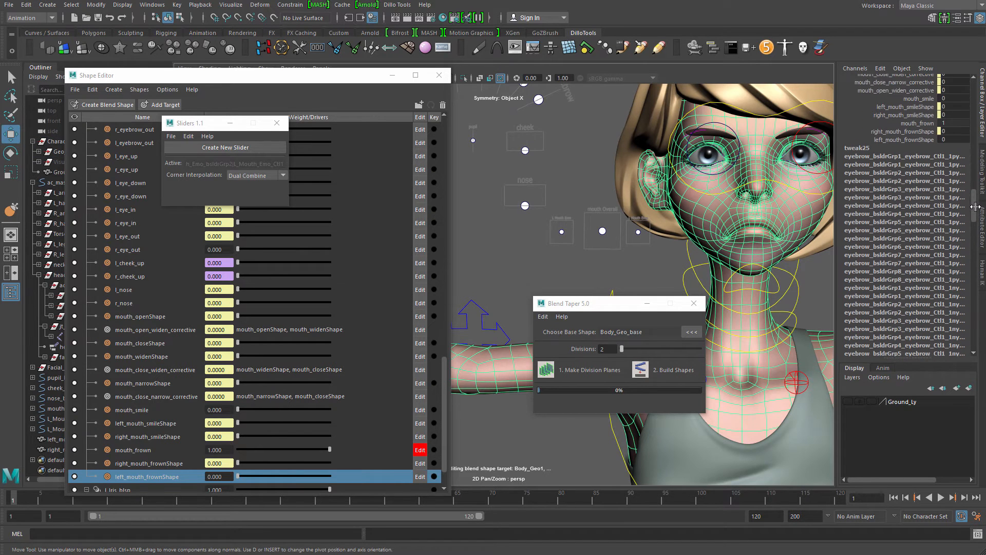
{"action": "left_click", "coordinate": [903, 139]}
{"action": "right_click_drag", "start_coordinate": [591, 184], "coordinate": [613, 208]}
{"action": "left_click_drag", "start_coordinate": [329, 450], "coordinate": [220, 451]}
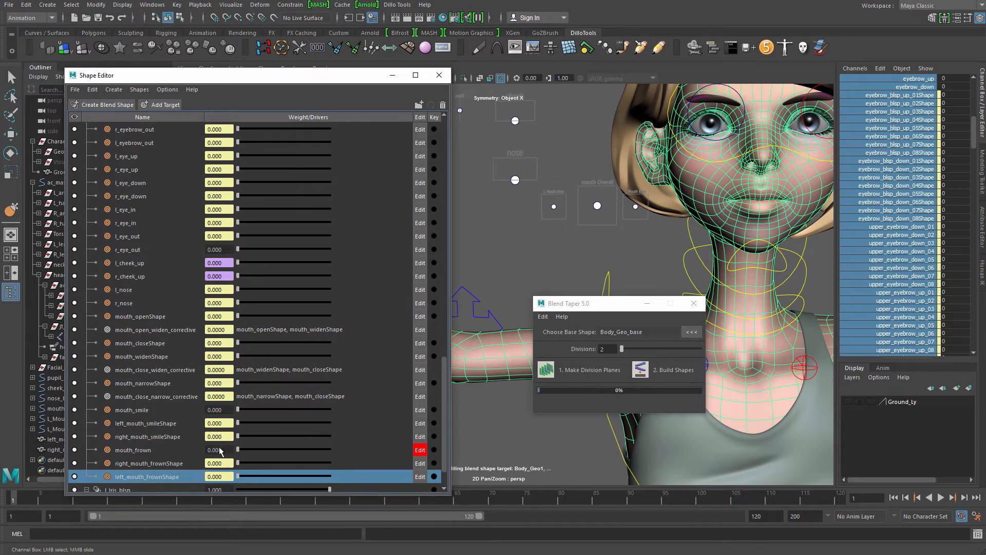
Test the smile and frown shapes with both mouth emotion sliders and reset the controls' Translate X and Y to 0
{"action": "left_click_drag", "start_coordinate": [621, 303], "coordinate": [631, 334]}
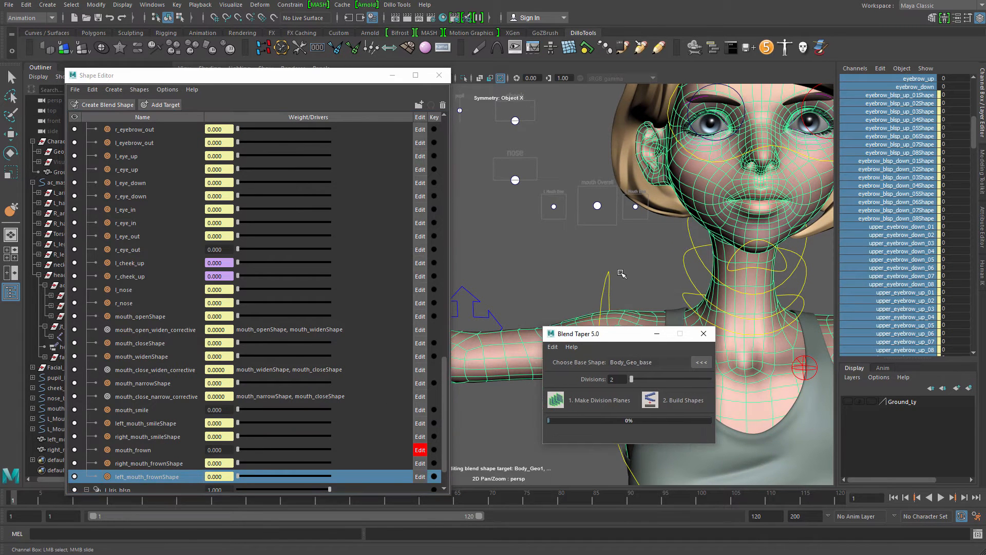
{"action": "right_click_drag", "start_coordinate": [621, 273], "coordinate": [646, 274], "text": "alt"}
{"action": "key", "text": "w"}
{"action": "left_click_drag", "start_coordinate": [549, 235], "coordinate": [570, 174]}
{"action": "left_click", "coordinate": [626, 206]}
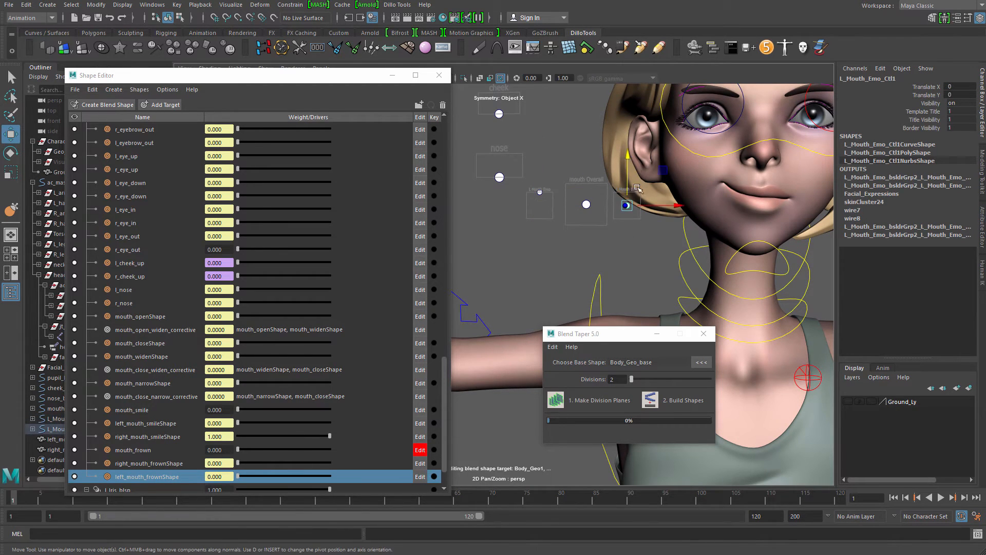
{"action": "left_click_drag", "start_coordinate": [627, 179], "coordinate": [598, 178]}
{"action": "left_click", "coordinate": [539, 192], "text": "shift"}
{"action": "scroll", "coordinate": [758, 181], "scroll_direction": "up", "scroll_amount": 2}
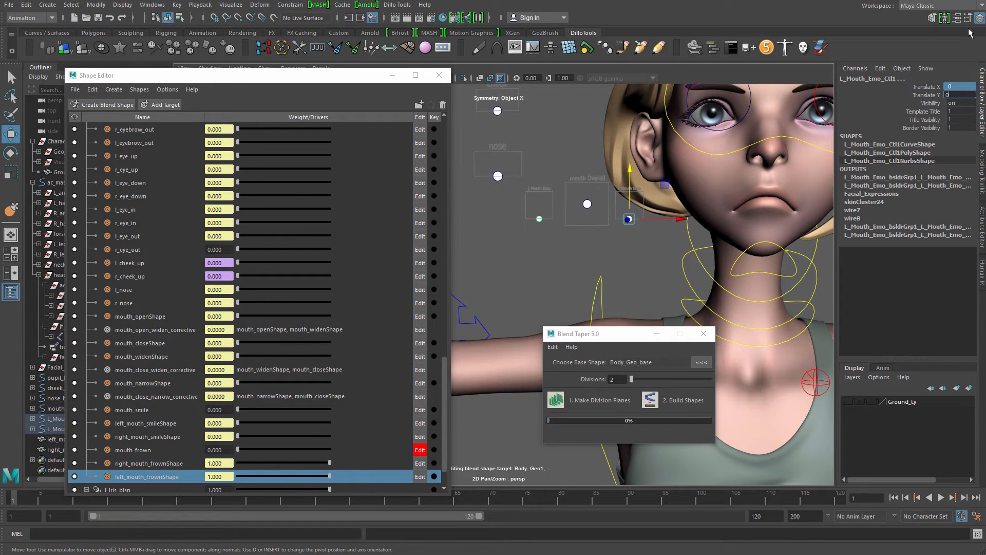
{"action": "type", "text": "0"}
{"action": "key", "text": "Return"}
Try moving the L_Mouth_Emo_bsldrGrp1 mouth emotion control horizontally, undo the move and select Body_Geo
{"action": "left_click_drag", "start_coordinate": [647, 338], "coordinate": [602, 371]}
{"action": "scroll", "coordinate": [564, 218], "scroll_direction": "down", "scroll_amount": 5}
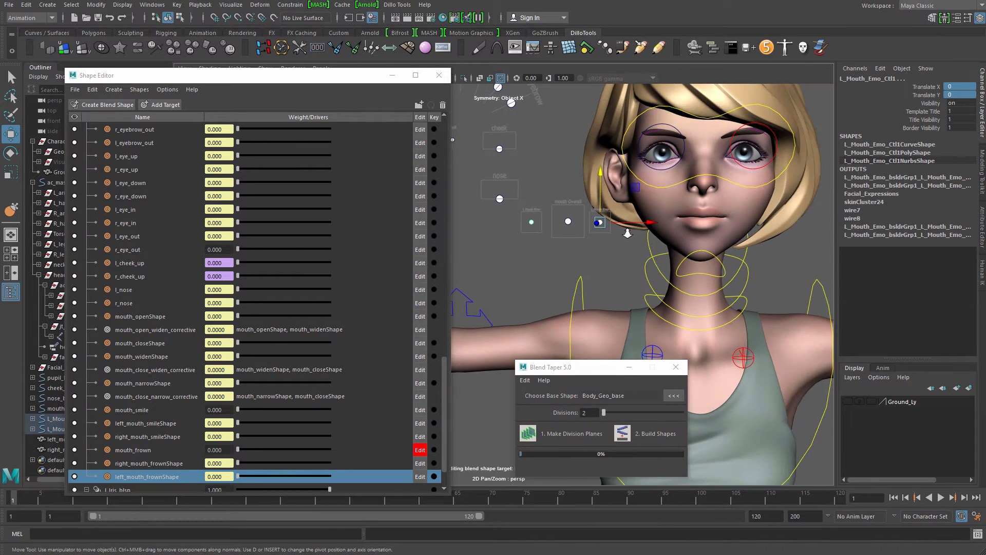
{"action": "middle_click_drag", "start_coordinate": [564, 219], "coordinate": [569, 191], "text": "alt"}
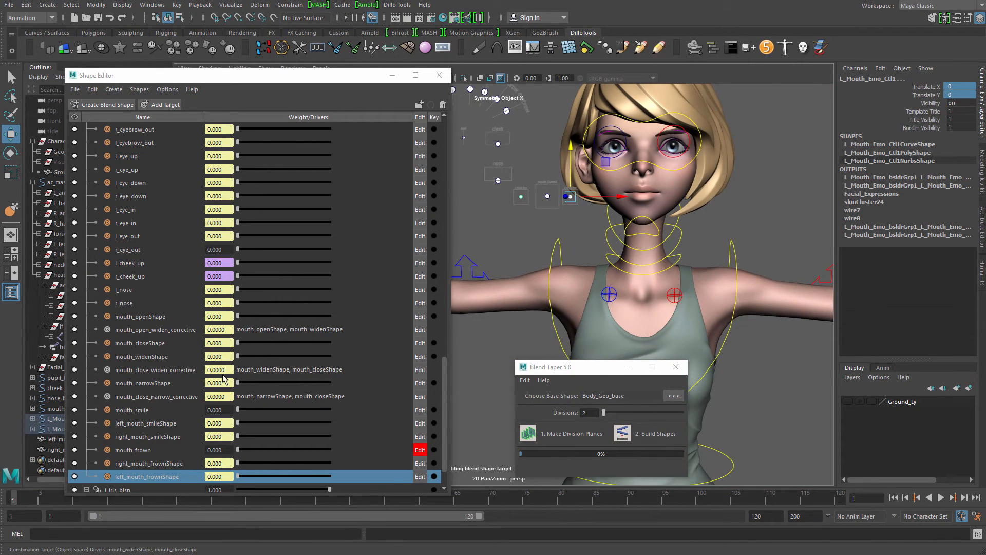
{"action": "left_click", "coordinate": [522, 198]}
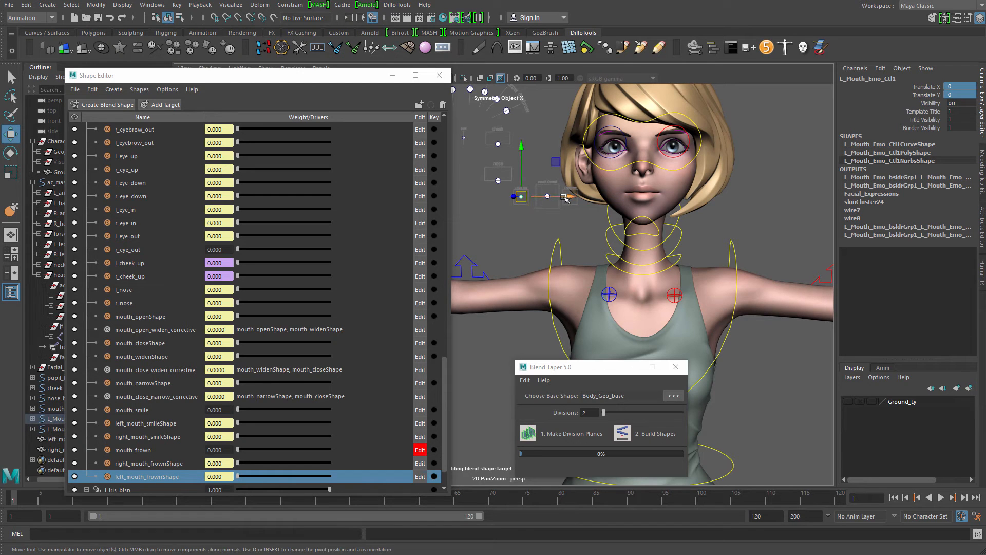
{"action": "left_click_drag", "start_coordinate": [568, 197], "coordinate": [549, 199]}
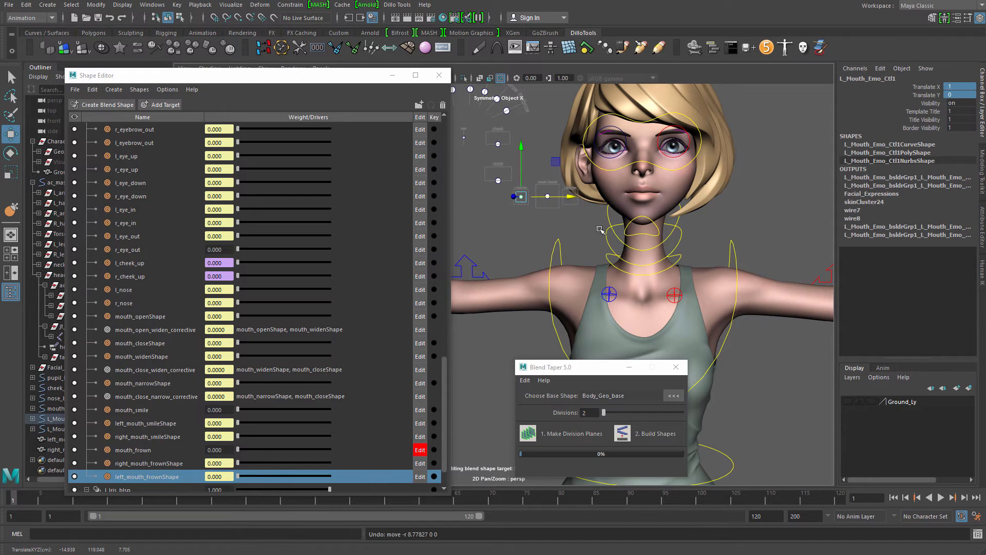
{"action": "scroll", "coordinate": [642, 195], "scroll_direction": "up", "scroll_amount": 4}
{"action": "key", "text": "q"}
{"action": "left_click", "coordinate": [662, 188]}
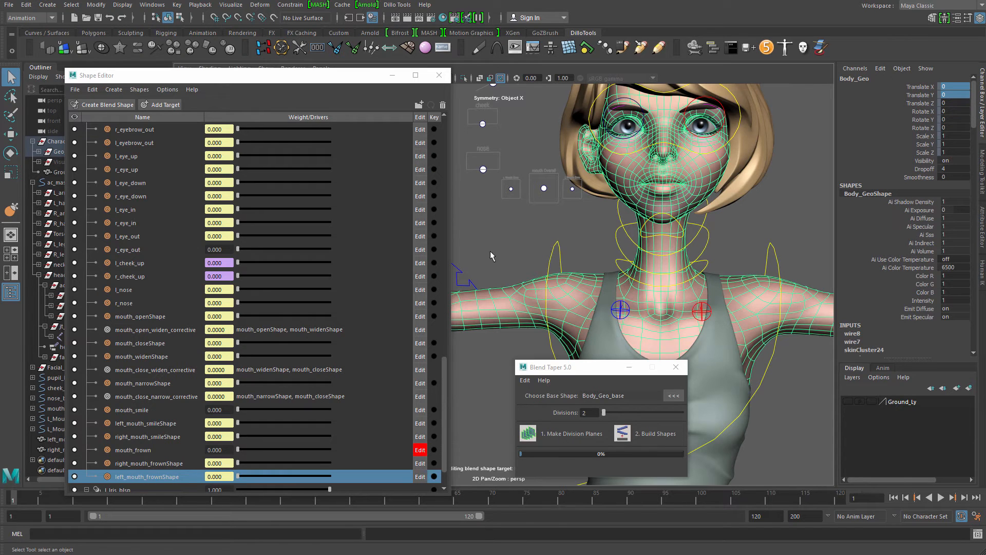
{"action": "key", "text": "w"}
{"action": "scroll", "coordinate": [582, 272], "scroll_direction": "up", "scroll_amount": 2}
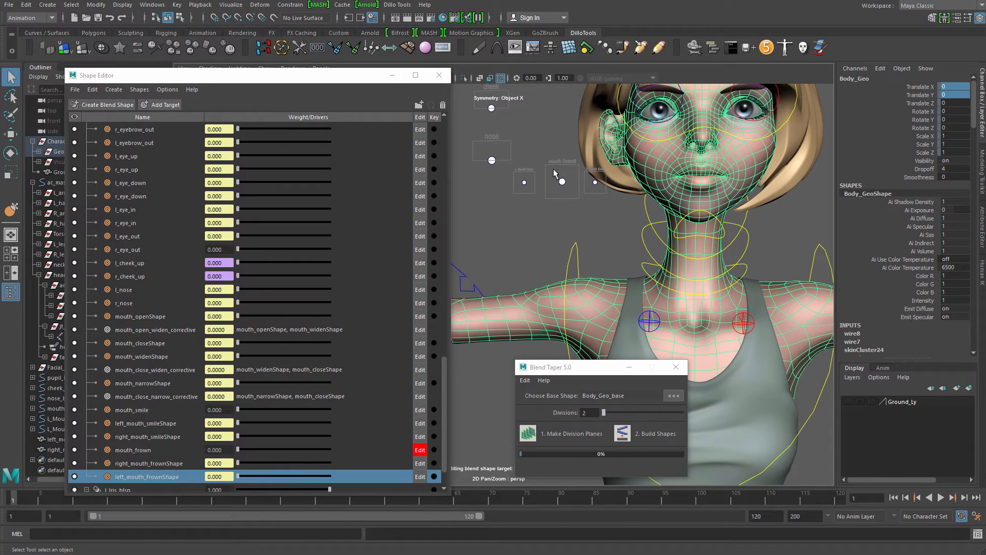
Move mouth_Overall_Ctl1 to Translate X -1 and rebuild the mouth_widenShape target as a mesh
{"action": "left_click", "coordinate": [560, 180]}
{"action": "left_click_drag", "start_coordinate": [613, 180], "coordinate": [576, 181]}
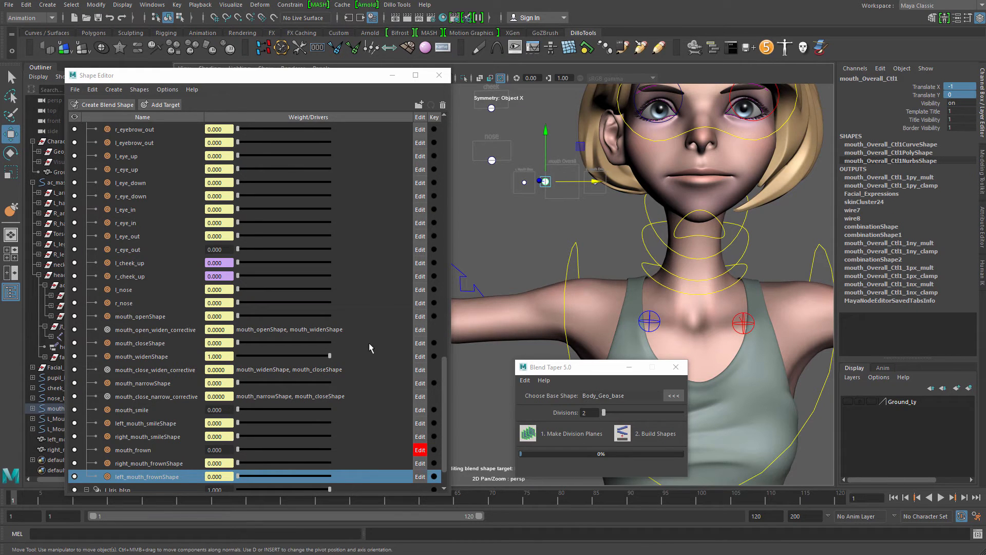
{"action": "left_click", "coordinate": [159, 343]}
{"action": "left_click", "coordinate": [174, 332]}
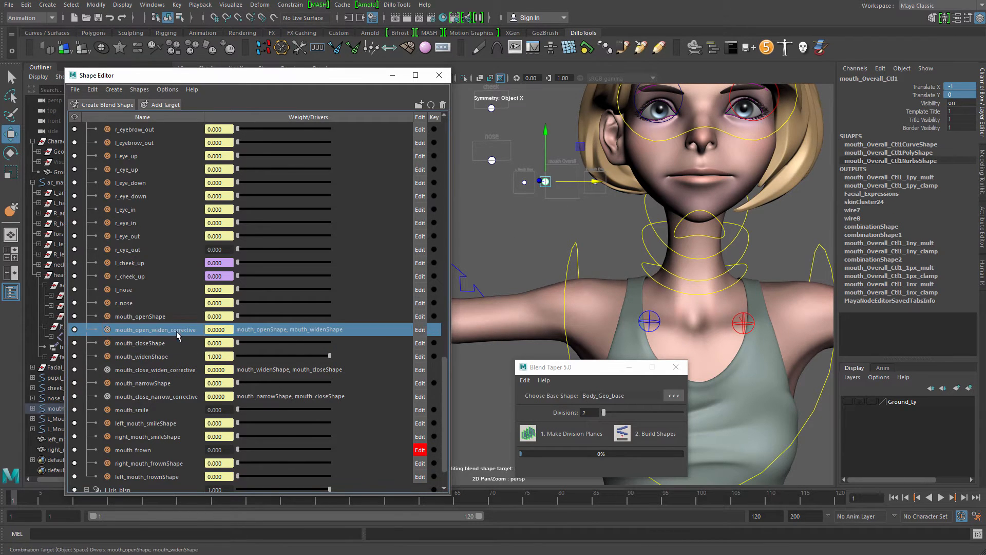
{"action": "left_click", "coordinate": [167, 360]}
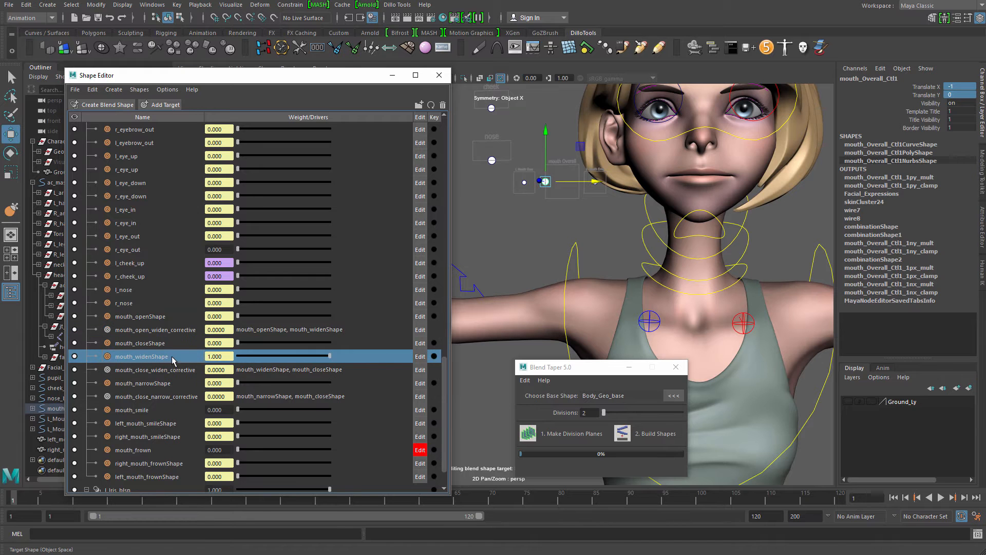
{"action": "right_click", "coordinate": [173, 358]}
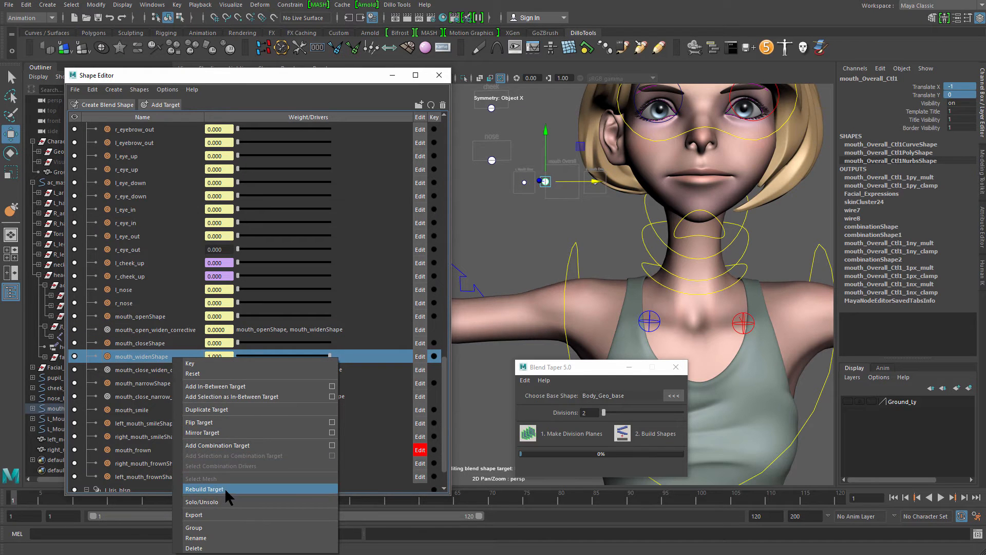
{"action": "left_click", "coordinate": [205, 489]}
Move the extracted mouth_widenShape mesh to about X 145, Y 184 above Body_Geo_base, and use Body_Geo_base as Blend Taper's base shape
{"action": "scroll", "coordinate": [542, 122], "scroll_direction": "down", "scroll_amount": 5}
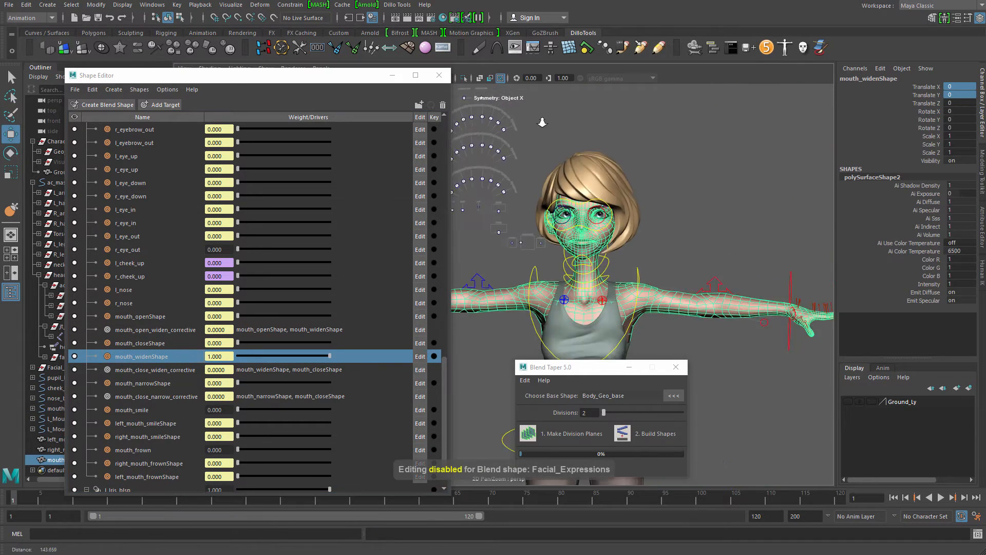
{"action": "scroll", "coordinate": [542, 122], "scroll_direction": "down", "scroll_amount": 5}
{"action": "left_click_drag", "start_coordinate": [590, 288], "coordinate": [724, 126]}
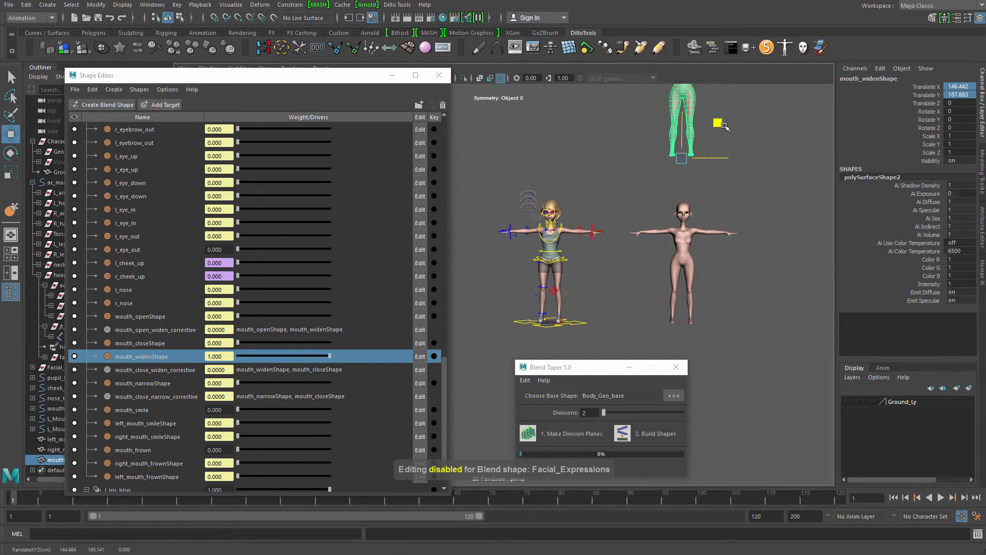
{"action": "middle_click_drag", "start_coordinate": [708, 164], "coordinate": [676, 220], "text": "alt"}
{"action": "scroll", "coordinate": [676, 220], "scroll_direction": "up", "scroll_amount": 4}
{"action": "left_click", "coordinate": [711, 285]}
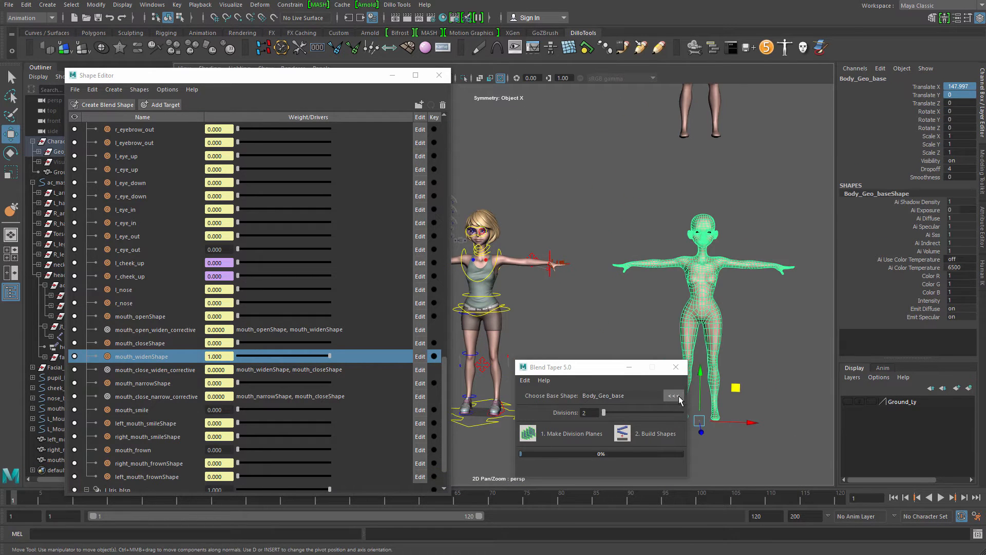
{"action": "middle_click_drag", "start_coordinate": [593, 213], "coordinate": [625, 278], "text": "alt"}
Try narrowing mouth_widenShape's division planes around the mouth to a Scale X of 0.384, then reselect the mesh
{"action": "scroll", "coordinate": [625, 278], "scroll_direction": "down", "scroll_amount": 3}
{"action": "middle_click_drag", "start_coordinate": [594, 172], "coordinate": [603, 257], "text": "alt"}
{"action": "scroll", "coordinate": [603, 257], "scroll_direction": "down", "scroll_amount": 1}
{"action": "left_click_drag", "start_coordinate": [583, 110], "coordinate": [738, 181]}
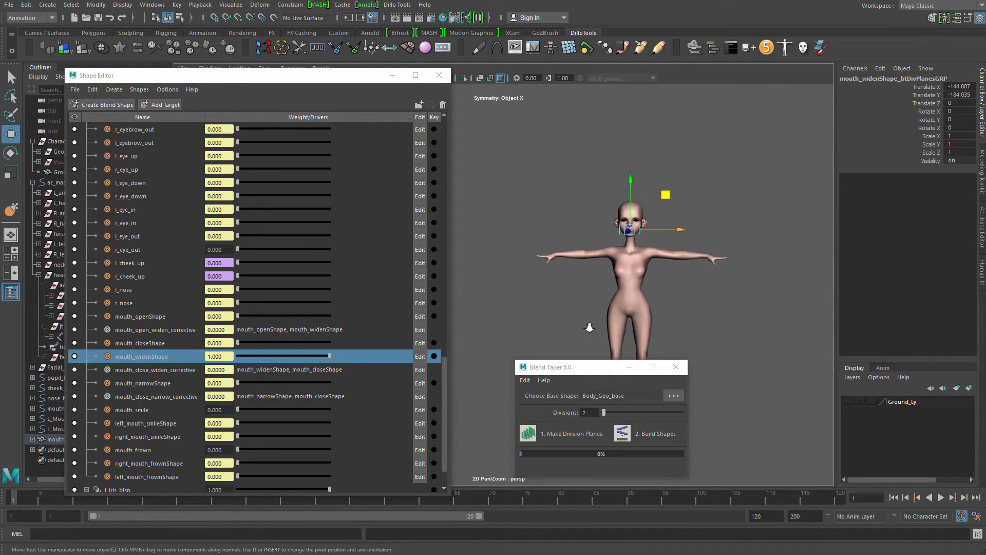
{"action": "right_click_drag", "start_coordinate": [659, 357], "coordinate": [746, 321], "text": "alt"}
{"action": "key", "text": "r"}
{"action": "left_click_drag", "start_coordinate": [645, 200], "coordinate": [615, 202]}
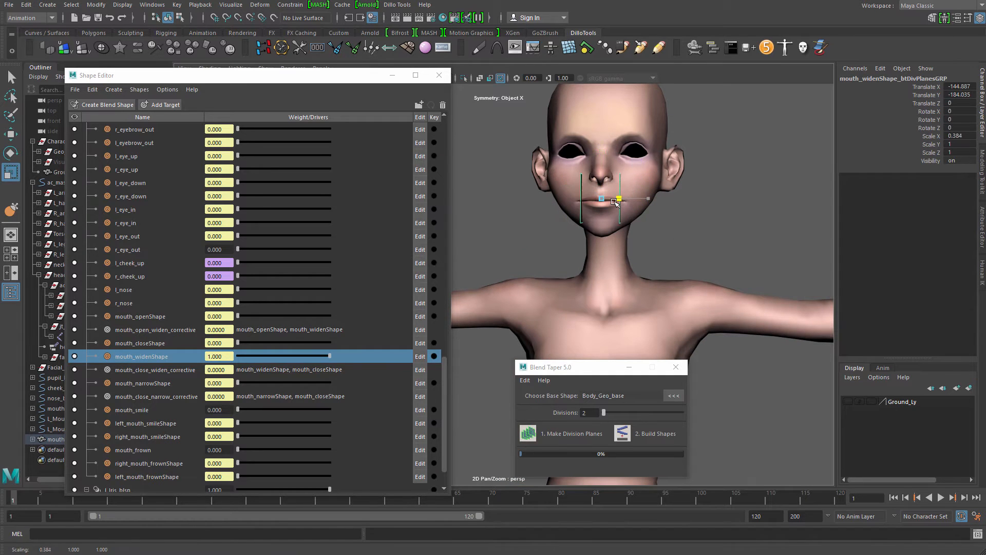
{"action": "key", "text": "q"}
{"action": "left_click", "coordinate": [647, 198]}
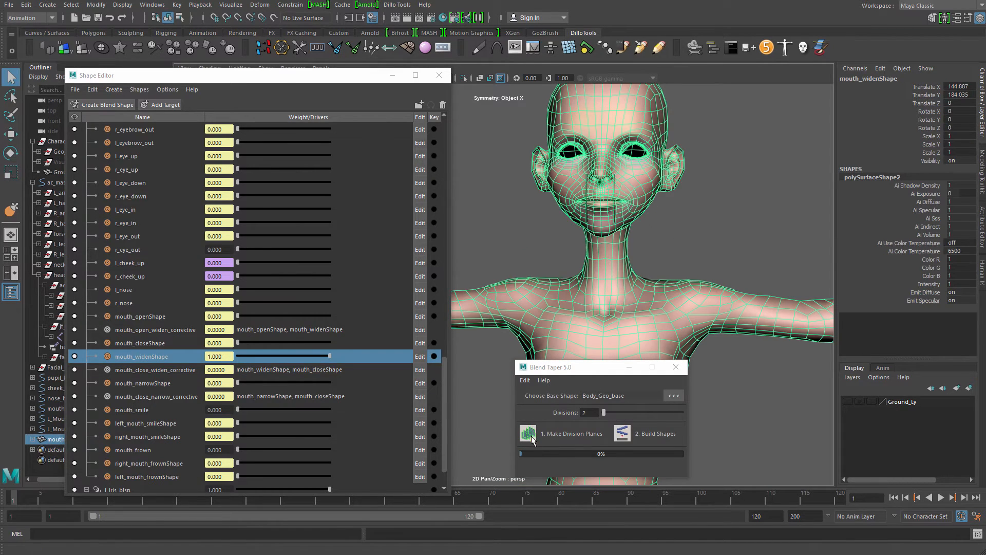
Make two division planes for mouth_widenShape and narrow them around the mouth to a Scale X of about 0.296
{"action": "left_click", "coordinate": [530, 436]}
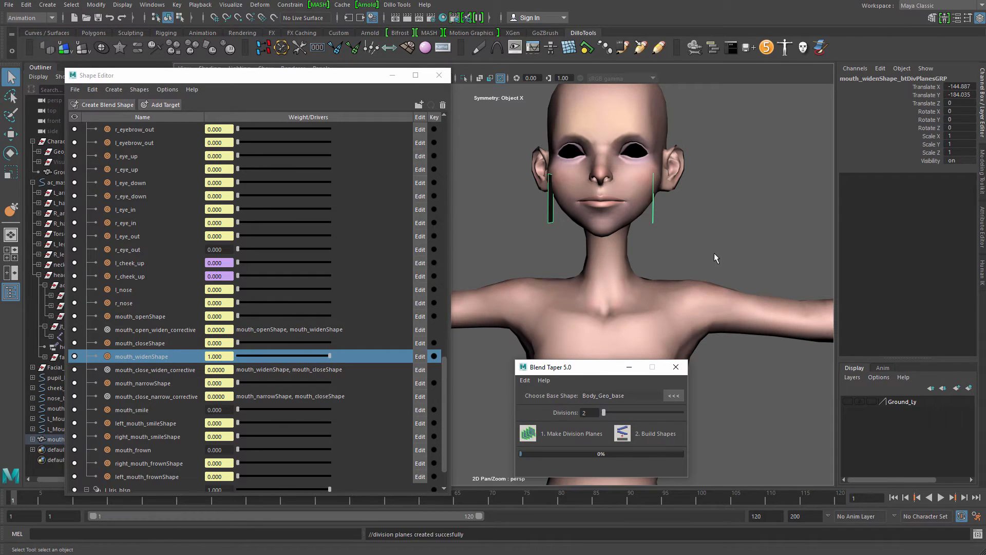
{"action": "key", "text": "r"}
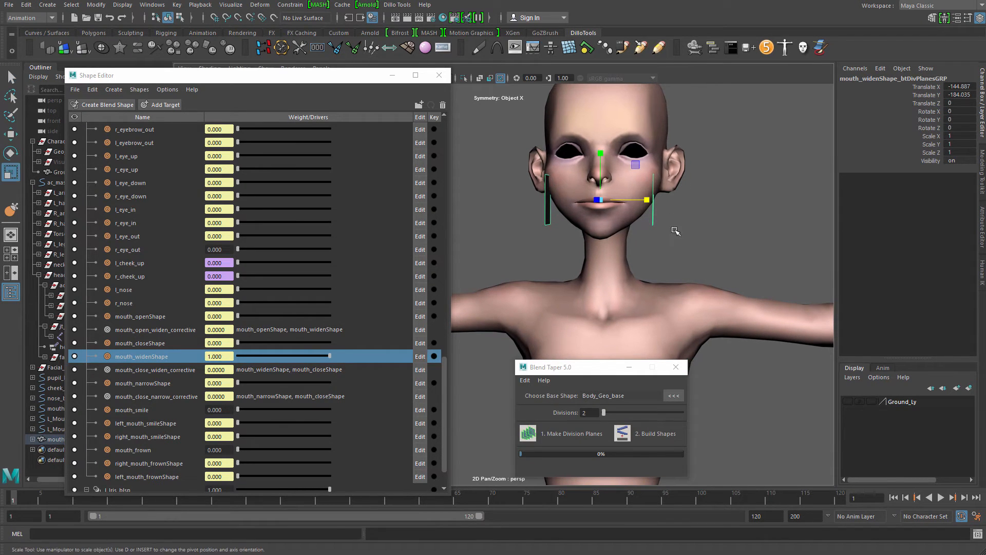
{"action": "left_click_drag", "start_coordinate": [647, 200], "coordinate": [609, 202]}
{"action": "key", "text": "q"}
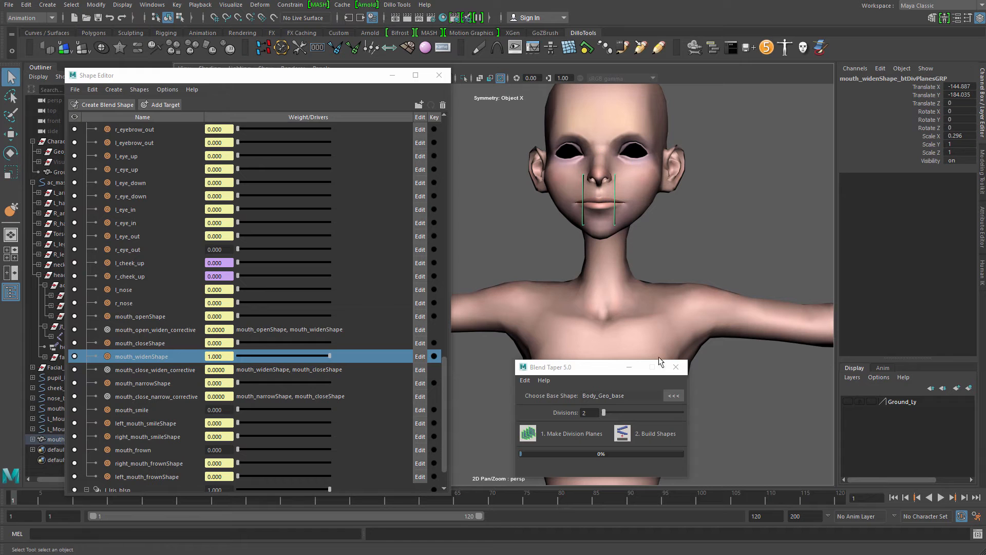
Build the split shapes from mouth_widenShape and move the left_mouth_widenShape mesh beside right_mouth_widenShape
{"action": "left_click", "coordinate": [624, 434]}
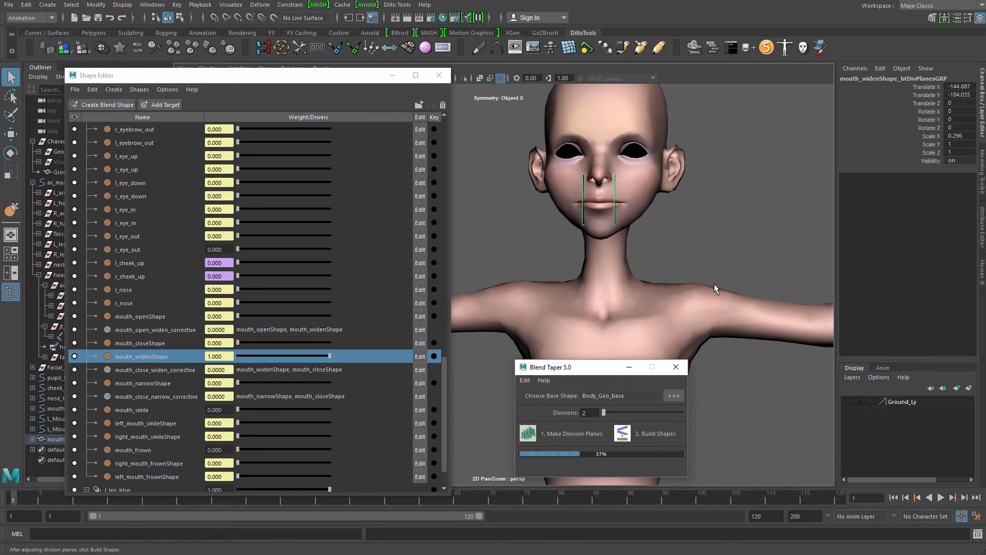
{"action": "right_click_drag", "start_coordinate": [742, 284], "coordinate": [575, 175], "text": "alt"}
{"action": "middle_click_drag", "start_coordinate": [575, 174], "coordinate": [677, 258], "text": "alt"}
{"action": "right_click_drag", "start_coordinate": [676, 258], "coordinate": [591, 206], "text": "alt"}
{"action": "left_click", "coordinate": [572, 148]}
{"action": "key", "text": "w"}
{"action": "left_click_drag", "start_coordinate": [603, 136], "coordinate": [696, 244]}
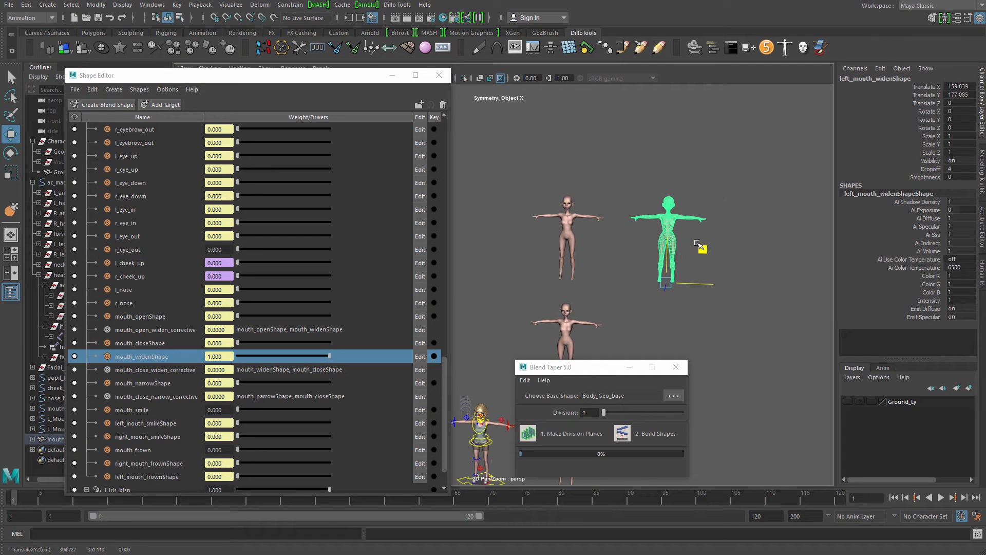
Unparent the left_mouth_widenShape and right_mouth_widenShape meshes and delete the extracted mouth_widenShape mesh
{"action": "middle_click_drag", "start_coordinate": [631, 325], "coordinate": [636, 196], "text": "alt"}
{"action": "left_click_drag", "start_coordinate": [565, 110], "coordinate": [668, 130]}
{"action": "key", "text": "shift+p"}
{"action": "key", "text": "q"}
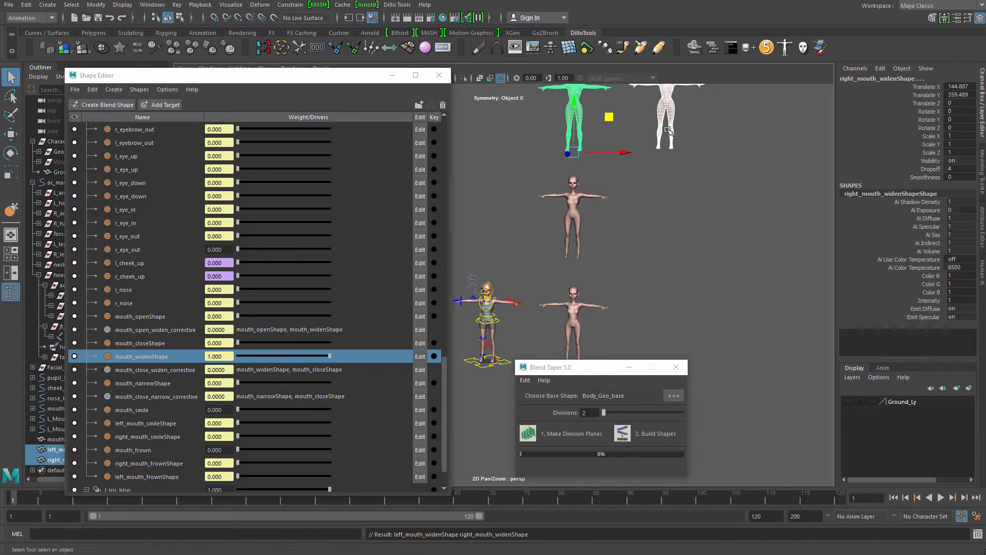
{"action": "left_click", "coordinate": [668, 226]}
{"action": "left_click", "coordinate": [575, 205]}
{"action": "key", "text": "Delete"}
Add the left_mouth_widenShape and right_mouth_widenShape meshes as targets of the Facial_Expressions blend shape
{"action": "left_click_drag", "start_coordinate": [552, 122], "coordinate": [668, 141]}
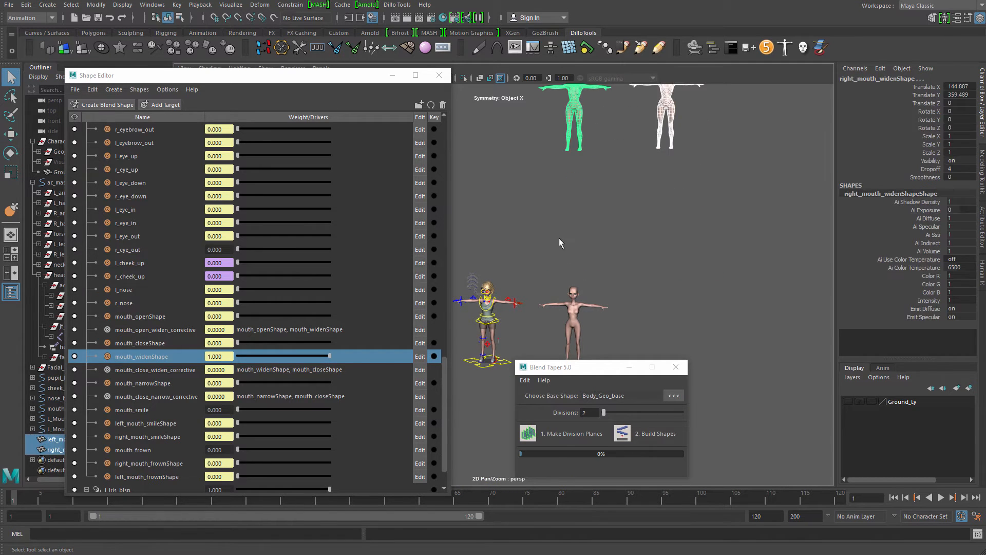
{"action": "left_click_drag", "start_coordinate": [445, 396], "coordinate": [431, 149]}
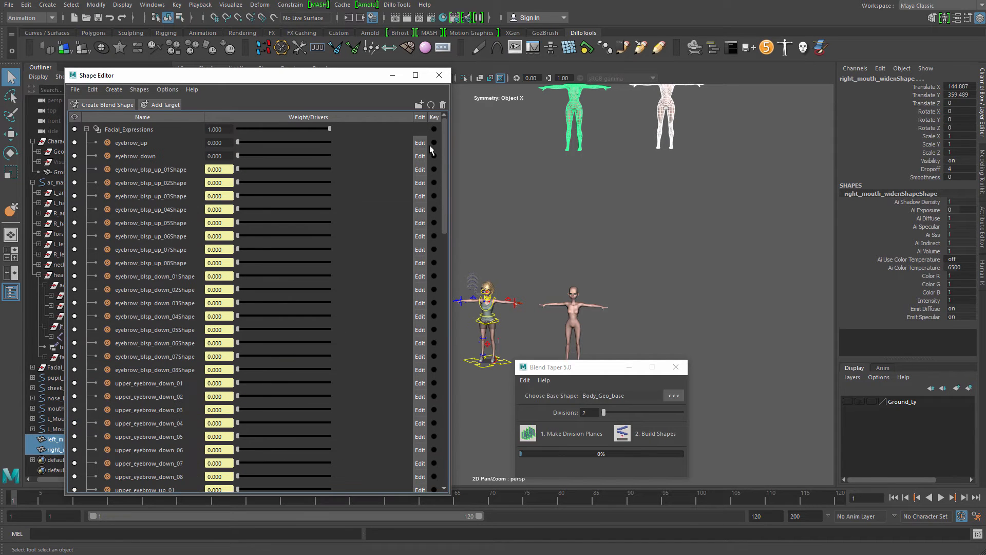
{"action": "right_click", "coordinate": [144, 131]}
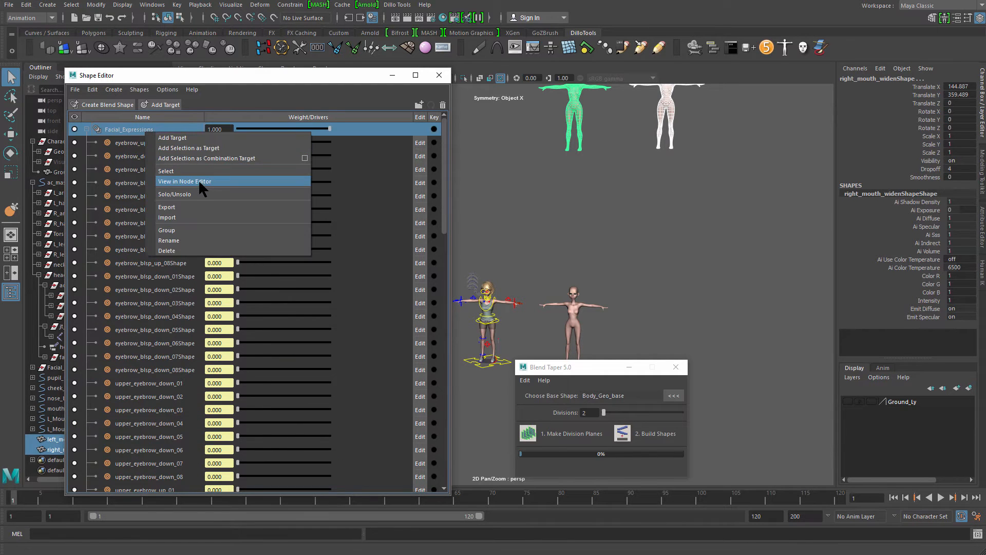
{"action": "left_click", "coordinate": [203, 148]}
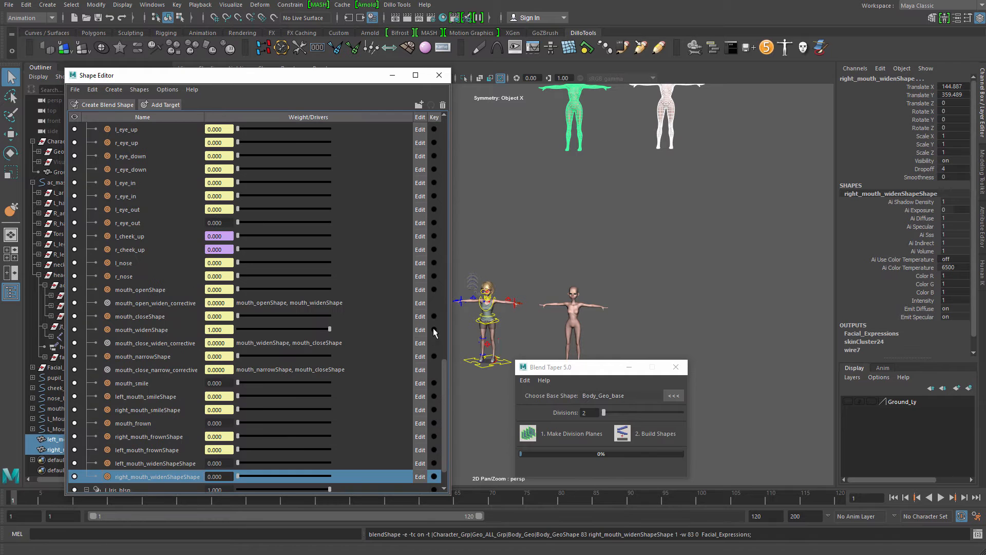
Set the L Mouth Emo slider farther from the face, in L_Mouth_Emo_bsldrGrp1, as the active control
{"action": "left_click", "coordinate": [193, 477], "text": "shift"}
{"action": "middle_click_drag", "start_coordinate": [619, 278], "coordinate": [641, 247], "text": "alt"}
{"action": "right_click_drag", "start_coordinate": [640, 246], "coordinate": [778, 326], "text": "alt"}
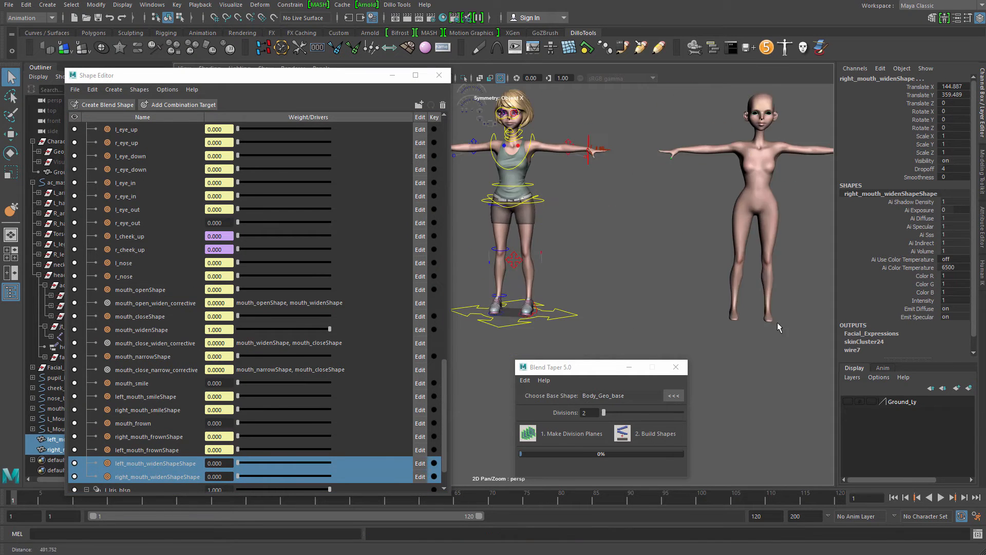
{"action": "middle_click_drag", "start_coordinate": [668, 280], "coordinate": [730, 311], "text": "alt"}
{"action": "right_click_drag", "start_coordinate": [730, 311], "coordinate": [832, 354], "text": "alt"}
{"action": "middle_click_drag", "start_coordinate": [527, 267], "coordinate": [580, 377], "text": "alt"}
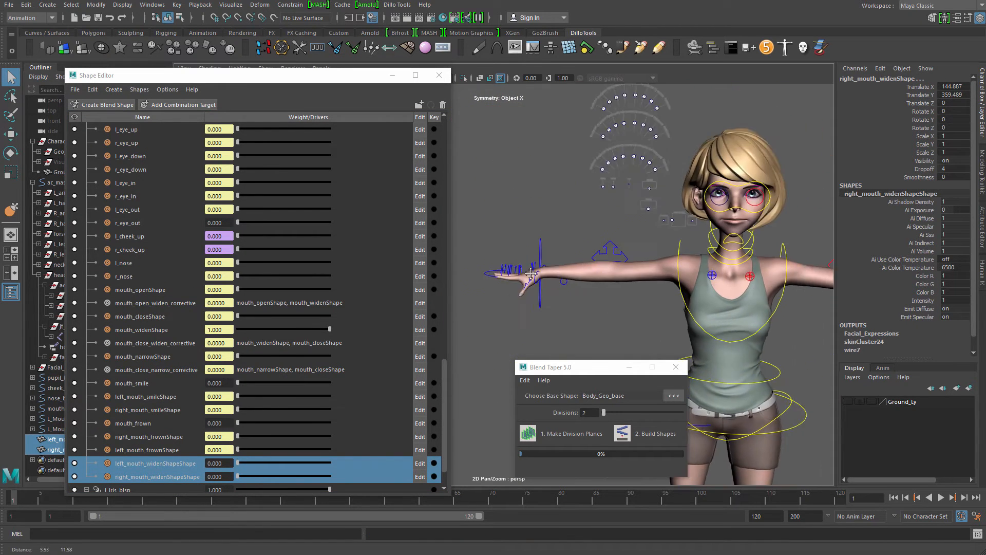
{"action": "right_click_drag", "start_coordinate": [570, 247], "coordinate": [603, 265], "text": "alt"}
{"action": "middle_click_drag", "start_coordinate": [603, 265], "coordinate": [547, 241], "text": "alt"}
{"action": "right_click_drag", "start_coordinate": [547, 242], "coordinate": [754, 288], "text": "alt"}
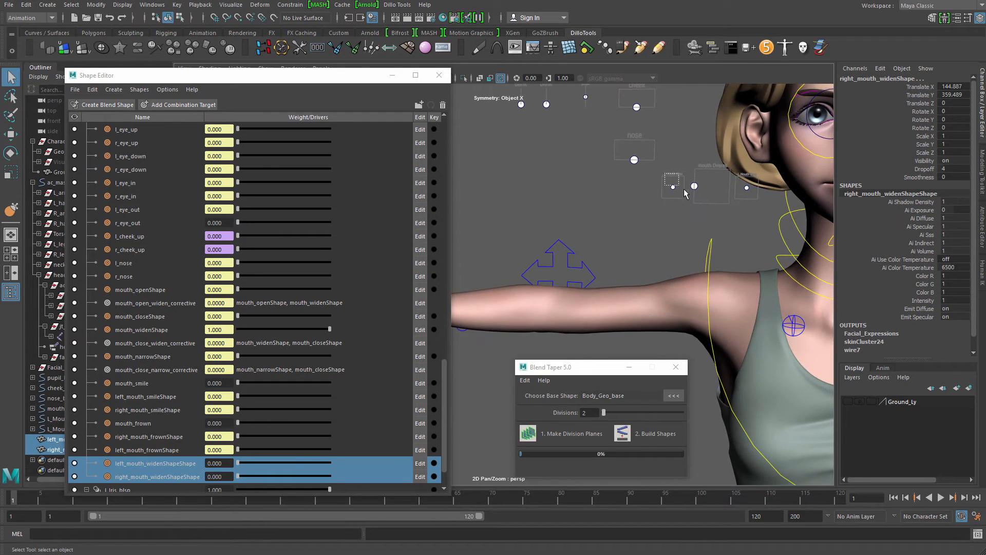
{"action": "left_click_drag", "start_coordinate": [684, 189], "coordinate": [695, 207]}
{"action": "key", "text": "f"}
{"action": "right_click_drag", "start_coordinate": [743, 243], "coordinate": [483, 235], "text": "alt"}
{"action": "middle_click_drag", "start_coordinate": [483, 235], "coordinate": [532, 205], "text": "alt"}
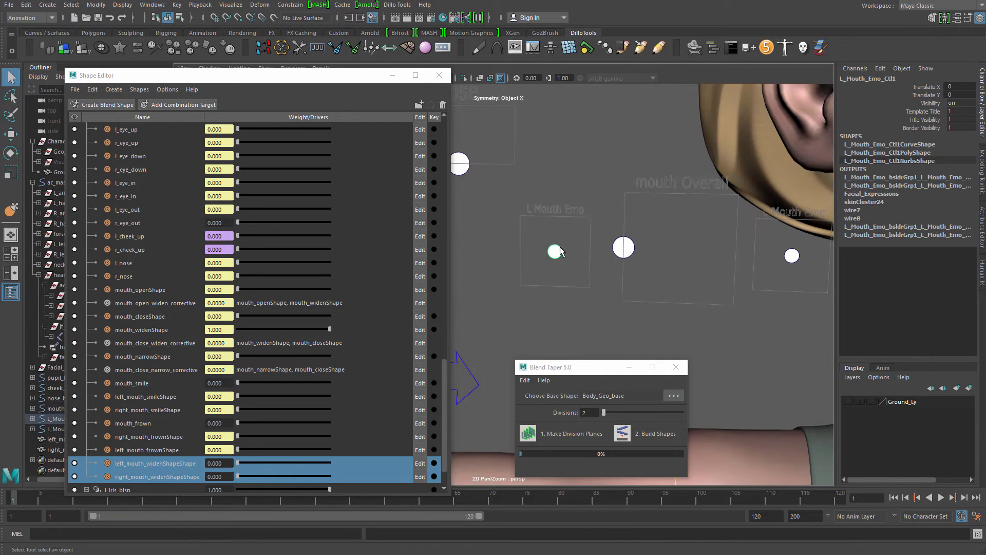
{"action": "right_click_drag", "start_coordinate": [556, 251], "coordinate": [553, 206]}
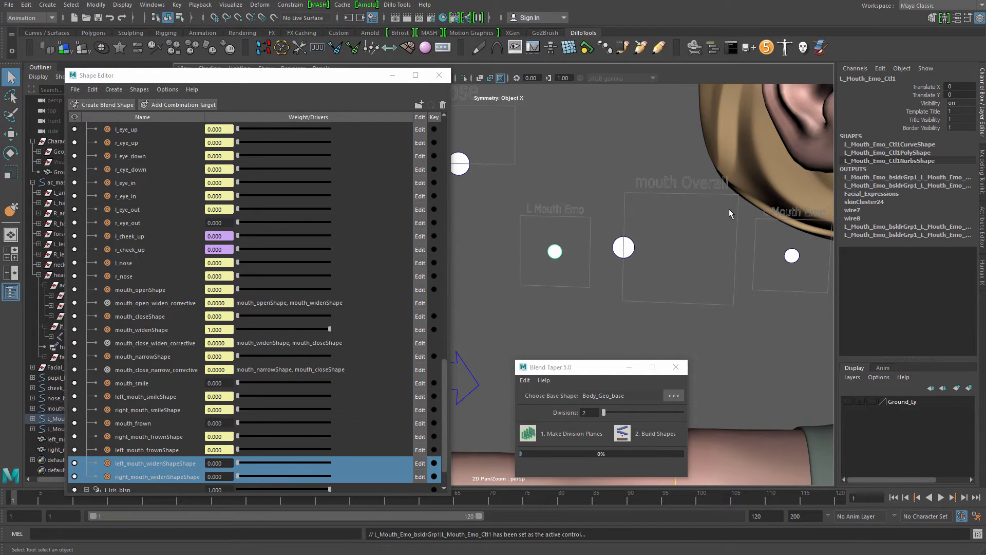
Connect right_mouth_widenShapeShape of the body's Facial_Expressions blend shape to the negative X direction of the active slider
{"action": "left_click", "coordinate": [805, 158]}
{"action": "left_click_drag", "start_coordinate": [974, 123], "coordinate": [980, 207]}
{"action": "left_click", "coordinate": [880, 136]}
{"action": "left_click", "coordinate": [893, 179]}
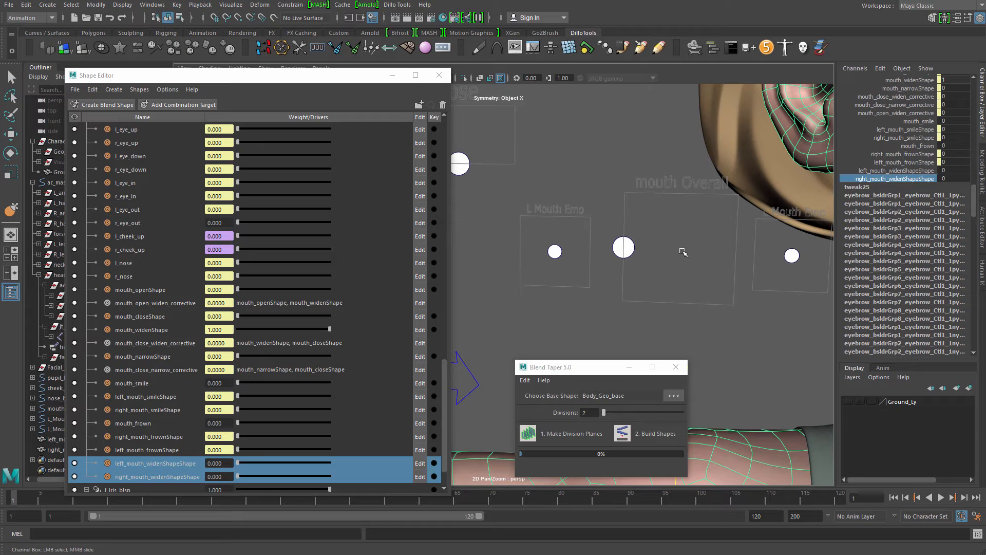
{"action": "right_click", "coordinate": [681, 251]}
{"action": "right_click_drag", "start_coordinate": [621, 252], "coordinate": [623, 247]}
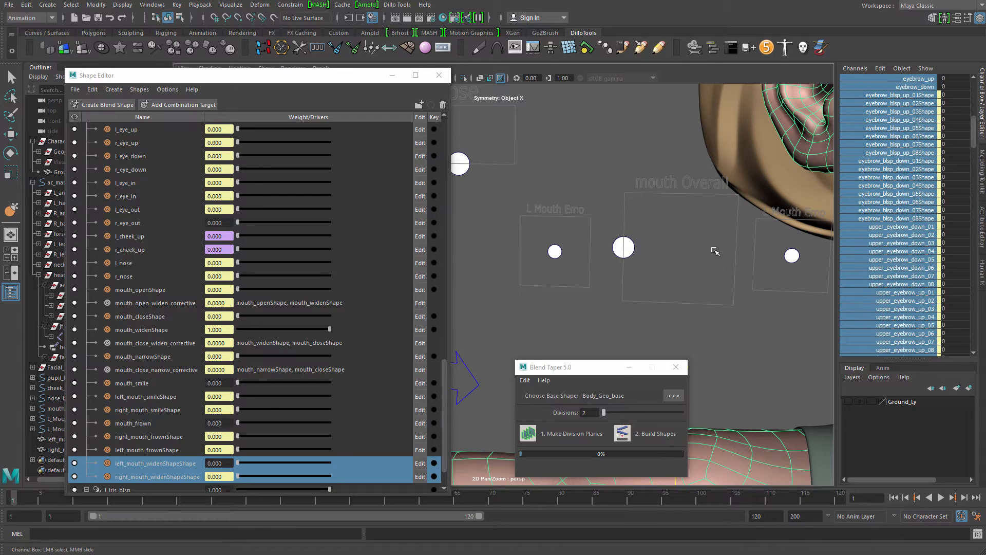
Make the L Mouth Emo slider nearest the face the active control and connect left_mouth_widenShapeShape to its positive X direction
{"action": "middle_click_drag", "start_coordinate": [776, 252], "coordinate": [691, 244], "text": "alt"}
{"action": "left_click", "coordinate": [686, 246]}
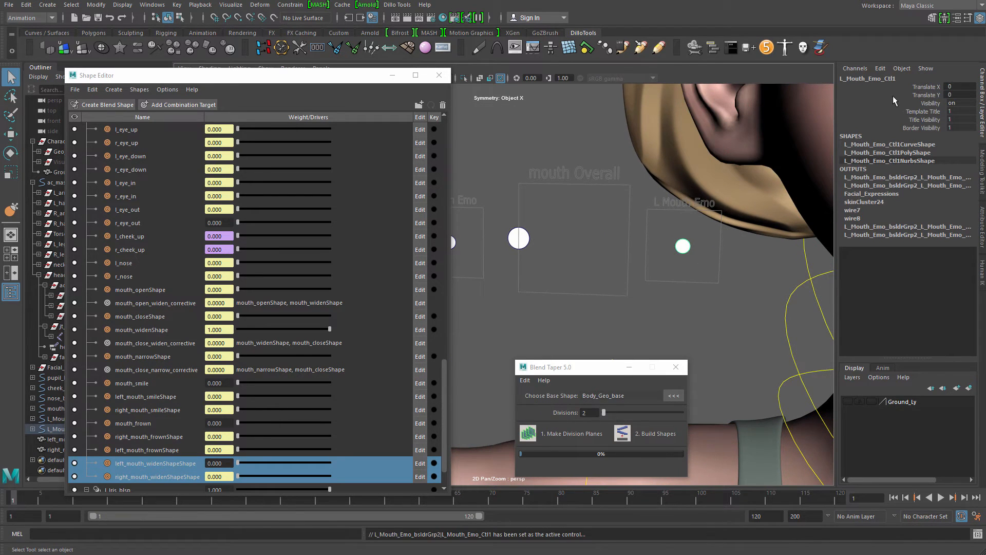
{"action": "left_click", "coordinate": [789, 160]}
{"action": "scroll", "coordinate": [879, 240], "scroll_direction": "down", "scroll_amount": 5}
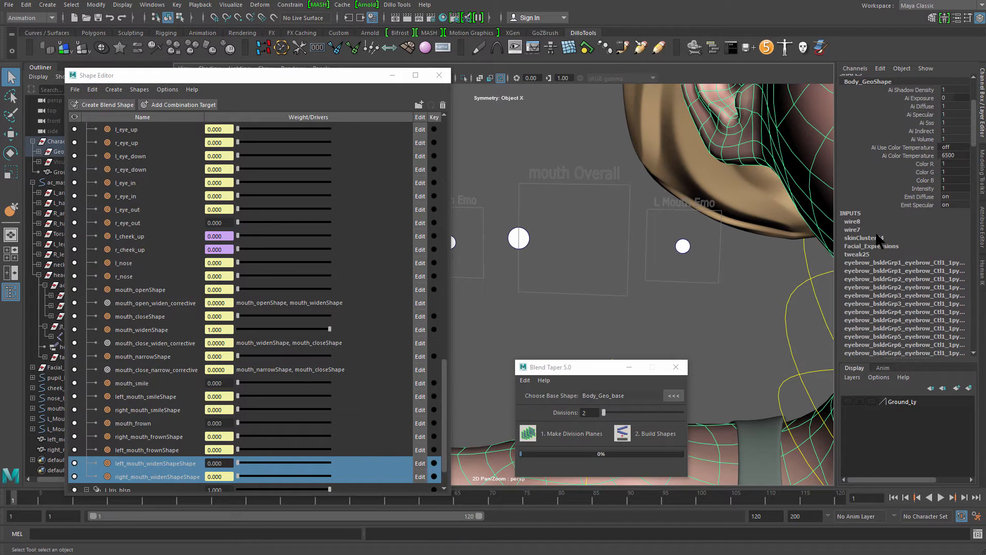
{"action": "left_click", "coordinate": [894, 245]}
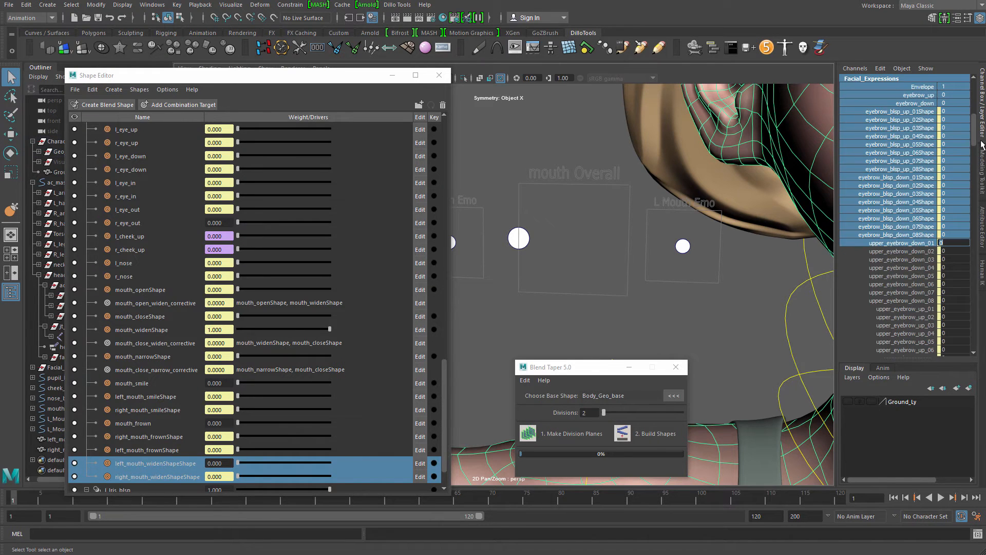
{"action": "left_click_drag", "start_coordinate": [973, 132], "coordinate": [979, 196]}
{"action": "left_click", "coordinate": [917, 201]}
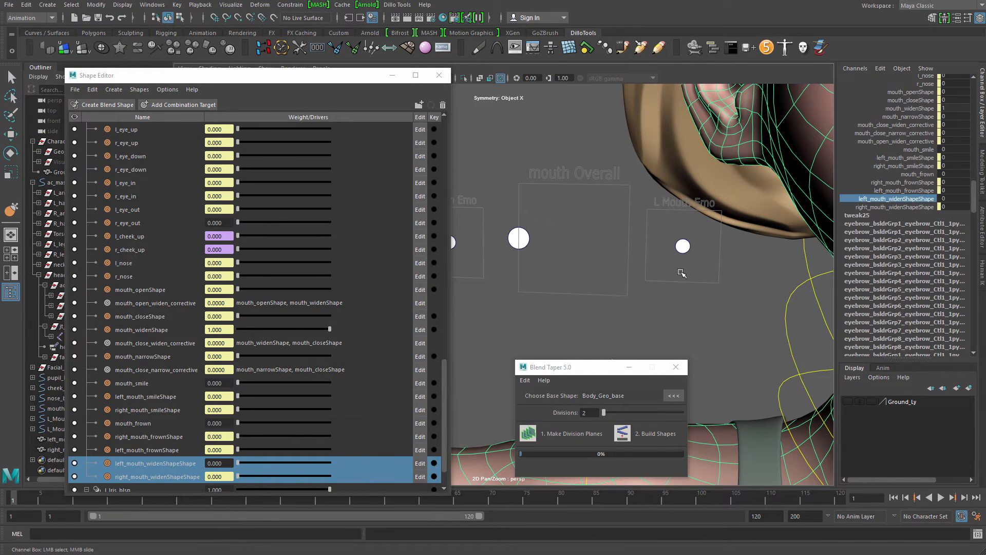
{"action": "right_click_drag", "start_coordinate": [681, 273], "coordinate": [743, 248], "text": "alt"}
{"action": "right_click_drag", "start_coordinate": [743, 248], "coordinate": [609, 235], "text": "alt"}
Reset the Translate X of mouth_Overall_Ctl1 to 0
{"action": "left_click", "coordinate": [703, 248]}
{"action": "key", "text": "w"}
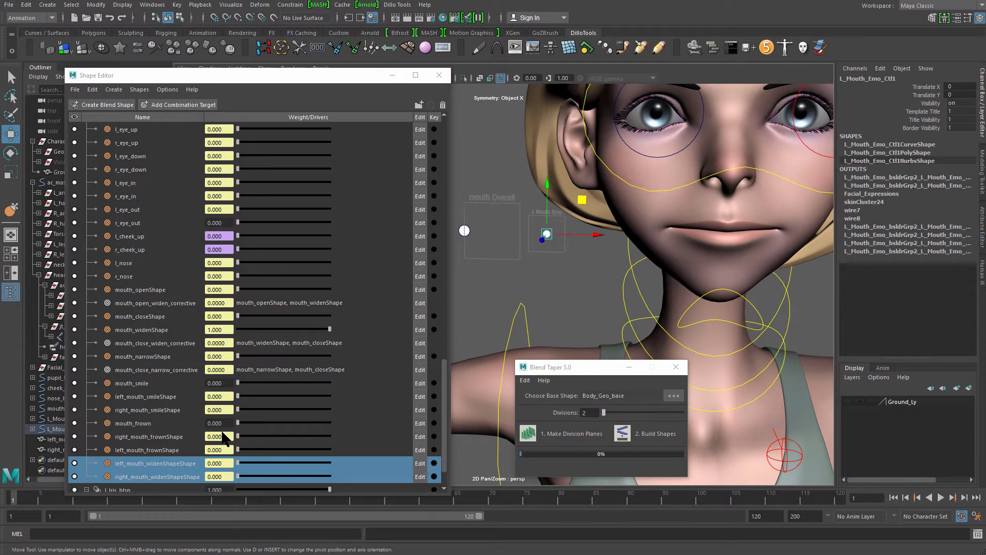
{"action": "middle_click_drag", "start_coordinate": [550, 280], "coordinate": [569, 262], "text": "alt"}
{"action": "left_click", "coordinate": [483, 212]}
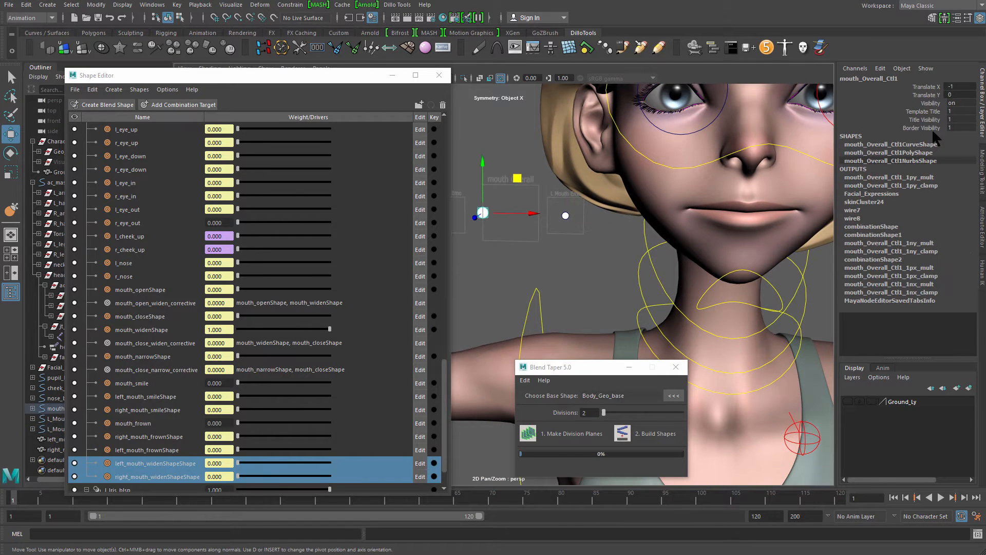
{"action": "type", "text": "0"}
{"action": "key", "text": "Return"}
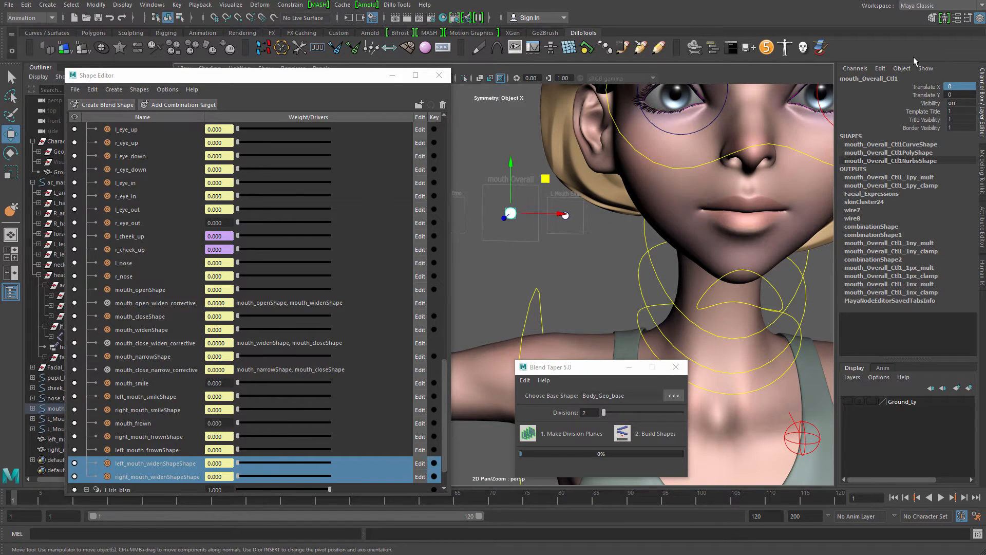
Test the mouth emotion slider nearest the face by moving it to Translate X 1 and Translate Y 1
{"action": "left_click", "coordinate": [566, 215]}
{"action": "left_click_drag", "start_coordinate": [614, 216], "coordinate": [656, 210]}
{"action": "left_click_drag", "start_coordinate": [586, 172], "coordinate": [585, 131]}
{"action": "left_click_drag", "start_coordinate": [597, 219], "coordinate": [594, 210], "text": "alt"}
{"action": "middle_click_drag", "start_coordinate": [593, 210], "coordinate": [557, 186], "text": "alt"}
{"action": "left_click_drag", "start_coordinate": [547, 165], "coordinate": [558, 197]}
{"action": "right_click_drag", "start_coordinate": [558, 198], "coordinate": [530, 232], "text": "alt"}
{"action": "left_click_drag", "start_coordinate": [529, 231], "coordinate": [547, 234], "text": "alt"}
{"action": "left_click_drag", "start_coordinate": [531, 193], "coordinate": [569, 100]}
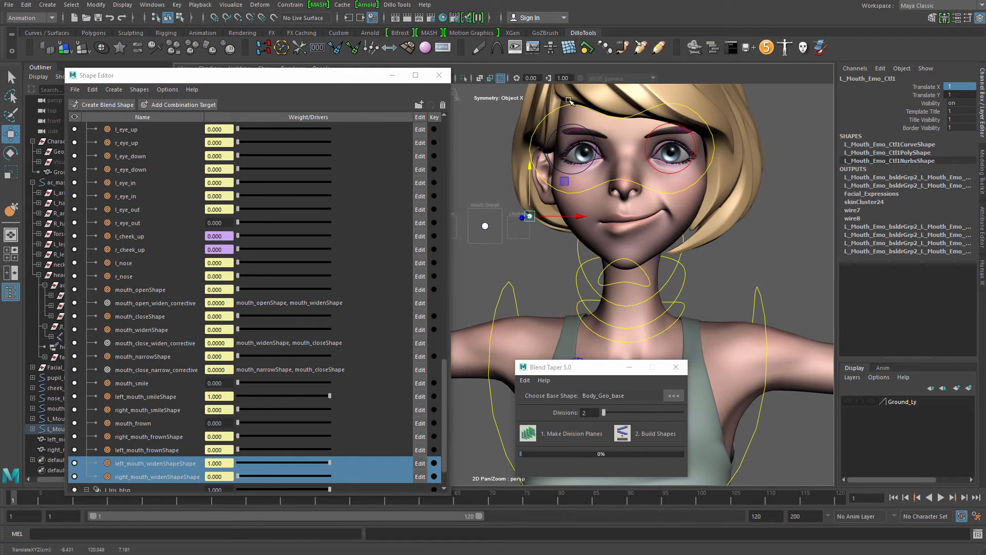
{"action": "right_click_drag", "start_coordinate": [672, 228], "coordinate": [740, 284], "text": "alt"}
{"action": "left_click_drag", "start_coordinate": [740, 285], "coordinate": [673, 179], "text": "alt"}
{"action": "middle_click_drag", "start_coordinate": [661, 195], "coordinate": [751, 214], "text": "alt"}
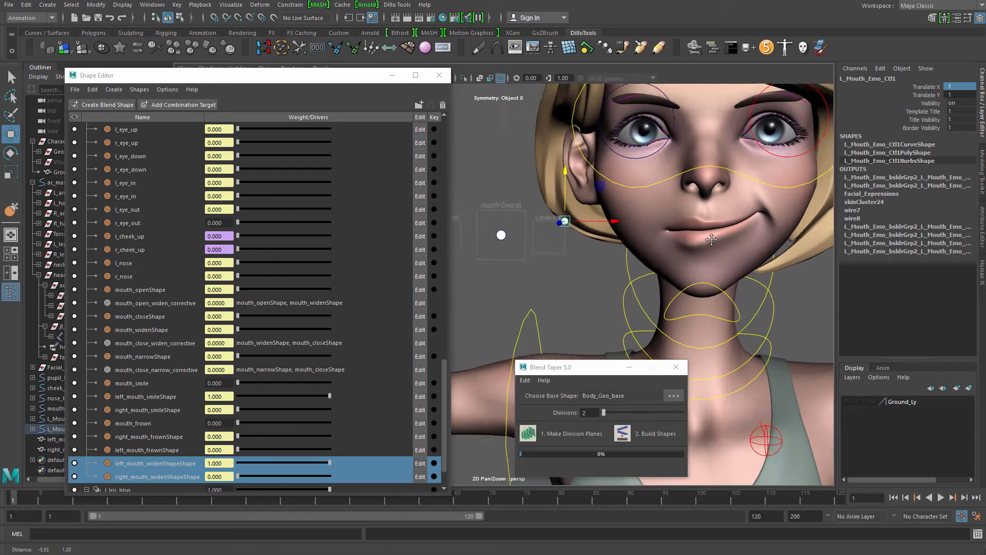
{"action": "right_click_drag", "start_coordinate": [751, 213], "coordinate": [747, 238], "text": "alt"}
{"action": "left_click_drag", "start_coordinate": [746, 238], "coordinate": [753, 198], "text": "alt"}
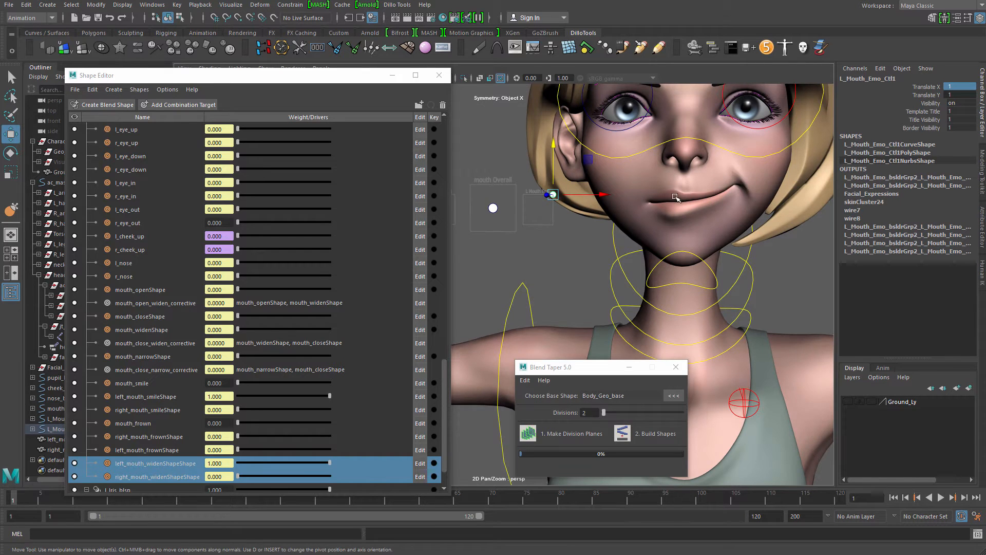
{"action": "middle_click_drag", "start_coordinate": [676, 197], "coordinate": [762, 196], "text": "alt"}
Move the mouth emotion slider farther from the face to Translate X -1 and Translate Y 1 and inspect the combined smile
{"action": "left_click_drag", "start_coordinate": [522, 192], "coordinate": [464, 148]}
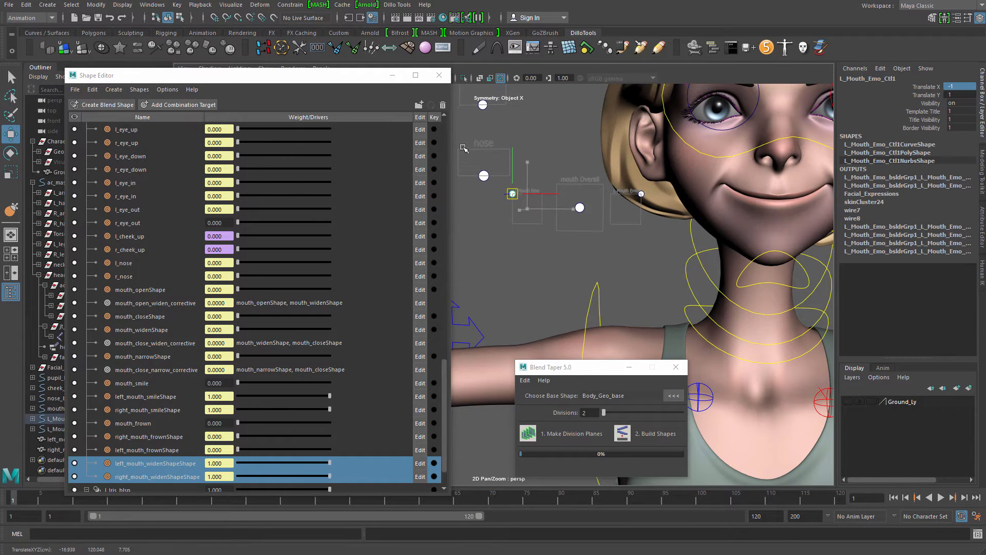
{"action": "right_click_drag", "start_coordinate": [607, 226], "coordinate": [560, 226], "text": "alt"}
{"action": "middle_click_drag", "start_coordinate": [663, 226], "coordinate": [579, 226], "text": "alt"}
{"action": "right_click_drag", "start_coordinate": [579, 226], "coordinate": [650, 231], "text": "alt"}
{"action": "left_click_drag", "start_coordinate": [651, 231], "coordinate": [665, 213], "text": "alt"}
{"action": "right_click_drag", "start_coordinate": [665, 214], "coordinate": [524, 218], "text": "alt"}
{"action": "middle_click_drag", "start_coordinate": [524, 218], "coordinate": [568, 211], "text": "alt"}
{"action": "right_click_drag", "start_coordinate": [567, 211], "coordinate": [593, 215], "text": "alt"}
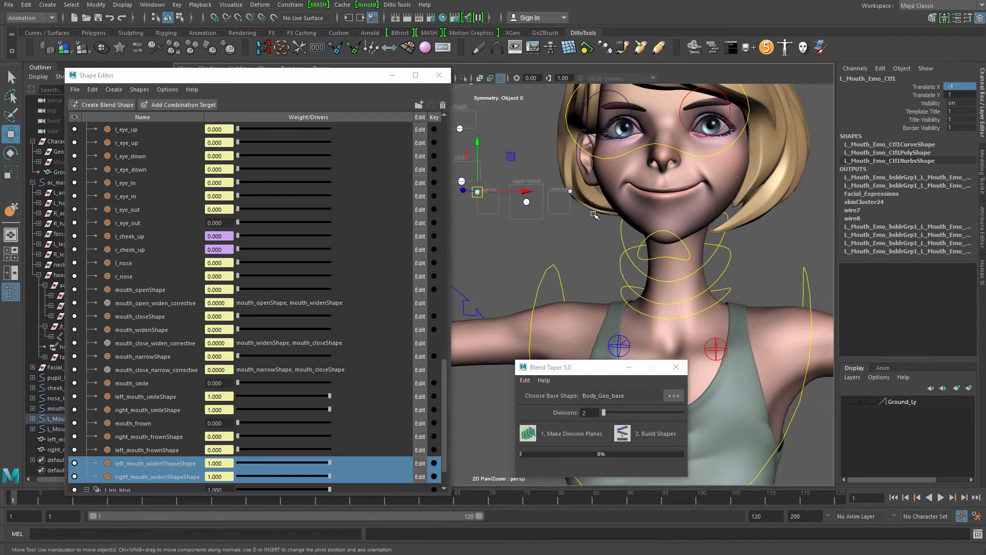
{"action": "middle_click_drag", "start_coordinate": [594, 215], "coordinate": [619, 237], "text": "alt"}
Set Translate X and Translate Y of both mouth emotion sliders to 0
{"action": "key", "text": "q"}
{"action": "left_click", "coordinate": [612, 224], "text": "shift"}
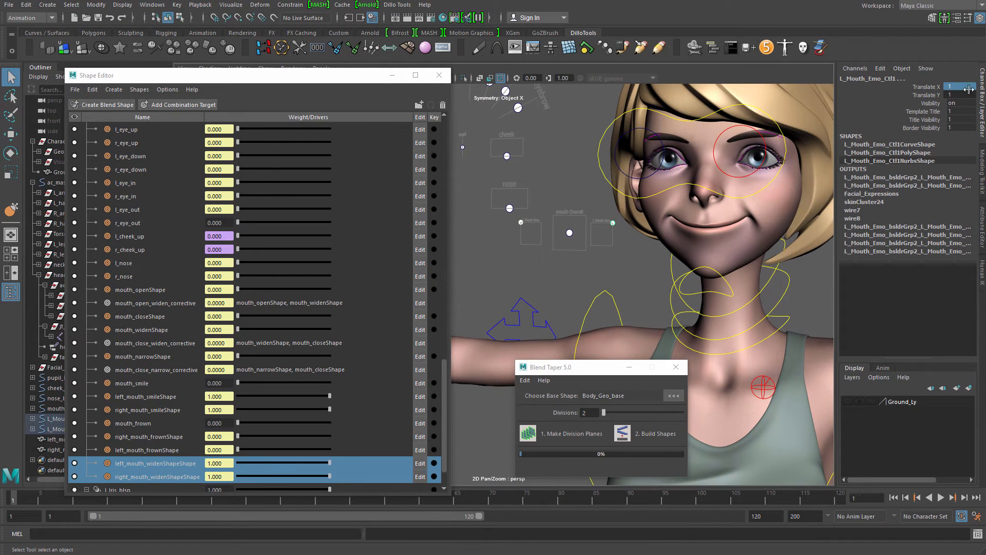
{"action": "type", "text": "0"}
{"action": "key", "text": "Return"}
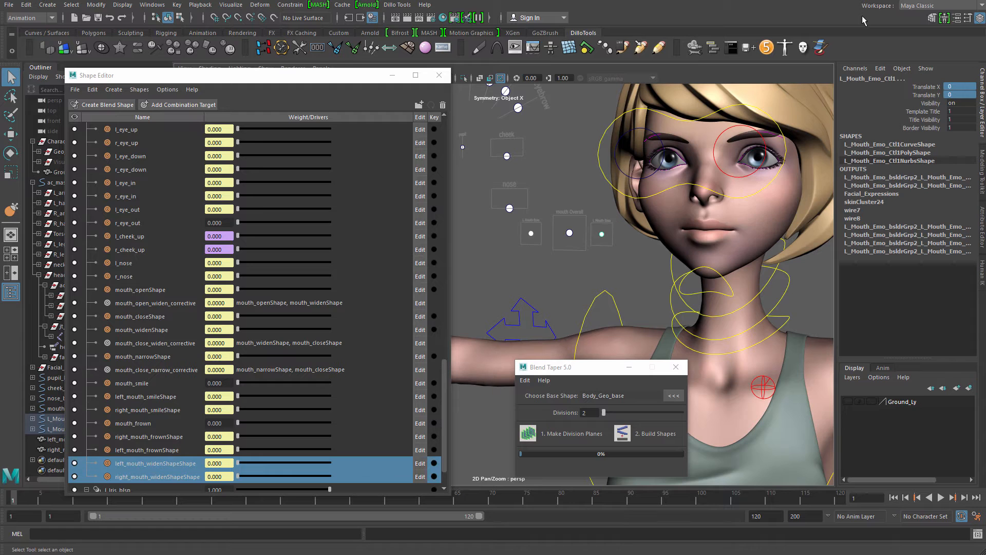
Try moving the mouth emotion slider farther from the face along X and undo the move
{"action": "right_click_drag", "start_coordinate": [529, 294], "coordinate": [629, 242], "text": "alt"}
{"action": "left_click_drag", "start_coordinate": [630, 242], "coordinate": [676, 191], "text": "alt"}
{"action": "left_click", "coordinate": [563, 191]}
{"action": "key", "text": "w"}
{"action": "key", "text": "ctrl+z"}
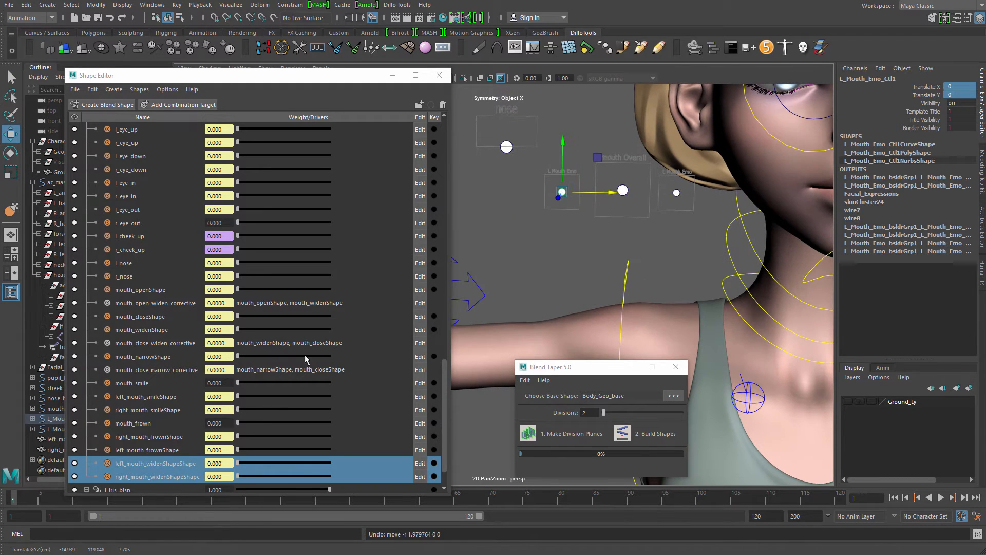
Rebuild the mouth_narrowShape target as a mesh and move it to about Translate X 130.8 and Translate Y 149
{"action": "left_click", "coordinate": [170, 357]}
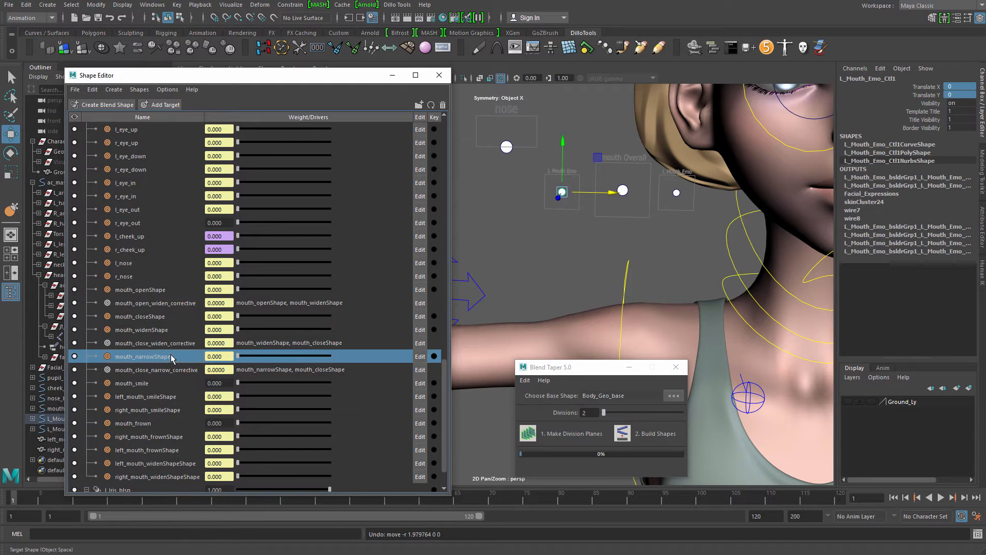
{"action": "right_click", "coordinate": [171, 357]}
{"action": "left_click", "coordinate": [219, 487]}
{"action": "scroll", "coordinate": [591, 157], "scroll_direction": "down", "scroll_amount": 5}
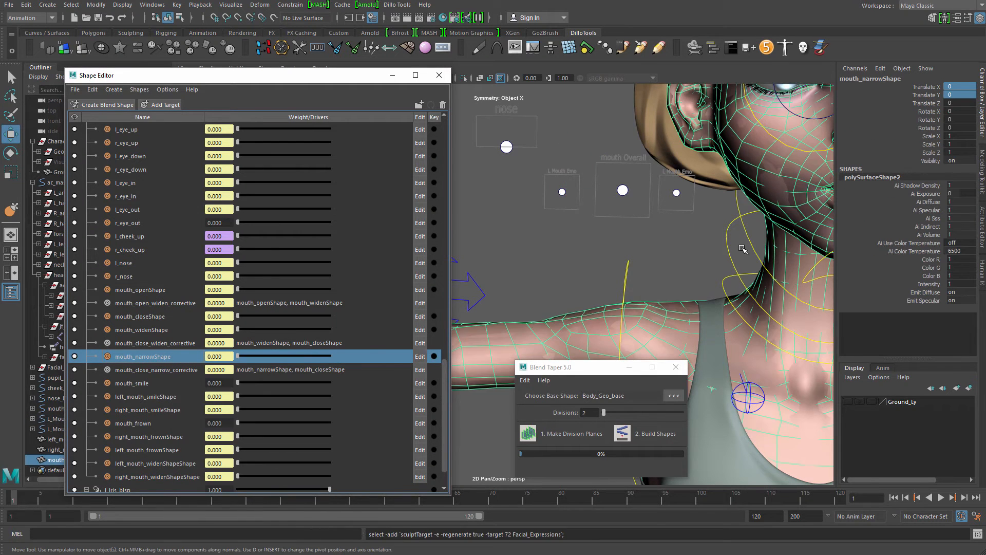
{"action": "scroll", "coordinate": [591, 156], "scroll_direction": "down", "scroll_amount": 8}
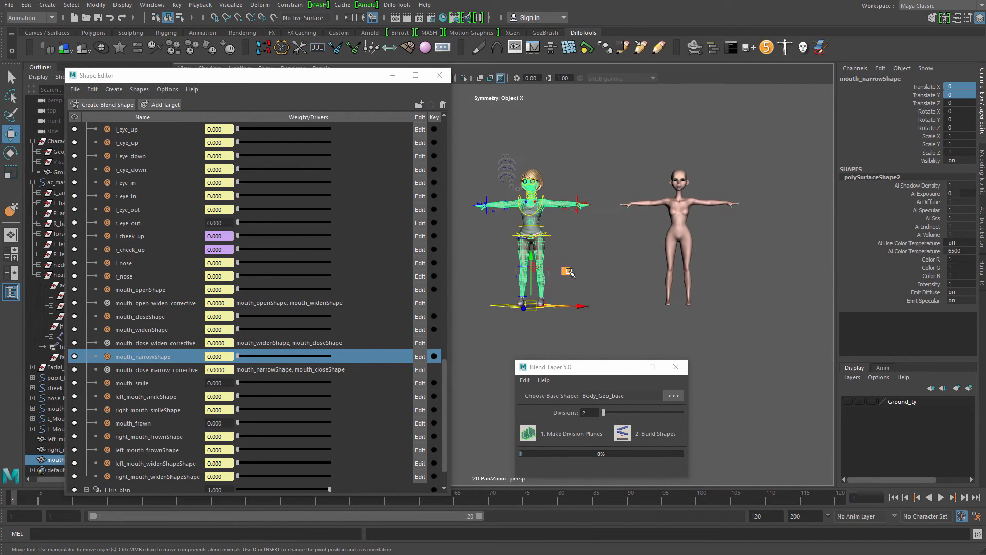
{"action": "left_click_drag", "start_coordinate": [569, 272], "coordinate": [700, 123]}
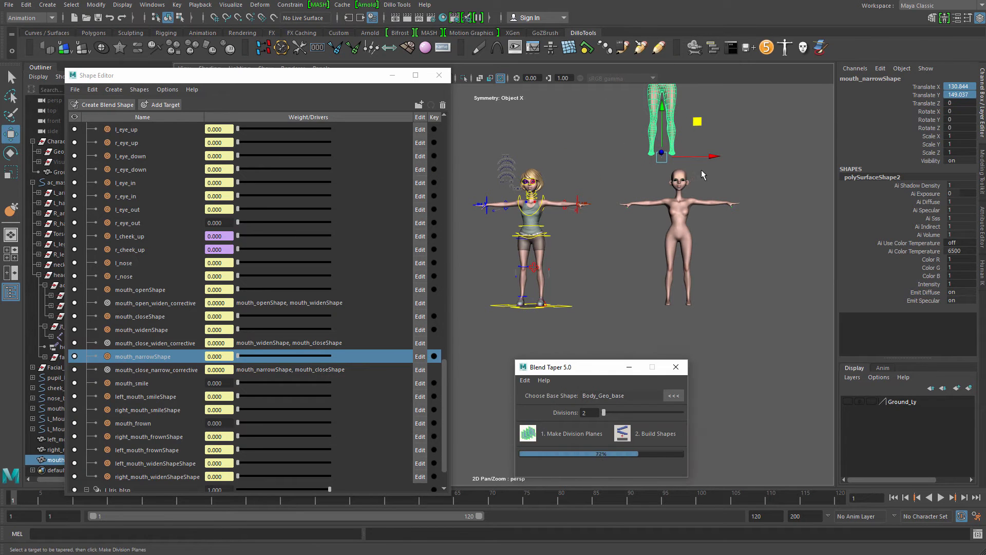
Make two division planes for mouth_narrowShape and narrow them around the mouth to a Scale X of about 0.23
{"action": "middle_click_drag", "start_coordinate": [679, 158], "coordinate": [704, 247], "text": "alt"}
{"action": "scroll", "coordinate": [719, 265], "scroll_direction": "up", "scroll_amount": 8}
{"action": "middle_click_drag", "start_coordinate": [734, 206], "coordinate": [640, 249], "text": "alt"}
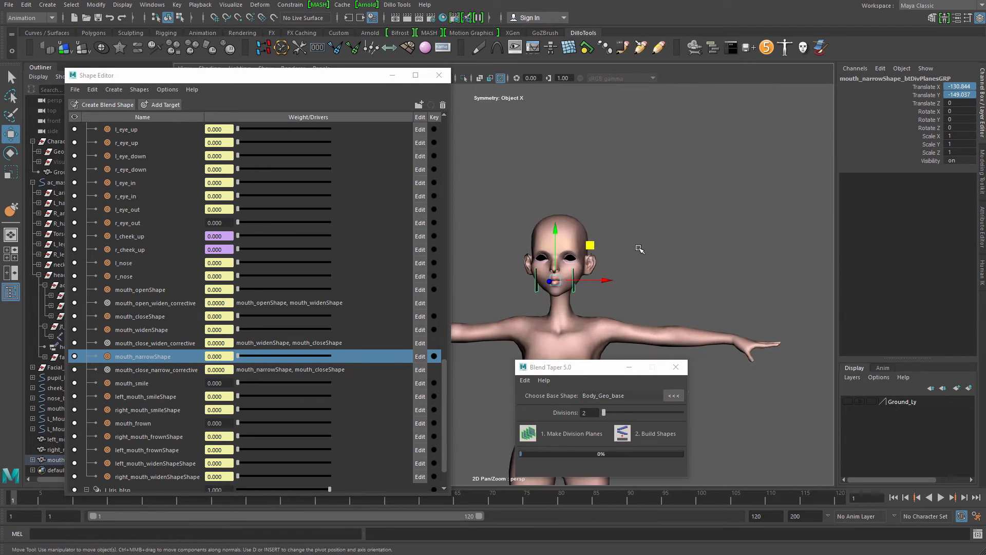
{"action": "key", "text": "r"}
{"action": "scroll", "coordinate": [663, 254], "scroll_direction": "up", "scroll_amount": 6}
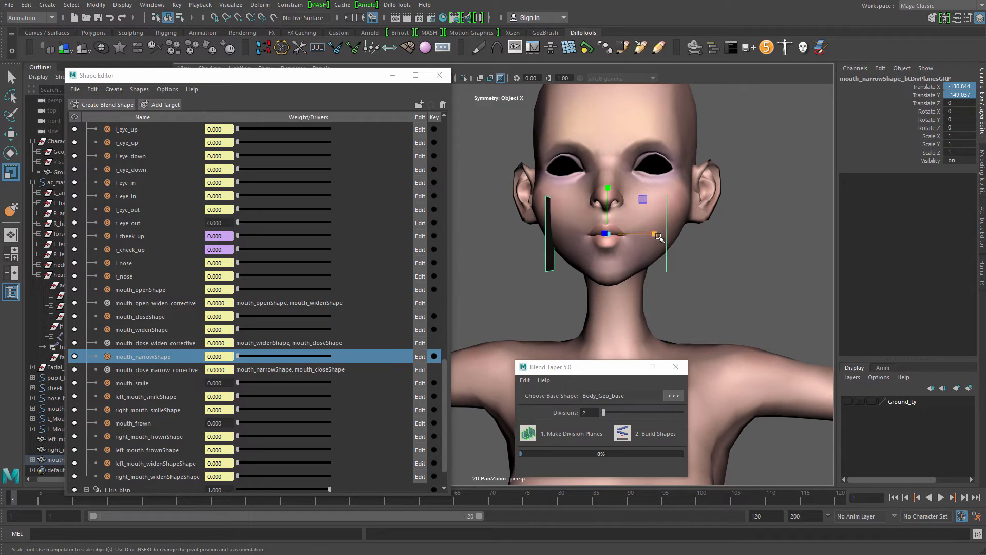
{"action": "left_click_drag", "start_coordinate": [659, 236], "coordinate": [622, 235]}
{"action": "key", "text": "q"}
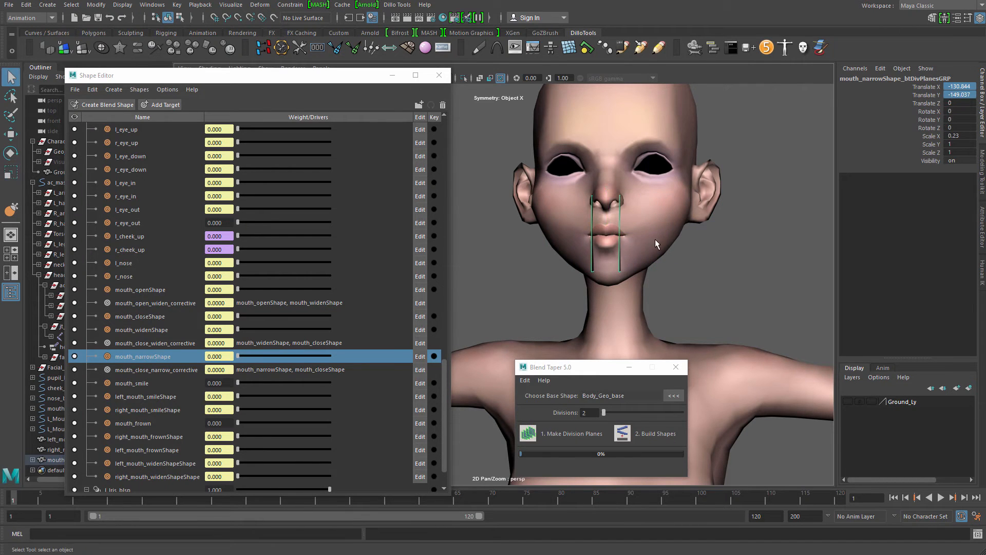
Delete the left_mouth_widenShape and right_mouth_widenShape meshes above the character
{"action": "left_click", "coordinate": [656, 239]}
{"action": "scroll", "coordinate": [714, 211], "scroll_direction": "down", "scroll_amount": 6}
{"action": "middle_click_drag", "start_coordinate": [560, 128], "coordinate": [641, 227], "text": "alt"}
{"action": "scroll", "coordinate": [640, 225], "scroll_direction": "down", "scroll_amount": 6}
{"action": "middle_click_drag", "start_coordinate": [560, 149], "coordinate": [605, 209], "text": "alt"}
{"action": "left_click_drag", "start_coordinate": [555, 163], "coordinate": [764, 184]}
{"action": "scroll", "coordinate": [719, 186], "scroll_direction": "down", "scroll_amount": 5}
{"action": "left_click", "coordinate": [650, 194], "text": "shift"}
{"action": "key", "text": "Delete"}
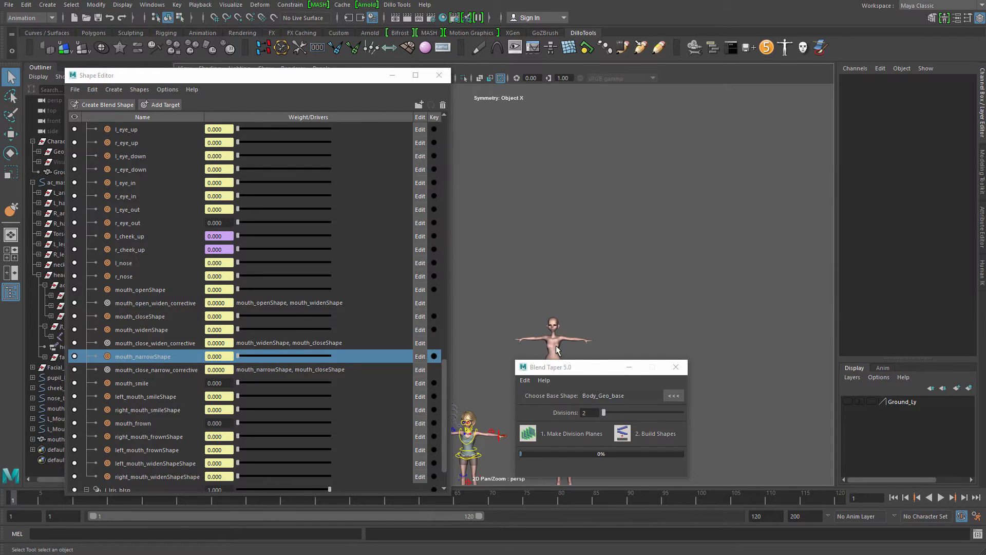
Build the split shapes from mouth_narrowShape and move the left_mouth_narrowShape mesh beside right_mouth_narrowShape
{"action": "left_click", "coordinate": [557, 349]}
{"action": "left_click", "coordinate": [623, 434]}
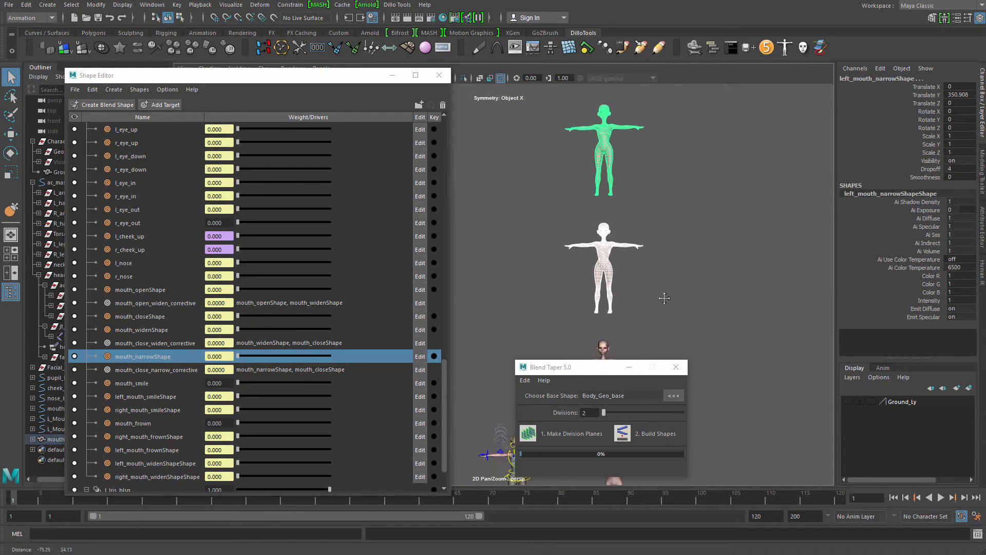
{"action": "key", "text": "w"}
{"action": "middle_click_drag", "start_coordinate": [637, 127], "coordinate": [715, 216]}
Unparent the left_mouth_narrowShape and right_mouth_narrowShape meshes and delete the extracted mouth_narrowShape mesh
{"action": "key", "text": "shift+p"}
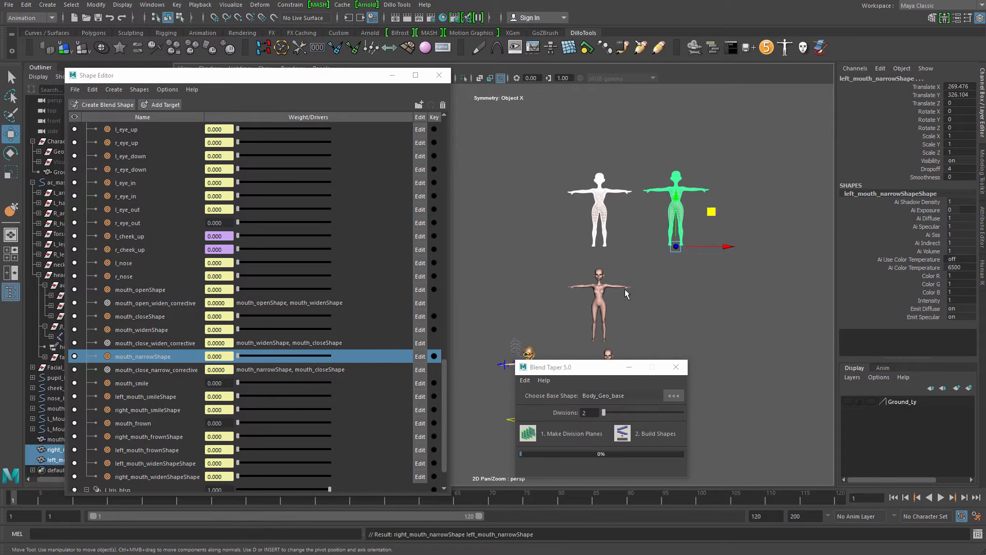
{"action": "key", "text": "q"}
{"action": "left_click_drag", "start_coordinate": [568, 267], "coordinate": [642, 280]}
{"action": "key", "text": "Delete"}
Add the right_mouth_narrowShape and left_mouth_narrowShape meshes as targets of the Facial_Expressions blend shape
{"action": "left_click_drag", "start_coordinate": [580, 218], "coordinate": [690, 243]}
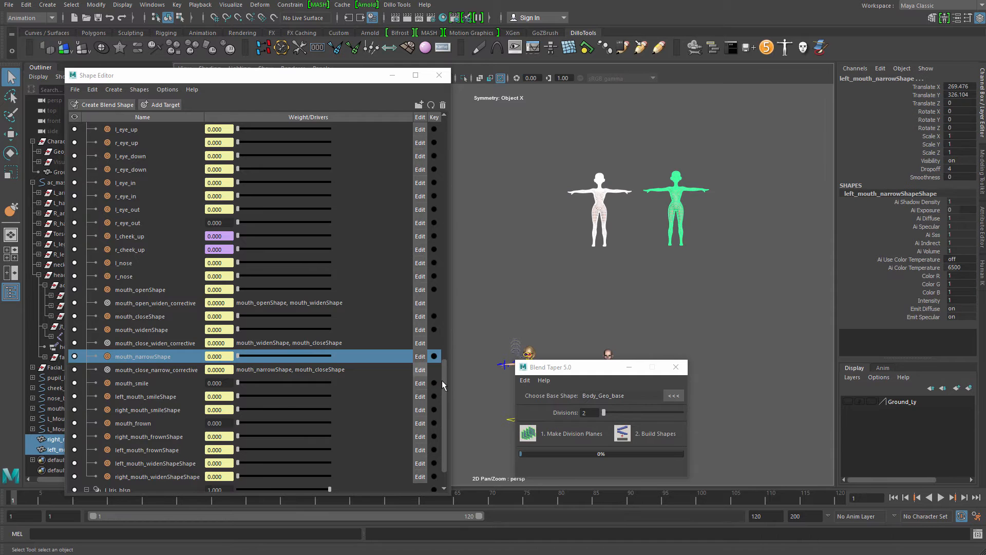
{"action": "left_click_drag", "start_coordinate": [442, 380], "coordinate": [414, 119]}
{"action": "right_click", "coordinate": [148, 129]}
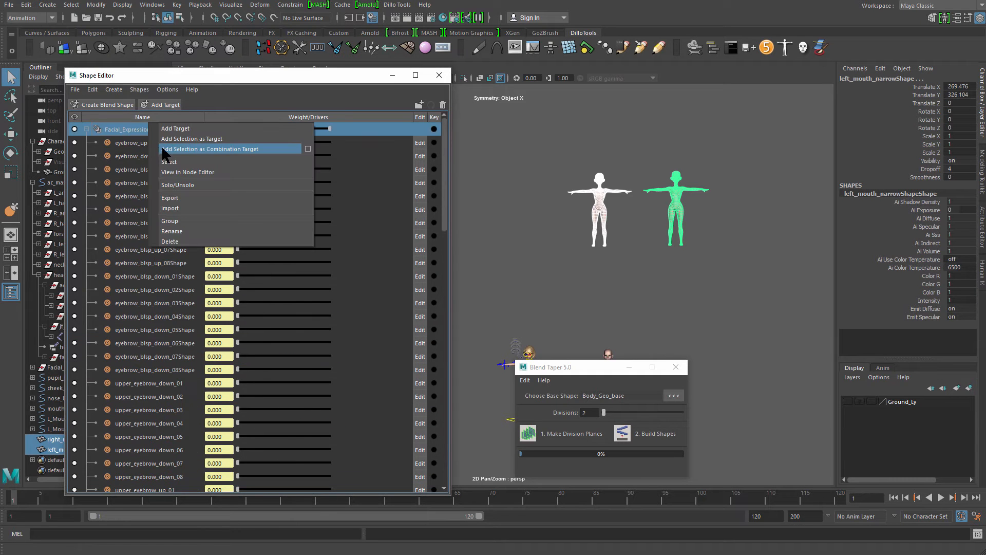
{"action": "left_click", "coordinate": [184, 136]}
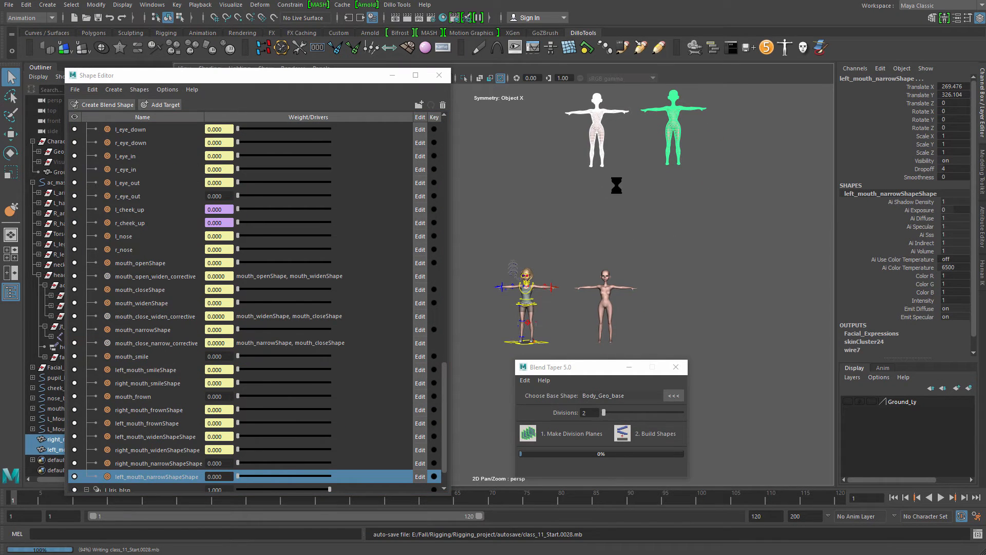
Set the right mouth emotion slider beside the character's face as the active control
{"action": "middle_click_drag", "start_coordinate": [534, 249], "coordinate": [563, 223], "text": "alt"}
{"action": "right_click_drag", "start_coordinate": [562, 223], "coordinate": [707, 224], "text": "alt"}
{"action": "middle_click_drag", "start_coordinate": [706, 224], "coordinate": [614, 284], "text": "alt"}
{"action": "right_click_drag", "start_coordinate": [615, 284], "coordinate": [707, 281], "text": "alt"}
{"action": "middle_click_drag", "start_coordinate": [706, 281], "coordinate": [568, 329], "text": "alt"}
{"action": "right_click_drag", "start_coordinate": [568, 329], "coordinate": [608, 247], "text": "alt"}
{"action": "middle_click_drag", "start_coordinate": [609, 247], "coordinate": [586, 298], "text": "alt"}
{"action": "right_click_drag", "start_coordinate": [585, 299], "coordinate": [596, 290], "text": "alt"}
{"action": "left_click", "coordinate": [610, 126]}
{"action": "key", "text": "f"}
{"action": "right_click_drag", "start_coordinate": [685, 198], "coordinate": [570, 246], "text": "alt"}
{"action": "middle_click_drag", "start_coordinate": [615, 221], "coordinate": [695, 168], "text": "alt"}
{"action": "right_click_drag", "start_coordinate": [696, 168], "coordinate": [671, 177], "text": "alt"}
{"action": "right_click_drag", "start_coordinate": [574, 225], "coordinate": [573, 168]}
Connect the body's right_mouth_narrowShapeShape channel in Facial_Expressions to the +x direction of the right mouth emotion slider
{"action": "middle_click_drag", "start_coordinate": [834, 216], "coordinate": [687, 256], "text": "alt"}
{"action": "left_click", "coordinate": [730, 191]}
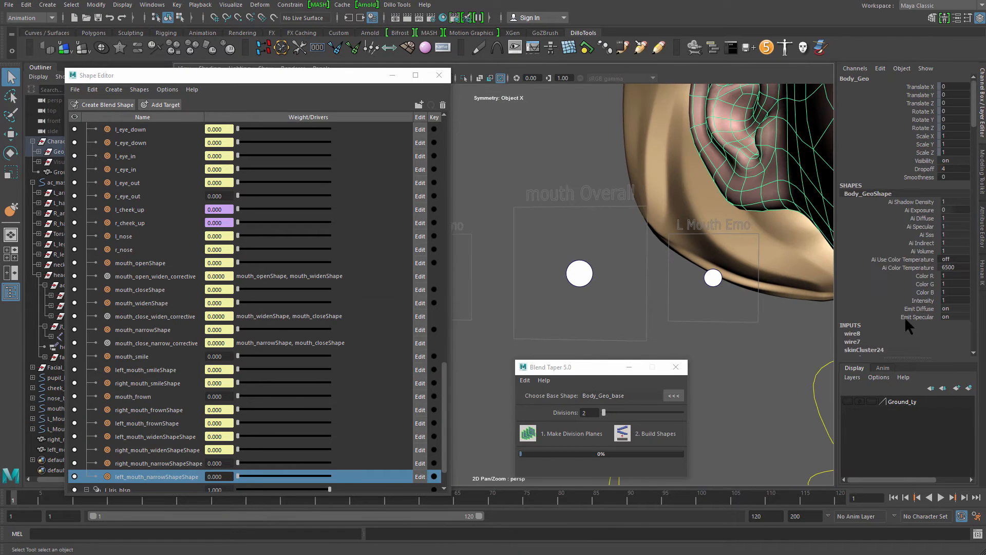
{"action": "scroll", "coordinate": [923, 194], "scroll_direction": "down", "scroll_amount": 8}
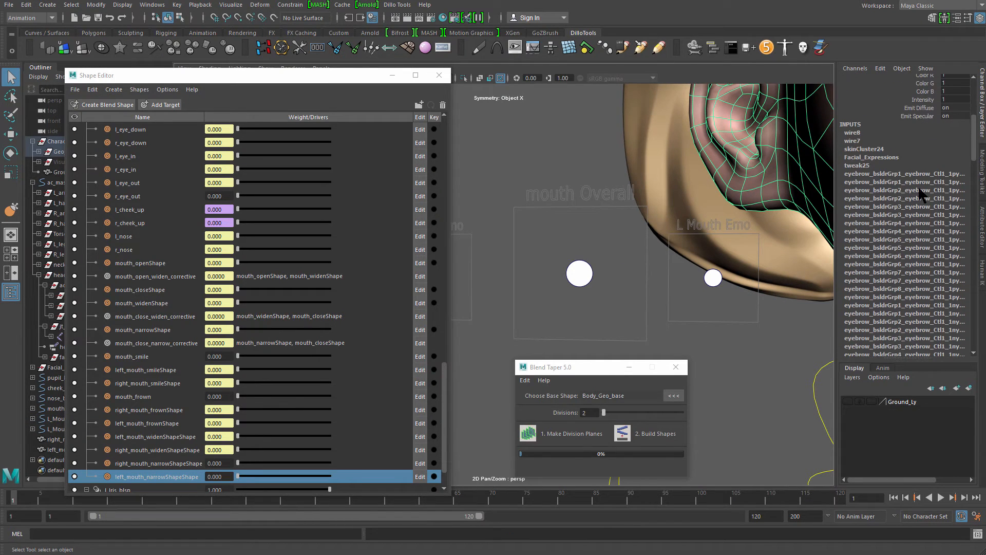
{"action": "left_click", "coordinate": [889, 157]}
{"action": "scroll", "coordinate": [973, 129], "scroll_direction": "down", "scroll_amount": 15}
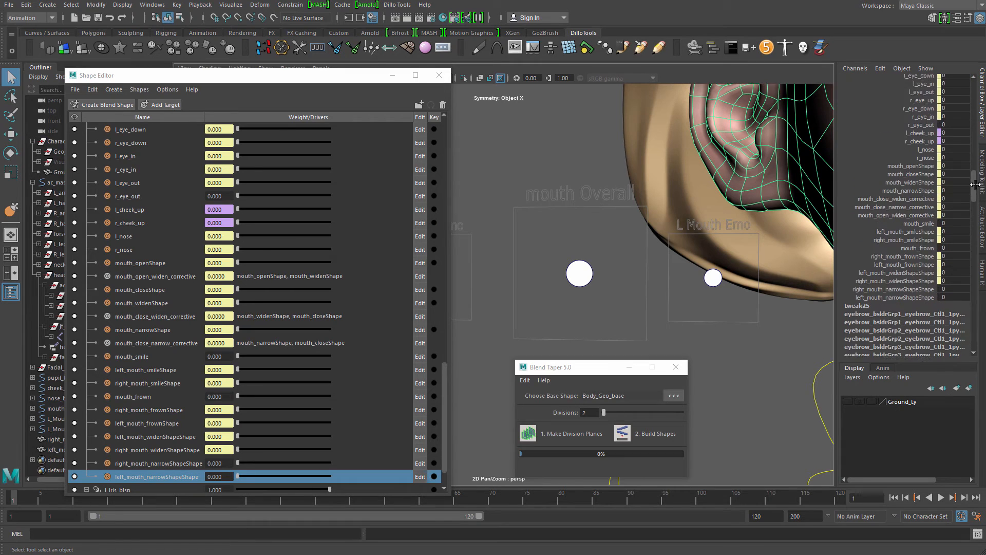
{"action": "left_click", "coordinate": [868, 227]}
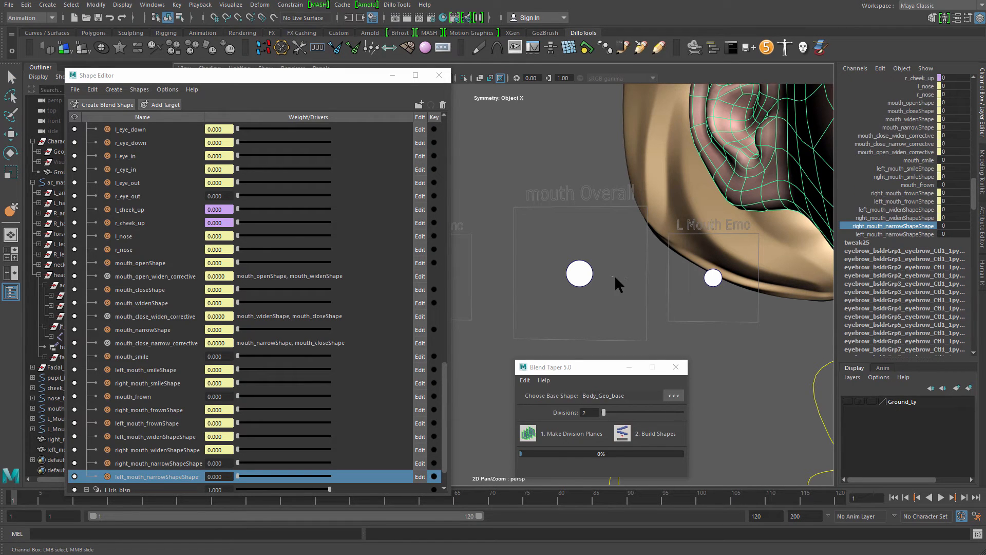
{"action": "left_click_drag", "start_coordinate": [614, 276], "coordinate": [659, 273]}
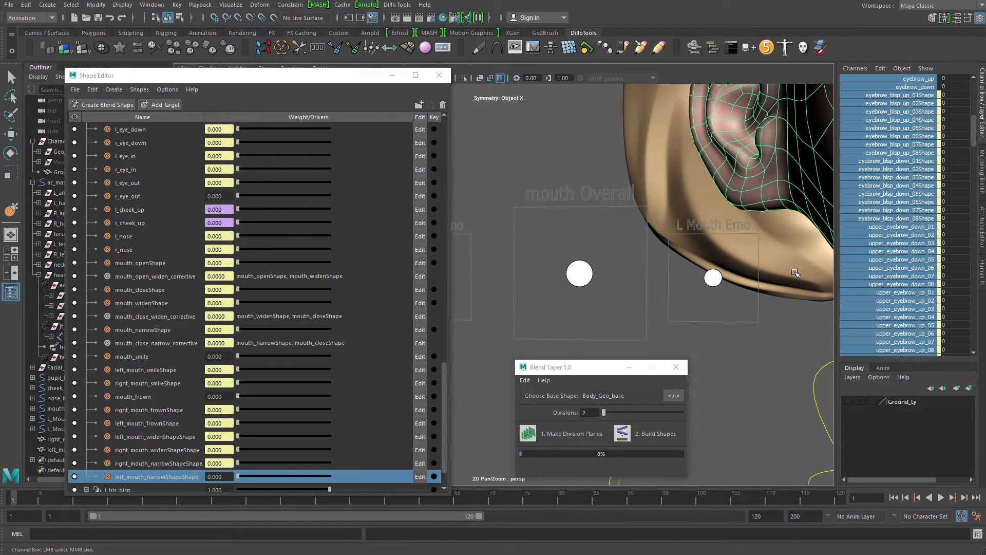
Make the left mouth emotion slider the active control and connect left_mouth_narrowShapeShape to its -x direction
{"action": "left_click", "coordinate": [714, 280]}
{"action": "right_click_drag", "start_coordinate": [717, 280], "coordinate": [719, 255]}
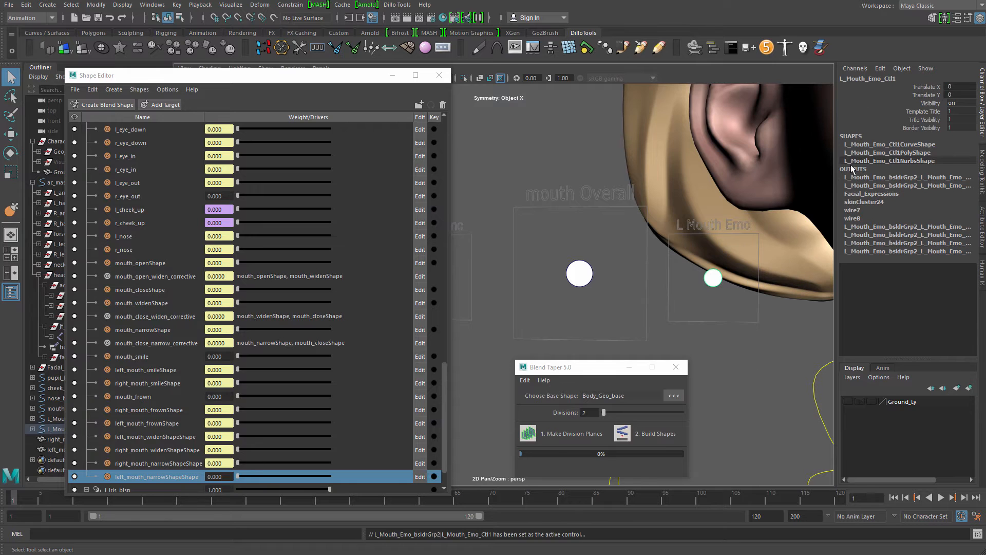
{"action": "left_click", "coordinate": [776, 191]}
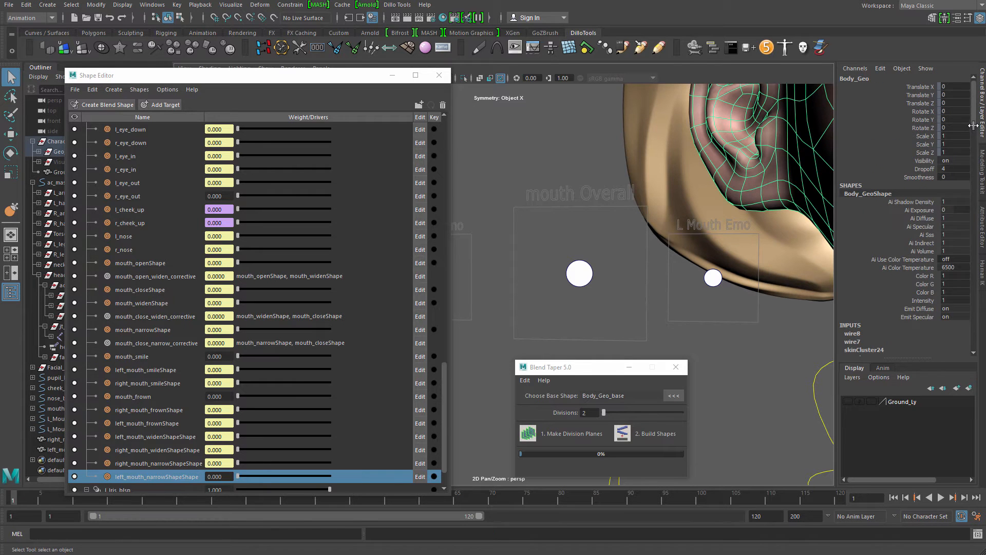
{"action": "scroll", "coordinate": [971, 133], "scroll_direction": "down", "scroll_amount": 10}
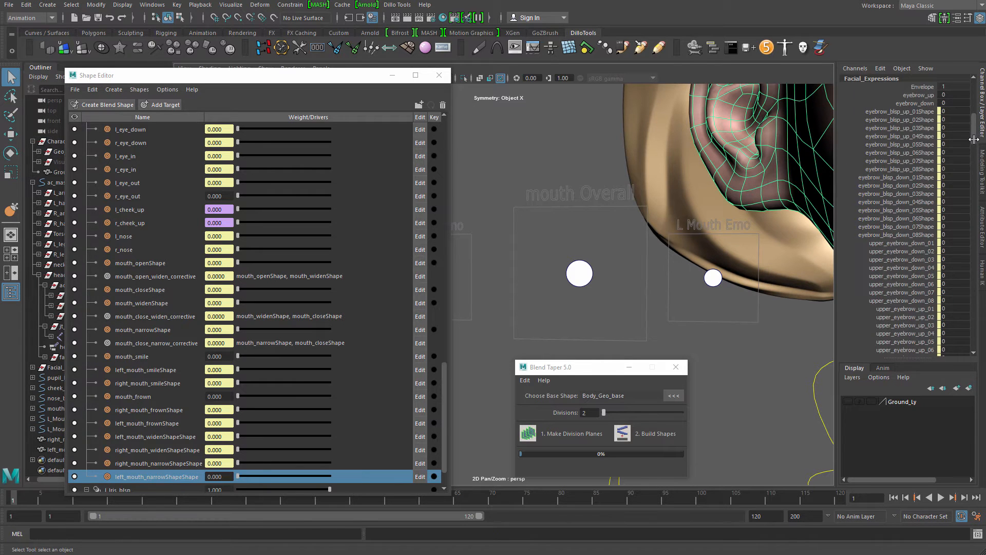
{"action": "scroll", "coordinate": [974, 139], "scroll_direction": "down", "scroll_amount": 10}
{"action": "left_click", "coordinate": [894, 206]}
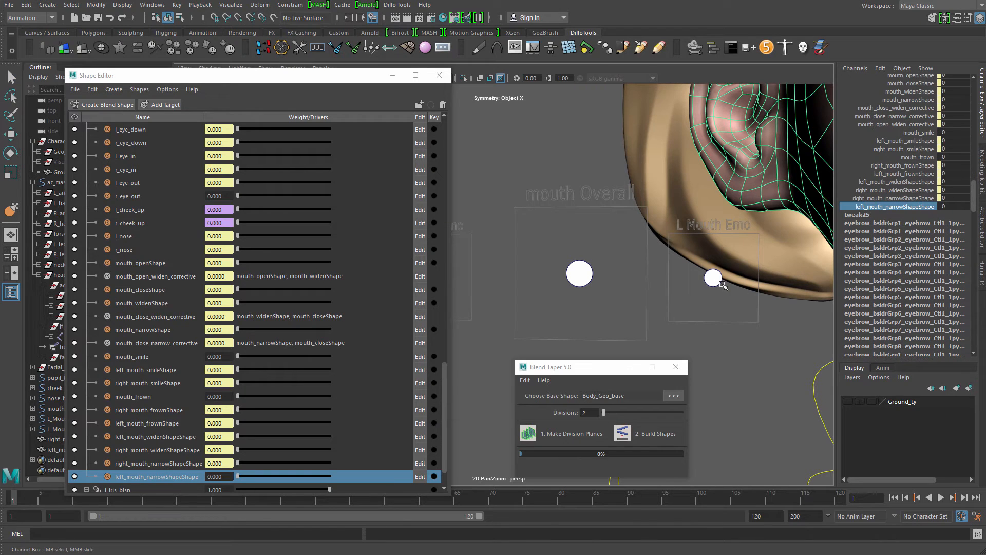
{"action": "right_click", "coordinate": [718, 280]}
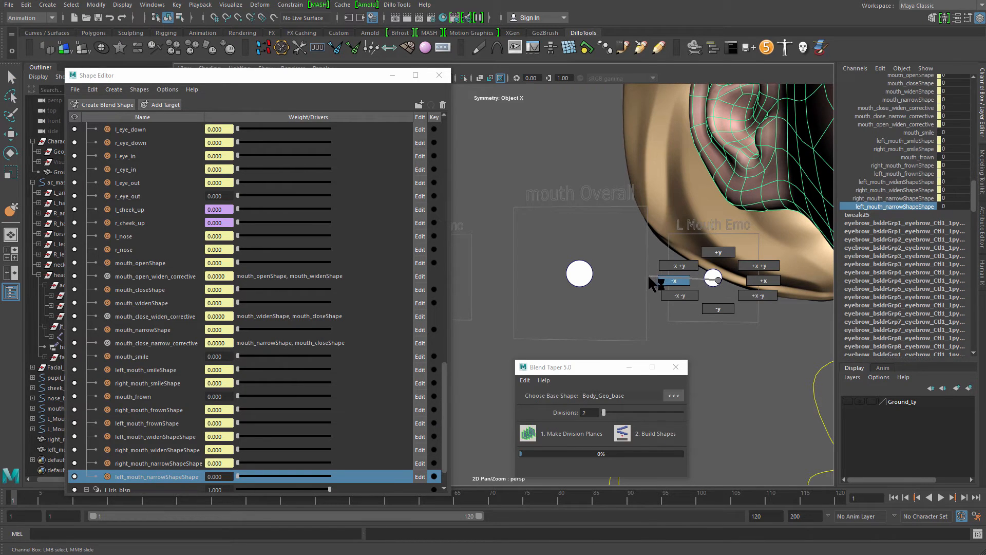
{"action": "left_click", "coordinate": [715, 280]}
Test the left mouth emotion slider by moving it to X -1, through its range, and up to X 1, Y 1
{"action": "middle_click_drag", "start_coordinate": [740, 287], "coordinate": [614, 245], "text": "alt"}
{"action": "right_click_drag", "start_coordinate": [613, 245], "coordinate": [524, 169], "text": "alt"}
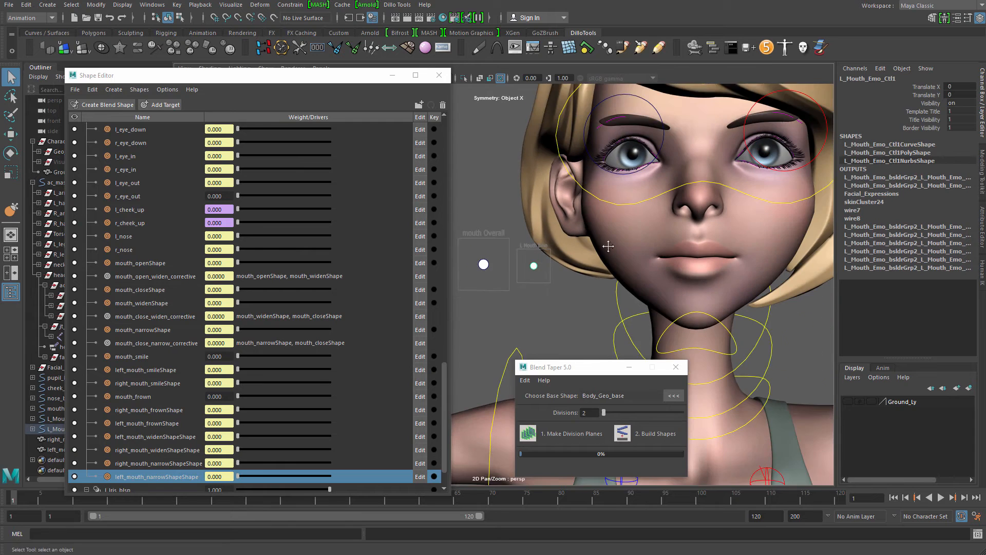
{"action": "middle_click_drag", "start_coordinate": [608, 245], "coordinate": [613, 235], "text": "alt"}
{"action": "key", "text": "w"}
{"action": "left_click_drag", "start_coordinate": [585, 257], "coordinate": [547, 258]}
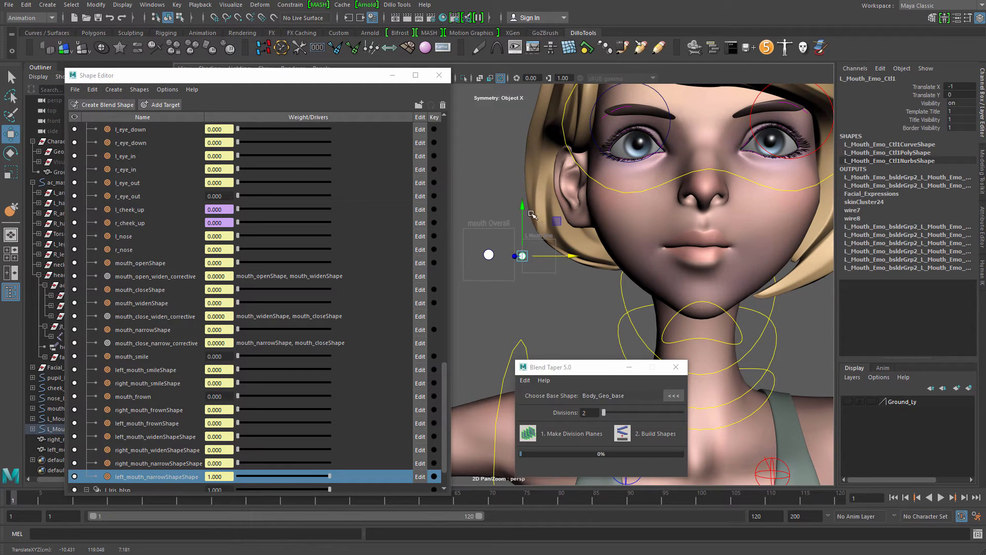
{"action": "left_click_drag", "start_coordinate": [531, 214], "coordinate": [530, 238]}
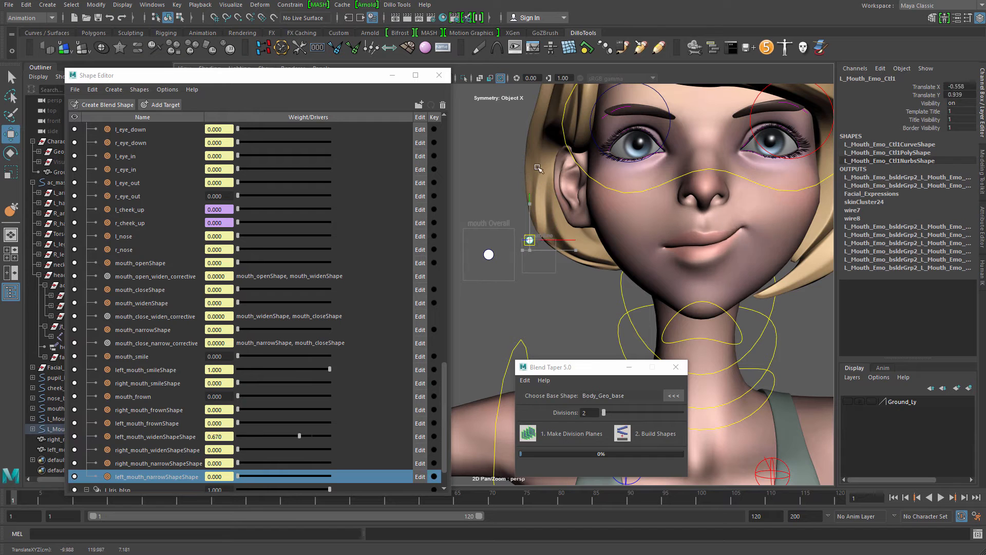
{"action": "middle_click_drag", "start_coordinate": [494, 162], "coordinate": [577, 132]}
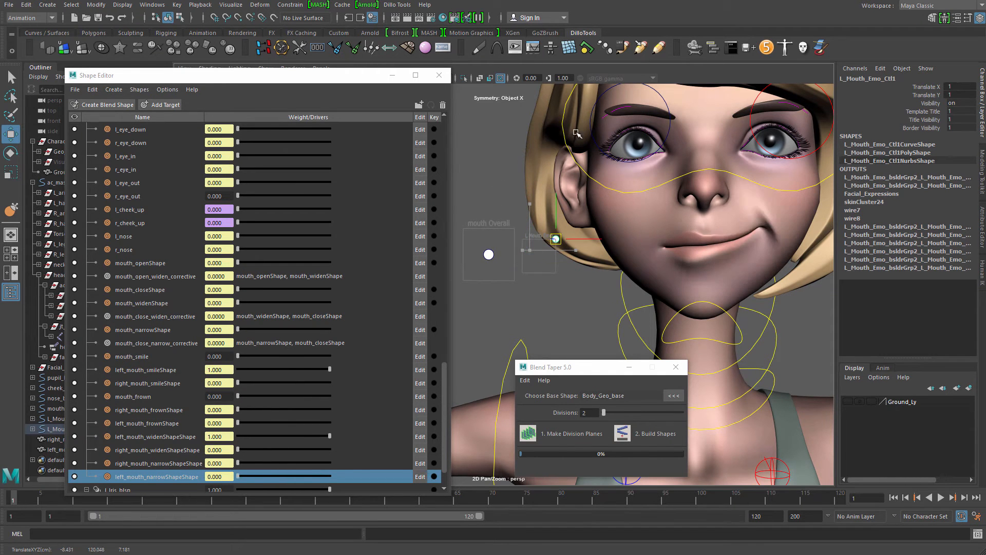
Move the right mouth emotion slider to X -1, Y 1 and examine the mouth corners of the widened smile
{"action": "right_click_drag", "start_coordinate": [677, 240], "coordinate": [638, 241], "text": "alt"}
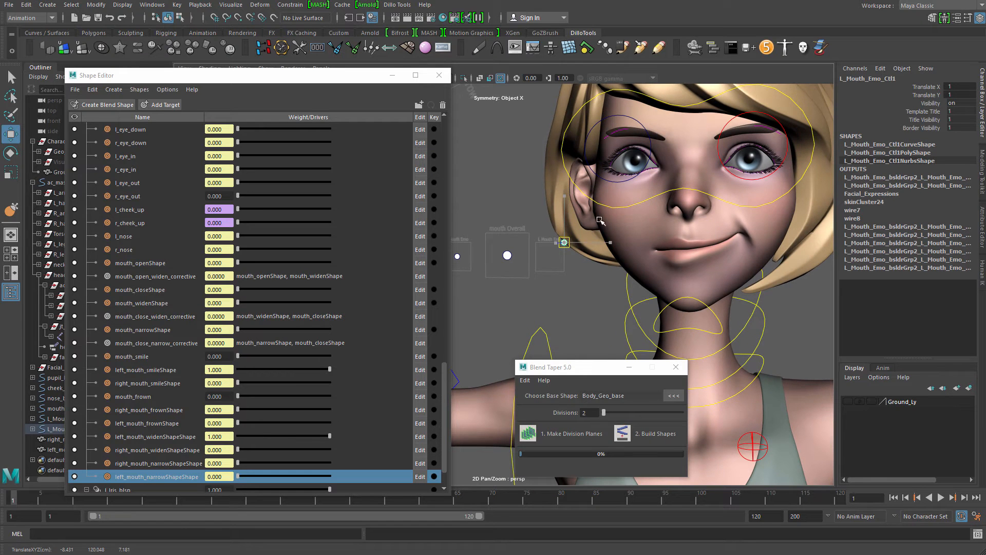
{"action": "middle_click_drag", "start_coordinate": [598, 241], "coordinate": [669, 241], "text": "alt"}
{"action": "left_click", "coordinate": [527, 255]}
{"action": "middle_click_drag", "start_coordinate": [513, 238], "coordinate": [492, 214]}
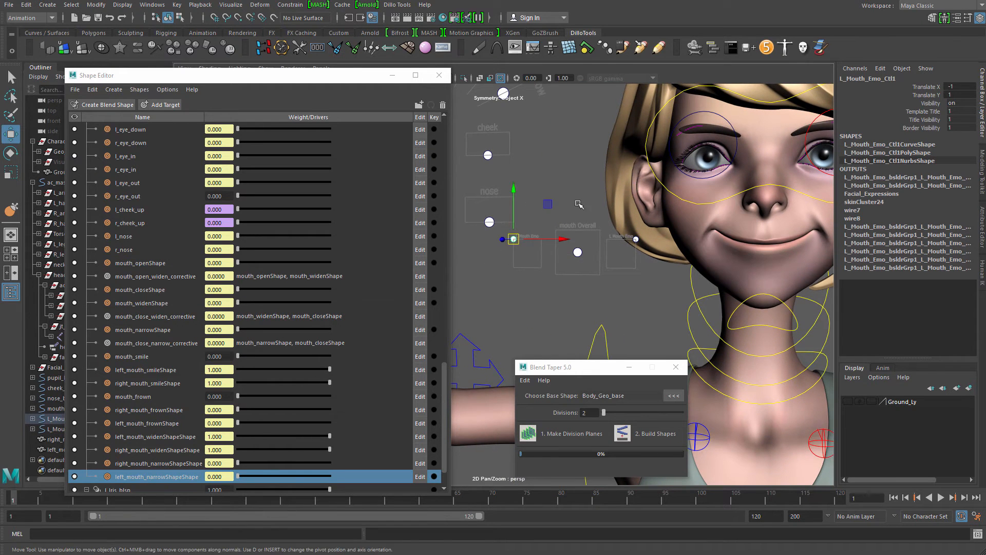
{"action": "middle_click_drag", "start_coordinate": [745, 241], "coordinate": [633, 242], "text": "alt"}
{"action": "right_click_drag", "start_coordinate": [633, 243], "coordinate": [789, 234], "text": "alt"}
{"action": "middle_click_drag", "start_coordinate": [789, 234], "coordinate": [715, 231], "text": "alt"}
{"action": "scroll", "coordinate": [715, 232], "scroll_direction": "up", "scroll_amount": 5}
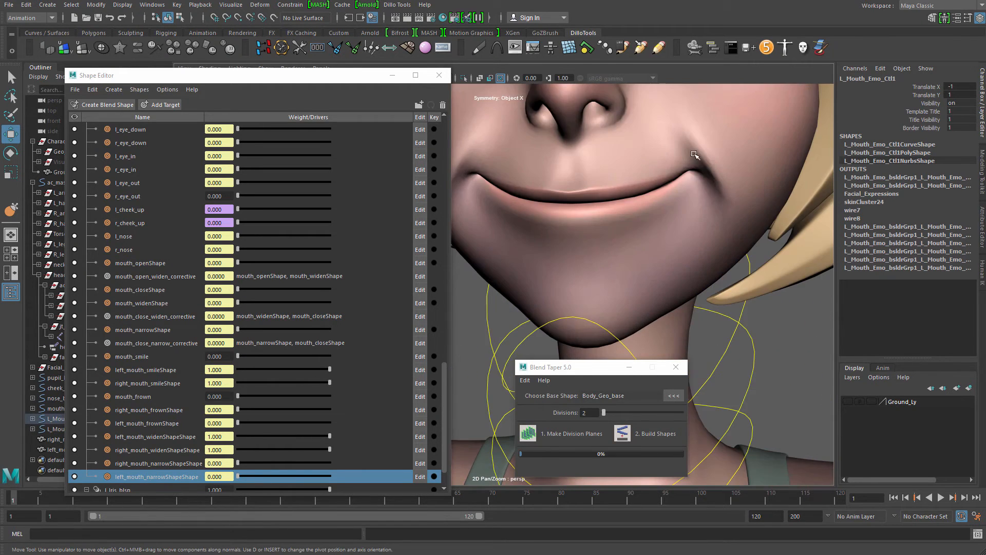
{"action": "scroll", "coordinate": [717, 186], "scroll_direction": "down", "scroll_amount": 5}
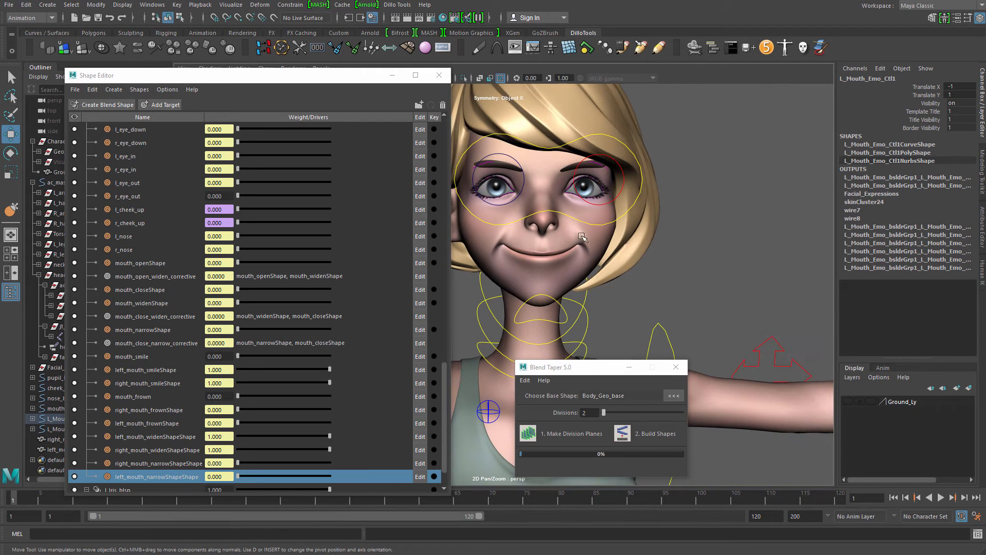
{"action": "scroll", "coordinate": [591, 259], "scroll_direction": "up", "scroll_amount": 3}
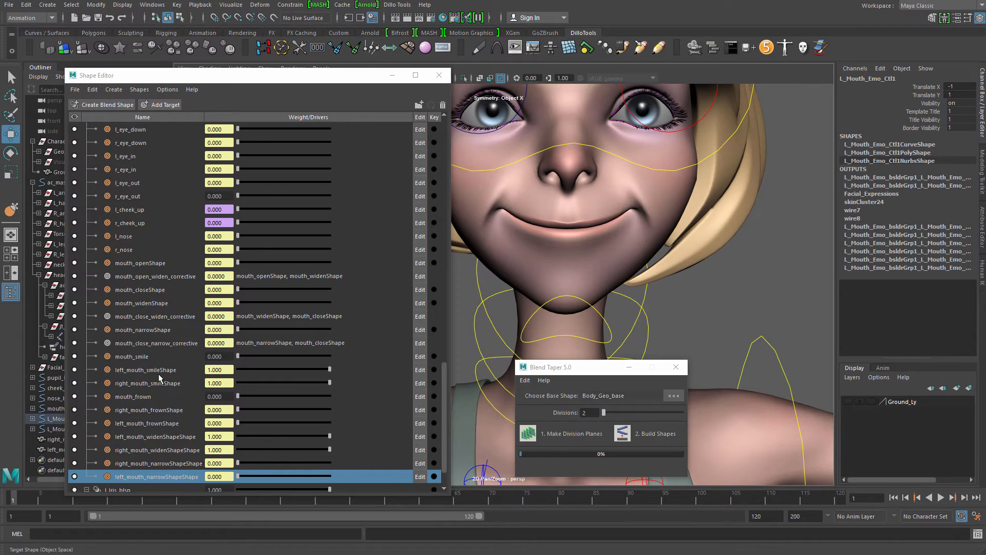
{"action": "left_click_drag", "start_coordinate": [546, 294], "coordinate": [548, 232], "text": "alt"}
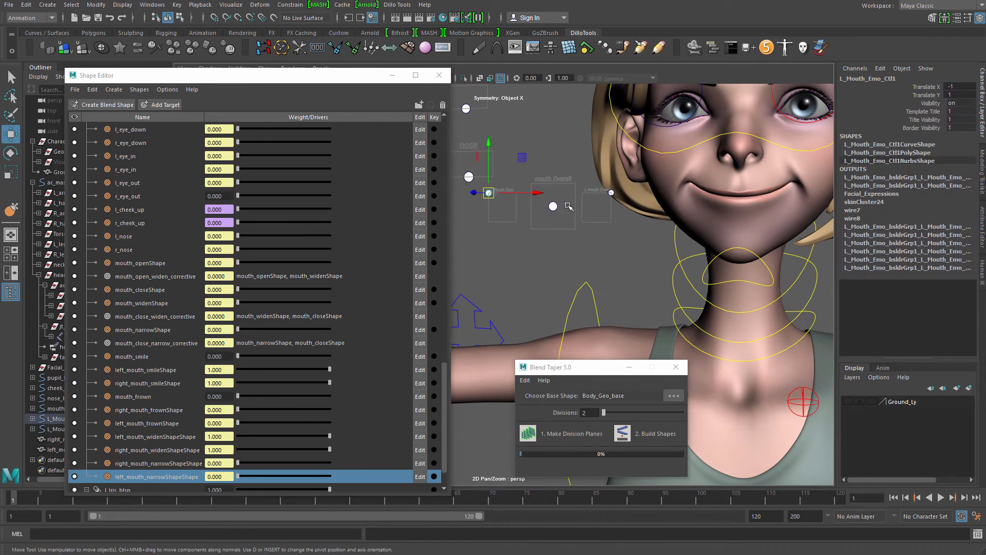
Reset the left mouth emotion slider's Translate X and Translate Y to 0
{"action": "left_click", "coordinate": [612, 193]}
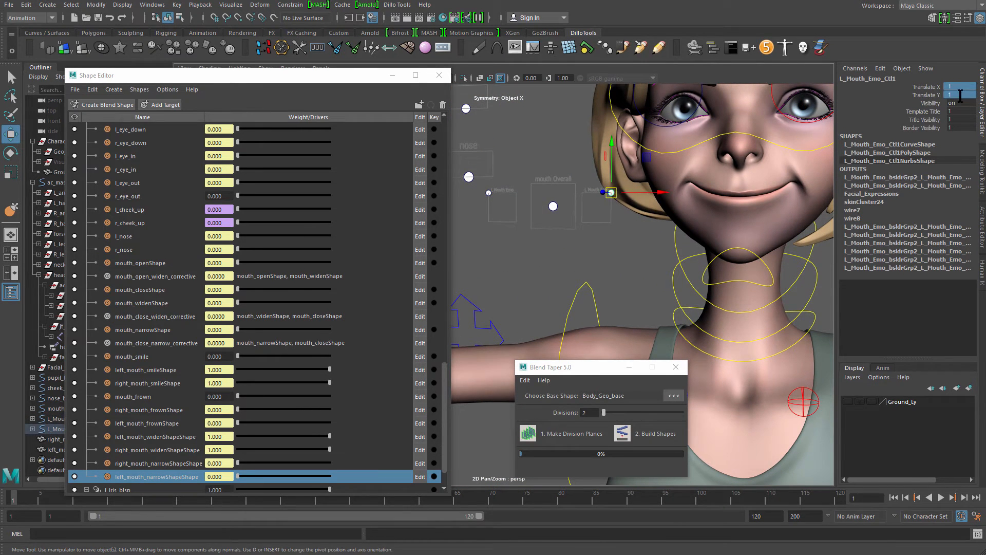
{"action": "type", "text": "0"}
{"action": "key", "text": "Return"}
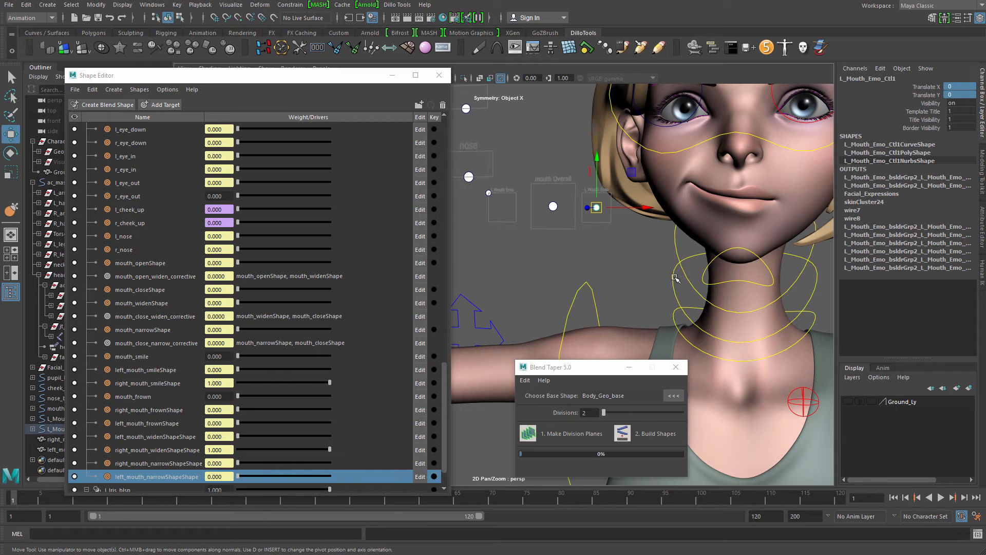
Add a combination target driven by right_mouth_smileShape and right_mouth_widenShapeShape
{"action": "scroll", "coordinate": [675, 278], "scroll_direction": "up", "scroll_amount": 5}
{"action": "left_click", "coordinate": [663, 226]}
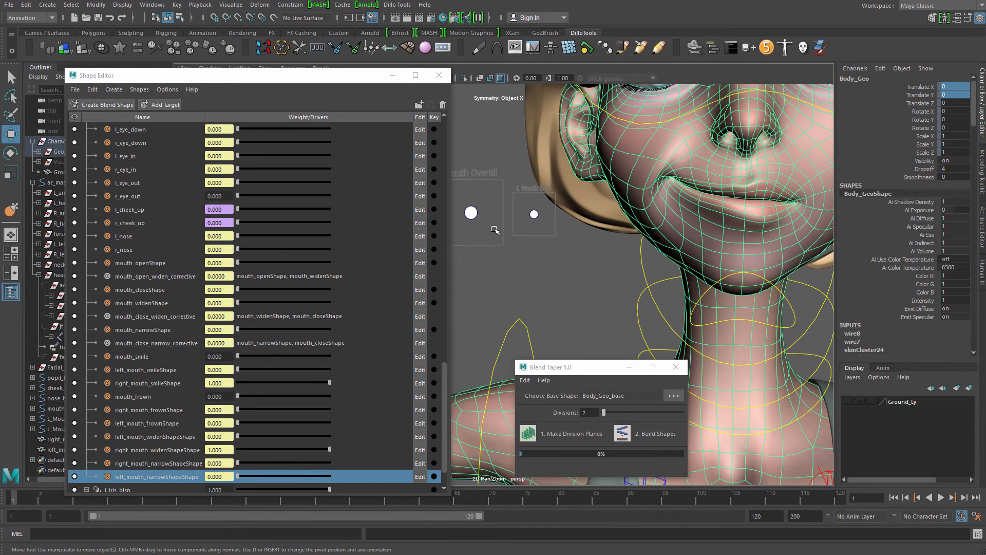
{"action": "middle_click_drag", "start_coordinate": [495, 230], "coordinate": [709, 267]}
{"action": "left_click", "coordinate": [559, 209]}
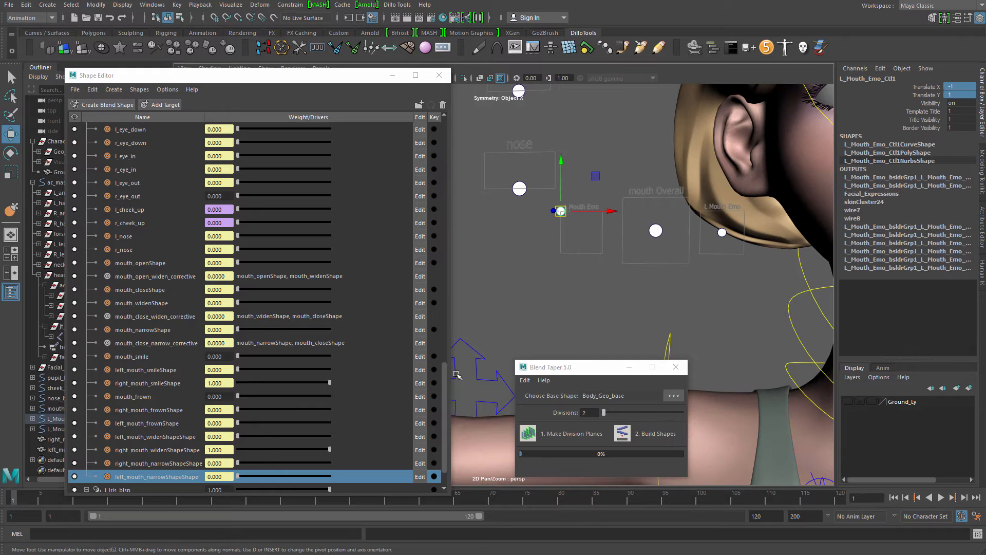
{"action": "scroll", "coordinate": [447, 425], "scroll_direction": "down", "scroll_amount": 1}
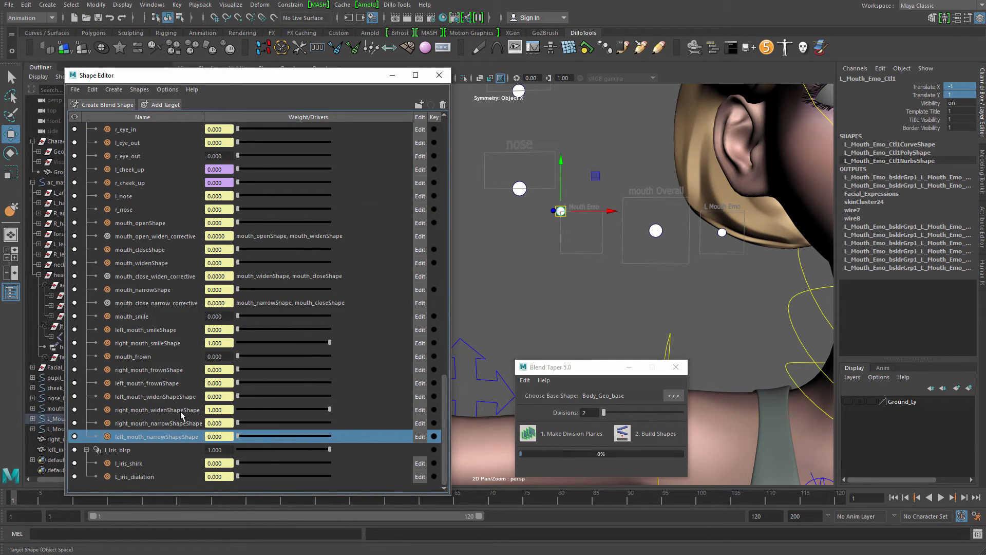
{"action": "left_click", "coordinate": [164, 344]}
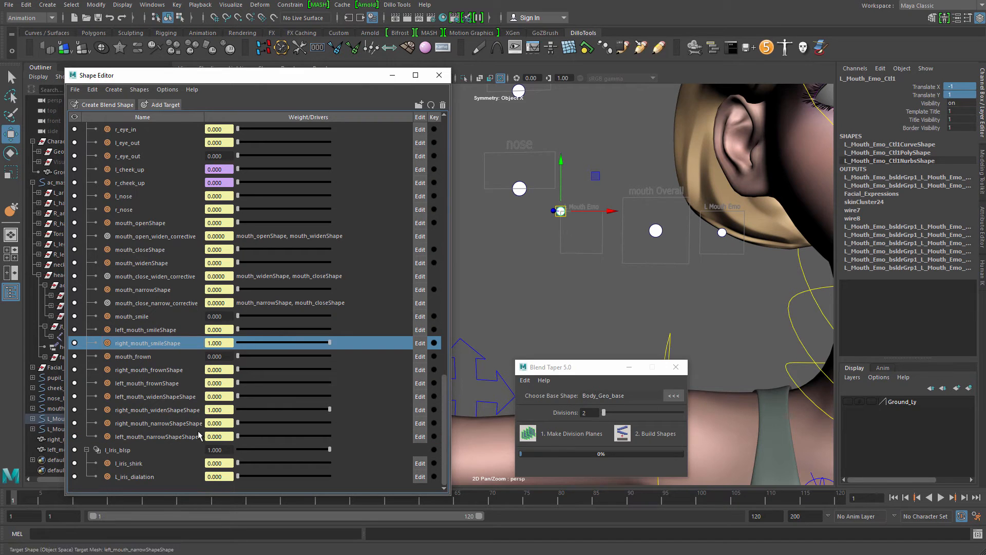
{"action": "left_click", "coordinate": [182, 410], "text": "ctrl"}
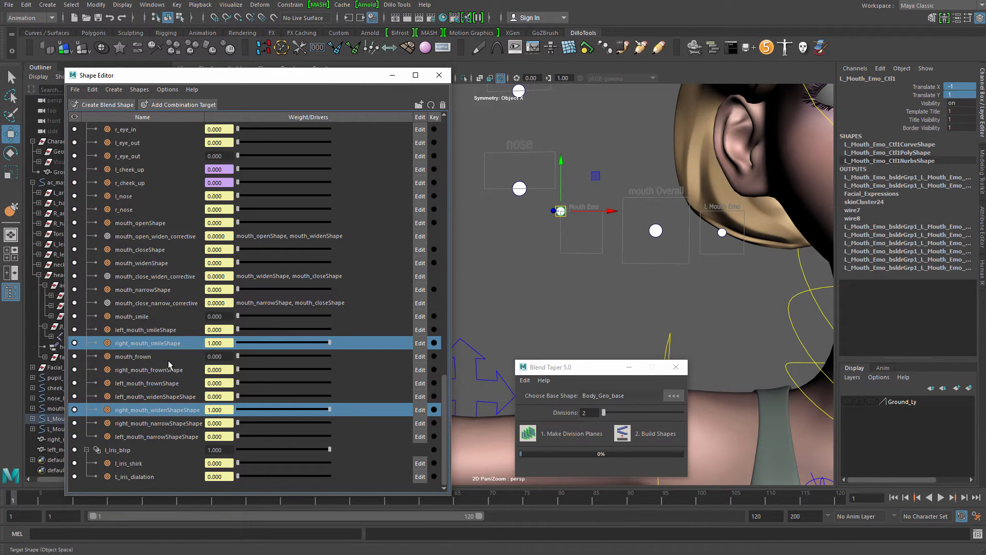
{"action": "left_click", "coordinate": [184, 104]}
Rename the new combination target to right_widen_smile_corrective
{"action": "double_click", "coordinate": [154, 424]}
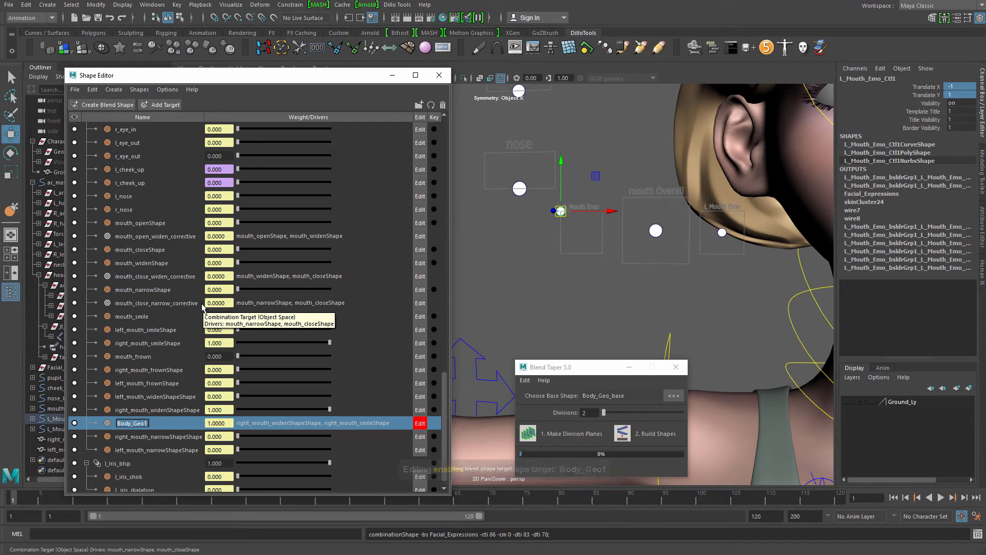
{"action": "type", "text": "rrectiv"}
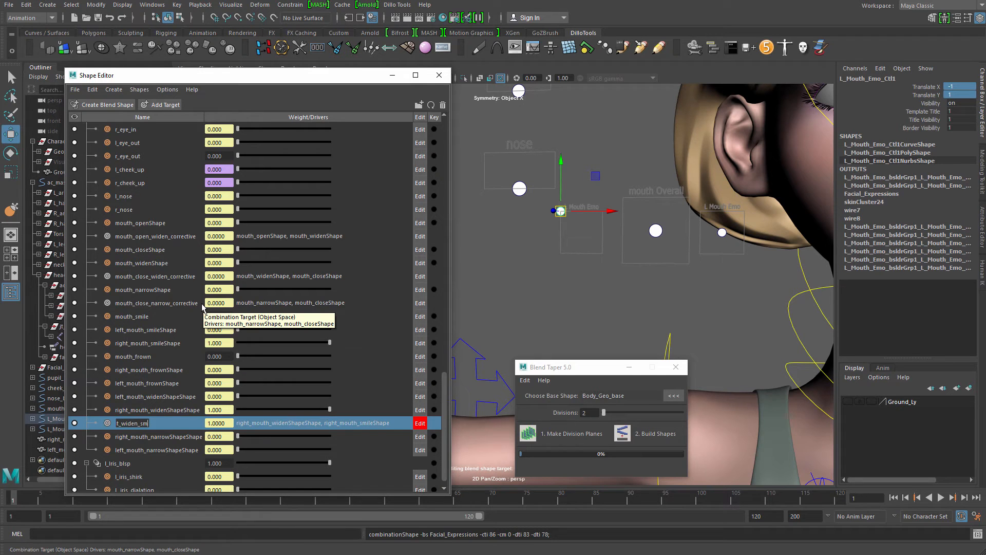
{"action": "type", "text": "e_cor"}
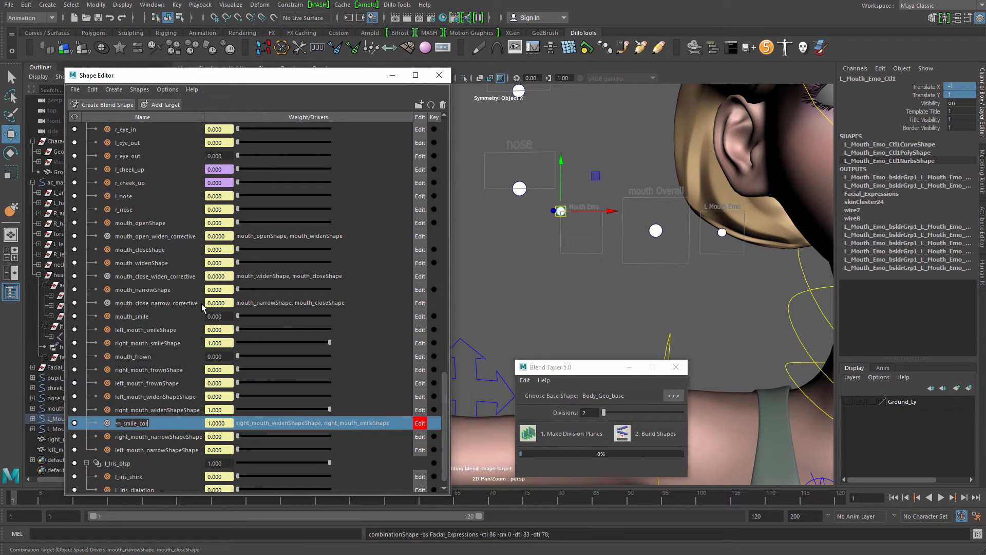
{"action": "type", "text": "rective"}
{"action": "key", "text": "Return"}
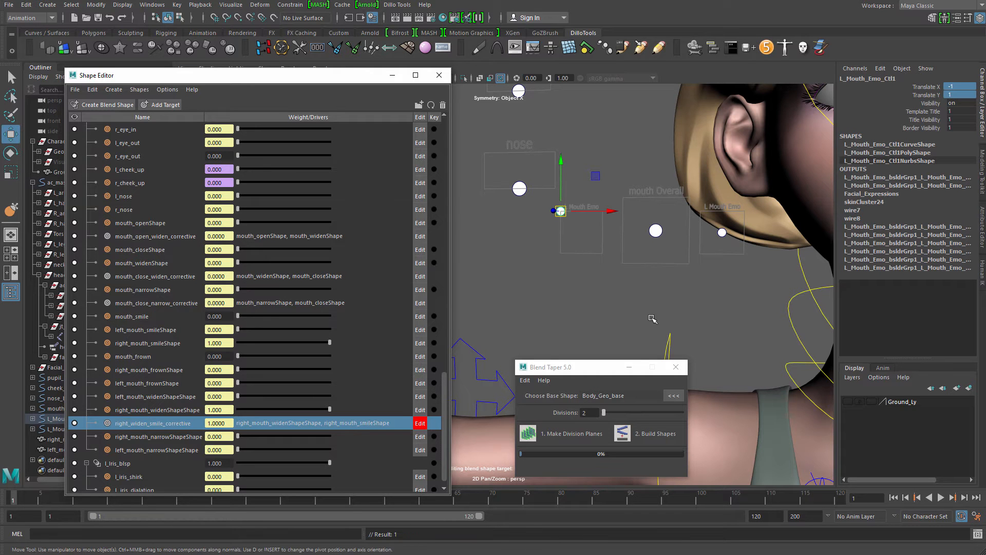
Select the character's body mesh around the right side of the mouth
{"action": "right_click_drag", "start_coordinate": [673, 280], "coordinate": [643, 236], "text": "alt"}
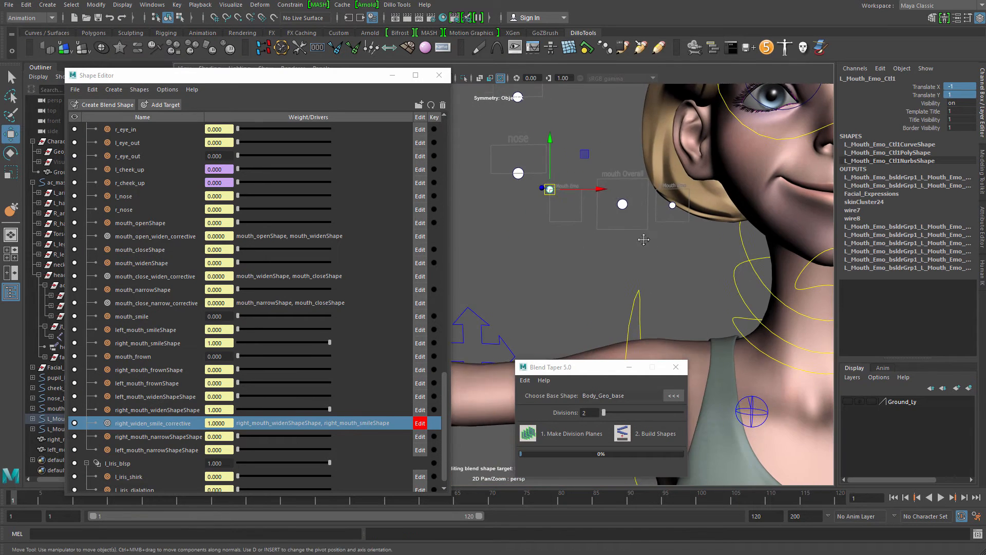
{"action": "middle_click_drag", "start_coordinate": [643, 236], "coordinate": [549, 239], "text": "alt"}
{"action": "right_click_drag", "start_coordinate": [634, 244], "coordinate": [681, 193], "text": "alt"}
{"action": "left_click", "coordinate": [682, 186]}
{"action": "middle_click_drag", "start_coordinate": [682, 187], "coordinate": [656, 247], "text": "alt"}
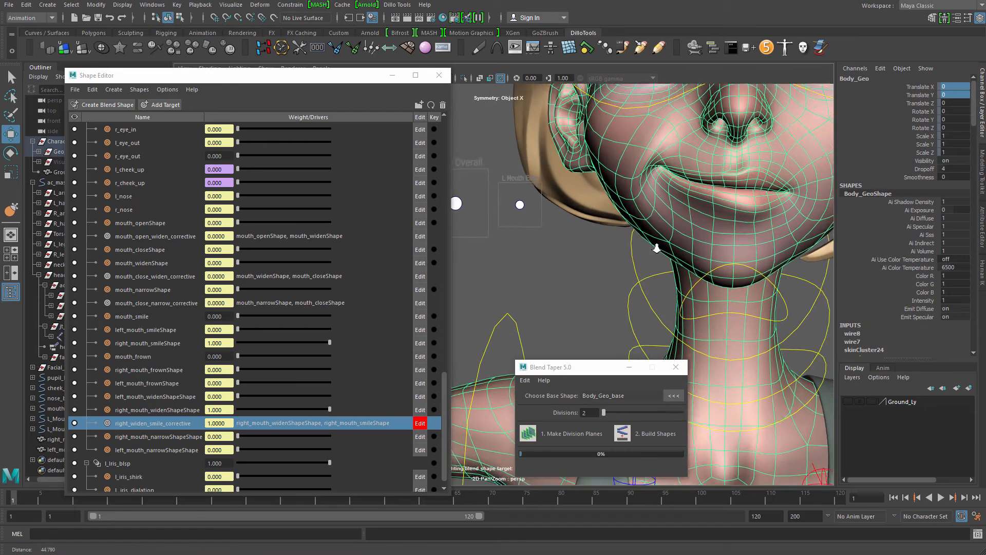
{"action": "right_click_drag", "start_coordinate": [656, 247], "coordinate": [653, 362], "text": "alt"}
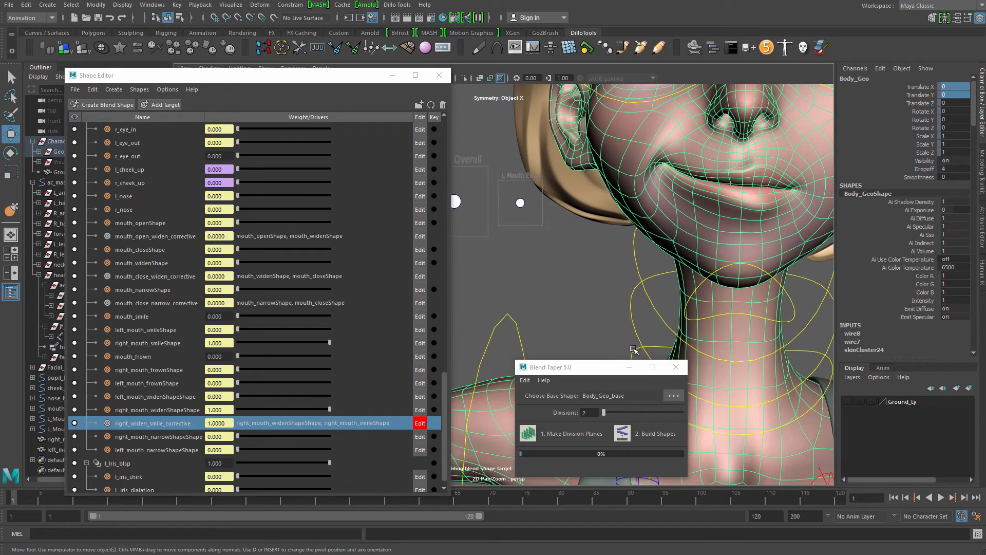
{"action": "middle_click_drag", "start_coordinate": [667, 203], "coordinate": [615, 266], "text": "alt"}
{"action": "right_click_drag", "start_coordinate": [615, 265], "coordinate": [637, 268], "text": "alt"}
{"action": "right_click", "coordinate": [171, 426]}
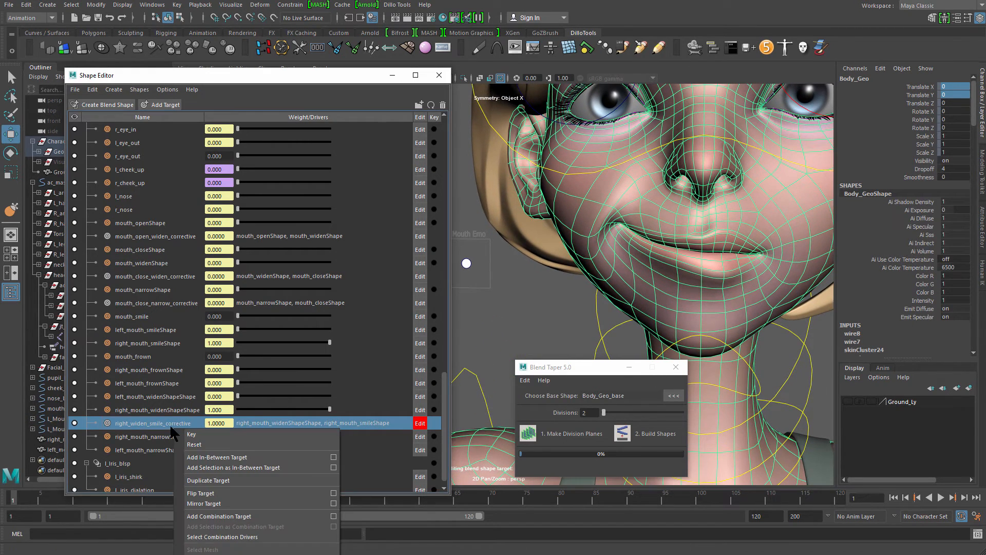
{"action": "right_click", "coordinate": [166, 420]}
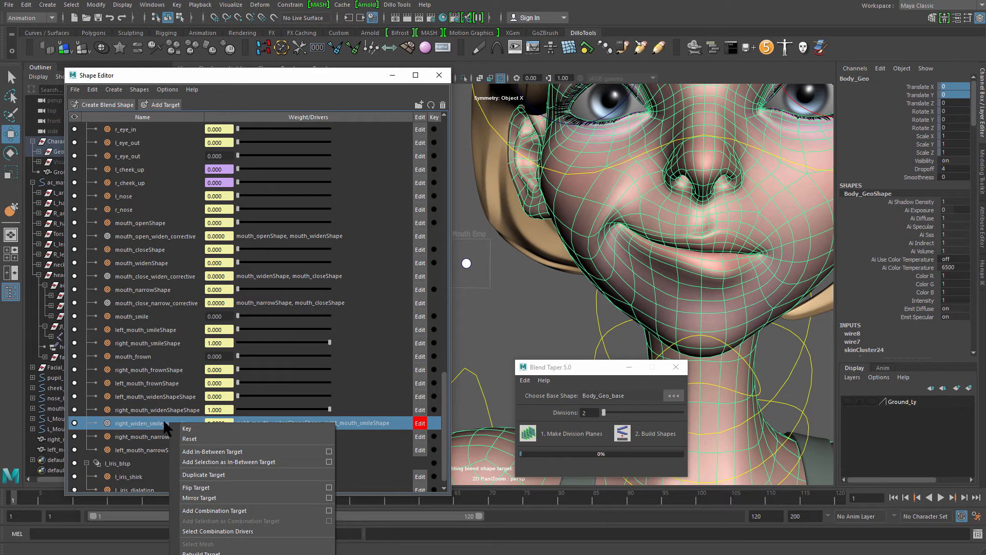
{"action": "left_click", "coordinate": [618, 281]}
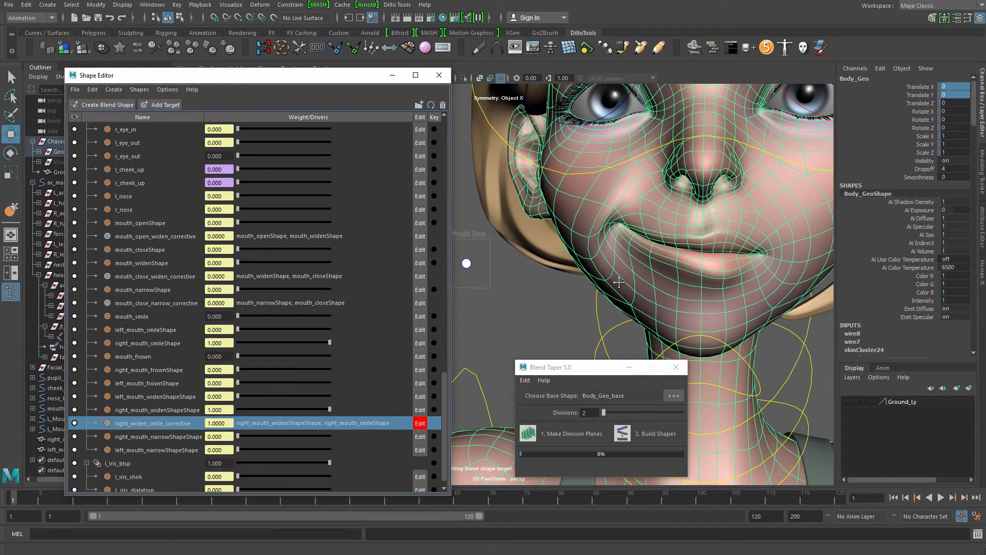
Try to soften the crease at the right mouth corner with the Sculpt Tool
{"action": "right_click_drag", "start_coordinate": [619, 281], "coordinate": [660, 226], "text": "alt"}
{"action": "left_click_drag", "start_coordinate": [660, 226], "coordinate": [662, 189], "text": "alt"}
{"action": "right_click", "coordinate": [656, 185], "text": "shift"}
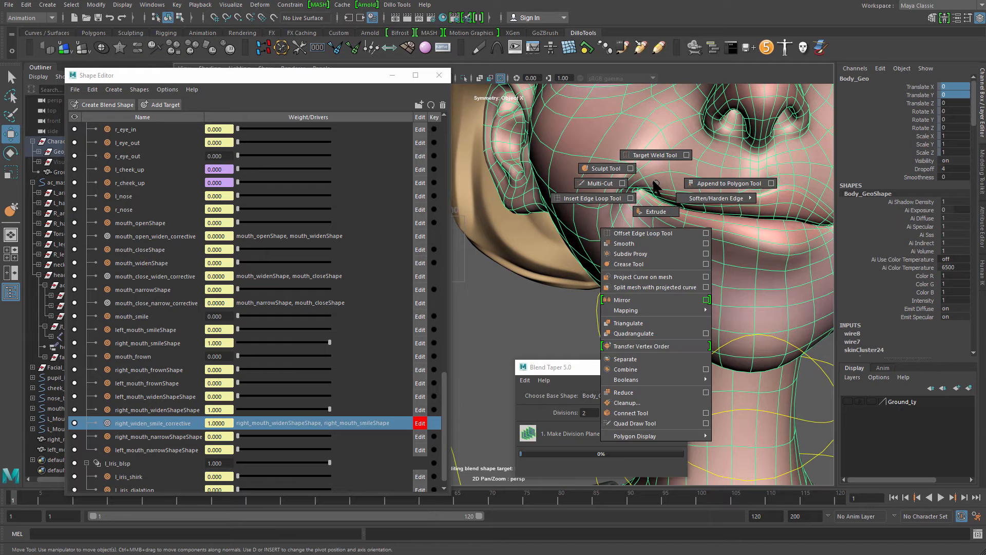
{"action": "left_click", "coordinate": [606, 169]}
{"action": "scroll", "coordinate": [642, 180], "scroll_direction": "up", "scroll_amount": 3}
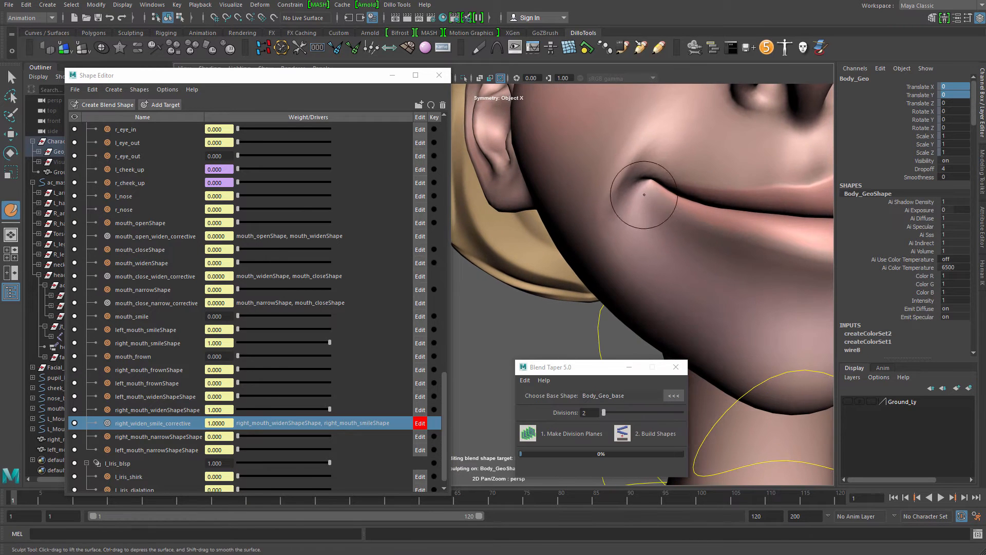
{"action": "left_click_drag", "start_coordinate": [637, 182], "coordinate": [632, 185]}
{"action": "key", "text": "b"}
{"action": "key", "text": "shift"}
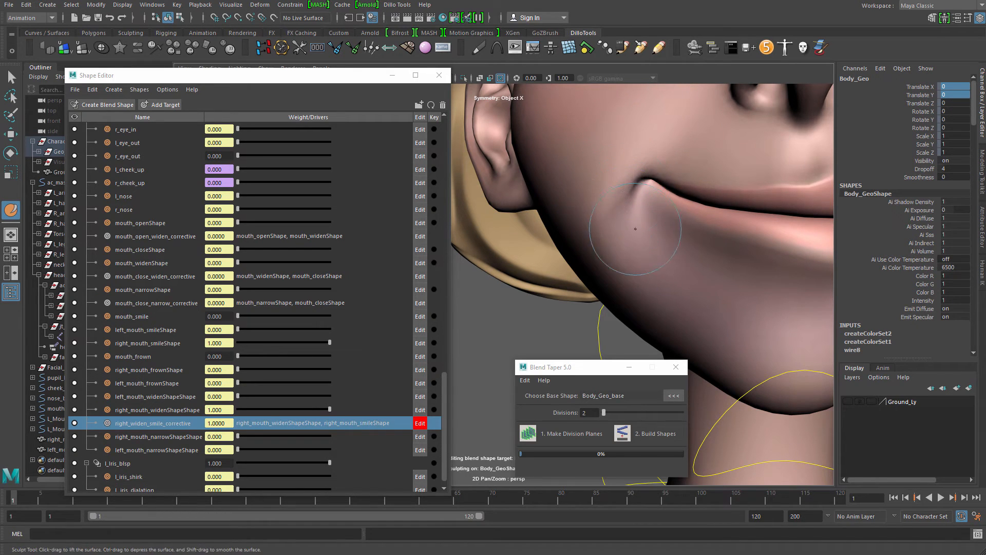
{"action": "mouse_move", "coordinate": [619, 246]}
{"action": "left_mouse_down", "text": "alt"}
{"action": "mouse_move", "coordinate": [631, 193]}
{"action": "mouse_move", "coordinate": [641, 198]}
{"action": "mouse_move", "coordinate": [628, 168]}
{"action": "left_mouse_up", "text": "alt"}
Try to smooth the skin around the right mouth corner and upper lip with a resized brush
{"action": "key", "text": "u"}
{"action": "left_click", "coordinate": [630, 194]}
{"action": "key", "text": "b"}
{"action": "mouse_move", "coordinate": [596, 202]}
{"action": "left_mouse_down"}
{"action": "mouse_move", "coordinate": [621, 210]}
{"action": "mouse_move", "coordinate": [616, 181]}
{"action": "left_mouse_up"}
{"action": "right_click_drag", "start_coordinate": [617, 181], "coordinate": [625, 180], "text": "alt"}
{"action": "mouse_move", "coordinate": [629, 172]}
{"action": "left_mouse_down", "text": "shift"}
{"action": "mouse_move", "coordinate": [638, 152]}
{"action": "mouse_move", "coordinate": [642, 178]}
{"action": "mouse_move", "coordinate": [667, 195]}
{"action": "left_mouse_up", "text": "shift"}
{"action": "right_click_drag", "start_coordinate": [671, 199], "coordinate": [634, 220], "text": "alt"}
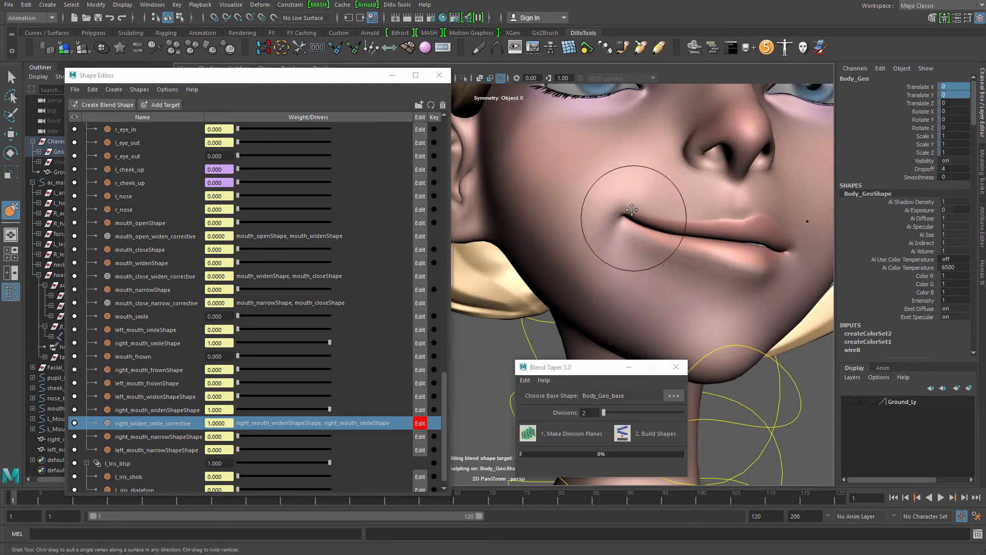
Try to reshape the right mouth corner and cheek with the Grab Tool
{"action": "mouse_move", "coordinate": [634, 219]}
{"action": "left_mouse_down", "text": "alt"}
{"action": "mouse_move", "coordinate": [622, 216]}
{"action": "mouse_move", "coordinate": [628, 206]}
{"action": "left_mouse_up", "text": "alt"}
{"action": "mouse_move", "coordinate": [586, 179]}
{"action": "left_mouse_down", "text": "alt"}
{"action": "mouse_move", "coordinate": [638, 162]}
{"action": "mouse_move", "coordinate": [597, 150]}
{"action": "left_mouse_up", "text": "alt"}
{"action": "mouse_move", "coordinate": [658, 156]}
{"action": "left_mouse_down", "text": "alt"}
{"action": "mouse_move", "coordinate": [637, 192]}
{"action": "mouse_move", "coordinate": [618, 170]}
{"action": "left_mouse_up", "text": "alt"}
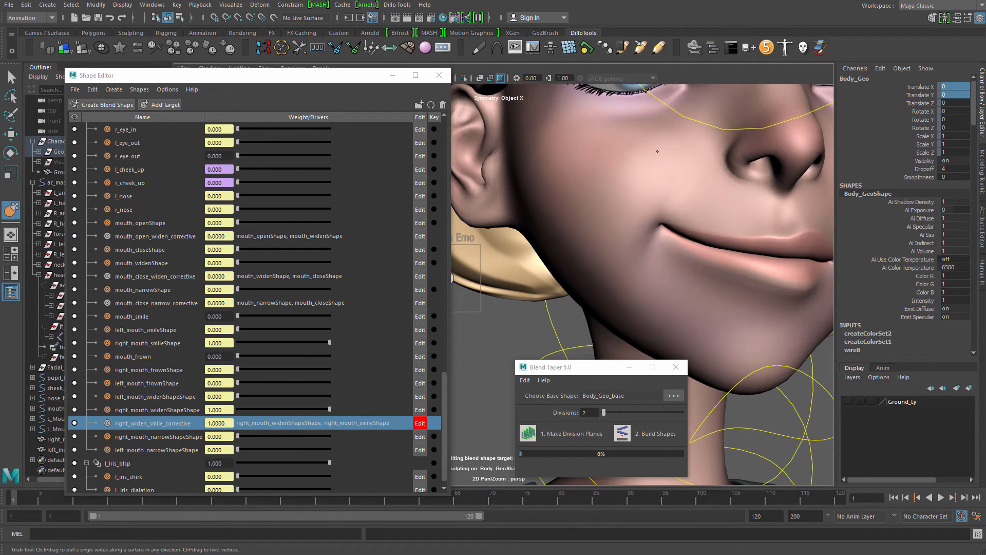
{"action": "mouse_move", "coordinate": [662, 149]}
{"action": "left_mouse_down", "text": "alt"}
{"action": "mouse_move", "coordinate": [623, 191]}
{"action": "mouse_move", "coordinate": [655, 227]}
{"action": "left_mouse_up", "text": "alt"}
{"action": "middle_click_drag", "start_coordinate": [760, 247], "coordinate": [728, 222], "text": "alt"}
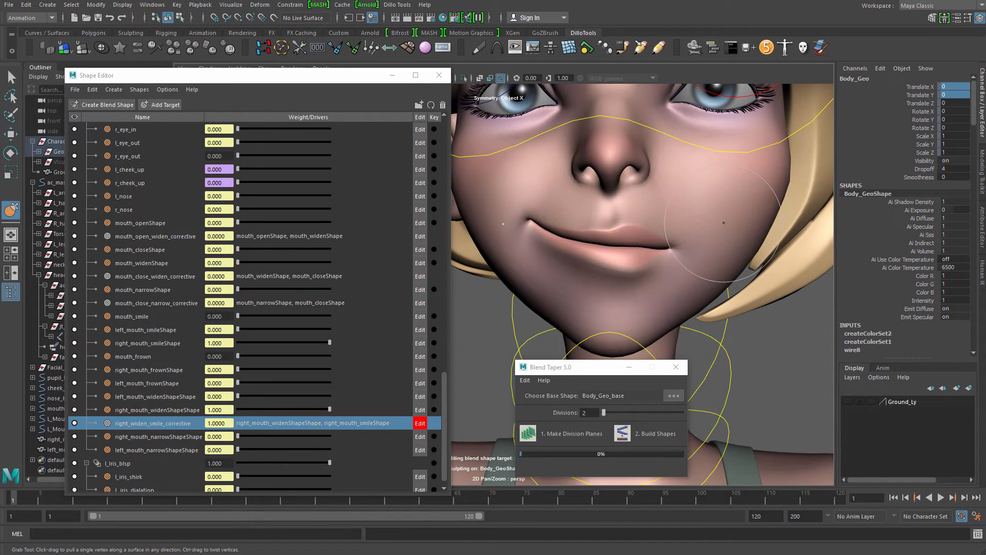
Undo the mouth sculpting, keeping the combination target and its right_widen_smile_corrective name
{"action": "key", "text": "ctrl+z"}
{"action": "left_click_drag", "start_coordinate": [736, 223], "coordinate": [725, 233], "text": "alt"}
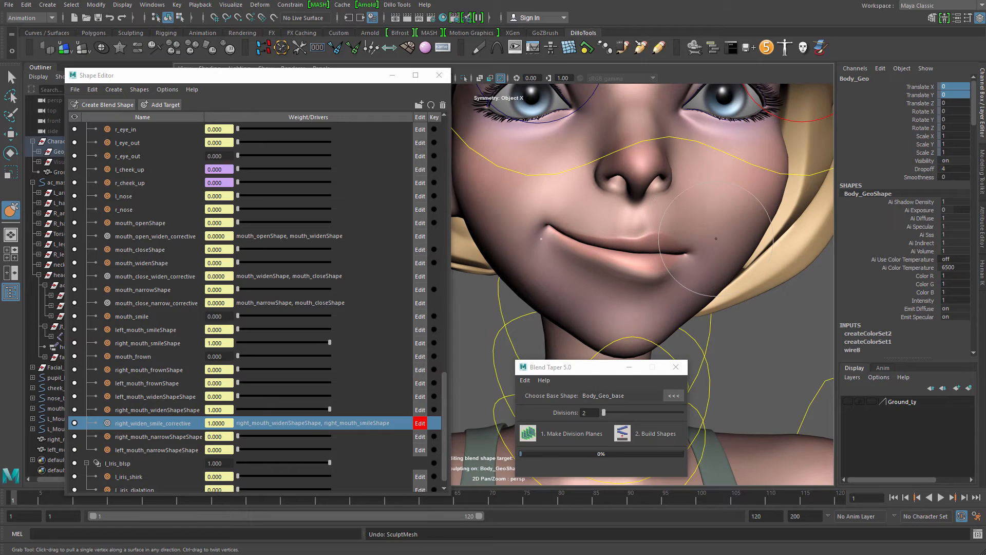
{"action": "key", "text": "ctrl+z"}
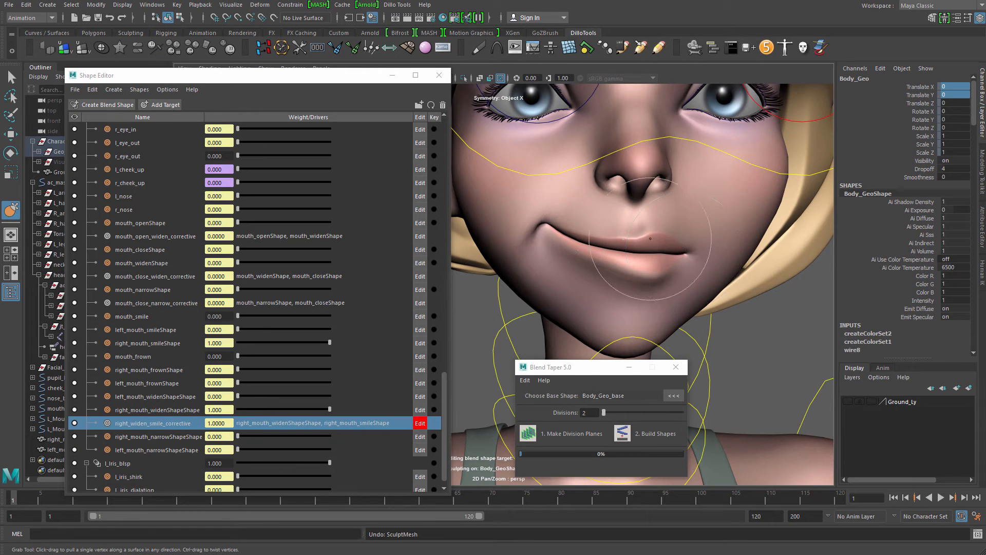
{"action": "key", "text": "ctrl+z"}
{"action": "key", "text": "ctrl+z"}
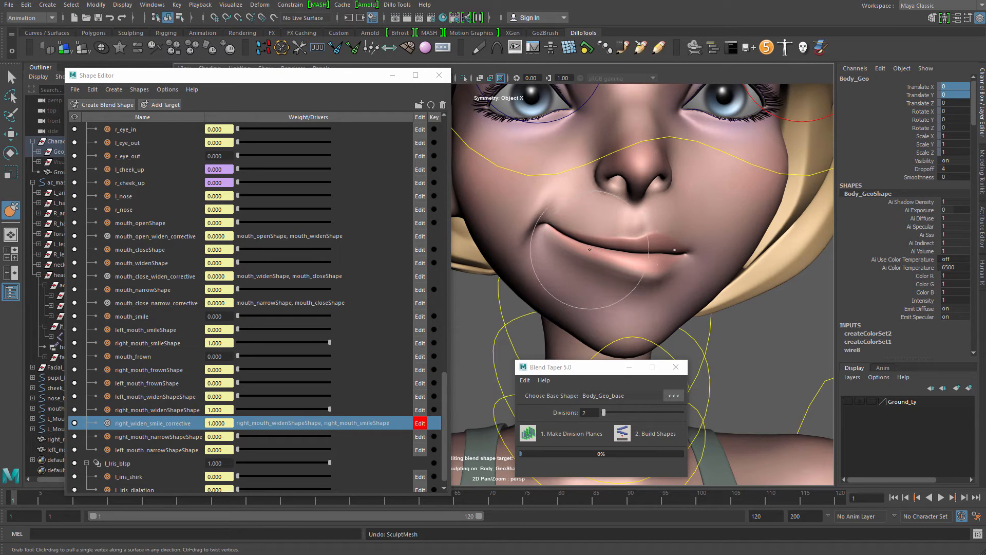
{"action": "middle_click_drag", "start_coordinate": [590, 250], "coordinate": [619, 237], "text": "alt"}
{"action": "key", "text": "ctrl+z"}
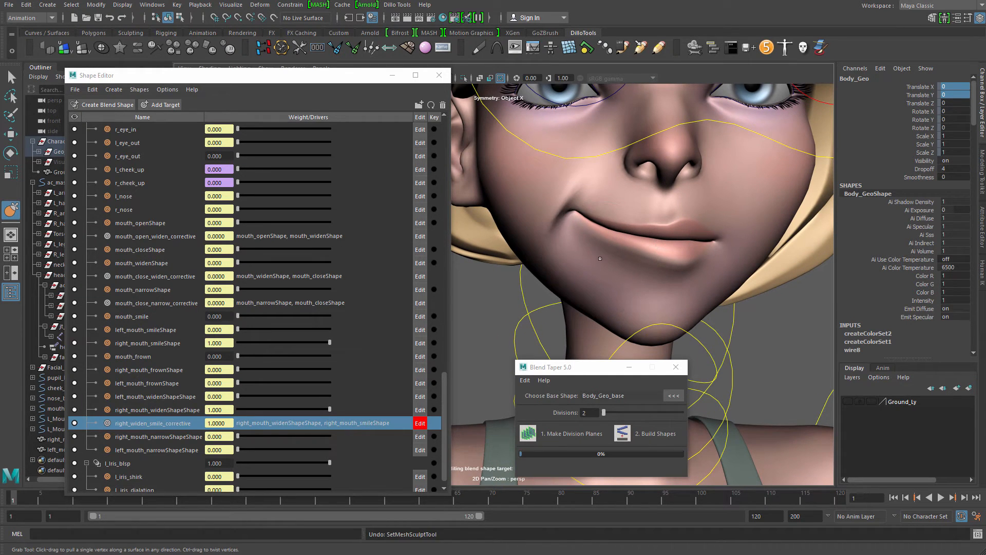
{"action": "key", "text": "ctrl+z"}
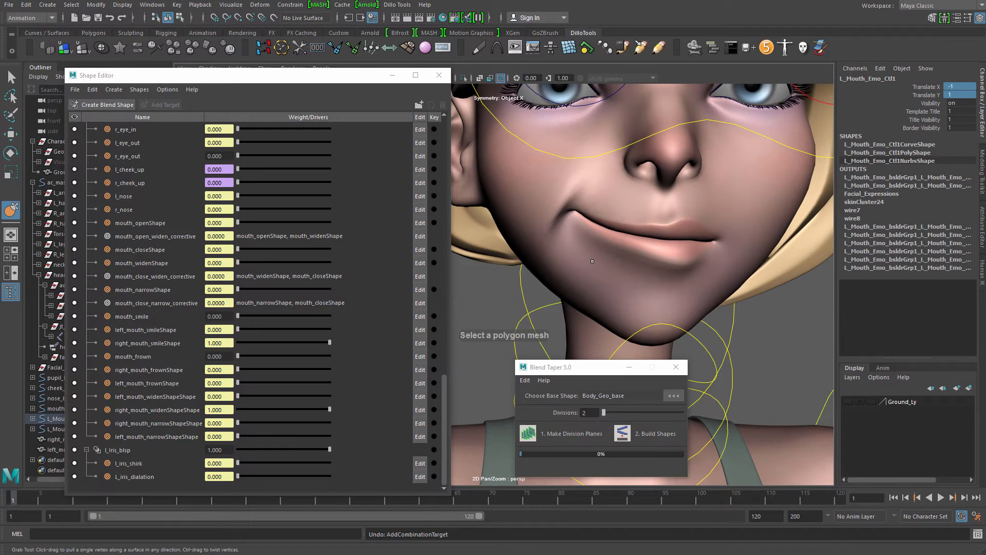
{"action": "key", "text": "shift+z"}
{"action": "key", "text": "shift+z"}
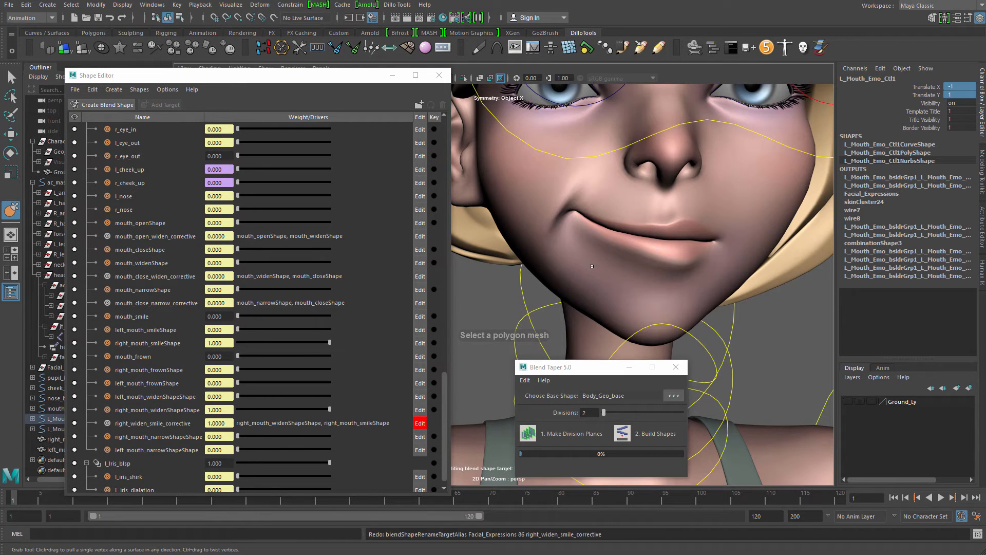
{"action": "left_click_drag", "start_coordinate": [592, 266], "coordinate": [610, 263], "text": "alt"}
{"action": "right_click_drag", "start_coordinate": [611, 263], "coordinate": [657, 203], "text": "alt"}
{"action": "right_click", "coordinate": [657, 202]}
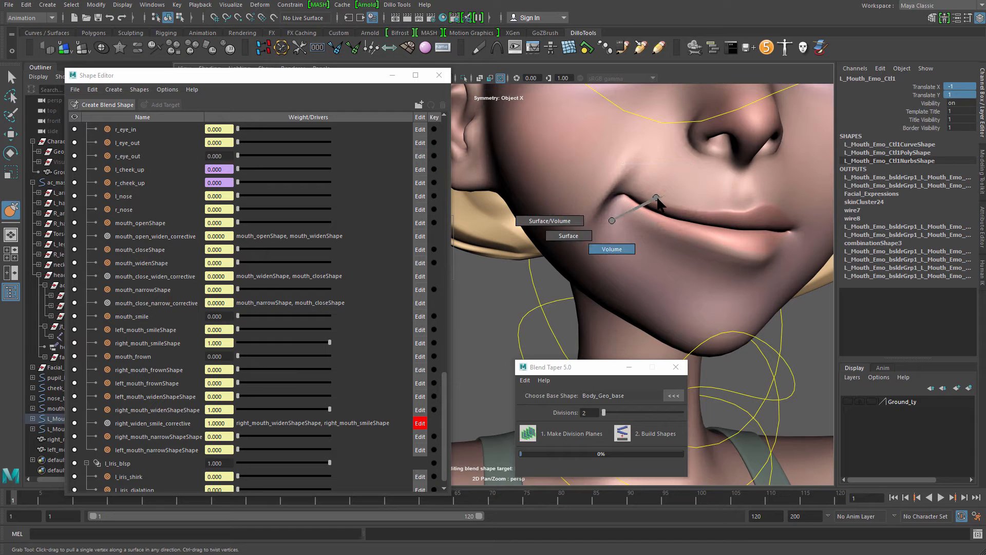
{"action": "right_click_drag", "start_coordinate": [608, 184], "coordinate": [595, 131], "text": "shift"}
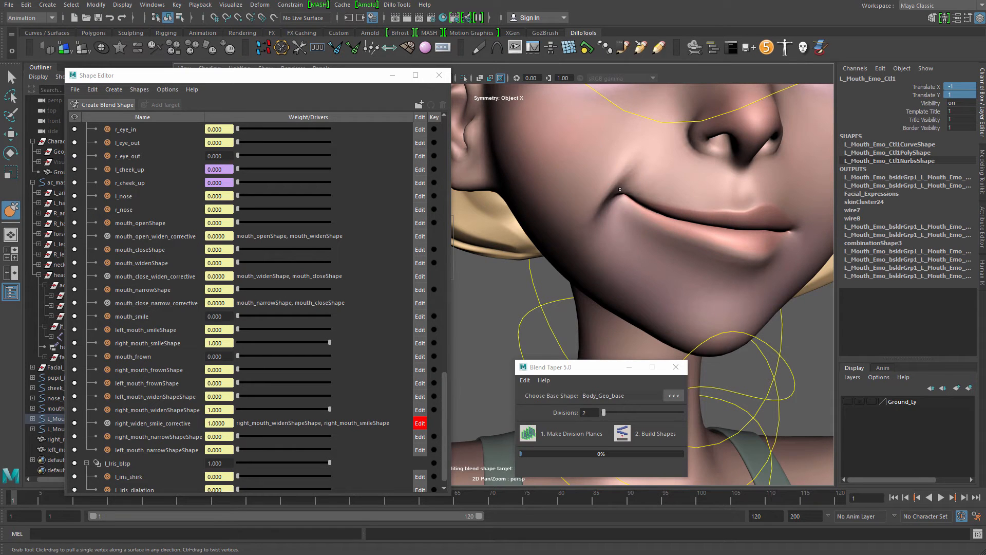
{"action": "scroll", "coordinate": [603, 180], "scroll_direction": "down", "scroll_amount": 3}
{"action": "left_click_drag", "start_coordinate": [612, 207], "coordinate": [583, 205], "text": "alt"}
{"action": "right_click_drag", "start_coordinate": [583, 205], "coordinate": [580, 159], "text": "shift"}
{"action": "scroll", "coordinate": [461, 197], "scroll_direction": "down", "scroll_amount": 5}
Try to grab the right mouth corner with the body and hair meshes selected together
{"action": "left_click_drag", "start_coordinate": [460, 197], "coordinate": [591, 190]}
{"action": "scroll", "coordinate": [456, 267], "scroll_direction": "up", "scroll_amount": 4}
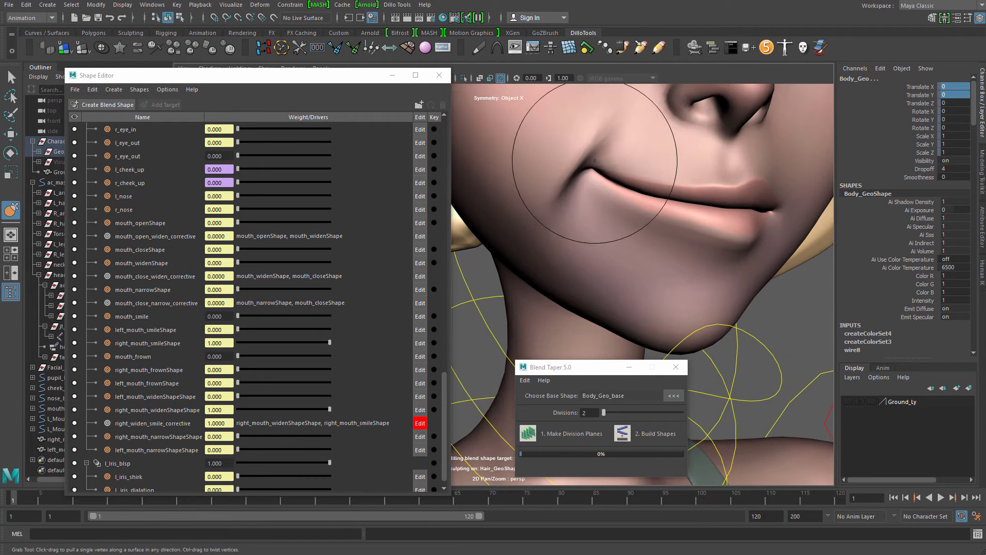
{"action": "left_click", "coordinate": [589, 158]}
{"action": "middle_click_drag", "start_coordinate": [613, 178], "coordinate": [629, 206], "text": "alt"}
{"action": "left_click_drag", "start_coordinate": [629, 207], "coordinate": [617, 198], "text": "alt"}
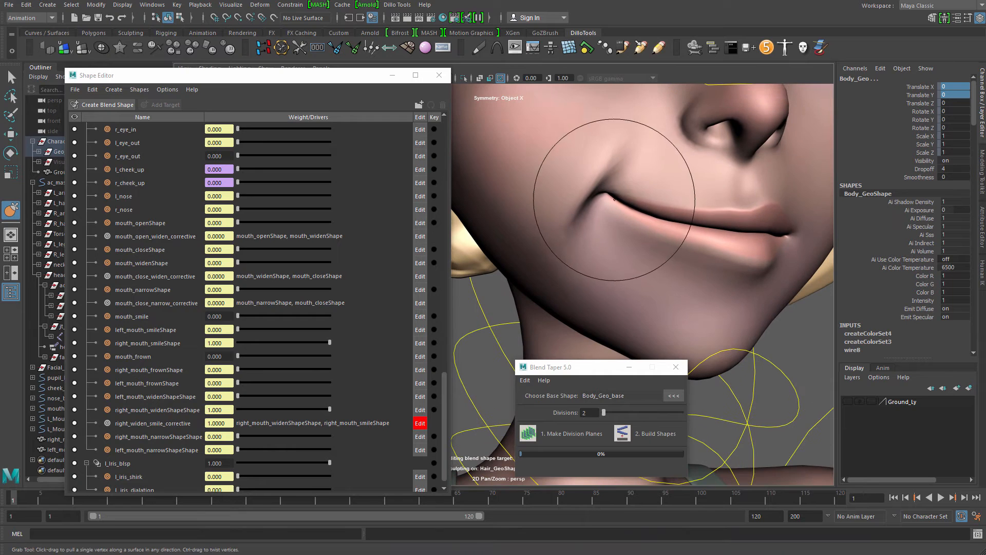
{"action": "left_click", "coordinate": [607, 195]}
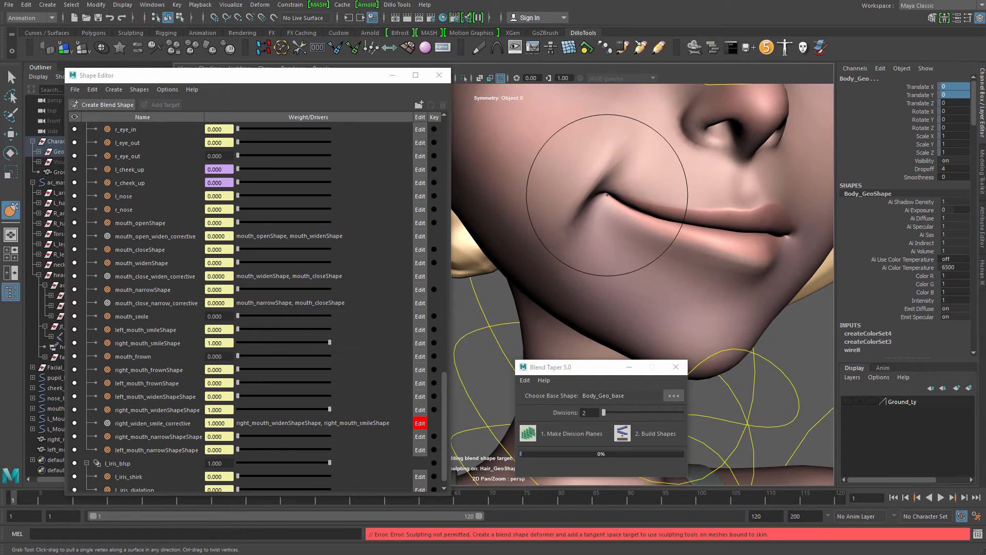
Select the right_widen_smile_corrective target and clear the Blend Taper and Shape Editor windows away from the face
{"action": "left_click", "coordinate": [154, 422]}
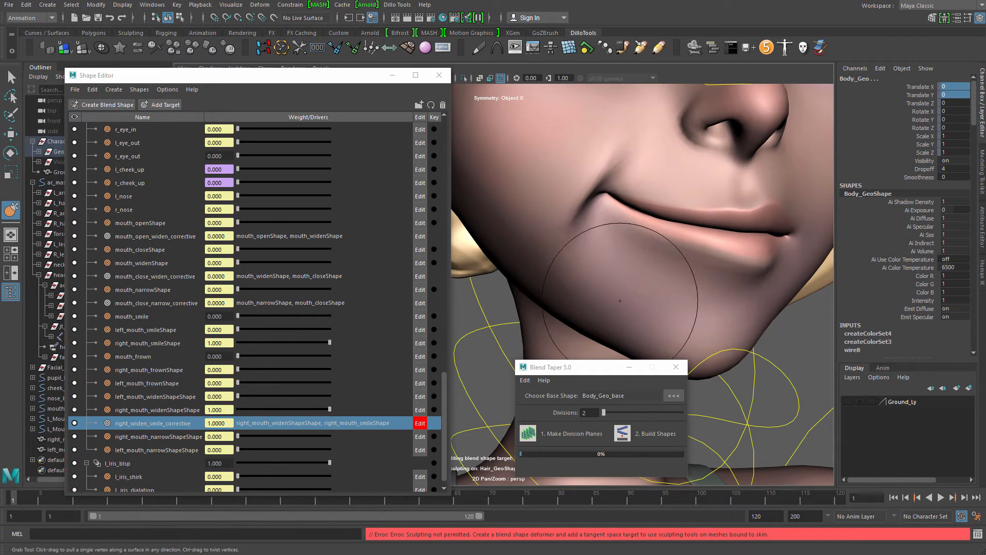
{"action": "left_click", "coordinate": [676, 367]}
{"action": "left_click_drag", "start_coordinate": [365, 82], "coordinate": [395, 275]}
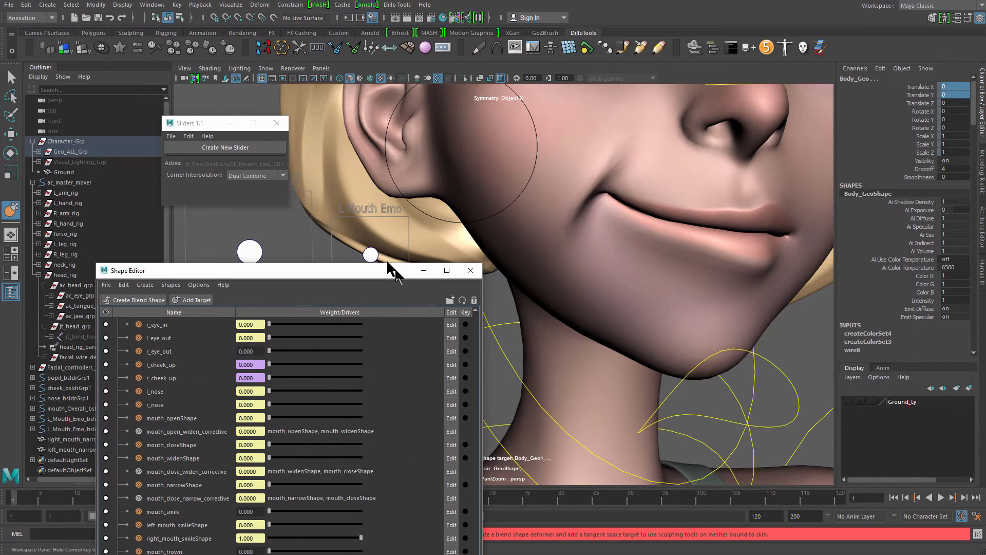
Select only the body mesh and smooth the crease at the right mouth corner with the Sculpt Tool
{"action": "left_click", "coordinate": [592, 187]}
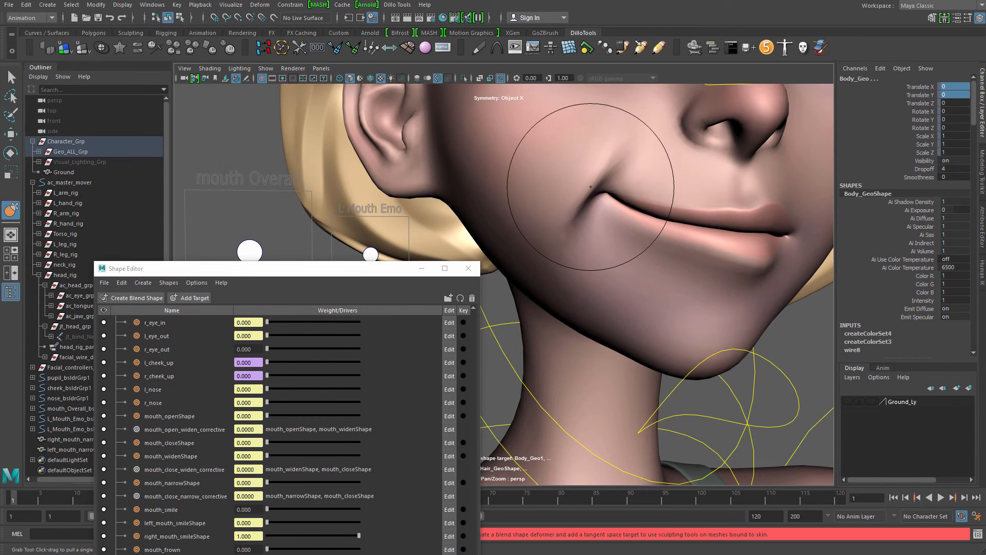
{"action": "key", "text": "q"}
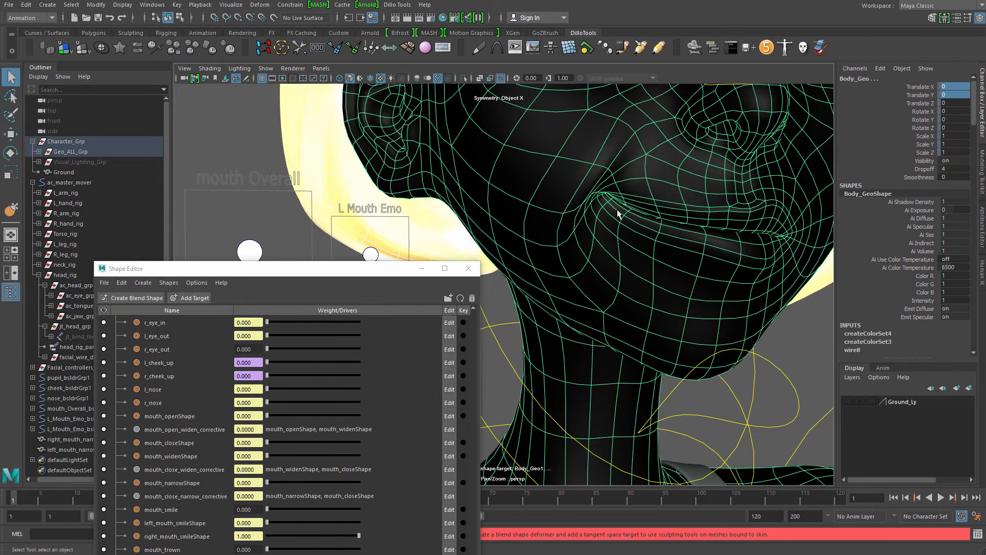
{"action": "left_click", "coordinate": [616, 205]}
{"action": "right_click_drag", "start_coordinate": [585, 184], "coordinate": [531, 167], "text": "shift"}
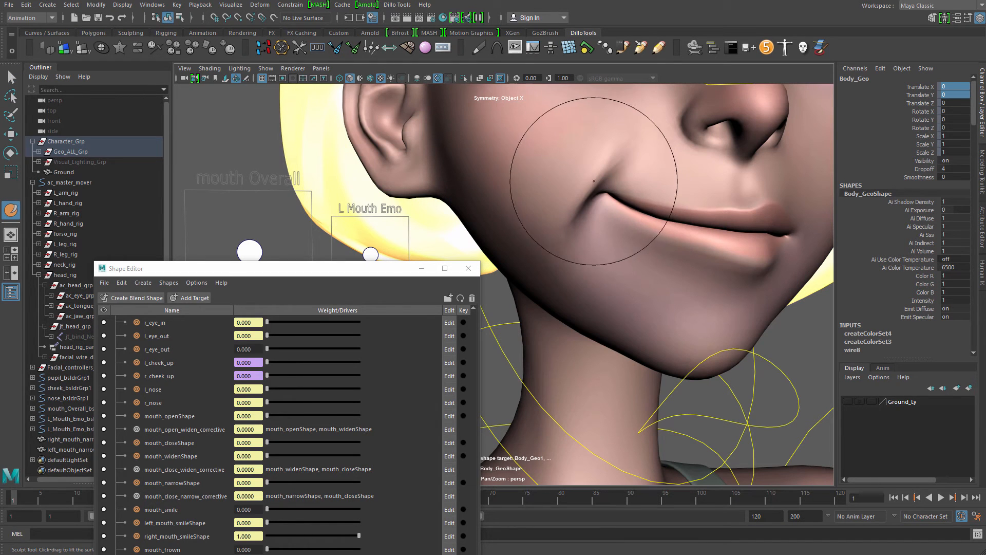
{"action": "mouse_move", "coordinate": [598, 189]}
{"action": "left_mouse_down", "text": "shift"}
{"action": "mouse_move", "coordinate": [586, 199]}
{"action": "mouse_move", "coordinate": [599, 205]}
{"action": "left_mouse_up", "text": "shift"}
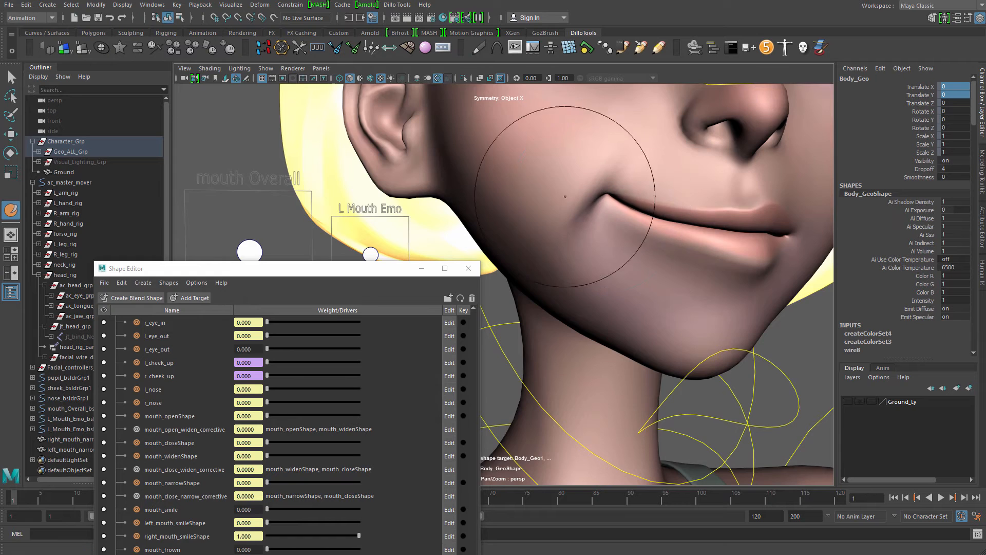
Smooth the skin just outside and above the right mouth corner with a smaller brush
{"action": "right_click_drag", "start_coordinate": [564, 198], "coordinate": [631, 197], "text": "alt"}
{"action": "left_click_drag", "start_coordinate": [631, 197], "coordinate": [633, 183], "text": "alt"}
{"action": "key", "text": "b"}
{"action": "left_click_drag", "start_coordinate": [643, 136], "coordinate": [626, 135]}
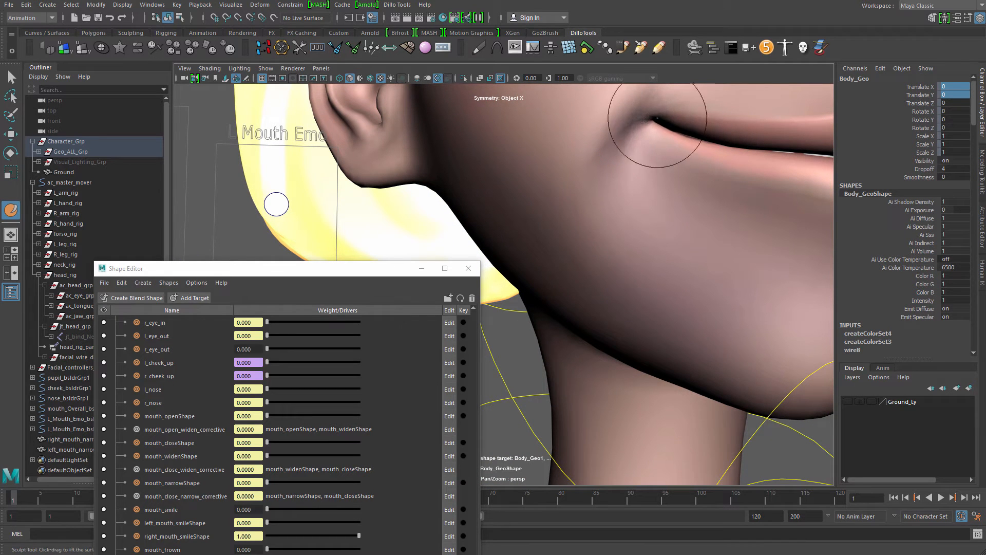
{"action": "left_click_drag", "start_coordinate": [656, 121], "coordinate": [619, 168], "text": "alt"}
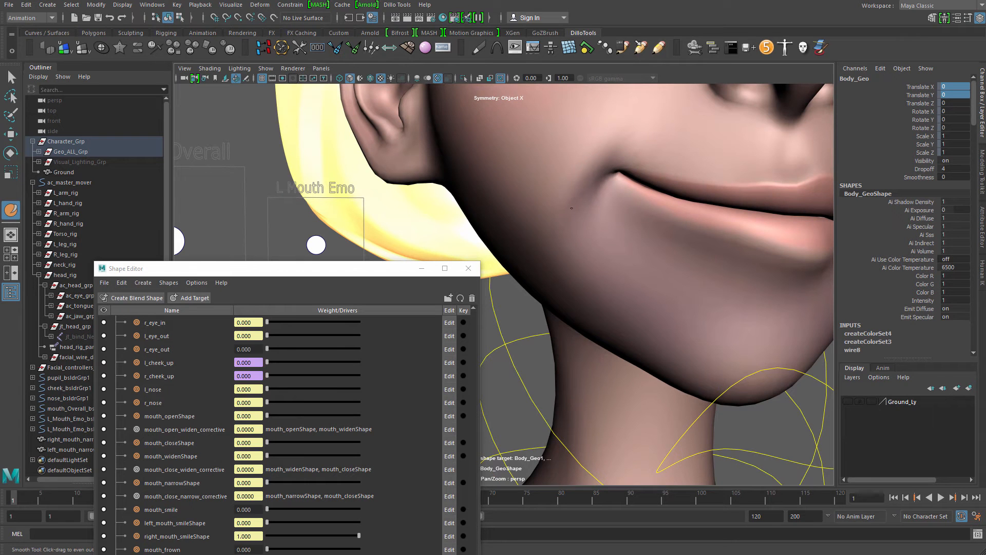
{"action": "left_click_drag", "start_coordinate": [604, 156], "coordinate": [642, 154], "text": "shift"}
{"action": "right_click_drag", "start_coordinate": [662, 153], "coordinate": [565, 192], "text": "alt"}
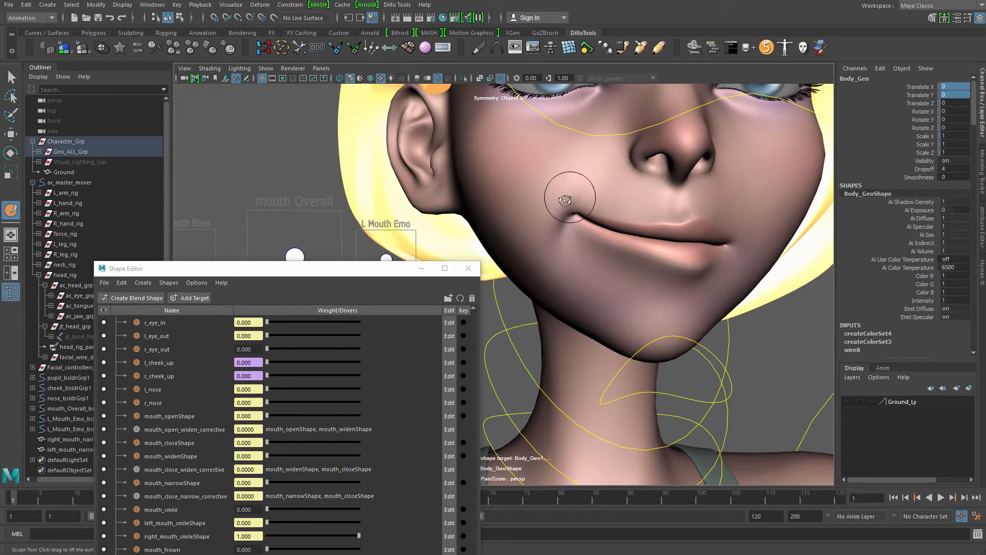
Smooth the skin just above the right mouth corner with a resized Sculpt Tool brush
{"action": "left_click_drag", "start_coordinate": [566, 191], "coordinate": [564, 207], "text": "alt"}
{"action": "key", "text": "b"}
{"action": "right_click_drag", "start_coordinate": [568, 205], "coordinate": [600, 209], "text": "alt"}
{"action": "key", "text": "b"}
{"action": "left_click_drag", "start_coordinate": [567, 190], "coordinate": [575, 190]}
Switch to the Grab Tool and pull the right cheek above the mouth corner slightly upward with a resized brush
{"action": "right_click_drag", "start_coordinate": [560, 190], "coordinate": [559, 141], "text": "shift"}
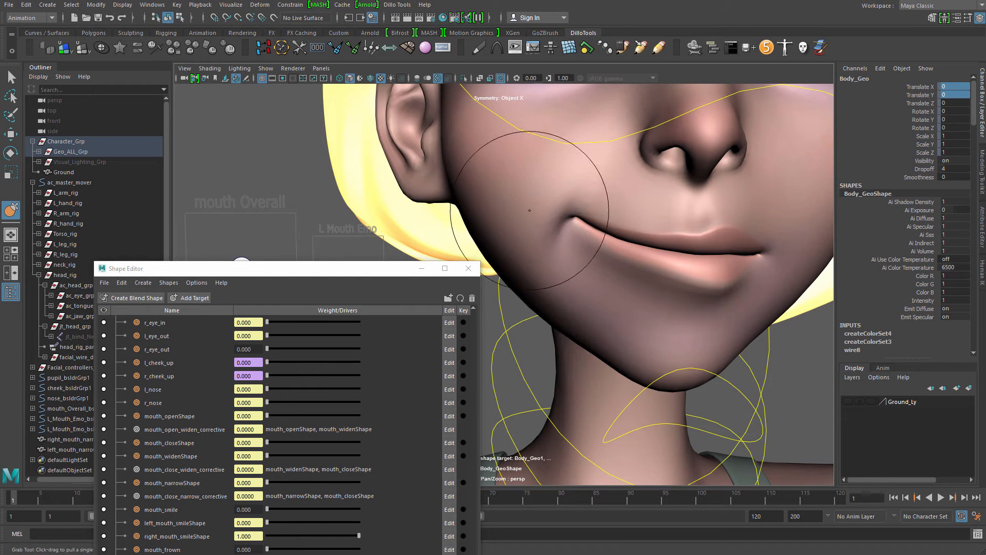
{"action": "mouse_move", "coordinate": [533, 216]}
{"action": "left_mouse_down", "text": "alt"}
{"action": "mouse_move", "coordinate": [639, 209]}
{"action": "mouse_move", "coordinate": [570, 185]}
{"action": "left_mouse_up", "text": "alt"}
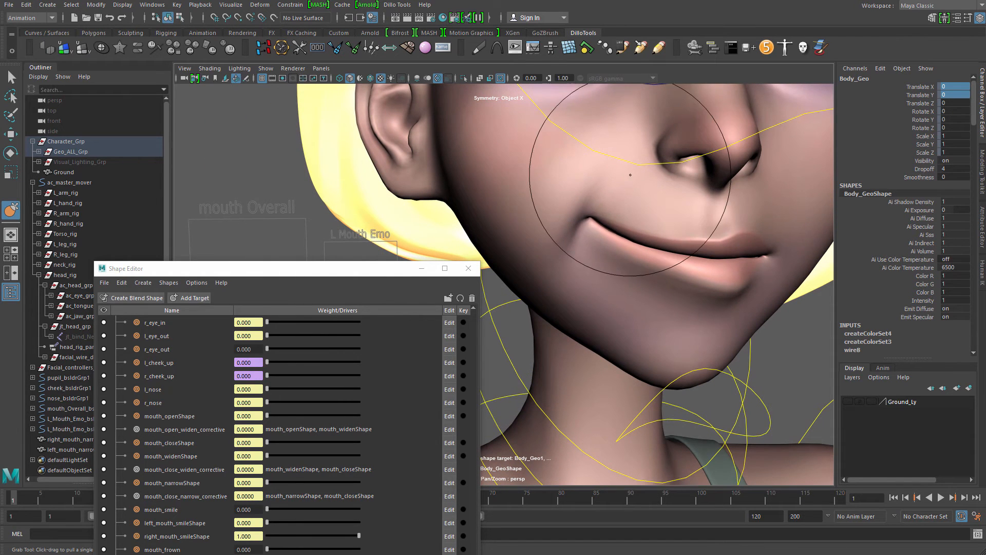
{"action": "middle_click_drag", "start_coordinate": [623, 154], "coordinate": [581, 233], "text": "alt"}
{"action": "mouse_move", "coordinate": [580, 233]}
{"action": "left_mouse_down", "text": "alt"}
{"action": "mouse_move", "coordinate": [590, 231]}
{"action": "mouse_move", "coordinate": [543, 225]}
{"action": "left_mouse_up", "text": "alt"}
{"action": "key", "text": "b"}
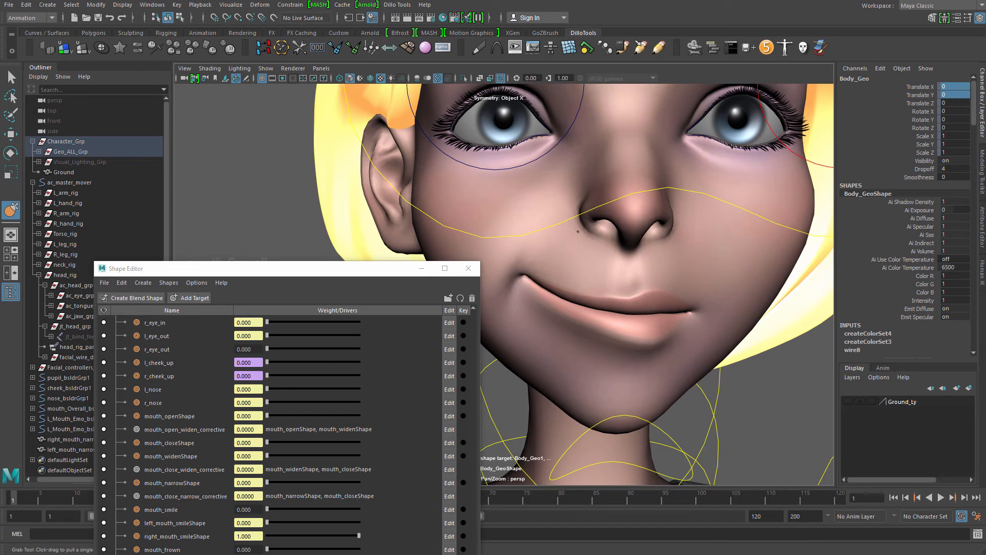
{"action": "middle_click_drag", "start_coordinate": [575, 231], "coordinate": [655, 257], "text": "alt"}
{"action": "left_click_drag", "start_coordinate": [597, 219], "coordinate": [613, 205]}
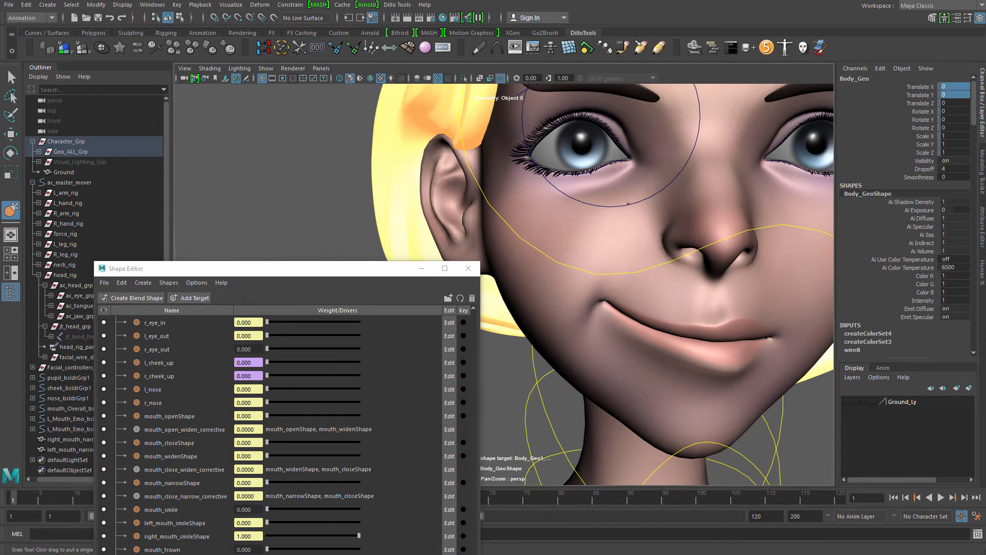
Nudge the right cheek a little further with the Grab Tool and clear the Shape Editor away from the facial sliders
{"action": "mouse_move", "coordinate": [552, 247]}
{"action": "left_mouse_down", "text": "alt"}
{"action": "mouse_move", "coordinate": [541, 243]}
{"action": "mouse_move", "coordinate": [634, 238]}
{"action": "mouse_move", "coordinate": [582, 227]}
{"action": "mouse_move", "coordinate": [688, 218]}
{"action": "left_mouse_up", "text": "alt"}
{"action": "right_click_drag", "start_coordinate": [688, 217], "coordinate": [667, 202], "text": "alt"}
{"action": "left_click_drag", "start_coordinate": [667, 202], "coordinate": [545, 231], "text": "alt"}
{"action": "middle_click_drag", "start_coordinate": [598, 262], "coordinate": [632, 223], "text": "alt"}
{"action": "mouse_move", "coordinate": [631, 222]}
{"action": "right_mouse_down", "text": "alt"}
{"action": "mouse_move", "coordinate": [637, 269]}
{"action": "mouse_move", "coordinate": [649, 272]}
{"action": "right_mouse_up", "text": "alt"}
{"action": "left_click_drag", "start_coordinate": [648, 272], "coordinate": [681, 274], "text": "alt"}
{"action": "mouse_move", "coordinate": [606, 171]}
{"action": "left_mouse_down"}
{"action": "mouse_move", "coordinate": [620, 154]}
{"action": "mouse_move", "coordinate": [614, 177]}
{"action": "left_mouse_up"}
{"action": "right_click_drag", "start_coordinate": [614, 177], "coordinate": [578, 177], "text": "alt"}
{"action": "left_click_drag", "start_coordinate": [578, 177], "coordinate": [573, 179], "text": "alt"}
{"action": "mouse_move", "coordinate": [572, 180]}
{"action": "right_mouse_down", "text": "alt"}
{"action": "mouse_move", "coordinate": [617, 182]}
{"action": "mouse_move", "coordinate": [535, 206]}
{"action": "right_mouse_up", "text": "alt"}
{"action": "middle_click_drag", "start_coordinate": [534, 206], "coordinate": [548, 198], "text": "alt"}
{"action": "left_click_drag", "start_coordinate": [391, 275], "coordinate": [343, 408]}
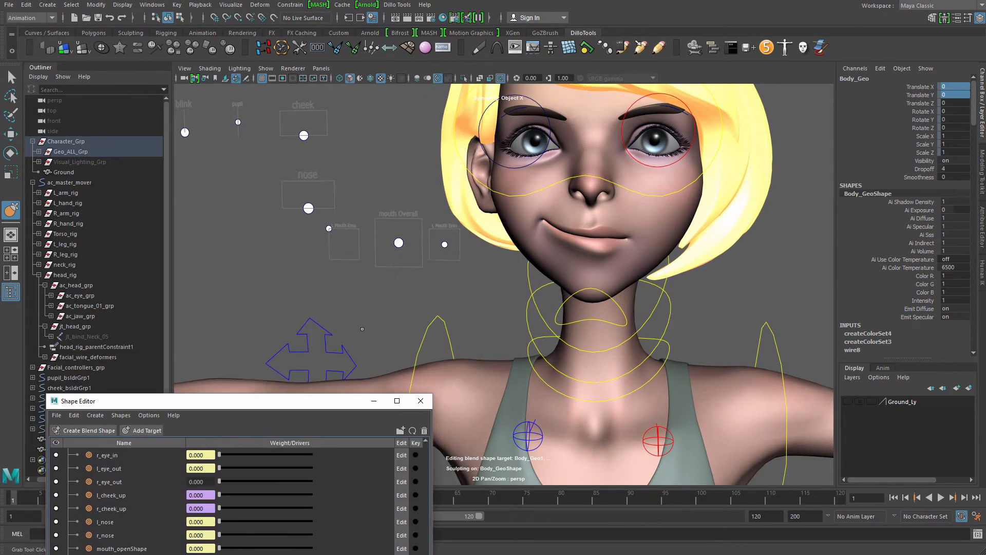
{"action": "right_click_drag", "start_coordinate": [376, 257], "coordinate": [465, 286], "text": "alt"}
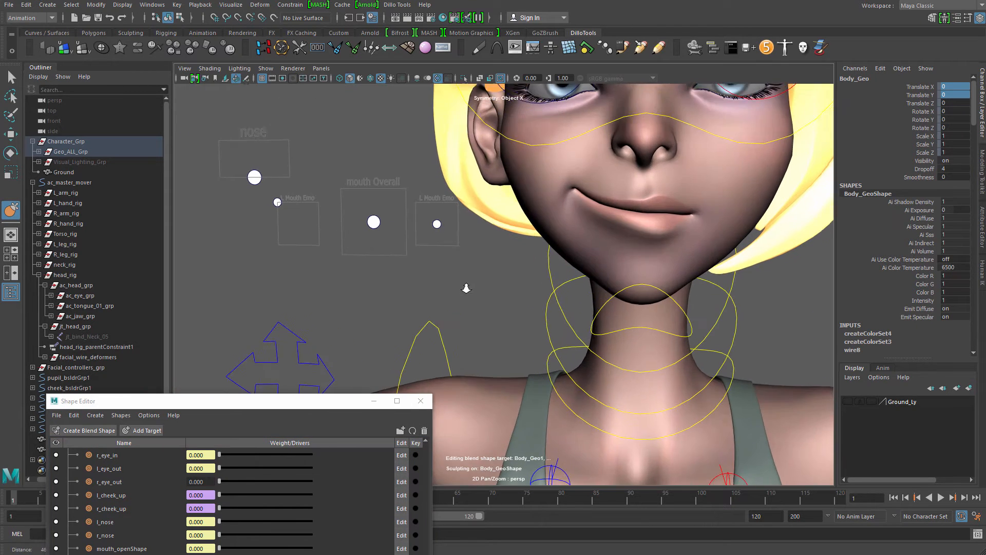
Delete the createColorSet4 and createColorSet3 nodes from the body mesh's history
{"action": "key", "text": "q"}
{"action": "left_click", "coordinate": [873, 334]}
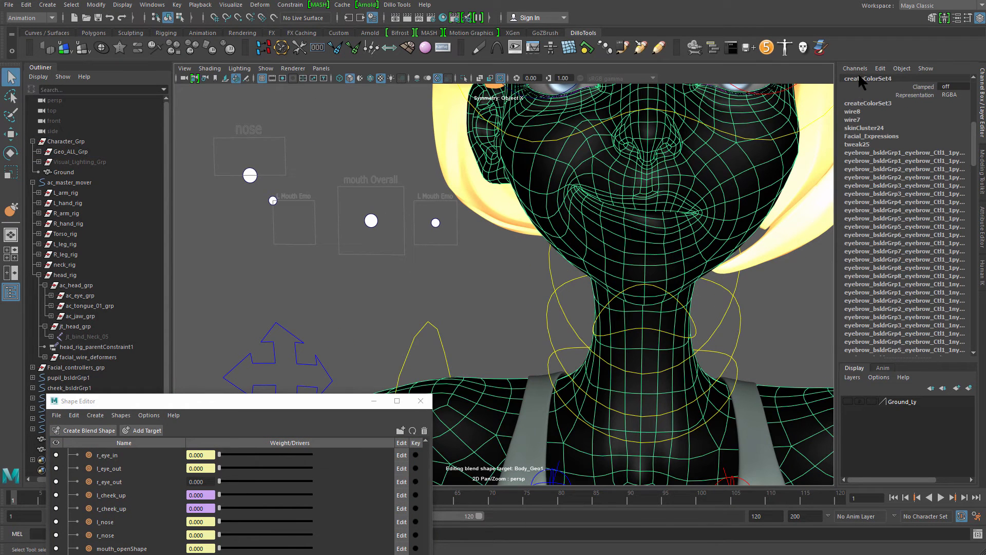
{"action": "left_click", "coordinate": [882, 71]}
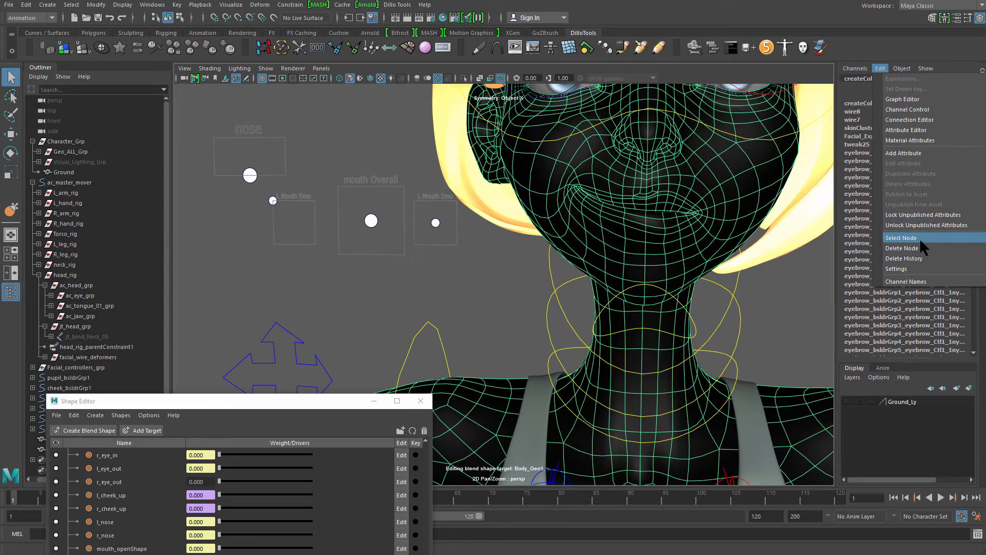
{"action": "left_click", "coordinate": [920, 240]}
{"action": "left_click", "coordinate": [881, 79]}
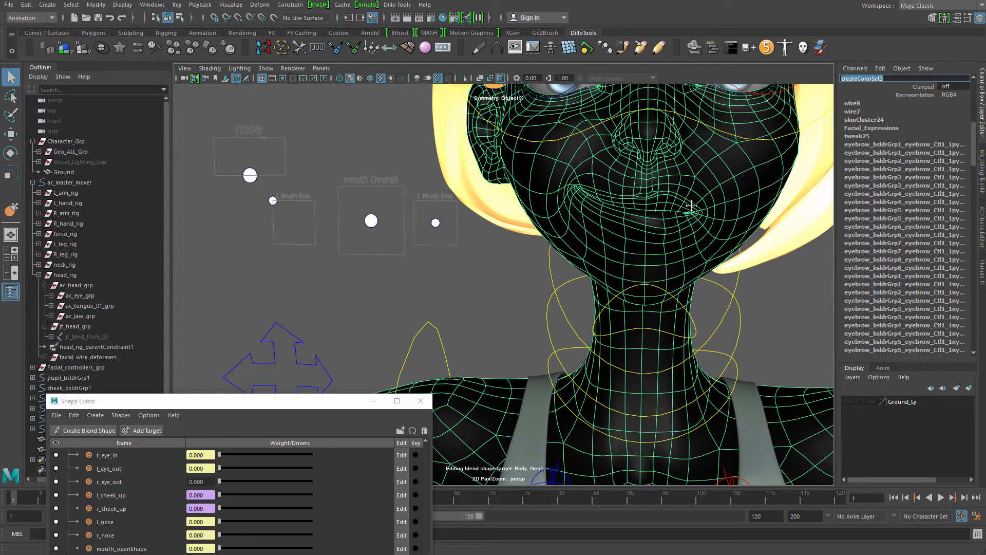
{"action": "middle_click_drag", "start_coordinate": [686, 197], "coordinate": [711, 272], "text": "alt"}
{"action": "key", "text": "Delete"}
Move the right mouth emotion slider around its widened smile extreme to test how the corrective blends in
{"action": "scroll", "coordinate": [596, 277], "scroll_direction": "up", "scroll_amount": 3}
{"action": "middle_click_drag", "start_coordinate": [470, 307], "coordinate": [494, 282], "text": "alt"}
{"action": "middle_click_drag", "start_coordinate": [285, 259], "coordinate": [338, 247], "text": "alt"}
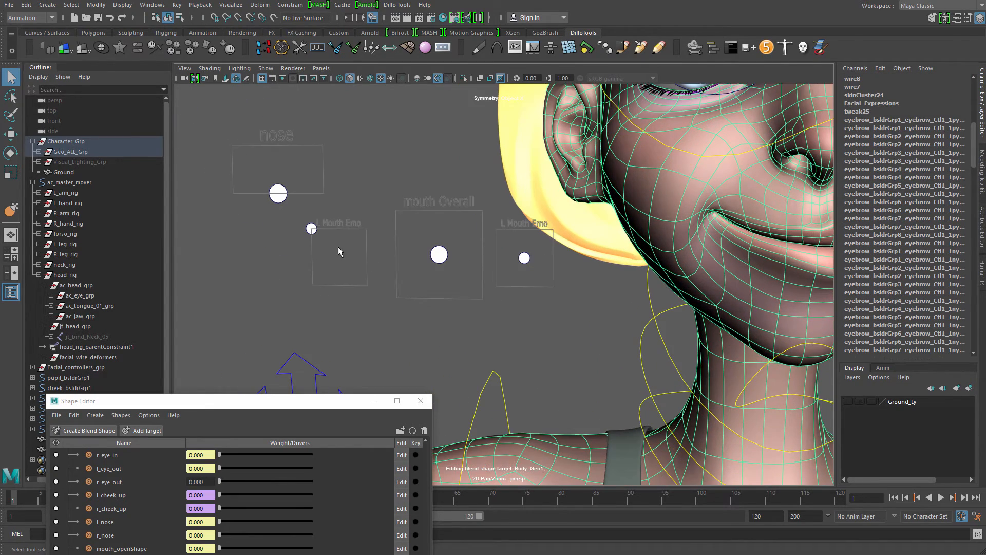
{"action": "scroll", "coordinate": [374, 248], "scroll_direction": "down", "scroll_amount": 3}
{"action": "left_click", "coordinate": [364, 246]}
{"action": "key", "text": "w"}
{"action": "left_click_drag", "start_coordinate": [364, 245], "coordinate": [233, 187]}
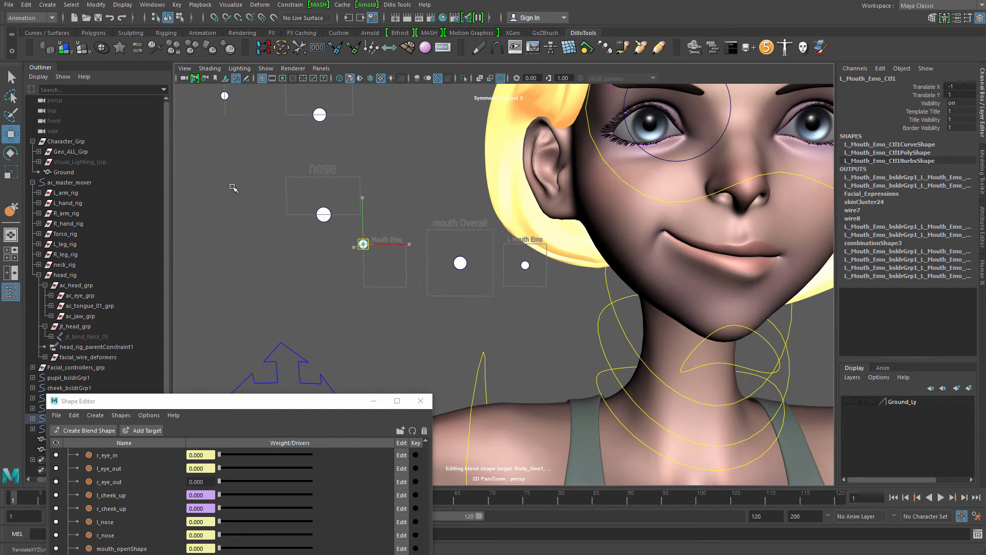
{"action": "left_click_drag", "start_coordinate": [377, 249], "coordinate": [266, 160]}
{"action": "right_click_drag", "start_coordinate": [414, 211], "coordinate": [356, 153], "text": "alt"}
{"action": "left_click_drag", "start_coordinate": [357, 153], "coordinate": [331, 156], "text": "alt"}
{"action": "right_click_drag", "start_coordinate": [331, 157], "coordinate": [443, 247], "text": "alt"}
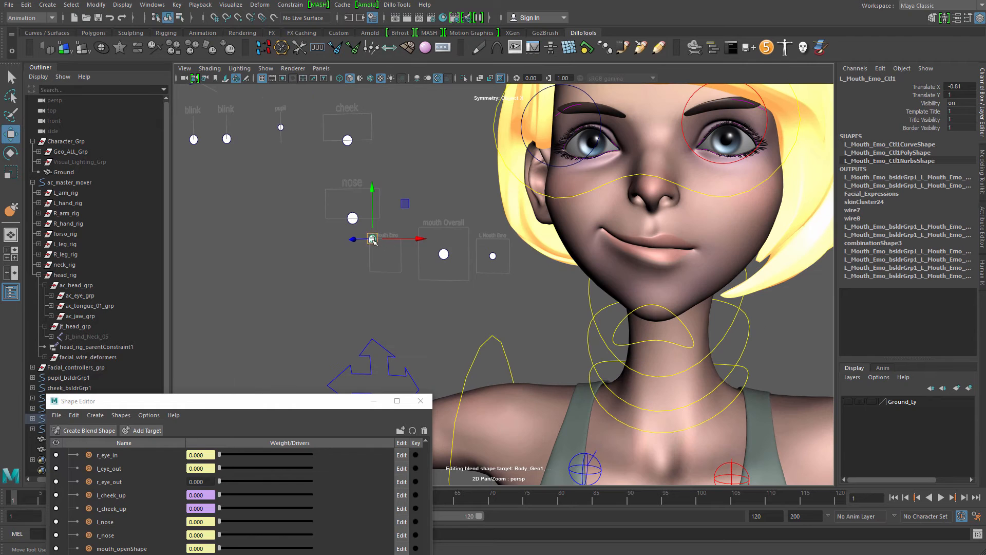
{"action": "left_click_drag", "start_coordinate": [373, 240], "coordinate": [370, 239]}
Bring the Shape Editor back into view and duplicate the right_widen_smile_corrective target
{"action": "right_click_drag", "start_coordinate": [424, 272], "coordinate": [440, 306], "text": "alt"}
{"action": "left_click_drag", "start_coordinate": [332, 398], "coordinate": [405, 345]}
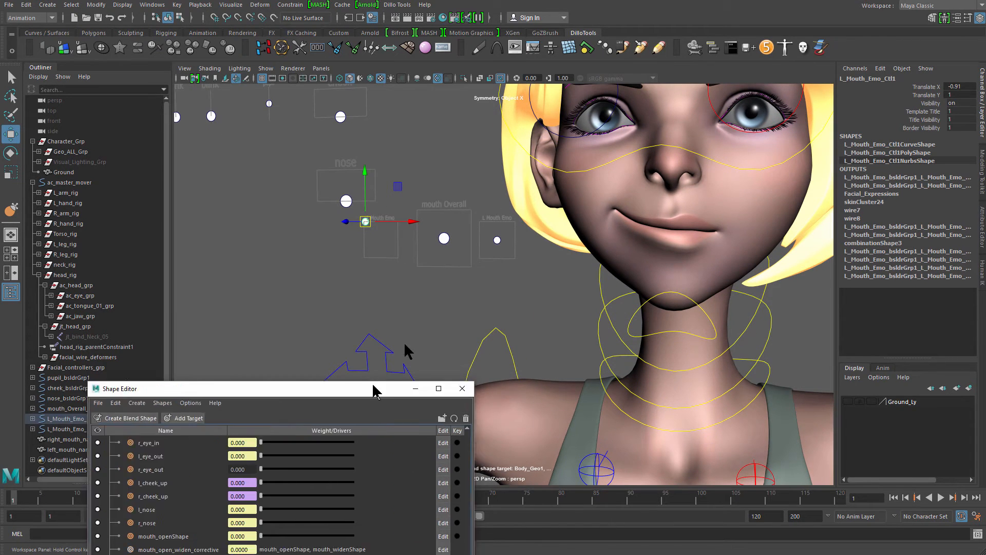
{"action": "left_click_drag", "start_coordinate": [374, 390], "coordinate": [487, 134]}
{"action": "right_click", "coordinate": [315, 483]}
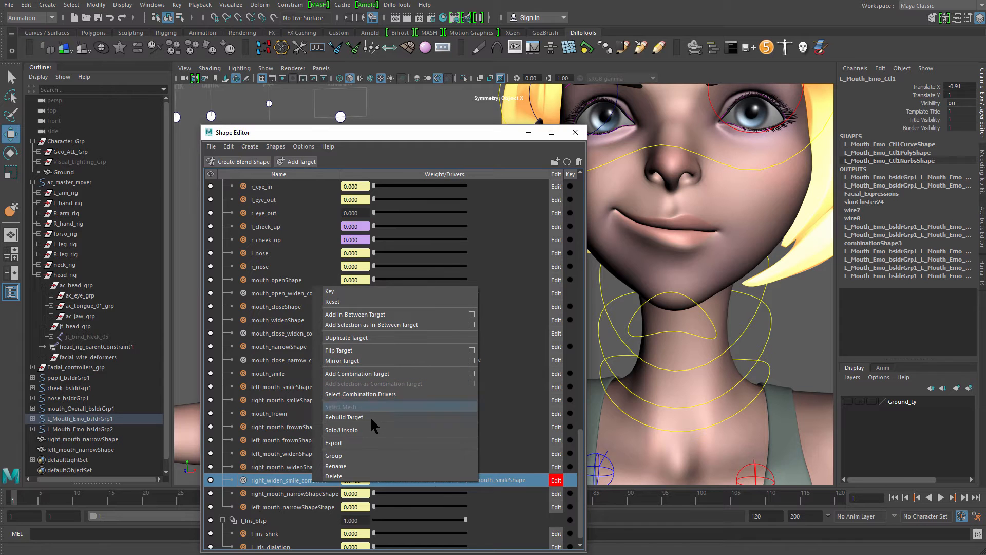
{"action": "left_click", "coordinate": [356, 338]}
{"action": "left_click", "coordinate": [308, 521]}
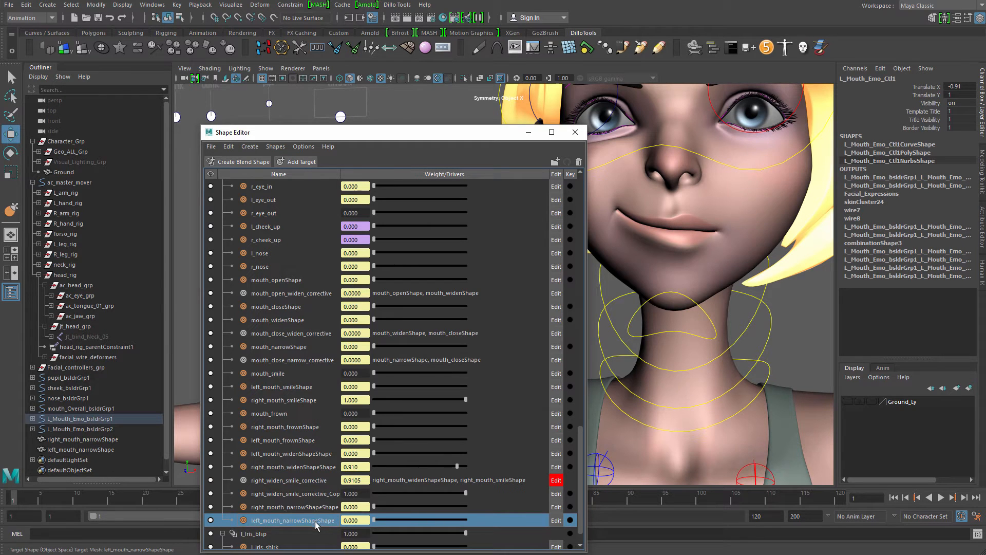
{"action": "right_click", "coordinate": [320, 521]}
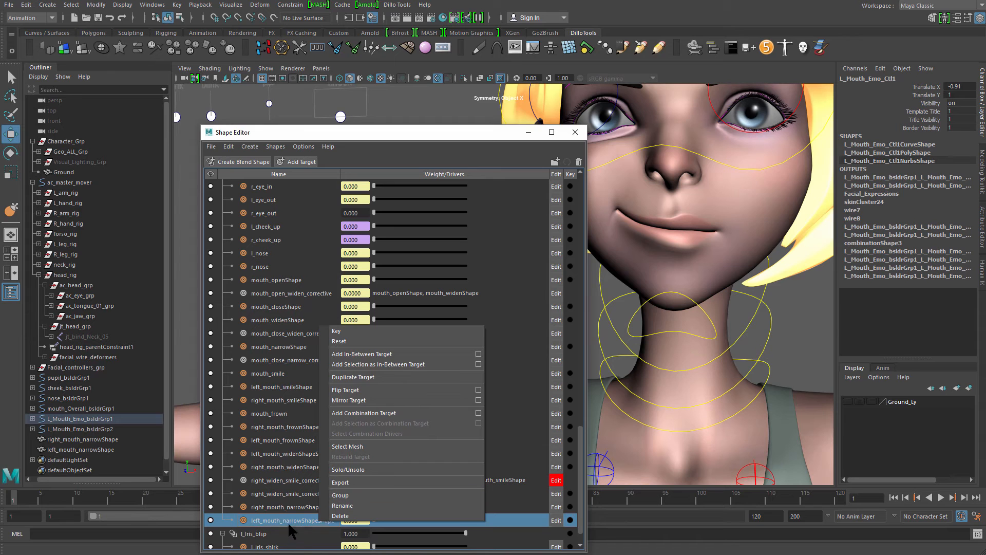
{"action": "left_click", "coordinate": [313, 522]}
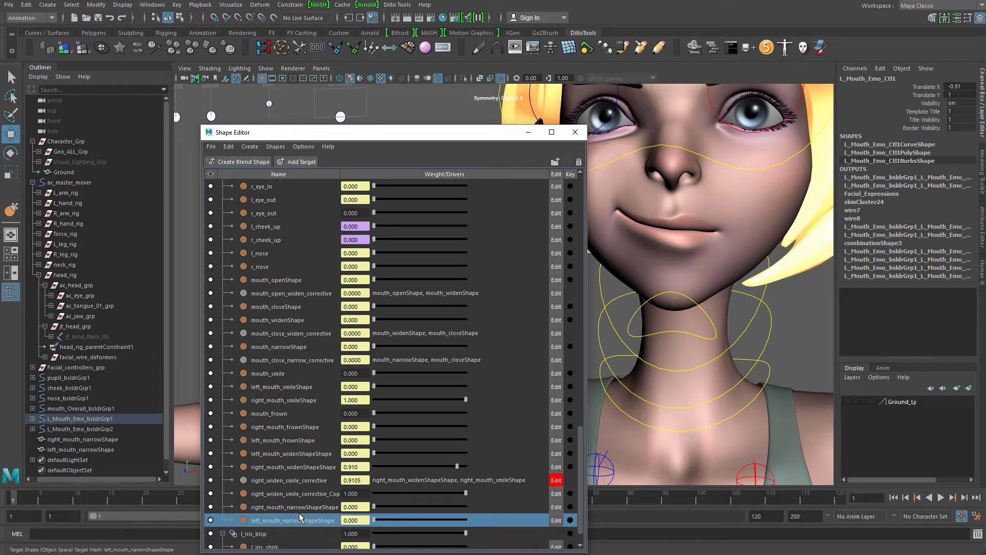
Reset the right mouth emotion slider by setting its Translate X and Translate Y to 0
{"action": "middle_click_drag", "start_coordinate": [722, 269], "coordinate": [828, 247], "text": "alt"}
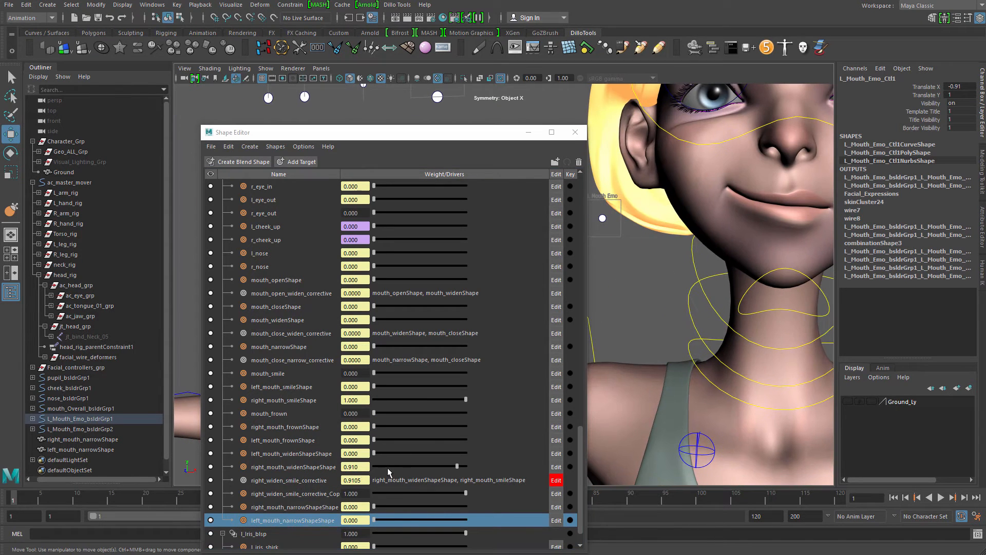
{"action": "middle_click_drag", "start_coordinate": [680, 281], "coordinate": [756, 230], "text": "alt"}
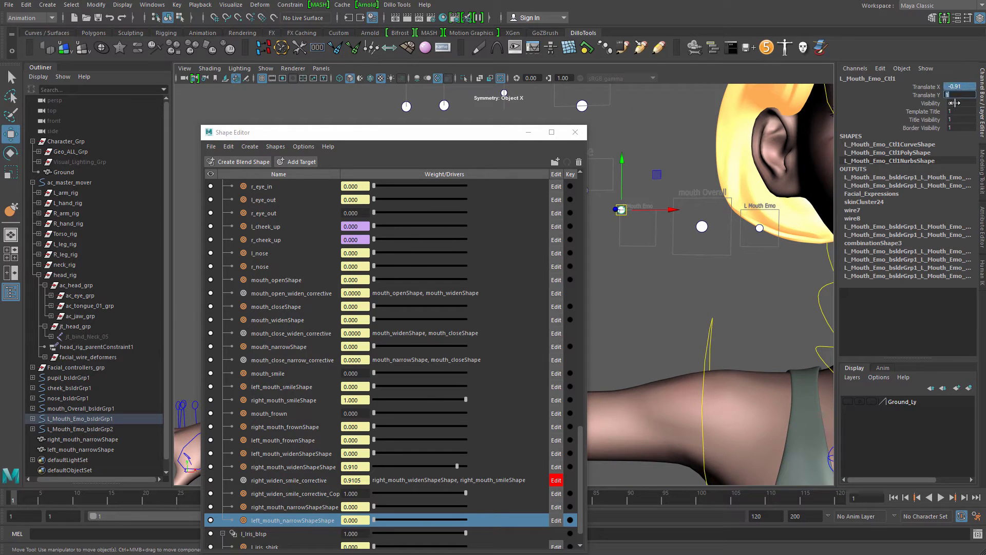
{"action": "type", "text": "0"}
{"action": "key", "text": "Return"}
Move the left mouth emotion slider to its widened smile corner, with Translate X and Translate Y at 1
{"action": "left_click_drag", "start_coordinate": [743, 279], "coordinate": [690, 262], "text": "alt"}
{"action": "left_click", "coordinate": [734, 235]}
{"action": "middle_click_drag", "start_coordinate": [735, 238], "coordinate": [692, 251], "text": "alt"}
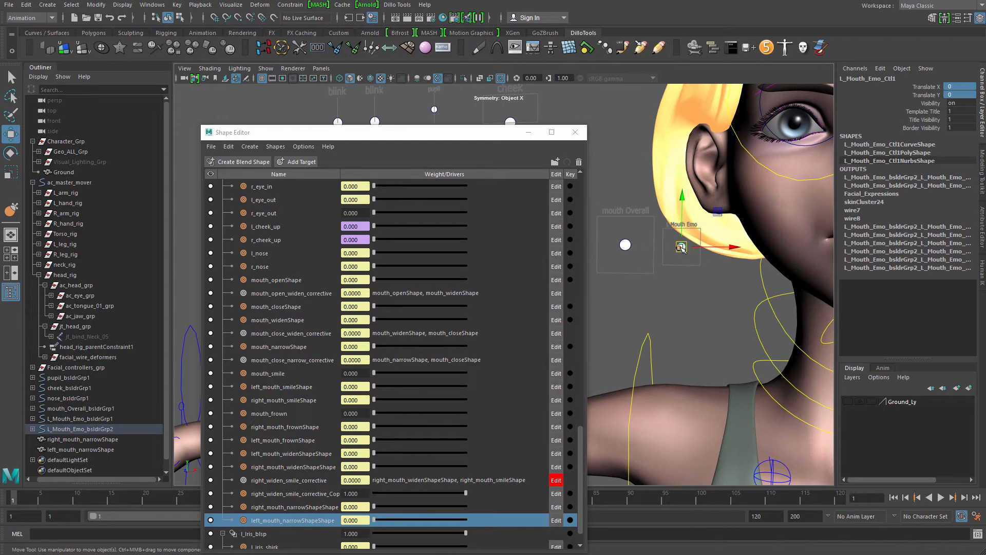
{"action": "left_click_drag", "start_coordinate": [680, 248], "coordinate": [738, 183]}
{"action": "middle_click_drag", "start_coordinate": [757, 197], "coordinate": [661, 257], "text": "alt"}
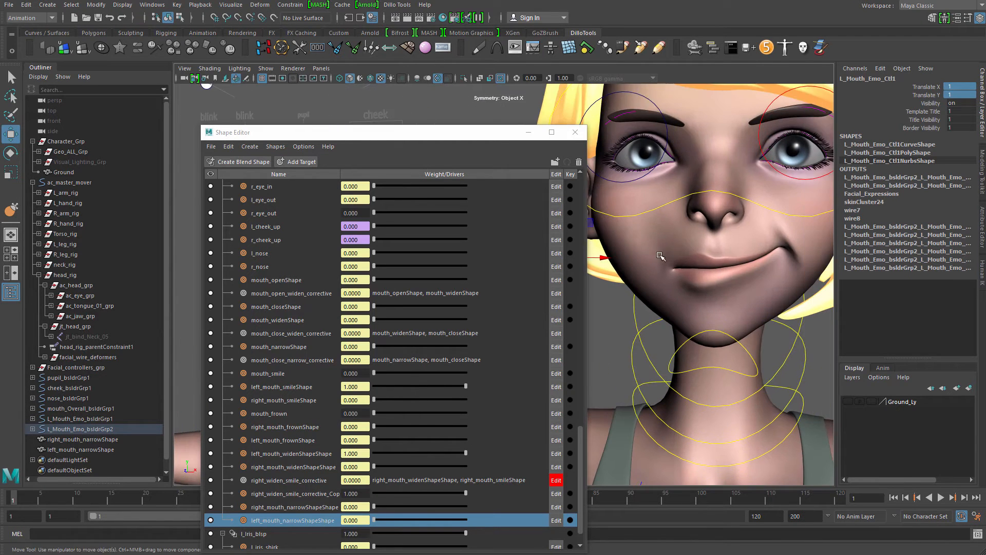
{"action": "left_click_drag", "start_coordinate": [661, 257], "coordinate": [612, 266], "text": "alt"}
Save the scene and select the left_mouth_smileShape and left_mouth_widenShapeShape targets together
{"action": "left_click", "coordinate": [300, 386]}
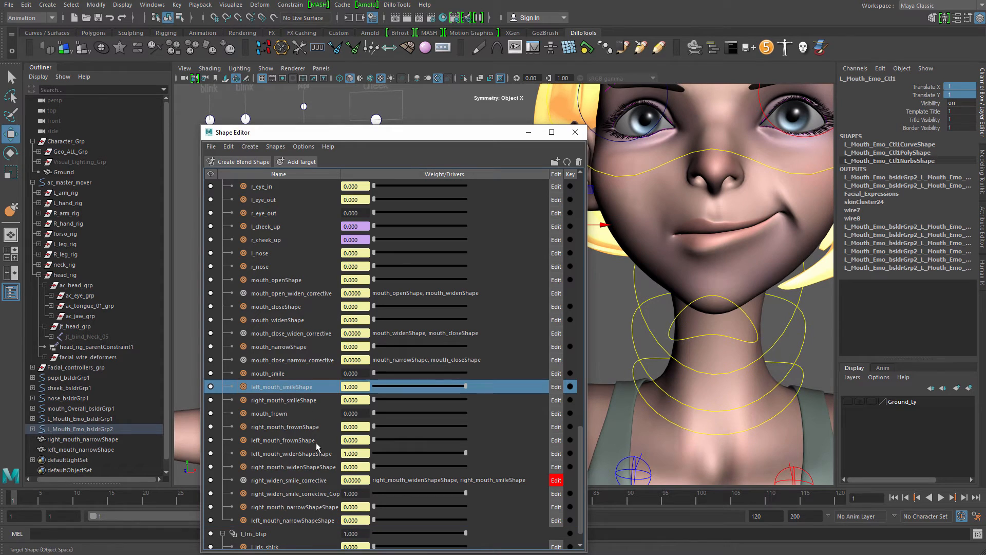
{"action": "key", "text": "q"}
{"action": "key", "text": "ctrl+s"}
{"action": "key", "text": "w"}
{"action": "left_click", "coordinate": [316, 454], "text": "ctrl"}
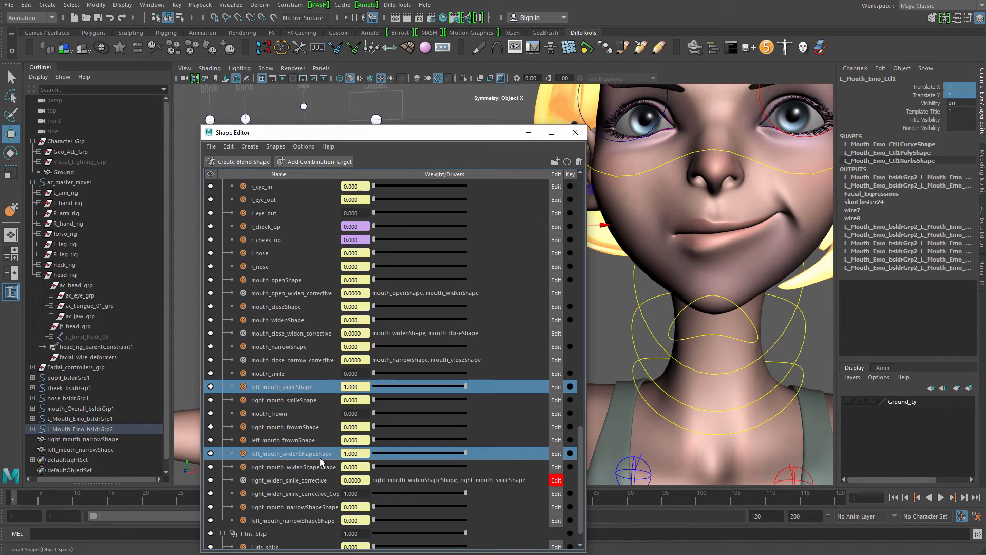
{"action": "right_click", "coordinate": [315, 496]}
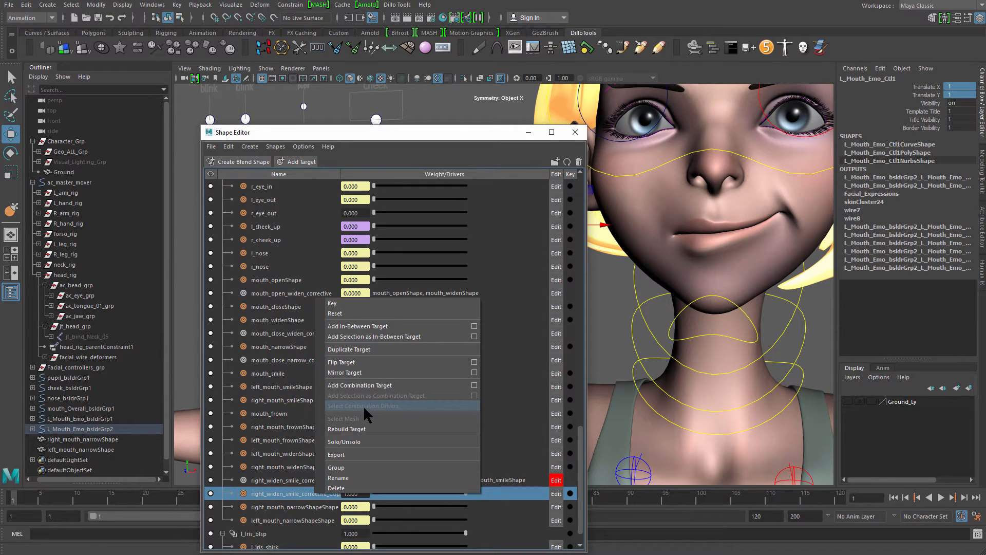
{"action": "left_click", "coordinate": [303, 431]}
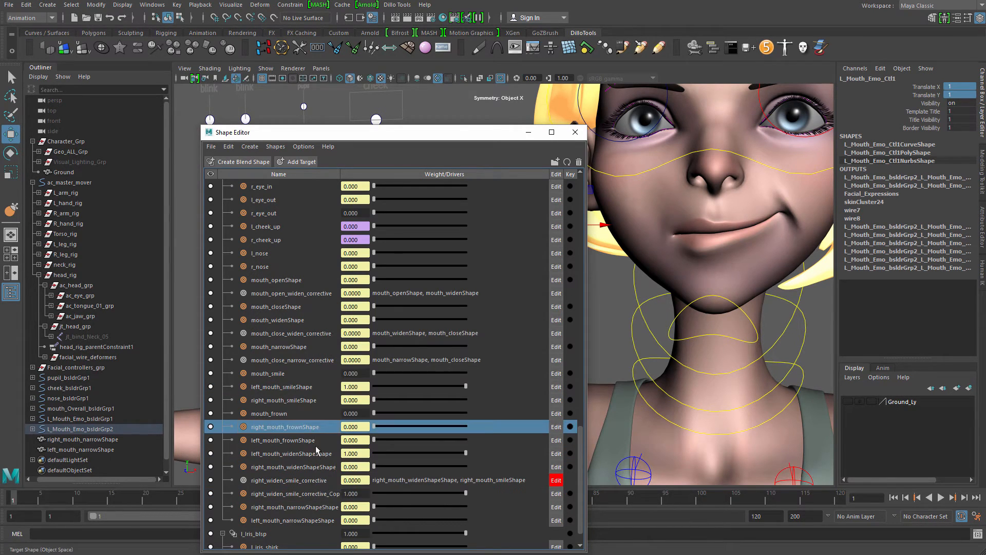
{"action": "left_click", "coordinate": [313, 387]}
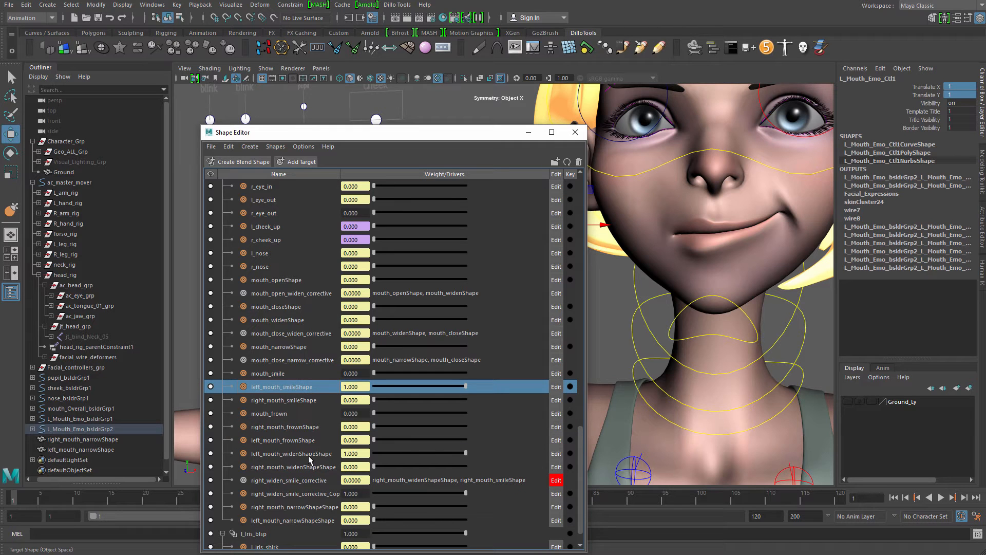
{"action": "left_click", "coordinate": [316, 494]}
{"action": "right_click", "coordinate": [314, 494]}
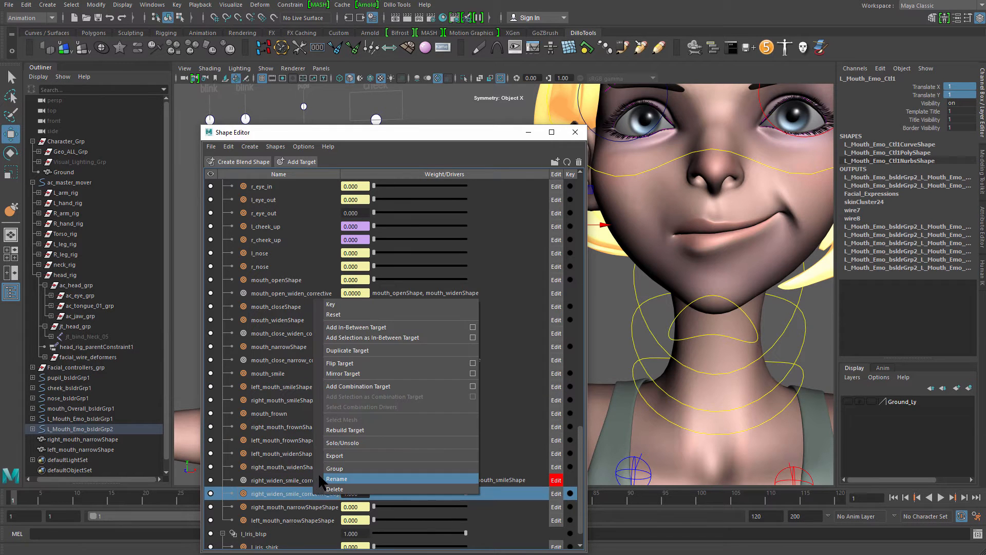
{"action": "left_click", "coordinate": [286, 490]}
Set the copied right_widen_smile_corrective target as a combination target driven by left_mouth_smileShape and left_mouth_widenShapeShape
{"action": "left_click", "coordinate": [295, 390]}
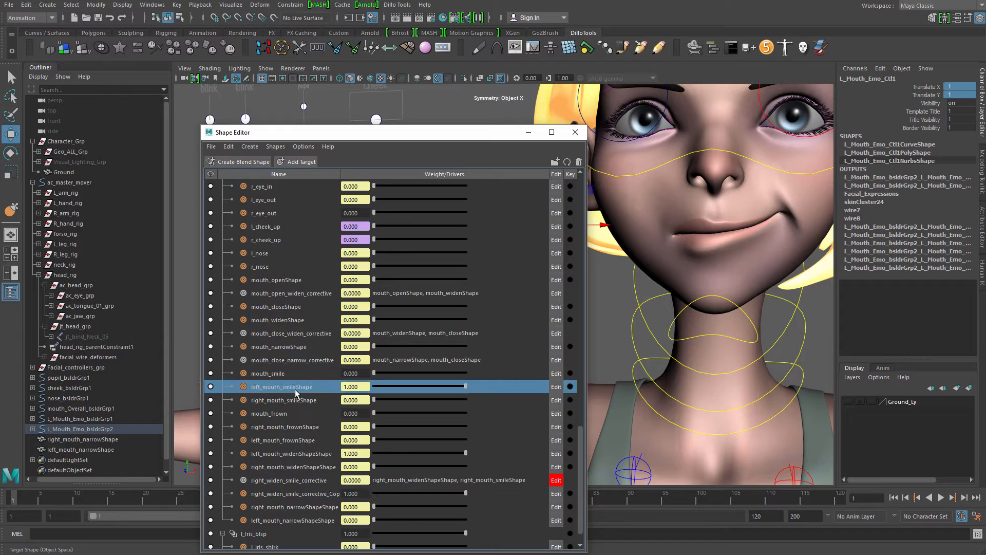
{"action": "left_click", "coordinate": [303, 454], "text": "ctrl"}
{"action": "left_click", "coordinate": [308, 495], "text": "ctrl"}
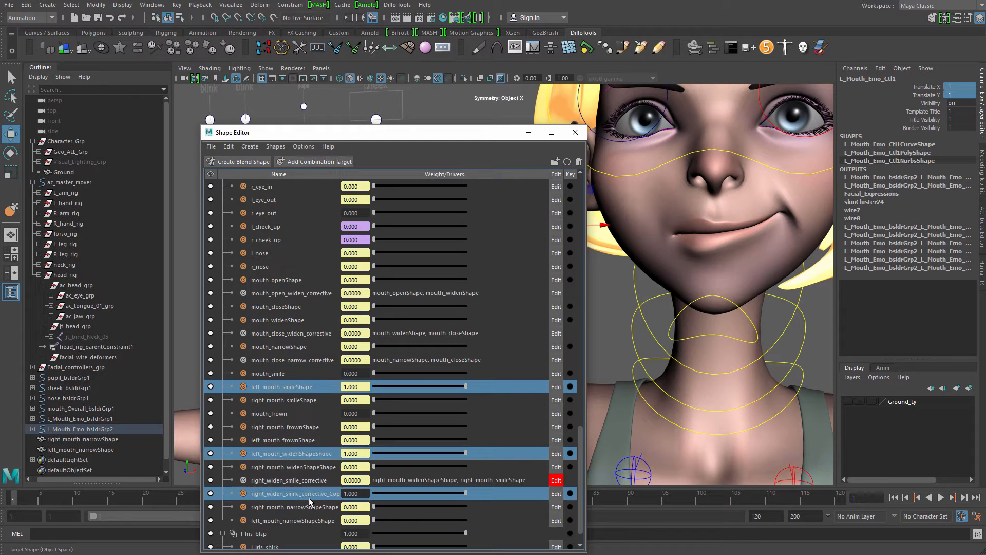
{"action": "right_click", "coordinate": [312, 494]}
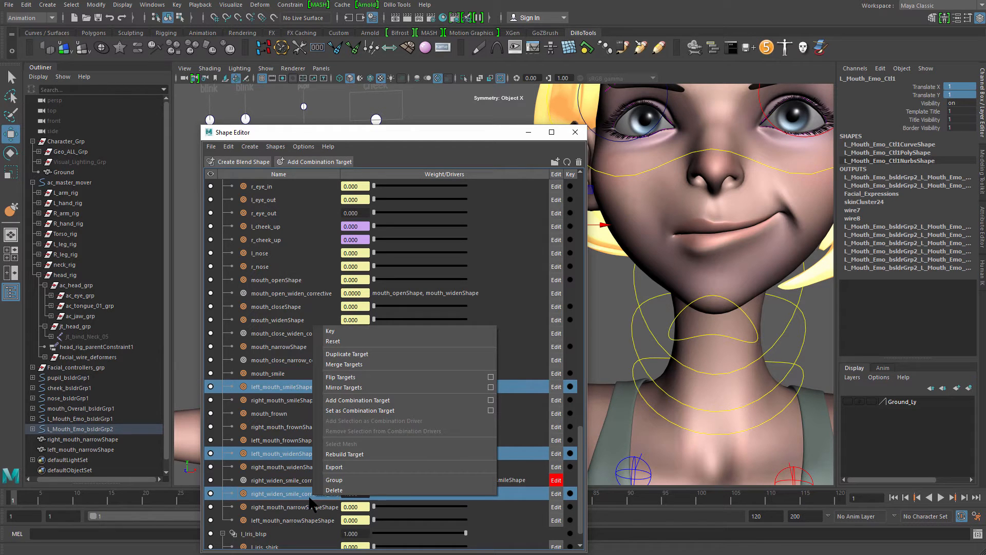
{"action": "left_click", "coordinate": [343, 409]}
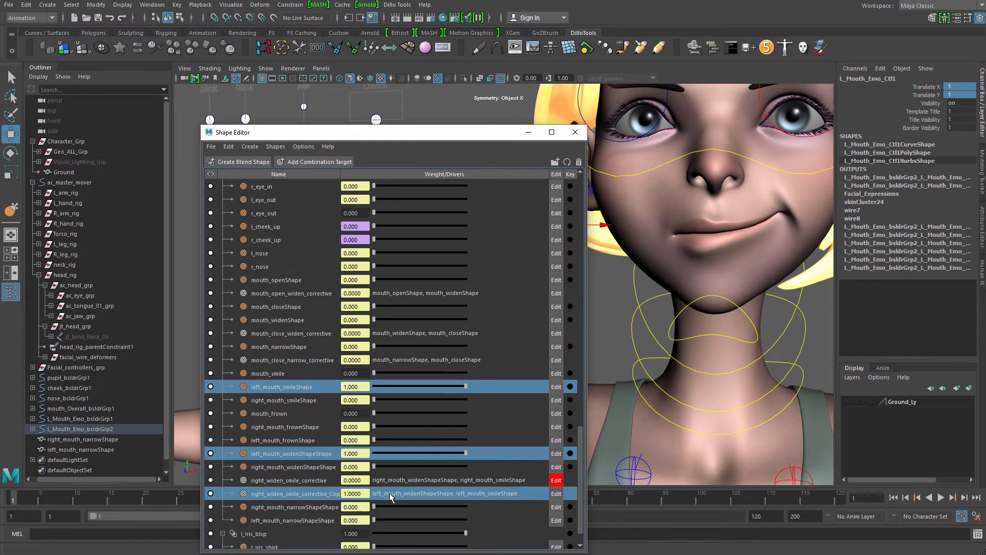
{"action": "right_click_drag", "start_coordinate": [634, 354], "coordinate": [622, 334], "text": "alt"}
{"action": "mouse_move", "coordinate": [622, 334]}
{"action": "middle_mouse_down", "text": "alt"}
{"action": "mouse_move", "coordinate": [660, 339]}
{"action": "mouse_move", "coordinate": [634, 340]}
{"action": "middle_mouse_up", "text": "alt"}
{"action": "middle_click_drag", "start_coordinate": [601, 280], "coordinate": [676, 277], "text": "alt"}
{"action": "right_click_drag", "start_coordinate": [676, 277], "coordinate": [712, 278], "text": "alt"}
{"action": "middle_click_drag", "start_coordinate": [712, 279], "coordinate": [652, 299], "text": "alt"}
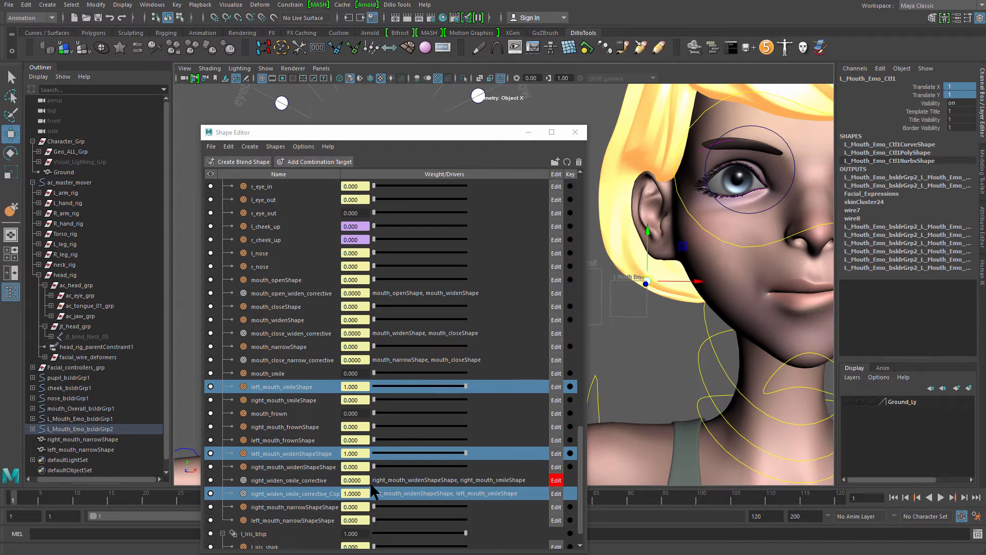
{"action": "right_click", "coordinate": [318, 494]}
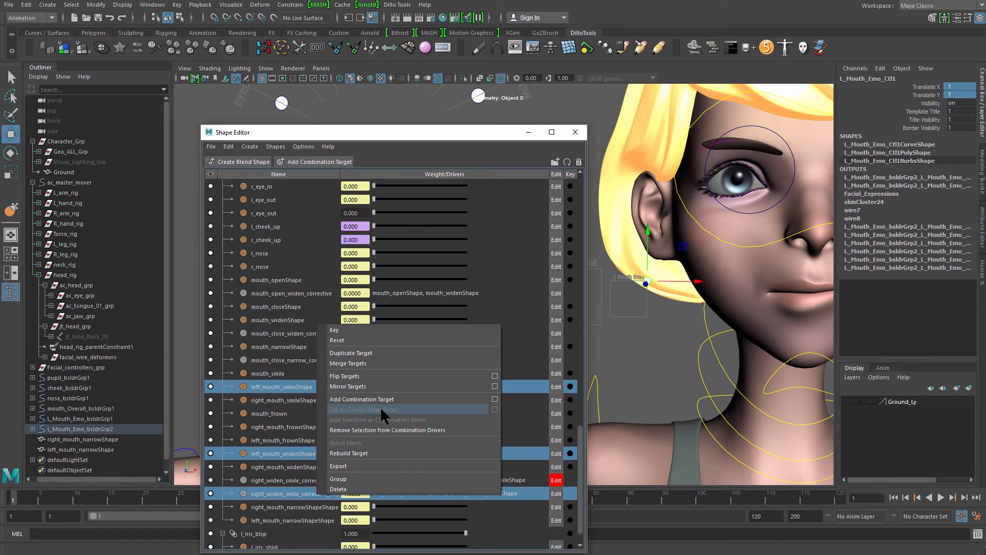
{"action": "left_click", "coordinate": [398, 410]}
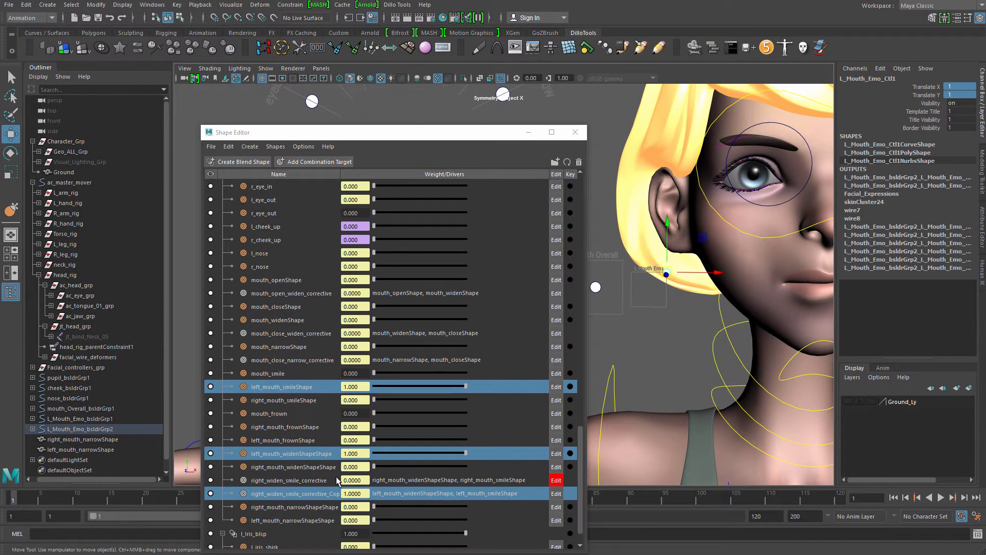
{"action": "left_click", "coordinate": [311, 454]}
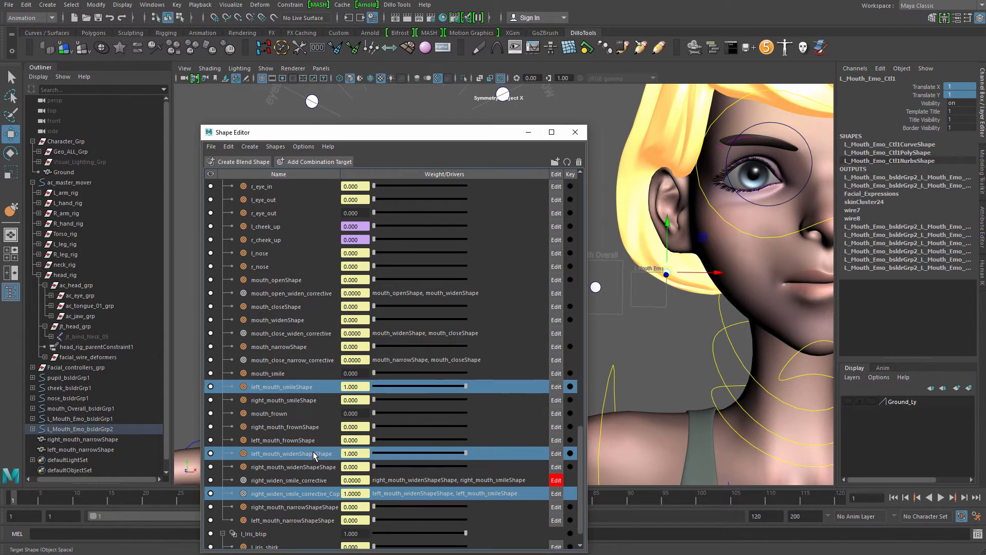
Flip the copied right widened smile corrective target so it affects the left side of the mouth
{"action": "left_click", "coordinate": [308, 388], "text": "ctrl"}
{"action": "mouse_move", "coordinate": [652, 268]}
{"action": "left_mouse_down", "text": "alt"}
{"action": "mouse_move", "coordinate": [626, 264]}
{"action": "mouse_move", "coordinate": [652, 266]}
{"action": "left_mouse_up", "text": "alt"}
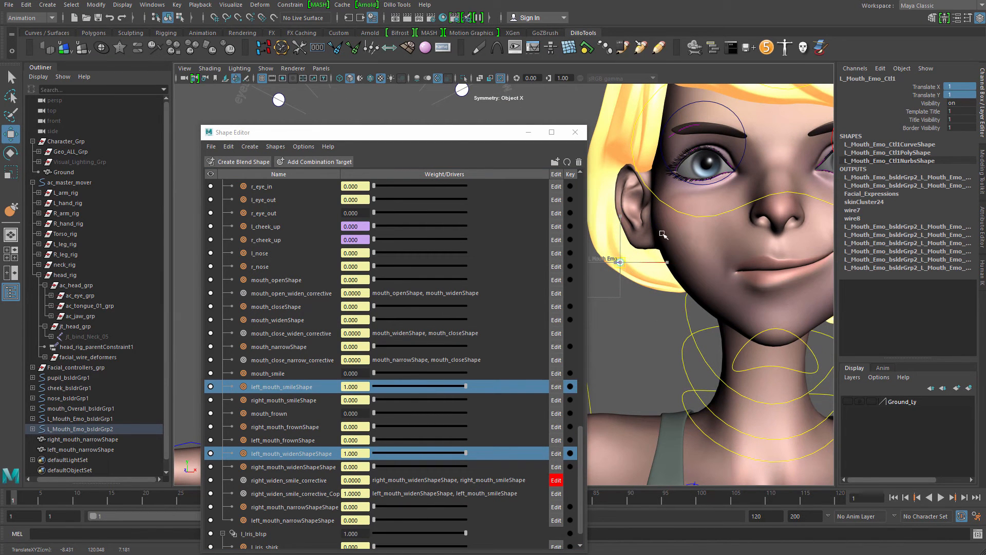
{"action": "left_click_drag", "start_coordinate": [620, 263], "coordinate": [645, 248]}
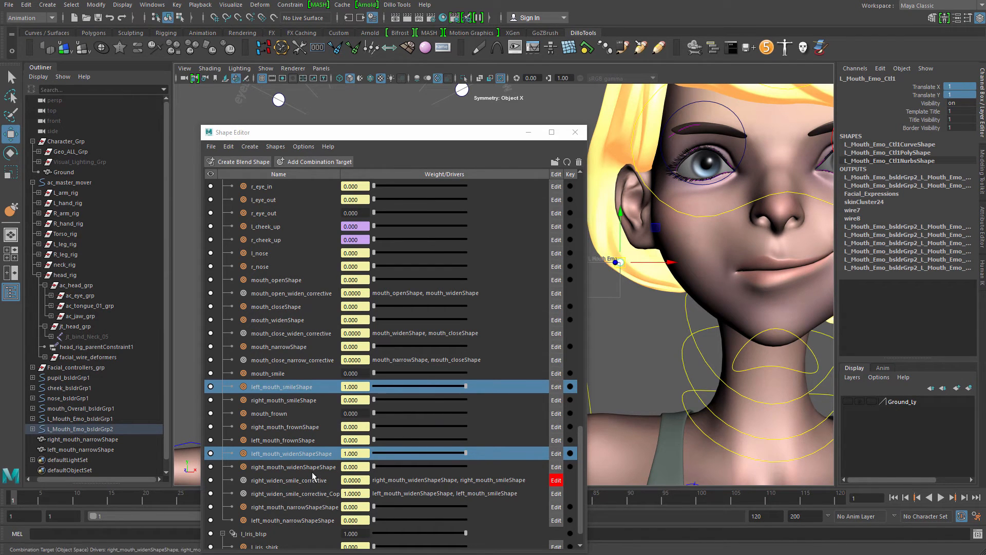
{"action": "left_click", "coordinate": [314, 497]}
{"action": "right_click", "coordinate": [313, 495]}
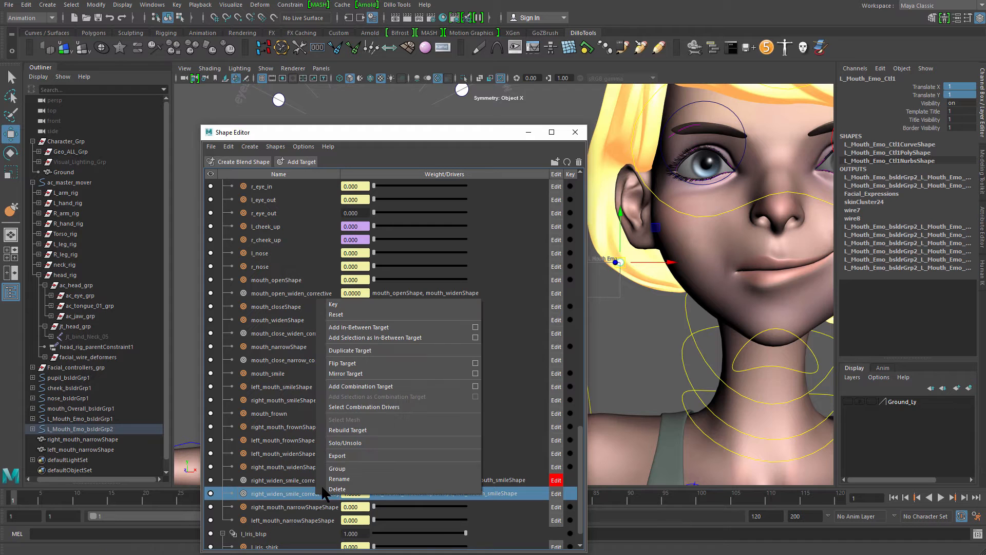
{"action": "left_click", "coordinate": [355, 363]}
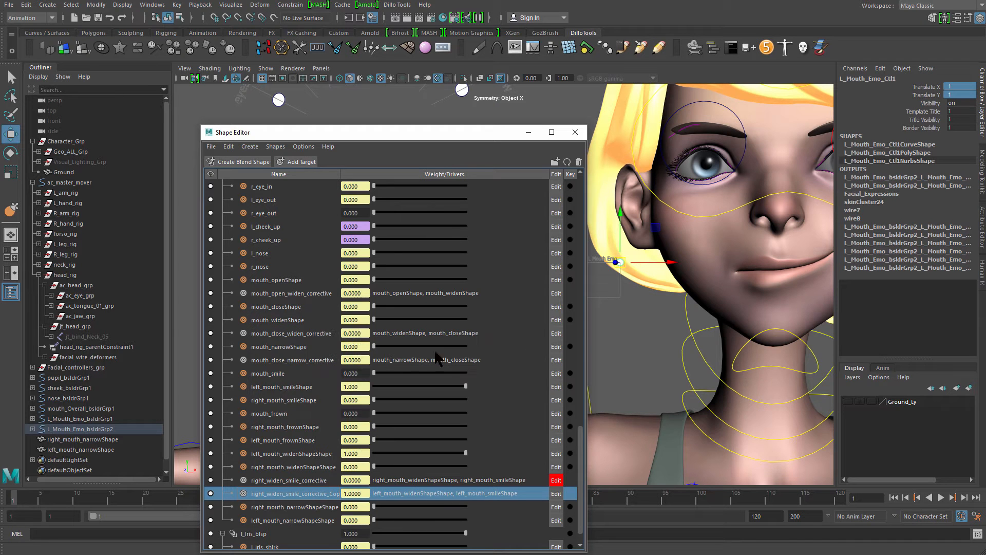
{"action": "middle_click_drag", "start_coordinate": [690, 293], "coordinate": [570, 288], "text": "alt"}
{"action": "left_click_drag", "start_coordinate": [693, 288], "coordinate": [734, 286], "text": "alt"}
{"action": "left_click_drag", "start_coordinate": [742, 245], "coordinate": [753, 245], "text": "alt"}
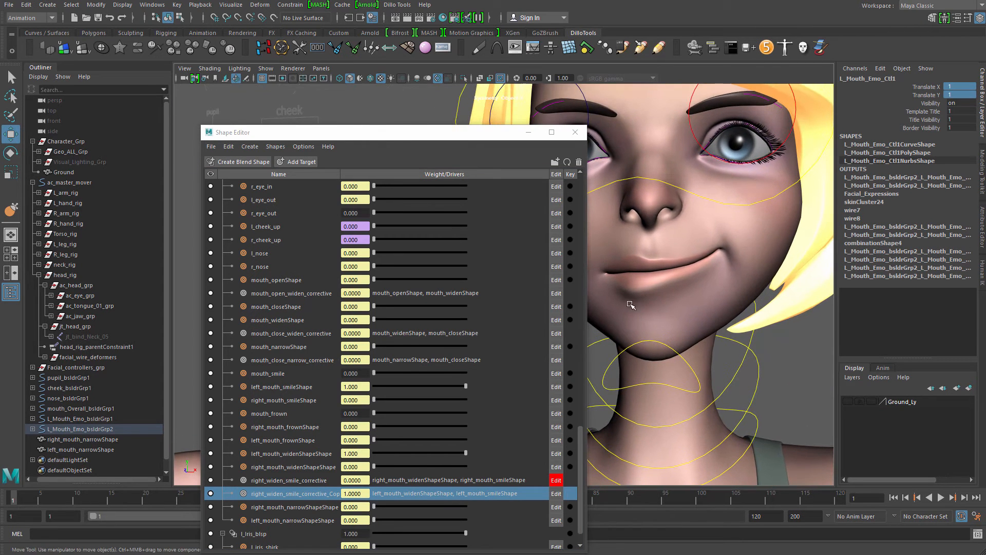
Rename the flipped corrective target as left_widen_smile_corrective
{"action": "double_click", "coordinate": [289, 494]}
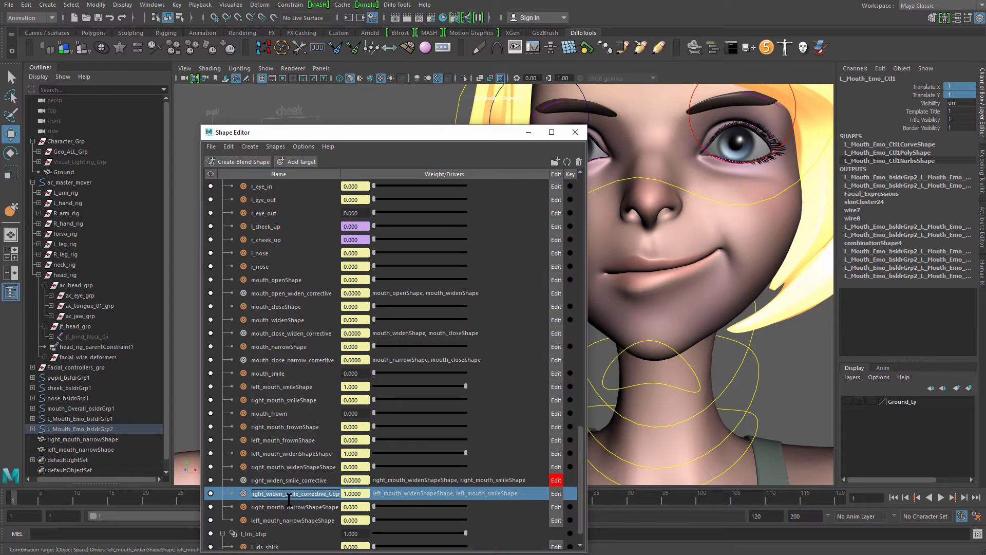
{"action": "left_click_drag", "start_coordinate": [266, 495], "coordinate": [222, 505]}
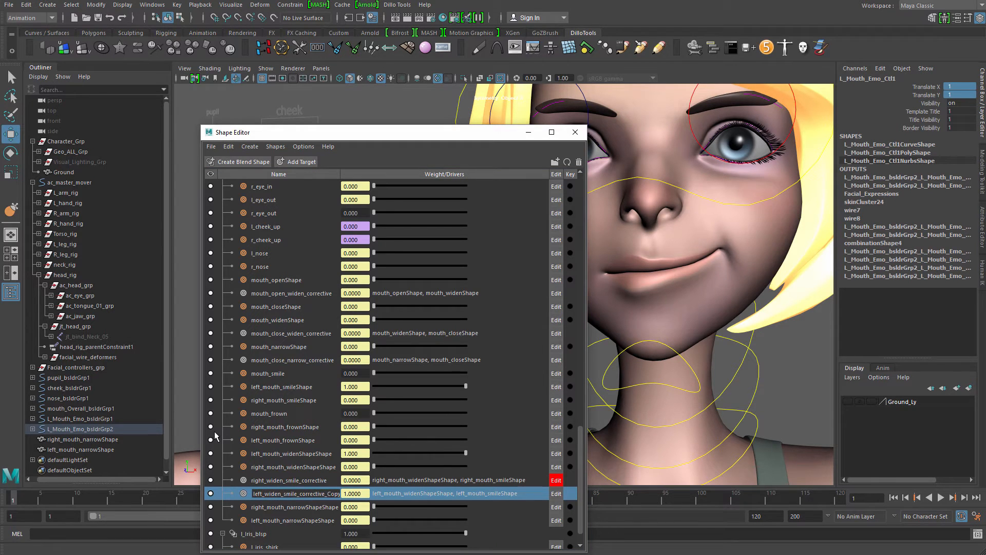
{"action": "key", "text": "Return"}
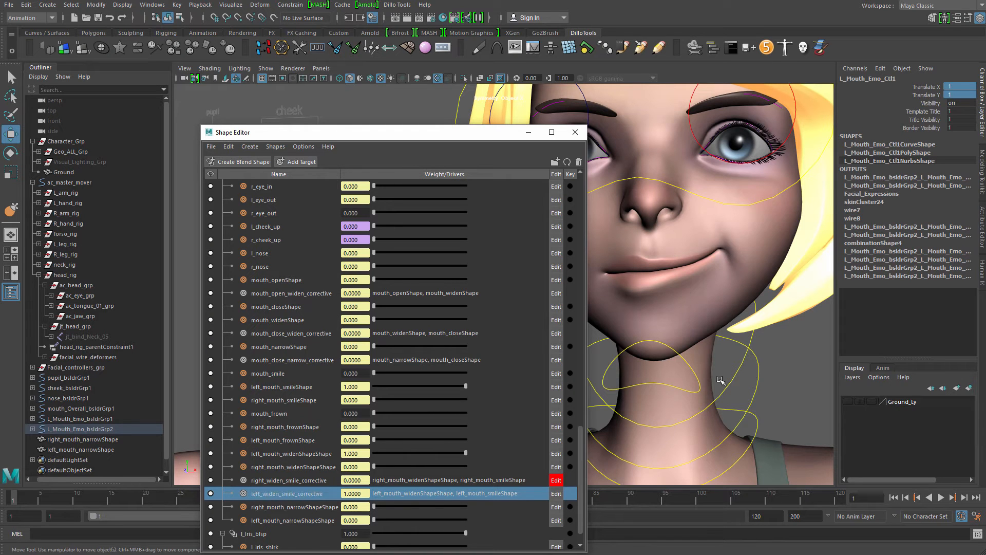
Test the smile on both sides, moving the left mouth emotion slider to about Translate X 0.52 and Translate Y 0.8
{"action": "left_click_drag", "start_coordinate": [490, 142], "coordinate": [452, 272]}
{"action": "middle_click_drag", "start_coordinate": [501, 255], "coordinate": [566, 210], "text": "alt"}
{"action": "mouse_move", "coordinate": [543, 206]}
{"action": "left_mouse_down"}
{"action": "mouse_move", "coordinate": [514, 203]}
{"action": "mouse_move", "coordinate": [539, 200]}
{"action": "left_mouse_up"}
{"action": "left_click", "coordinate": [410, 219]}
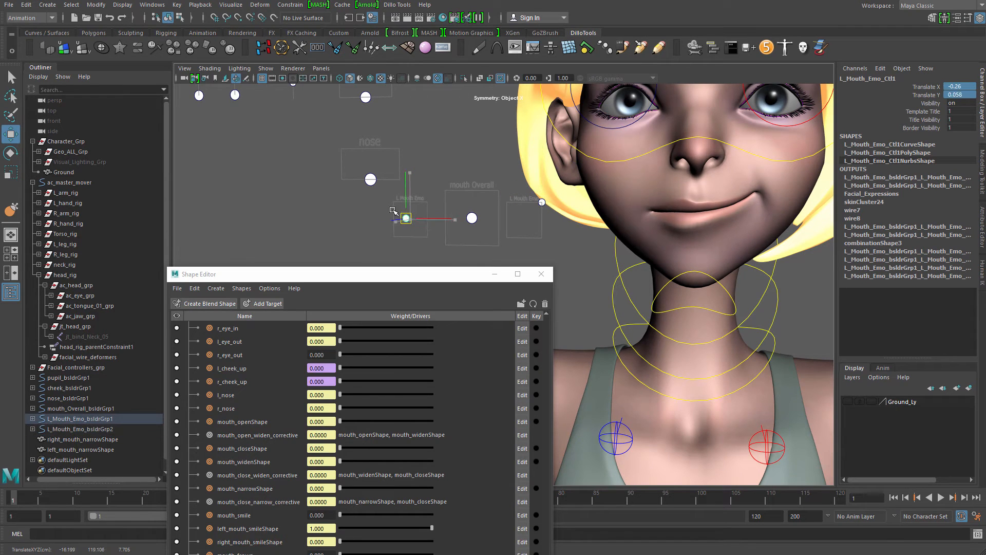
{"action": "mouse_move", "coordinate": [411, 219]}
{"action": "left_mouse_down"}
{"action": "mouse_move", "coordinate": [363, 183]}
{"action": "mouse_move", "coordinate": [406, 206]}
{"action": "left_mouse_up"}
{"action": "key", "text": "q"}
{"action": "key", "text": "w"}
{"action": "mouse_move", "coordinate": [528, 196]}
{"action": "left_mouse_down"}
{"action": "mouse_move", "coordinate": [543, 204]}
{"action": "mouse_move", "coordinate": [548, 240]}
{"action": "mouse_move", "coordinate": [528, 207]}
{"action": "left_mouse_up"}
{"action": "left_click", "coordinate": [550, 235]}
{"action": "mouse_move", "coordinate": [528, 209]}
{"action": "left_mouse_down", "text": "alt"}
{"action": "mouse_move", "coordinate": [547, 221]}
{"action": "mouse_move", "coordinate": [540, 205]}
{"action": "left_mouse_up", "text": "alt"}
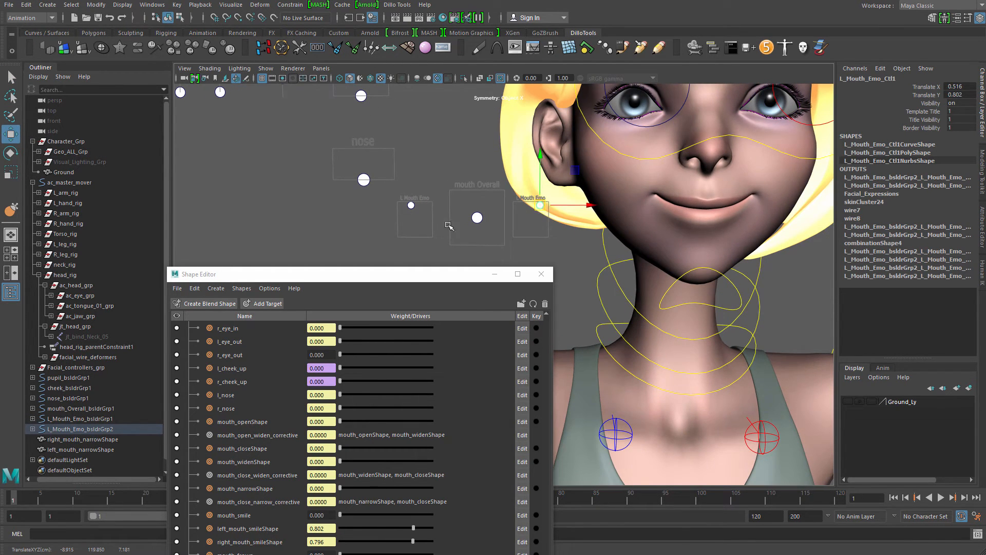
Test the mouth with the right emotion slider at a partial smile and the left one at its widened smile corner
{"action": "left_click", "coordinate": [411, 205]}
{"action": "left_click_drag", "start_coordinate": [411, 205], "coordinate": [416, 213]}
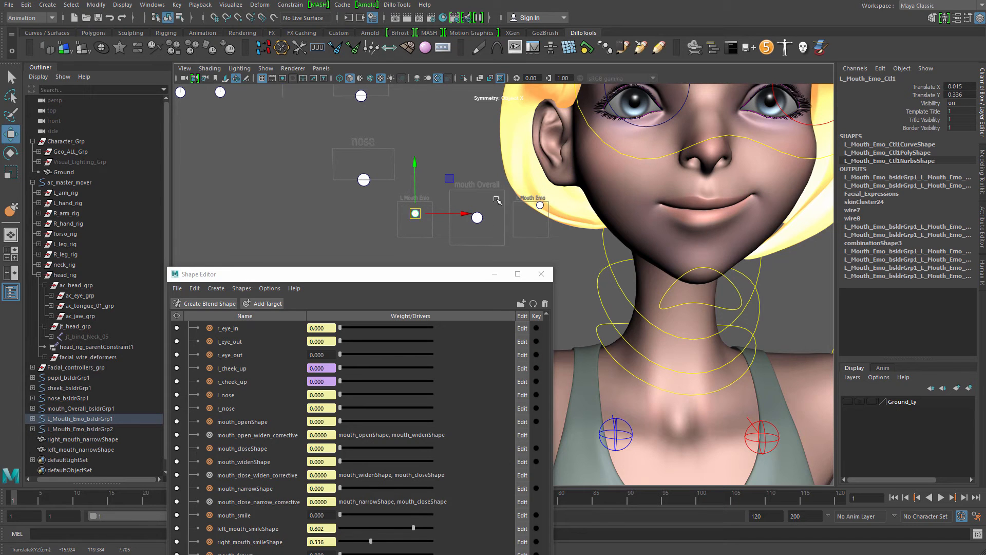
{"action": "scroll", "coordinate": [496, 199], "scroll_direction": "down", "scroll_amount": 3}
{"action": "middle_click_drag", "start_coordinate": [502, 206], "coordinate": [457, 198], "text": "alt"}
{"action": "left_click_drag", "start_coordinate": [458, 197], "coordinate": [379, 214], "text": "alt"}
{"action": "left_click_drag", "start_coordinate": [451, 222], "coordinate": [439, 201], "text": "alt"}
{"action": "key", "text": "q"}
{"action": "left_click", "coordinate": [431, 206]}
{"action": "key", "text": "w"}
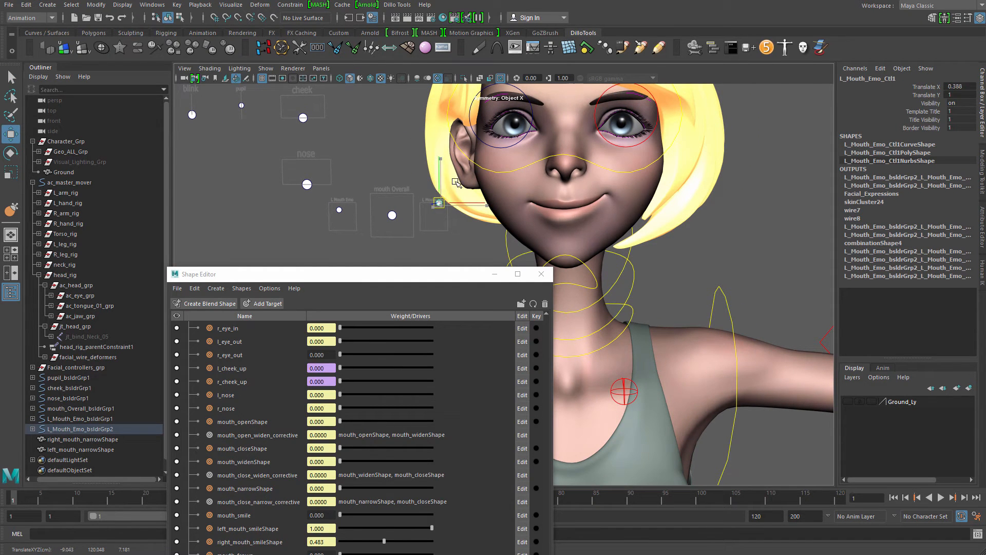
Move the right mouth emotion slider to its narrowed smile corner, with Translate X and Translate Y at 1
{"action": "left_click", "coordinate": [341, 210]}
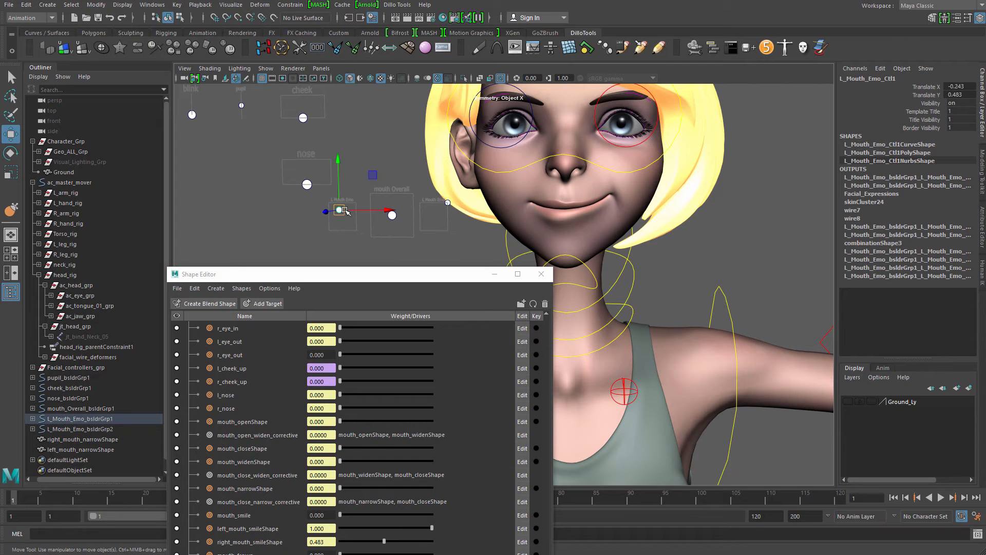
{"action": "left_click_drag", "start_coordinate": [344, 210], "coordinate": [452, 209]}
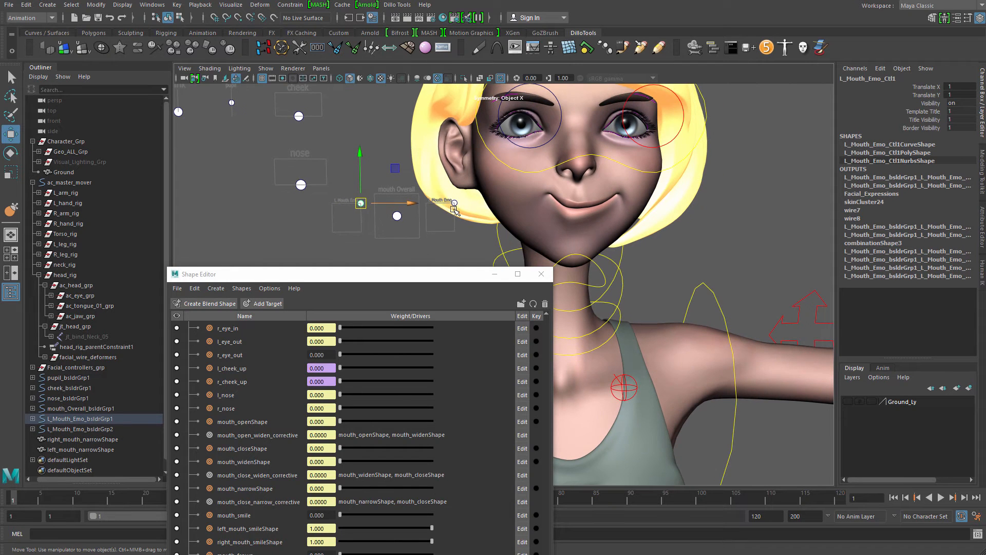
{"action": "scroll", "coordinate": [411, 221], "scroll_direction": "up", "scroll_amount": 3}
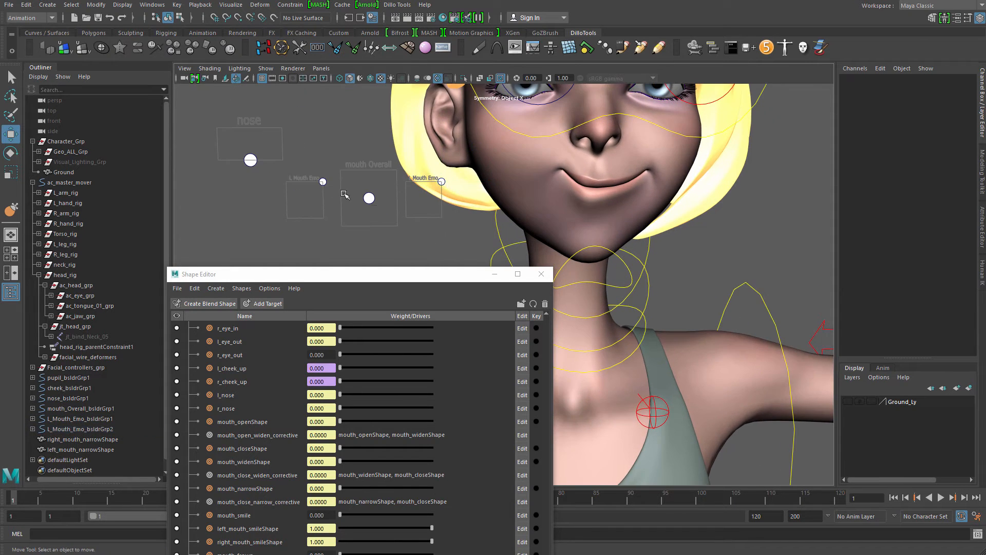
{"action": "scroll", "coordinate": [359, 199], "scroll_direction": "up", "scroll_amount": 5}
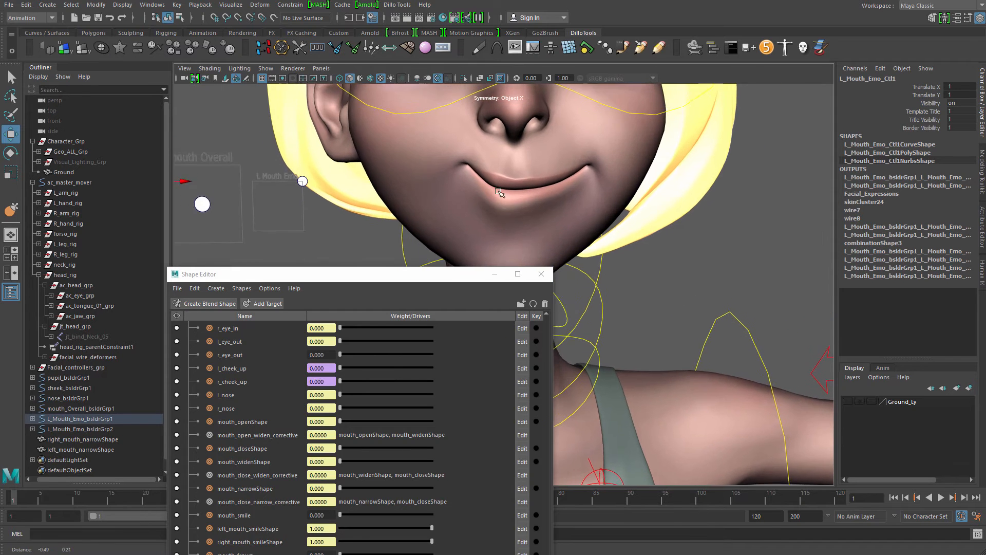
Reset the left mouth emotion slider by setting its Translate X and Translate Y to 0
{"action": "left_click_drag", "start_coordinate": [439, 269], "coordinate": [553, 78]}
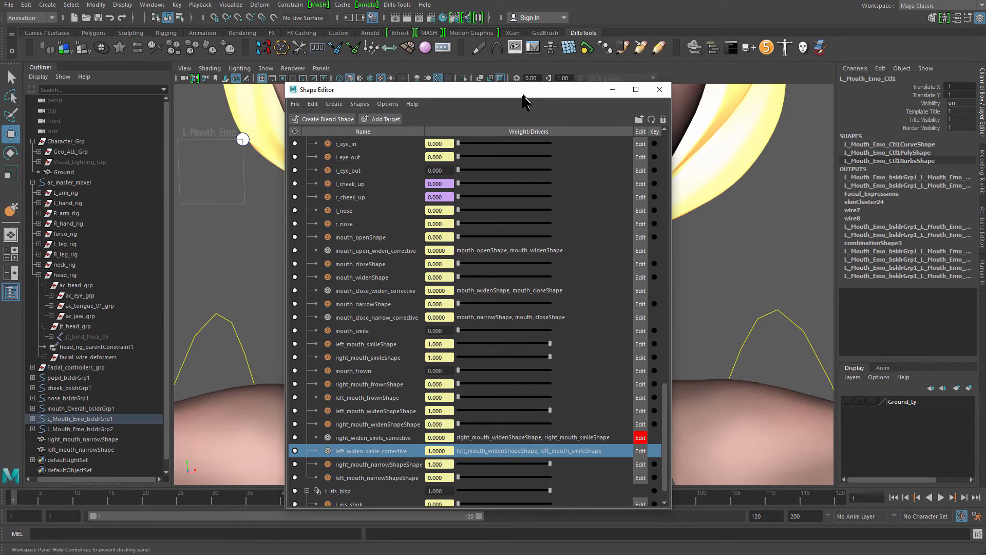
{"action": "left_click_drag", "start_coordinate": [524, 96], "coordinate": [654, 136]}
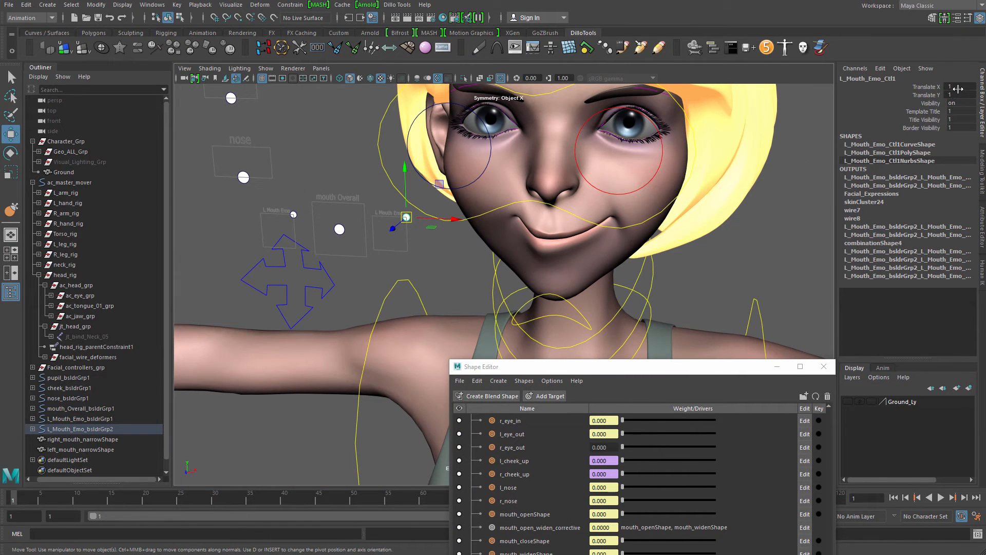
{"action": "left_click_drag", "start_coordinate": [959, 89], "coordinate": [959, 95]}
{"action": "key", "text": "Return"}
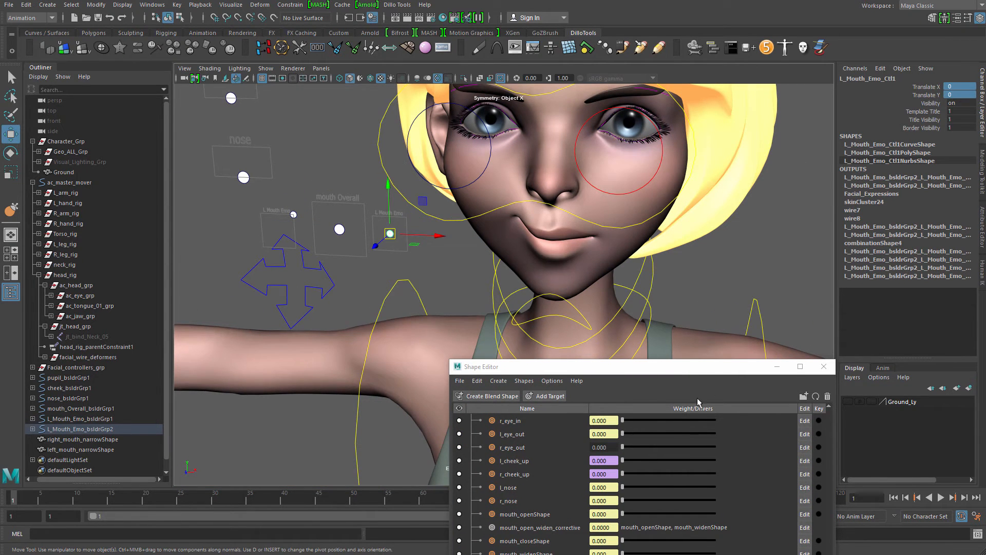
Add a combination target driven by right_mouth_smileShape and right_mouth_narrowShapeShape
{"action": "left_click_drag", "start_coordinate": [664, 369], "coordinate": [694, 129]}
{"action": "left_click_drag", "start_coordinate": [303, 220], "coordinate": [330, 285], "text": "alt"}
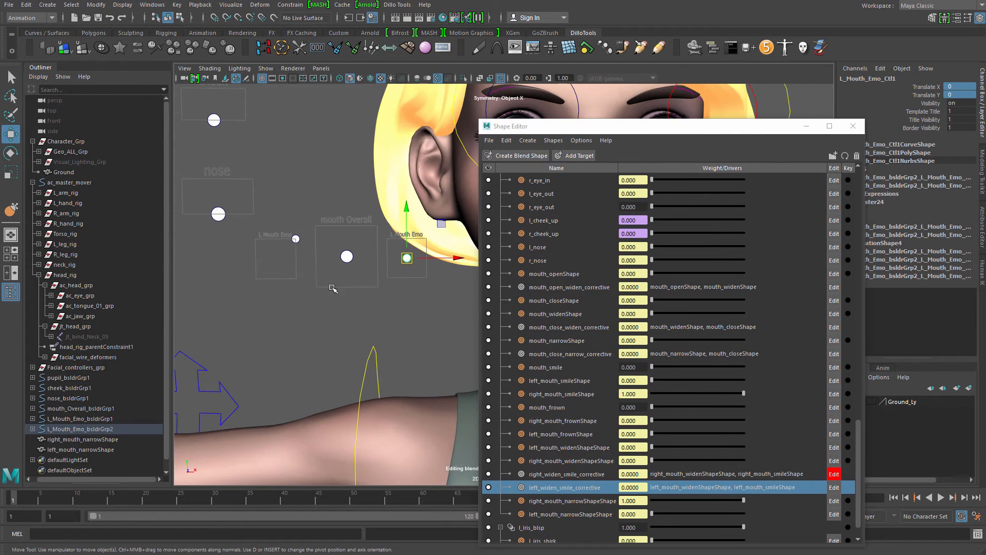
{"action": "left_click_drag", "start_coordinate": [305, 252], "coordinate": [306, 251]}
{"action": "left_click_drag", "start_coordinate": [313, 239], "coordinate": [369, 235]}
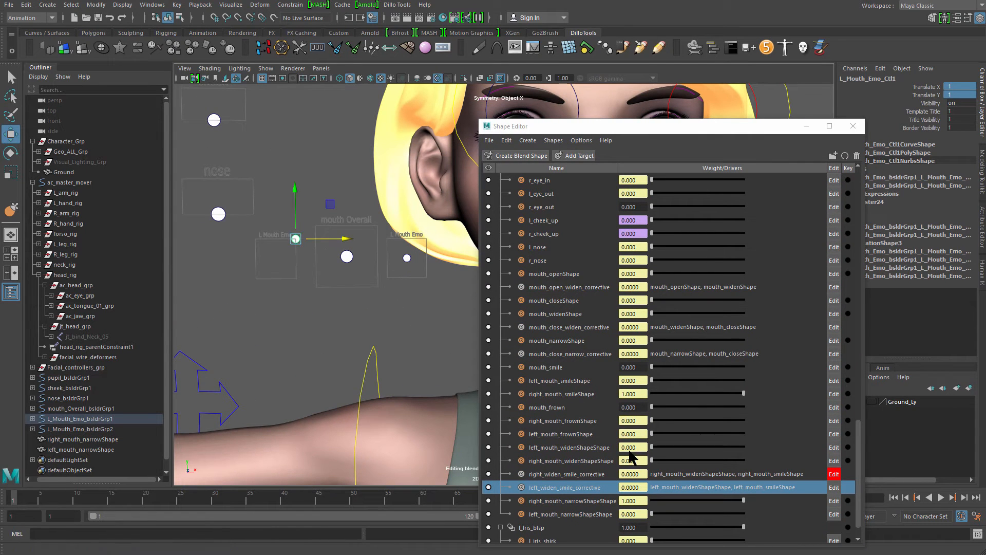
{"action": "left_click", "coordinate": [591, 396]}
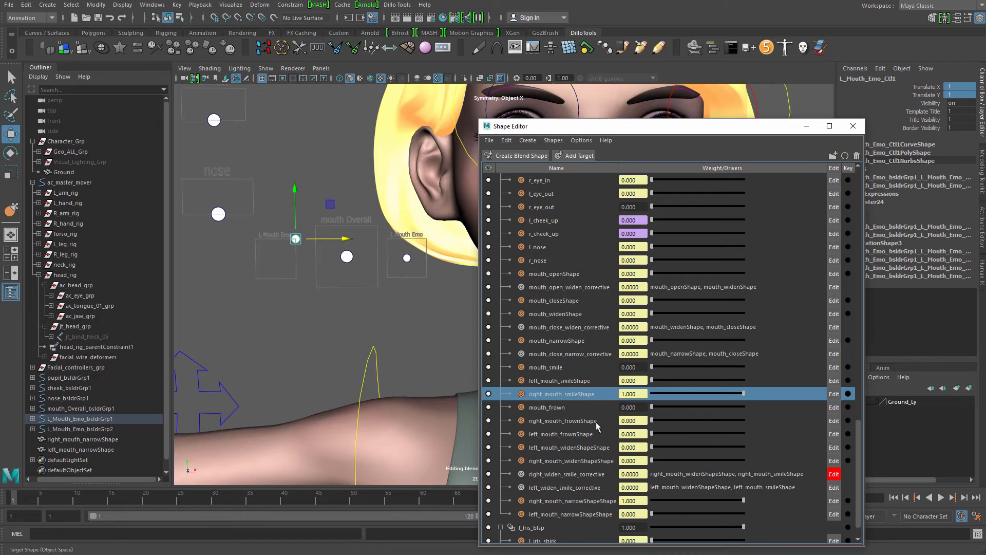
{"action": "left_click", "coordinate": [598, 502], "text": "ctrl"}
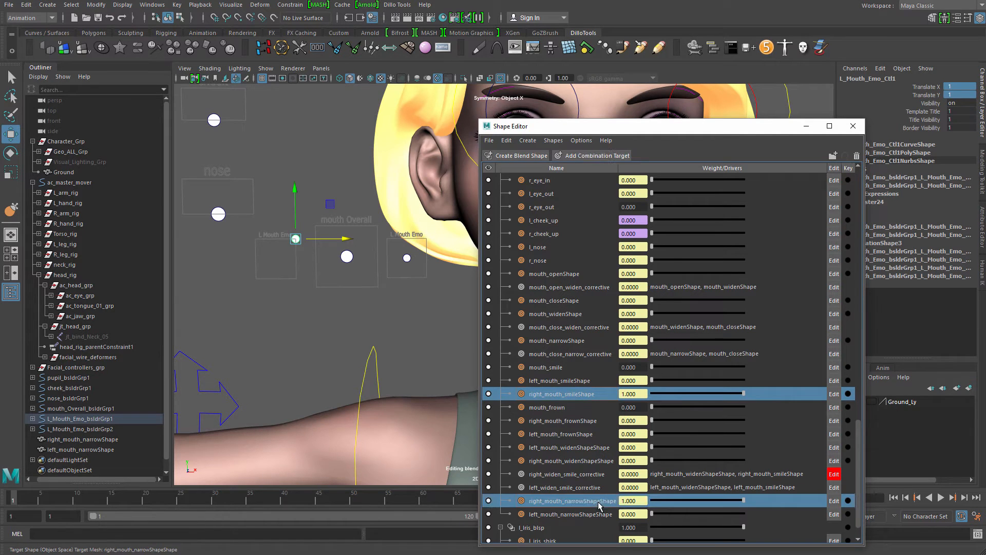
{"action": "left_click", "coordinate": [582, 158]}
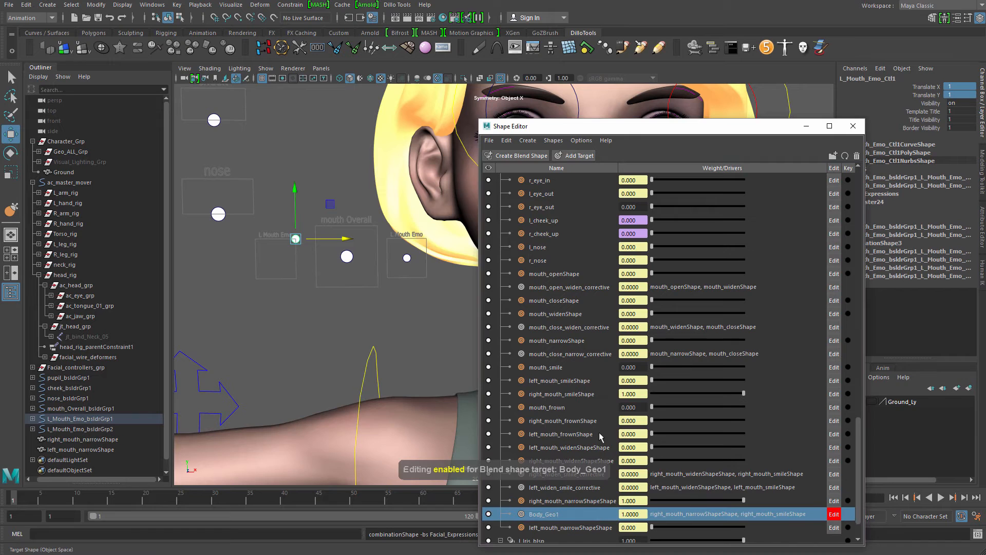
Rename the new combination target as the right-side smile corrective, starting its name with right_
{"action": "double_click", "coordinate": [569, 516]}
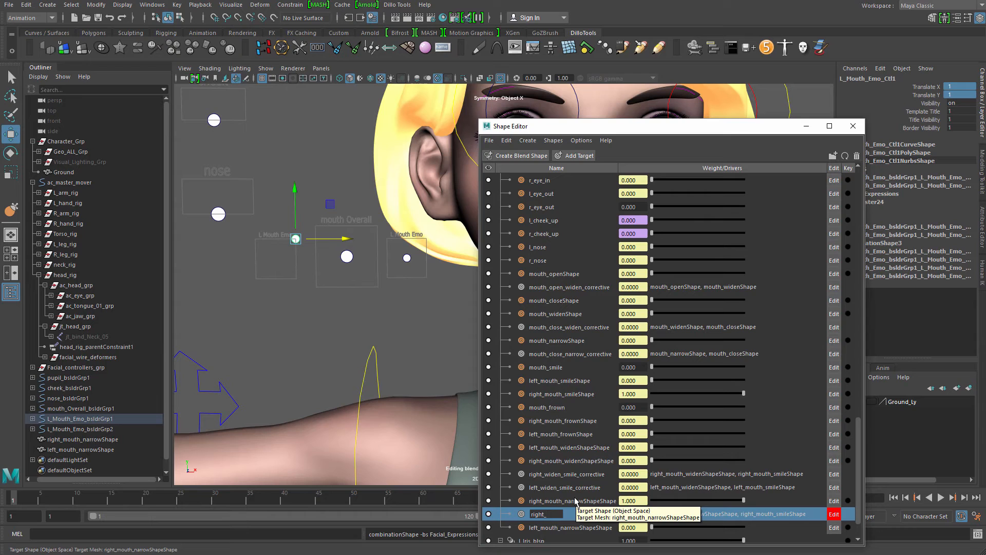
{"action": "key", "text": "BackSpace"}
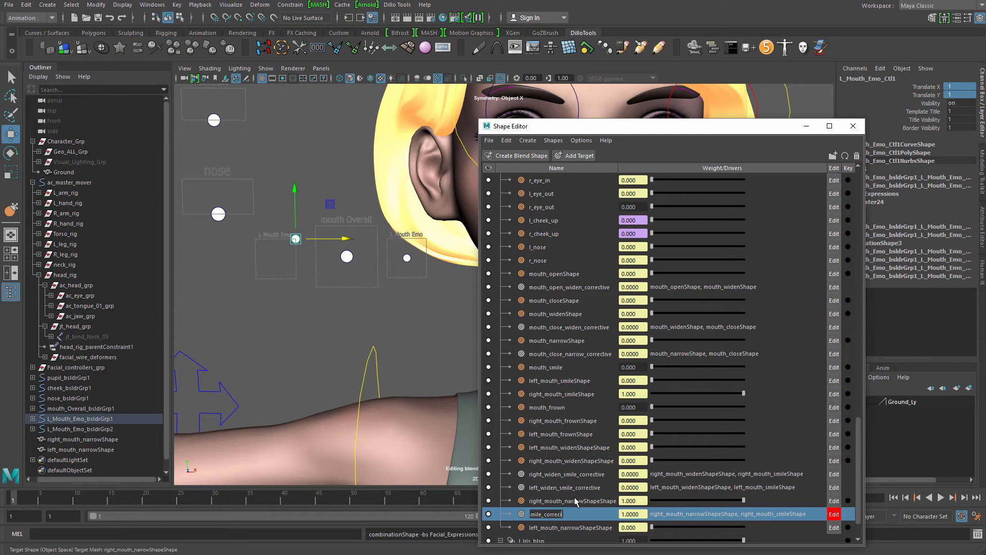
Name the combination target right_narrow_smile_corrective and move the Shape Editor away from the face
{"action": "key", "text": "Return"}
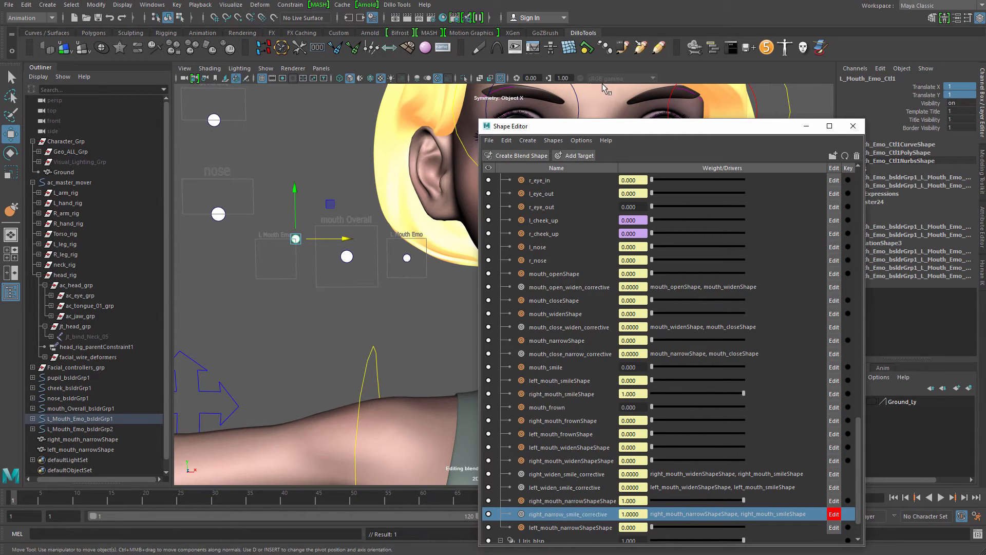
{"action": "double_click", "coordinate": [608, 119]}
{"action": "left_click_drag", "start_coordinate": [764, 0], "coordinate": [302, 155]}
Select the body mesh and activate the Sculpt Tool for work on the mouth
{"action": "scroll", "coordinate": [631, 226], "scroll_direction": "up", "scroll_amount": 5}
{"action": "scroll", "coordinate": [631, 226], "scroll_direction": "up", "scroll_amount": 4}
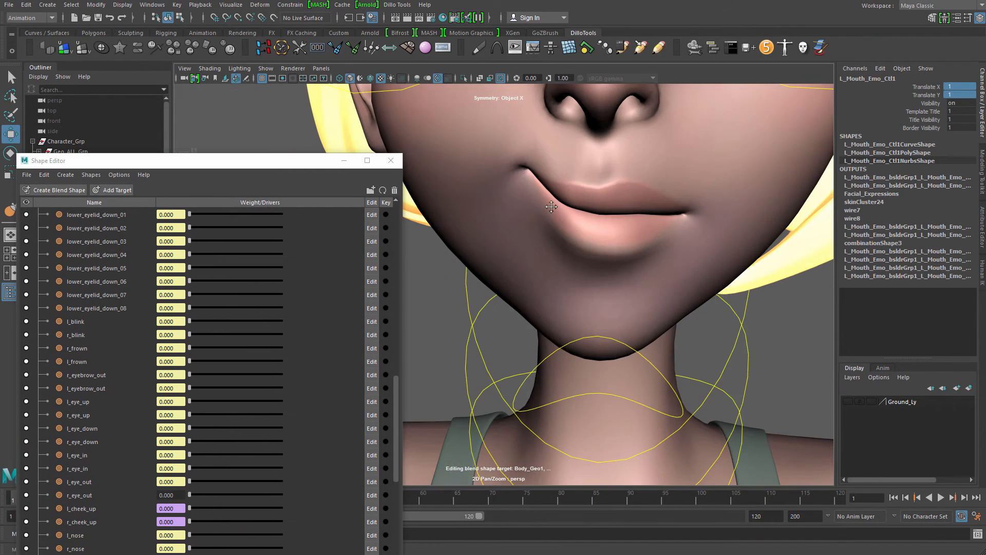
{"action": "left_click", "coordinate": [624, 170]}
{"action": "right_click", "coordinate": [624, 160], "text": "shift"}
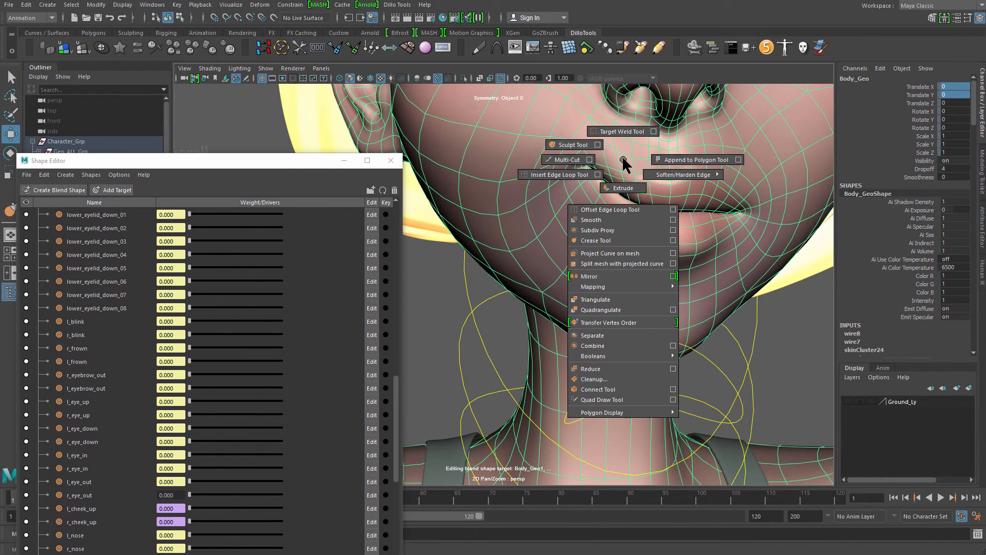
{"action": "left_click", "coordinate": [565, 143]}
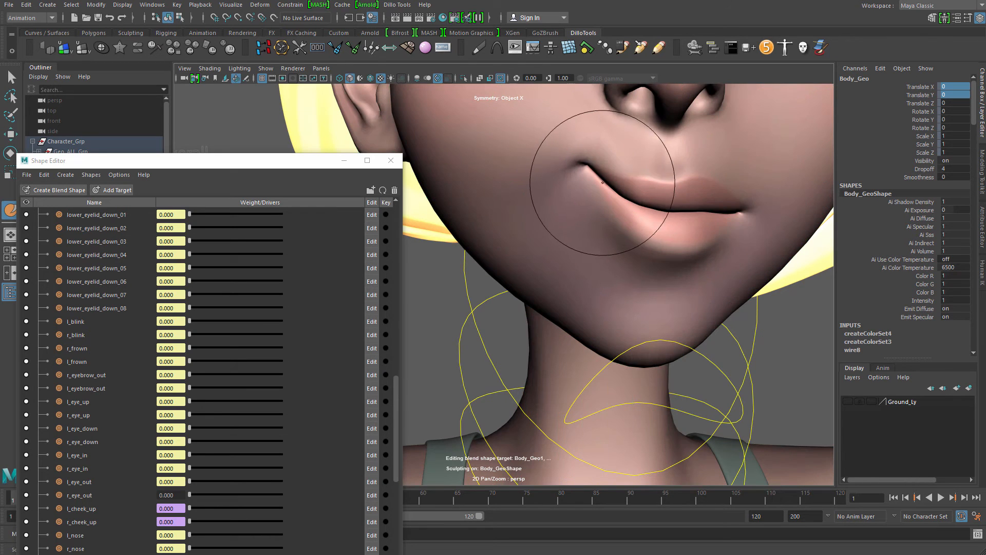
{"action": "left_click_drag", "start_coordinate": [596, 207], "coordinate": [584, 220], "text": "alt"}
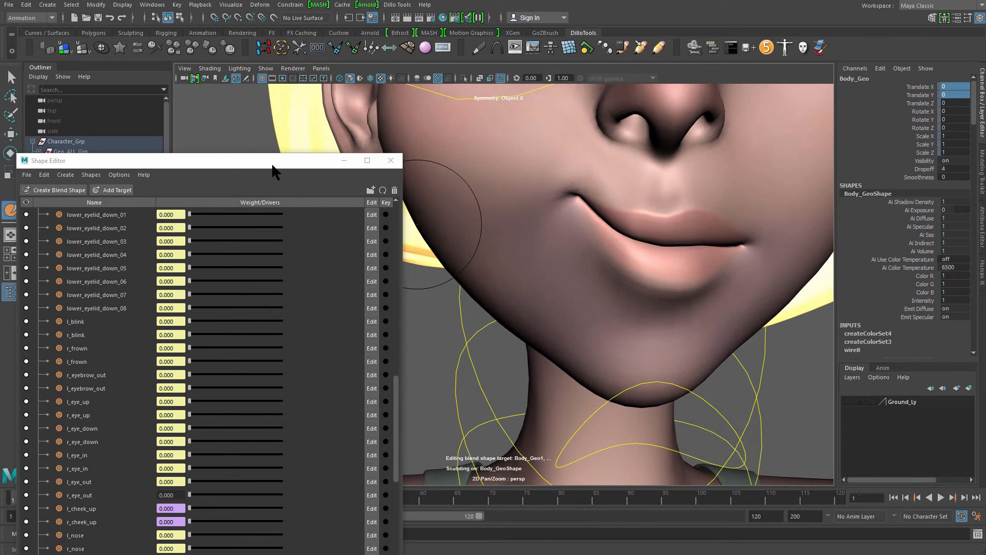
Reposition the Shape Editor and bring the right_narrow_smile_corrective target into view for editing
{"action": "left_click_drag", "start_coordinate": [273, 163], "coordinate": [328, 58]}
{"action": "scroll", "coordinate": [450, 322], "scroll_direction": "down", "scroll_amount": 7}
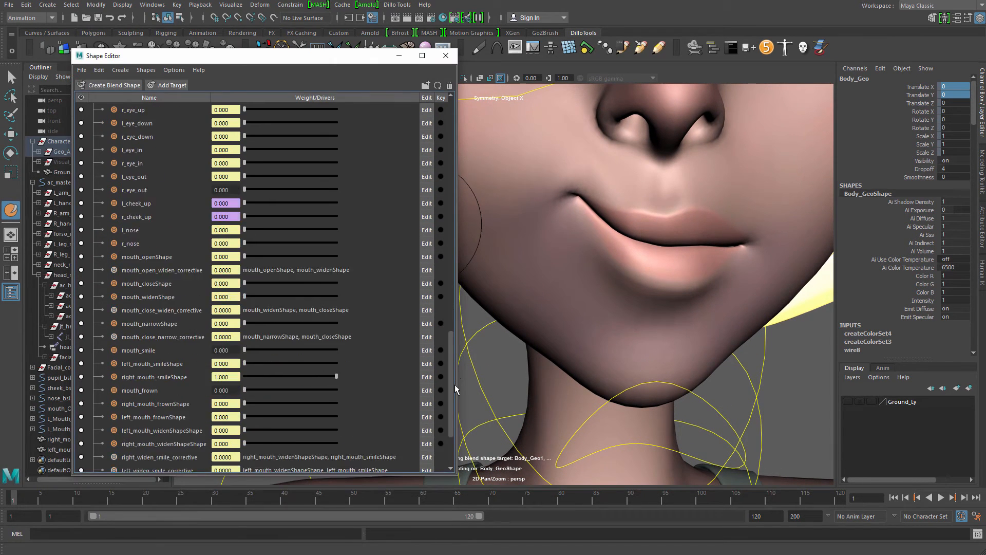
{"action": "left_click", "coordinate": [427, 403]}
Switch to the Grab Tool, resize the brush and reshape the lips near the character's right mouth corner
{"action": "right_click_drag", "start_coordinate": [658, 293], "coordinate": [645, 288], "text": "alt"}
{"action": "mouse_move", "coordinate": [620, 273]}
{"action": "left_mouse_down"}
{"action": "mouse_move", "coordinate": [597, 265]}
{"action": "mouse_move", "coordinate": [591, 247]}
{"action": "mouse_move", "coordinate": [608, 252]}
{"action": "left_mouse_up"}
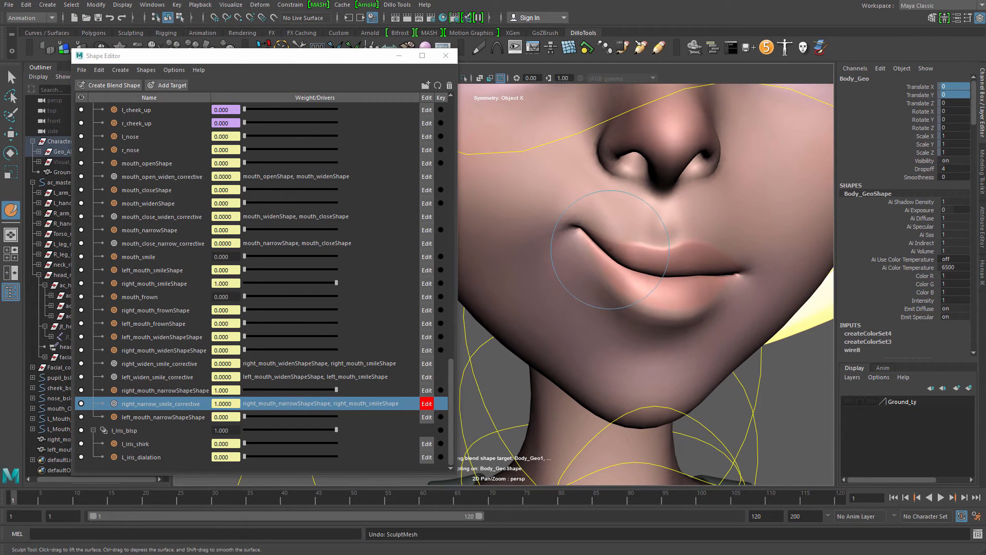
{"action": "right_click_drag", "start_coordinate": [610, 249], "coordinate": [613, 211], "text": "shift"}
{"action": "left_click_drag", "start_coordinate": [610, 265], "coordinate": [643, 271]}
{"action": "key", "text": "b"}
{"action": "key", "text": "b"}
{"action": "key", "text": "b"}
{"action": "left_click_drag", "start_coordinate": [649, 273], "coordinate": [643, 271]}
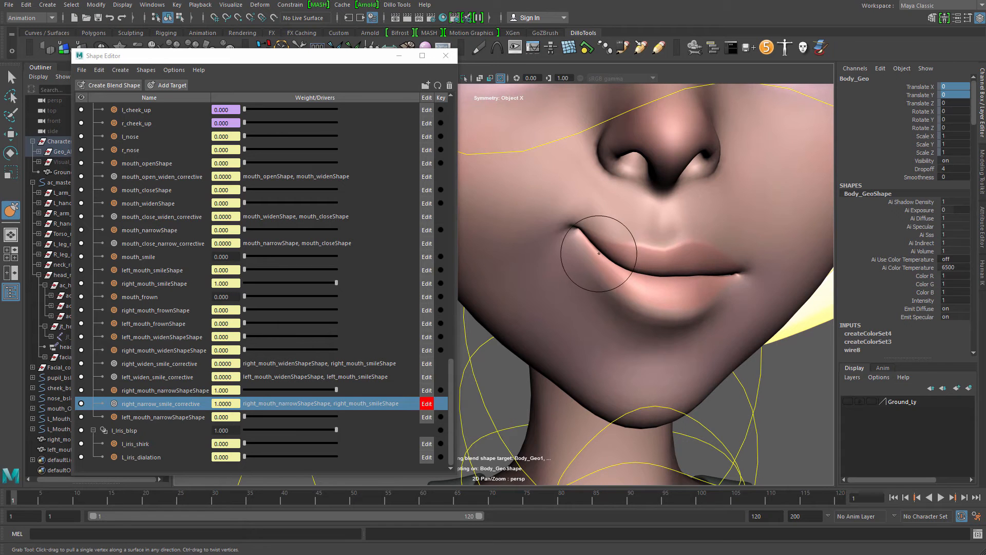
Pull up the character's right mouth corner and smooth the neighbouring lip surface with an adjusted brush size
{"action": "key", "text": "b"}
{"action": "mouse_move", "coordinate": [589, 245]}
{"action": "left_mouse_down"}
{"action": "mouse_move", "coordinate": [593, 231]}
{"action": "mouse_move", "coordinate": [587, 248]}
{"action": "mouse_move", "coordinate": [548, 213]}
{"action": "mouse_move", "coordinate": [580, 234]}
{"action": "mouse_move", "coordinate": [588, 209]}
{"action": "left_mouse_up"}
{"action": "key", "text": "b"}
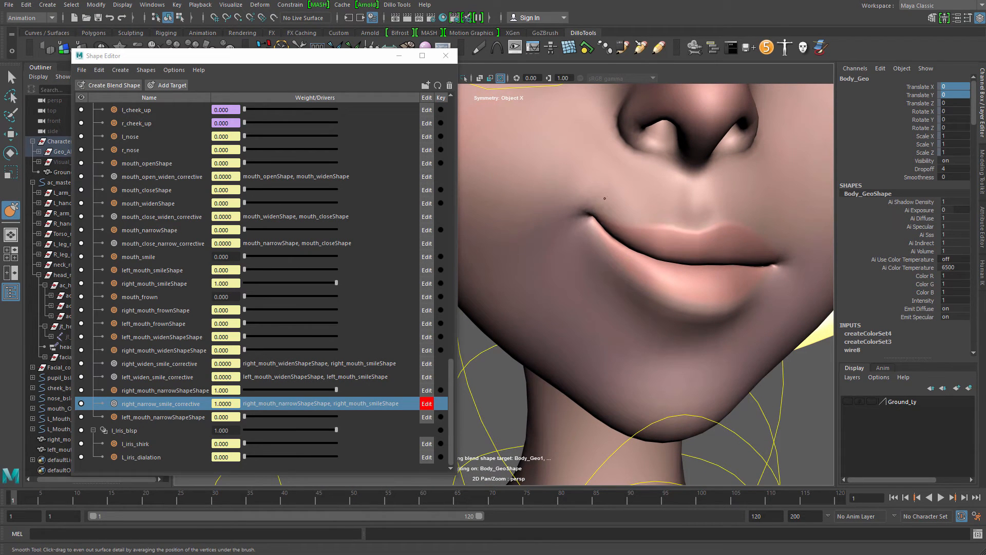
{"action": "left_click_drag", "start_coordinate": [616, 260], "coordinate": [609, 228], "text": "alt"}
{"action": "mouse_move", "coordinate": [626, 244]}
{"action": "left_mouse_down"}
{"action": "mouse_move", "coordinate": [630, 251]}
{"action": "mouse_move", "coordinate": [617, 249]}
{"action": "mouse_move", "coordinate": [625, 252]}
{"action": "left_mouse_up"}
{"action": "key", "text": "b"}
{"action": "left_click_drag", "start_coordinate": [629, 252], "coordinate": [640, 262], "text": "shift"}
{"action": "mouse_move", "coordinate": [640, 262]}
{"action": "right_mouse_down", "text": "alt"}
{"action": "mouse_move", "coordinate": [540, 238]}
{"action": "mouse_move", "coordinate": [590, 278]}
{"action": "mouse_move", "coordinate": [566, 275]}
{"action": "right_mouse_up", "text": "alt"}
{"action": "right_click_drag", "start_coordinate": [572, 236], "coordinate": [638, 273], "text": "alt"}
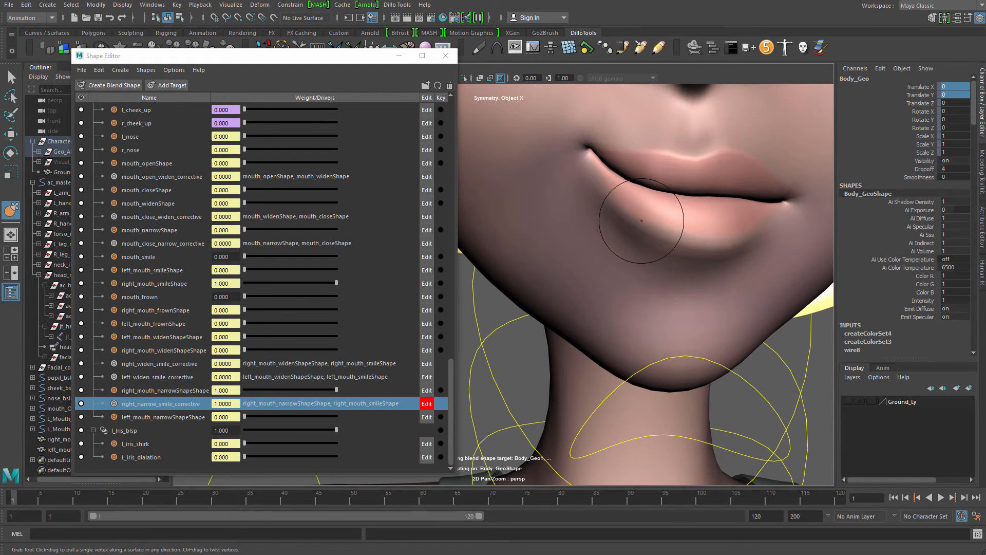
Refine the upper lip beside the character's right mouth corner with the Grab Tool and check its profile
{"action": "mouse_move", "coordinate": [639, 222]}
{"action": "left_mouse_down", "text": "alt"}
{"action": "mouse_move", "coordinate": [652, 229]}
{"action": "mouse_move", "coordinate": [726, 214]}
{"action": "mouse_move", "coordinate": [592, 234]}
{"action": "mouse_move", "coordinate": [614, 226]}
{"action": "left_mouse_up", "text": "alt"}
{"action": "key", "text": "b"}
{"action": "left_click_drag", "start_coordinate": [604, 182], "coordinate": [578, 185]}
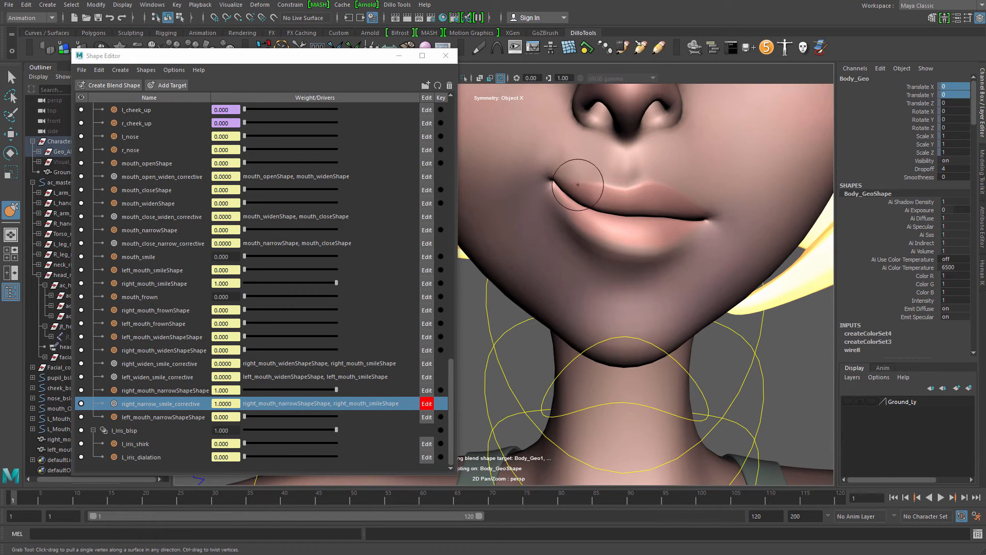
{"action": "right_click_drag", "start_coordinate": [586, 187], "coordinate": [687, 278], "text": "alt"}
{"action": "left_click_drag", "start_coordinate": [596, 228], "coordinate": [637, 220], "text": "alt"}
{"action": "left_click_drag", "start_coordinate": [700, 214], "coordinate": [717, 218], "text": "alt"}
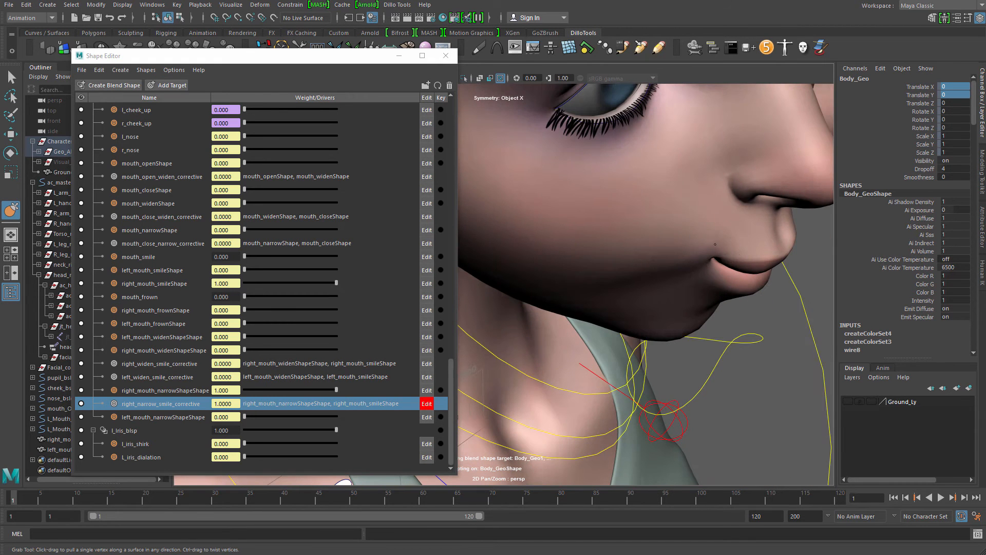
{"action": "left_click_drag", "start_coordinate": [723, 263], "coordinate": [677, 248], "text": "alt"}
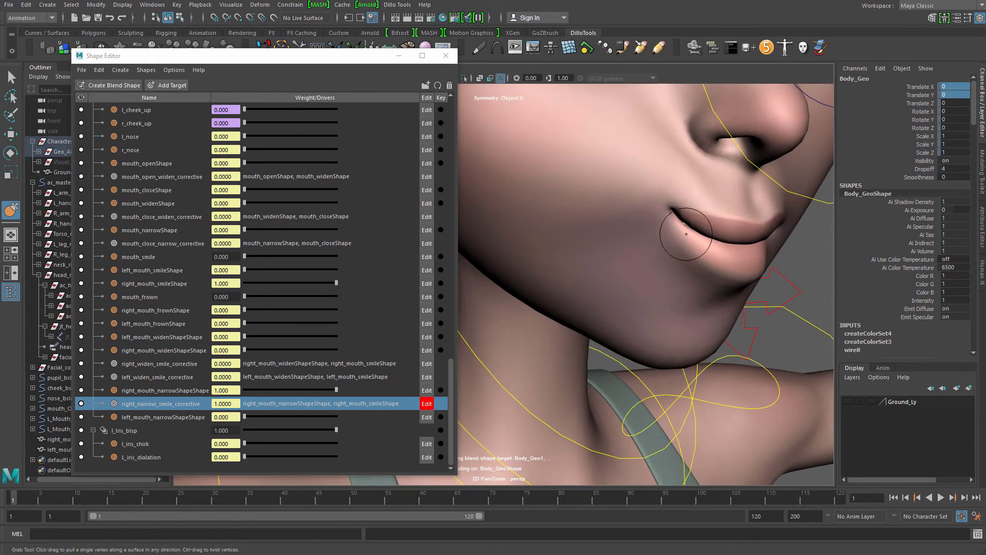
{"action": "mouse_move", "coordinate": [673, 207]}
{"action": "left_mouse_down", "text": "alt"}
{"action": "mouse_move", "coordinate": [600, 139]}
{"action": "mouse_move", "coordinate": [612, 155]}
{"action": "left_mouse_up", "text": "alt"}
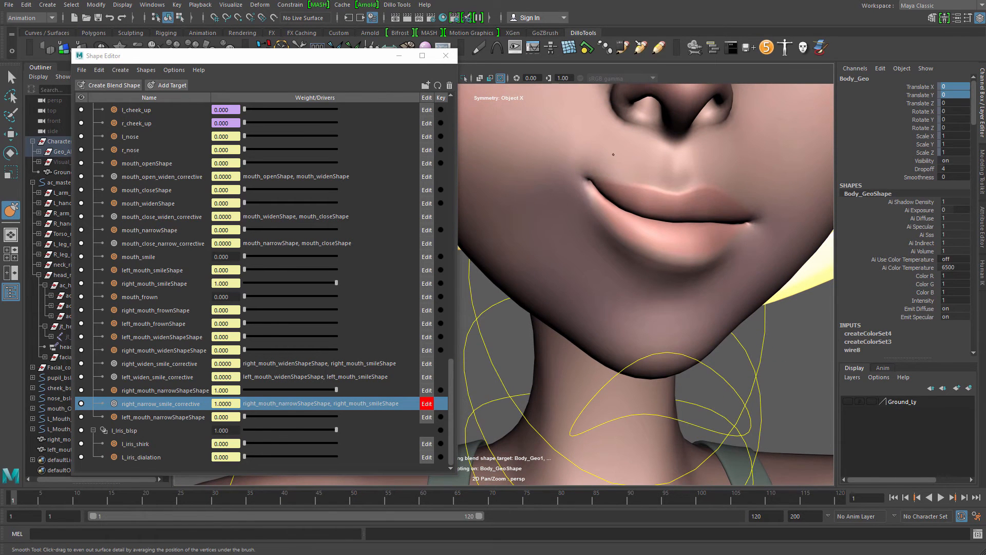
Smooth the skin around the character's right mouth corner with a resized brush
{"action": "mouse_move", "coordinate": [656, 170]}
{"action": "right_mouse_down", "text": "alt"}
{"action": "mouse_move", "coordinate": [576, 211]}
{"action": "mouse_move", "coordinate": [650, 264]}
{"action": "right_mouse_up", "text": "alt"}
{"action": "mouse_move", "coordinate": [594, 230]}
{"action": "left_mouse_down", "text": "alt"}
{"action": "mouse_move", "coordinate": [615, 223]}
{"action": "mouse_move", "coordinate": [582, 196]}
{"action": "mouse_move", "coordinate": [668, 226]}
{"action": "mouse_move", "coordinate": [730, 225]}
{"action": "mouse_move", "coordinate": [643, 245]}
{"action": "left_mouse_up", "text": "alt"}
{"action": "key", "text": "b"}
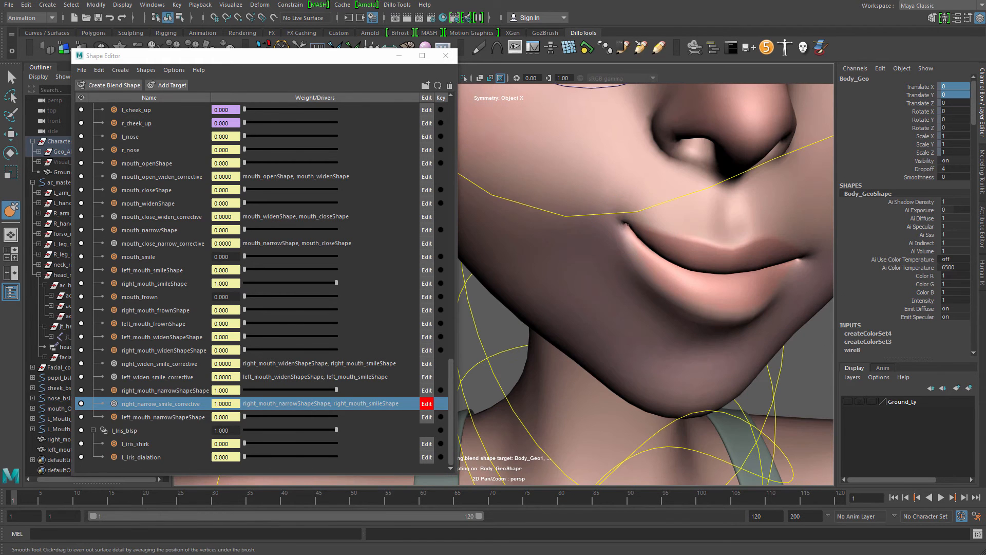
{"action": "key", "text": "m"}
{"action": "left_click_drag", "start_coordinate": [623, 211], "coordinate": [609, 252], "text": "shift"}
Grab the crease of the character's right mouth corner at close range to refine the lip line
{"action": "mouse_move", "coordinate": [609, 254]}
{"action": "left_mouse_down", "text": "alt"}
{"action": "mouse_move", "coordinate": [681, 220]}
{"action": "mouse_move", "coordinate": [695, 193]}
{"action": "left_mouse_up", "text": "alt"}
{"action": "left_click_drag", "start_coordinate": [699, 197], "coordinate": [622, 200], "text": "alt"}
{"action": "right_click_drag", "start_coordinate": [623, 199], "coordinate": [578, 221], "text": "alt"}
{"action": "left_click_drag", "start_coordinate": [577, 221], "coordinate": [581, 205], "text": "alt"}
{"action": "middle_click_drag", "start_coordinate": [577, 213], "coordinate": [555, 235], "text": "alt"}
{"action": "right_click_drag", "start_coordinate": [554, 236], "coordinate": [631, 241], "text": "alt"}
{"action": "key", "text": "b"}
{"action": "mouse_move", "coordinate": [623, 146]}
{"action": "left_mouse_down"}
{"action": "mouse_move", "coordinate": [594, 143]}
{"action": "mouse_move", "coordinate": [642, 172]}
{"action": "mouse_move", "coordinate": [724, 167]}
{"action": "mouse_move", "coordinate": [677, 179]}
{"action": "left_mouse_up"}
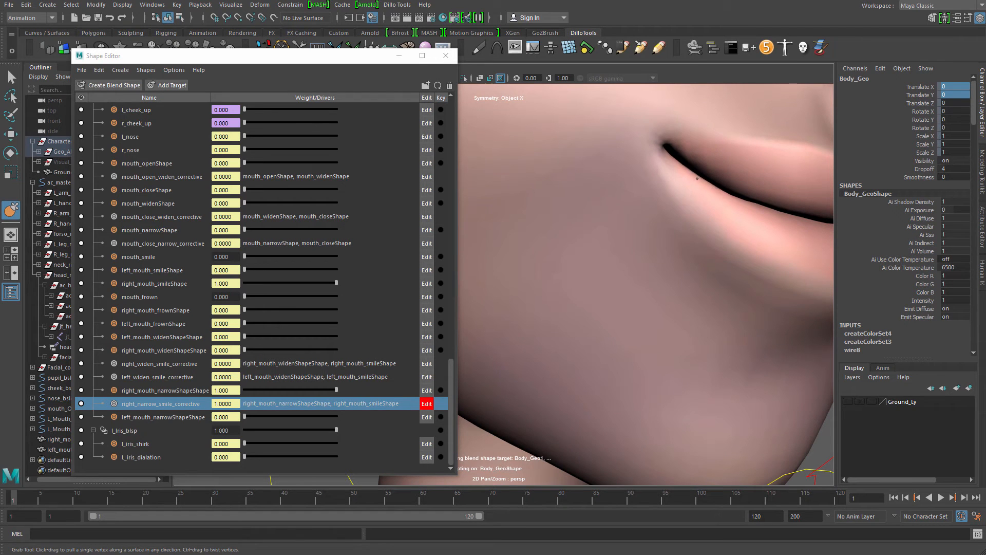
Smooth the cheek just above the character's right mouth corner after checking the lips from below
{"action": "left_click_drag", "start_coordinate": [674, 200], "coordinate": [680, 162], "text": "alt"}
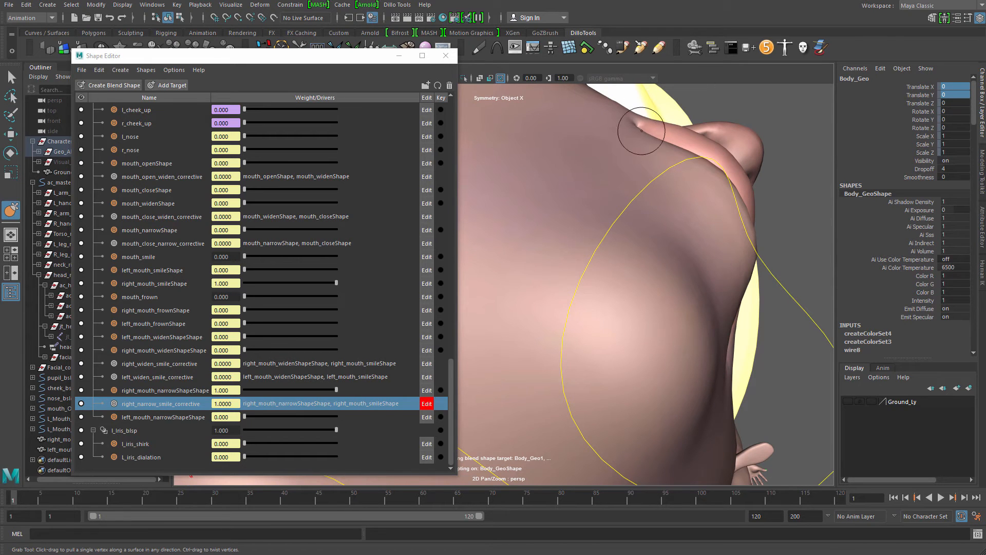
{"action": "left_click_drag", "start_coordinate": [680, 151], "coordinate": [621, 253], "text": "alt"}
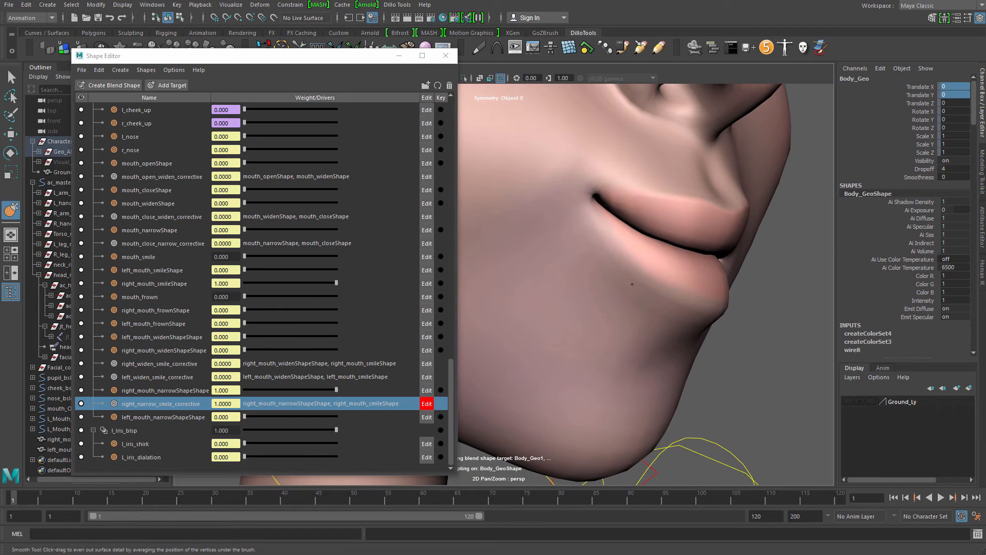
{"action": "right_click_drag", "start_coordinate": [632, 284], "coordinate": [597, 267], "text": "alt"}
{"action": "left_click_drag", "start_coordinate": [598, 266], "coordinate": [574, 242], "text": "alt"}
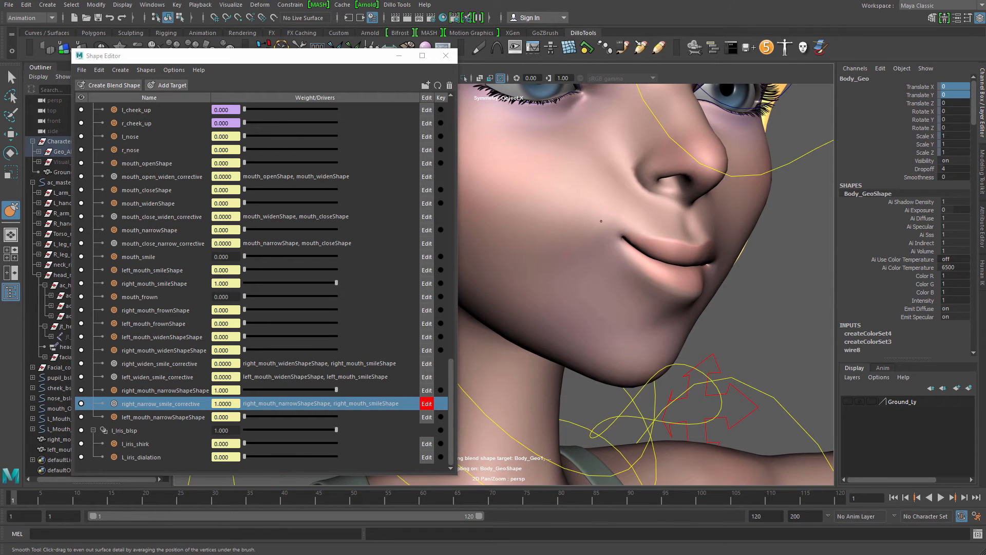
{"action": "left_click_drag", "start_coordinate": [605, 208], "coordinate": [589, 213], "text": "shift"}
Shape the cheek, lower lip and right mouth corner with Grab strokes, adjusting the brush size between them
{"action": "mouse_move", "coordinate": [570, 216]}
{"action": "left_mouse_down"}
{"action": "mouse_move", "coordinate": [579, 211]}
{"action": "mouse_move", "coordinate": [573, 231]}
{"action": "mouse_move", "coordinate": [583, 225]}
{"action": "mouse_move", "coordinate": [606, 236]}
{"action": "mouse_move", "coordinate": [548, 227]}
{"action": "mouse_move", "coordinate": [593, 226]}
{"action": "mouse_move", "coordinate": [623, 198]}
{"action": "mouse_move", "coordinate": [637, 201]}
{"action": "mouse_move", "coordinate": [664, 296]}
{"action": "left_mouse_up"}
{"action": "key", "text": "b"}
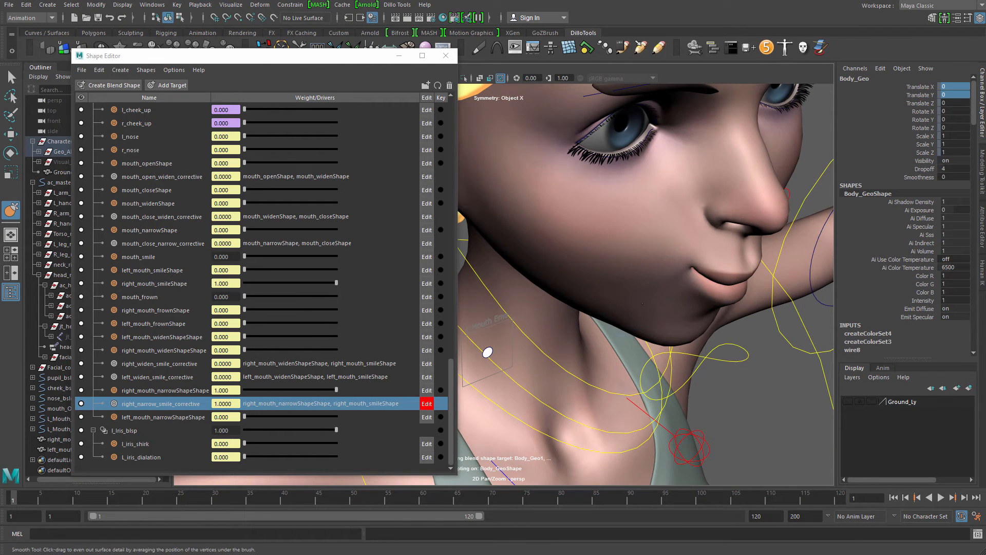
{"action": "left_click_drag", "start_coordinate": [675, 291], "coordinate": [667, 260], "text": "alt"}
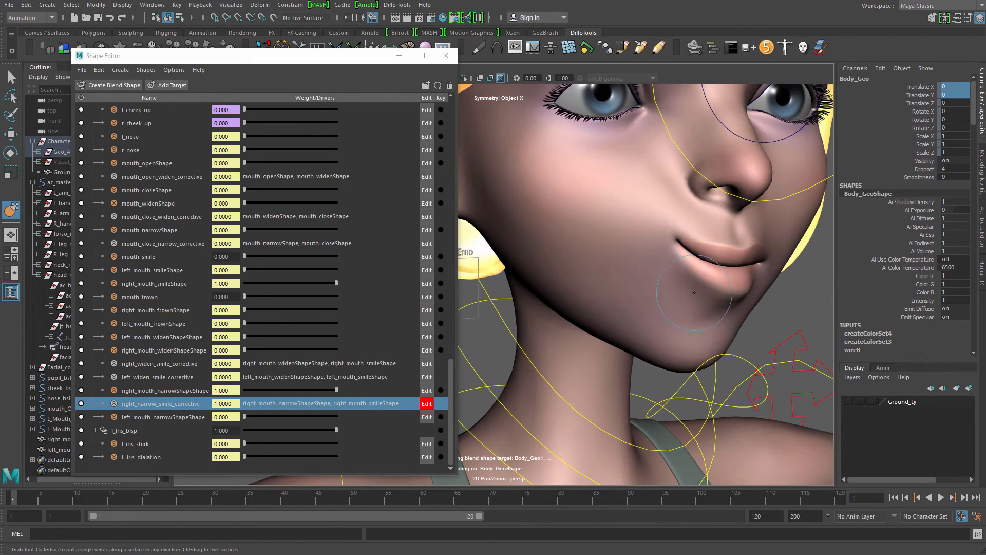
{"action": "mouse_move", "coordinate": [694, 293]}
{"action": "left_mouse_down", "text": "alt"}
{"action": "mouse_move", "coordinate": [519, 270]}
{"action": "mouse_move", "coordinate": [591, 298]}
{"action": "mouse_move", "coordinate": [717, 261]}
{"action": "mouse_move", "coordinate": [693, 256]}
{"action": "mouse_move", "coordinate": [711, 229]}
{"action": "mouse_move", "coordinate": [626, 249]}
{"action": "mouse_move", "coordinate": [731, 238]}
{"action": "left_mouse_up", "text": "alt"}
{"action": "middle_click_drag", "start_coordinate": [731, 238], "coordinate": [656, 236], "text": "alt"}
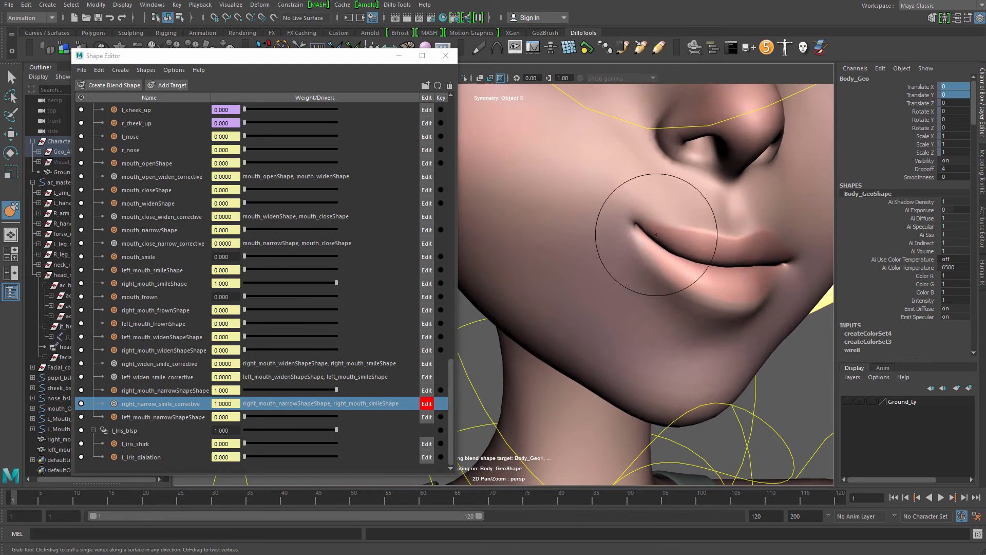
{"action": "key", "text": "b"}
{"action": "mouse_move", "coordinate": [654, 214]}
{"action": "left_mouse_down"}
{"action": "mouse_move", "coordinate": [645, 214]}
{"action": "mouse_move", "coordinate": [706, 207]}
{"action": "mouse_move", "coordinate": [731, 222]}
{"action": "mouse_move", "coordinate": [706, 240]}
{"action": "left_mouse_up"}
Examine the sculpted right narrow smile from the side, front and a distance
{"action": "right_click_drag", "start_coordinate": [744, 216], "coordinate": [677, 224], "text": "alt"}
{"action": "left_click_drag", "start_coordinate": [677, 224], "coordinate": [598, 252], "text": "alt"}
{"action": "right_click_drag", "start_coordinate": [599, 252], "coordinate": [630, 272], "text": "alt"}
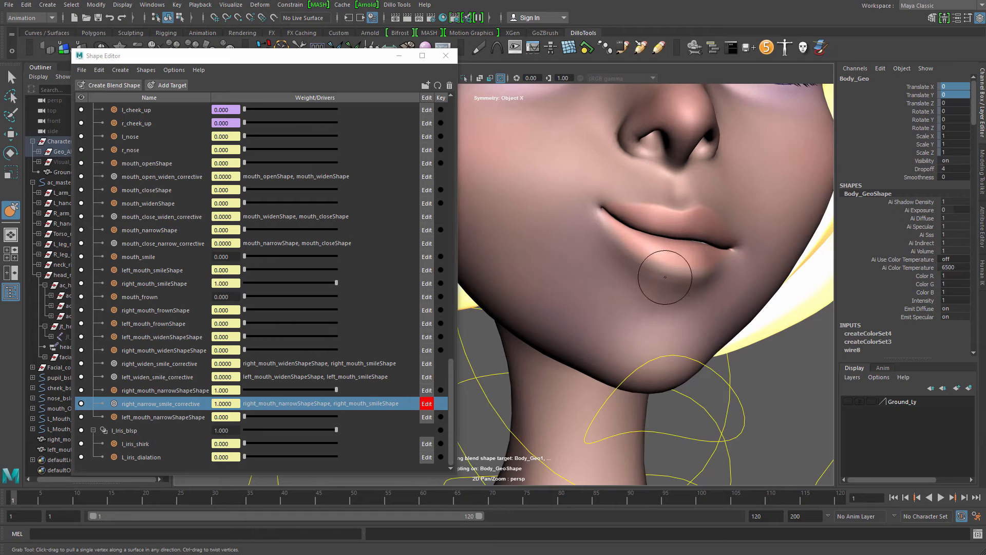
{"action": "right_click_drag", "start_coordinate": [665, 277], "coordinate": [588, 295], "text": "alt"}
{"action": "left_click_drag", "start_coordinate": [587, 295], "coordinate": [541, 309], "text": "alt"}
{"action": "right_click_drag", "start_coordinate": [541, 308], "coordinate": [548, 298], "text": "alt"}
{"action": "left_click_drag", "start_coordinate": [549, 298], "coordinate": [555, 283], "text": "alt"}
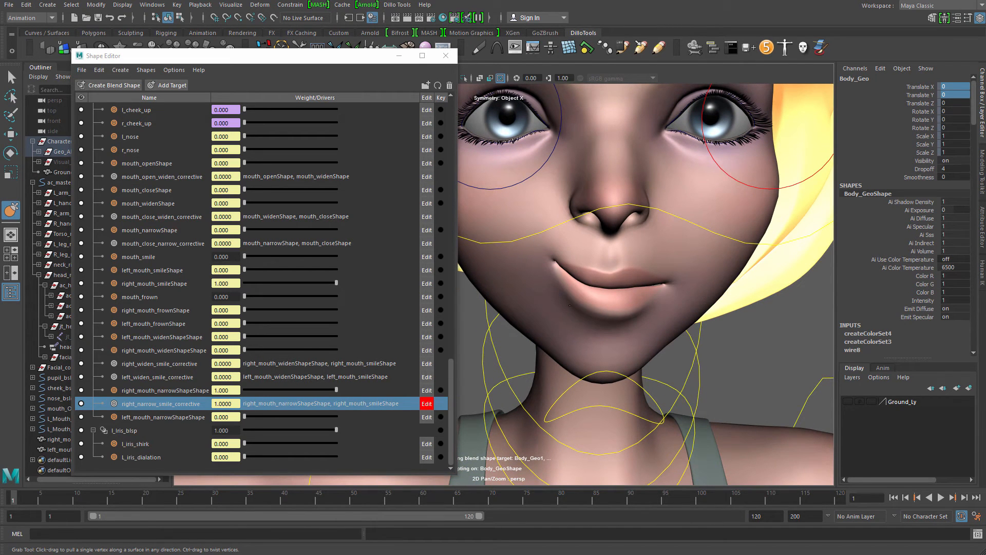
{"action": "right_click_drag", "start_coordinate": [559, 294], "coordinate": [522, 281], "text": "alt"}
{"action": "left_click_drag", "start_coordinate": [522, 282], "coordinate": [535, 280], "text": "alt"}
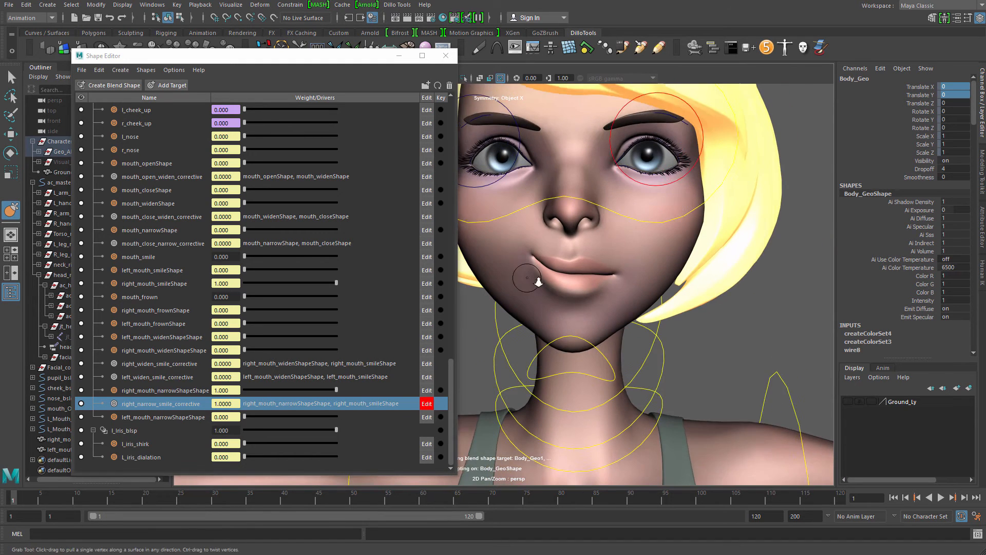
{"action": "right_click_drag", "start_coordinate": [535, 281], "coordinate": [529, 323], "text": "alt"}
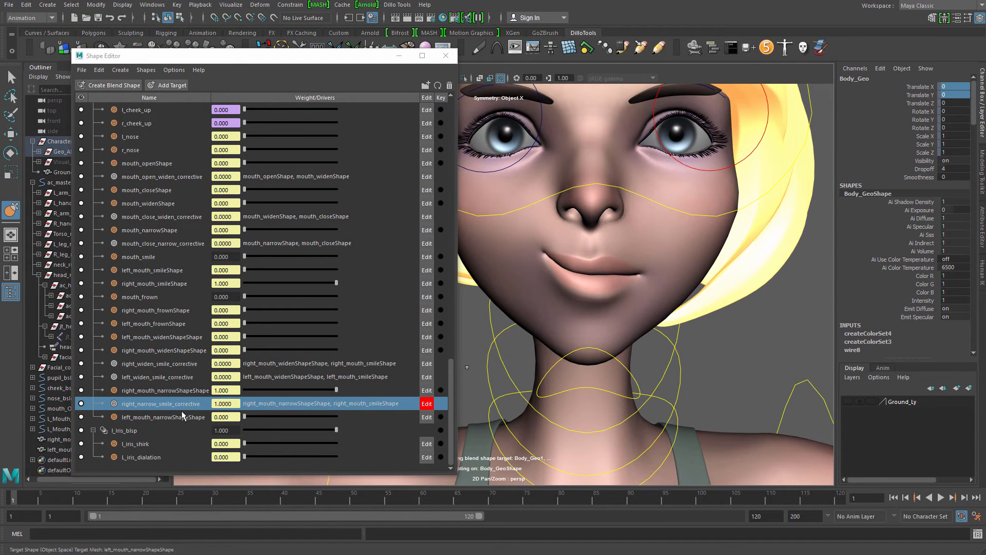
{"action": "middle_click_drag", "start_coordinate": [620, 259], "coordinate": [641, 251], "text": "alt"}
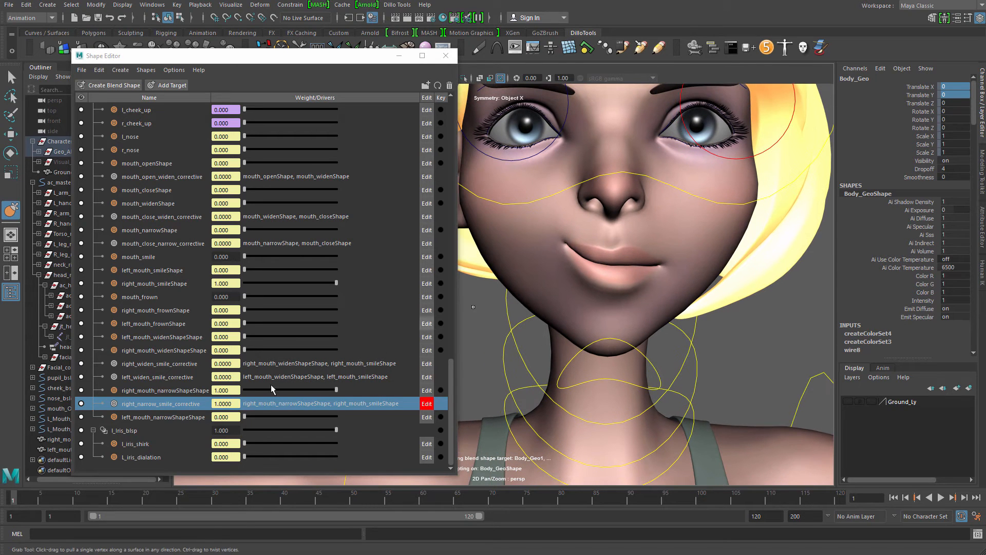
Duplicate the right_narrow_smile_corrective target
{"action": "right_click", "coordinate": [190, 404]}
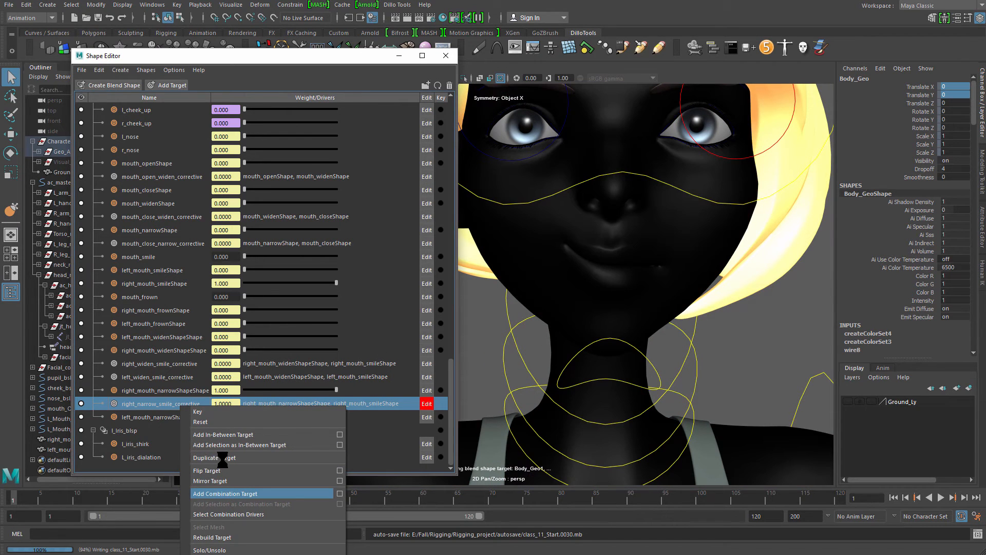
{"action": "left_click", "coordinate": [226, 455]}
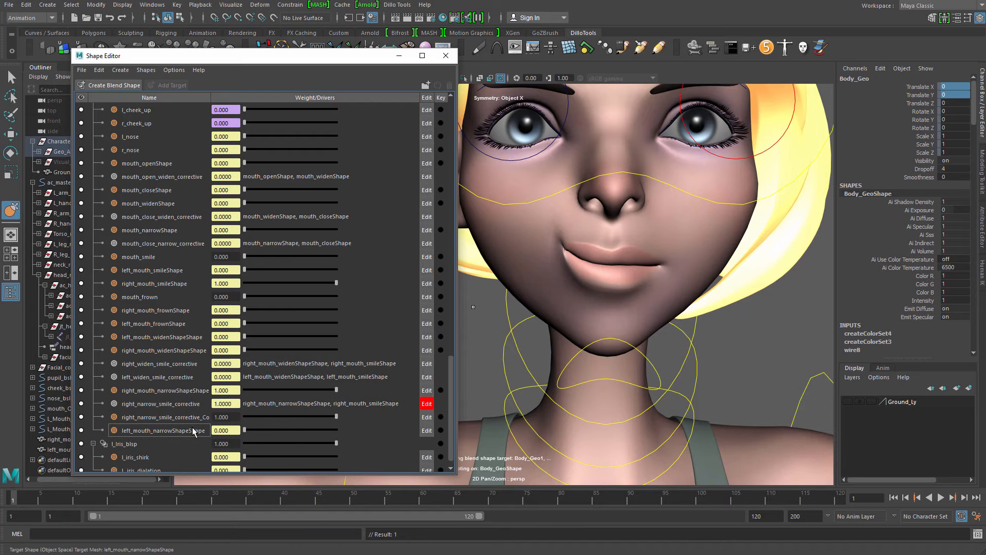
Reset the L_Mouth_Emo_Ctl1 control's Translate X and Translate Y to 0
{"action": "right_click_drag", "start_coordinate": [606, 303], "coordinate": [552, 295], "text": "alt"}
{"action": "middle_click_drag", "start_coordinate": [553, 295], "coordinate": [610, 279], "text": "alt"}
{"action": "left_click_drag", "start_coordinate": [610, 279], "coordinate": [600, 276], "text": "alt"}
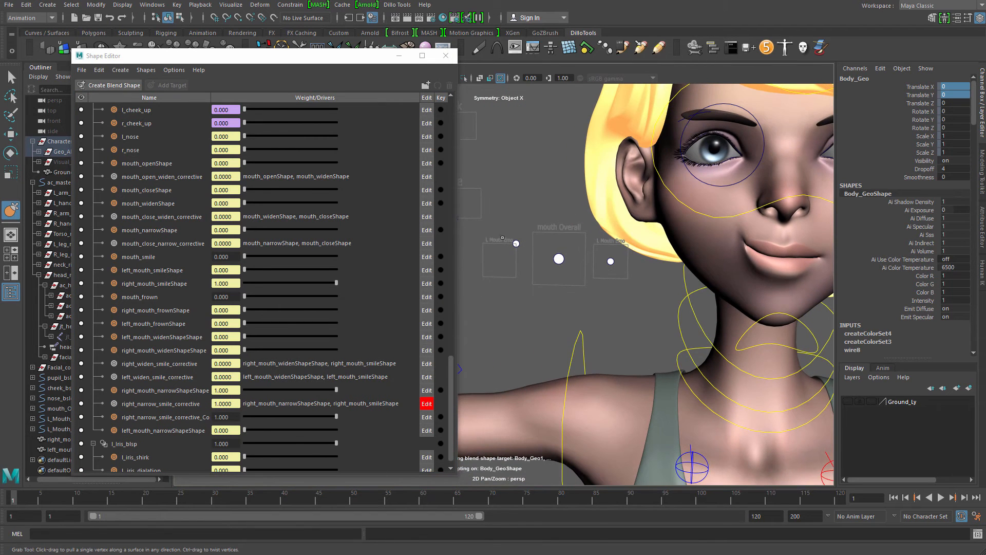
{"action": "key", "text": "q"}
{"action": "left_click", "coordinate": [516, 243]}
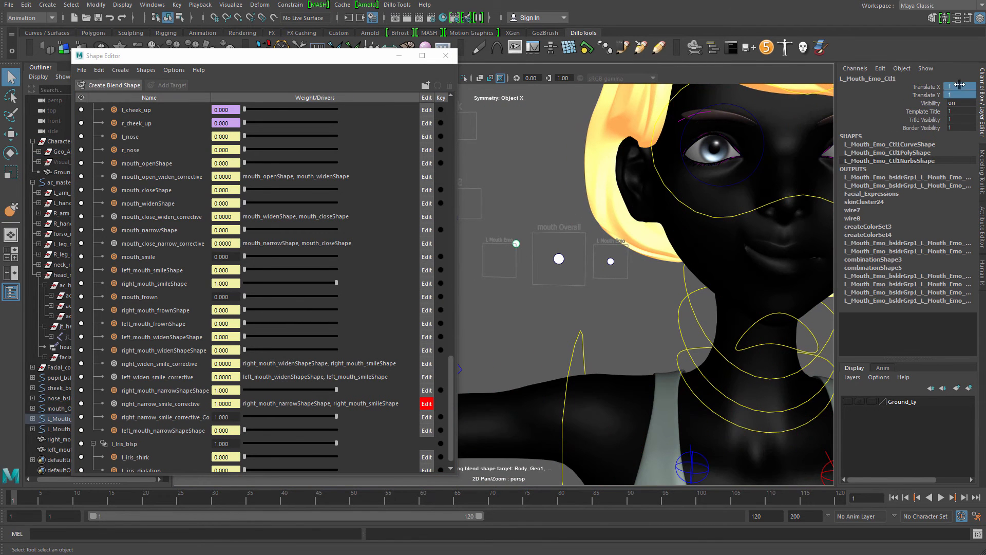
{"action": "type", "text": "0"}
{"action": "key", "text": "Return"}
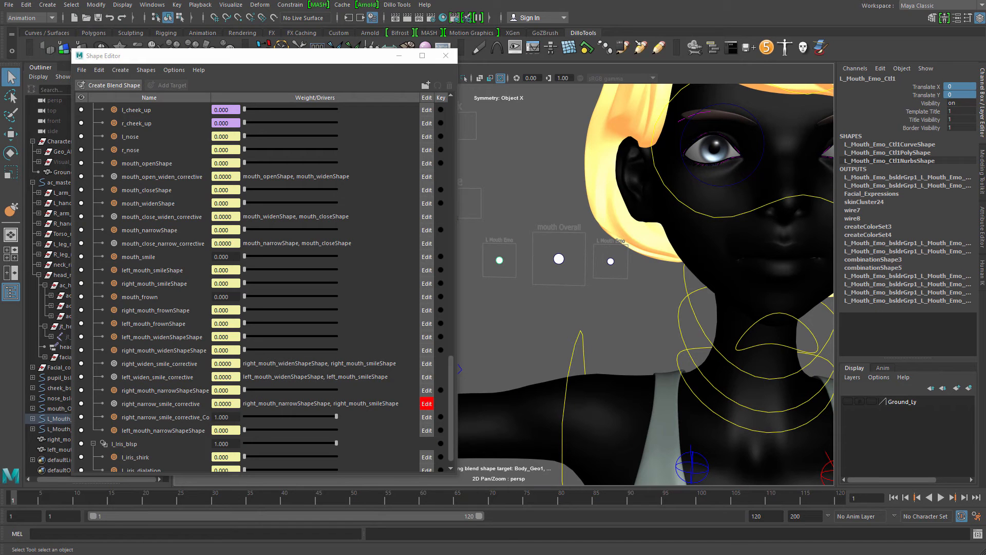
Delete the createColorSet4 and createColorSet3 nodes from the body mesh's inputs
{"action": "left_click", "coordinate": [777, 233]}
{"action": "left_click", "coordinate": [881, 334]}
{"action": "scroll", "coordinate": [894, 224], "scroll_direction": "down", "scroll_amount": 5}
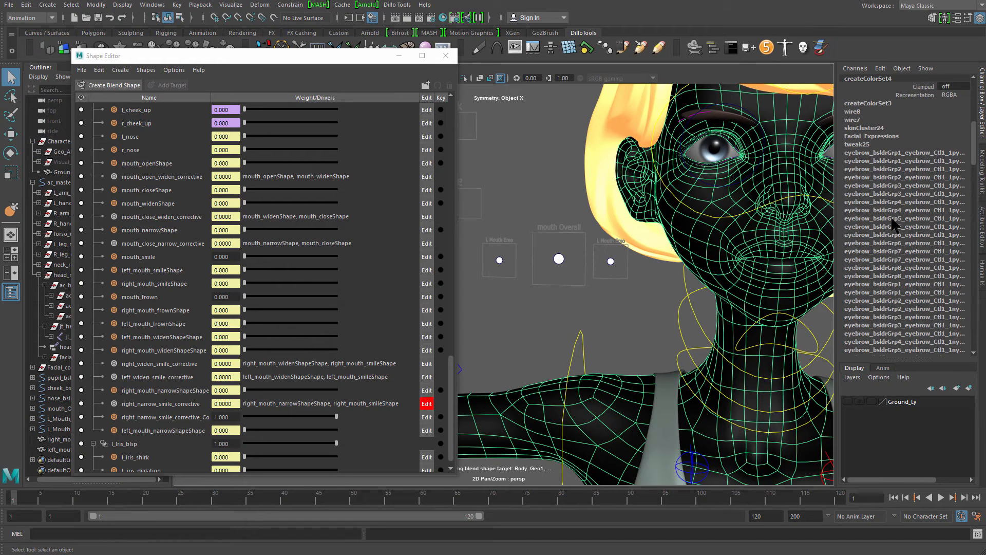
{"action": "left_click", "coordinate": [887, 73]}
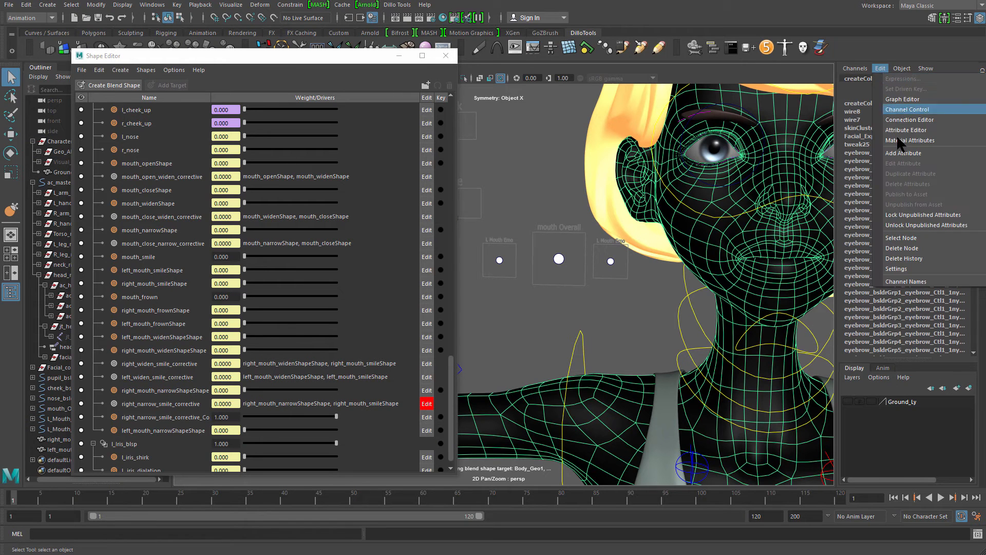
{"action": "left_click", "coordinate": [924, 241]}
{"action": "left_click", "coordinate": [878, 77]}
{"action": "key", "text": "Delete"}
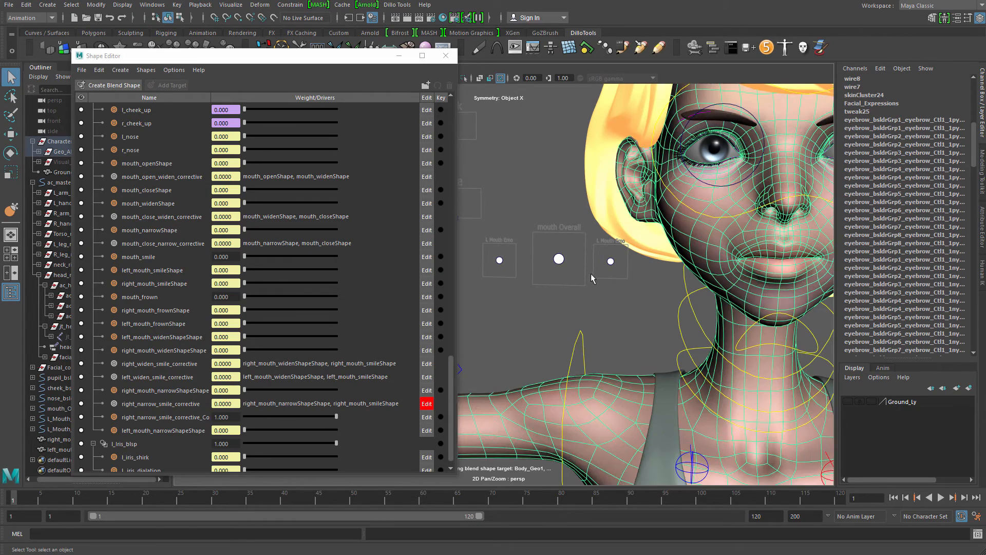
Rename the duplicated right_narrow_smile_corrective target as left_narrow_smile_corrective
{"action": "right_click_drag", "start_coordinate": [591, 273], "coordinate": [632, 309], "text": "alt"}
{"action": "middle_click_drag", "start_coordinate": [632, 308], "coordinate": [512, 256], "text": "alt"}
{"action": "right_click_drag", "start_coordinate": [513, 256], "coordinate": [541, 260], "text": "alt"}
{"action": "left_click", "coordinate": [567, 274]}
{"action": "middle_click_drag", "start_coordinate": [542, 260], "coordinate": [565, 282], "text": "alt"}
{"action": "left_click_drag", "start_coordinate": [565, 282], "coordinate": [579, 282], "text": "alt"}
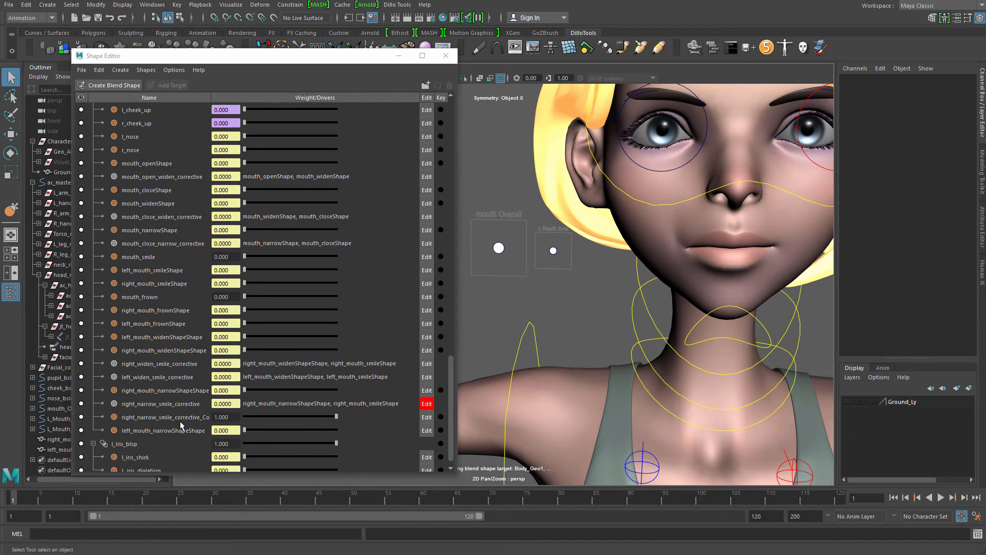
{"action": "left_click", "coordinate": [160, 417]}
{"action": "double_click", "coordinate": [132, 419]}
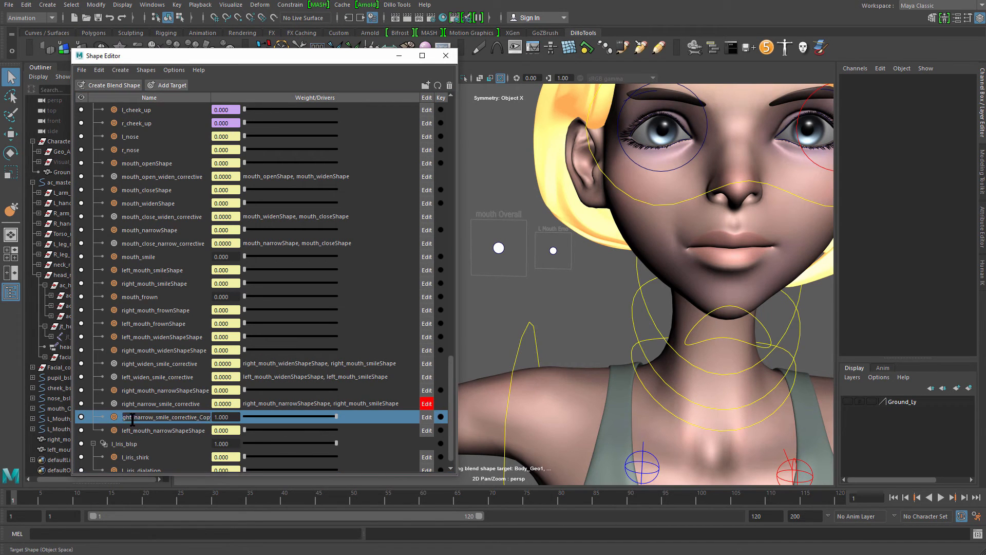
{"action": "key", "text": "Home"}
{"action": "key", "text": "Delete"}
{"action": "key", "text": "Delete"}
{"action": "key", "text": "Delete"}
{"action": "key", "text": "Delete"}
{"action": "key", "text": "Delete"}
{"action": "type", "text": "ke"}
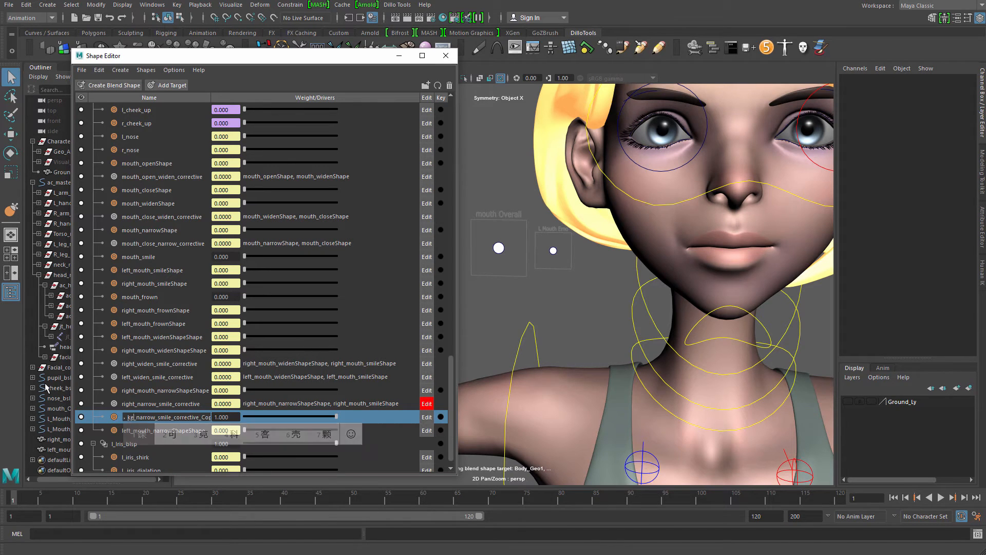
{"action": "key", "text": "BackSpace"}
{"action": "key", "text": "BackSpace"}
{"action": "type", "text": "l"}
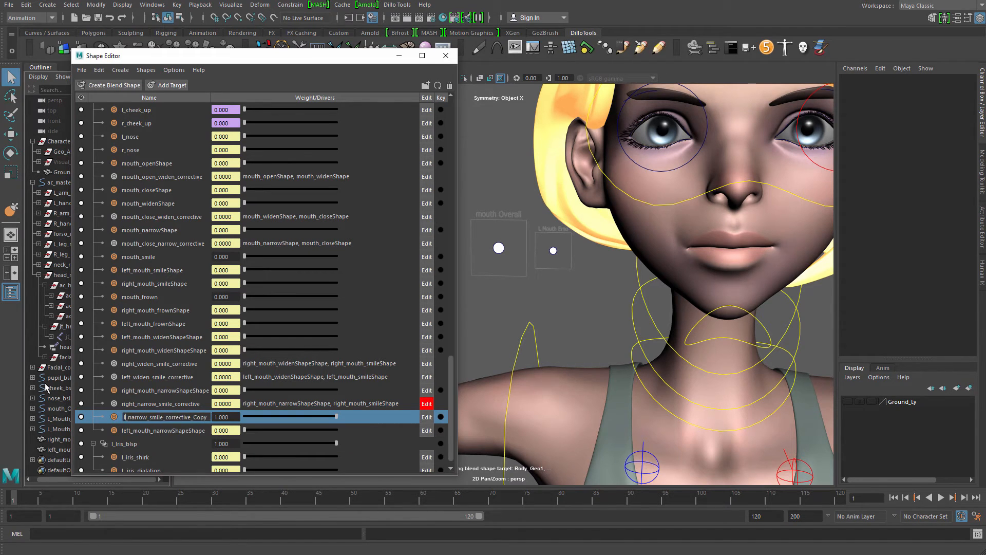
{"action": "type", "text": "eft"}
{"action": "key", "text": "End"}
{"action": "key", "text": "BackSpace"}
{"action": "key", "text": "BackSpace"}
{"action": "key", "text": "BackSpace"}
{"action": "key", "text": "BackSpace"}
{"action": "key", "text": "BackSpace"}
{"action": "key", "text": "Return"}
Set the left_narrow_smile_corrective weight to 0 and move the left-side L_Mouth_Emo_Ctl1 control to Translate X -1, Translate Y 1
{"action": "middle_click_drag", "start_coordinate": [773, 302], "coordinate": [668, 300], "text": "alt"}
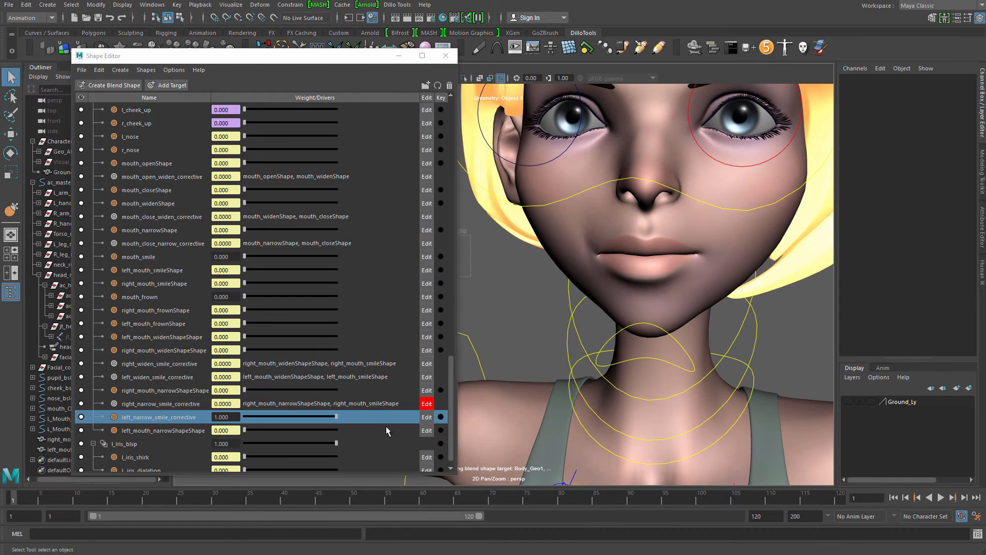
{"action": "left_click_drag", "start_coordinate": [335, 417], "coordinate": [189, 421]}
{"action": "middle_click_drag", "start_coordinate": [544, 299], "coordinate": [654, 304], "text": "alt"}
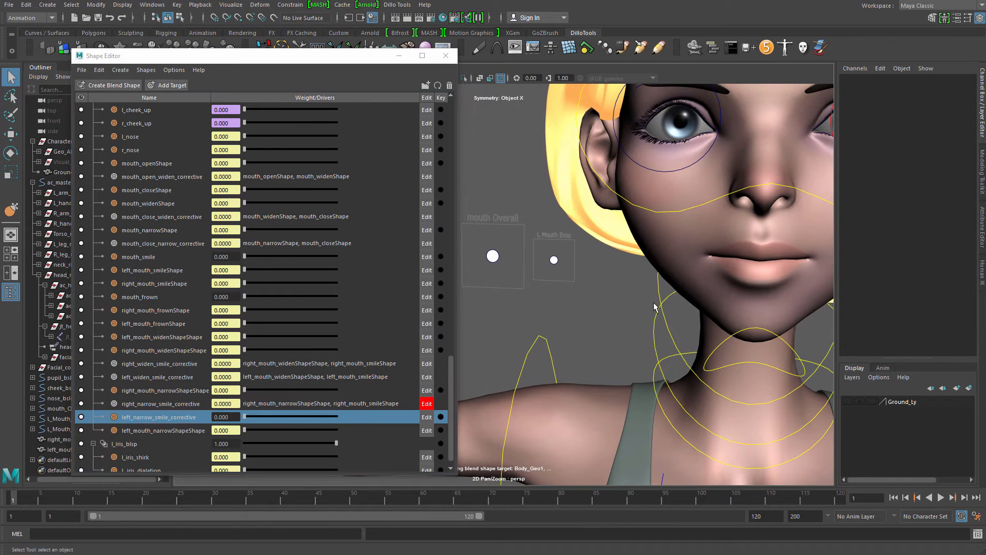
{"action": "left_click_drag", "start_coordinate": [567, 270], "coordinate": [568, 271]}
{"action": "left_click_drag", "start_coordinate": [568, 271], "coordinate": [463, 189], "text": "alt"}
{"action": "key", "text": "w"}
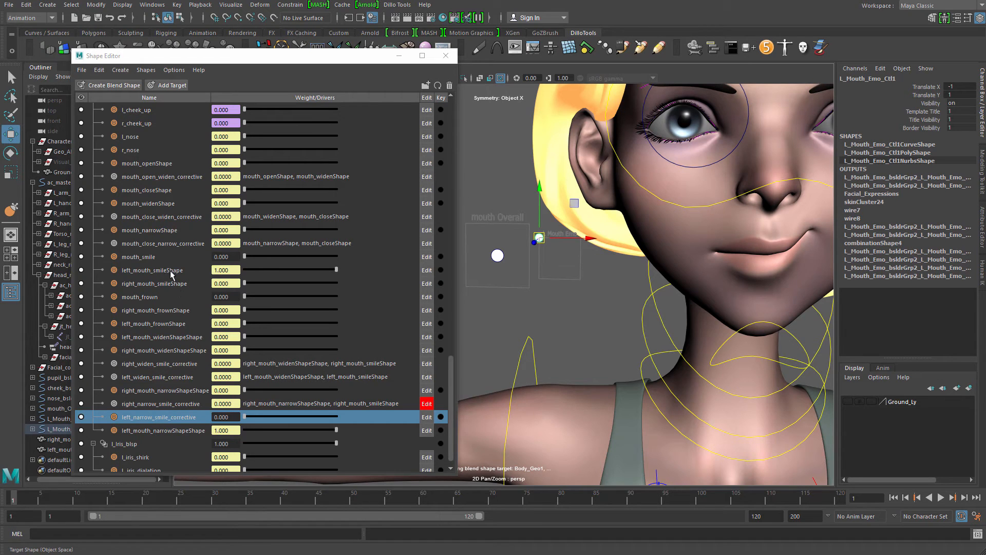
Set left_narrow_smile_corrective as a combination target driven by left_mouth_smileShape and left_mouth_narrowShapeShape
{"action": "left_click", "coordinate": [171, 270]}
{"action": "left_click", "coordinate": [173, 430], "text": "ctrl"}
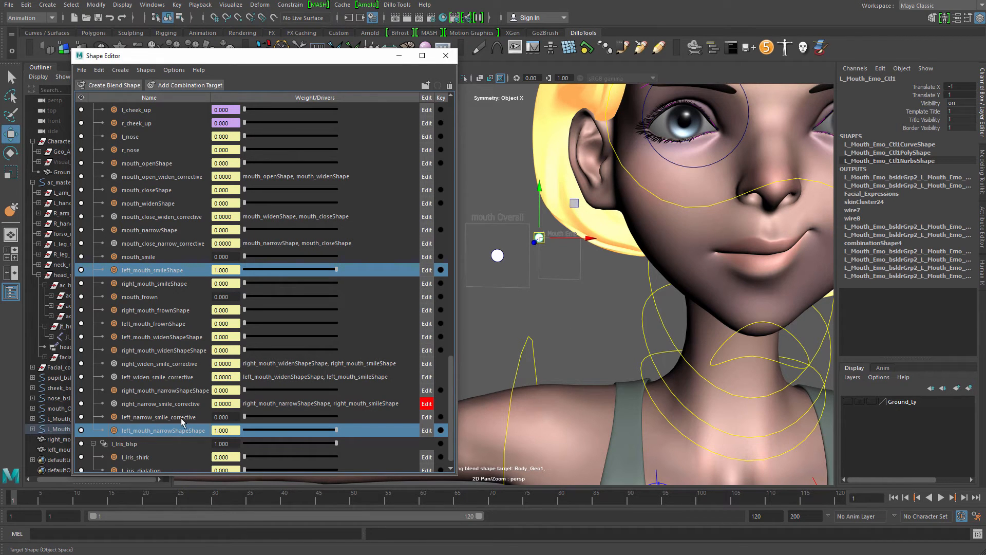
{"action": "left_click_drag", "start_coordinate": [183, 420], "coordinate": [190, 435]}
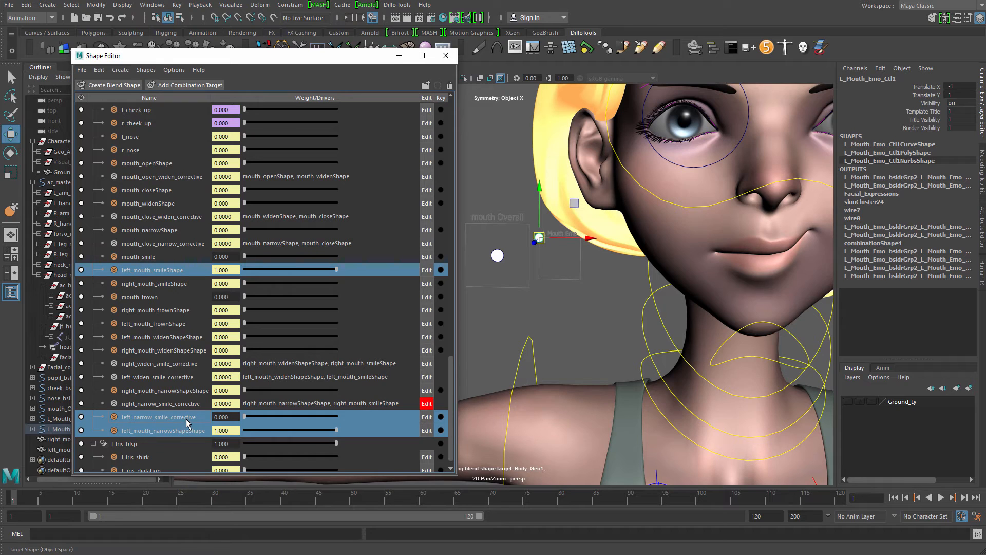
{"action": "right_click", "coordinate": [189, 416]}
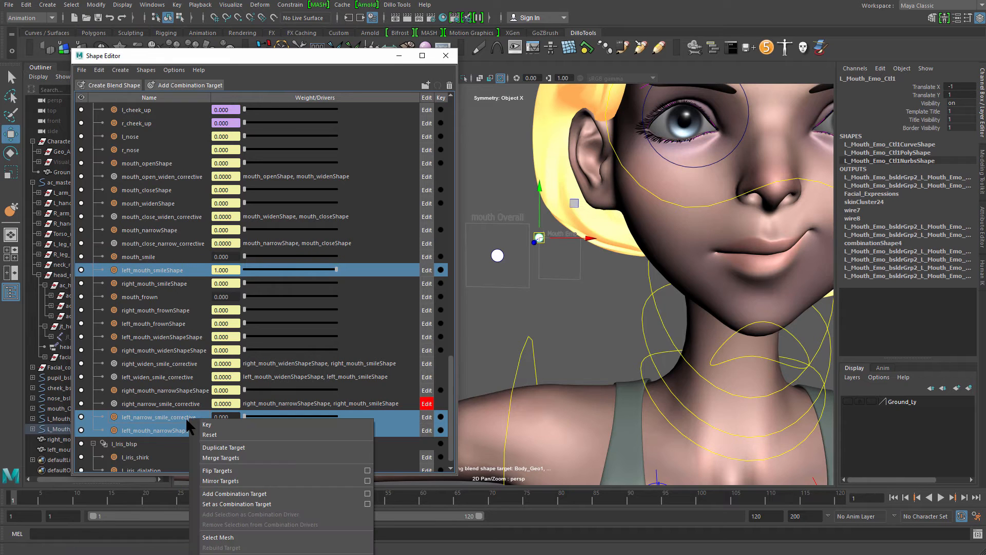
{"action": "left_click", "coordinate": [277, 504]}
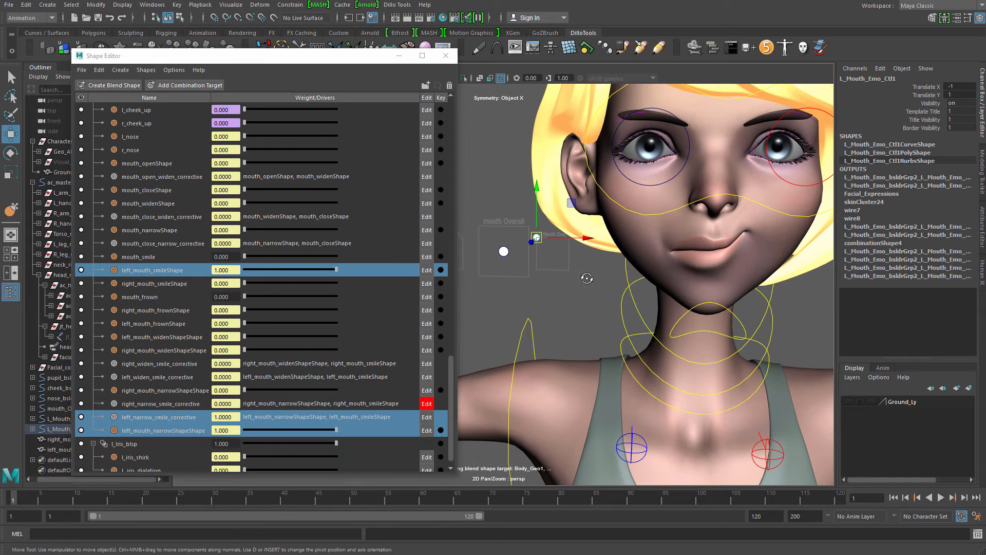
Flip the left_narrow_smile_corrective target so its deformation applies to the left side of the mouth
{"action": "mouse_move", "coordinate": [586, 278]}
{"action": "left_mouse_down", "text": "alt"}
{"action": "mouse_move", "coordinate": [568, 284]}
{"action": "mouse_move", "coordinate": [581, 280]}
{"action": "mouse_move", "coordinate": [577, 291]}
{"action": "left_mouse_up", "text": "alt"}
{"action": "left_click", "coordinate": [548, 260]}
{"action": "left_click", "coordinate": [535, 236]}
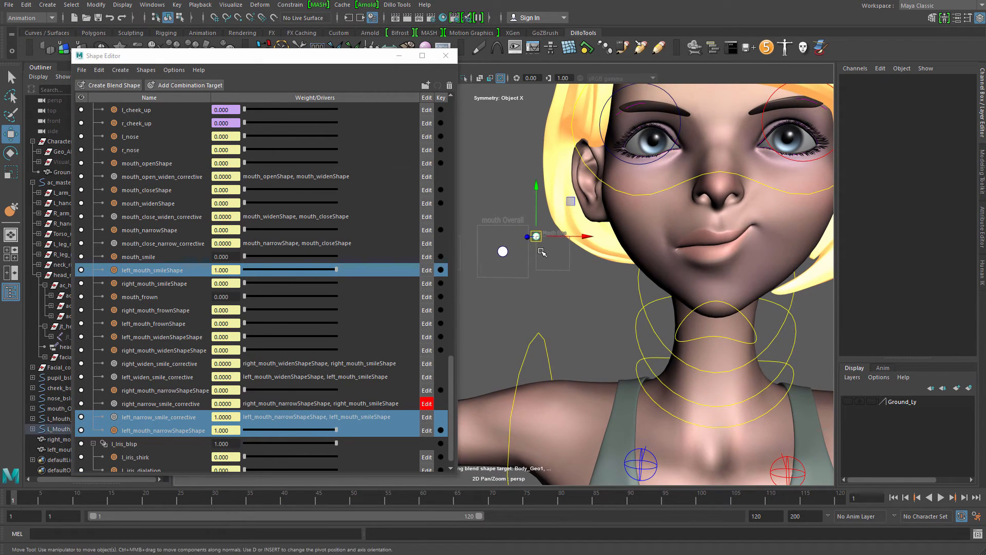
{"action": "left_click_drag", "start_coordinate": [536, 236], "coordinate": [495, 195]}
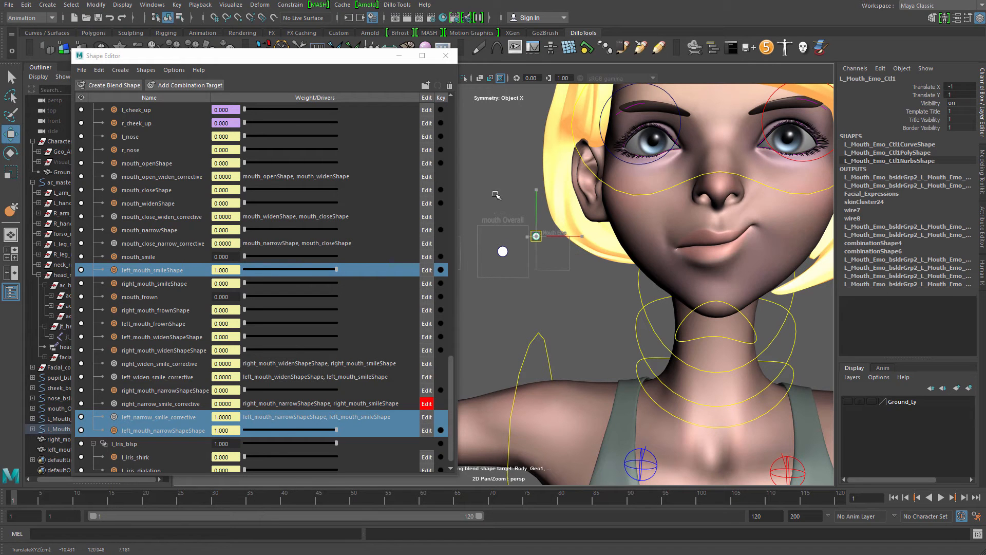
{"action": "key", "text": "q"}
{"action": "left_click", "coordinate": [162, 417]}
{"action": "right_click", "coordinate": [168, 417]}
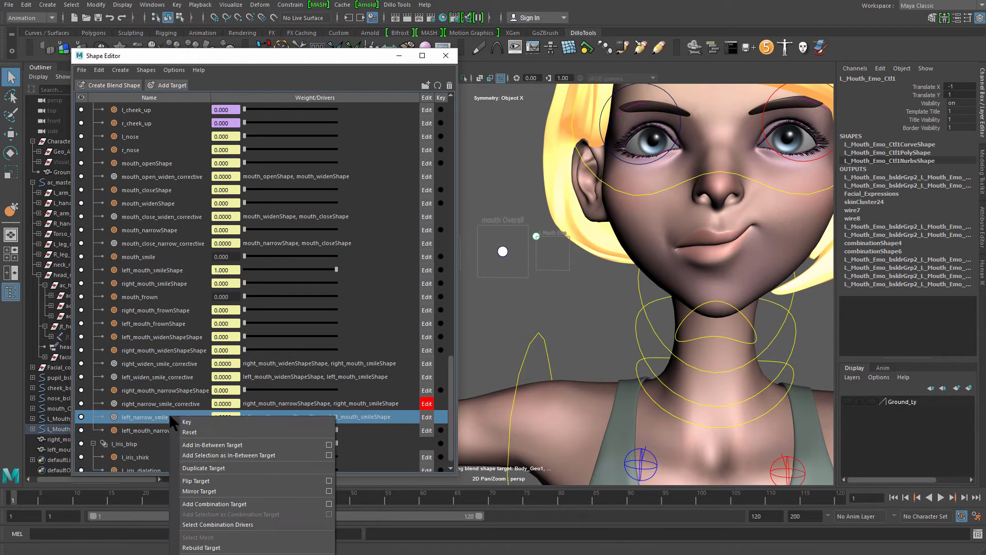
{"action": "left_click", "coordinate": [233, 481]}
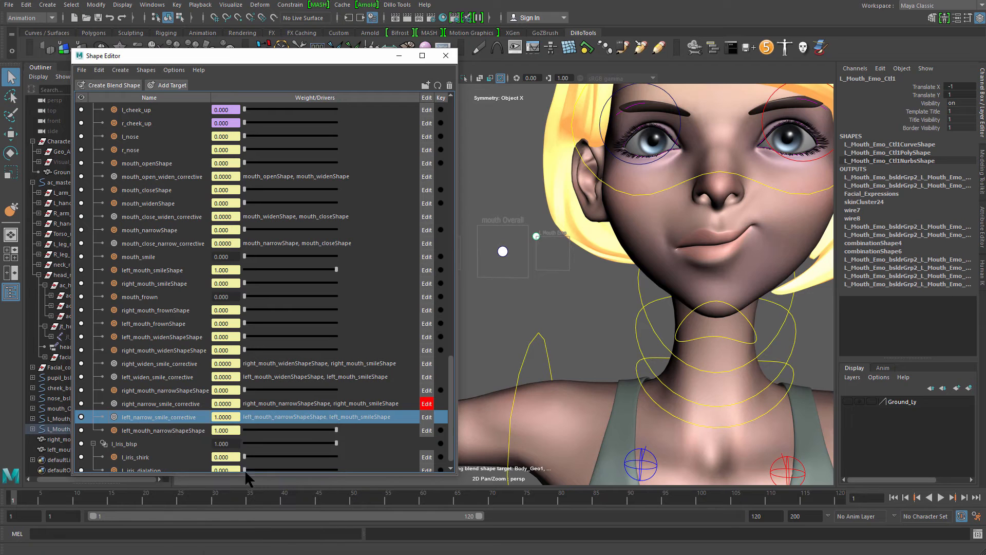
Test the flipped left corrective by moving the left-side mouth emo control and examining the narrow smile
{"action": "left_click", "coordinate": [540, 244]}
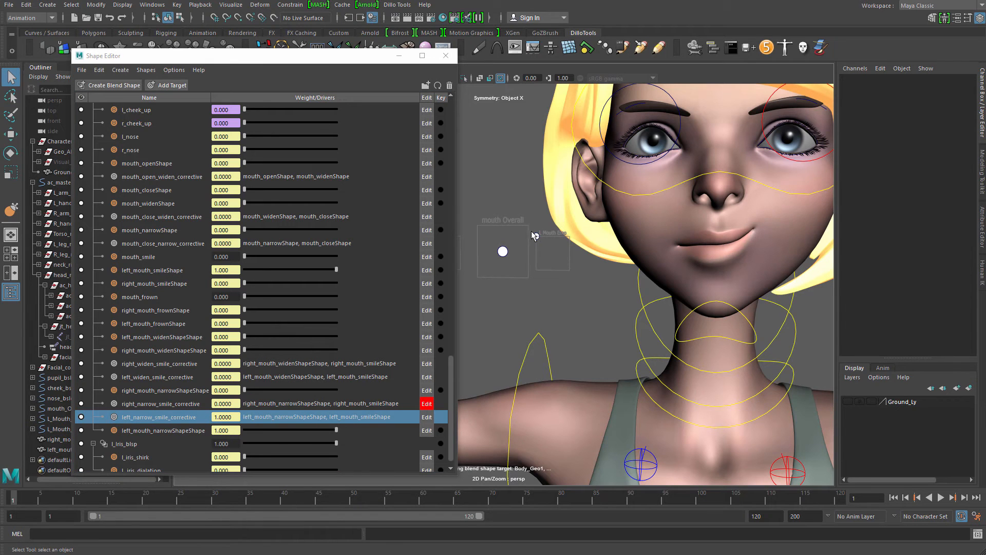
{"action": "left_click", "coordinate": [535, 235]}
{"action": "key", "text": "w"}
{"action": "left_click_drag", "start_coordinate": [537, 236], "coordinate": [479, 199]}
{"action": "left_click_drag", "start_coordinate": [678, 219], "coordinate": [597, 236], "text": "alt"}
{"action": "middle_click_drag", "start_coordinate": [515, 254], "coordinate": [555, 273], "text": "alt"}
{"action": "left_click_drag", "start_coordinate": [519, 274], "coordinate": [637, 249], "text": "alt"}
Examine the narrow smile up close with both sides posed, and select the right-side mouth emo control at Translate X 0.998
{"action": "left_click", "coordinate": [486, 275]}
{"action": "scroll", "coordinate": [533, 236], "scroll_direction": "down", "scroll_amount": 3}
{"action": "scroll", "coordinate": [606, 247], "scroll_direction": "up", "scroll_amount": 3}
{"action": "left_click_drag", "start_coordinate": [714, 255], "coordinate": [614, 298], "text": "alt"}
{"action": "scroll", "coordinate": [653, 300], "scroll_direction": "up", "scroll_amount": 2}
{"action": "middle_click_drag", "start_coordinate": [615, 298], "coordinate": [688, 257], "text": "alt"}
{"action": "scroll", "coordinate": [647, 276], "scroll_direction": "up", "scroll_amount": 3}
{"action": "scroll", "coordinate": [663, 235], "scroll_direction": "up", "scroll_amount": 3}
{"action": "scroll", "coordinate": [596, 268], "scroll_direction": "down", "scroll_amount": 3}
{"action": "scroll", "coordinate": [577, 253], "scroll_direction": "down", "scroll_amount": 3}
{"action": "middle_click_drag", "start_coordinate": [540, 264], "coordinate": [588, 255], "text": "alt"}
{"action": "left_click", "coordinate": [533, 251]}
{"action": "left_click", "coordinate": [522, 226]}
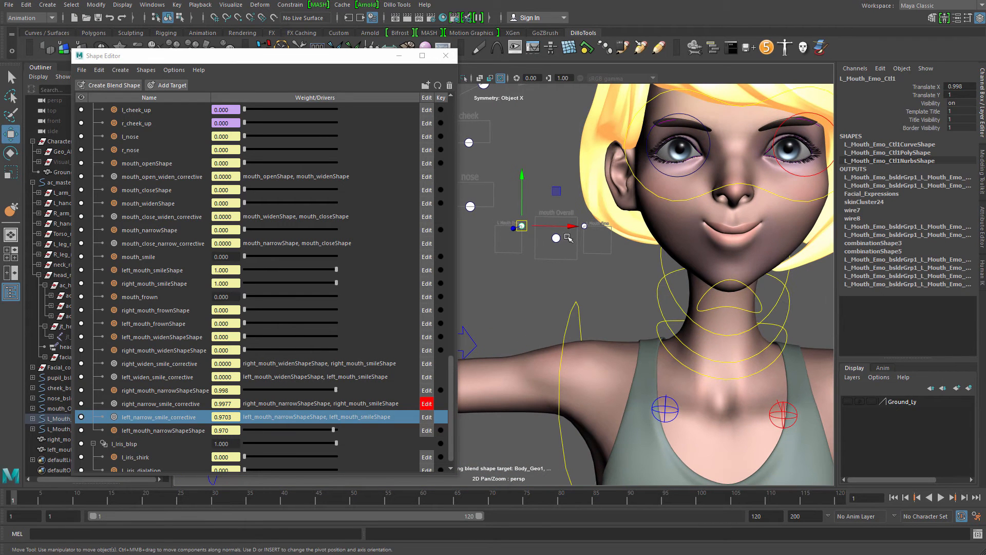
Select both mouth emo controls and try to slide them together along X
{"action": "left_click_drag", "start_coordinate": [587, 231], "coordinate": [588, 232], "text": "shift"}
{"action": "key", "text": "q"}
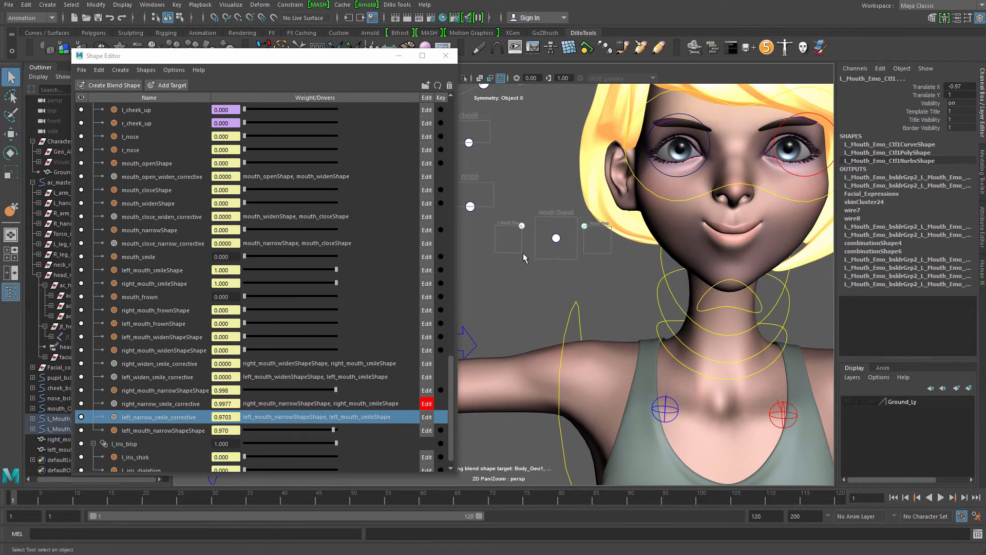
{"action": "left_click", "coordinate": [523, 253]}
{"action": "left_click", "coordinate": [522, 227]}
{"action": "left_click", "coordinate": [585, 226], "text": "shift"}
{"action": "key", "text": "w"}
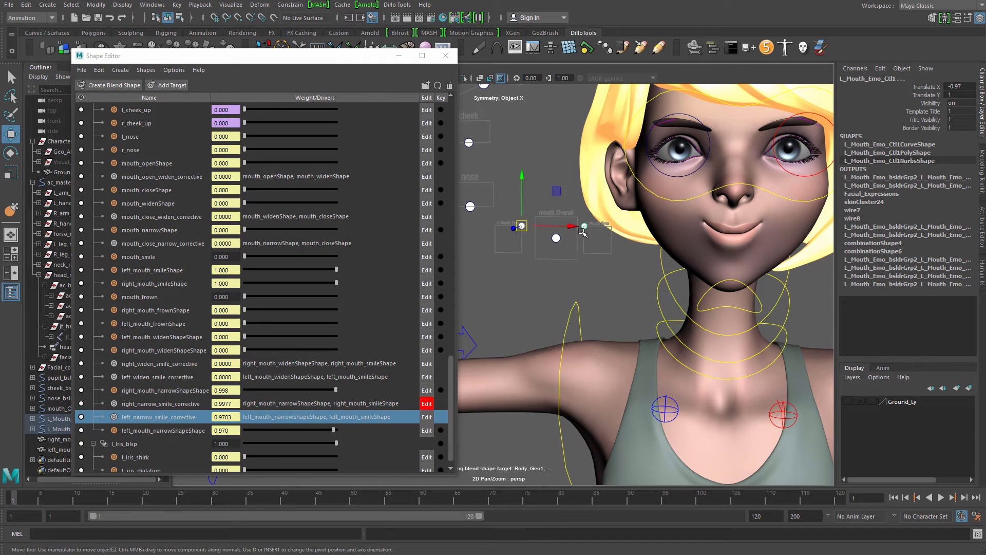
{"action": "mouse_move", "coordinate": [568, 227]}
{"action": "left_mouse_down"}
{"action": "mouse_move", "coordinate": [555, 230]}
{"action": "mouse_move", "coordinate": [591, 225]}
{"action": "mouse_move", "coordinate": [548, 227]}
{"action": "left_mouse_up"}
{"action": "key", "text": "q"}
Pose the two mouth emo controls in a full narrow smile, with both narrow smile correctives at weight 1
{"action": "left_click", "coordinate": [510, 232]}
{"action": "left_click", "coordinate": [522, 226]}
{"action": "key", "text": "w"}
{"action": "key", "text": "q"}
{"action": "left_click", "coordinate": [585, 226]}
{"action": "key", "text": "w"}
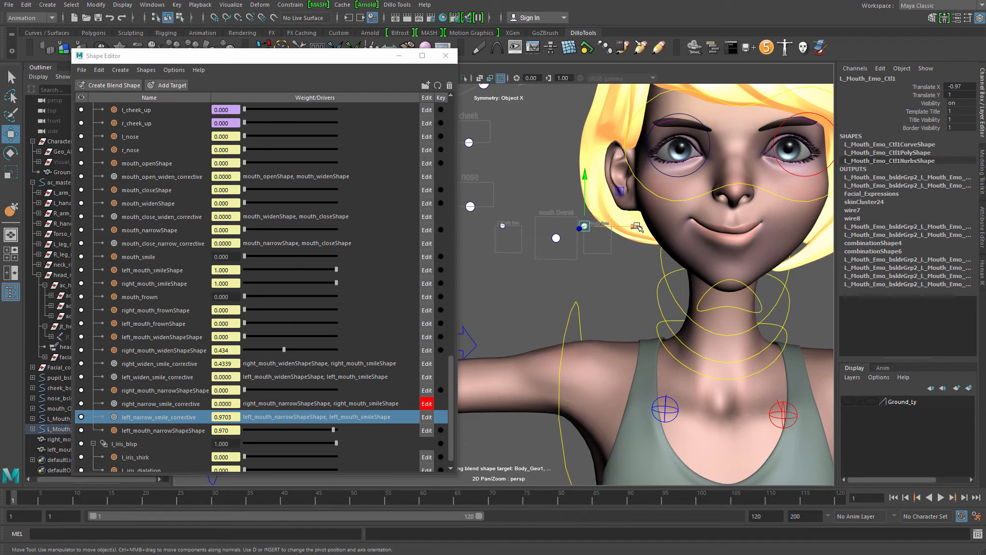
{"action": "left_click_drag", "start_coordinate": [639, 222], "coordinate": [599, 244]}
{"action": "left_click", "coordinate": [522, 229]}
Examine the symmetry and mesh wireframe of the full narrow smile up close and from a distance
{"action": "middle_click_drag", "start_coordinate": [604, 263], "coordinate": [546, 279], "text": "alt"}
{"action": "right_click_drag", "start_coordinate": [546, 280], "coordinate": [719, 313], "text": "alt"}
{"action": "middle_click_drag", "start_coordinate": [719, 313], "coordinate": [654, 330], "text": "alt"}
{"action": "left_click_drag", "start_coordinate": [637, 281], "coordinate": [655, 278], "text": "alt"}
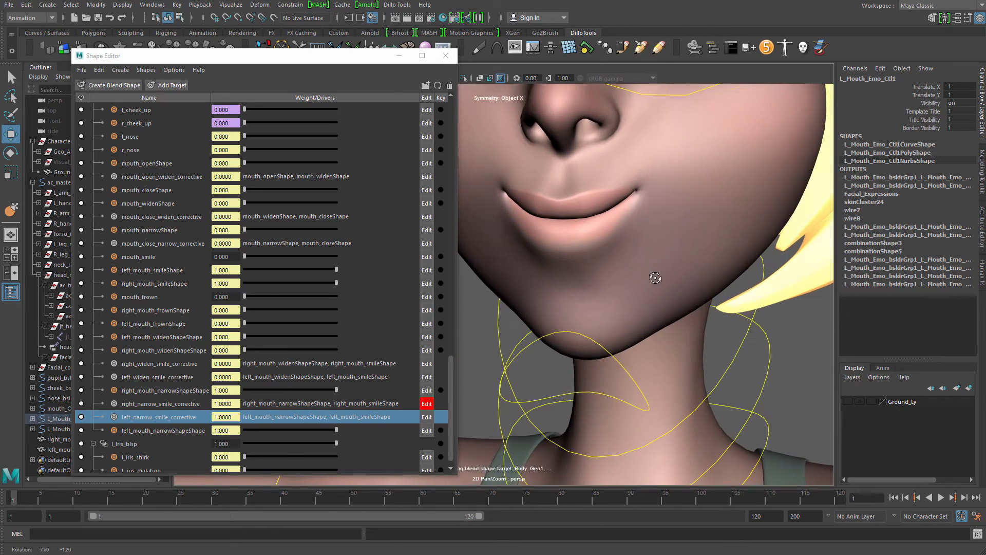
{"action": "scroll", "coordinate": [637, 264], "scroll_direction": "up", "scroll_amount": 4}
{"action": "middle_click_drag", "start_coordinate": [628, 259], "coordinate": [630, 295], "text": "alt"}
{"action": "left_click", "coordinate": [644, 224]}
{"action": "scroll", "coordinate": [652, 234], "scroll_direction": "down", "scroll_amount": 3}
{"action": "left_click_drag", "start_coordinate": [659, 242], "coordinate": [633, 243], "text": "alt"}
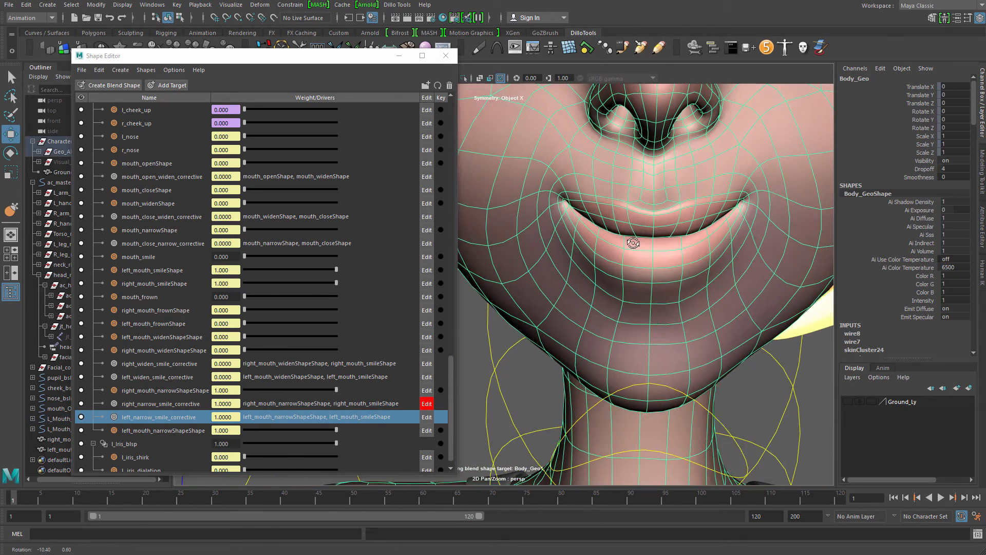
{"action": "scroll", "coordinate": [633, 243], "scroll_direction": "down", "scroll_amount": 6}
{"action": "middle_click_drag", "start_coordinate": [606, 218], "coordinate": [629, 260], "text": "alt"}
{"action": "left_click_drag", "start_coordinate": [601, 257], "coordinate": [588, 267], "text": "alt"}
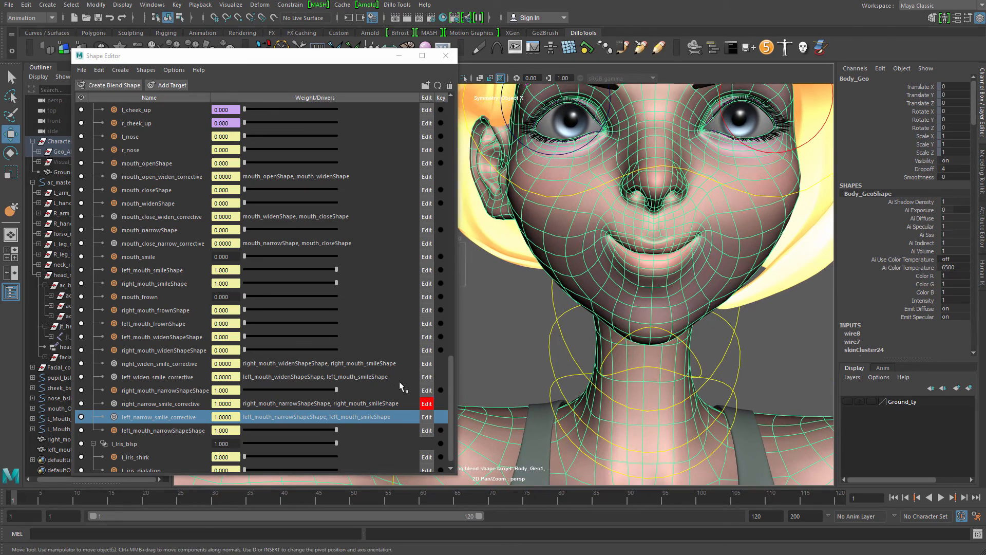
{"action": "scroll", "coordinate": [473, 271], "scroll_direction": "down", "scroll_amount": 5}
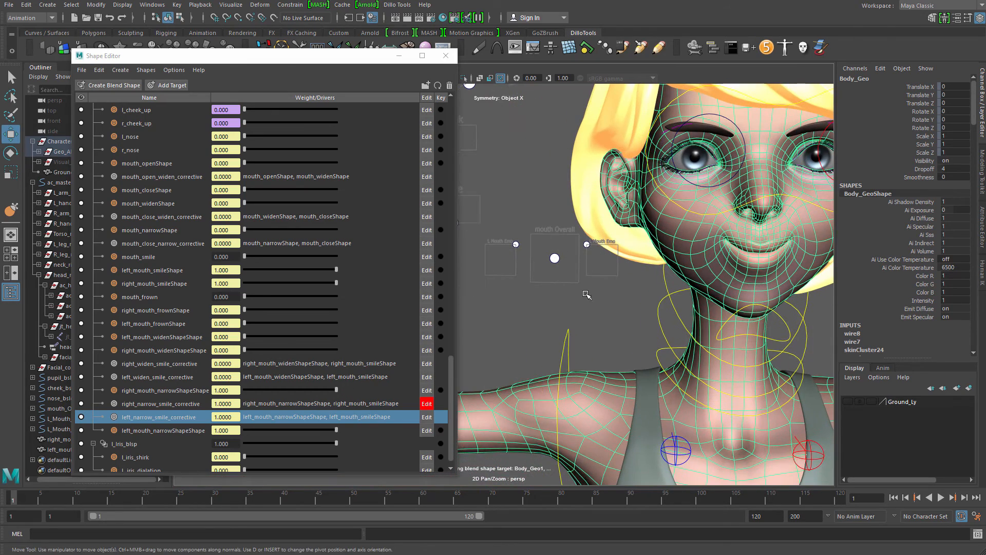
Move each mouth emo control around its narrow smile corner and check how the mouth corners deform
{"action": "left_click", "coordinate": [519, 251]}
{"action": "left_click", "coordinate": [516, 245]}
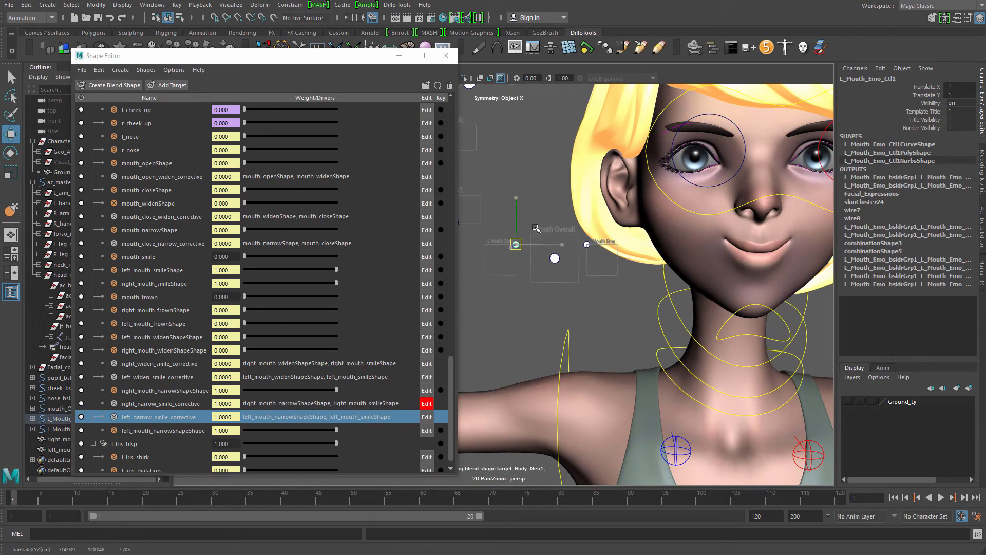
{"action": "left_click_drag", "start_coordinate": [559, 203], "coordinate": [603, 239]}
{"action": "left_click", "coordinate": [587, 246]}
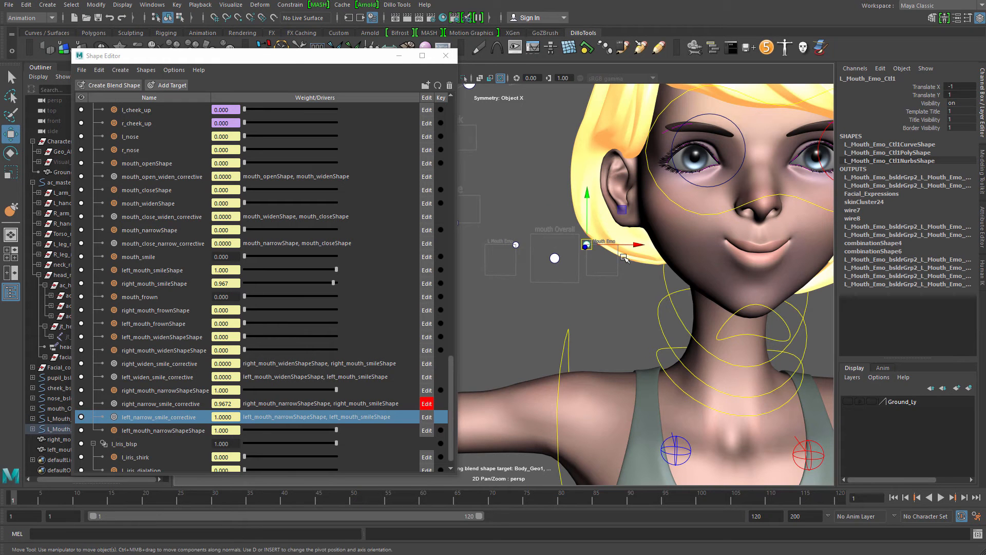
{"action": "scroll", "coordinate": [636, 247], "scroll_direction": "up", "scroll_amount": 5}
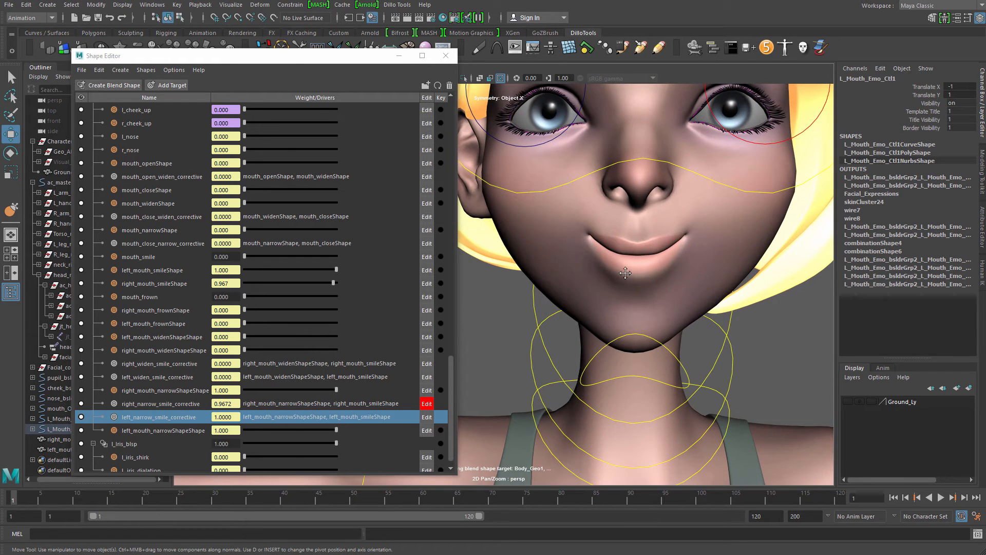
{"action": "scroll", "coordinate": [625, 273], "scroll_direction": "down", "scroll_amount": 5}
{"action": "left_click_drag", "start_coordinate": [626, 273], "coordinate": [566, 260], "text": "alt"}
Slide the left-side mouth emo control to Translate X -0.189 and the right-side one to Translate X -0.456
{"action": "key", "text": "q"}
{"action": "left_click", "coordinate": [533, 247]}
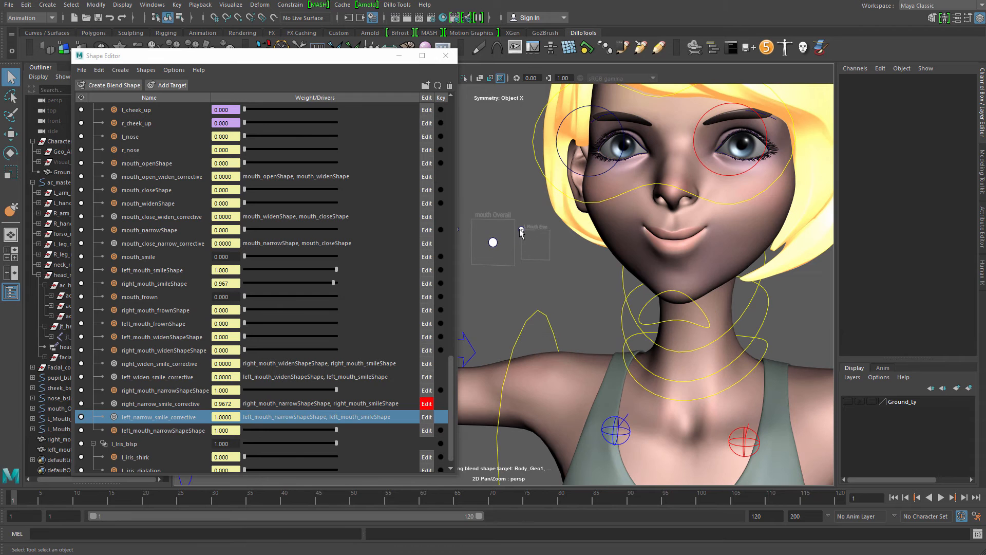
{"action": "left_click", "coordinate": [520, 230]}
{"action": "key", "text": "w"}
{"action": "mouse_move", "coordinate": [523, 230]}
{"action": "left_mouse_down"}
{"action": "mouse_move", "coordinate": [543, 231]}
{"action": "mouse_move", "coordinate": [534, 232]}
{"action": "left_mouse_up"}
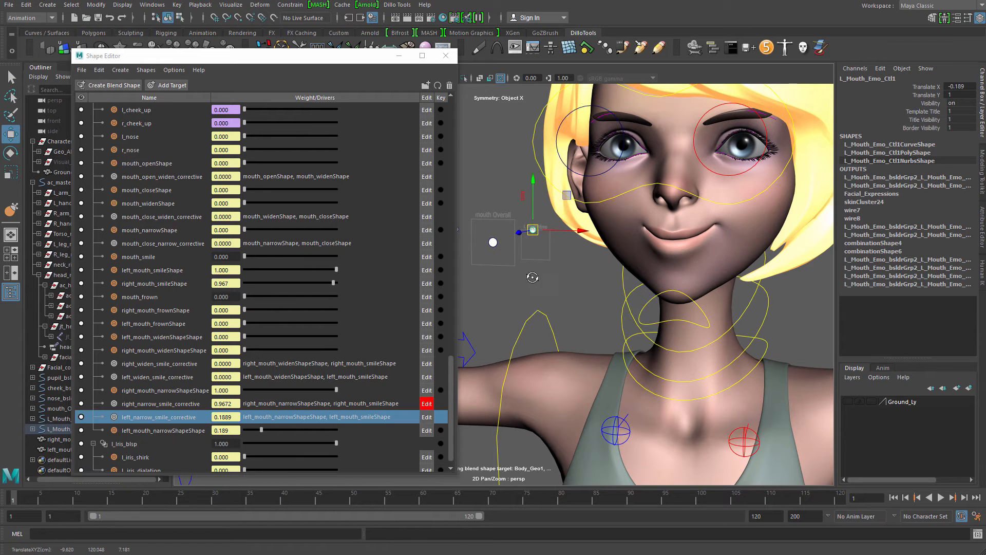
{"action": "left_click_drag", "start_coordinate": [533, 277], "coordinate": [512, 230], "text": "alt"}
{"action": "left_click", "coordinate": [532, 230]}
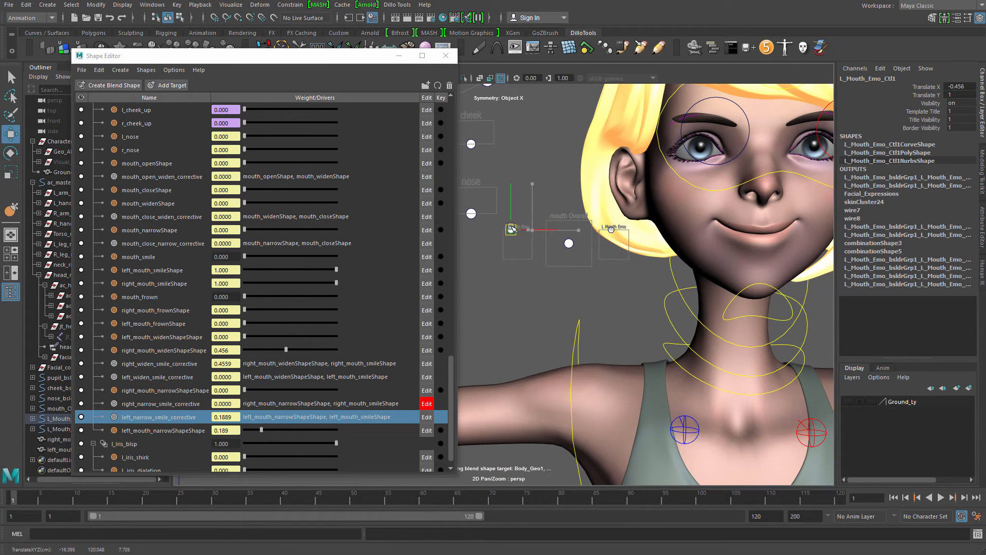
Test the fully open mouth by moving mouth_Overall_Ctl1 to Translate Y -1
{"action": "left_click_drag", "start_coordinate": [601, 249], "coordinate": [574, 257], "text": "alt"}
{"action": "key", "text": "q"}
{"action": "left_click", "coordinate": [575, 242]}
{"action": "key", "text": "w"}
{"action": "left_click_drag", "start_coordinate": [549, 201], "coordinate": [504, 264]}
Move both mouth emo controls to their outer lower corners for a full wide frown
{"action": "left_click", "coordinate": [497, 223]}
{"action": "middle_click_drag", "start_coordinate": [504, 264], "coordinate": [468, 265]}
{"action": "left_click", "coordinate": [592, 227]}
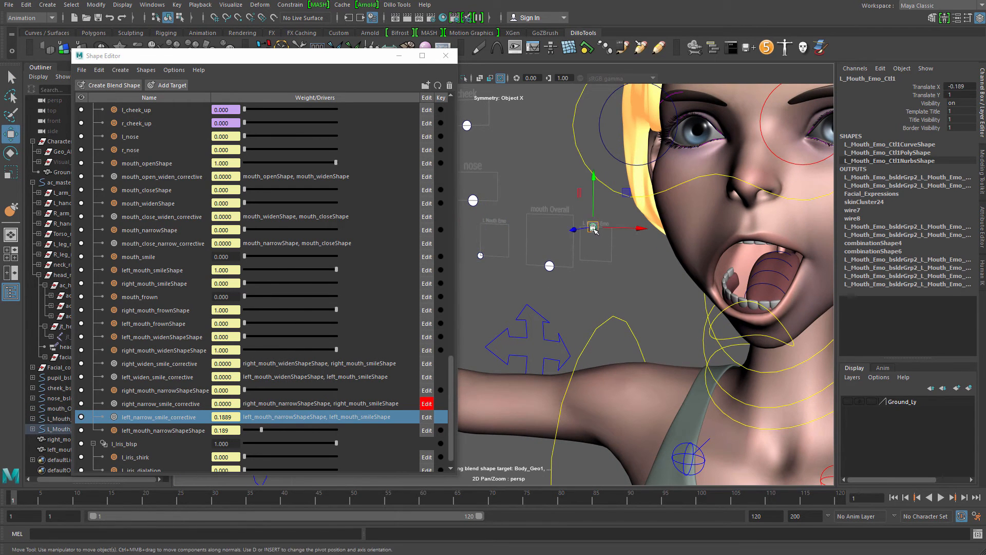
{"action": "left_click_drag", "start_coordinate": [592, 227], "coordinate": [654, 297]}
Set mouth_Overall_Ctl1's Translate Y to 0 to close the mouth
{"action": "left_click", "coordinate": [551, 266]}
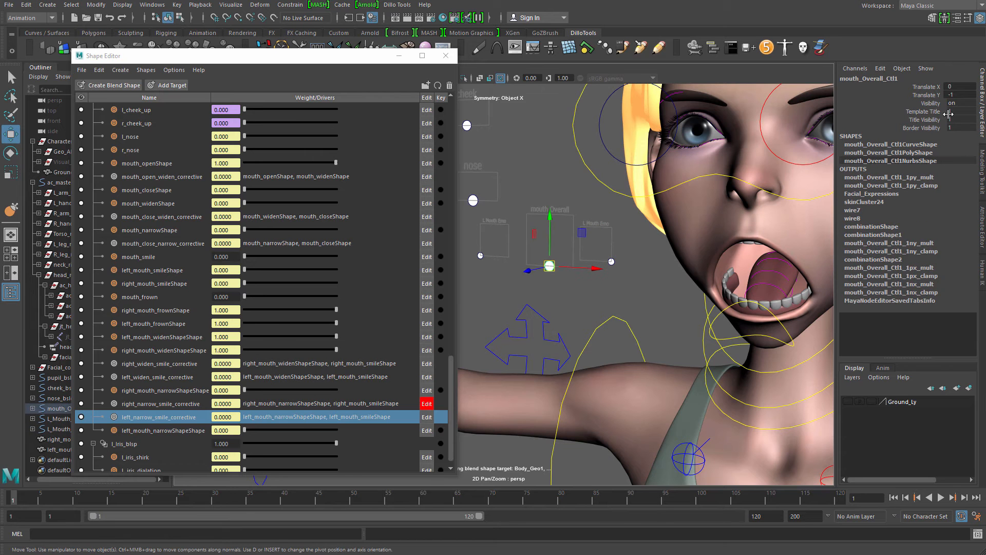
{"action": "left_click", "coordinate": [957, 96]}
{"action": "key", "text": "Return"}
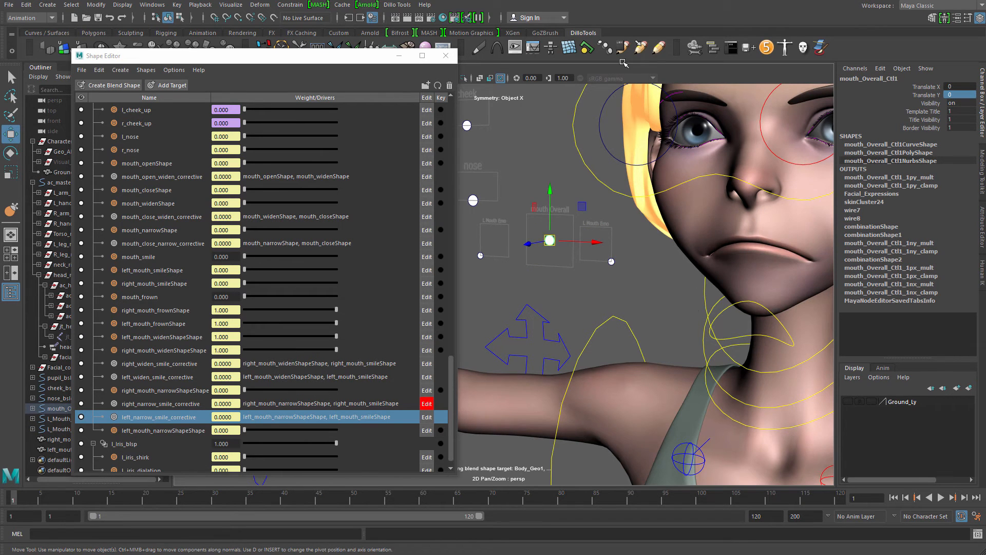
Slide the character's right-side mouth emo control to Translate X -0.963 and examine the wide frown's mouth corner
{"action": "left_click_drag", "start_coordinate": [663, 319], "coordinate": [708, 303], "text": "alt"}
{"action": "right_click_drag", "start_coordinate": [707, 303], "coordinate": [645, 270], "text": "alt"}
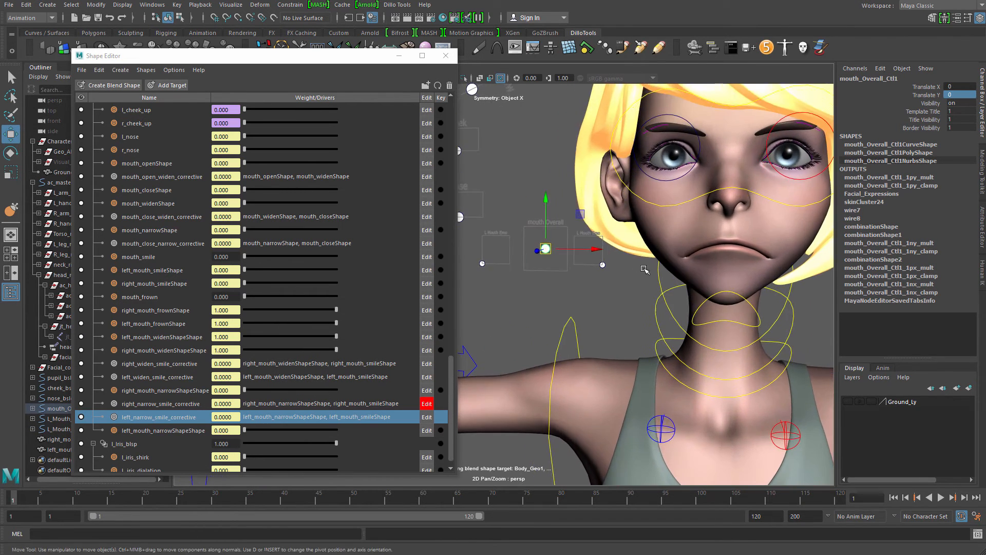
{"action": "middle_click_drag", "start_coordinate": [646, 270], "coordinate": [664, 276], "text": "alt"}
{"action": "left_click_drag", "start_coordinate": [630, 264], "coordinate": [630, 288], "text": "alt"}
{"action": "left_click", "coordinate": [521, 272]}
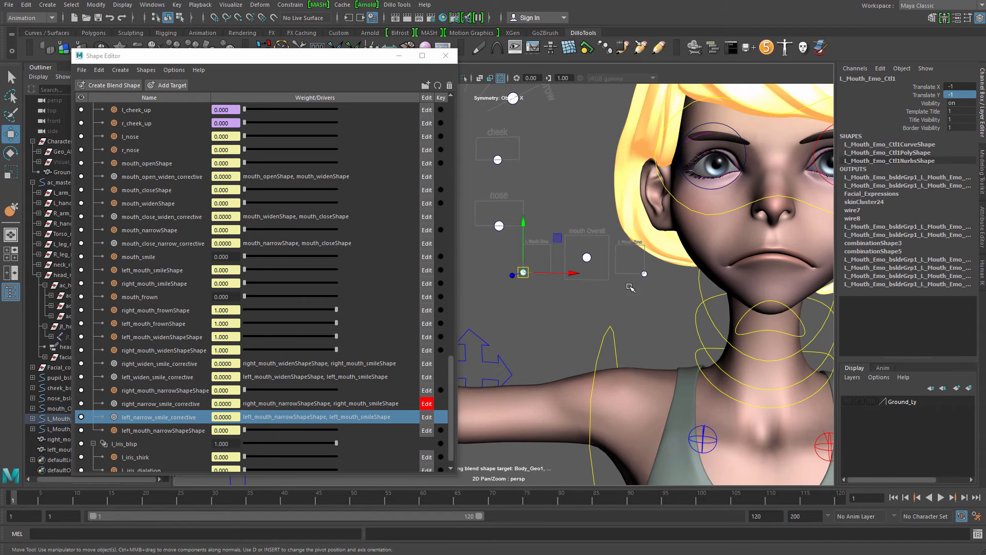
{"action": "left_click_drag", "start_coordinate": [564, 291], "coordinate": [593, 282], "text": "alt"}
{"action": "mouse_move", "coordinate": [527, 273]}
{"action": "left_mouse_down"}
{"action": "mouse_move", "coordinate": [535, 261]}
{"action": "mouse_move", "coordinate": [520, 281]}
{"action": "left_mouse_up"}
{"action": "left_click_drag", "start_coordinate": [728, 335], "coordinate": [731, 251], "text": "alt"}
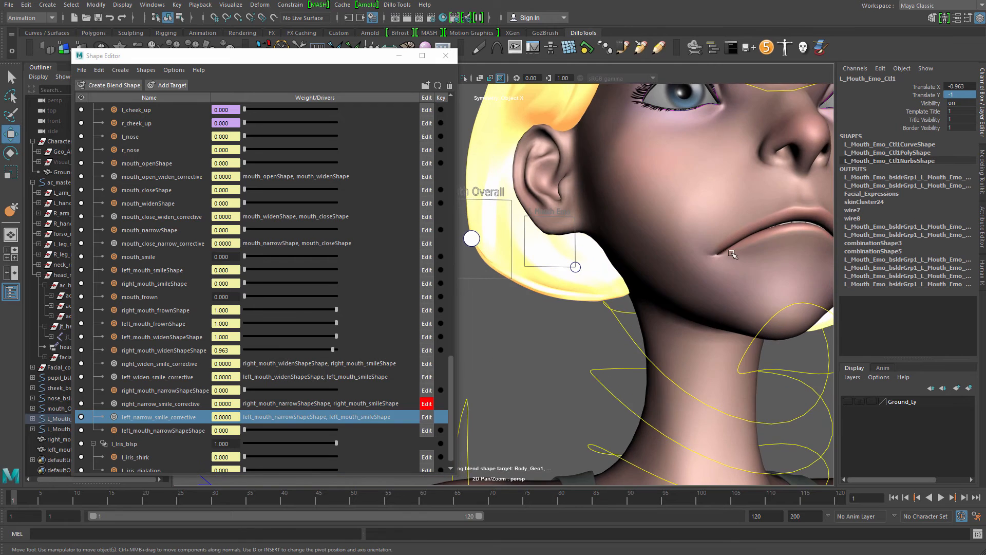
{"action": "middle_click_drag", "start_coordinate": [695, 270], "coordinate": [746, 300], "text": "alt"}
{"action": "right_click_drag", "start_coordinate": [746, 300], "coordinate": [557, 334], "text": "alt"}
{"action": "middle_click_drag", "start_coordinate": [558, 334], "coordinate": [662, 288], "text": "alt"}
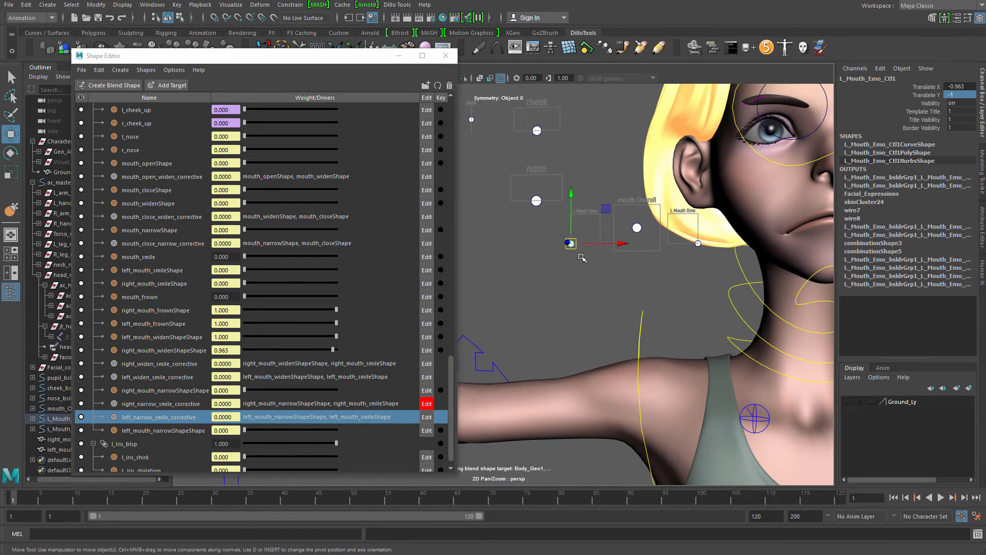
Return the right-side mouth emo control to its outer lower corner, and set the left-side one's Translate X and Y to 0
{"action": "left_click_drag", "start_coordinate": [571, 243], "coordinate": [540, 276]}
{"action": "middle_click_drag", "start_coordinate": [693, 264], "coordinate": [607, 274], "text": "alt"}
{"action": "left_click_drag", "start_coordinate": [607, 274], "coordinate": [646, 282], "text": "alt"}
{"action": "left_click", "coordinate": [593, 255]}
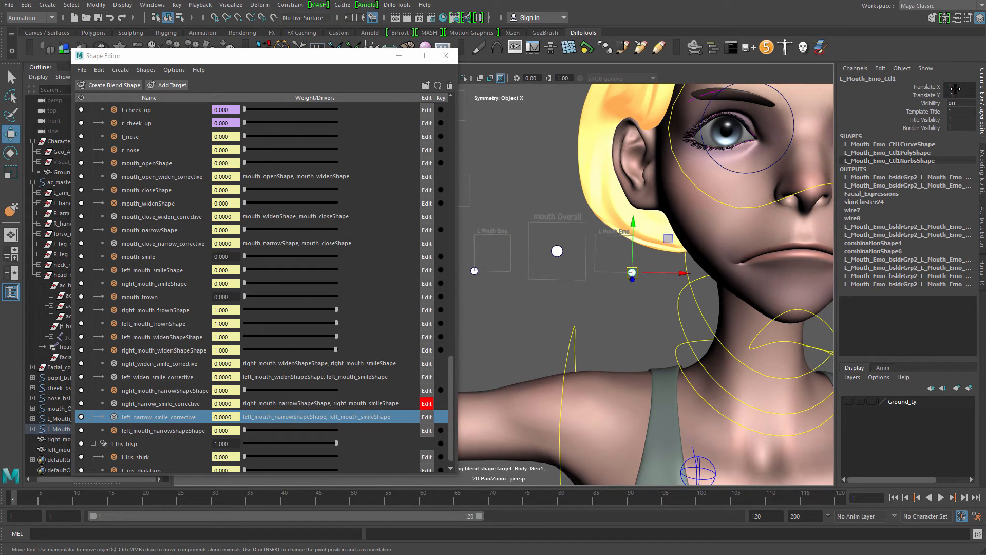
{"action": "left_click_drag", "start_coordinate": [954, 89], "coordinate": [954, 96]}
{"action": "key", "text": "Return"}
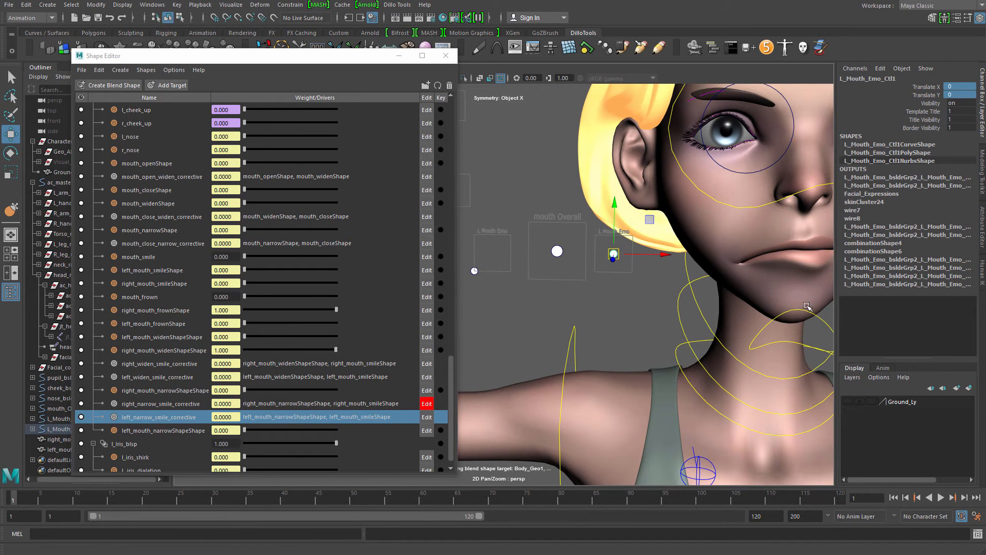
Add a combination target driven by right_mouth_frownShape and right_mouth_widenShapeShape
{"action": "left_click_drag", "start_coordinate": [808, 306], "coordinate": [729, 284], "text": "alt"}
{"action": "left_click", "coordinate": [720, 265]}
{"action": "middle_click_drag", "start_coordinate": [699, 248], "coordinate": [692, 254], "text": "alt"}
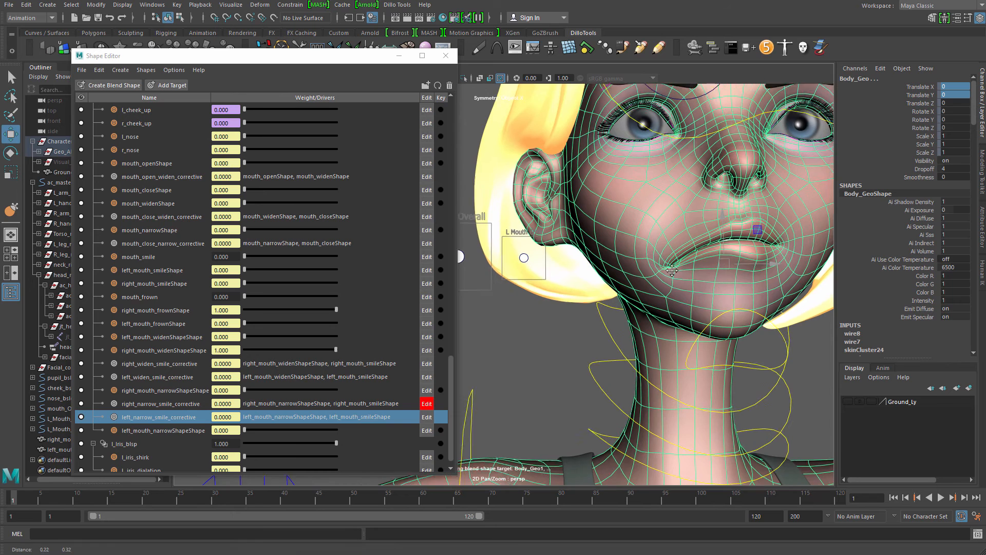
{"action": "scroll", "coordinate": [693, 253], "scroll_direction": "up", "scroll_amount": 2}
{"action": "right_click", "coordinate": [685, 237]}
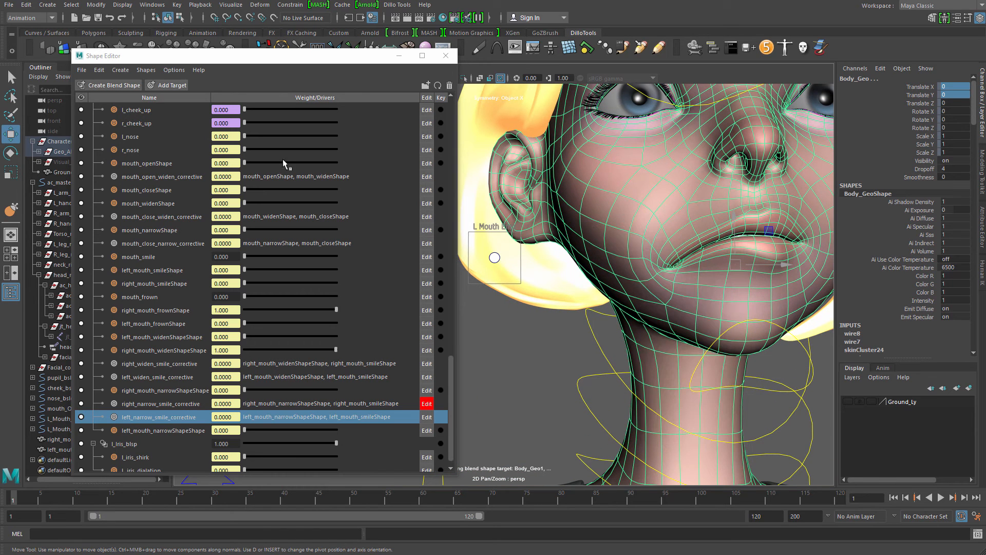
{"action": "middle_click_drag", "start_coordinate": [497, 363], "coordinate": [653, 330], "text": "alt"}
{"action": "left_click", "coordinate": [173, 311]}
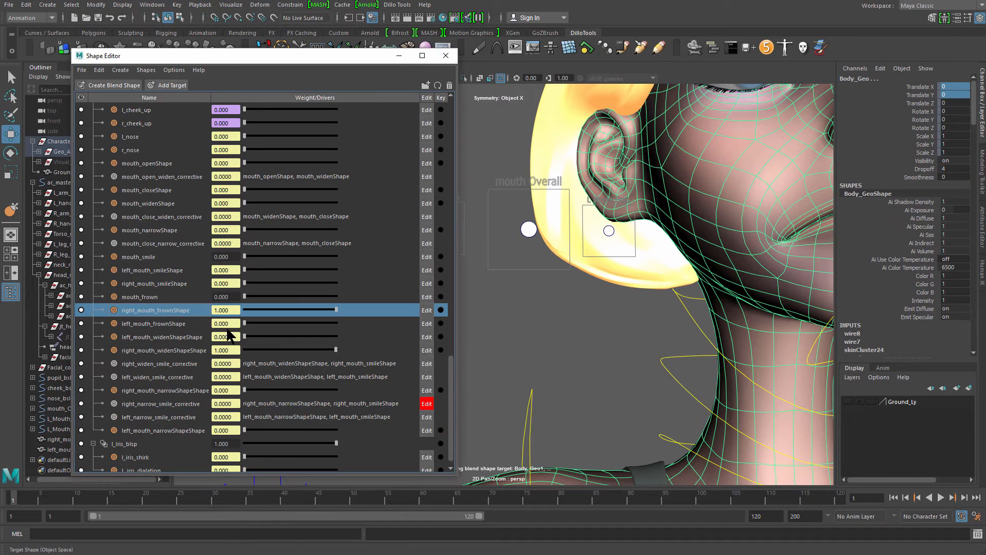
{"action": "left_click", "coordinate": [183, 350], "text": "ctrl"}
{"action": "right_click_drag", "start_coordinate": [553, 318], "coordinate": [452, 330], "text": "alt"}
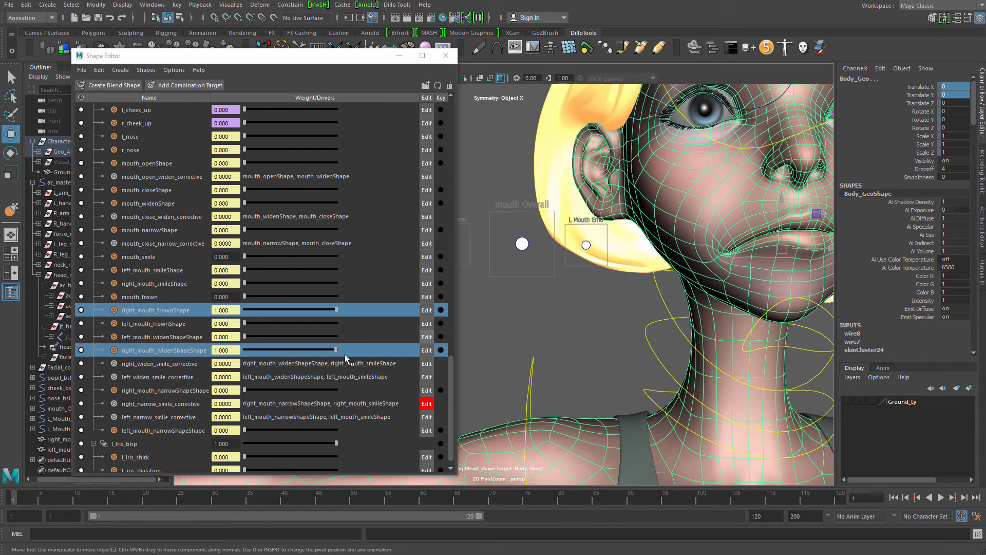
{"action": "left_click", "coordinate": [197, 85]}
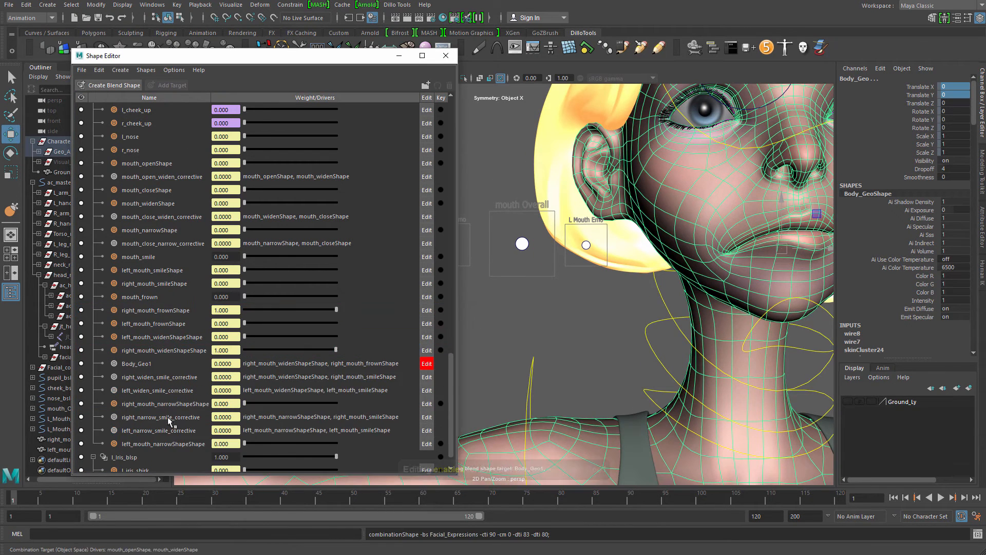
Rename the new combination target as right_widen_frown_corrective
{"action": "double_click", "coordinate": [163, 364]}
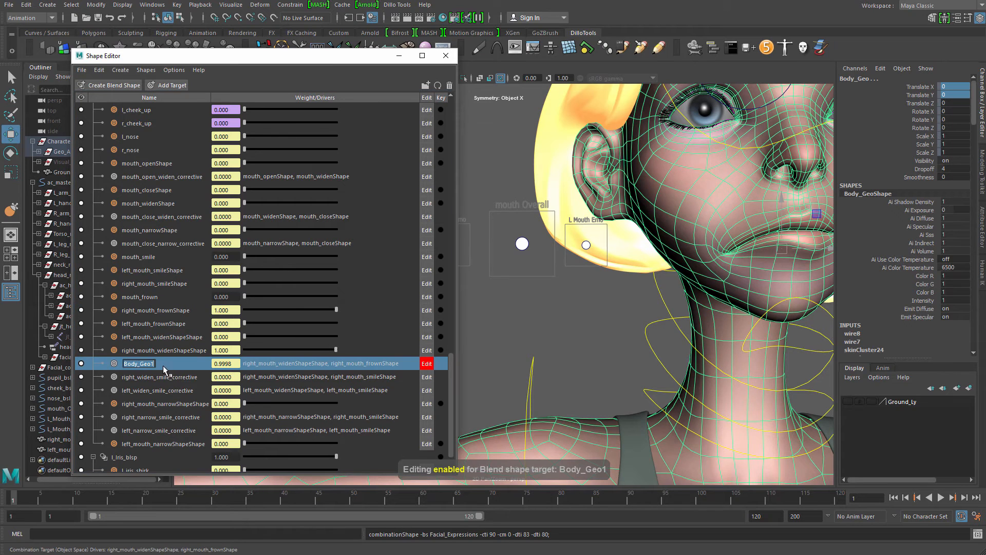
{"action": "type", "text": "right_w"}
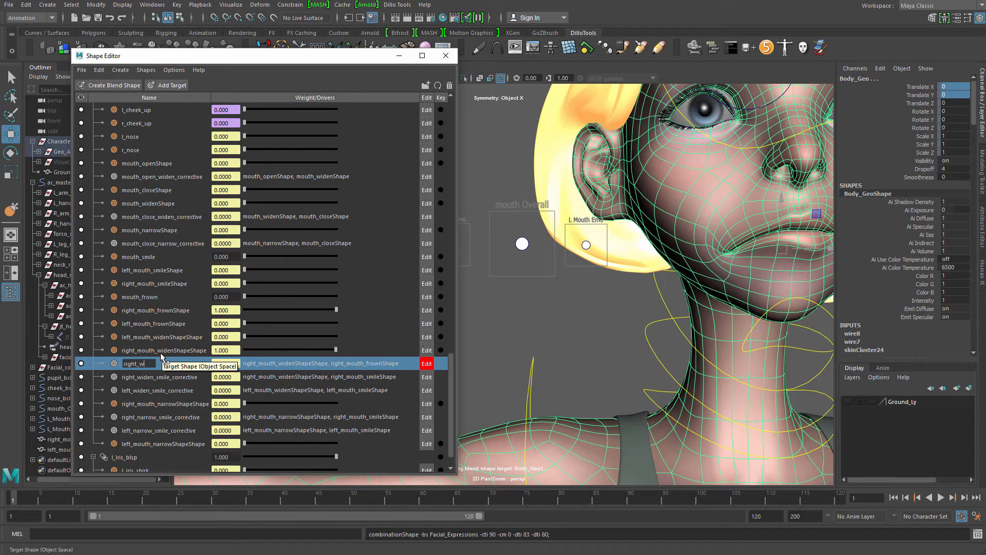
{"action": "type", "text": "i"}
{"action": "type", "text": "den_fro"}
{"action": "type", "text": "wn_corr"}
{"action": "type", "text": "ect"}
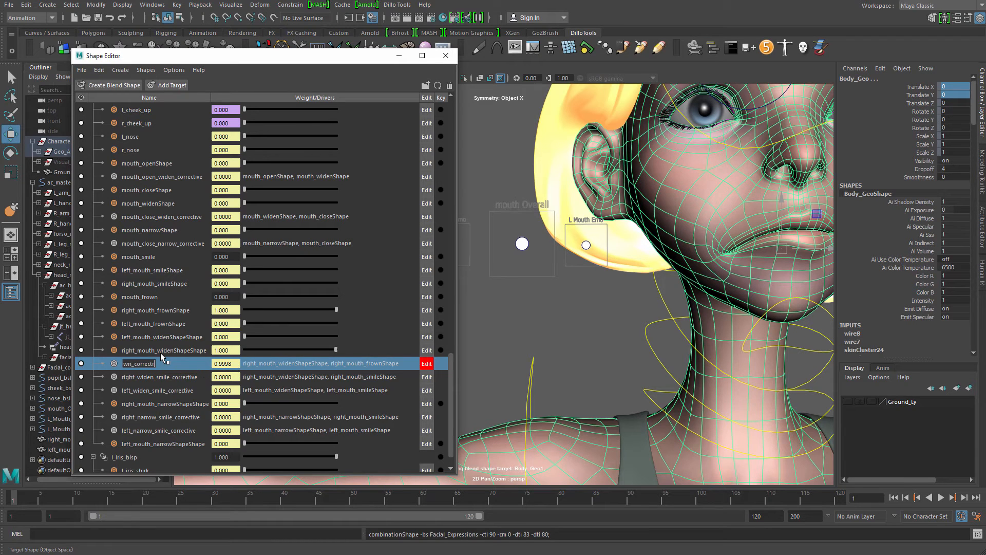
{"action": "type", "text": "ive"}
{"action": "key", "text": "Return"}
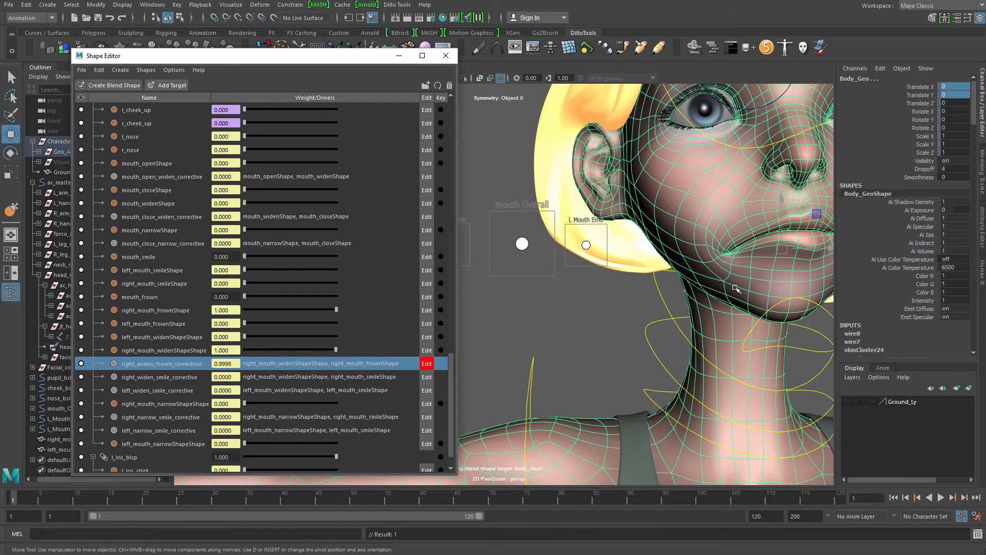
Try to sculpt the character's right mouth corner with the Sculpt tool on the current mesh selection
{"action": "left_click_drag", "start_coordinate": [660, 292], "coordinate": [679, 300], "text": "alt"}
{"action": "scroll", "coordinate": [684, 291], "scroll_direction": "up", "scroll_amount": 4}
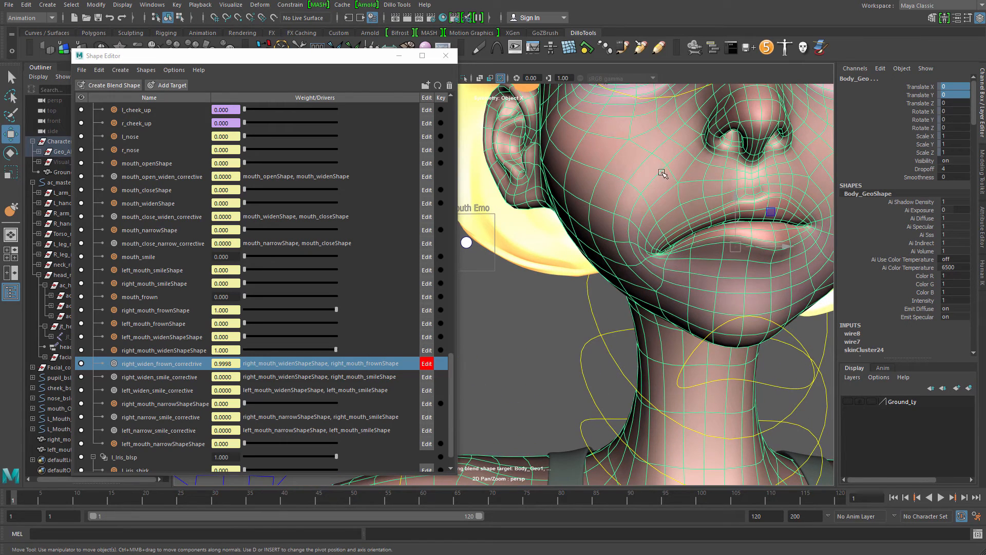
{"action": "right_click", "coordinate": [678, 220], "text": "shift"}
{"action": "left_click", "coordinate": [627, 202]}
{"action": "scroll", "coordinate": [672, 216], "scroll_direction": "up", "scroll_amount": 5}
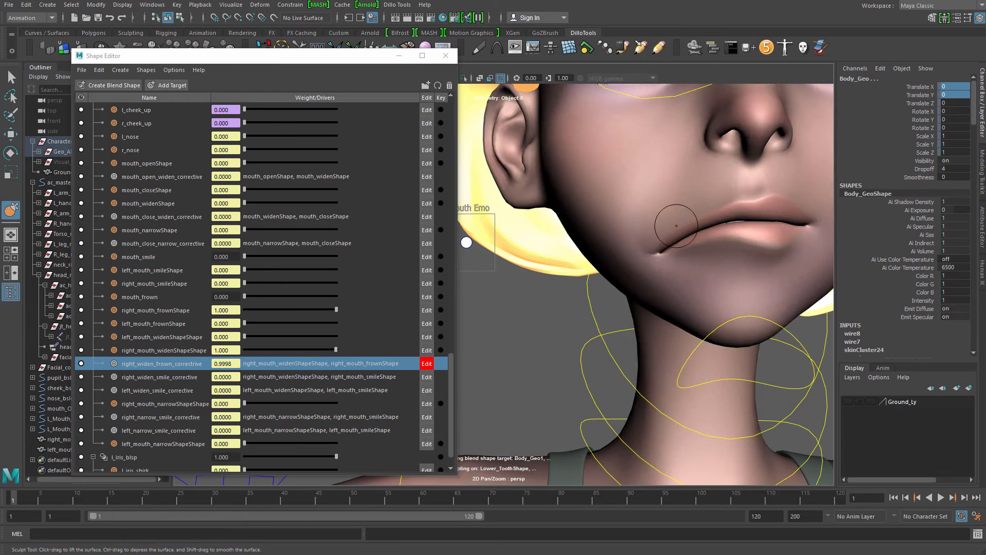
{"action": "mouse_move", "coordinate": [627, 238]}
{"action": "left_mouse_down"}
{"action": "mouse_move", "coordinate": [641, 255]}
{"action": "mouse_move", "coordinate": [625, 250]}
{"action": "left_mouse_up"}
{"action": "key", "text": "q"}
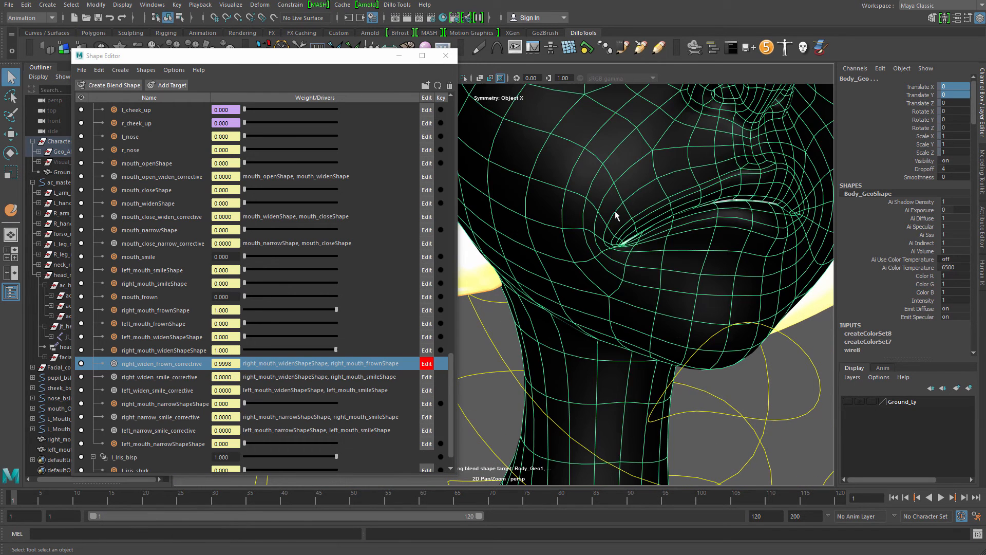
{"action": "right_click_drag", "start_coordinate": [627, 186], "coordinate": [629, 226], "text": "shift"}
{"action": "left_click_drag", "start_coordinate": [636, 231], "coordinate": [611, 232], "text": "alt"}
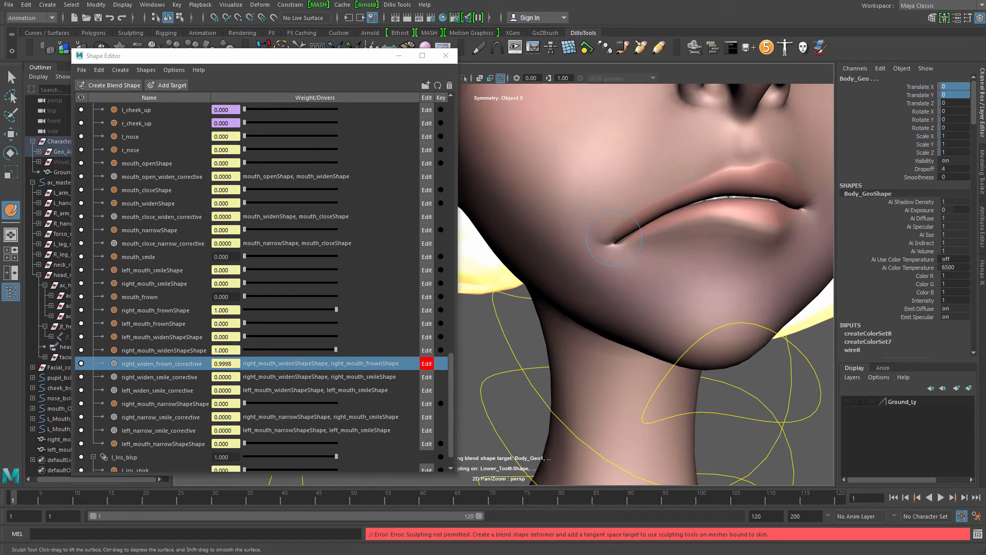
Move the Shape Editor off the face, reselect only Body_Geo, and activate the Sculpt tool on it
{"action": "left_click_drag", "start_coordinate": [375, 56], "coordinate": [419, 149]}
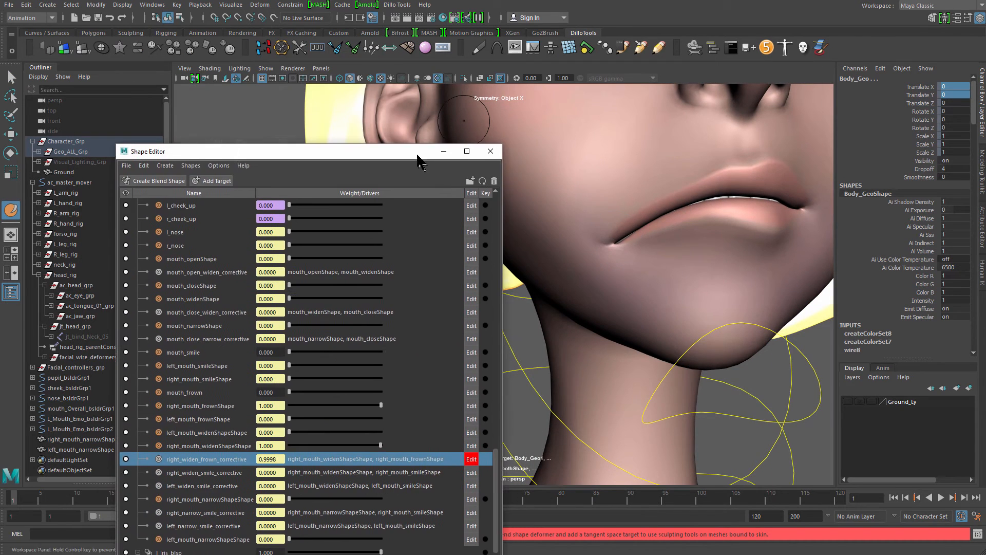
{"action": "key", "text": "q"}
{"action": "left_click", "coordinate": [544, 383]}
{"action": "left_click", "coordinate": [604, 312]}
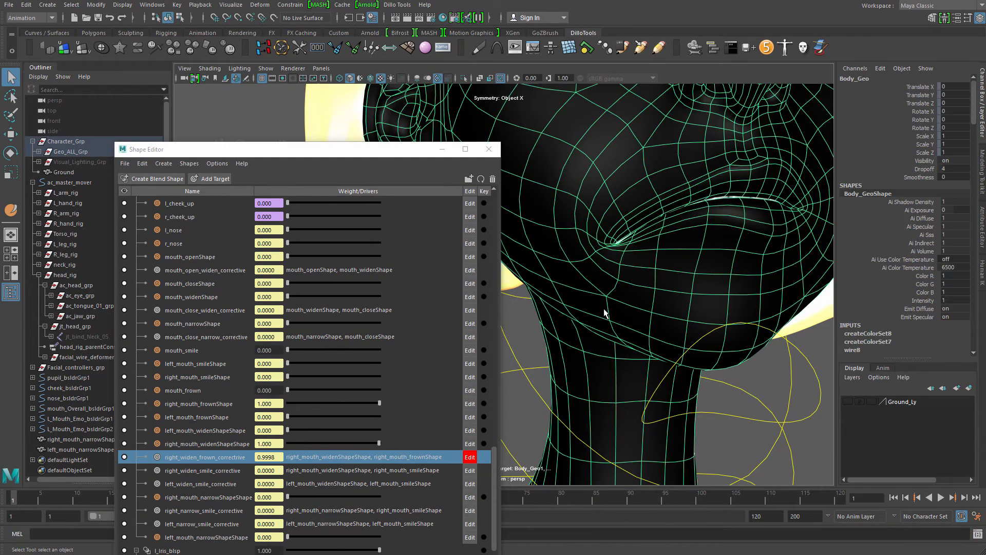
{"action": "right_click_drag", "start_coordinate": [620, 265], "coordinate": [621, 307], "text": "shift"}
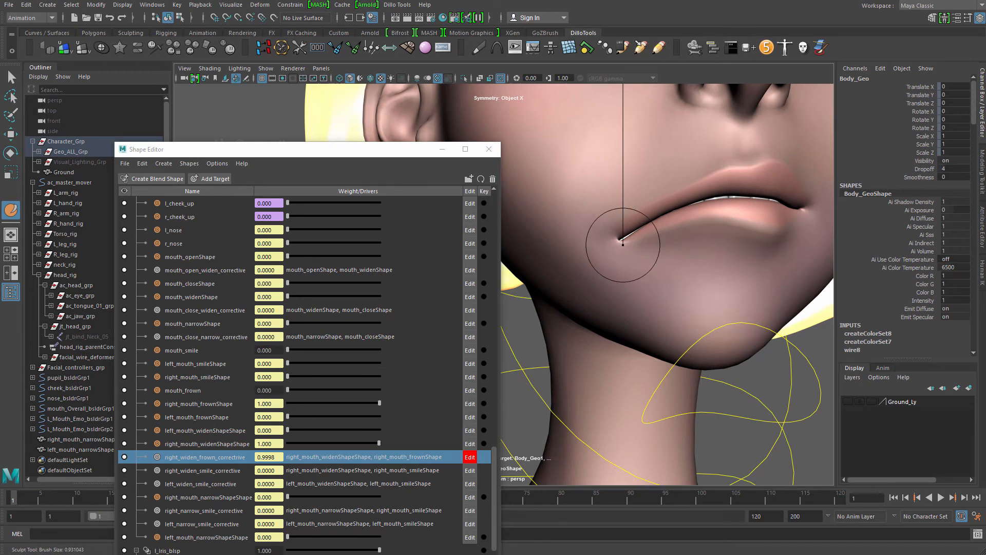
Switch to the Grab tool, resize its brush, and reshape the character's right mouth corner for the wide frown
{"action": "left_click_drag", "start_coordinate": [625, 239], "coordinate": [642, 265], "text": "alt"}
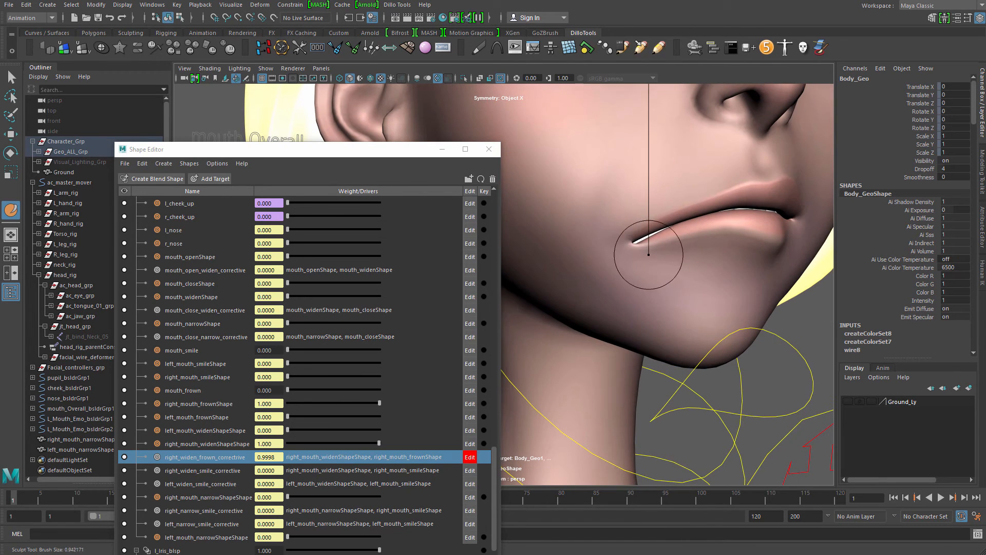
{"action": "scroll", "coordinate": [647, 247], "scroll_direction": "up", "scroll_amount": 4}
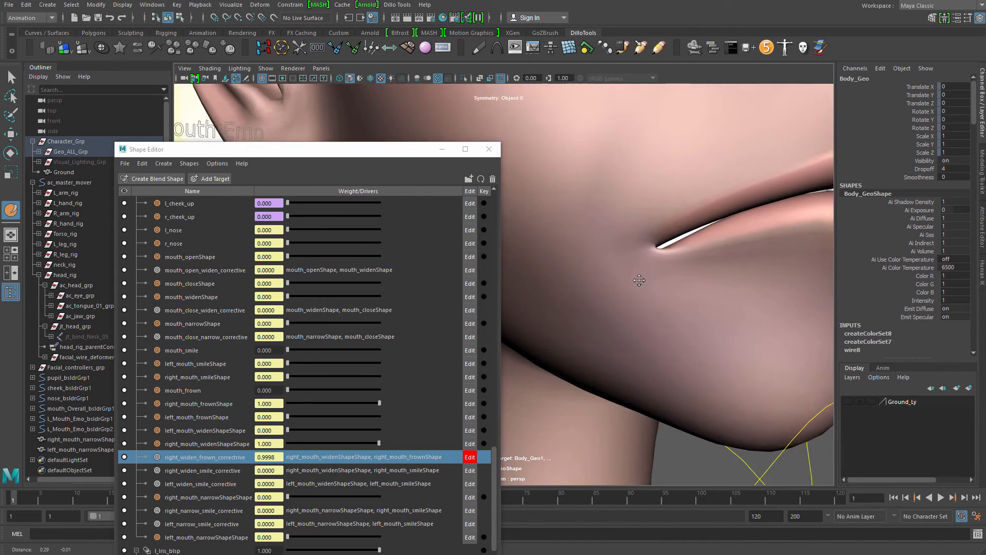
{"action": "right_click_drag", "start_coordinate": [639, 231], "coordinate": [635, 255], "text": "shift"}
{"action": "key", "text": "b"}
{"action": "left_click_drag", "start_coordinate": [634, 255], "coordinate": [627, 249]}
{"action": "left_click_drag", "start_coordinate": [628, 255], "coordinate": [634, 231]}
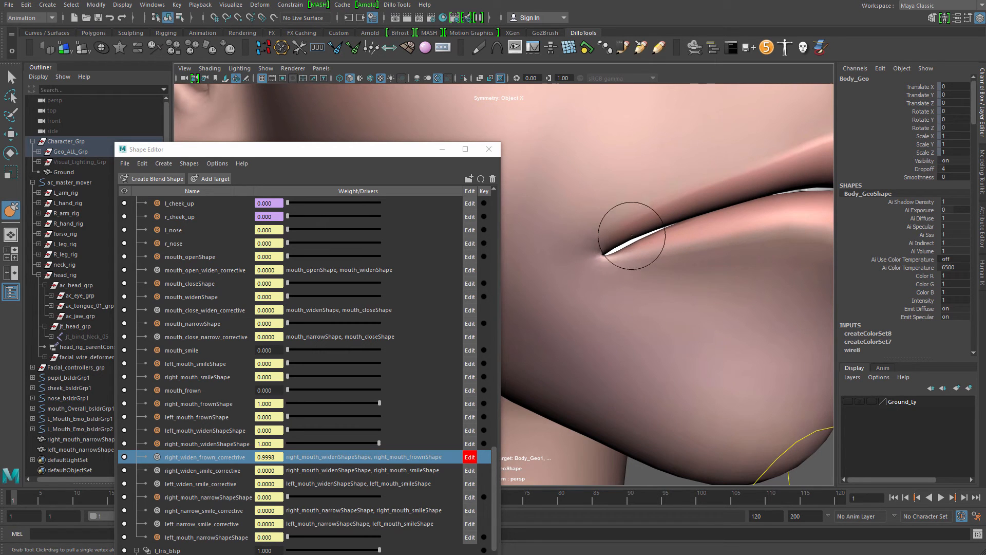
Refine the right mouth corner with the sculpting brushes, closing the gap between the lips and smoothing the surrounding skin
{"action": "right_click", "coordinate": [649, 252], "text": "shift"}
{"action": "right_click_drag", "start_coordinate": [650, 251], "coordinate": [554, 292], "text": "shift"}
{"action": "key", "text": "b"}
{"action": "mouse_move", "coordinate": [621, 258]}
{"action": "left_mouse_down"}
{"action": "mouse_move", "coordinate": [619, 248]}
{"action": "mouse_move", "coordinate": [620, 260]}
{"action": "mouse_move", "coordinate": [597, 264]}
{"action": "mouse_move", "coordinate": [610, 271]}
{"action": "mouse_move", "coordinate": [650, 249]}
{"action": "left_mouse_up"}
{"action": "right_click", "coordinate": [645, 244]}
{"action": "mouse_move", "coordinate": [646, 227]}
{"action": "right_mouse_down", "text": "ctrl+shift"}
{"action": "mouse_move", "coordinate": [594, 261]}
{"action": "mouse_move", "coordinate": [592, 302]}
{"action": "mouse_move", "coordinate": [562, 291]}
{"action": "mouse_move", "coordinate": [588, 297]}
{"action": "right_mouse_up", "text": "ctrl+shift"}
{"action": "right_click_drag", "start_coordinate": [618, 289], "coordinate": [680, 274], "text": "alt"}
{"action": "left_click_drag", "start_coordinate": [680, 273], "coordinate": [659, 277], "text": "alt"}
{"action": "right_click_drag", "start_coordinate": [659, 285], "coordinate": [599, 260], "text": "alt"}
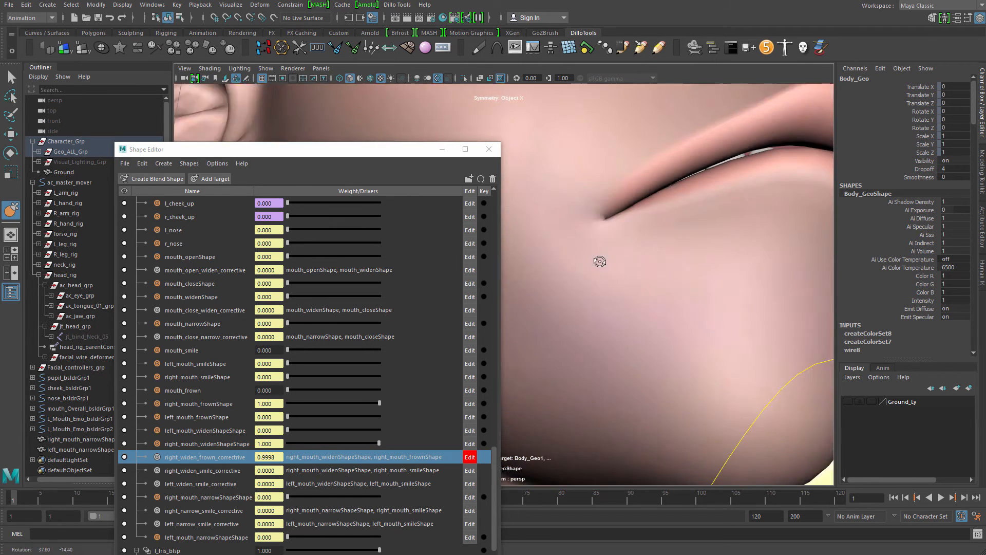
{"action": "left_click_drag", "start_coordinate": [599, 260], "coordinate": [585, 253], "text": "alt"}
{"action": "middle_click_drag", "start_coordinate": [584, 252], "coordinate": [622, 272], "text": "alt"}
{"action": "mouse_move", "coordinate": [623, 271]}
{"action": "left_mouse_down", "text": "alt"}
{"action": "mouse_move", "coordinate": [645, 275]}
{"action": "mouse_move", "coordinate": [639, 267]}
{"action": "left_mouse_up", "text": "alt"}
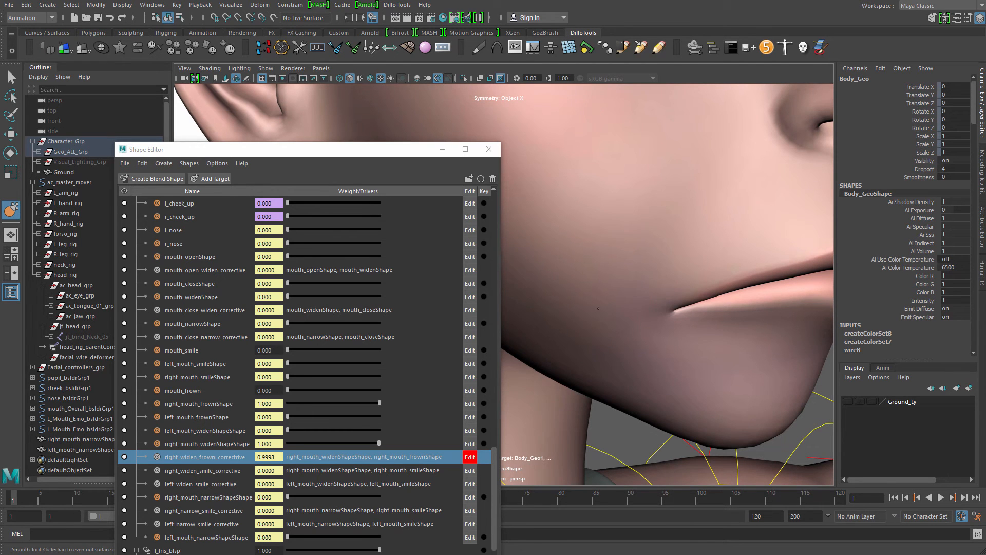
Examine the sculpted right mouth corner and cheek from front, side, low and high angles with the Grab tool active
{"action": "left_click_drag", "start_coordinate": [656, 335], "coordinate": [689, 294], "text": "alt"}
{"action": "right_click_drag", "start_coordinate": [689, 295], "coordinate": [651, 286], "text": "alt"}
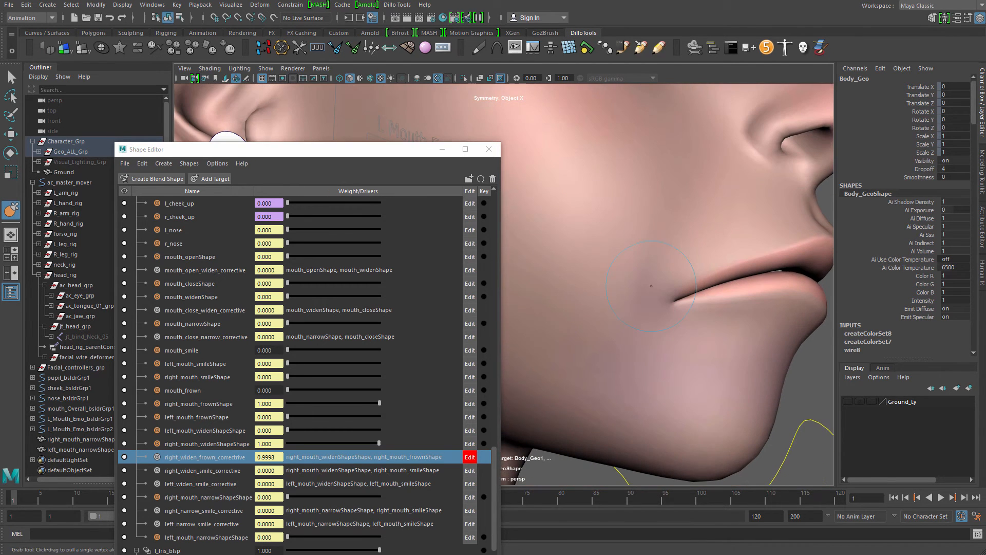
{"action": "left_click_drag", "start_coordinate": [634, 327], "coordinate": [585, 314], "text": "alt"}
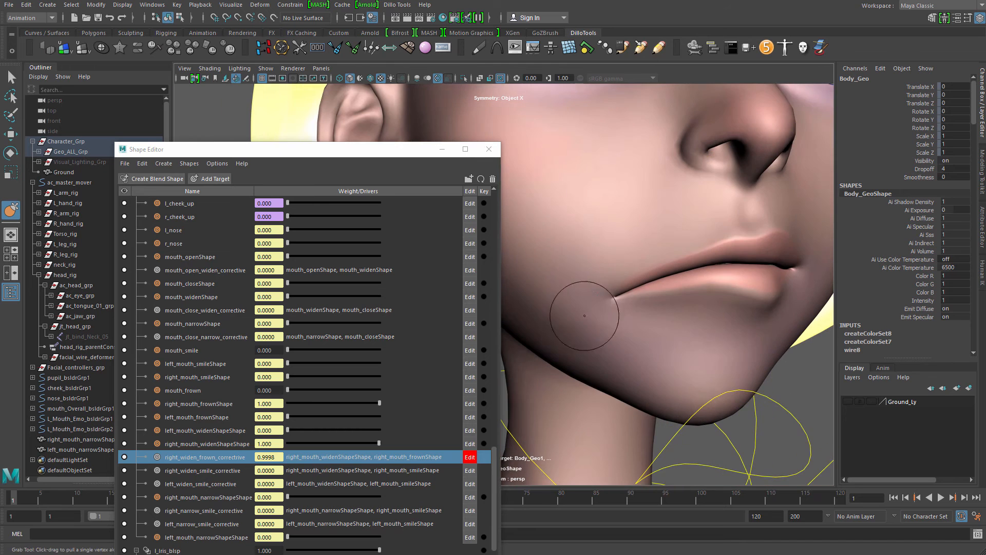
{"action": "left_click_drag", "start_coordinate": [614, 355], "coordinate": [605, 323], "text": "alt"}
{"action": "right_click_drag", "start_coordinate": [628, 276], "coordinate": [573, 283], "text": "alt"}
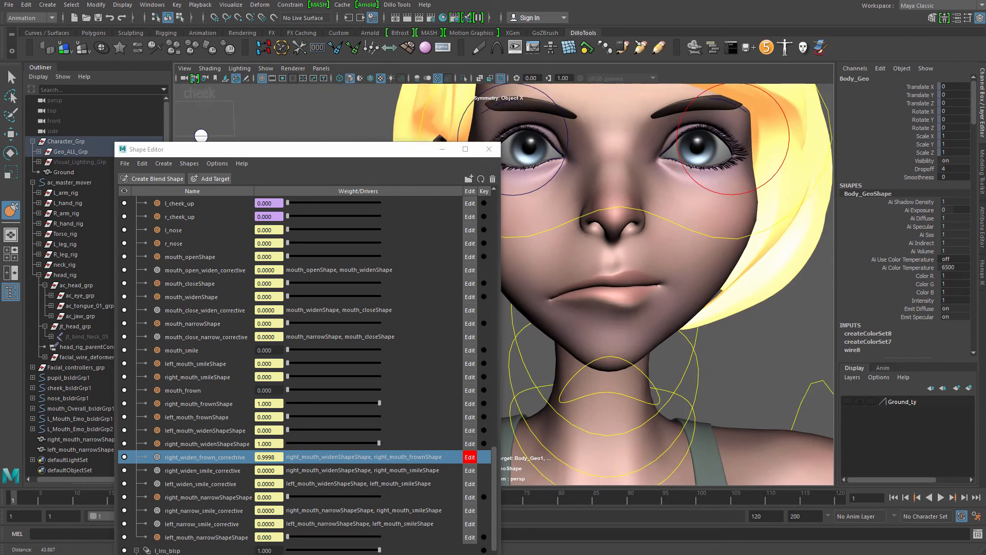
{"action": "left_click_drag", "start_coordinate": [577, 285], "coordinate": [590, 267], "text": "alt"}
{"action": "right_click_drag", "start_coordinate": [590, 266], "coordinate": [667, 295], "text": "alt"}
{"action": "mouse_move", "coordinate": [668, 295]}
{"action": "left_mouse_down", "text": "alt"}
{"action": "mouse_move", "coordinate": [694, 238]}
{"action": "mouse_move", "coordinate": [632, 233]}
{"action": "mouse_move", "coordinate": [628, 247]}
{"action": "mouse_move", "coordinate": [618, 211]}
{"action": "mouse_move", "coordinate": [663, 309]}
{"action": "mouse_move", "coordinate": [639, 289]}
{"action": "left_mouse_up", "text": "alt"}
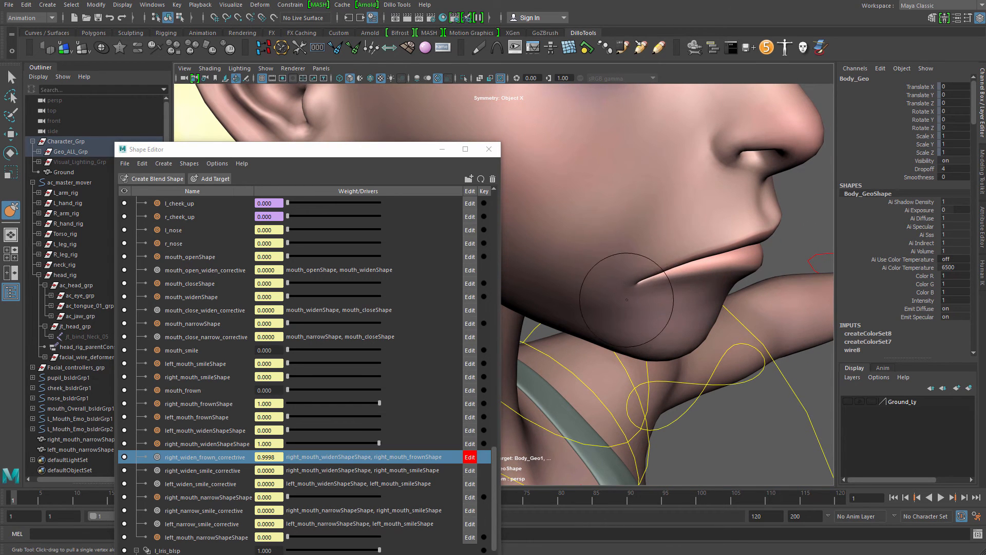
{"action": "mouse_move", "coordinate": [609, 302]}
{"action": "left_mouse_down", "text": "alt"}
{"action": "mouse_move", "coordinate": [680, 242]}
{"action": "mouse_move", "coordinate": [676, 268]}
{"action": "mouse_move", "coordinate": [717, 261]}
{"action": "mouse_move", "coordinate": [685, 227]}
{"action": "mouse_move", "coordinate": [692, 292]}
{"action": "mouse_move", "coordinate": [687, 254]}
{"action": "left_mouse_up", "text": "alt"}
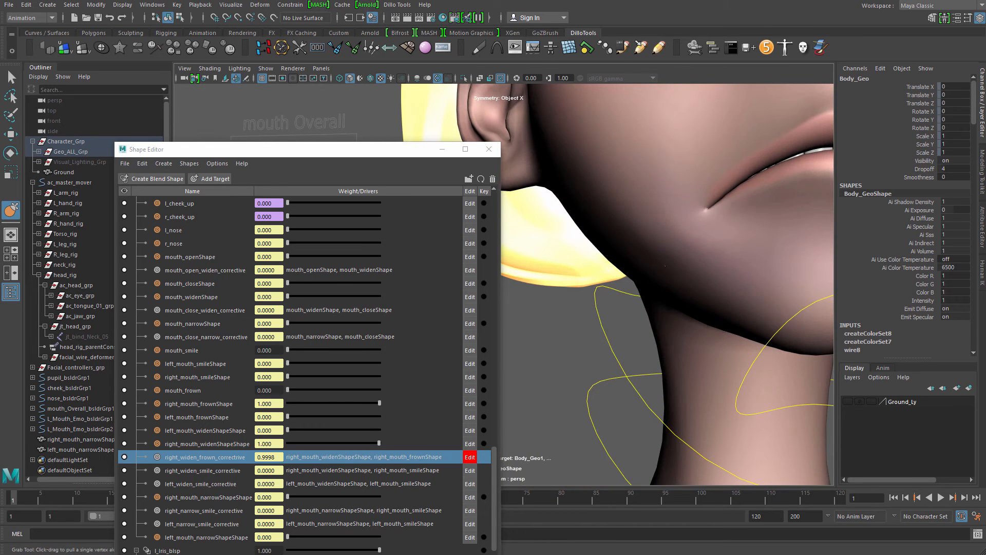
{"action": "right_click_drag", "start_coordinate": [687, 254], "coordinate": [628, 244], "text": "alt"}
{"action": "left_click_drag", "start_coordinate": [628, 243], "coordinate": [588, 278], "text": "alt"}
{"action": "right_click_drag", "start_coordinate": [589, 278], "coordinate": [601, 279], "text": "alt"}
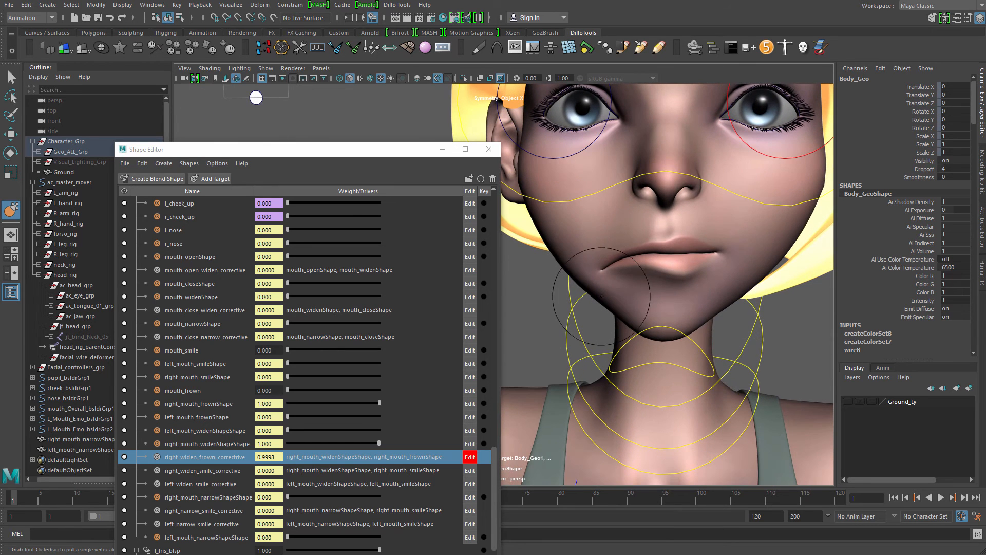
{"action": "left_click_drag", "start_coordinate": [588, 277], "coordinate": [520, 301], "text": "alt"}
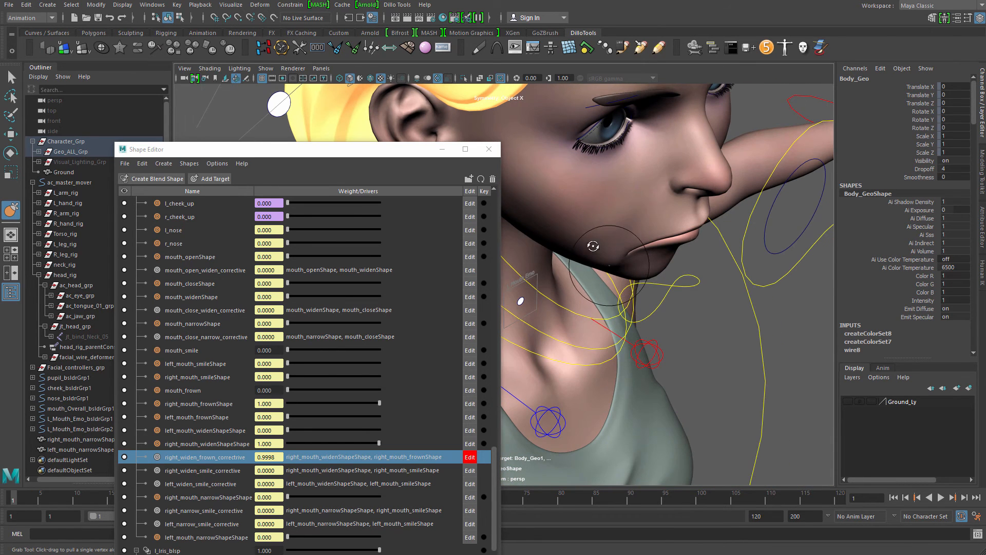
{"action": "mouse_move", "coordinate": [592, 246]}
{"action": "left_mouse_down", "text": "alt"}
{"action": "mouse_move", "coordinate": [641, 269]}
{"action": "mouse_move", "coordinate": [621, 277]}
{"action": "mouse_move", "coordinate": [609, 260]}
{"action": "mouse_move", "coordinate": [618, 235]}
{"action": "mouse_move", "coordinate": [650, 231]}
{"action": "mouse_move", "coordinate": [635, 220]}
{"action": "mouse_move", "coordinate": [654, 214]}
{"action": "mouse_move", "coordinate": [650, 169]}
{"action": "mouse_move", "coordinate": [633, 205]}
{"action": "left_mouse_up", "text": "alt"}
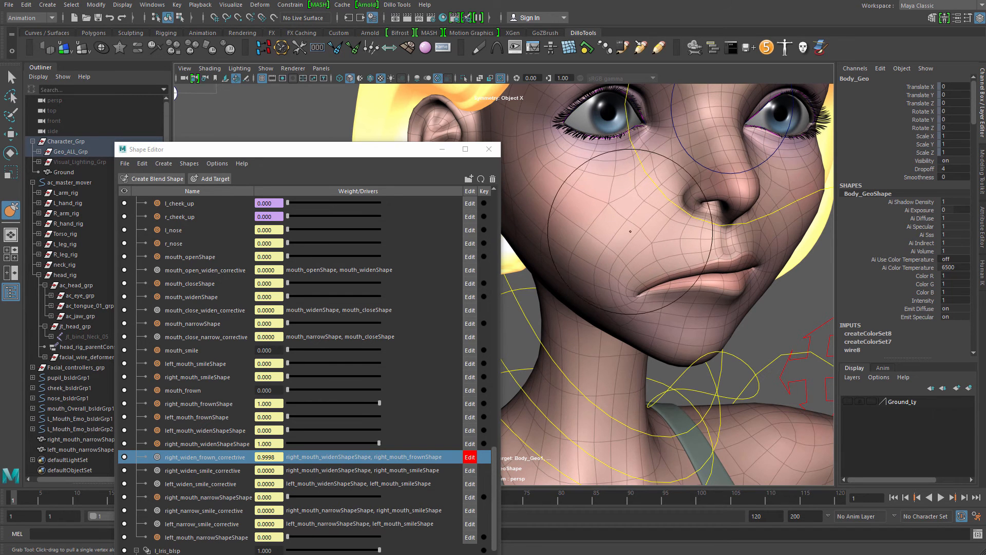
Review the right side of the wide frown close up and at full-face distance, with and without the wireframe
{"action": "left_click_drag", "start_coordinate": [622, 249], "coordinate": [598, 258], "text": "alt"}
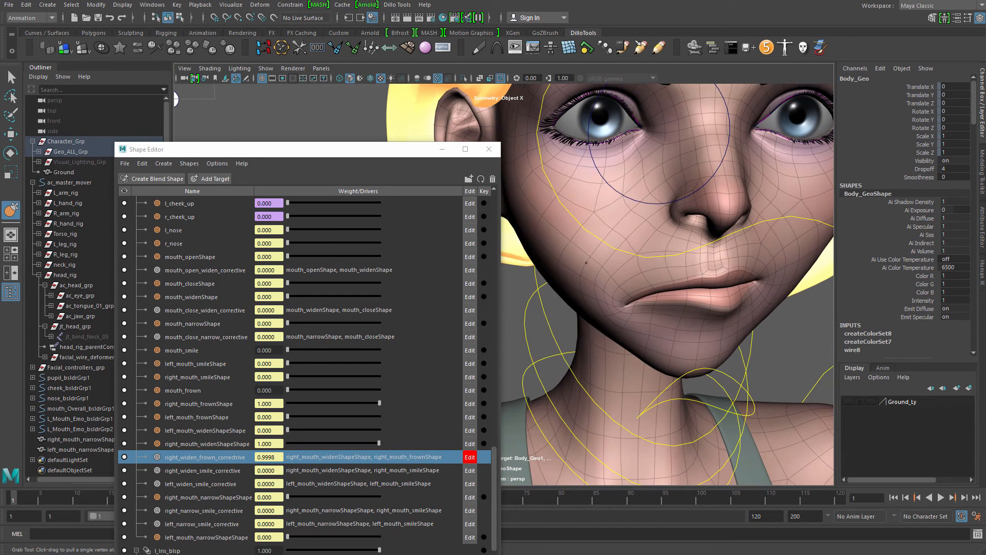
{"action": "scroll", "coordinate": [612, 280], "scroll_direction": "up", "scroll_amount": 5}
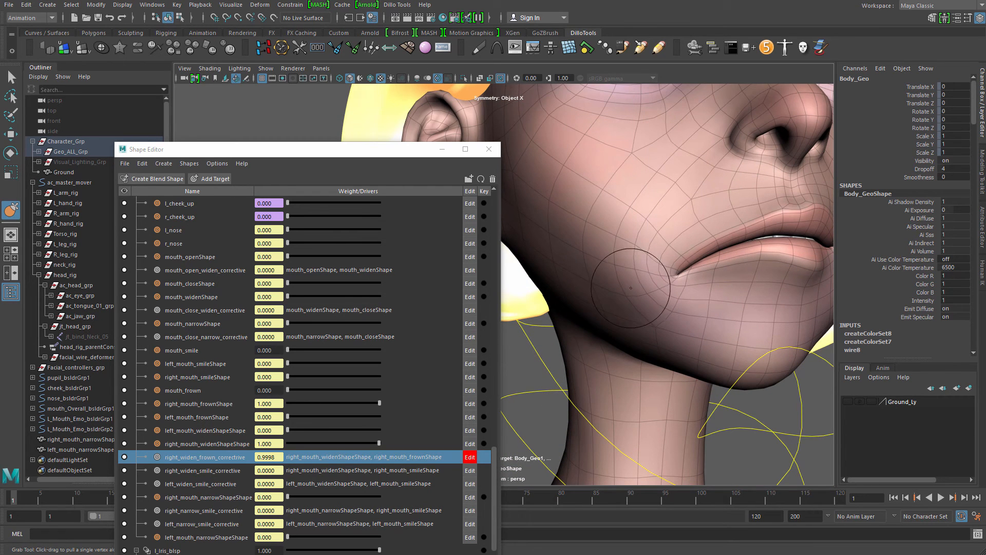
{"action": "left_click_drag", "start_coordinate": [639, 265], "coordinate": [668, 308], "text": "alt"}
{"action": "right_click_drag", "start_coordinate": [667, 308], "coordinate": [639, 298], "text": "alt"}
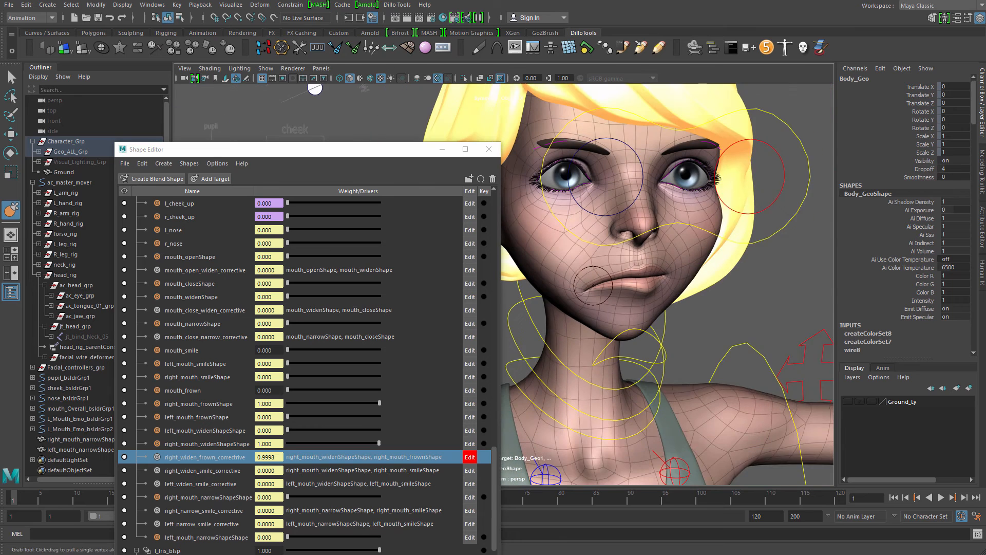
{"action": "left_click_drag", "start_coordinate": [639, 298], "coordinate": [652, 292], "text": "alt"}
{"action": "right_click_drag", "start_coordinate": [637, 247], "coordinate": [636, 222]}
{"action": "left_click_drag", "start_coordinate": [639, 257], "coordinate": [671, 267], "text": "alt"}
{"action": "right_click_drag", "start_coordinate": [671, 267], "coordinate": [714, 306], "text": "alt"}
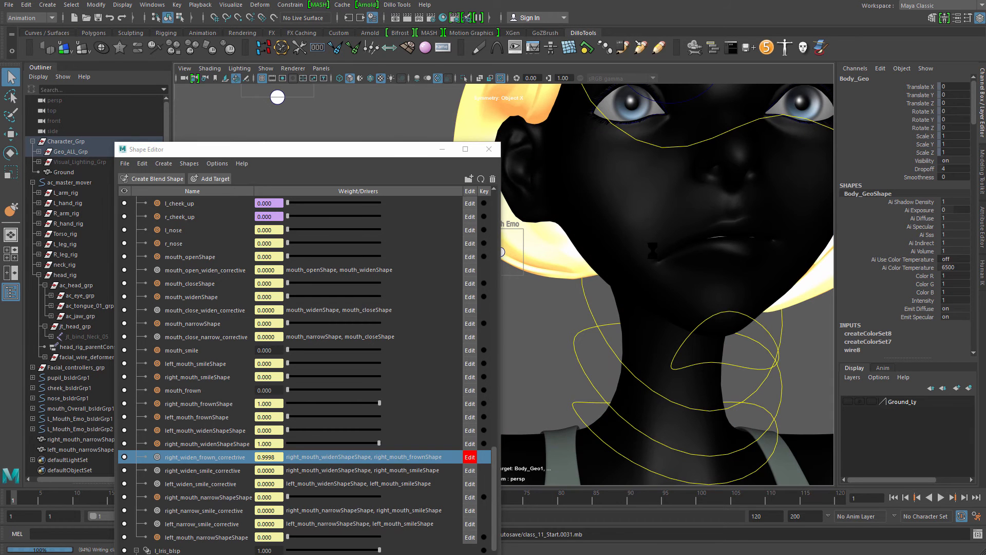
{"action": "right_click_drag", "start_coordinate": [653, 250], "coordinate": [568, 227], "text": "alt"}
{"action": "left_click_drag", "start_coordinate": [568, 227], "coordinate": [618, 280], "text": "alt"}
{"action": "right_click_drag", "start_coordinate": [618, 279], "coordinate": [719, 298], "text": "alt"}
{"action": "left_click_drag", "start_coordinate": [719, 298], "coordinate": [722, 285], "text": "alt"}
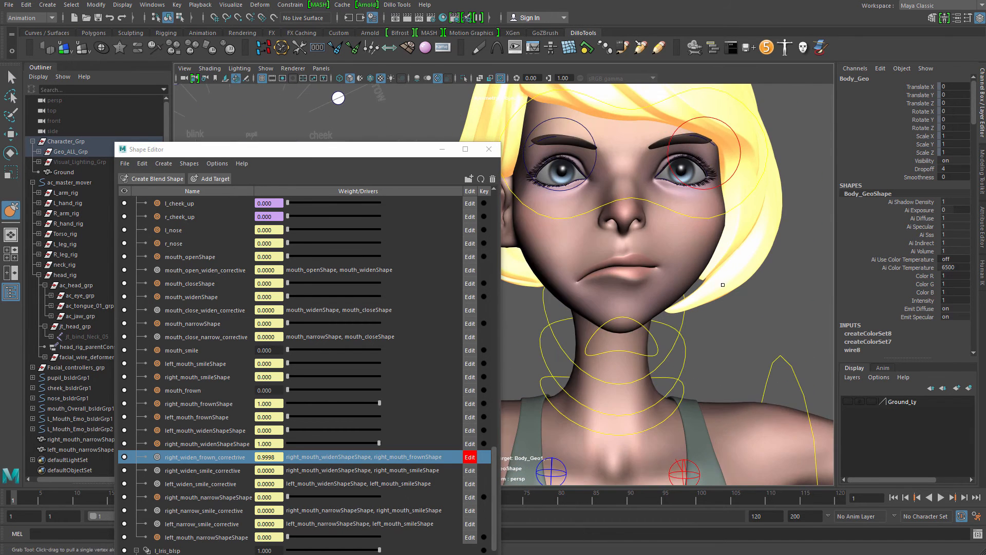
Delete the createColorSet1 and createColorSet2 nodes from the input history of the character's hair mesh
{"action": "key", "text": "q"}
{"action": "left_click", "coordinate": [723, 284]}
{"action": "left_click", "coordinate": [873, 317]}
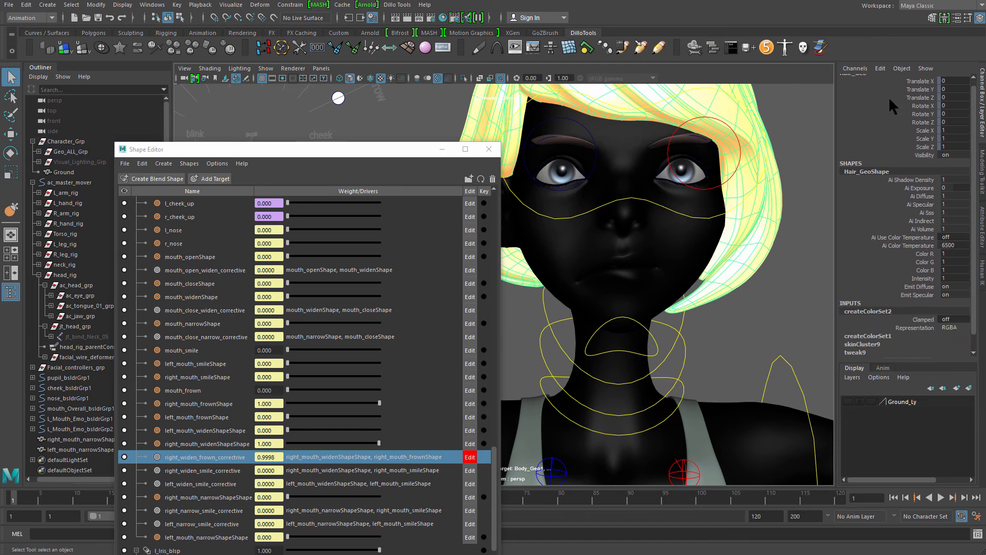
{"action": "left_click", "coordinate": [880, 68]}
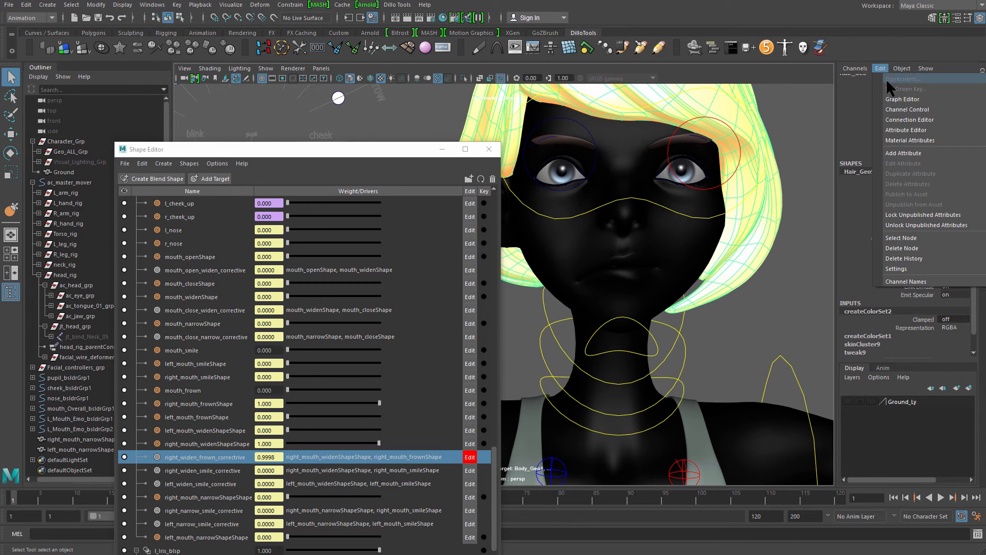
{"action": "left_click", "coordinate": [927, 247]}
{"action": "left_click", "coordinate": [881, 317]}
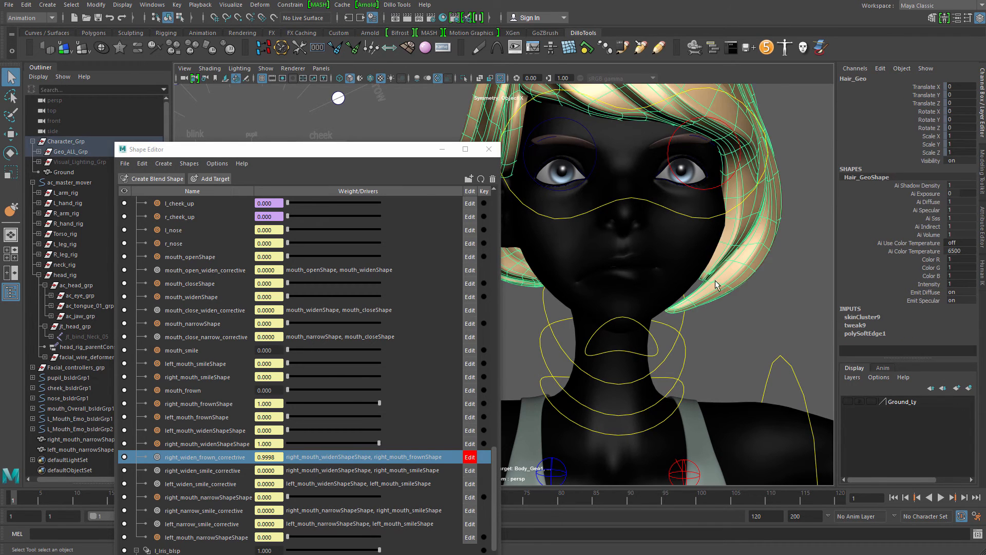
Delete the createColorSet7 and createColorSet8 input nodes from Body_Geo and clear the selection
{"action": "right_click_drag", "start_coordinate": [715, 279], "coordinate": [764, 328], "text": "alt"}
{"action": "left_click", "coordinate": [764, 330]}
{"action": "left_click", "coordinate": [707, 269]}
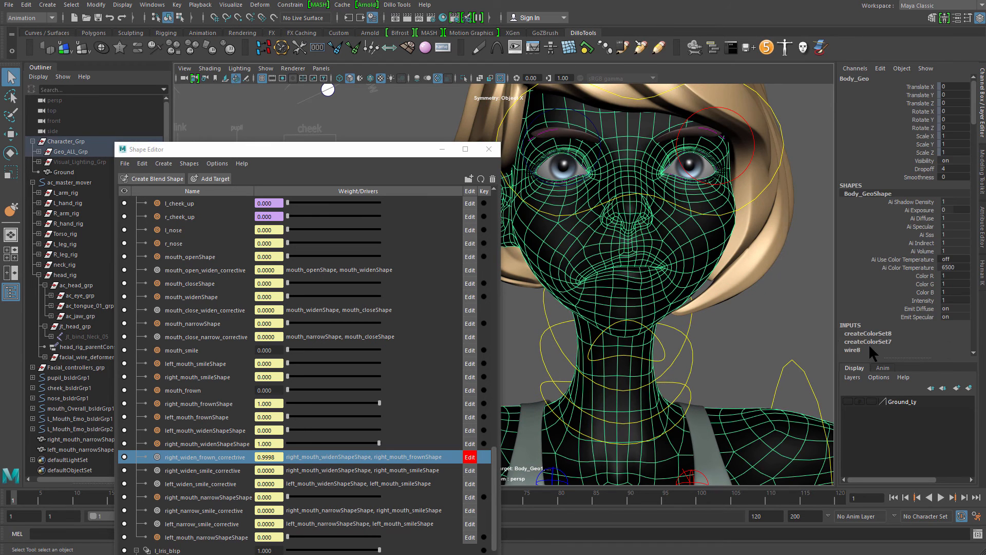
{"action": "scroll", "coordinate": [862, 332], "scroll_direction": "down", "scroll_amount": 10}
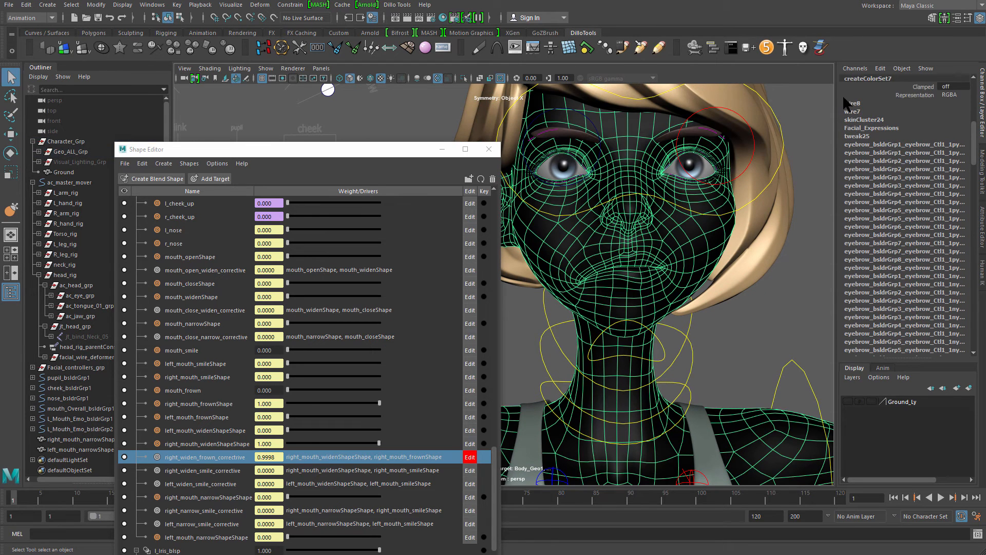
{"action": "right_click_drag", "start_coordinate": [728, 278], "coordinate": [688, 304], "text": "alt"}
{"action": "left_click", "coordinate": [686, 308]}
{"action": "left_click_drag", "start_coordinate": [686, 308], "coordinate": [667, 320], "text": "alt"}
{"action": "right_click_drag", "start_coordinate": [667, 321], "coordinate": [684, 331], "text": "alt"}
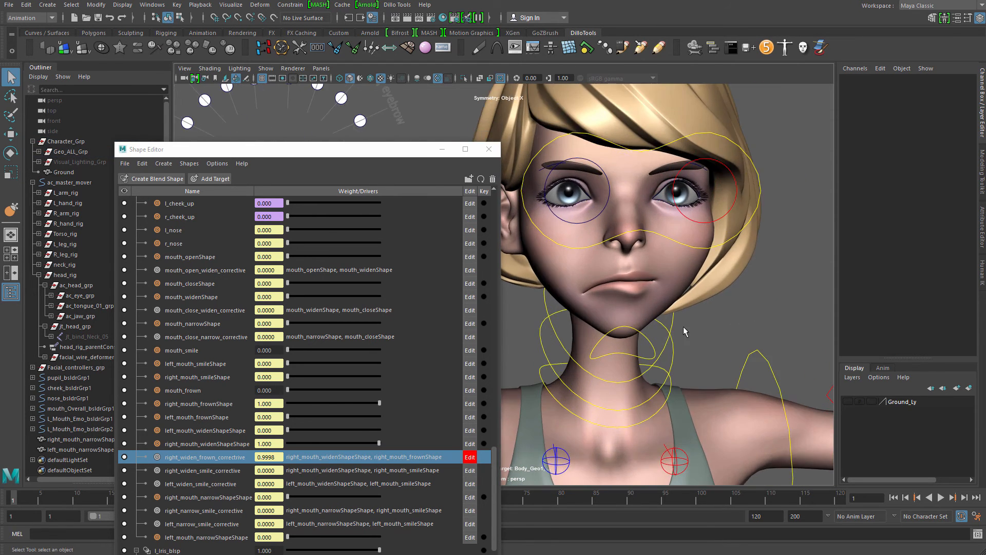
{"action": "left_click_drag", "start_coordinate": [684, 330], "coordinate": [668, 323], "text": "alt"}
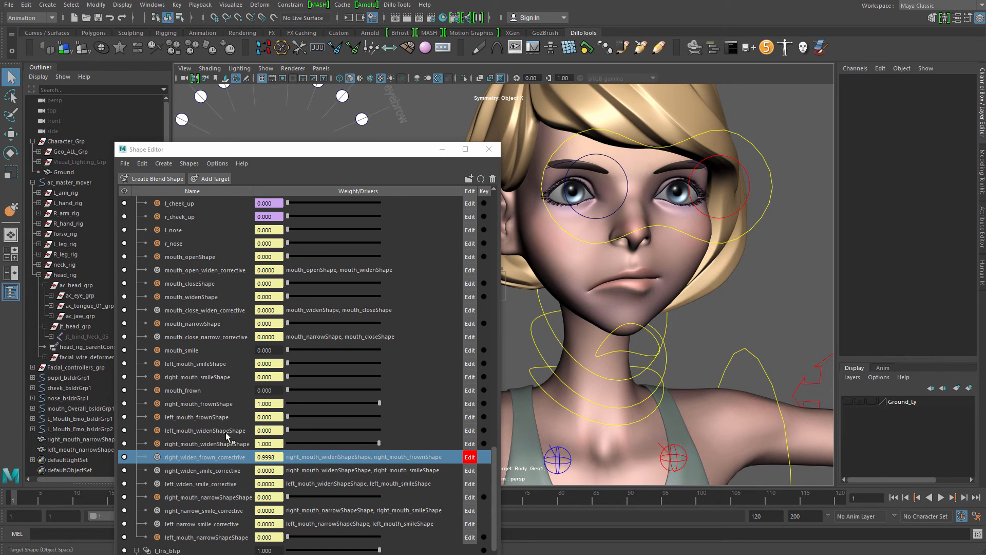
Duplicate the right_widen_frown_corrective target and rename the copy left_widen_frown_corrective
{"action": "right_click", "coordinate": [206, 458]}
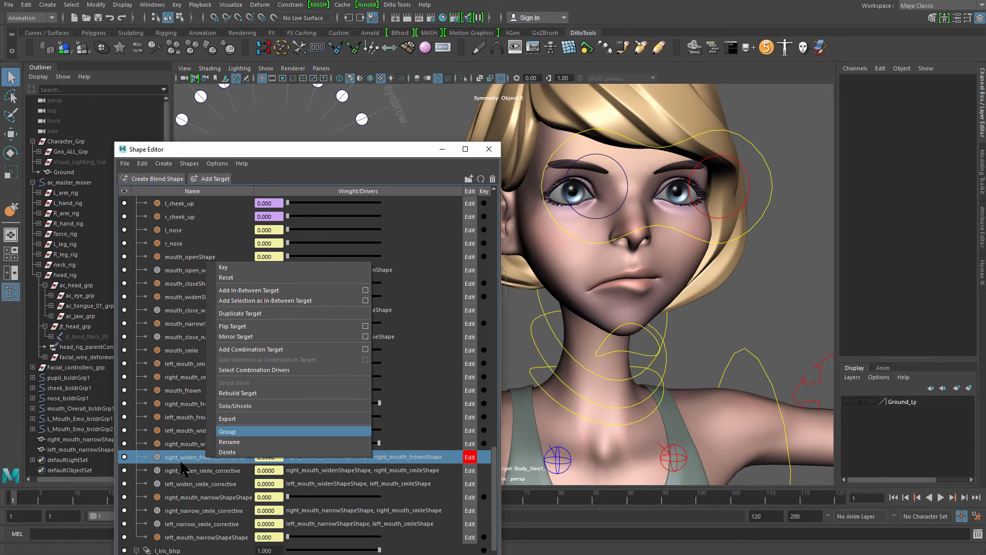
{"action": "left_click", "coordinate": [196, 472]}
{"action": "left_click", "coordinate": [218, 459]}
{"action": "key", "text": "ctrl+d"}
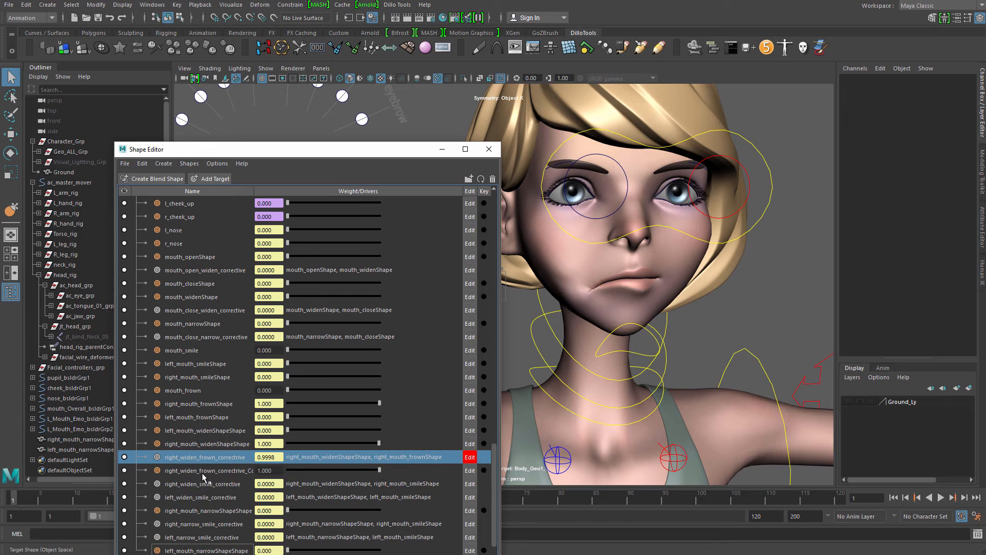
{"action": "double_click", "coordinate": [193, 471]}
{"action": "left_click_drag", "start_coordinate": [176, 475], "coordinate": [119, 482]}
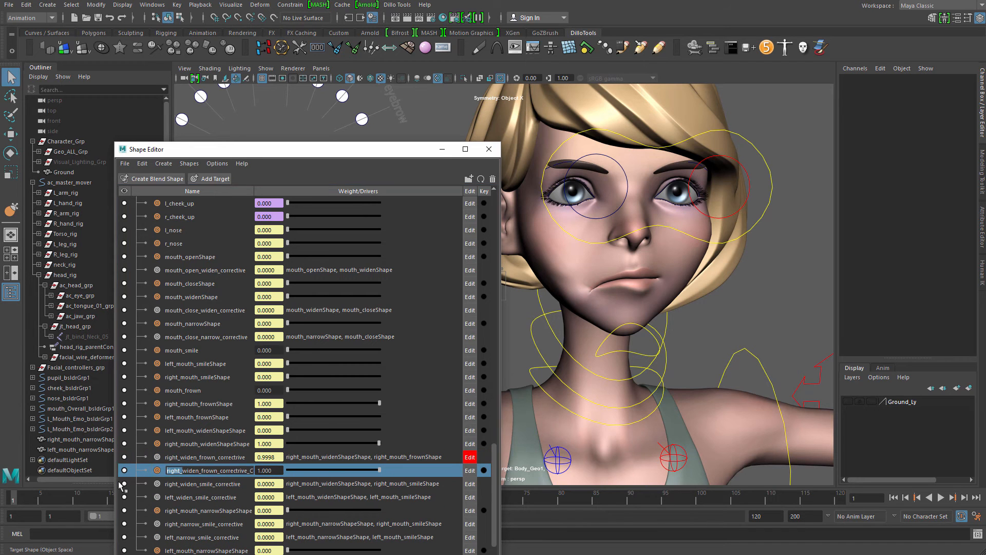
{"action": "type", "text": "left_"}
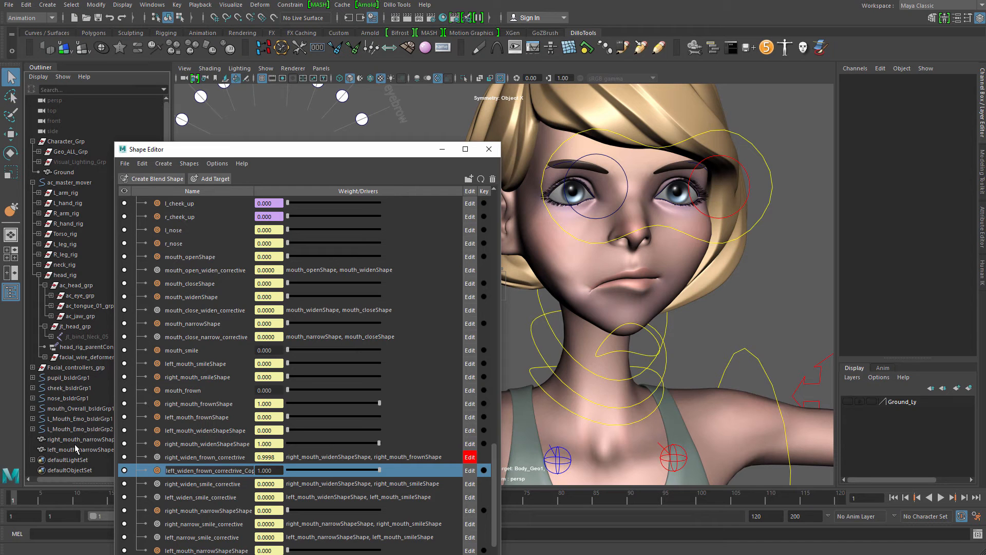
{"action": "key", "text": "BackSpace"}
{"action": "key", "text": "Return"}
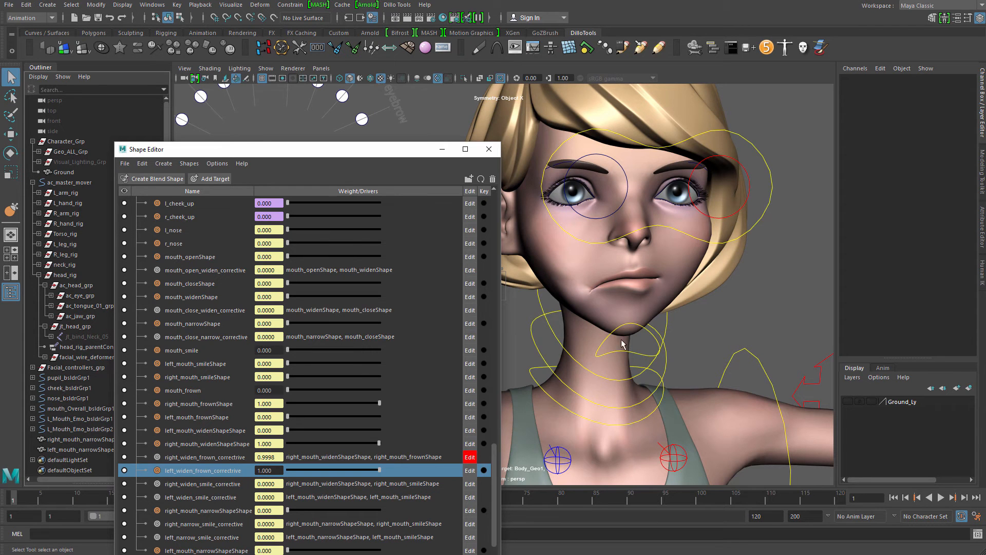
Select the left mouth emotion control beside the character's face
{"action": "left_click_drag", "start_coordinate": [621, 344], "coordinate": [714, 276], "text": "alt"}
{"action": "middle_click_drag", "start_coordinate": [606, 268], "coordinate": [649, 261], "text": "alt"}
{"action": "left_click", "coordinate": [642, 266]}
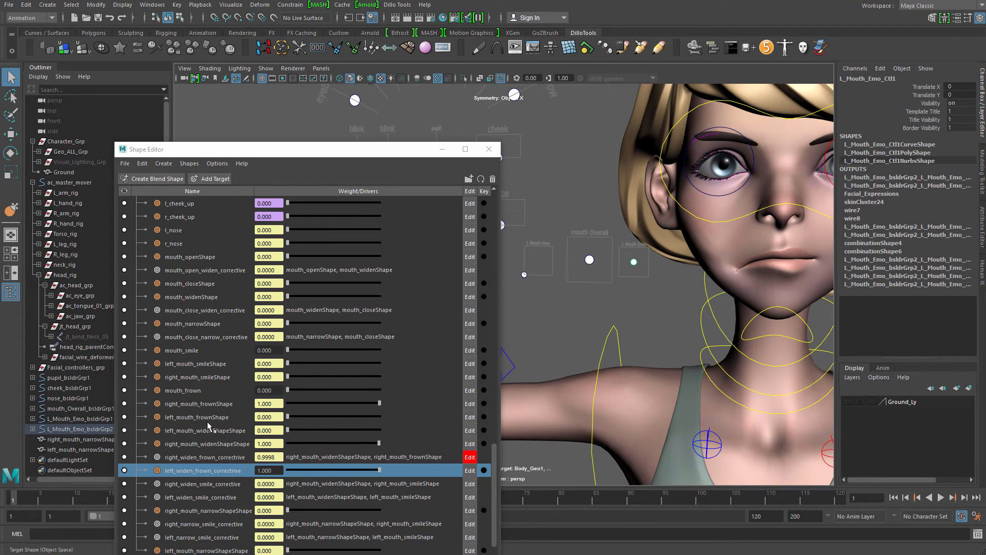
Make left_widen_frown_corrective a combination target driven by left_mouth_frownShape and left_mouth_widenShapeShape
{"action": "left_click", "coordinate": [224, 419]}
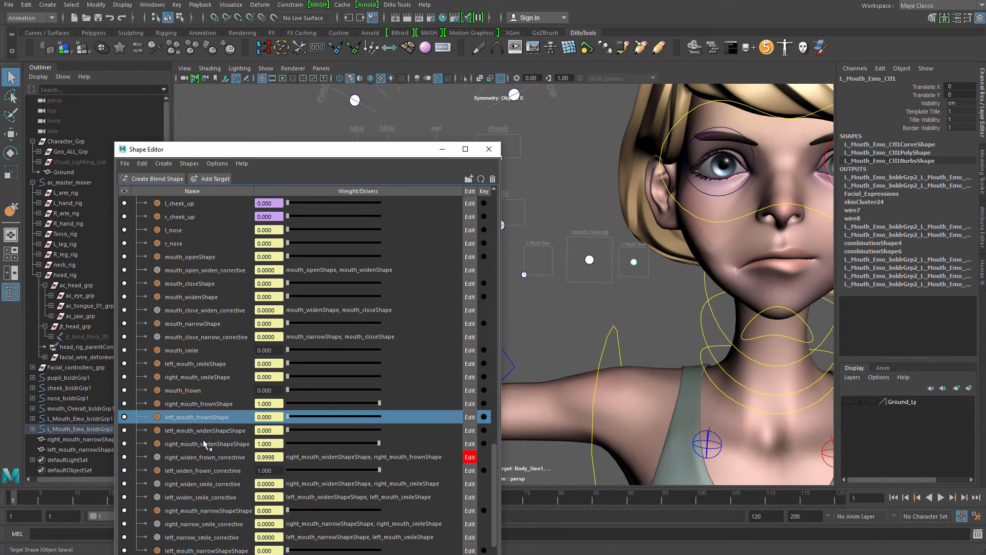
{"action": "left_click", "coordinate": [215, 431], "text": "ctrl"}
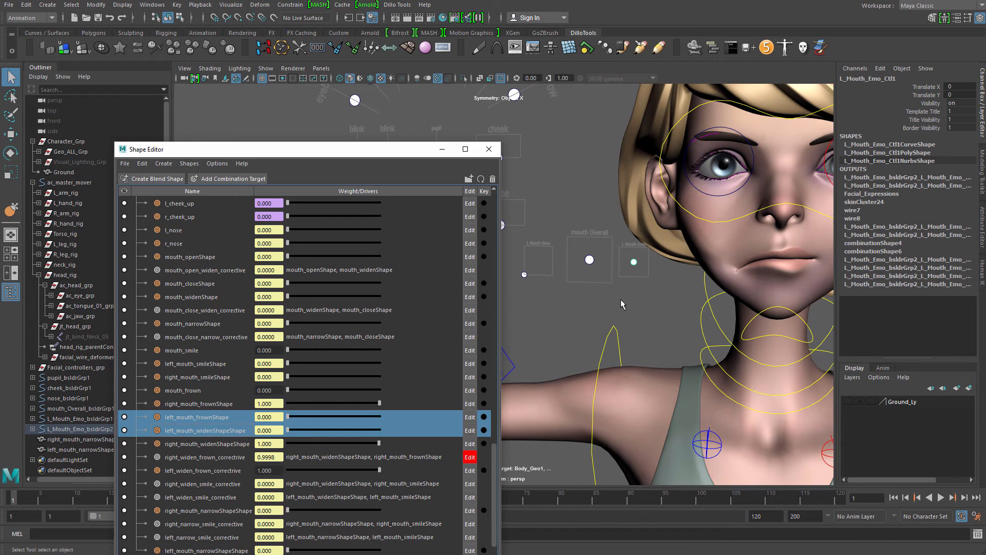
{"action": "left_click_drag", "start_coordinate": [622, 304], "coordinate": [565, 350], "text": "alt"}
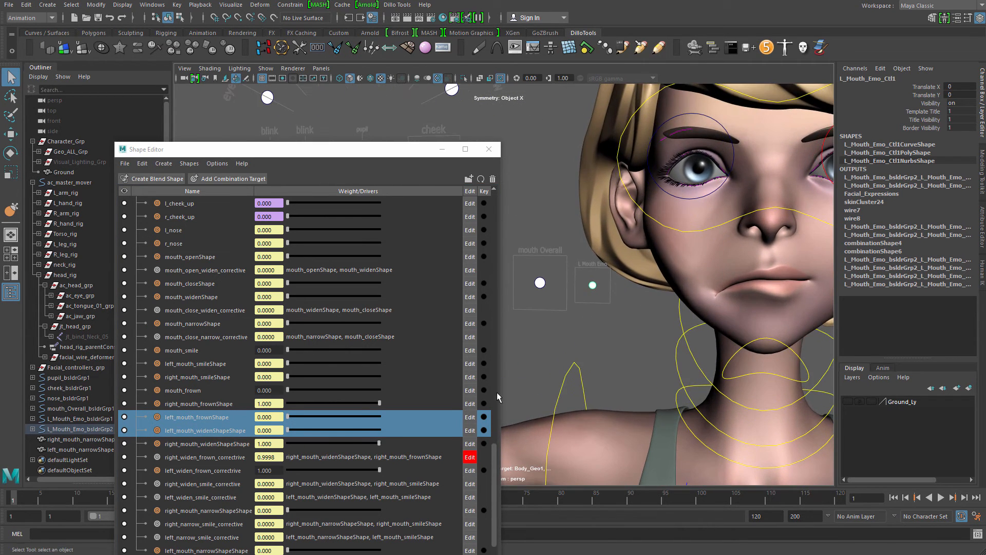
{"action": "left_click", "coordinate": [207, 473], "text": "ctrl"}
{"action": "mouse_move", "coordinate": [596, 302]}
{"action": "middle_mouse_down", "text": "alt"}
{"action": "mouse_move", "coordinate": [566, 315]}
{"action": "mouse_move", "coordinate": [582, 304]}
{"action": "middle_mouse_up", "text": "alt"}
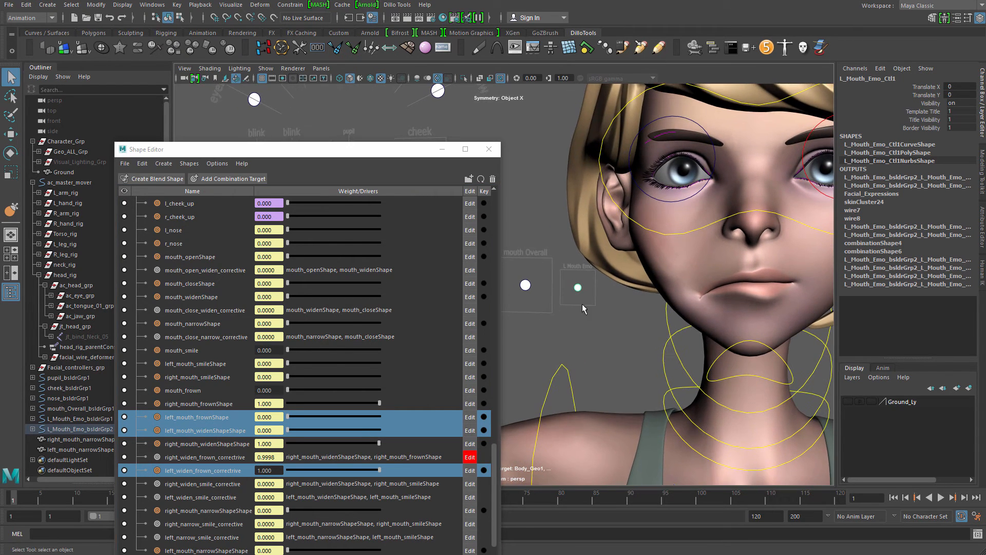
{"action": "right_click", "coordinate": [221, 475]}
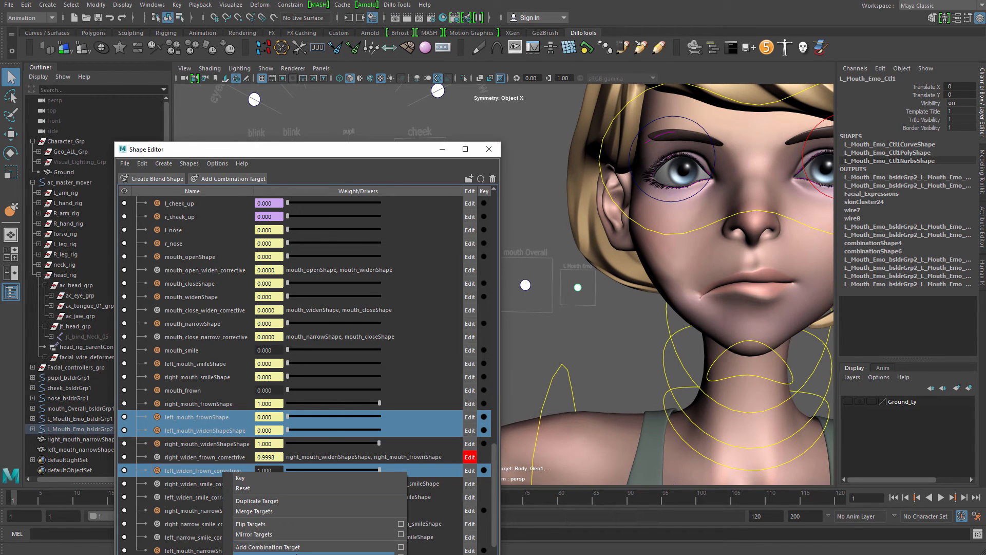
{"action": "left_click", "coordinate": [281, 552]}
{"action": "middle_click_drag", "start_coordinate": [574, 329], "coordinate": [561, 321], "text": "alt"}
Flip the left_widen_frown_corrective target to the other side of the face
{"action": "left_click", "coordinate": [228, 471]}
{"action": "right_click", "coordinate": [227, 473]}
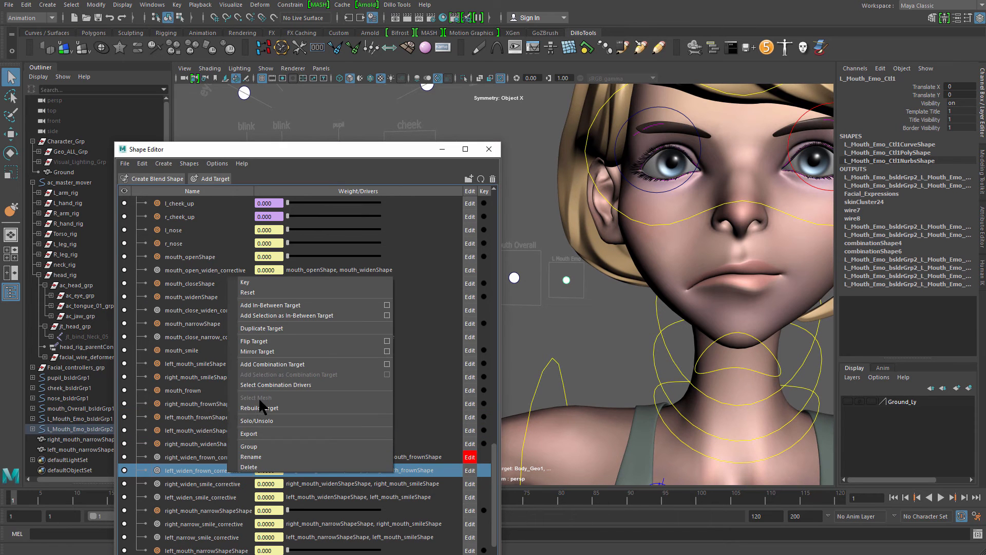
{"action": "left_click", "coordinate": [266, 341]}
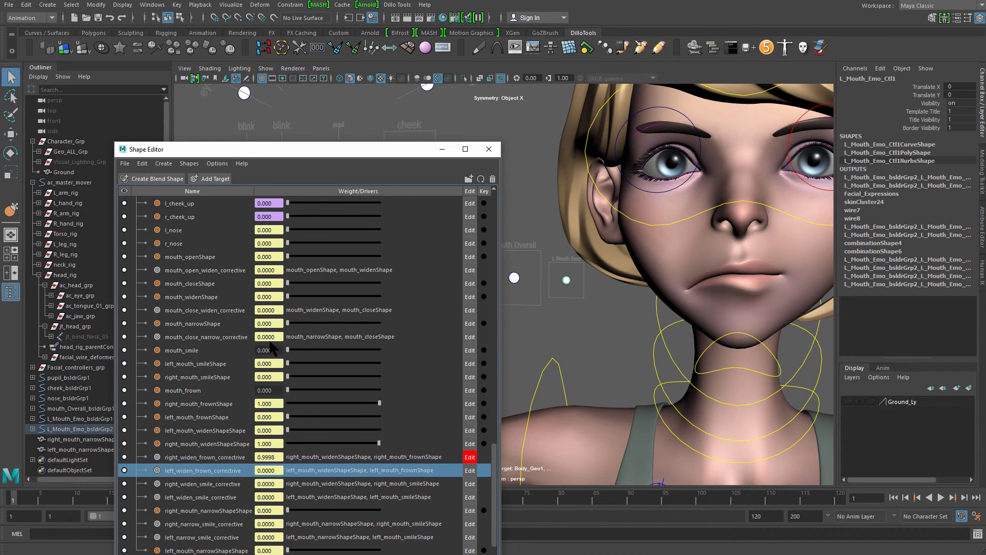
Move the left mouth control to Translate X 1 and Translate Y -1 to test the left wide frown
{"action": "scroll", "coordinate": [589, 304], "scroll_direction": "down", "scroll_amount": 3}
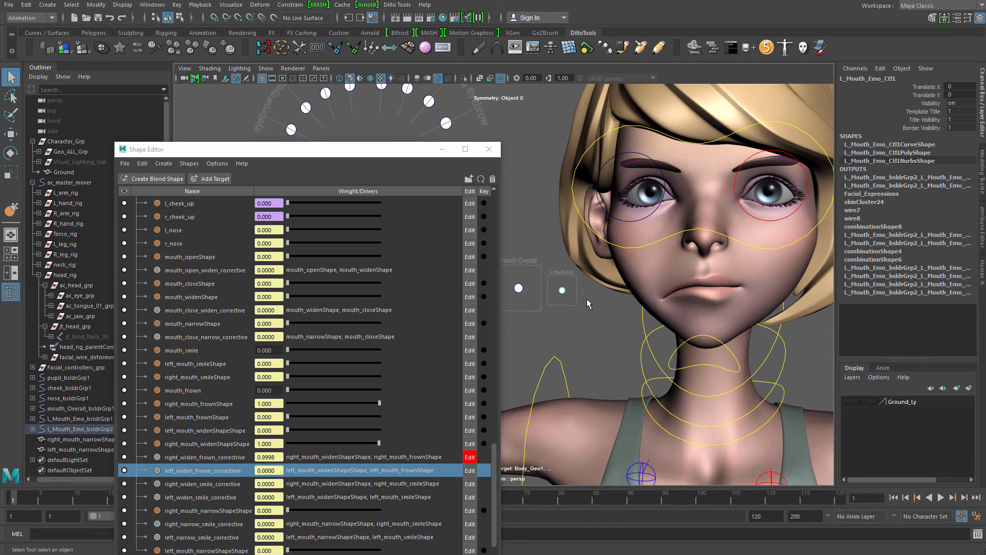
{"action": "key", "text": "w"}
{"action": "left_click_drag", "start_coordinate": [596, 291], "coordinate": [618, 284]}
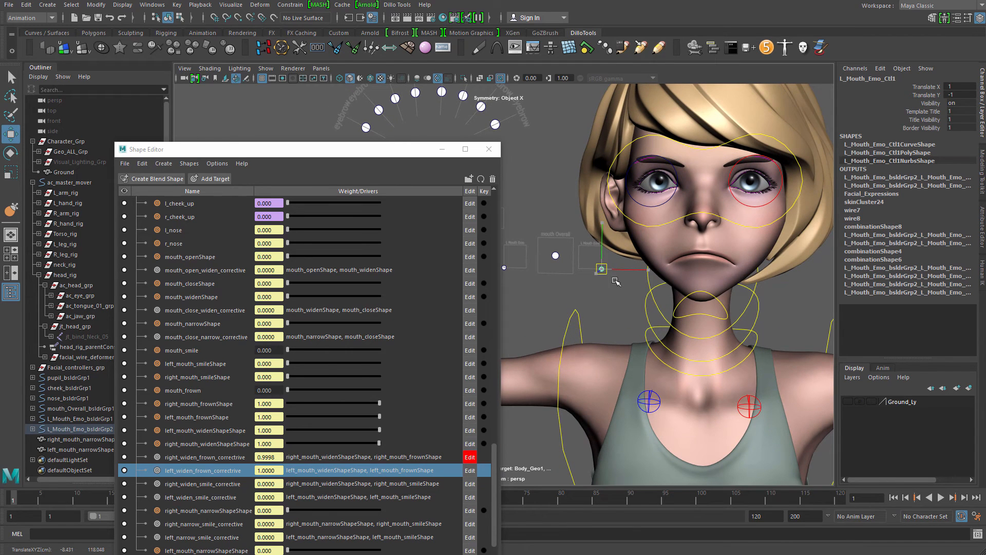
{"action": "middle_click_drag", "start_coordinate": [626, 288], "coordinate": [675, 324]}
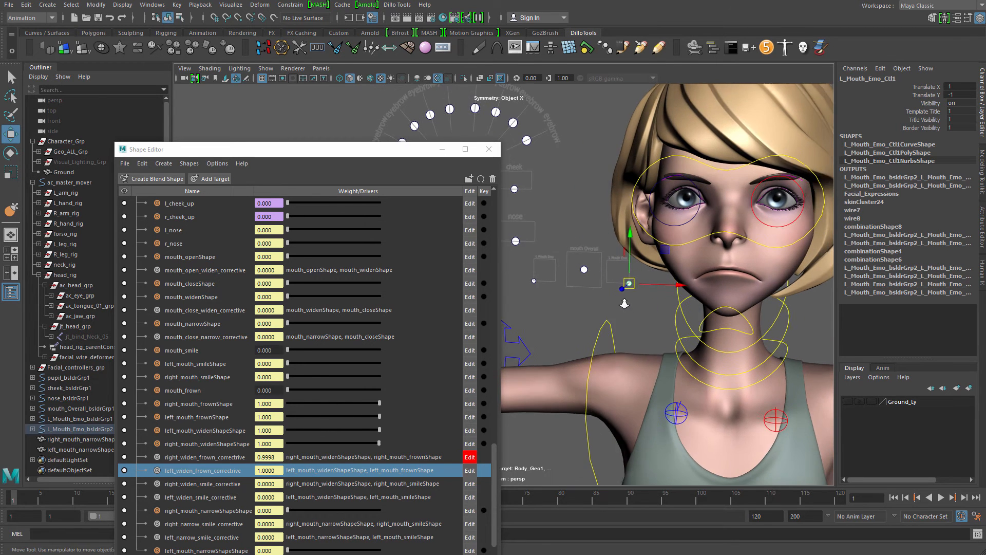
{"action": "left_click_drag", "start_coordinate": [625, 302], "coordinate": [612, 309], "text": "alt"}
{"action": "middle_click_drag", "start_coordinate": [541, 280], "coordinate": [595, 291], "text": "alt"}
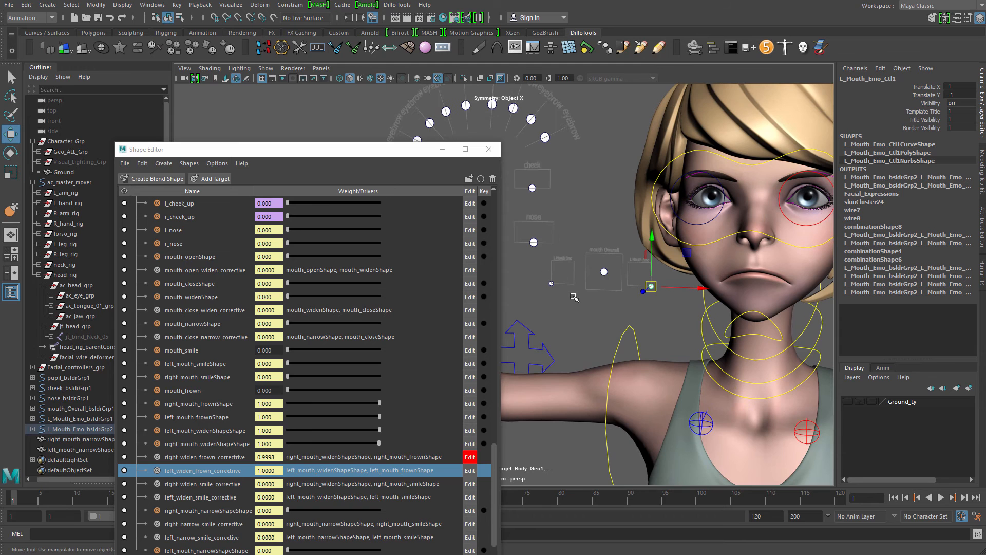
Move both mouth controls into the narrow frown pose, bringing the left control to Translate X -1
{"action": "left_click_drag", "start_coordinate": [574, 297], "coordinate": [588, 315], "text": "alt"}
{"action": "left_click", "coordinate": [550, 286]}
{"action": "middle_click_drag", "start_coordinate": [583, 308], "coordinate": [564, 311], "text": "alt"}
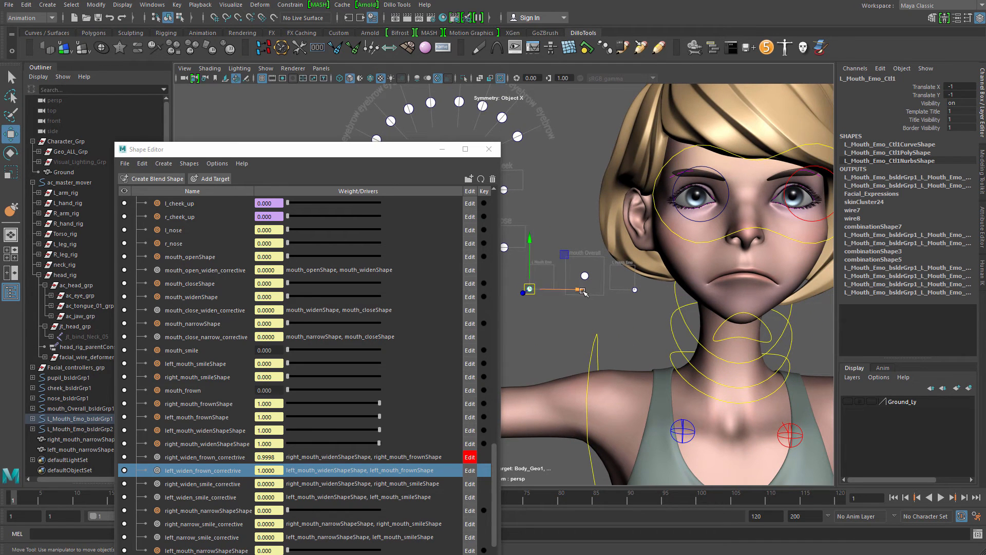
{"action": "left_click", "coordinate": [635, 290]}
{"action": "key", "text": "w"}
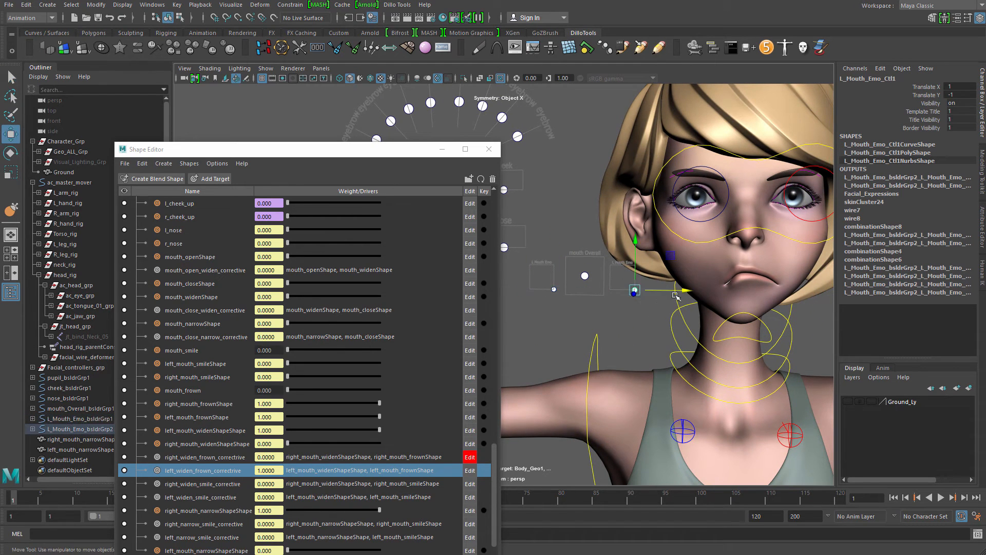
{"action": "middle_click_drag", "start_coordinate": [661, 295], "coordinate": [621, 312], "text": "alt"}
{"action": "right_click_drag", "start_coordinate": [620, 312], "coordinate": [648, 310], "text": "alt"}
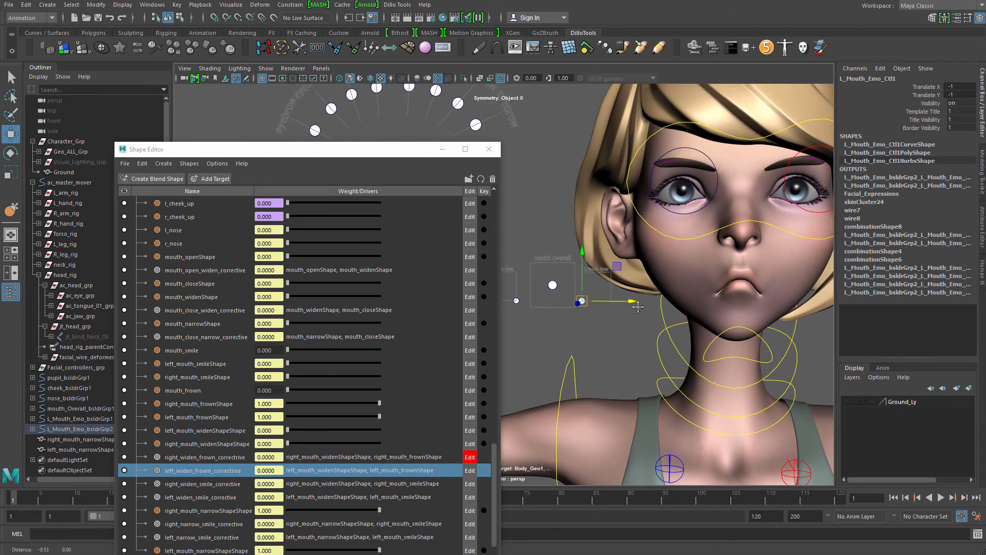
Examine the lips and mouth corners of the narrow frown pose close up
{"action": "left_click_drag", "start_coordinate": [648, 309], "coordinate": [639, 310], "text": "alt"}
{"action": "middle_click_drag", "start_coordinate": [639, 310], "coordinate": [563, 314], "text": "alt"}
{"action": "right_click_drag", "start_coordinate": [563, 314], "coordinate": [638, 321], "text": "alt"}
{"action": "middle_click_drag", "start_coordinate": [638, 321], "coordinate": [555, 319], "text": "alt"}
{"action": "right_click_drag", "start_coordinate": [554, 319], "coordinate": [671, 347], "text": "alt"}
{"action": "left_click_drag", "start_coordinate": [671, 348], "coordinate": [652, 336], "text": "alt"}
{"action": "middle_click_drag", "start_coordinate": [651, 337], "coordinate": [569, 346], "text": "alt"}
{"action": "right_click_drag", "start_coordinate": [569, 346], "coordinate": [640, 338], "text": "alt"}
{"action": "mouse_move", "coordinate": [639, 338]}
{"action": "left_mouse_down", "text": "alt"}
{"action": "mouse_move", "coordinate": [656, 337]}
{"action": "mouse_move", "coordinate": [637, 329]}
{"action": "left_mouse_up", "text": "alt"}
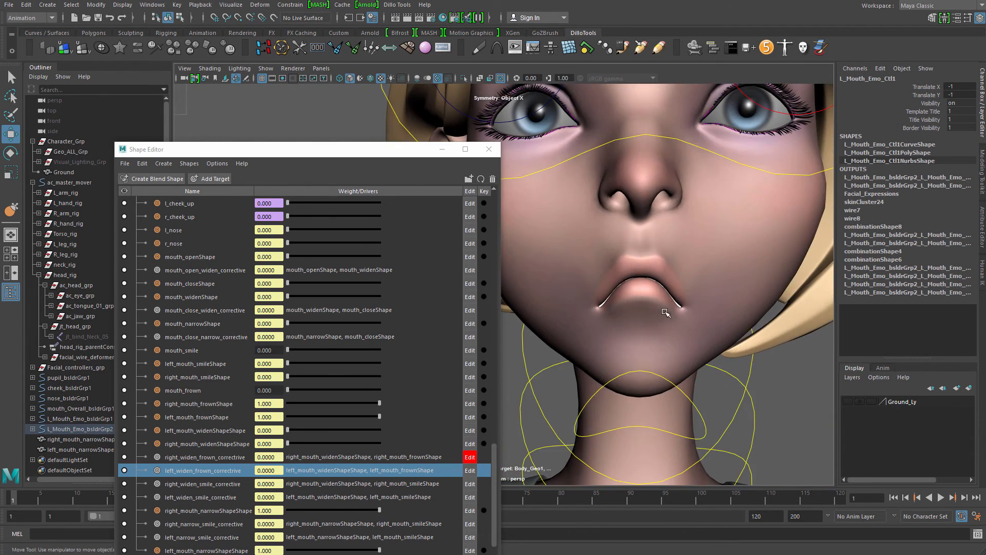
Select Body_Geo and inspect its wireframe around the narrow frown mouth from several angles and distances
{"action": "left_click", "coordinate": [569, 310]}
{"action": "left_click_drag", "start_coordinate": [570, 310], "coordinate": [624, 302], "text": "alt"}
{"action": "right_click_drag", "start_coordinate": [623, 302], "coordinate": [529, 288], "text": "alt"}
{"action": "middle_click_drag", "start_coordinate": [637, 341], "coordinate": [611, 329], "text": "alt"}
{"action": "right_click_drag", "start_coordinate": [611, 328], "coordinate": [716, 357], "text": "alt"}
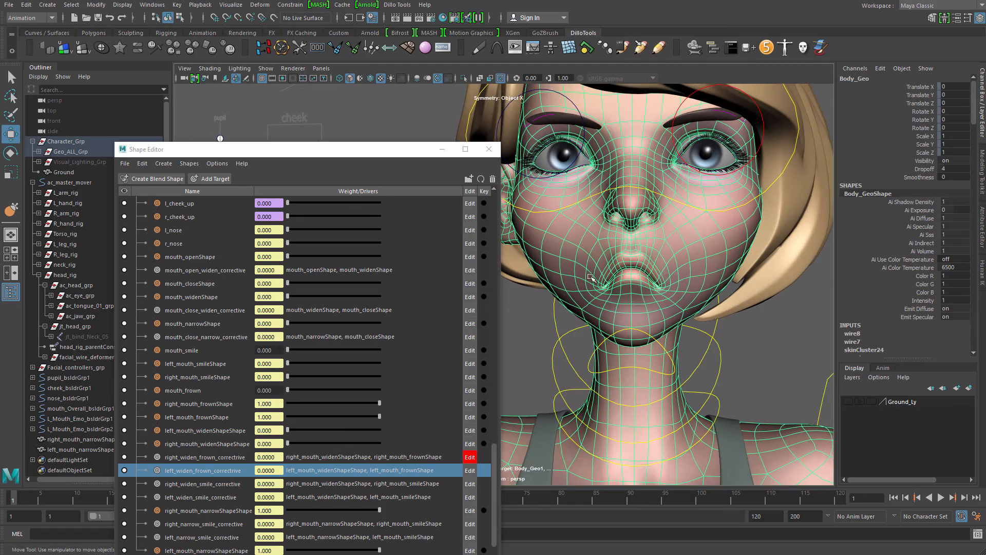
{"action": "left_click_drag", "start_coordinate": [650, 291], "coordinate": [564, 273], "text": "alt"}
{"action": "right_click_drag", "start_coordinate": [619, 309], "coordinate": [634, 288], "text": "alt"}
{"action": "middle_click_drag", "start_coordinate": [637, 267], "coordinate": [702, 288], "text": "alt"}
{"action": "mouse_move", "coordinate": [688, 289]}
{"action": "left_mouse_down", "text": "alt"}
{"action": "mouse_move", "coordinate": [609, 290]}
{"action": "mouse_move", "coordinate": [681, 291]}
{"action": "left_mouse_up", "text": "alt"}
{"action": "mouse_move", "coordinate": [662, 293]}
{"action": "right_mouse_down", "text": "alt"}
{"action": "mouse_move", "coordinate": [711, 309]}
{"action": "mouse_move", "coordinate": [673, 299]}
{"action": "right_mouse_up", "text": "alt"}
{"action": "left_click_drag", "start_coordinate": [603, 325], "coordinate": [586, 315], "text": "alt"}
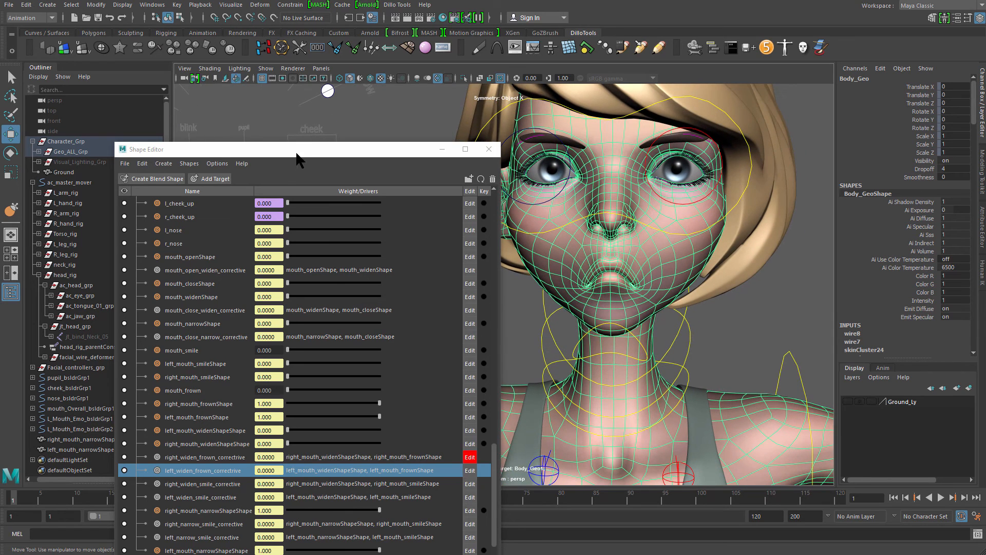
Add a new editable blend shape target for Body_Geo from the current narrow frown pose
{"action": "left_click_drag", "start_coordinate": [297, 153], "coordinate": [273, 73]}
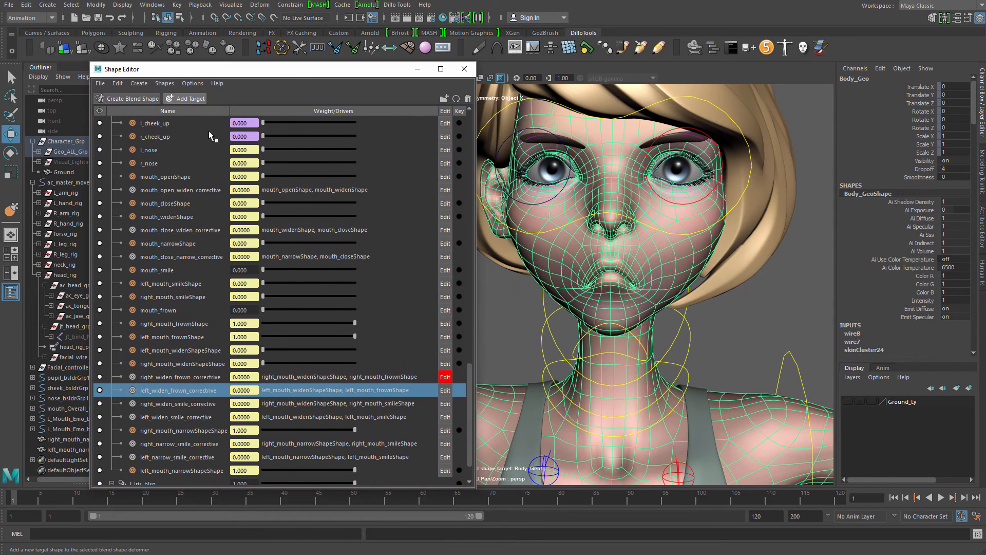
{"action": "left_click", "coordinate": [215, 417]}
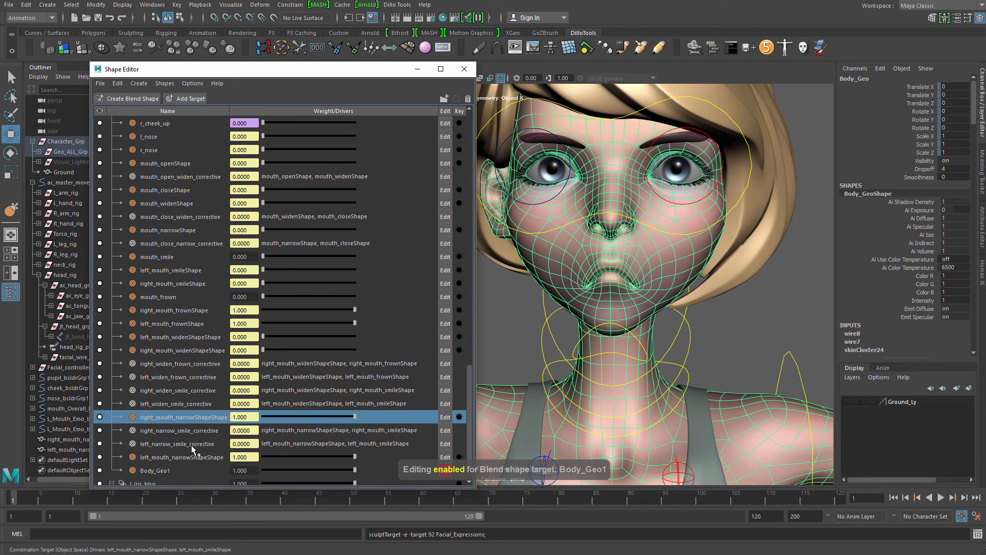
{"action": "left_click_drag", "start_coordinate": [194, 456], "coordinate": [199, 379]}
{"action": "key", "text": "ctrl+z"}
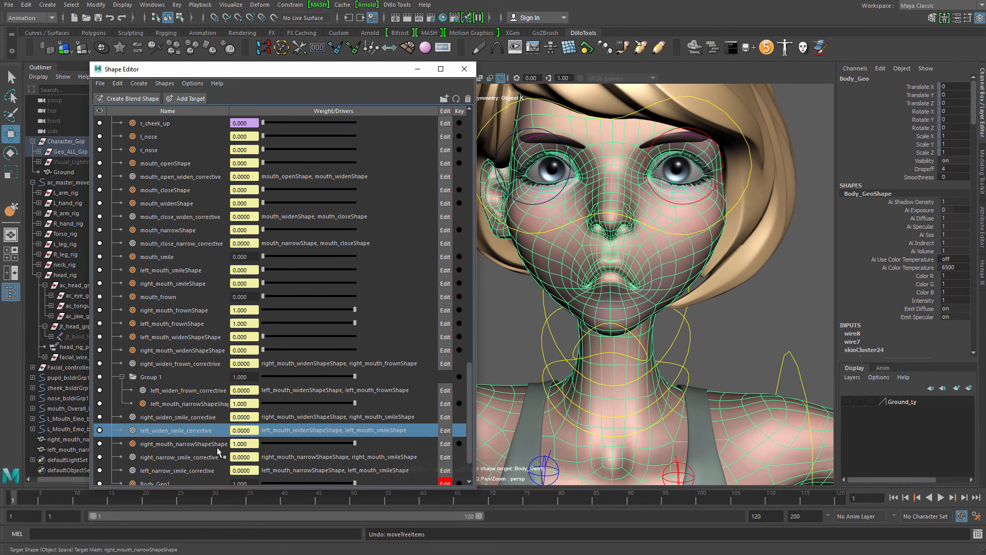
{"action": "key", "text": "ctrl+z"}
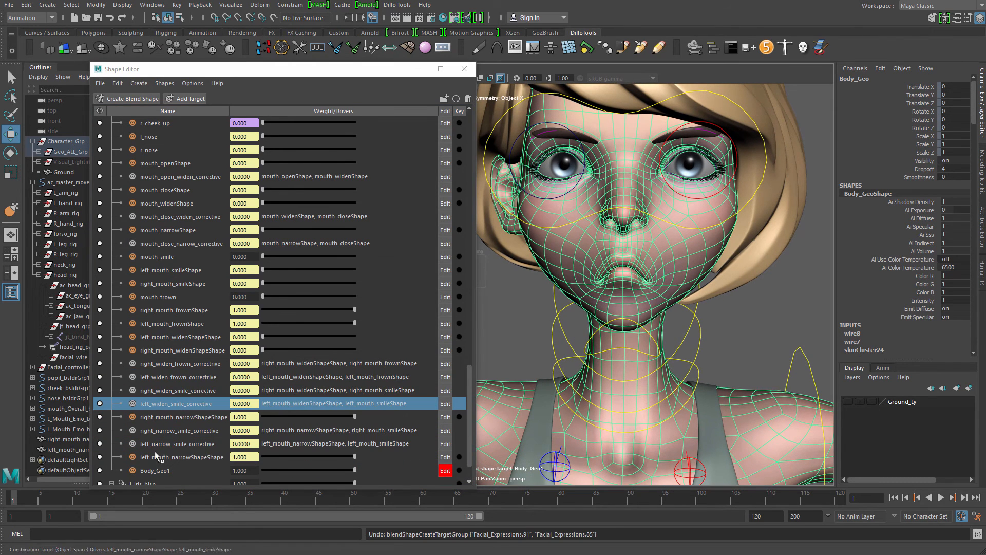
Rename the new blend shape target as mouth_narrow_frown_corrective
{"action": "double_click", "coordinate": [157, 471]}
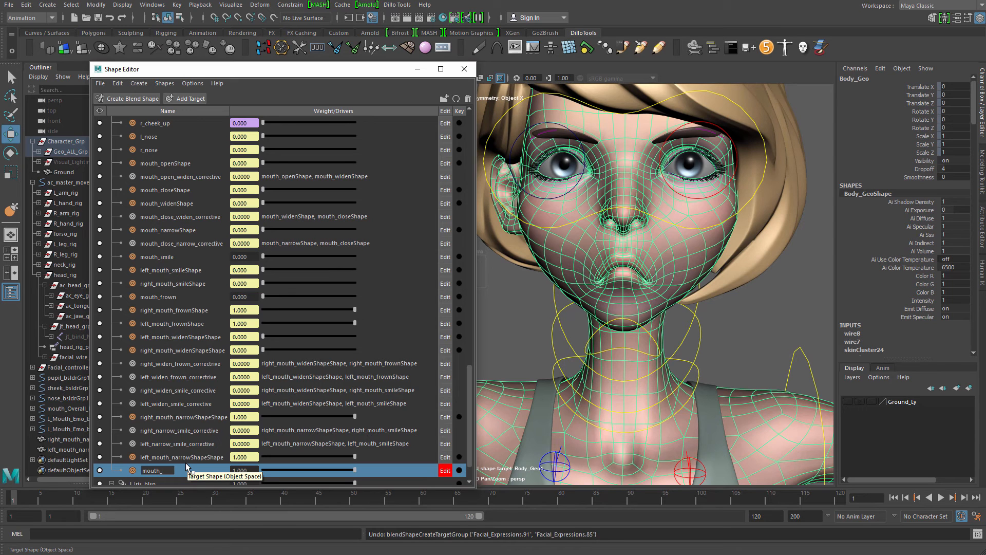
{"action": "type", "text": "na"}
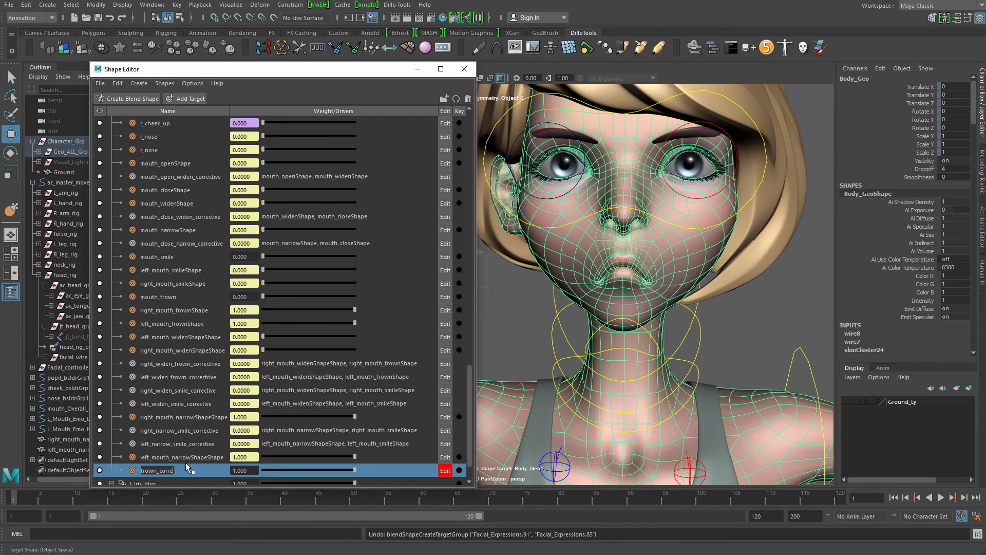
{"action": "type", "text": "rrow_frown_corrective"}
{"action": "key", "text": "Return"}
Activate sculpting on the narrow frown mouth of Body_Geo and switch from the Sculpt Tool to the Grab Tool
{"action": "scroll", "coordinate": [658, 238], "scroll_direction": "up", "scroll_amount": 10}
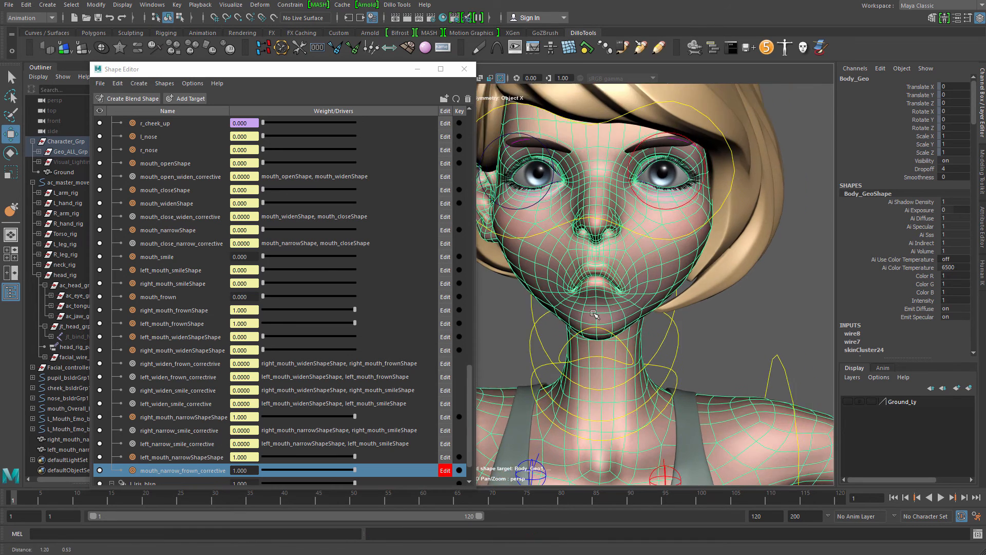
{"action": "right_click_drag", "start_coordinate": [659, 238], "coordinate": [628, 226], "text": "shift"}
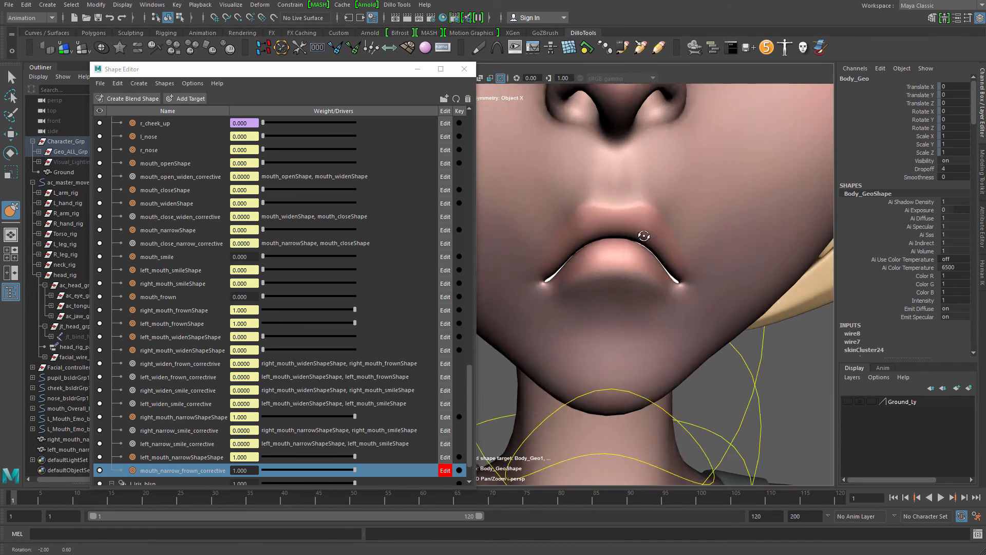
{"action": "left_click_drag", "start_coordinate": [653, 285], "coordinate": [629, 263]}
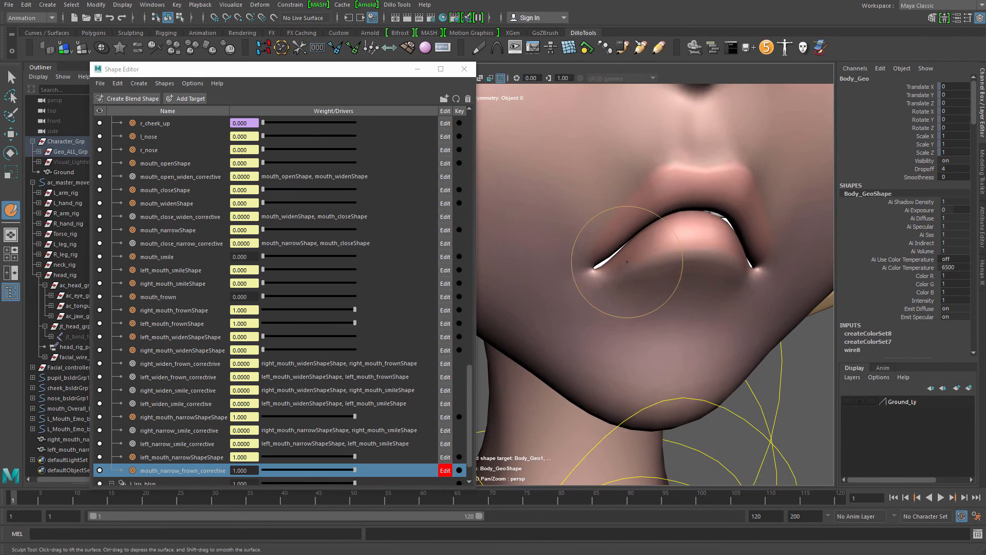
{"action": "right_click_drag", "start_coordinate": [629, 262], "coordinate": [632, 267]}
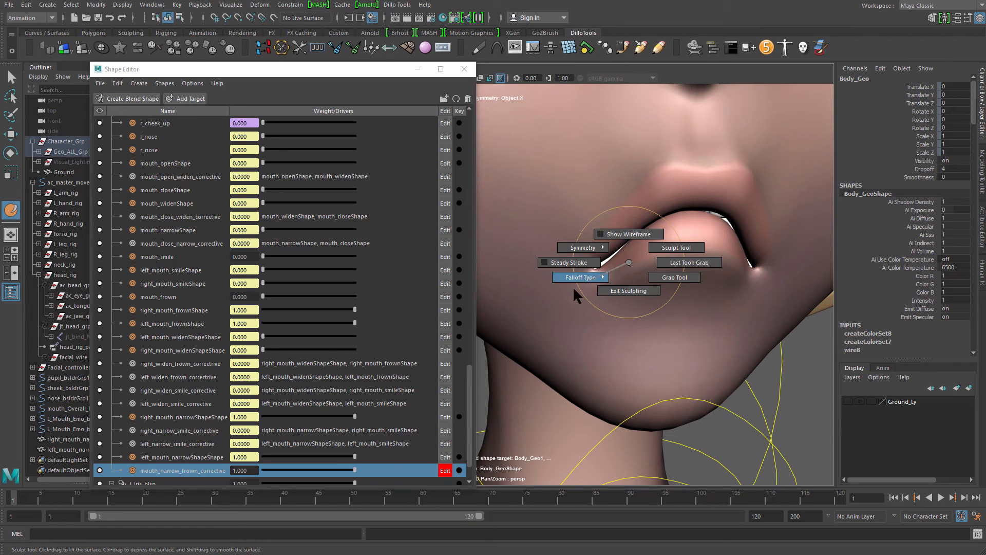
{"action": "right_click_drag", "start_coordinate": [574, 289], "coordinate": [574, 287]}
{"action": "right_click_drag", "start_coordinate": [581, 322], "coordinate": [535, 303]}
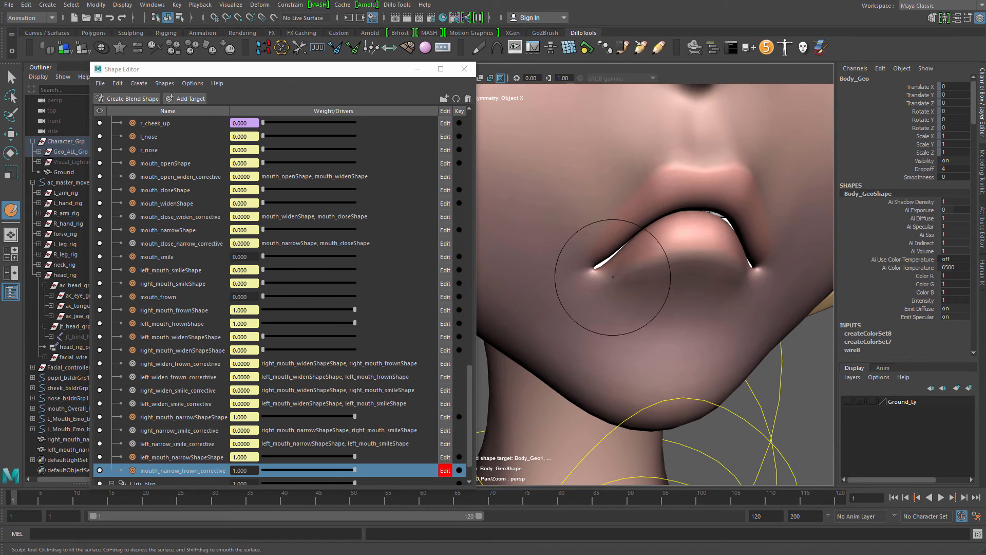
{"action": "mouse_move", "coordinate": [621, 267]}
{"action": "right_mouse_down", "text": "shift"}
{"action": "mouse_move", "coordinate": [623, 217]}
{"action": "mouse_move", "coordinate": [611, 261]}
{"action": "mouse_move", "coordinate": [600, 268]}
{"action": "right_mouse_up", "text": "shift"}
{"action": "right_click_drag", "start_coordinate": [642, 239], "coordinate": [604, 229]}
{"action": "right_click_drag", "start_coordinate": [603, 151], "coordinate": [663, 209]}
{"action": "left_click_drag", "start_coordinate": [653, 221], "coordinate": [635, 249], "text": "alt"}
{"action": "right_click_drag", "start_coordinate": [636, 249], "coordinate": [665, 267], "text": "alt"}
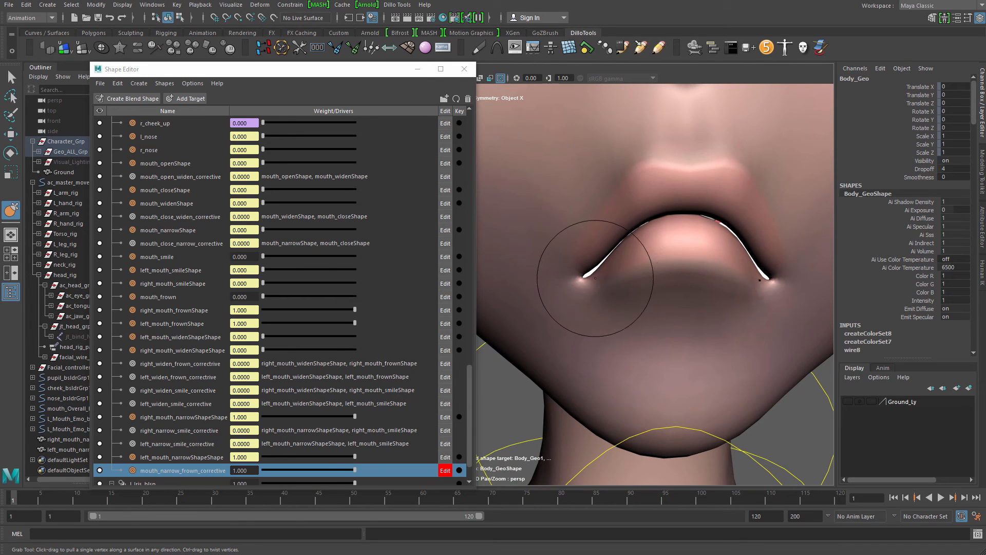
Set the Grab Tool's falloff type to Surface and pull the lip edges and mouth corners together to close the gaps
{"action": "left_click_drag", "start_coordinate": [595, 278], "coordinate": [594, 275]}
{"action": "left_click_drag", "start_coordinate": [598, 279], "coordinate": [579, 262]}
{"action": "left_click_drag", "start_coordinate": [590, 282], "coordinate": [581, 259]}
{"action": "right_click", "coordinate": [610, 269], "text": "shift"}
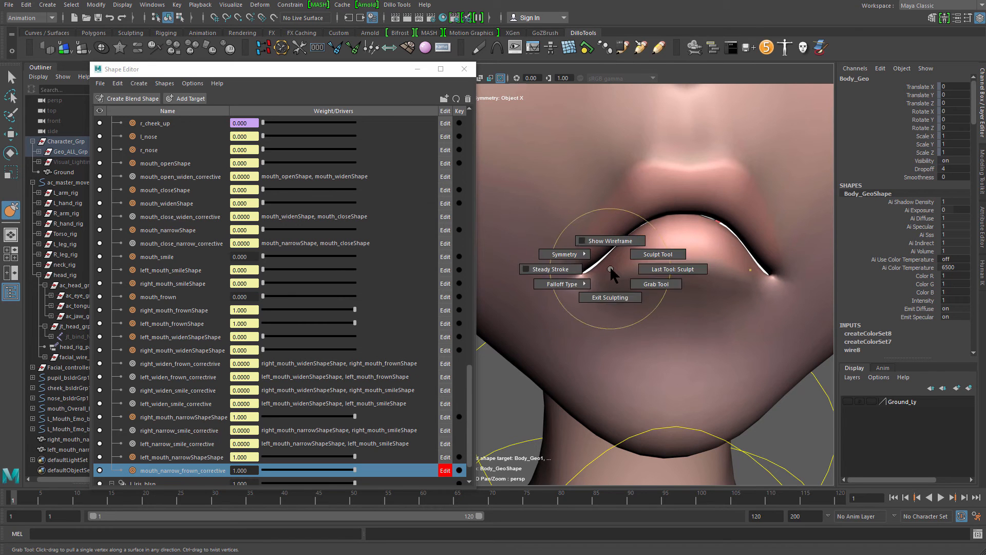
{"action": "mouse_move", "coordinate": [571, 294]}
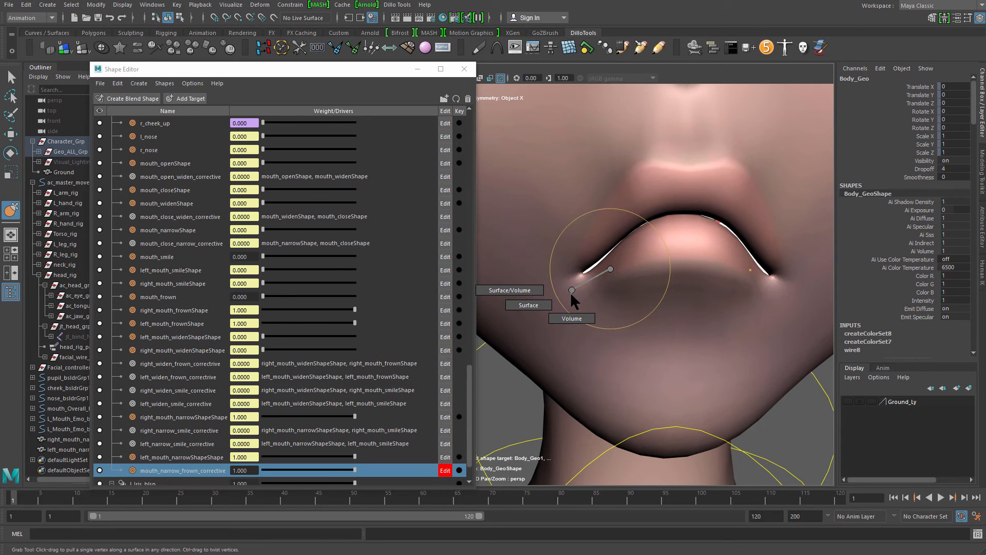
{"action": "left_click", "coordinate": [539, 303]}
{"action": "left_click_drag", "start_coordinate": [608, 276], "coordinate": [604, 273]}
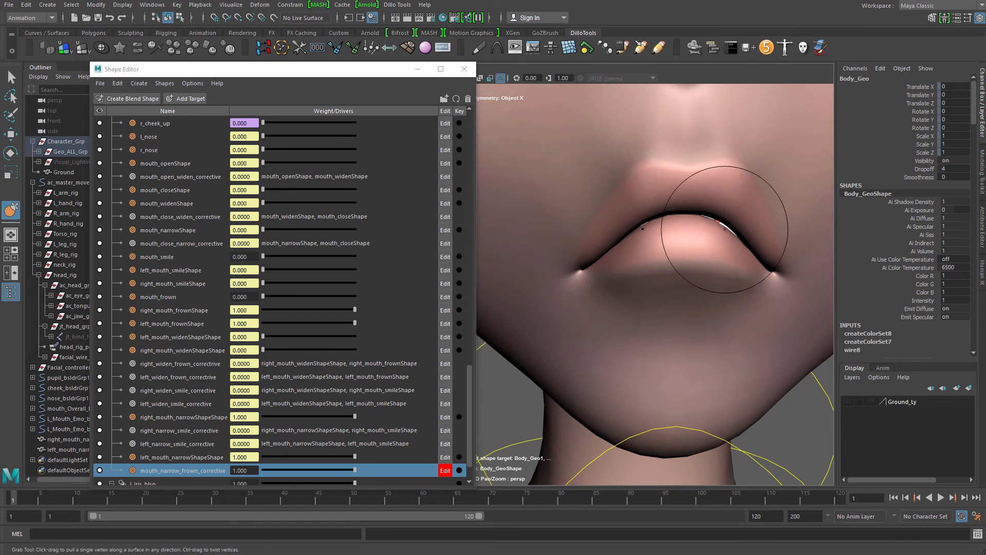
{"action": "left_click_drag", "start_coordinate": [724, 229], "coordinate": [680, 265], "text": "alt"}
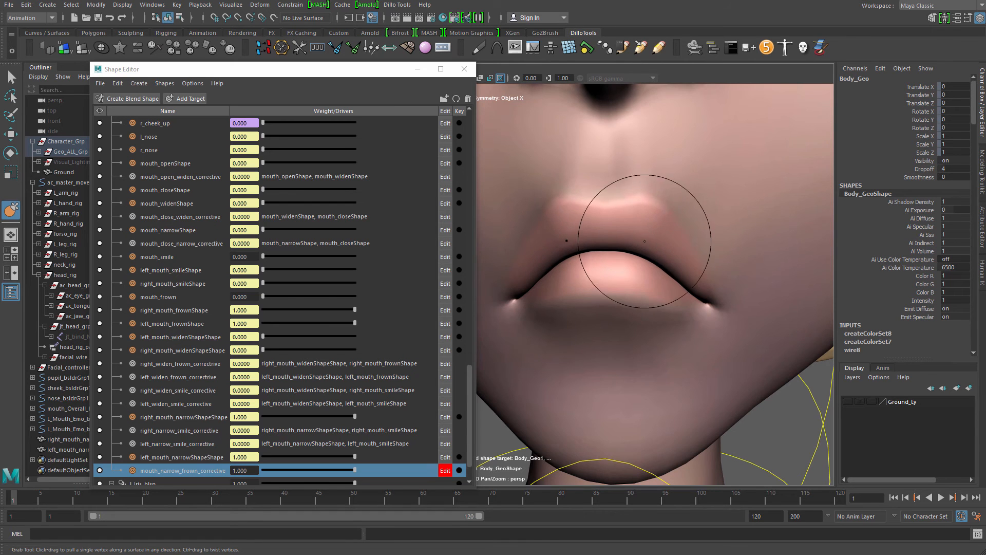
{"action": "mouse_move", "coordinate": [644, 241]}
{"action": "left_mouse_down", "text": "alt"}
{"action": "mouse_move", "coordinate": [667, 236]}
{"action": "mouse_move", "coordinate": [678, 263]}
{"action": "mouse_move", "coordinate": [685, 247]}
{"action": "mouse_move", "coordinate": [683, 257]}
{"action": "mouse_move", "coordinate": [755, 203]}
{"action": "mouse_move", "coordinate": [751, 242]}
{"action": "mouse_move", "coordinate": [663, 255]}
{"action": "mouse_move", "coordinate": [648, 223]}
{"action": "mouse_move", "coordinate": [662, 233]}
{"action": "mouse_move", "coordinate": [683, 216]}
{"action": "mouse_move", "coordinate": [715, 214]}
{"action": "mouse_move", "coordinate": [706, 212]}
{"action": "mouse_move", "coordinate": [746, 254]}
{"action": "mouse_move", "coordinate": [748, 271]}
{"action": "left_mouse_up", "text": "alt"}
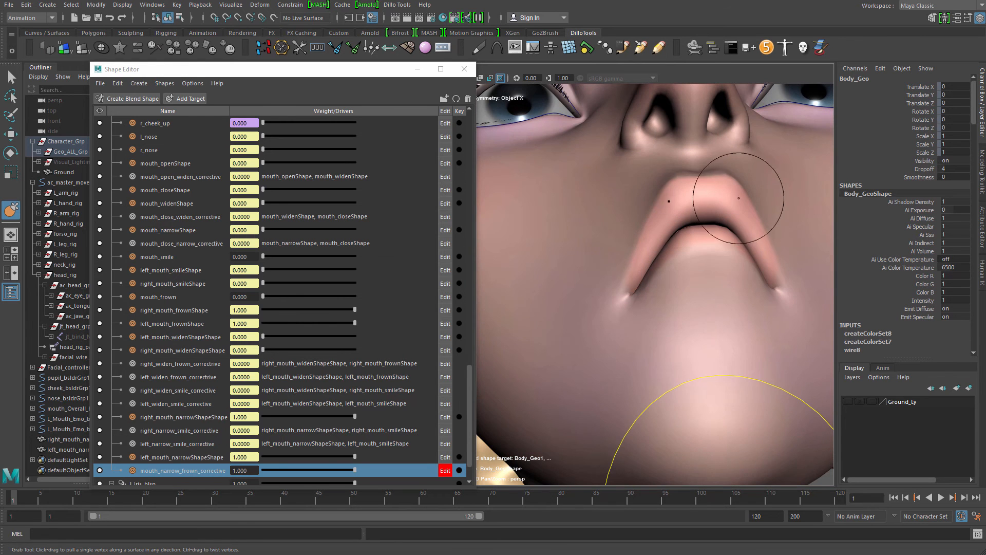
{"action": "left_click_drag", "start_coordinate": [743, 190], "coordinate": [694, 277], "text": "alt"}
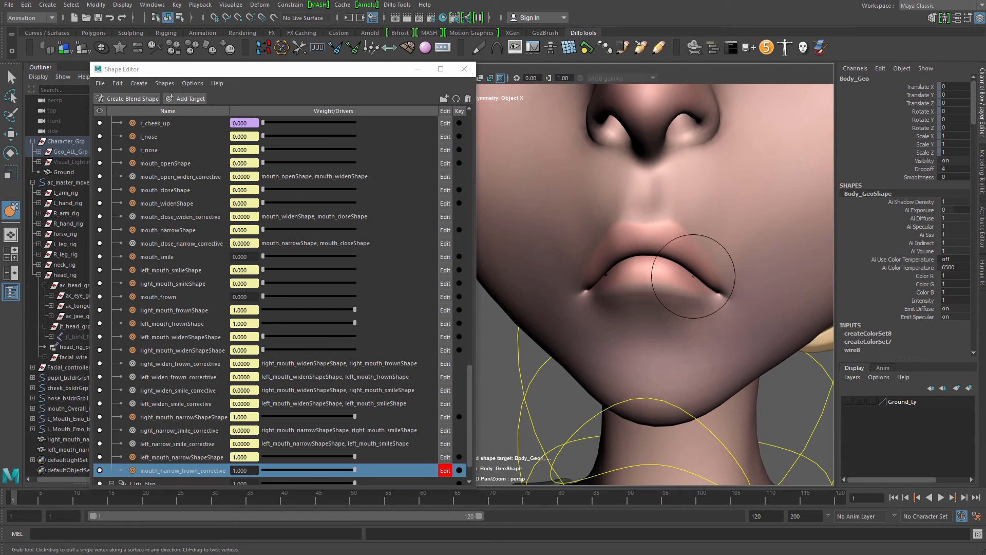
Examine the sculpted narrow frown lips from several angles, both close up and with the whole face in view
{"action": "right_click_drag", "start_coordinate": [716, 276], "coordinate": [642, 262], "text": "alt"}
{"action": "left_click_drag", "start_coordinate": [643, 262], "coordinate": [643, 289], "text": "alt"}
{"action": "right_click_drag", "start_coordinate": [644, 288], "coordinate": [672, 304], "text": "alt"}
{"action": "left_click_drag", "start_coordinate": [672, 304], "coordinate": [626, 264], "text": "alt"}
{"action": "right_click_drag", "start_coordinate": [615, 276], "coordinate": [524, 242], "text": "alt"}
{"action": "middle_click_drag", "start_coordinate": [524, 241], "coordinate": [623, 240], "text": "alt"}
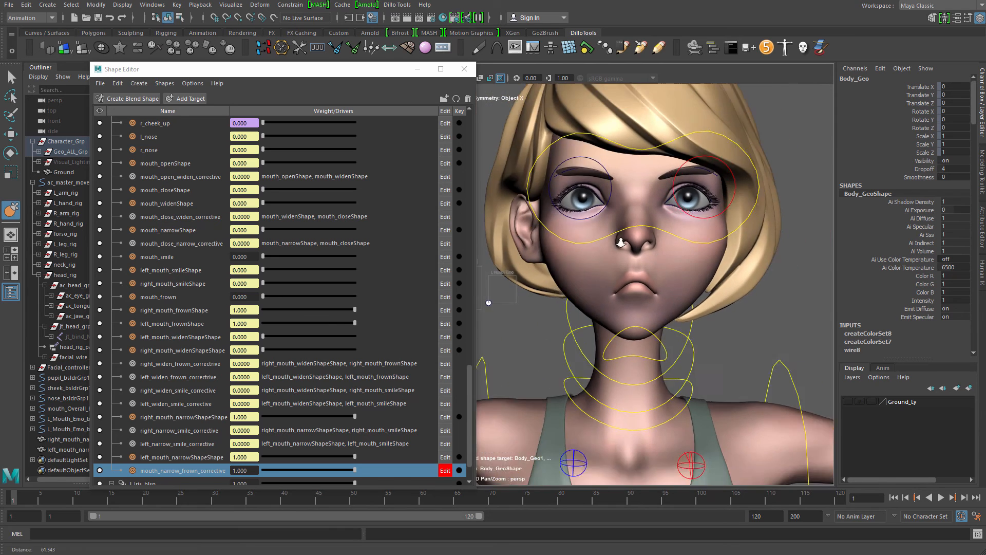
{"action": "left_click_drag", "start_coordinate": [623, 240], "coordinate": [639, 293], "text": "alt"}
{"action": "right_click_drag", "start_coordinate": [639, 293], "coordinate": [707, 343], "text": "alt"}
{"action": "mouse_move", "coordinate": [707, 343]}
{"action": "left_mouse_down", "text": "alt"}
{"action": "mouse_move", "coordinate": [687, 325]}
{"action": "mouse_move", "coordinate": [700, 329]}
{"action": "left_mouse_up", "text": "alt"}
Rebuild the mouth_narrow_frown_corrective target as a separate mesh and move it up and away from the character
{"action": "right_click", "coordinate": [212, 468]}
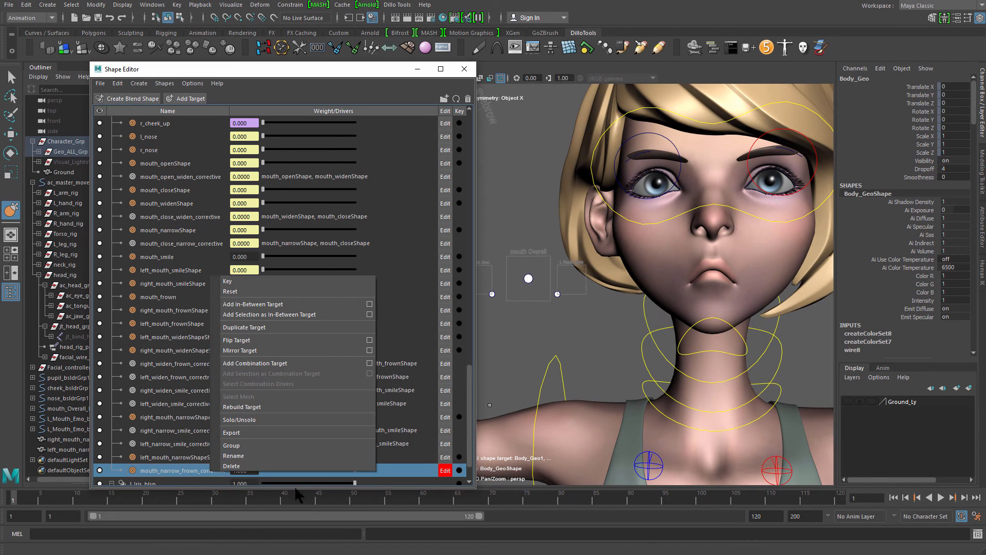
{"action": "left_click", "coordinate": [263, 402]}
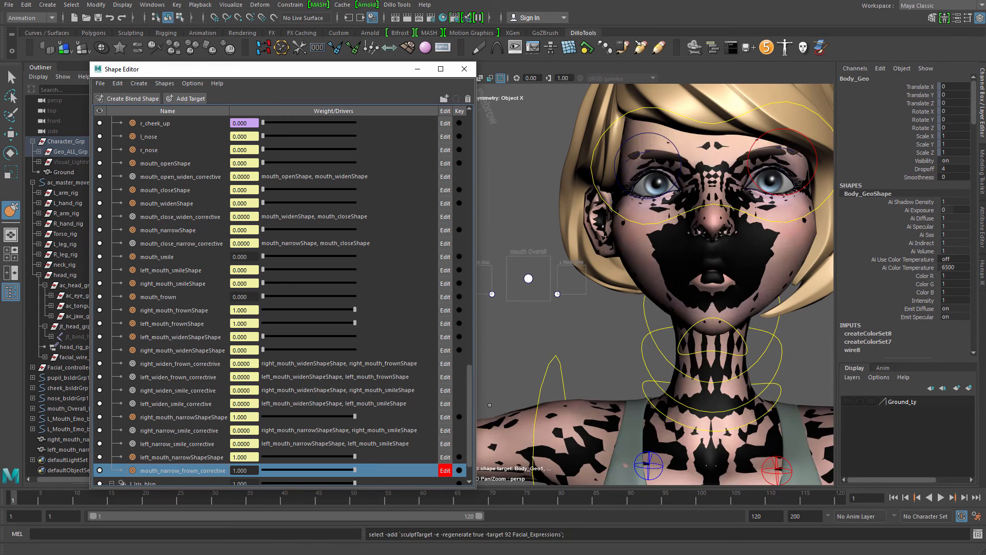
{"action": "key", "text": "w"}
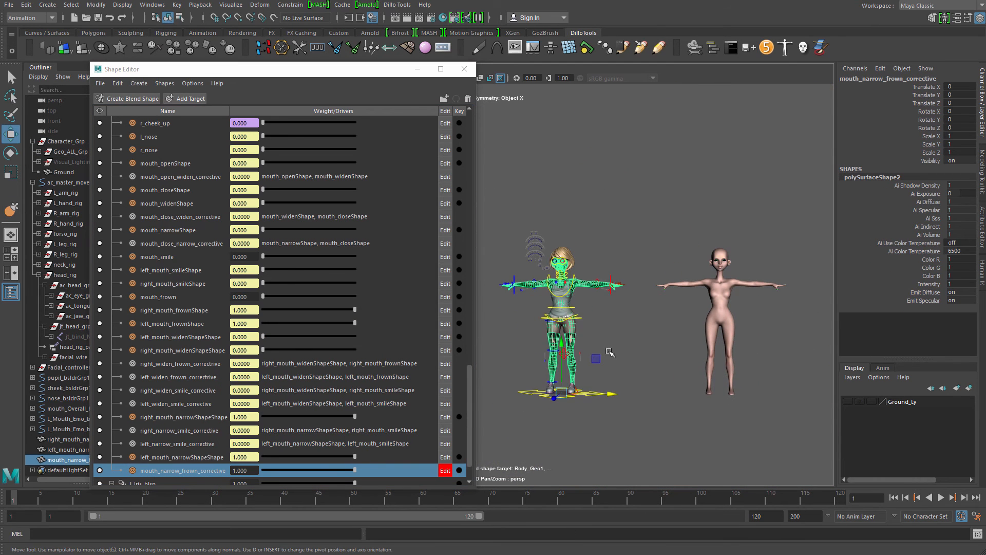
{"action": "left_click_drag", "start_coordinate": [599, 355], "coordinate": [761, 171]}
Delete the createColorSet8 and createColorSet7 nodes from the inputs of Body_Geo
{"action": "key", "text": "q"}
{"action": "left_click", "coordinate": [586, 282]}
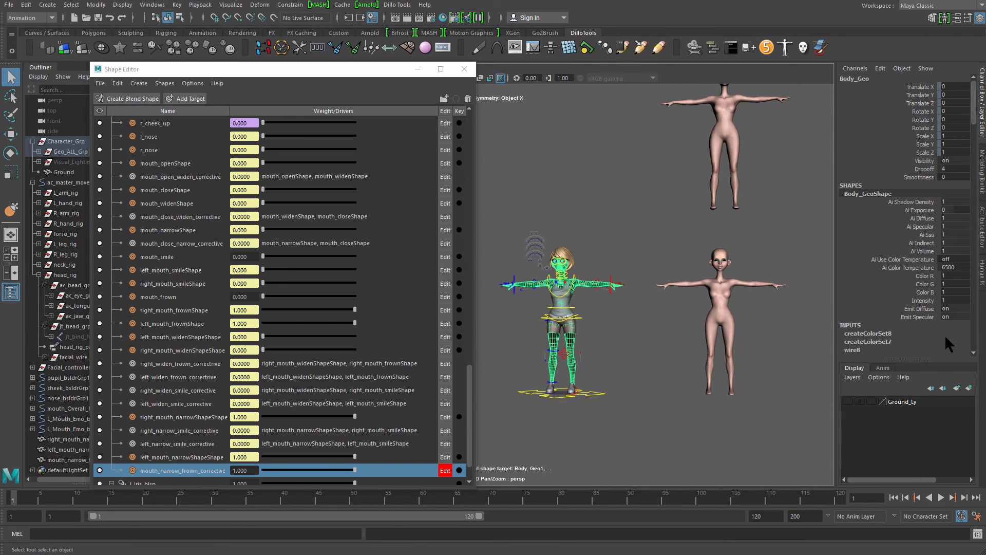
{"action": "left_click", "coordinate": [879, 333]}
{"action": "left_click", "coordinate": [881, 68]}
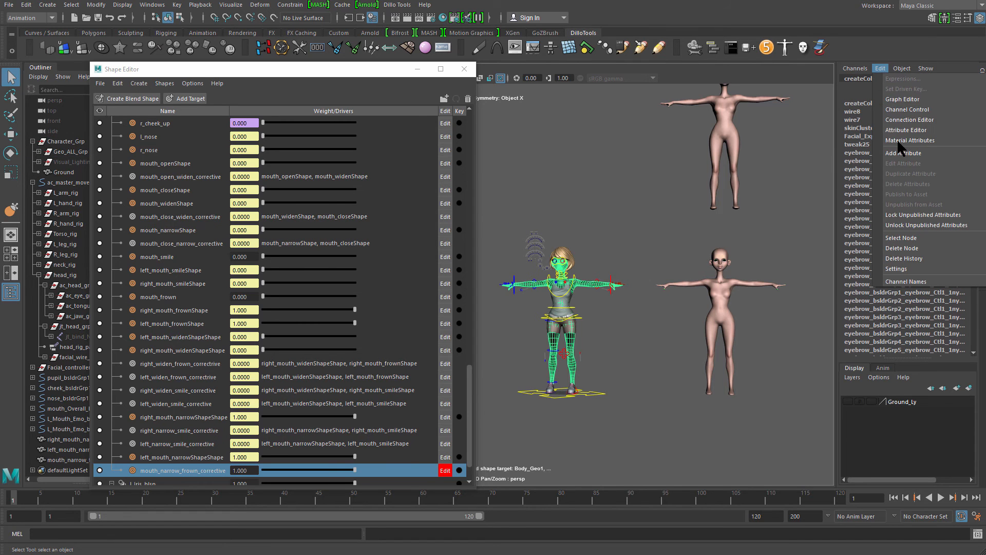
{"action": "left_click", "coordinate": [922, 241]}
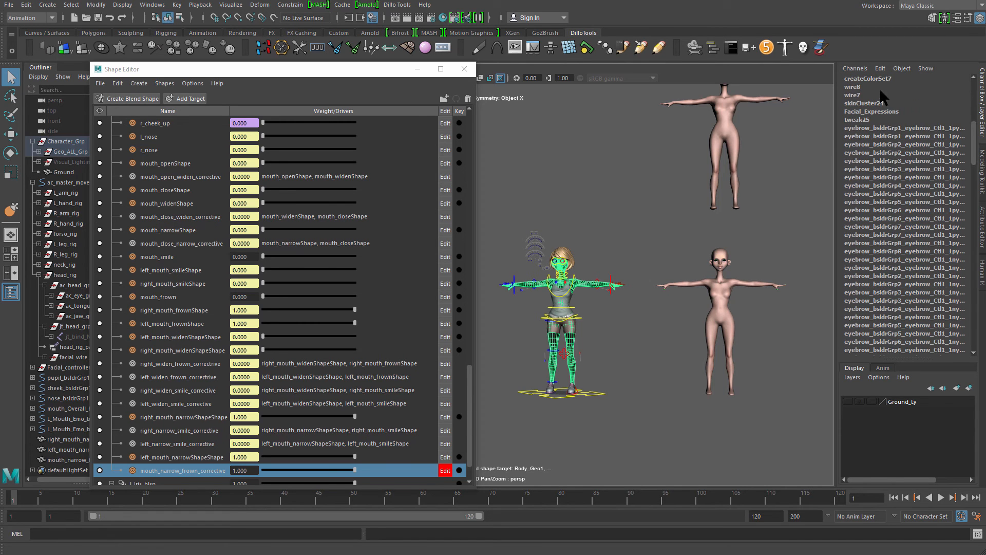
Delete the leftover left and right mouth narrow meshes above the rebuilt corrective mesh
{"action": "middle_click_drag", "start_coordinate": [726, 217], "coordinate": [700, 319], "text": "alt"}
{"action": "right_click_drag", "start_coordinate": [700, 319], "coordinate": [786, 312], "text": "alt"}
{"action": "middle_click_drag", "start_coordinate": [786, 312], "coordinate": [700, 381], "text": "alt"}
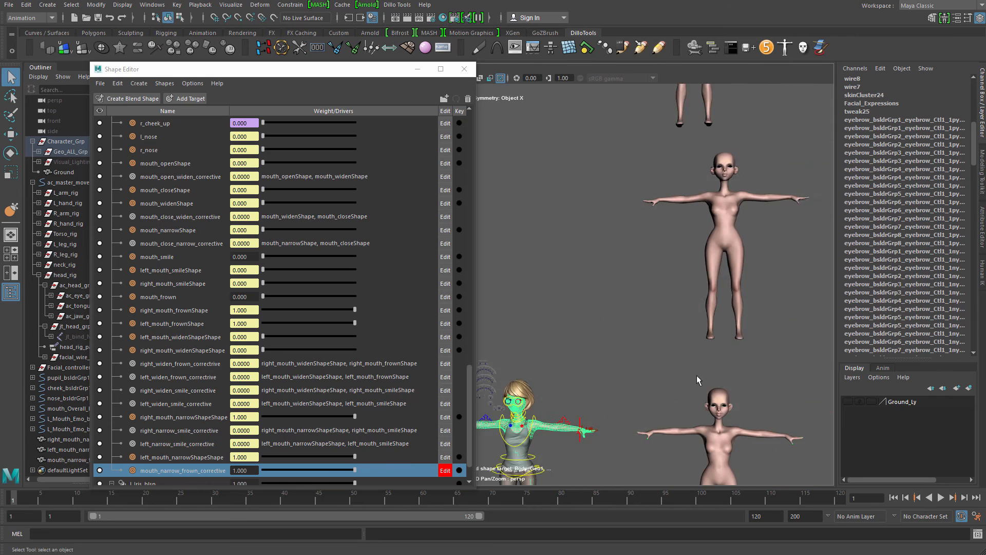
{"action": "right_click_drag", "start_coordinate": [701, 380], "coordinate": [693, 221], "text": "alt"}
{"action": "middle_click_drag", "start_coordinate": [693, 221], "coordinate": [680, 301], "text": "alt"}
{"action": "left_click", "coordinate": [680, 302]}
{"action": "left_click_drag", "start_coordinate": [576, 171], "coordinate": [737, 207]}
{"action": "key", "text": "Delete"}
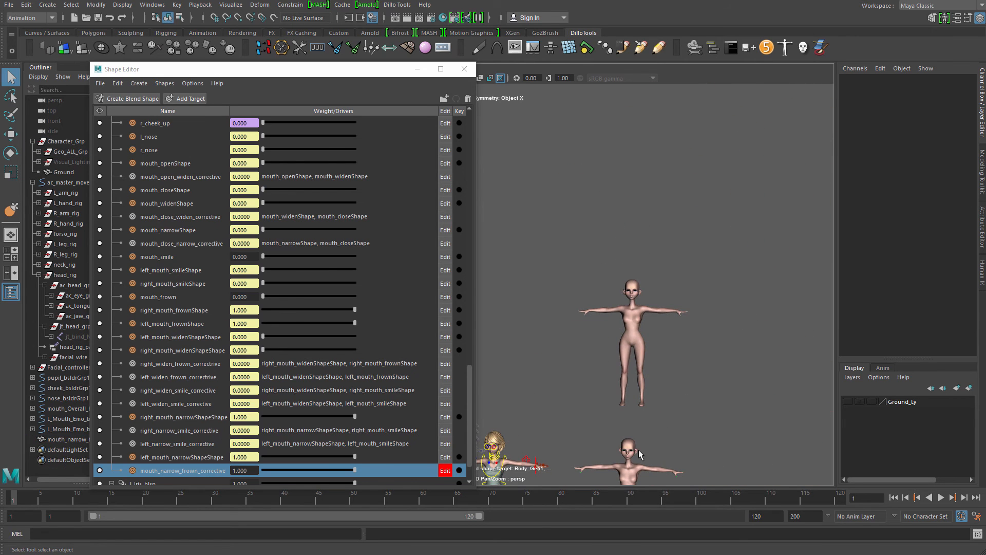
Make two Blend Taper division planes for the mouth_narrow_frown_corrective mesh, with Body_Geo_base as the base shape
{"action": "left_click", "coordinate": [136, 48]}
{"action": "left_click", "coordinate": [673, 396]}
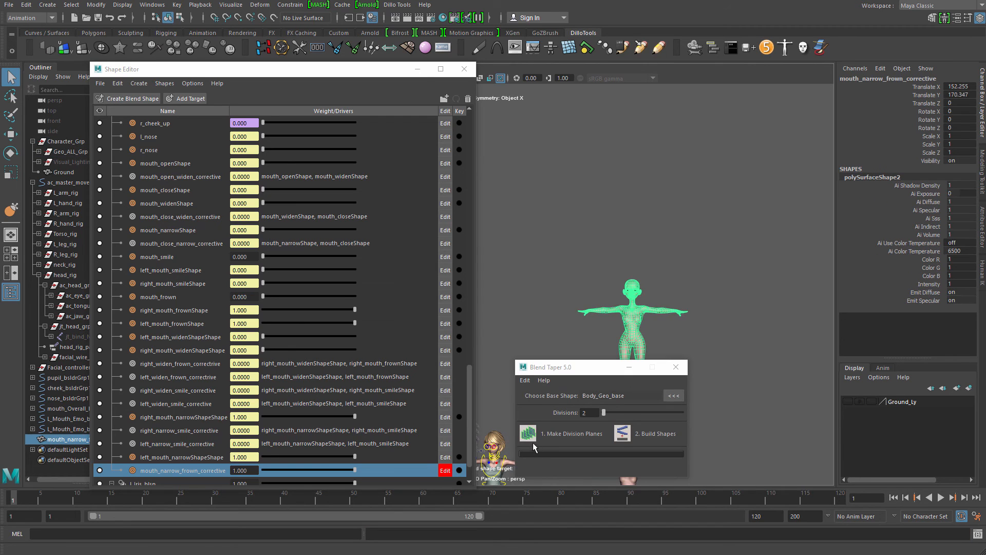
{"action": "left_click_drag", "start_coordinate": [605, 369], "coordinate": [373, 367]}
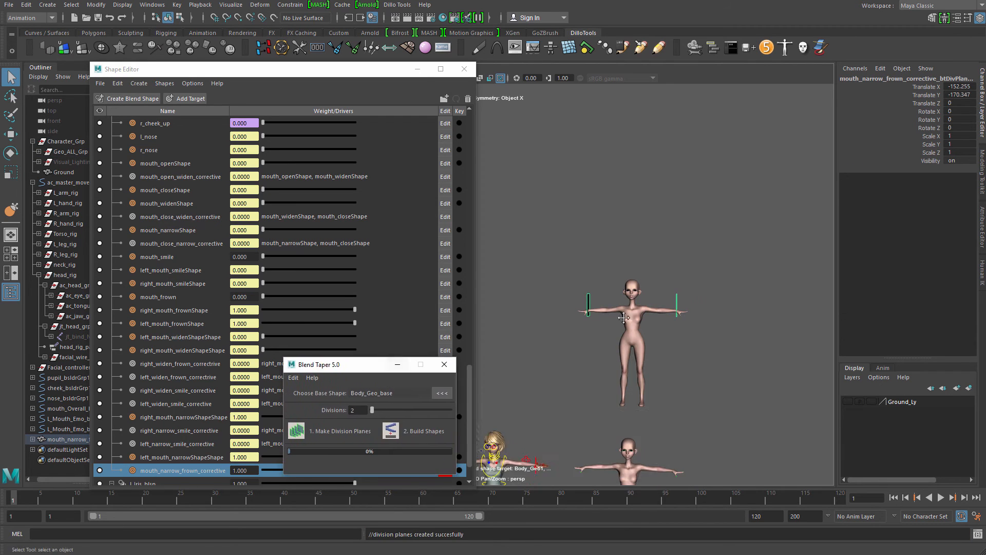
Scale the division planes to Scale X 0.031 so they frame the mouth
{"action": "left_click_drag", "start_coordinate": [758, 348], "coordinate": [715, 349]}
{"action": "scroll", "coordinate": [740, 379], "scroll_direction": "up", "scroll_amount": 5}
{"action": "middle_click_drag", "start_coordinate": [741, 379], "coordinate": [761, 392], "text": "alt"}
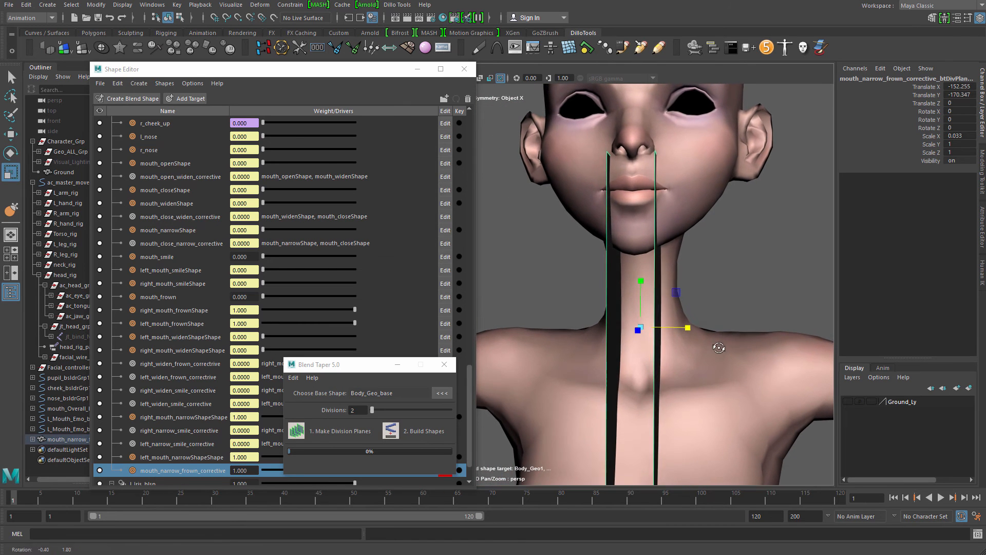
{"action": "left_click_drag", "start_coordinate": [691, 329], "coordinate": [688, 329]}
{"action": "key", "text": "q"}
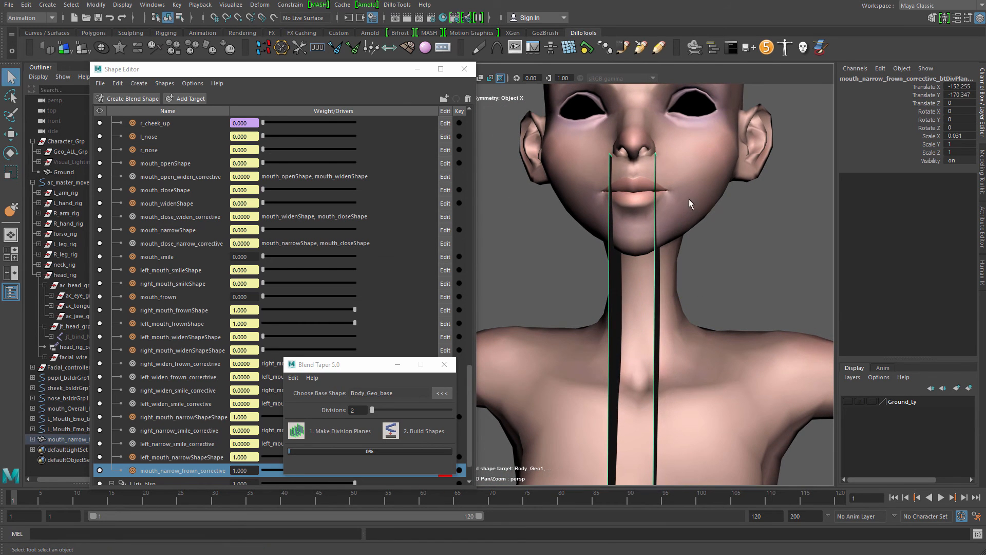
Build the left and right narrow frown corrective shapes and move the left mesh beside the right one
{"action": "left_click", "coordinate": [691, 207]}
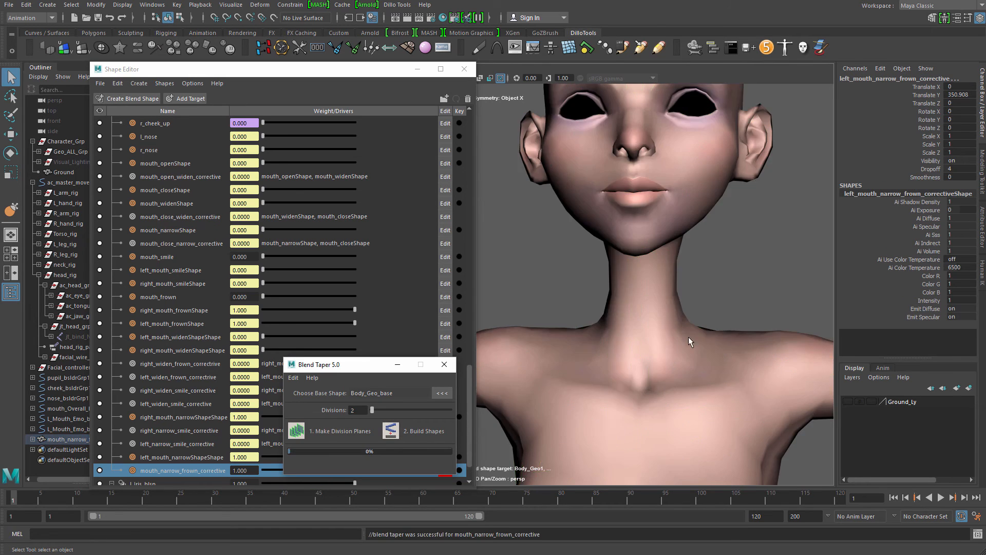
{"action": "left_click", "coordinate": [612, 221]}
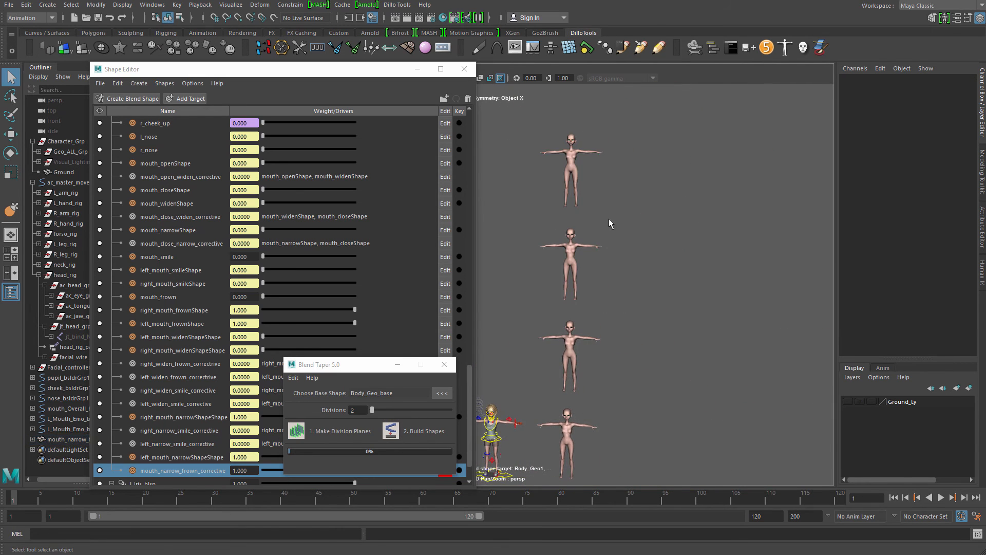
{"action": "key", "text": "w"}
{"action": "left_click_drag", "start_coordinate": [539, 164], "coordinate": [683, 271]}
Unparent the left and right narrow frown corrective meshes and select the original mouth_narrow_frown_corrective mesh
{"action": "left_click", "coordinate": [620, 300]}
{"action": "left_click_drag", "start_coordinate": [589, 218], "coordinate": [665, 263]}
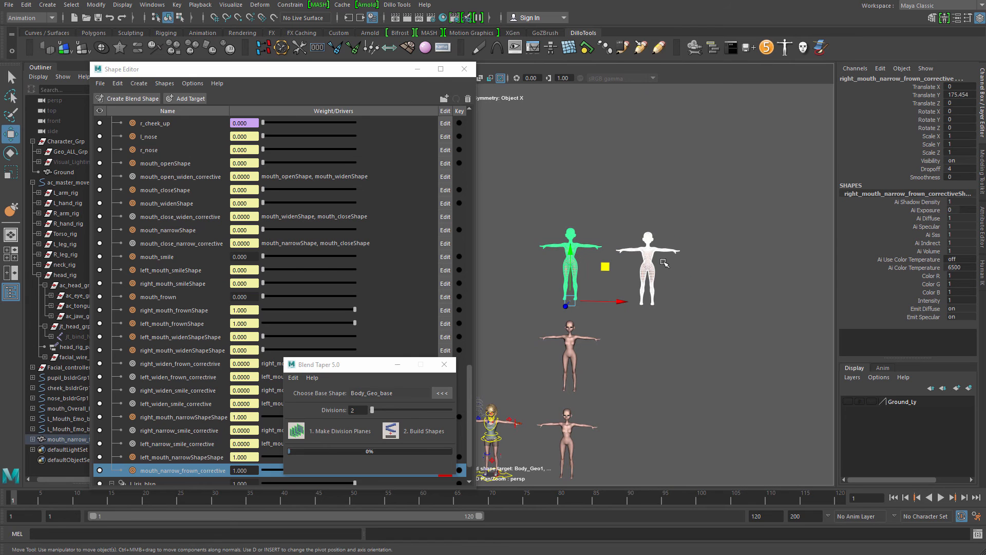
{"action": "key", "text": "shift+p"}
{"action": "left_click", "coordinate": [644, 353]}
{"action": "left_click", "coordinate": [571, 350]}
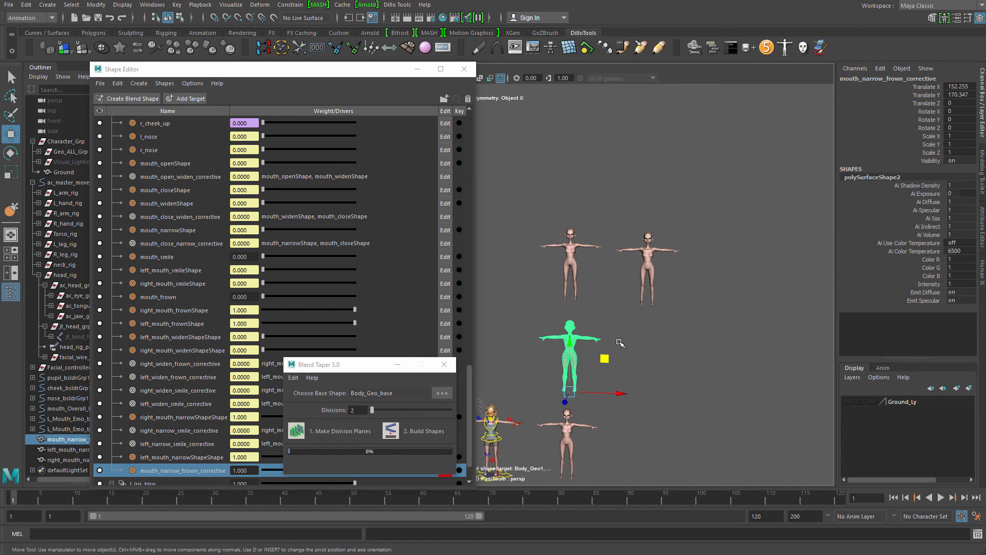
Delete the original mouth_narrow_frown_corrective mesh and shift the right narrow frown corrective mesh to Translate Y 338.086
{"action": "key", "text": "Delete"}
{"action": "left_click", "coordinate": [581, 261]}
{"action": "left_click_drag", "start_coordinate": [571, 254], "coordinate": [570, 258]}
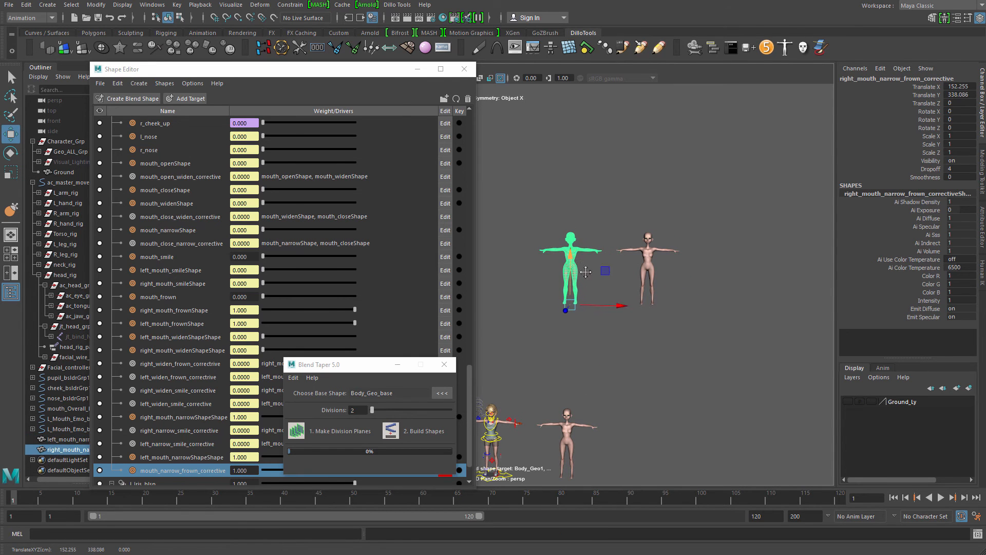
Add the left and right narrow frown corrective meshes as targets of the Facial_Expressions blend shape and close Blend Taper
{"action": "middle_click_drag", "start_coordinate": [581, 268], "coordinate": [599, 240], "text": "alt"}
{"action": "key", "text": "q"}
{"action": "left_click", "coordinate": [599, 241]}
{"action": "left_click_drag", "start_coordinate": [589, 240], "coordinate": [676, 279]}
{"action": "left_click_drag", "start_coordinate": [339, 366], "coordinate": [583, 225]}
{"action": "left_click_drag", "start_coordinate": [473, 395], "coordinate": [472, 118]}
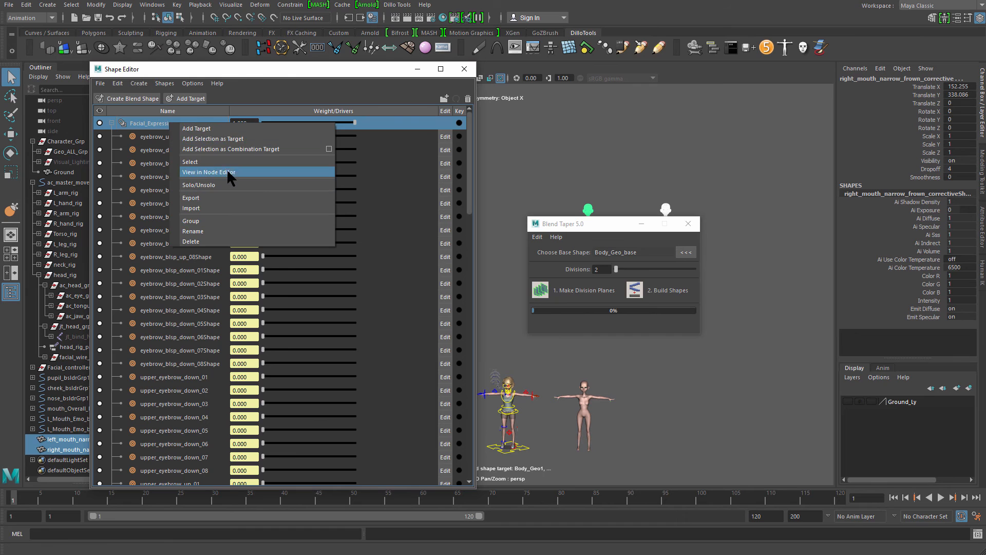
{"action": "left_click", "coordinate": [229, 138]}
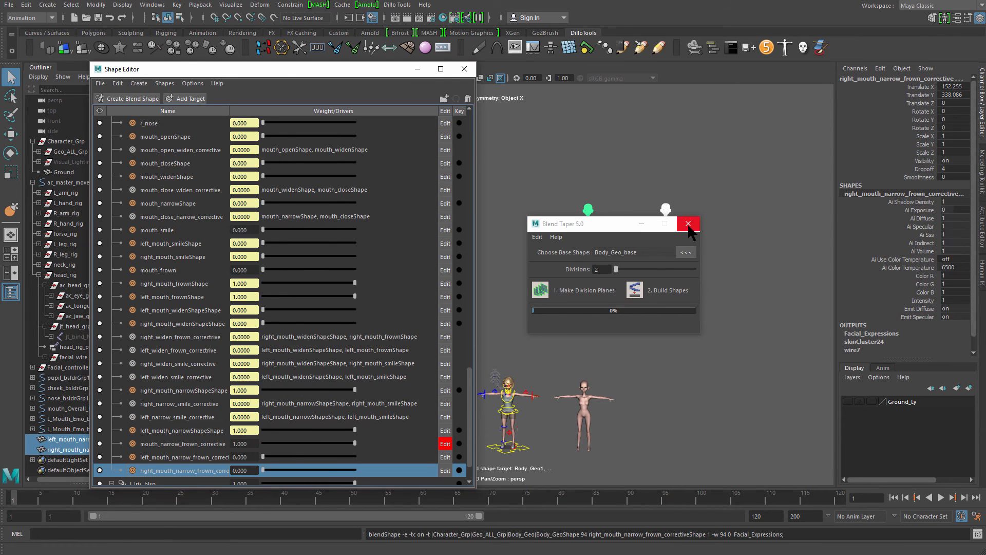
{"action": "left_click", "coordinate": [689, 227]}
Frame the face and set the mouth_narrow_frown_corrective target weight to 0
{"action": "middle_click_drag", "start_coordinate": [571, 328], "coordinate": [640, 249], "text": "alt"}
{"action": "right_click_drag", "start_coordinate": [640, 249], "coordinate": [596, 359], "text": "alt"}
{"action": "middle_click_drag", "start_coordinate": [596, 359], "coordinate": [553, 309], "text": "alt"}
{"action": "right_click_drag", "start_coordinate": [552, 309], "coordinate": [873, 489], "text": "alt"}
{"action": "middle_click_drag", "start_coordinate": [873, 488], "coordinate": [719, 386], "text": "alt"}
{"action": "right_click_drag", "start_coordinate": [719, 386], "coordinate": [760, 405], "text": "alt"}
{"action": "middle_click_drag", "start_coordinate": [759, 405], "coordinate": [737, 407], "text": "alt"}
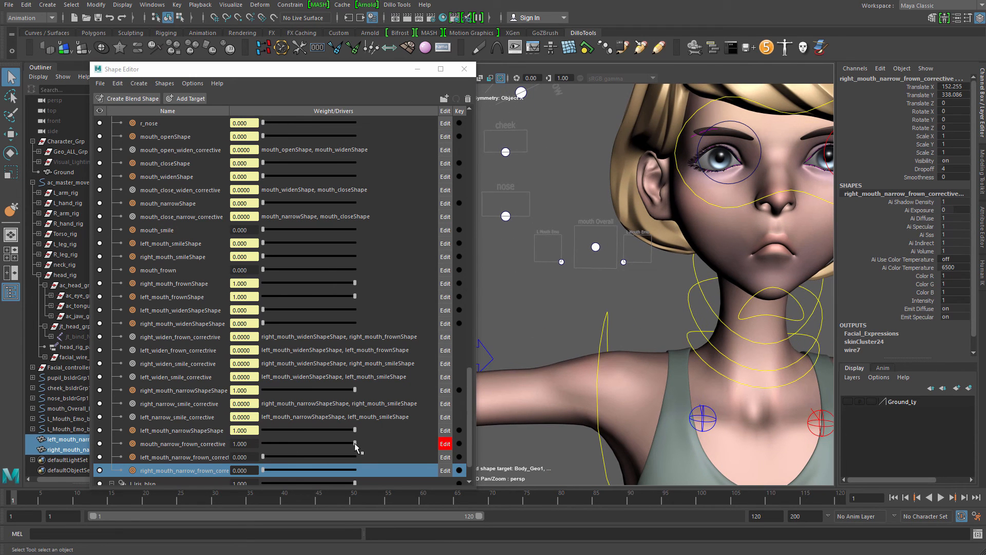
{"action": "left_click_drag", "start_coordinate": [354, 444], "coordinate": [318, 445]}
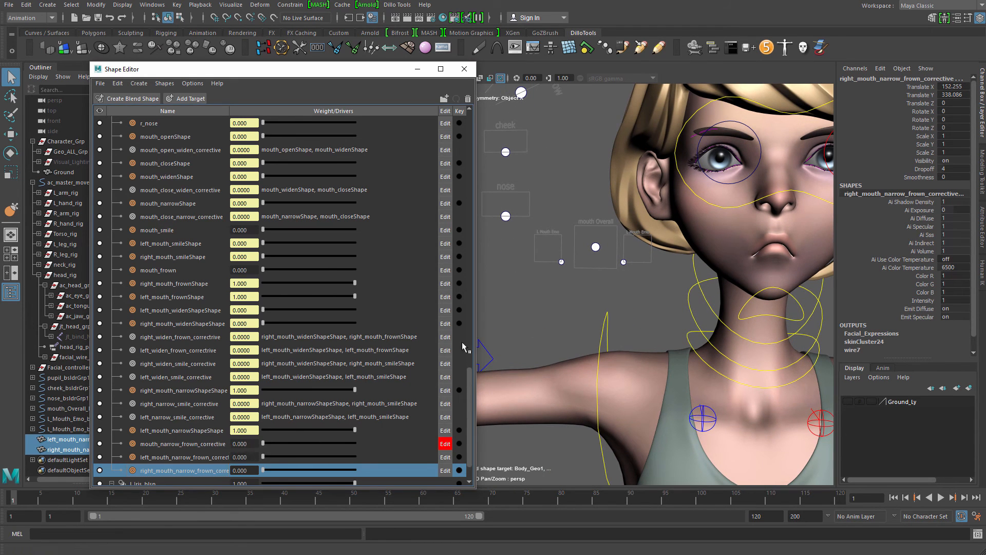
Reset the control that drives the left mouth shapes to Translate X 0 and Translate Y 0
{"action": "left_click", "coordinate": [562, 261]}
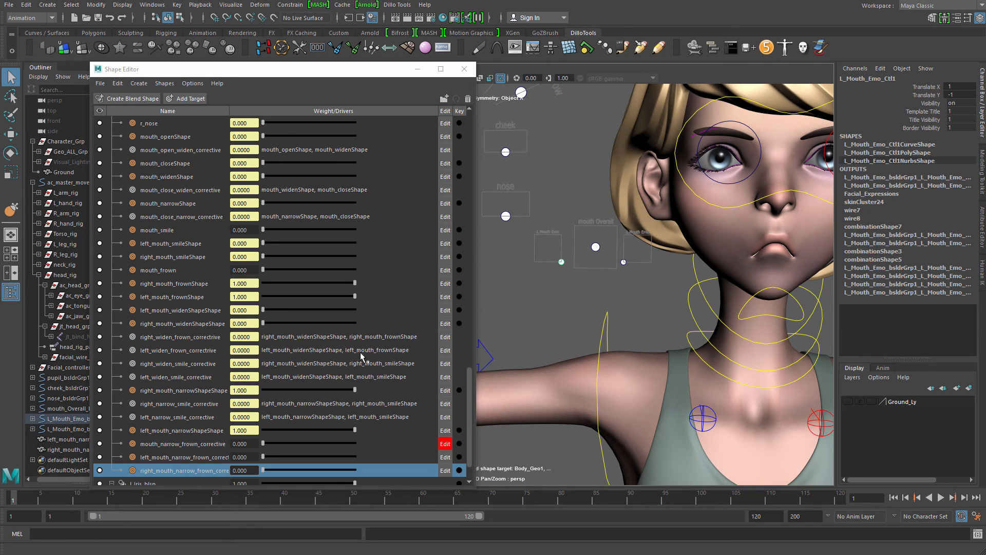
{"action": "left_click", "coordinate": [624, 262]}
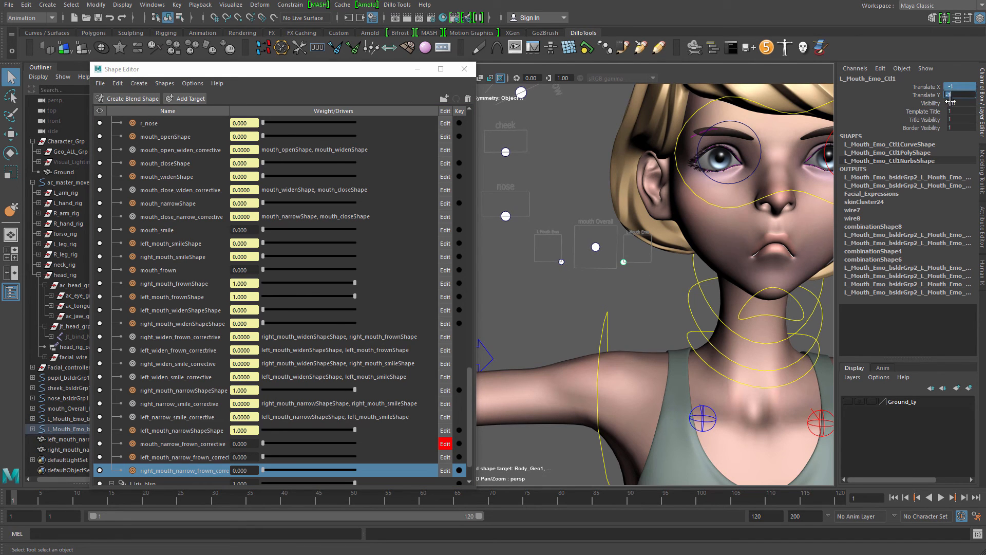
{"action": "type", "text": "0"}
{"action": "key", "text": "Return"}
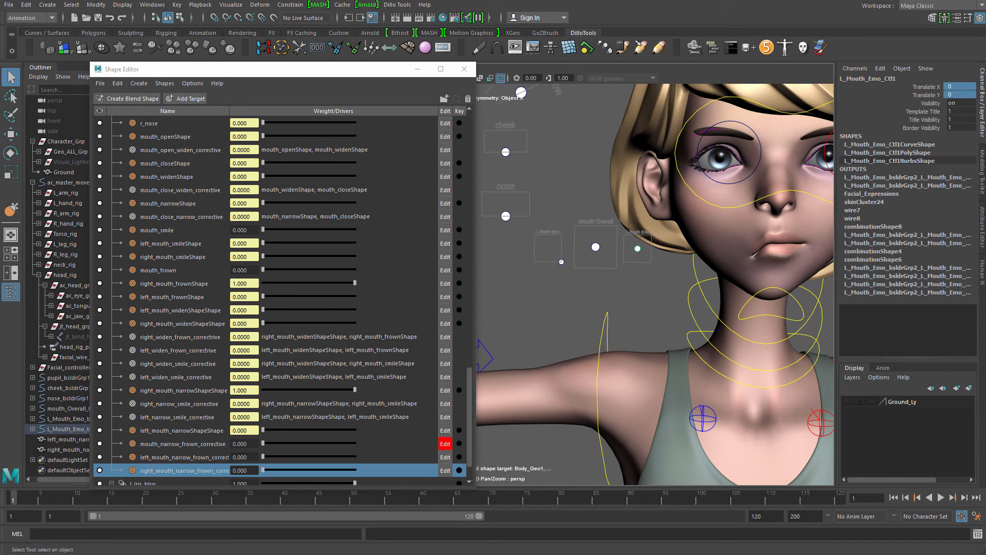
Set the right narrow frown corrective as a combination target driven by right_mouth_frownShape and right_mouth_narrowShapeShape
{"action": "left_click", "coordinate": [561, 262]}
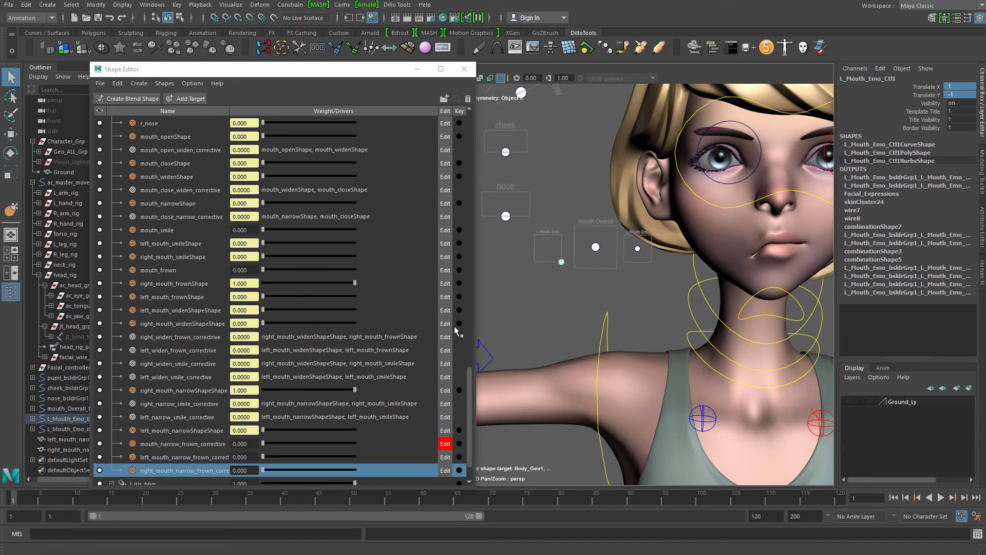
{"action": "key", "text": "w"}
{"action": "left_click_drag", "start_coordinate": [561, 262], "coordinate": [565, 264]}
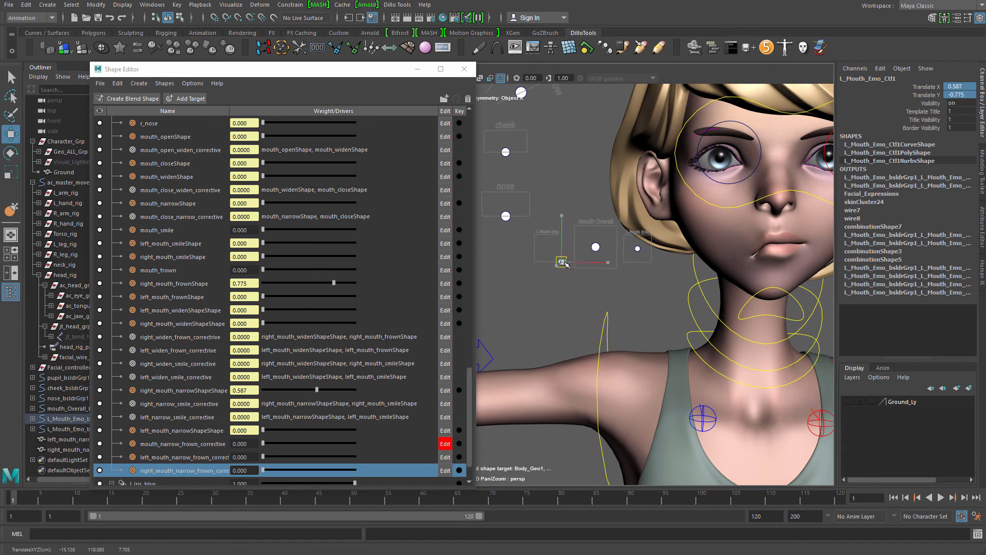
{"action": "left_click", "coordinate": [212, 284]}
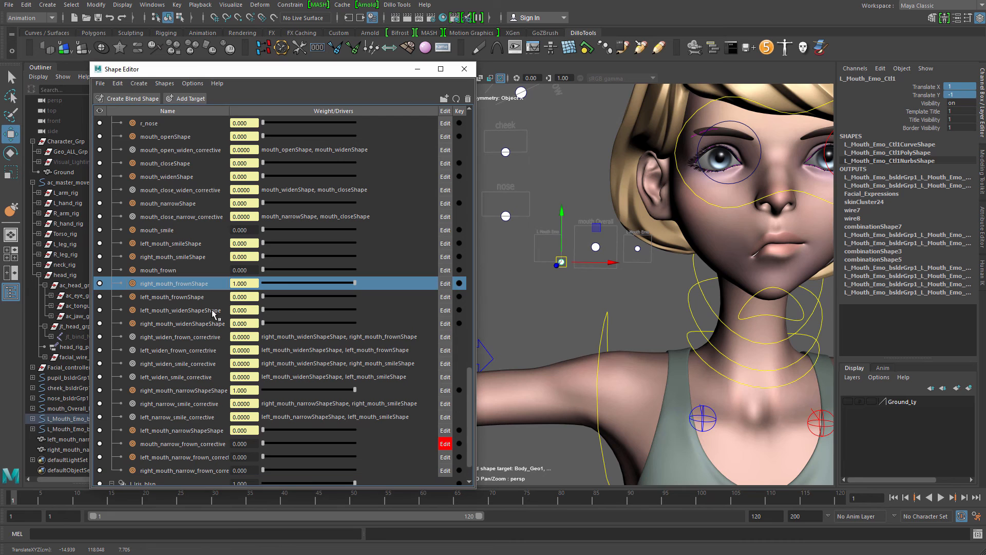
{"action": "left_click", "coordinate": [216, 391], "text": "ctrl"}
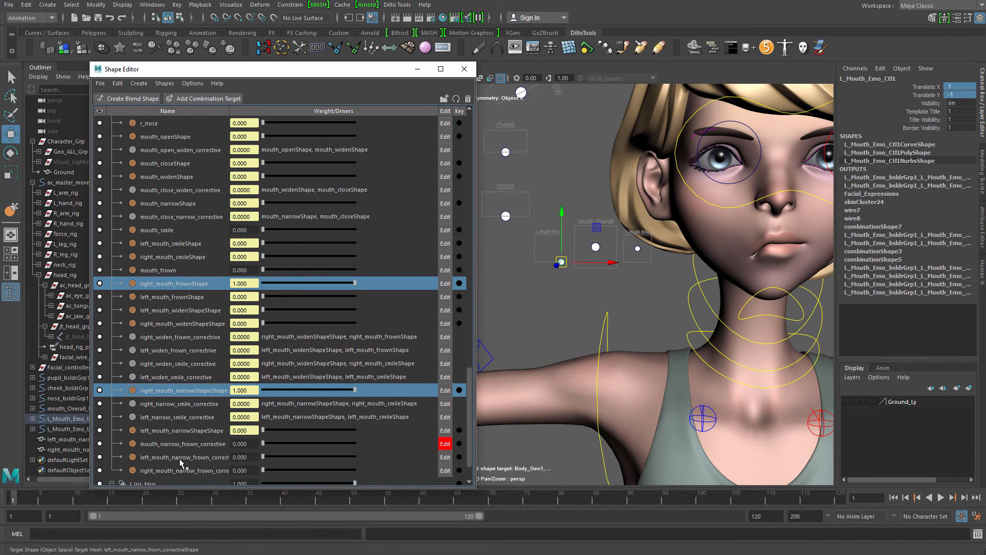
{"action": "left_click", "coordinate": [186, 475], "text": "ctrl"}
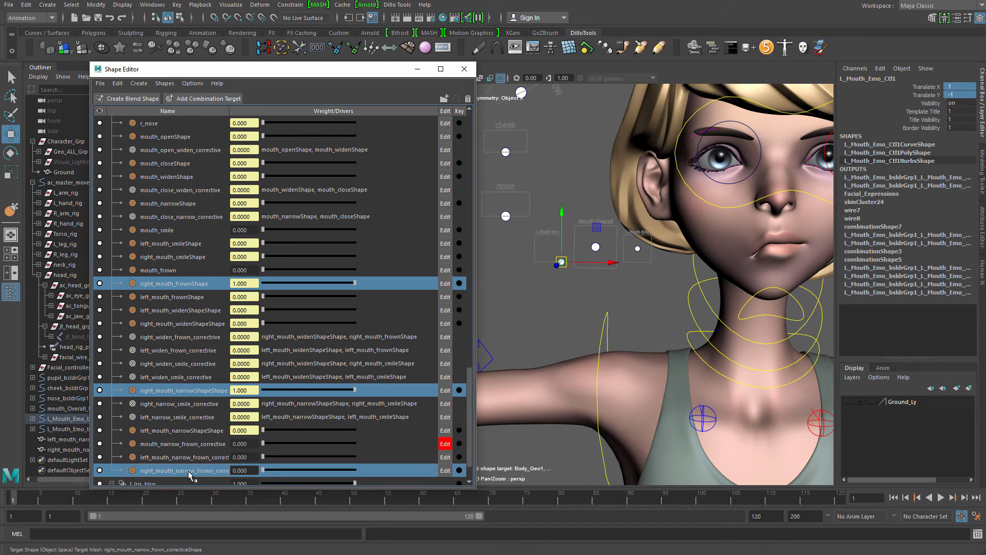
{"action": "right_click", "coordinate": [188, 475]}
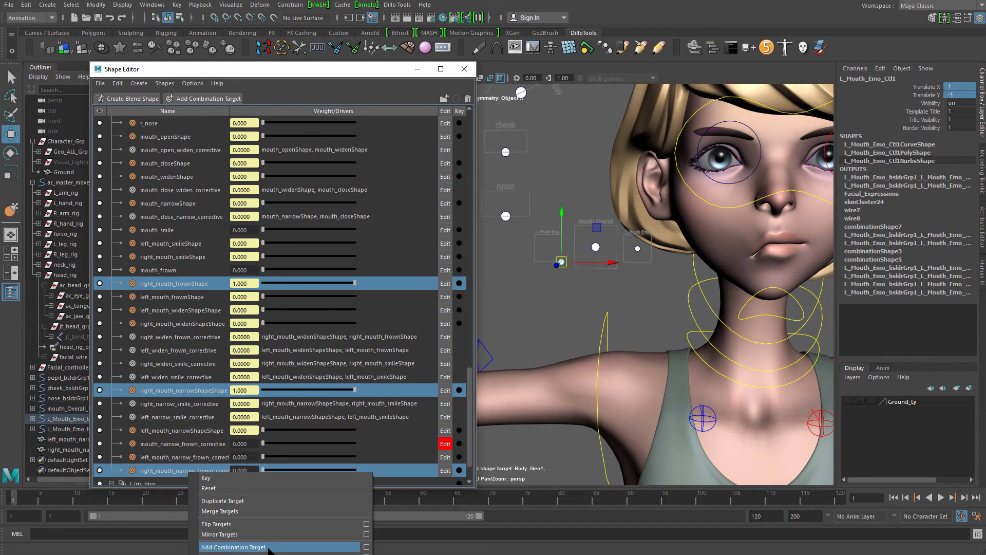
{"action": "left_click", "coordinate": [242, 553]}
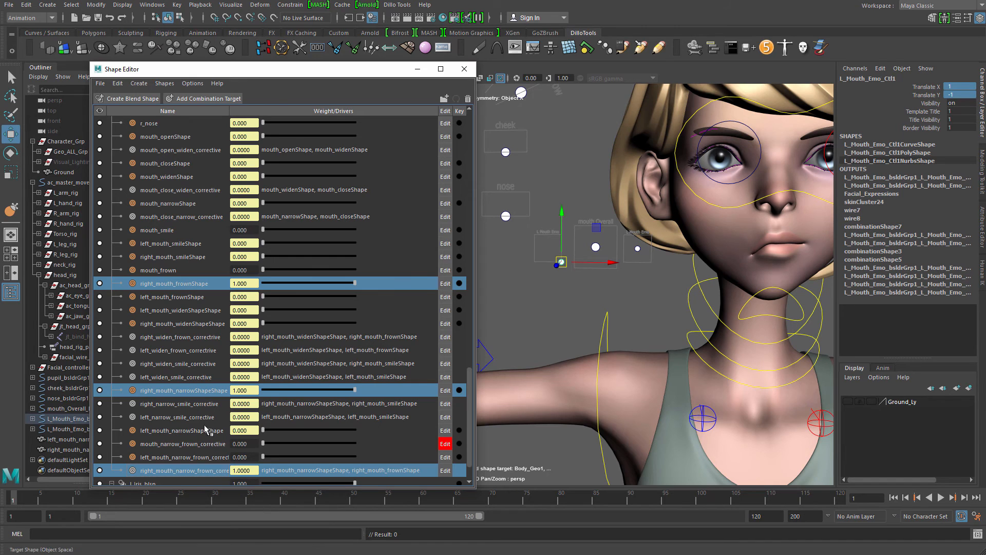
Check the right corrective, moving the left mouth control to about Translate X -1, Y -0.963 to compare both sides
{"action": "middle_click_drag", "start_coordinate": [579, 278], "coordinate": [575, 279], "text": "alt"}
{"action": "left_click", "coordinate": [534, 255]}
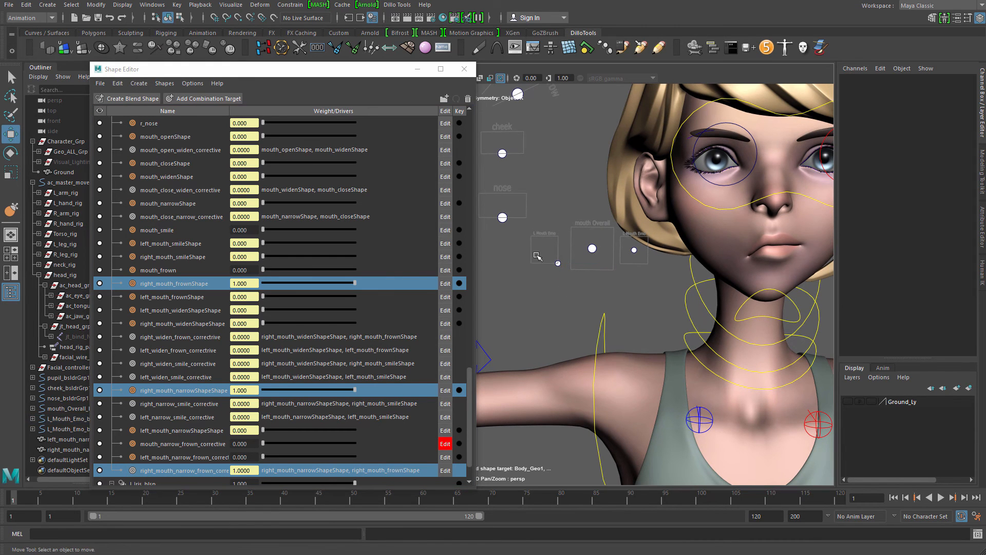
{"action": "left_click_drag", "start_coordinate": [535, 255], "coordinate": [580, 280]}
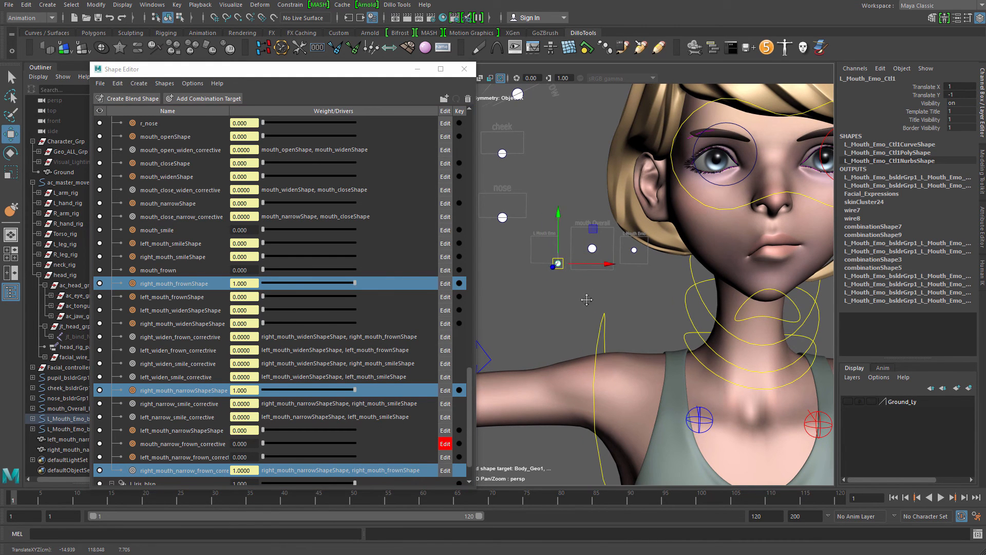
{"action": "mouse_move", "coordinate": [587, 300]}
{"action": "middle_mouse_down", "text": "alt"}
{"action": "mouse_move", "coordinate": [591, 289]}
{"action": "mouse_move", "coordinate": [578, 288]}
{"action": "middle_mouse_up", "text": "alt"}
{"action": "left_click", "coordinate": [618, 277]}
{"action": "left_click_drag", "start_coordinate": [596, 243], "coordinate": [592, 264]}
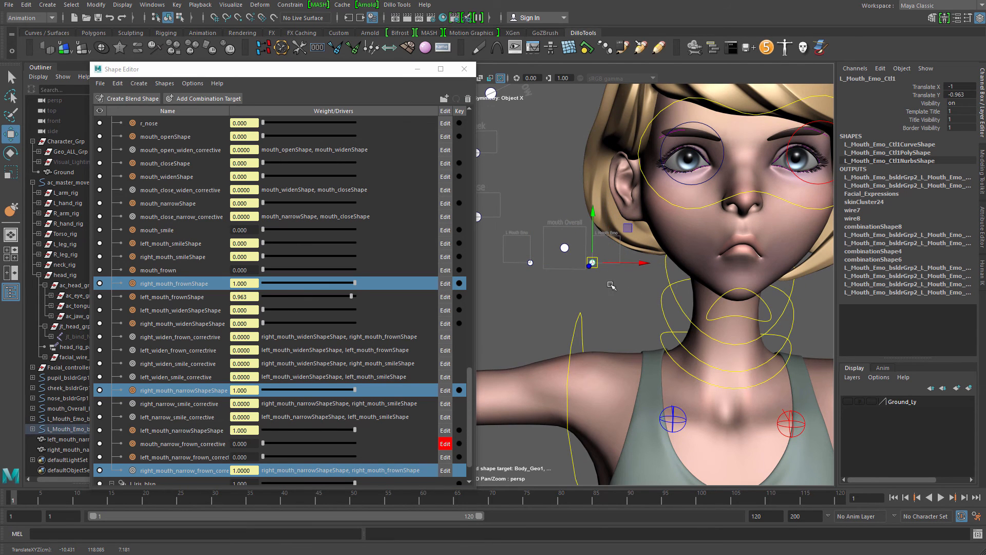
{"action": "scroll", "coordinate": [632, 286], "scroll_direction": "up", "scroll_amount": 1}
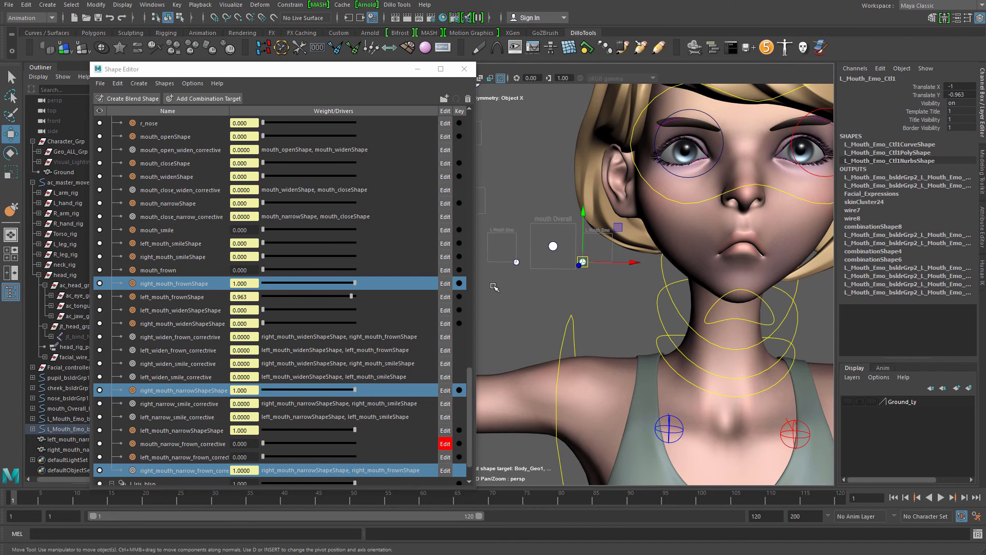
Reset the right mouth control to Translate X 0, Y 0 and move the left mouth control to X -1, Y -1
{"action": "mouse_move", "coordinate": [508, 256]}
{"action": "left_mouse_down"}
{"action": "mouse_move", "coordinate": [522, 269]}
{"action": "mouse_move", "coordinate": [500, 246]}
{"action": "left_mouse_up"}
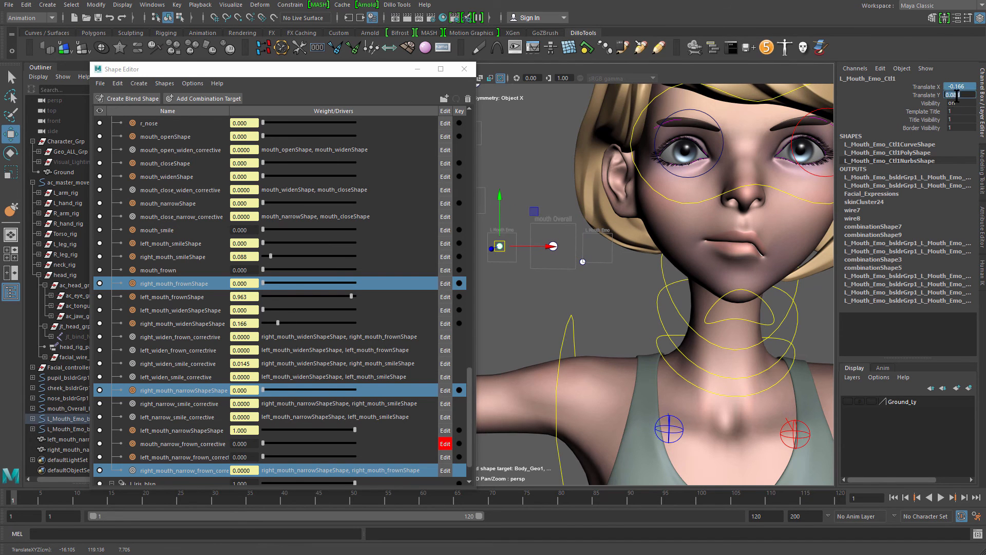
{"action": "type", "text": "0"}
{"action": "key", "text": "Return"}
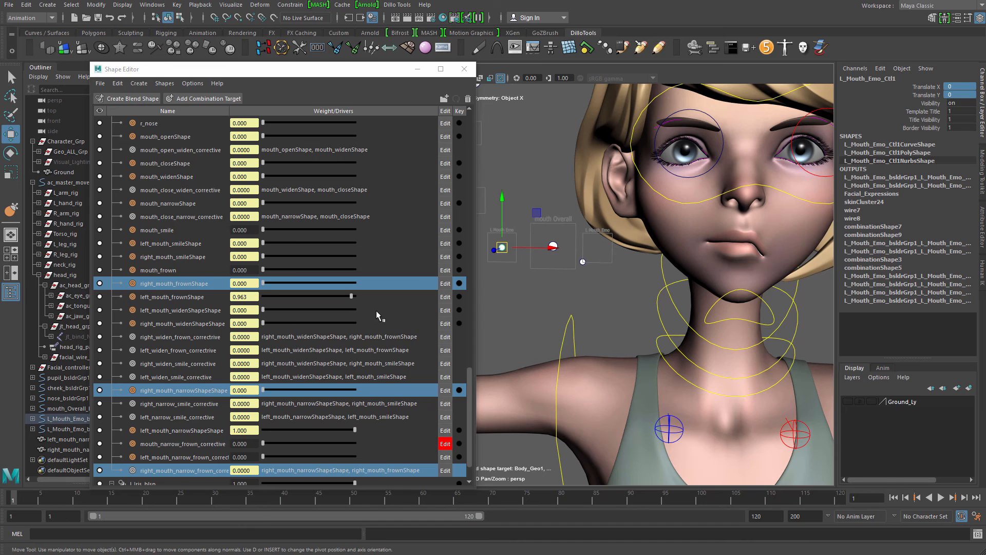
{"action": "left_click", "coordinate": [583, 261]}
{"action": "left_click_drag", "start_coordinate": [582, 262], "coordinate": [578, 273]}
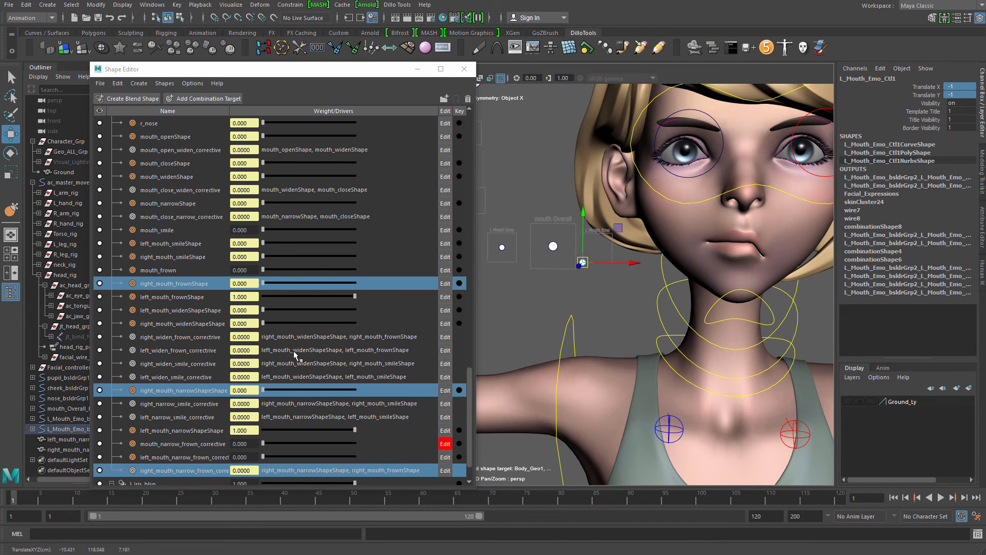
Set the left narrow frown corrective as a combination target driven by left_mouth_frownShape and left_mouth_narrowShapeShape
{"action": "left_click", "coordinate": [201, 300]}
{"action": "left_click", "coordinate": [207, 432], "text": "ctrl"}
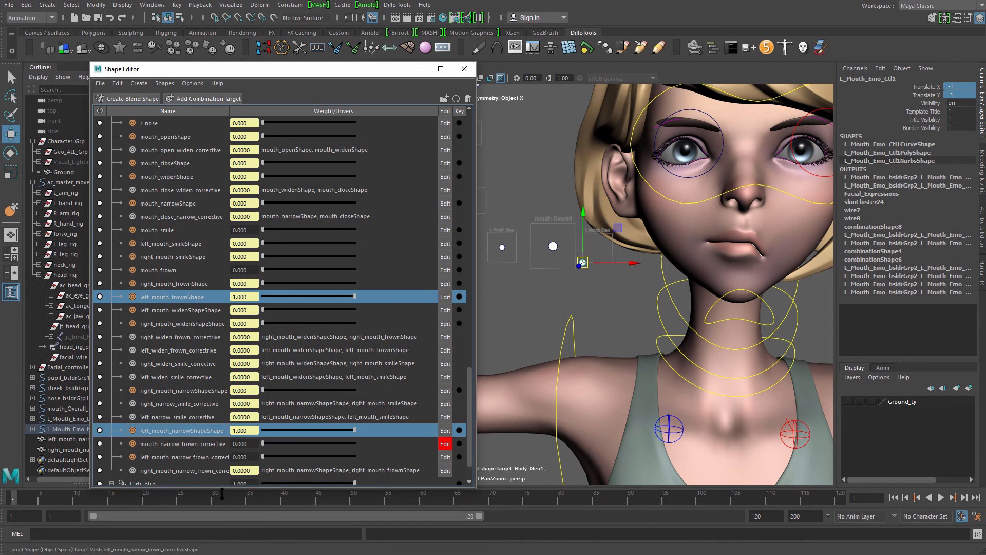
{"action": "left_click", "coordinate": [196, 457], "text": "ctrl"}
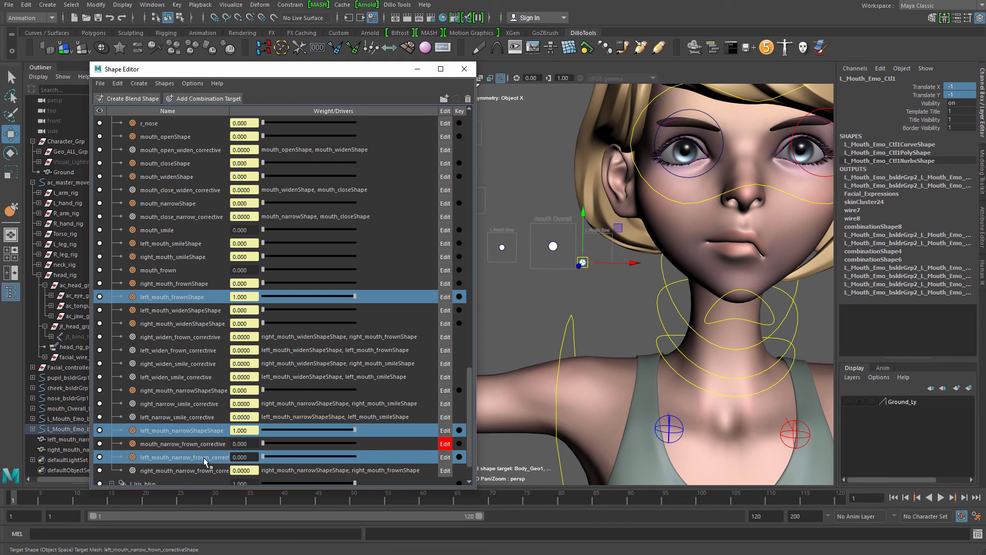
{"action": "right_click", "coordinate": [201, 458]}
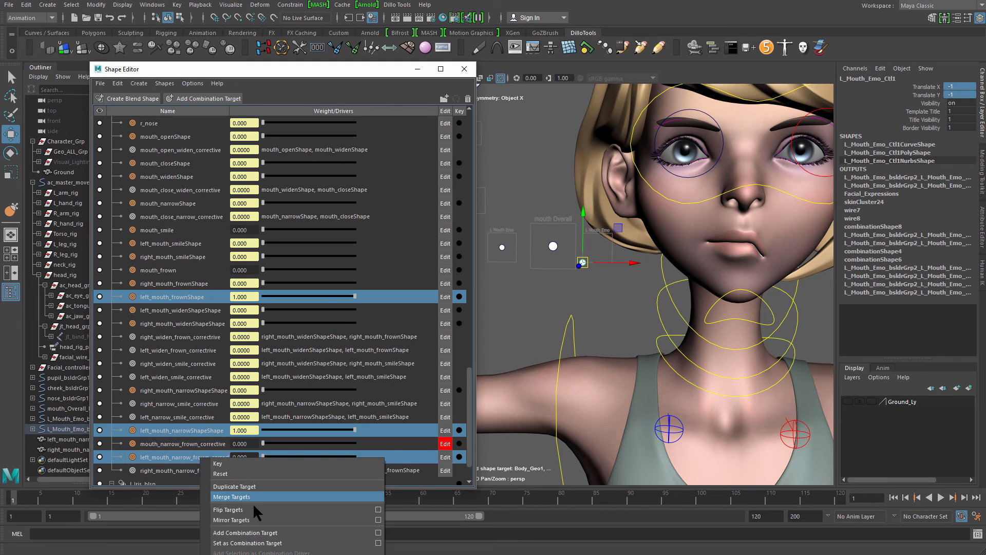
{"action": "left_click", "coordinate": [271, 544]}
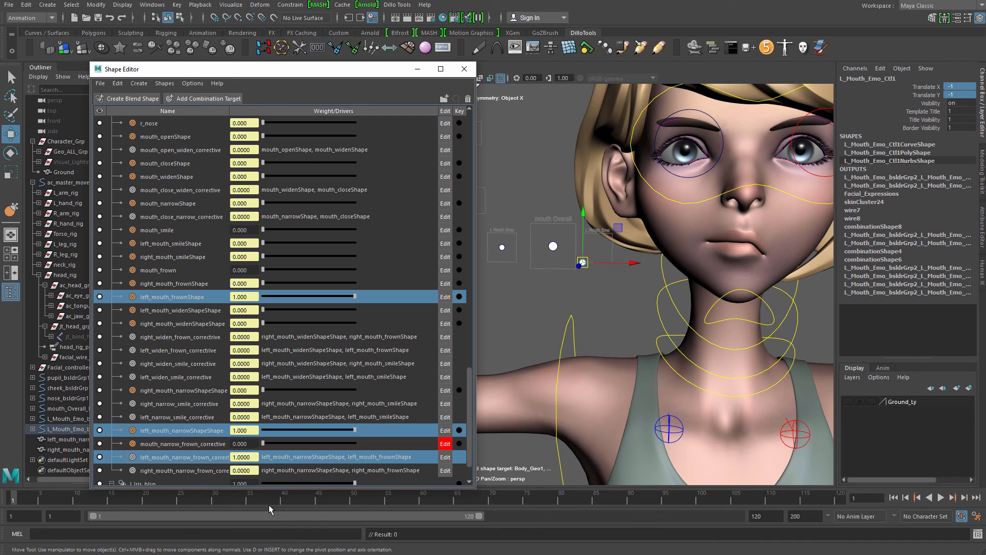
Test the narrow frown correctives by moving the right mouth control to X 1, Y -1, then sliding both controls partway towards neutral
{"action": "left_click", "coordinate": [591, 310]}
{"action": "left_click_drag", "start_coordinate": [500, 237], "coordinate": [548, 305]}
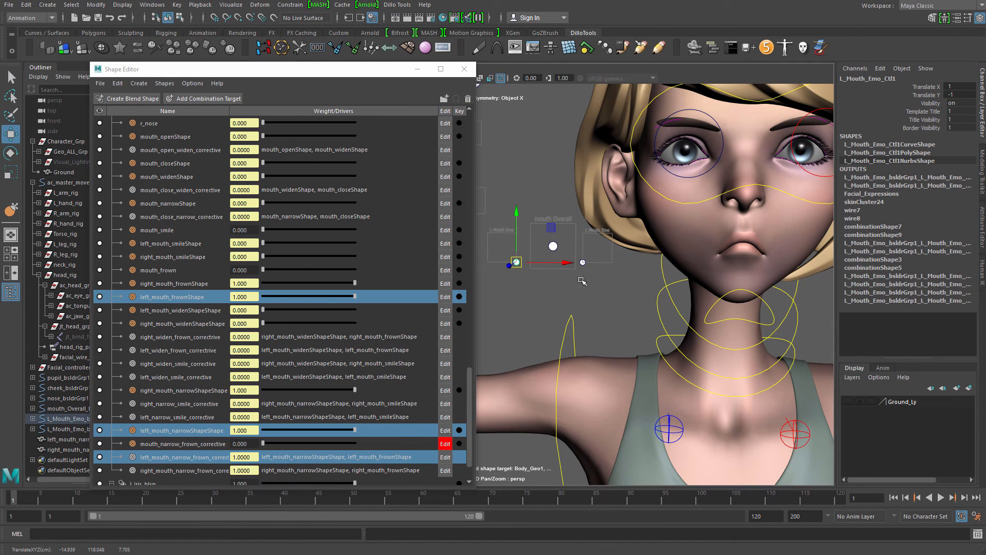
{"action": "left_click_drag", "start_coordinate": [578, 252], "coordinate": [598, 284]}
{"action": "left_click", "coordinate": [517, 263]}
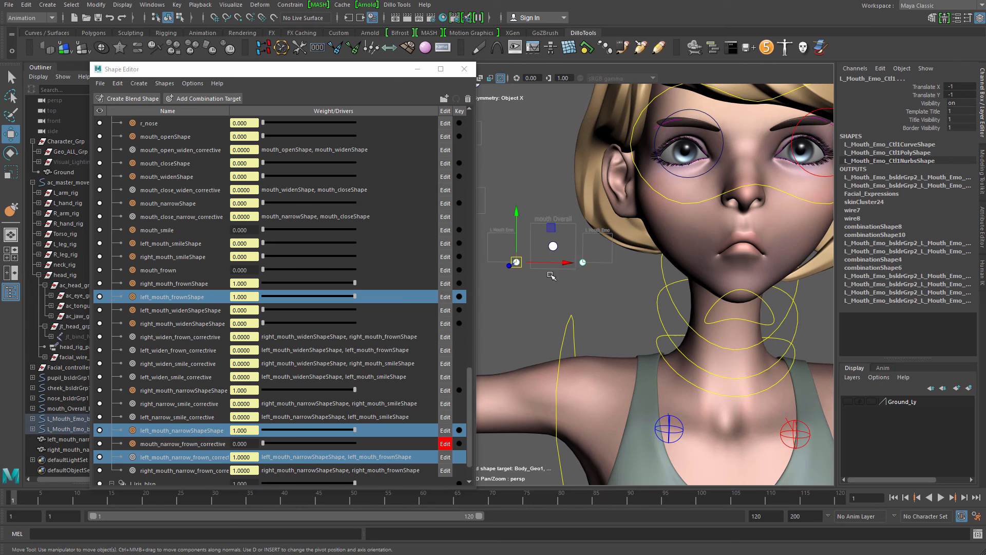
{"action": "left_click_drag", "start_coordinate": [517, 263], "coordinate": [524, 282]}
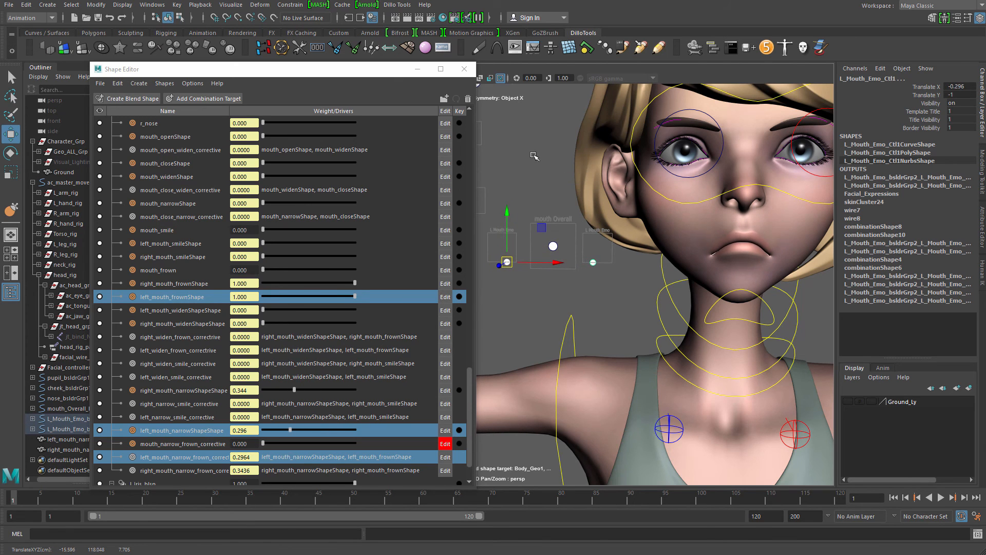
Uncover more of the viewport and move both mouth controls into the narrow smile pose to check its correctives
{"action": "left_click_drag", "start_coordinate": [381, 71], "coordinate": [283, 98]}
{"action": "middle_click_drag", "start_coordinate": [597, 263], "coordinate": [586, 253], "text": "alt"}
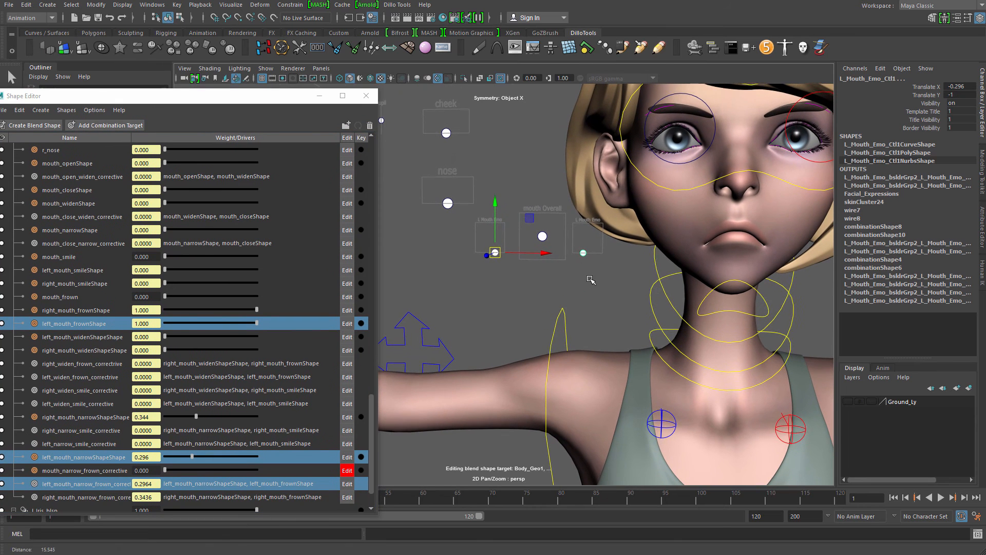
{"action": "left_click", "coordinate": [463, 241]}
{"action": "left_click", "coordinate": [496, 252]}
{"action": "left_click_drag", "start_coordinate": [496, 254], "coordinate": [501, 194]}
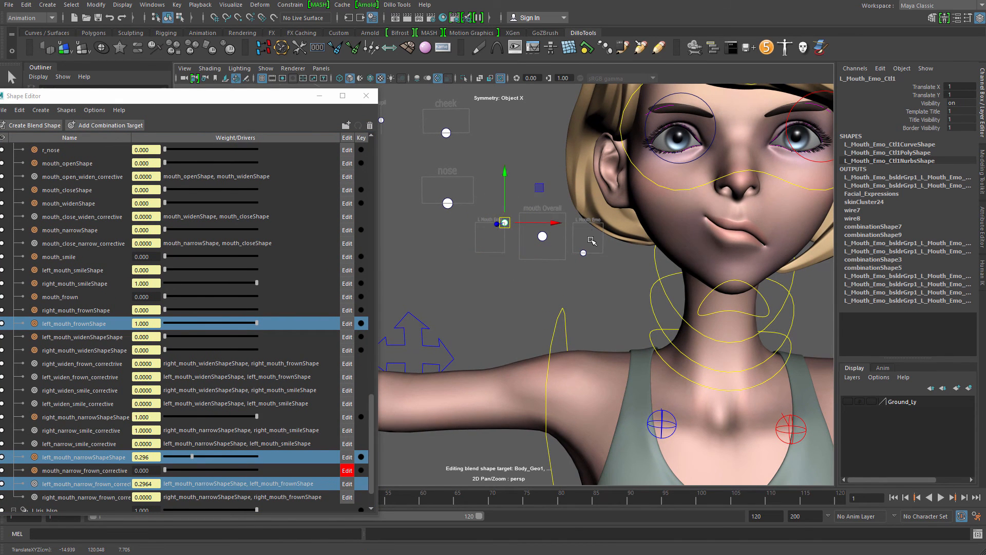
{"action": "left_click_drag", "start_coordinate": [575, 247], "coordinate": [600, 275]}
{"action": "left_click_drag", "start_coordinate": [583, 252], "coordinate": [571, 198]}
{"action": "middle_click_drag", "start_coordinate": [537, 276], "coordinate": [479, 288], "text": "alt"}
{"action": "right_click_drag", "start_coordinate": [480, 288], "coordinate": [528, 301], "text": "alt"}
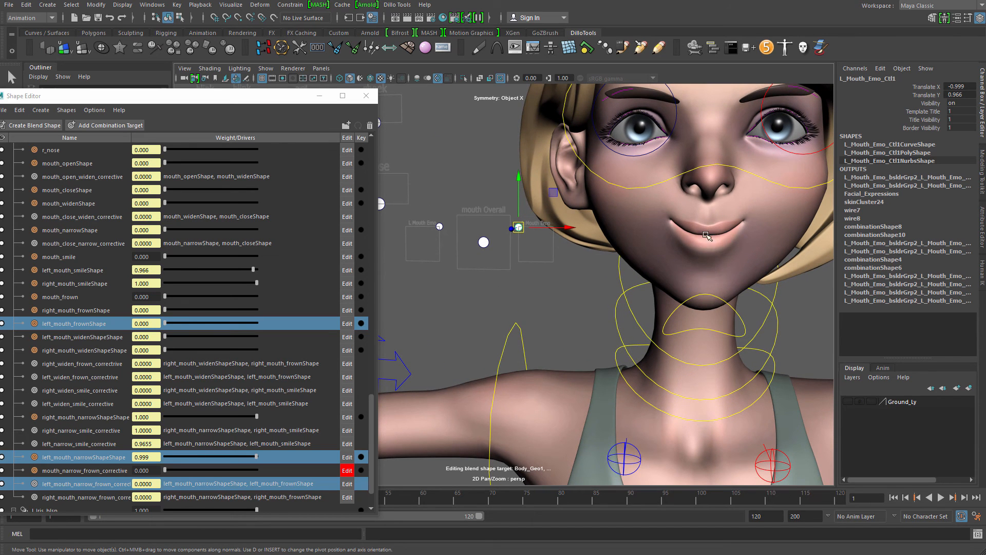
Push the left mouth control fully into the narrow smile corner and inspect the symmetry of the mouth
{"action": "scroll", "coordinate": [707, 262], "scroll_direction": "down", "scroll_amount": 1}
{"action": "left_click", "coordinate": [442, 230]}
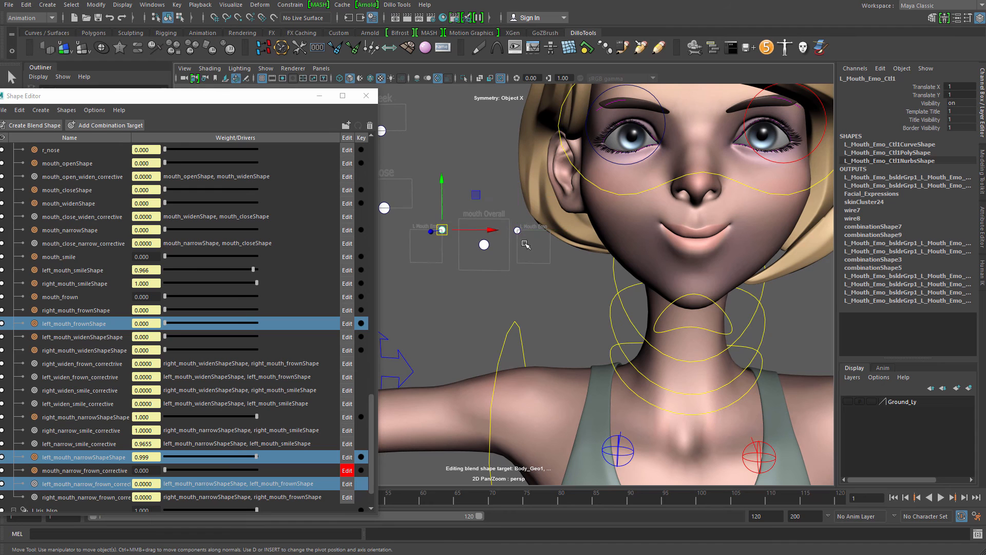
{"action": "key", "text": "q"}
{"action": "left_click", "coordinate": [516, 229], "text": "shift"}
{"action": "key", "text": "w"}
{"action": "left_click_drag", "start_coordinate": [448, 177], "coordinate": [424, 140]}
{"action": "left_click", "coordinate": [453, 253]}
{"action": "left_click_drag", "start_coordinate": [453, 252], "coordinate": [454, 253]}
{"action": "key", "text": "q"}
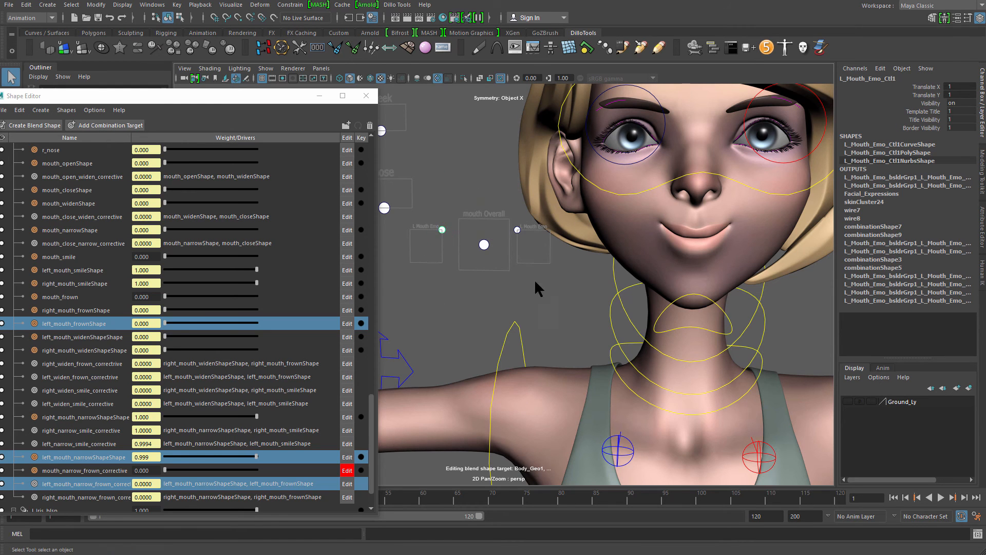
{"action": "key", "text": "w"}
{"action": "left_click_drag", "start_coordinate": [529, 240], "coordinate": [549, 191]}
{"action": "left_click", "coordinate": [559, 295]}
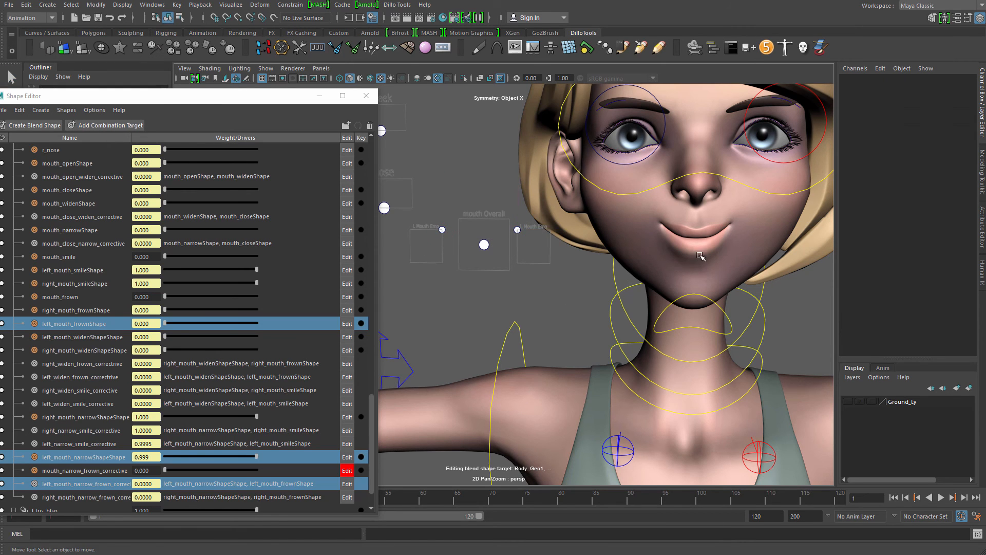
Turn off sculpt editing for the mouth_narrow_frown_corrective target
{"action": "left_click_drag", "start_coordinate": [699, 254], "coordinate": [683, 256], "text": "alt"}
{"action": "scroll", "coordinate": [683, 256], "scroll_direction": "up", "scroll_amount": 1}
{"action": "left_click", "coordinate": [695, 271]}
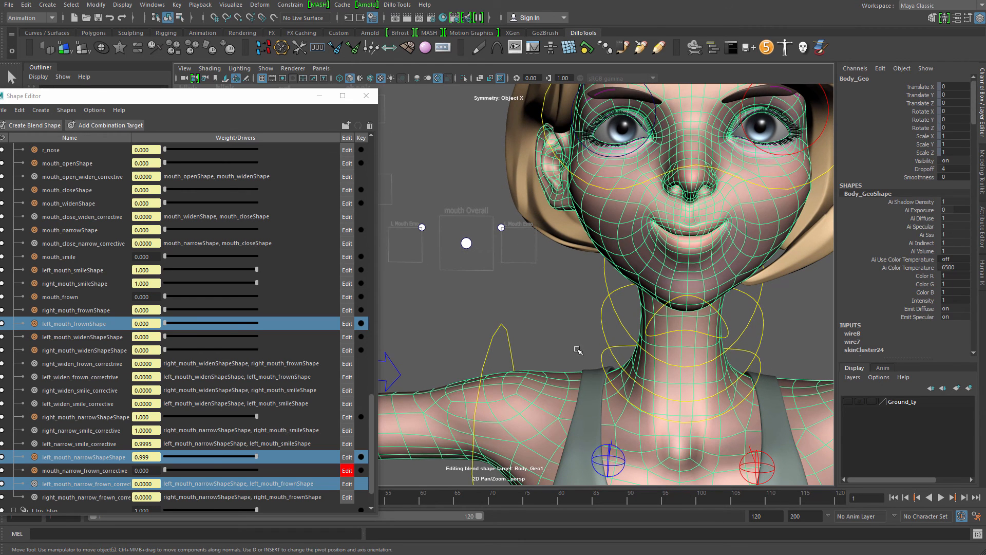
{"action": "left_click", "coordinate": [565, 307]}
{"action": "left_click", "coordinate": [696, 240]}
{"action": "left_click", "coordinate": [349, 471]}
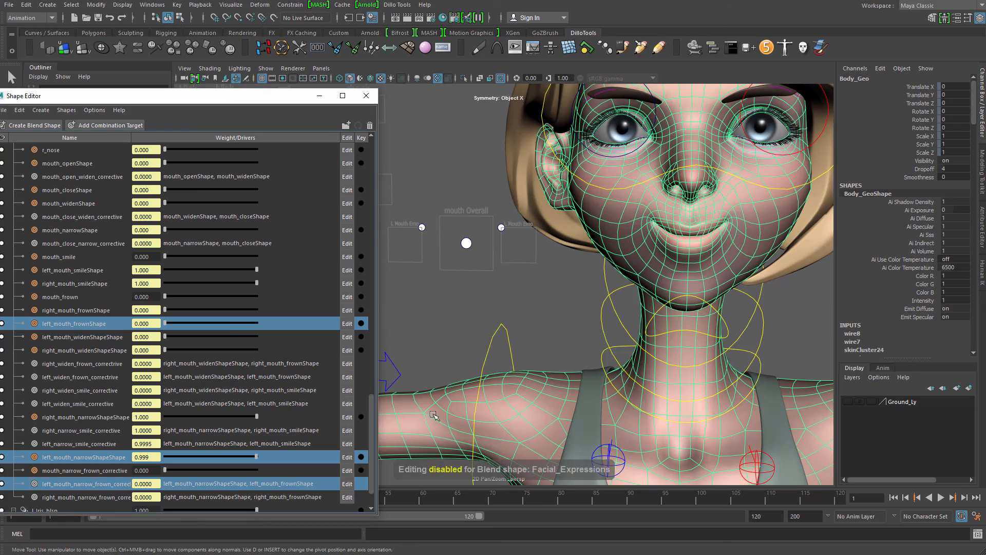
Test the overall mouth control by raising it to Y 1, and undo the move
{"action": "right_click_drag", "start_coordinate": [554, 304], "coordinate": [537, 309], "text": "alt"}
{"action": "middle_click_drag", "start_coordinate": [529, 310], "coordinate": [490, 314], "text": "alt"}
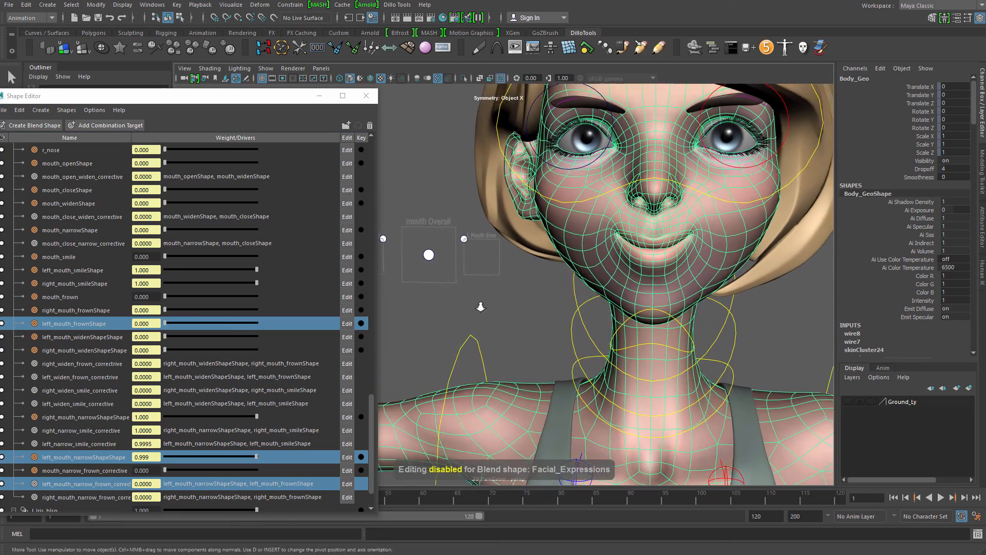
{"action": "right_click_drag", "start_coordinate": [677, 304], "coordinate": [546, 304], "text": "alt"}
{"action": "middle_click_drag", "start_coordinate": [508, 310], "coordinate": [555, 313], "text": "alt"}
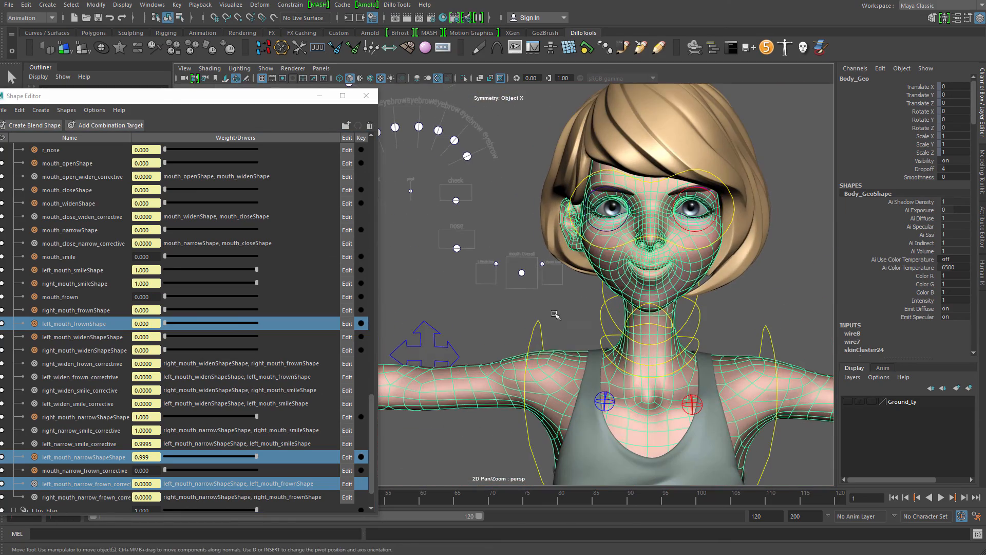
{"action": "left_click", "coordinate": [532, 300]}
{"action": "left_click", "coordinate": [528, 276]}
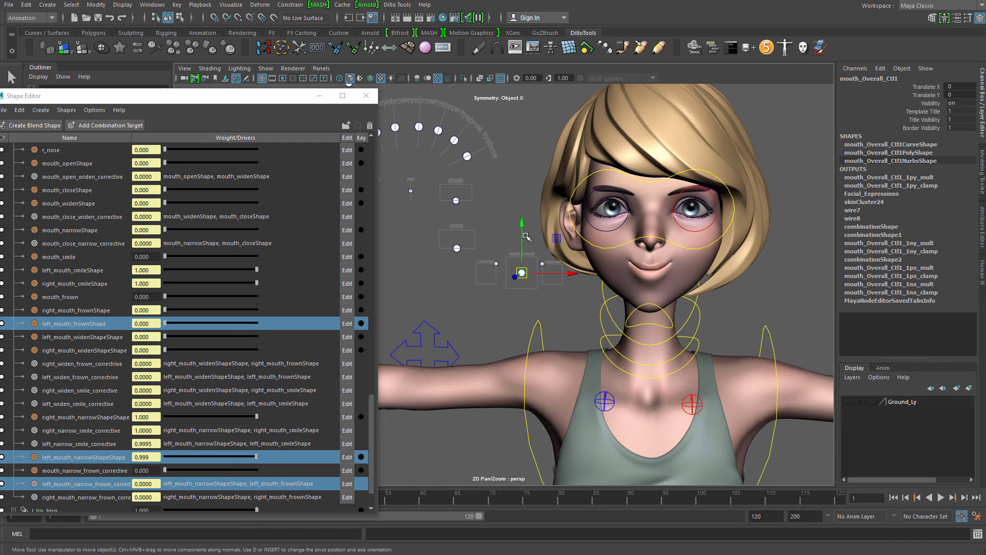
{"action": "left_click_drag", "start_coordinate": [519, 222], "coordinate": [520, 216]}
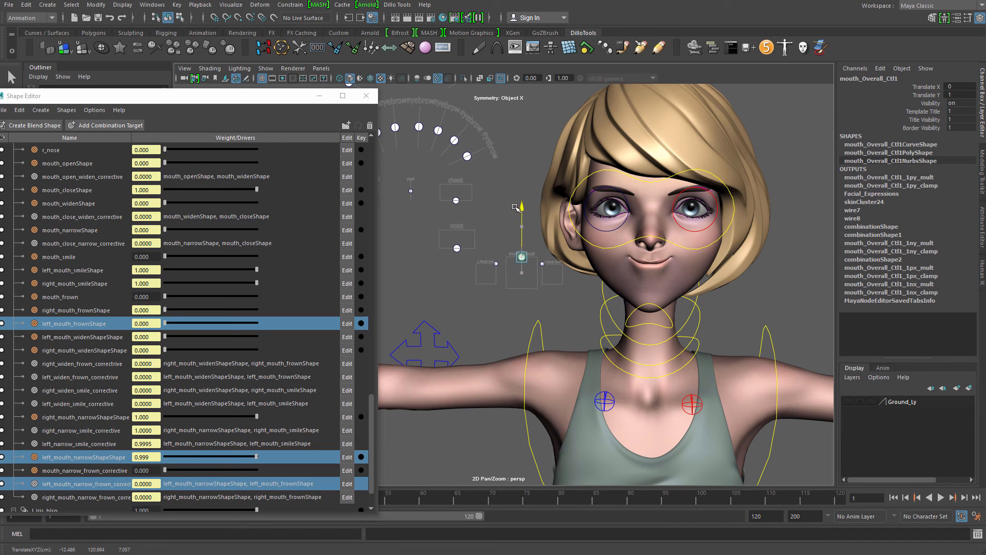
{"action": "key", "text": "ctrl+z"}
Pose a widened frown with the right mouth control at X -0.221, Y -0.877 and the left at X 0.336, Y -0.701
{"action": "right_click_drag", "start_coordinate": [469, 279], "coordinate": [496, 279], "text": "alt"}
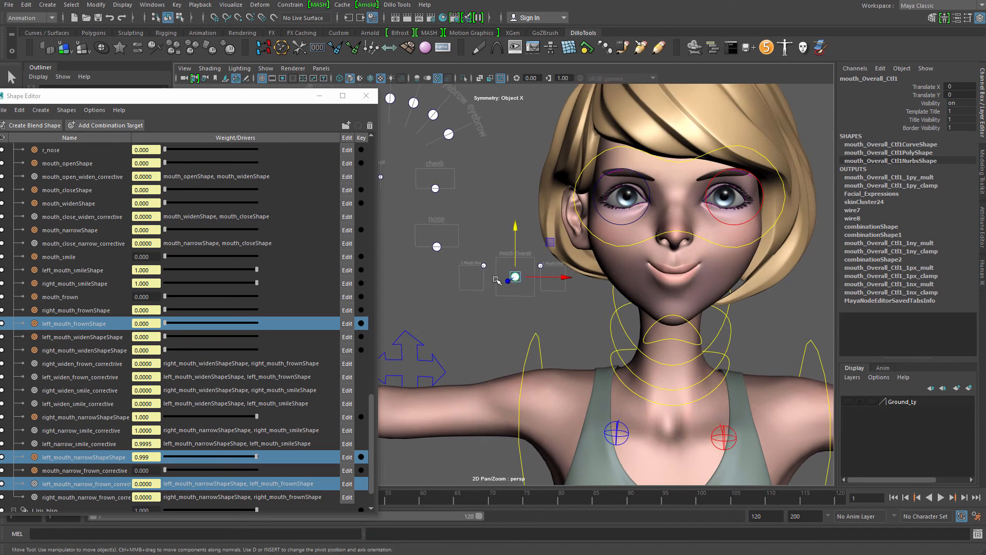
{"action": "left_click", "coordinate": [483, 265]}
{"action": "left_click_drag", "start_coordinate": [478, 266], "coordinate": [449, 250]}
{"action": "middle_click_drag", "start_coordinate": [561, 267], "coordinate": [580, 269], "text": "alt"}
{"action": "right_click_drag", "start_coordinate": [580, 269], "coordinate": [629, 308], "text": "alt"}
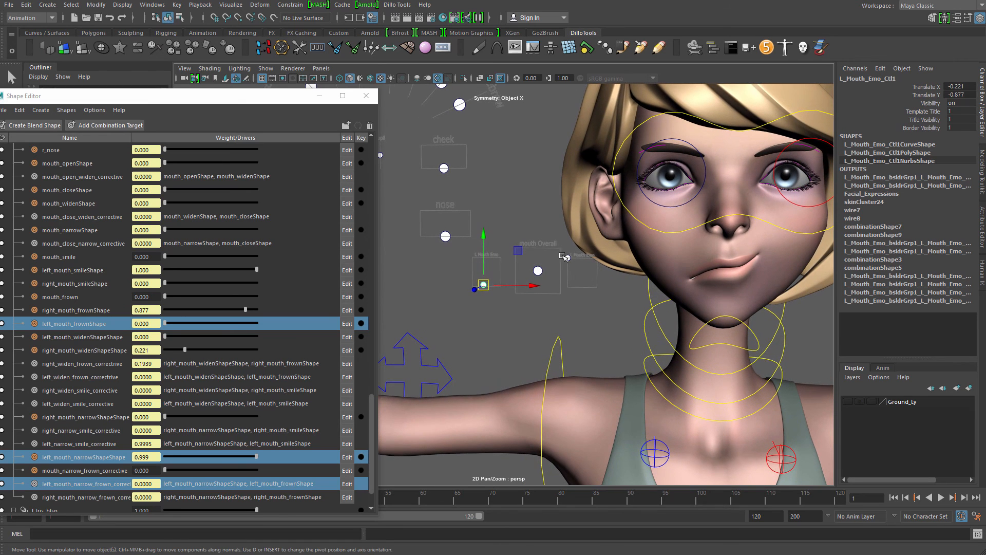
{"action": "left_click", "coordinate": [567, 259]}
{"action": "left_click_drag", "start_coordinate": [568, 259], "coordinate": [587, 283]}
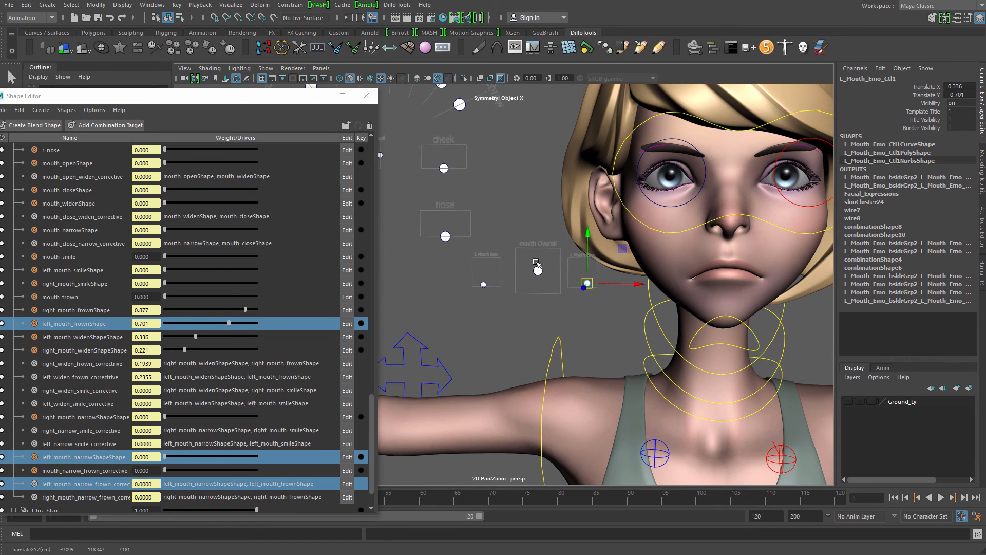
Open the mouth with the overall control at Y -1 and raise both side mouth controls to Y 1
{"action": "left_click", "coordinate": [538, 270]}
{"action": "left_click_drag", "start_coordinate": [538, 220], "coordinate": [540, 257]}
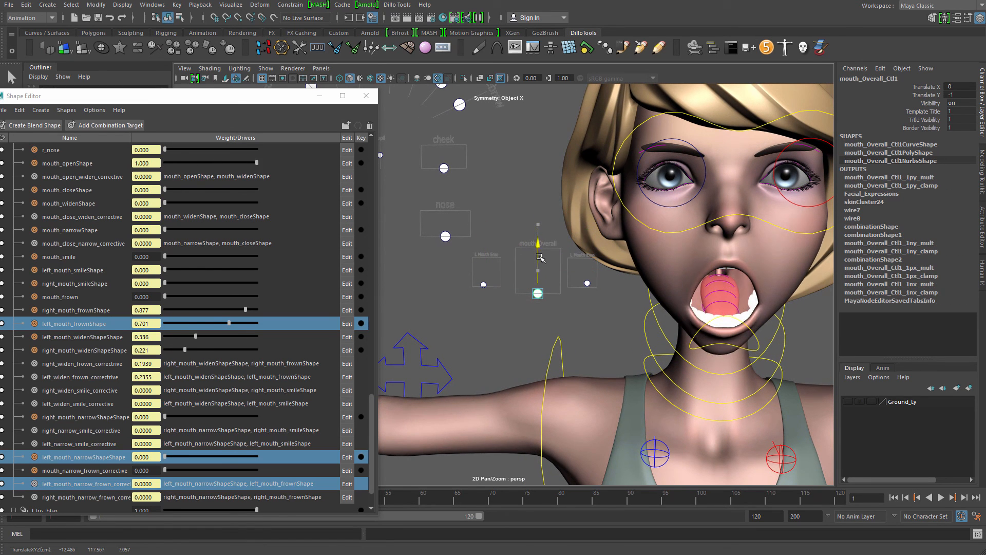
{"action": "left_click", "coordinate": [483, 282]}
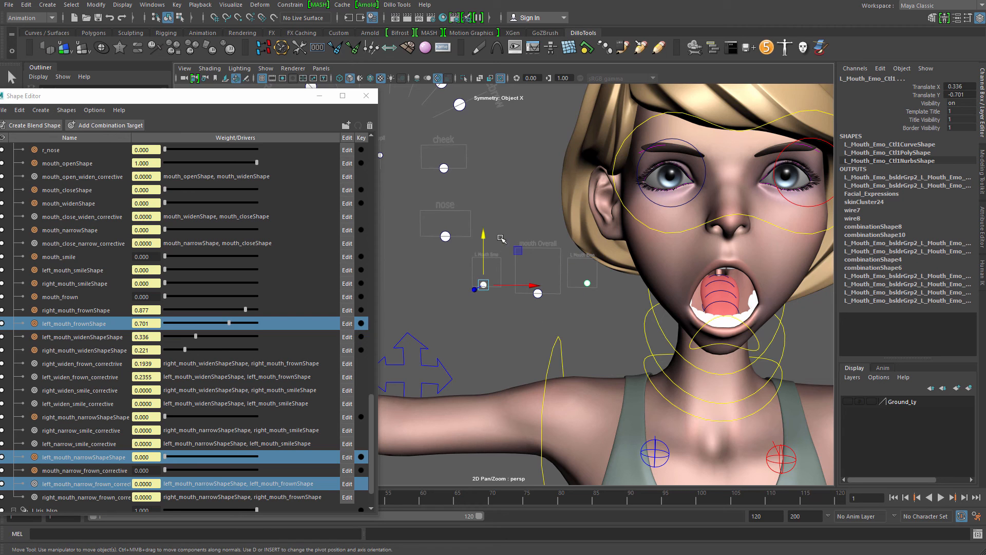
{"action": "left_click_drag", "start_coordinate": [483, 235], "coordinate": [478, 201]}
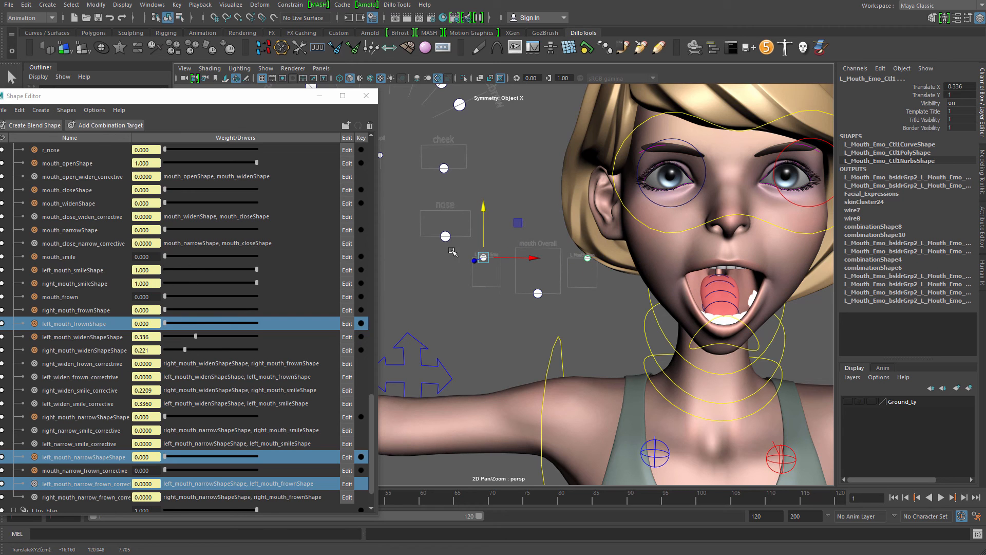
Widen the open smile with the right mouth control at X -1 and the left at X 1, and inspect it from the side
{"action": "left_click_drag", "start_coordinate": [452, 251], "coordinate": [424, 238]}
{"action": "key", "text": "q"}
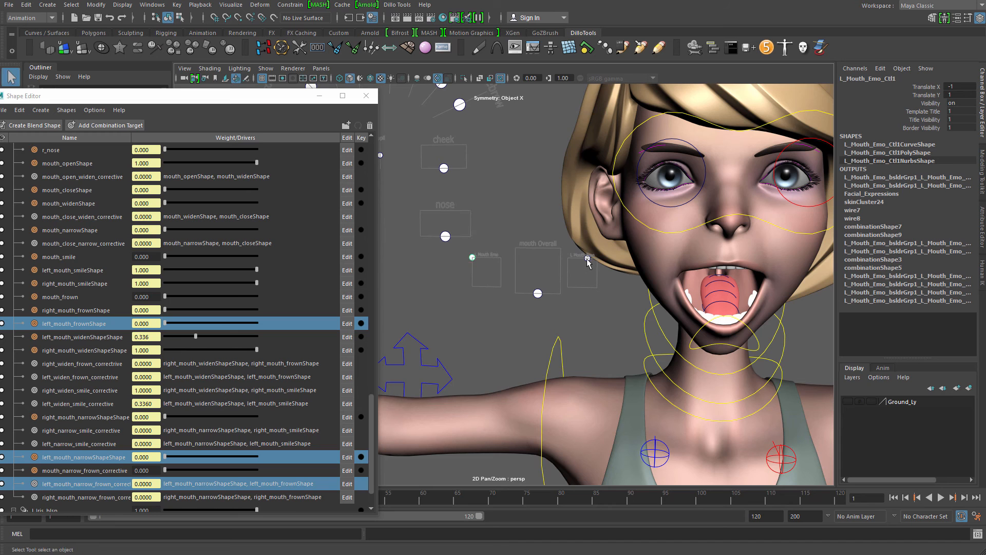
{"action": "left_click", "coordinate": [588, 259]}
{"action": "key", "text": "w"}
{"action": "left_click_drag", "start_coordinate": [588, 259], "coordinate": [601, 260]}
{"action": "middle_click_drag", "start_coordinate": [601, 260], "coordinate": [873, 359], "text": "alt"}
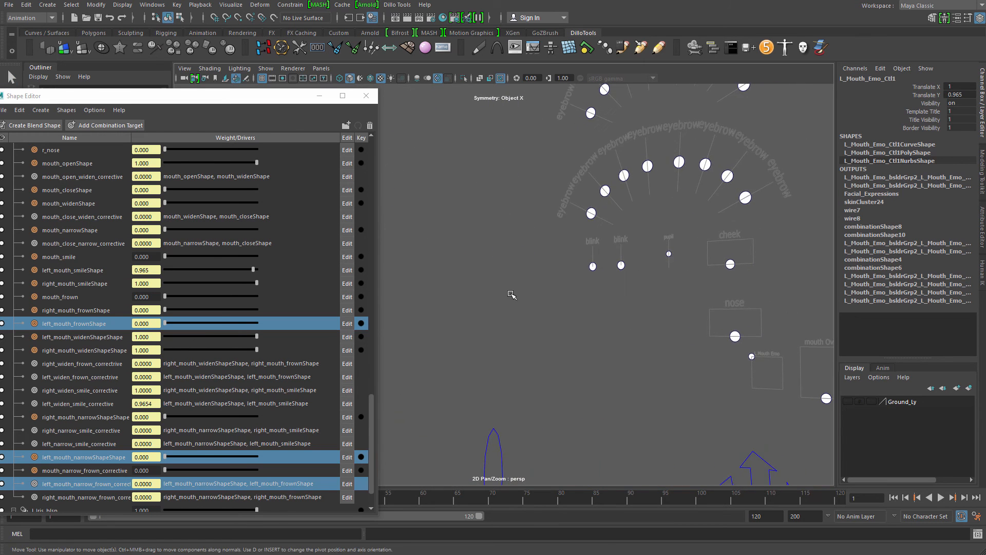
{"action": "middle_click_drag", "start_coordinate": [511, 294], "coordinate": [746, 355], "text": "alt"}
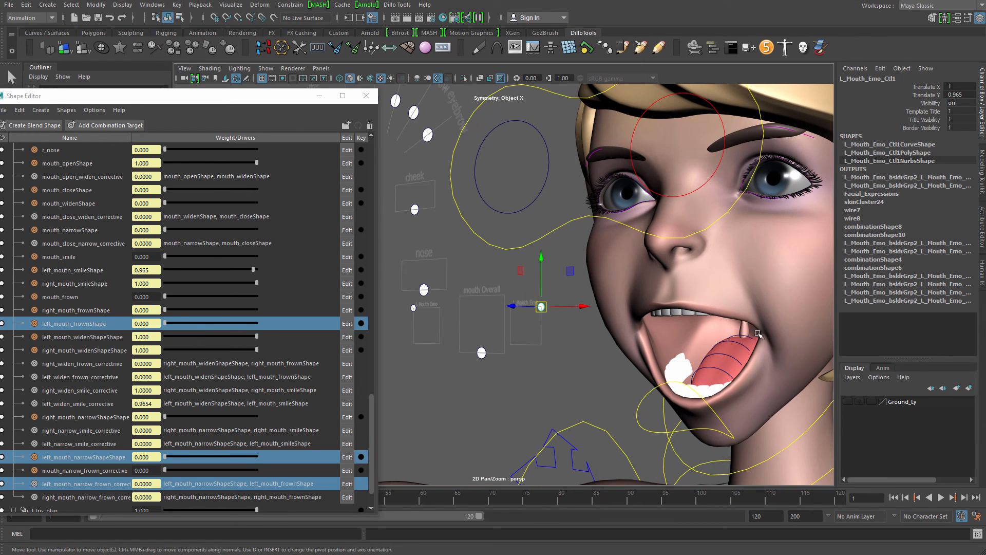
{"action": "right_click_drag", "start_coordinate": [715, 334], "coordinate": [503, 355], "text": "alt"}
{"action": "left_click_drag", "start_coordinate": [503, 354], "coordinate": [566, 355], "text": "alt"}
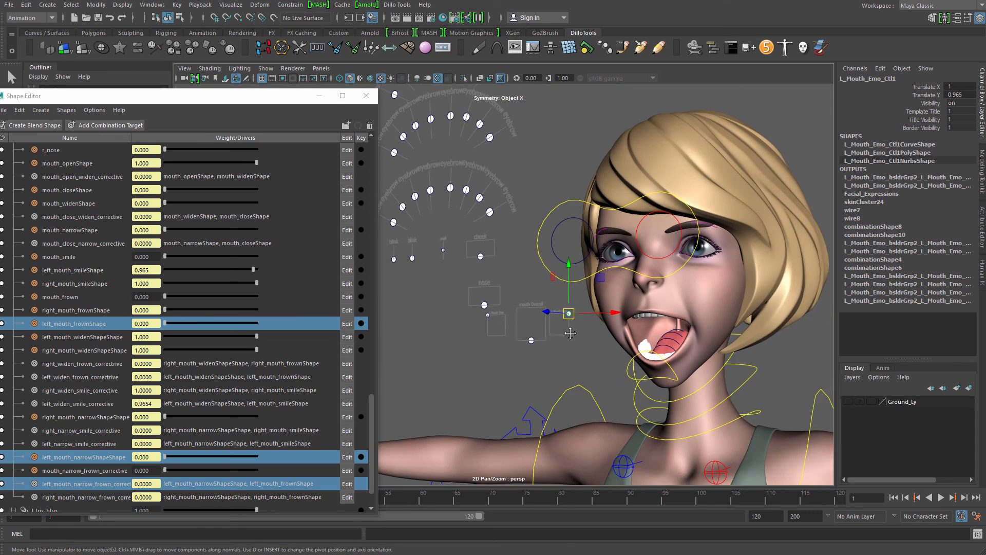
{"action": "middle_click_drag", "start_coordinate": [566, 356], "coordinate": [610, 363], "text": "alt"}
Reduce the right side of the smile by moving the right mouth control to X -0.277, Y 0.435, and inspect the open mouth
{"action": "left_click", "coordinate": [575, 353]}
{"action": "left_click_drag", "start_coordinate": [582, 358], "coordinate": [580, 357]}
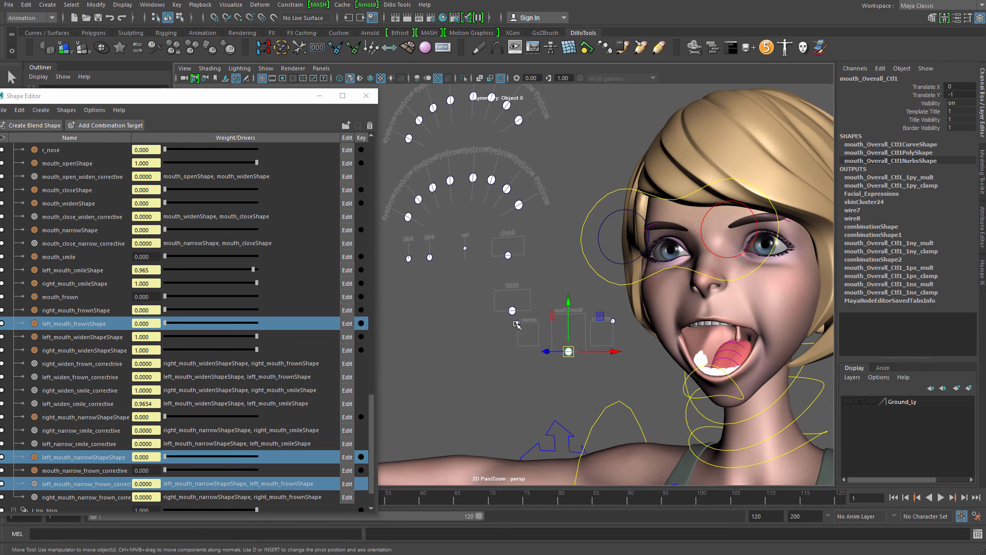
{"action": "left_click", "coordinate": [527, 347]}
{"action": "left_click", "coordinate": [518, 323]}
{"action": "left_click_drag", "start_coordinate": [519, 324], "coordinate": [570, 362]}
{"action": "middle_click_drag", "start_coordinate": [570, 365], "coordinate": [709, 365], "text": "alt"}
{"action": "mouse_move", "coordinate": [458, 305]}
{"action": "left_mouse_down"}
{"action": "mouse_move", "coordinate": [456, 286]}
{"action": "mouse_move", "coordinate": [468, 322]}
{"action": "mouse_move", "coordinate": [459, 303]}
{"action": "left_mouse_up"}
{"action": "right_click_drag", "start_coordinate": [581, 365], "coordinate": [535, 341], "text": "alt"}
{"action": "left_click_drag", "start_coordinate": [536, 341], "coordinate": [531, 338], "text": "alt"}
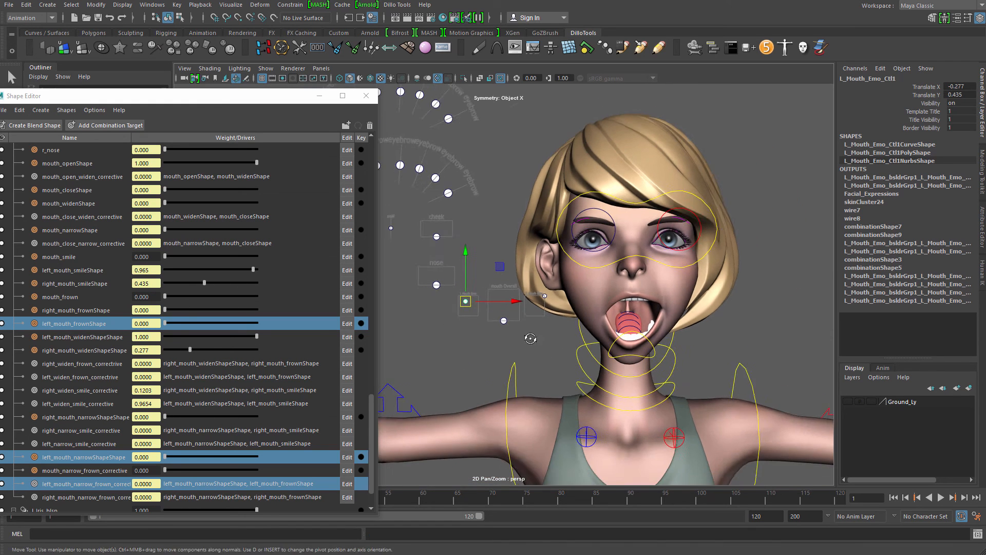
{"action": "right_click_drag", "start_coordinate": [531, 339], "coordinate": [565, 371], "text": "alt"}
{"action": "middle_click_drag", "start_coordinate": [565, 371], "coordinate": [646, 372], "text": "alt"}
Reset the overall, left and right mouth controls to 0 in X and Y, and clear the selection
{"action": "key", "text": "q"}
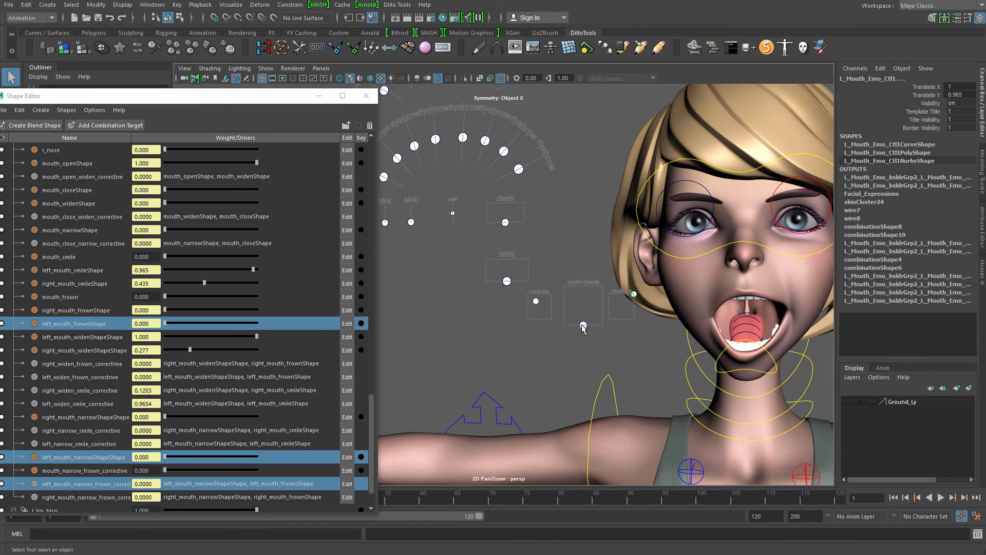
{"action": "left_click", "coordinate": [583, 325]}
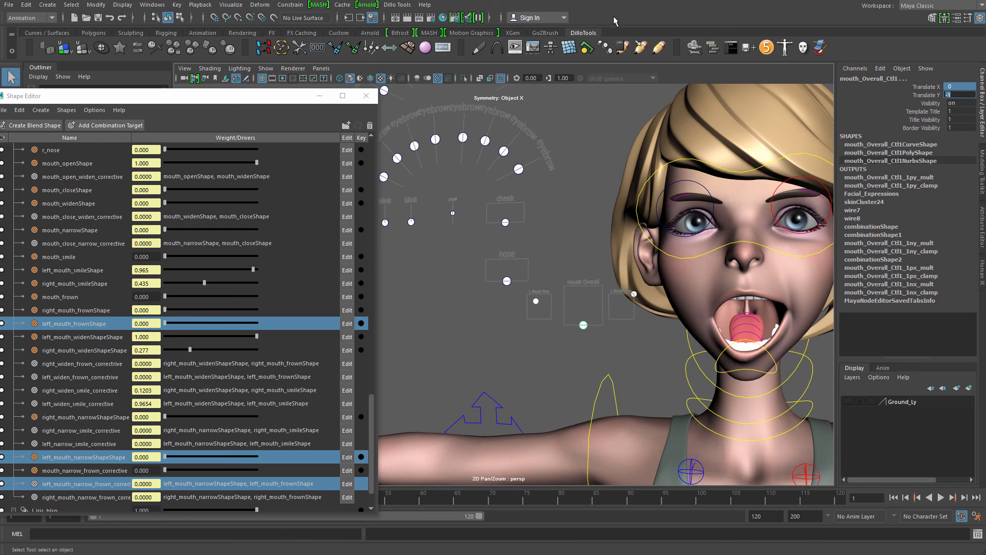
{"action": "key", "text": "Return"}
{"action": "middle_click_drag", "start_coordinate": [548, 301], "coordinate": [561, 313], "text": "alt"}
{"action": "right_click_drag", "start_coordinate": [561, 314], "coordinate": [447, 103], "text": "alt"}
{"action": "left_click", "coordinate": [582, 231]}
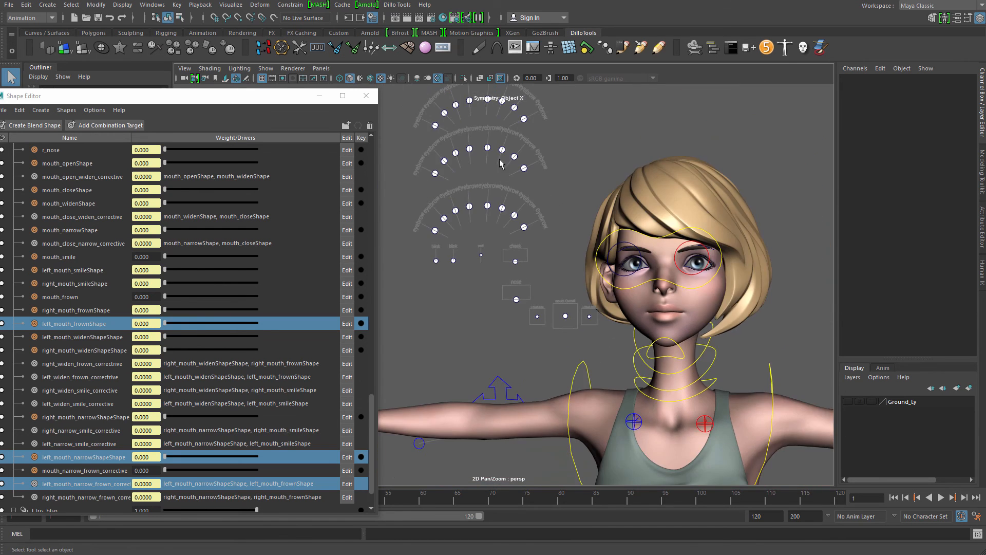
Test both eyebrow emotion controls together at X 1, and undo the move
{"action": "left_click_drag", "start_coordinate": [566, 166], "coordinate": [529, 207], "text": "alt"}
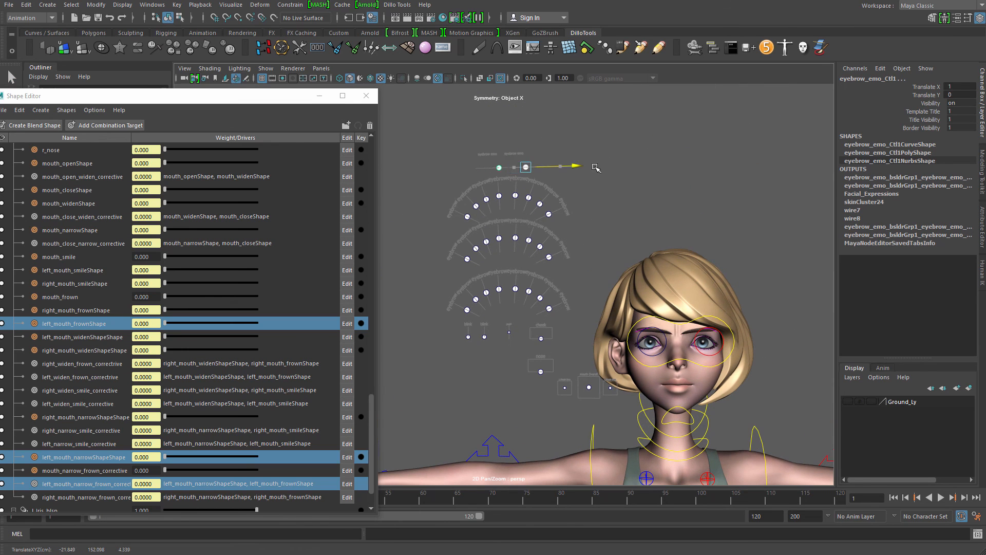
{"action": "left_click_drag", "start_coordinate": [564, 164], "coordinate": [596, 165]}
{"action": "key", "text": "ctrl+z"}
Test a single eyebrow emotion control at X -1, and undo the move
{"action": "middle_click_drag", "start_coordinate": [667, 277], "coordinate": [654, 249], "text": "alt"}
{"action": "right_click_drag", "start_coordinate": [654, 249], "coordinate": [683, 246], "text": "alt"}
{"action": "key", "text": "q"}
{"action": "left_click", "coordinate": [537, 128]}
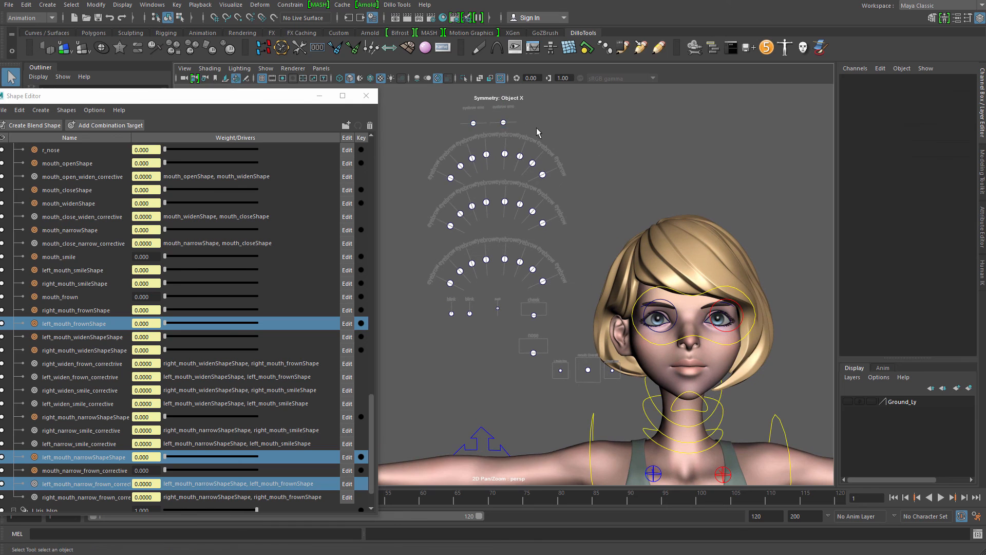
{"action": "left_click_drag", "start_coordinate": [516, 127], "coordinate": [516, 128]}
{"action": "key", "text": "w"}
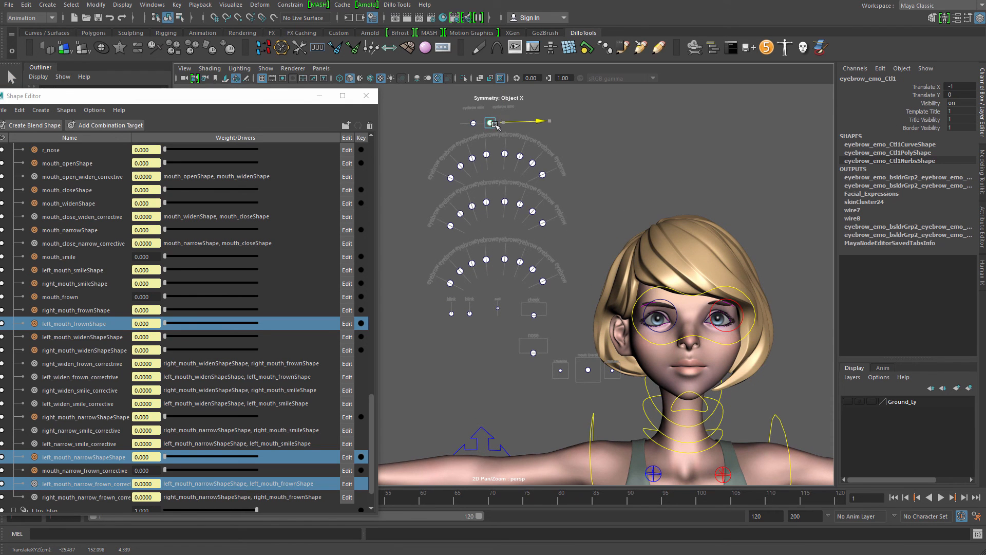
{"action": "key", "text": "ctrl+z"}
Select the right_mouth_frownShape, left_mouth_frownShape and left_mouth_widenShapeShape targets in the Shape Editor
{"action": "middle_click_drag", "start_coordinate": [662, 264], "coordinate": [629, 221], "text": "alt"}
{"action": "right_click_drag", "start_coordinate": [629, 221], "coordinate": [683, 226], "text": "alt"}
{"action": "middle_click_drag", "start_coordinate": [683, 226], "coordinate": [654, 213], "text": "alt"}
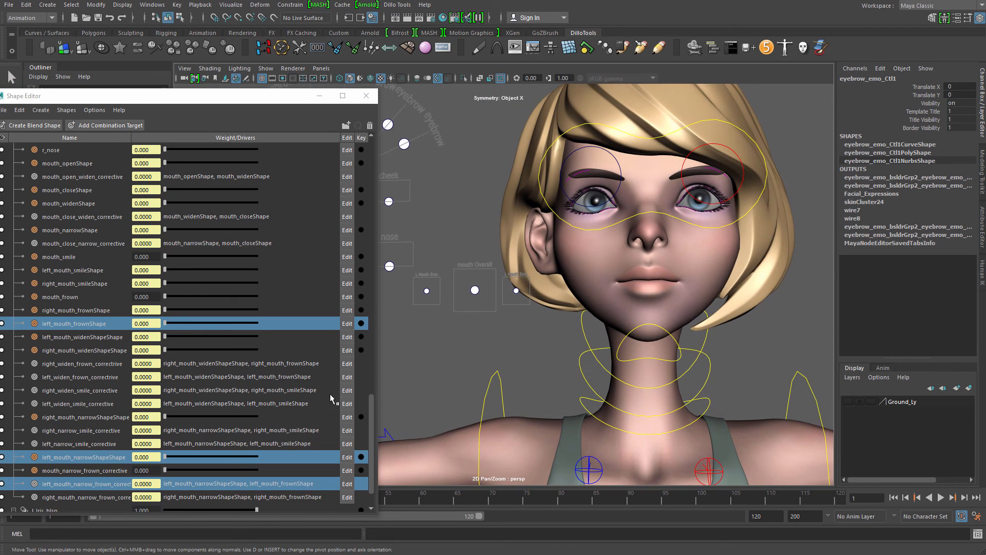
{"action": "scroll", "coordinate": [375, 429], "scroll_direction": "down", "scroll_amount": 2}
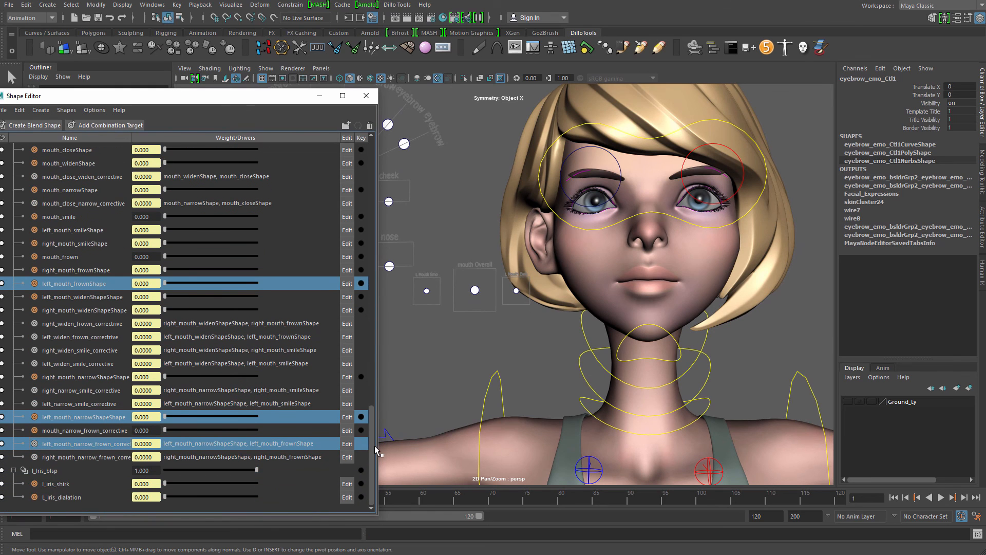
{"action": "left_click", "coordinate": [111, 323]}
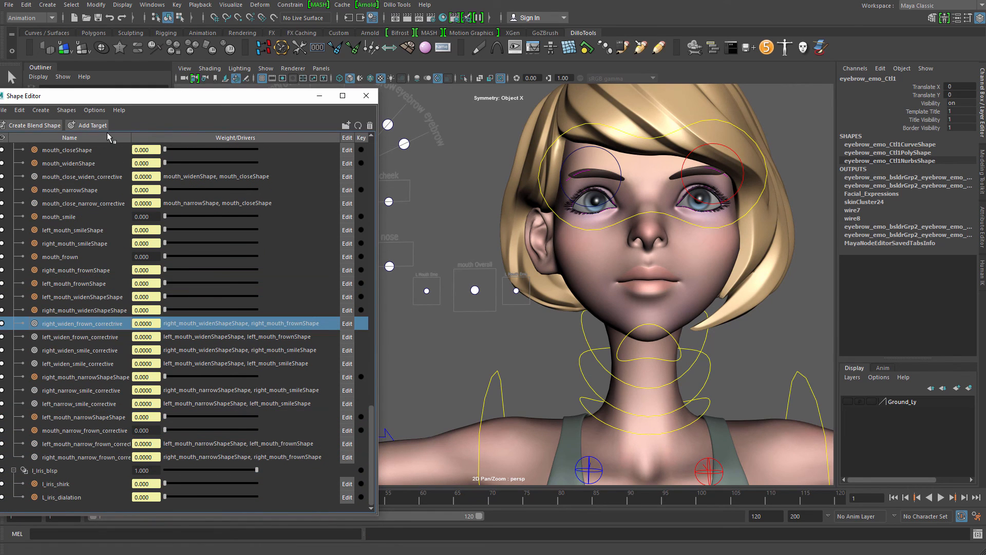
{"action": "left_click_drag", "start_coordinate": [112, 298], "coordinate": [99, 273]}
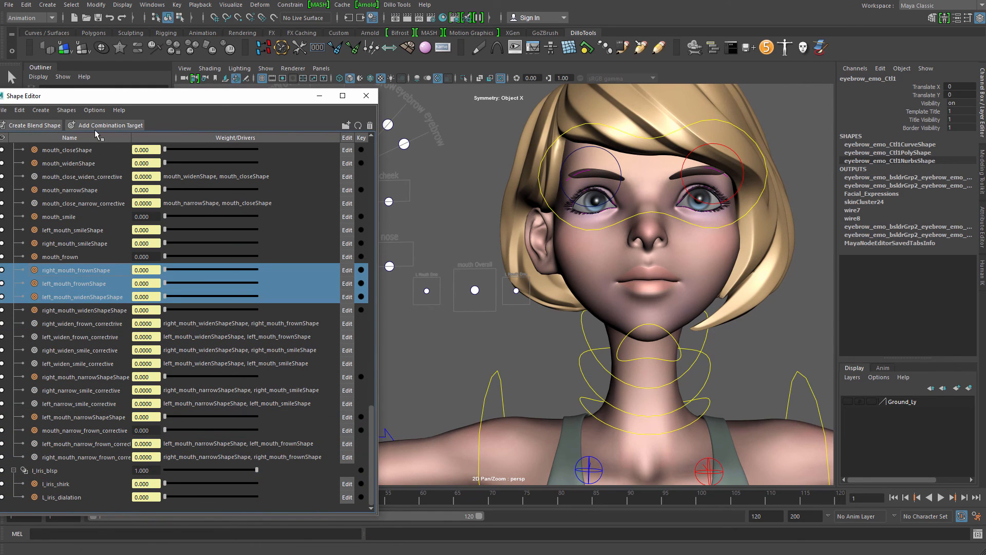
Open the mouth with the overall control at Y -1, and select and closely inspect the lower teeth
{"action": "left_click_drag", "start_coordinate": [464, 285], "coordinate": [486, 304]}
{"action": "left_click_drag", "start_coordinate": [476, 244], "coordinate": [463, 203]}
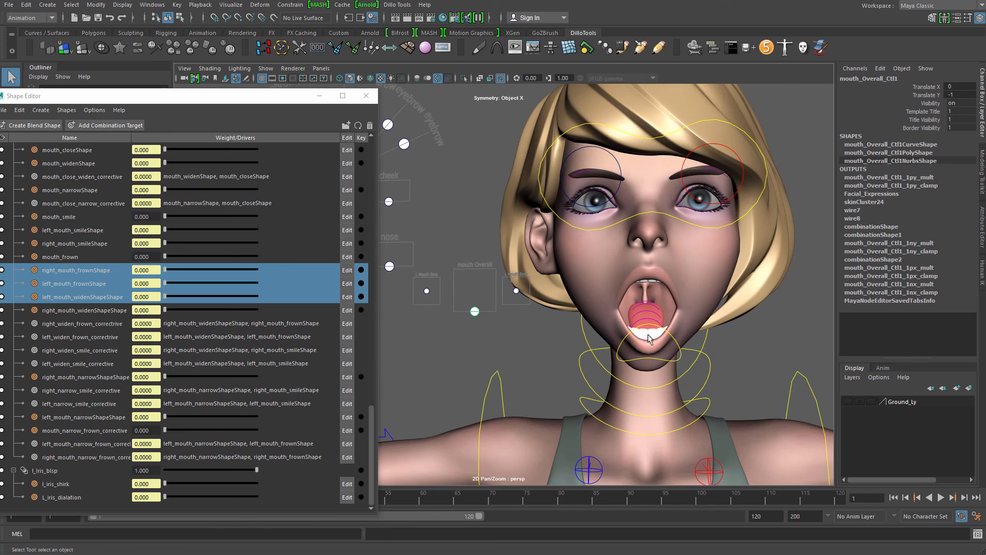
{"action": "left_click", "coordinate": [649, 336]}
{"action": "left_click_drag", "start_coordinate": [623, 341], "coordinate": [548, 363], "text": "alt"}
{"action": "key", "text": "f"}
{"action": "right_click_drag", "start_coordinate": [709, 349], "coordinate": [522, 294], "text": "alt"}
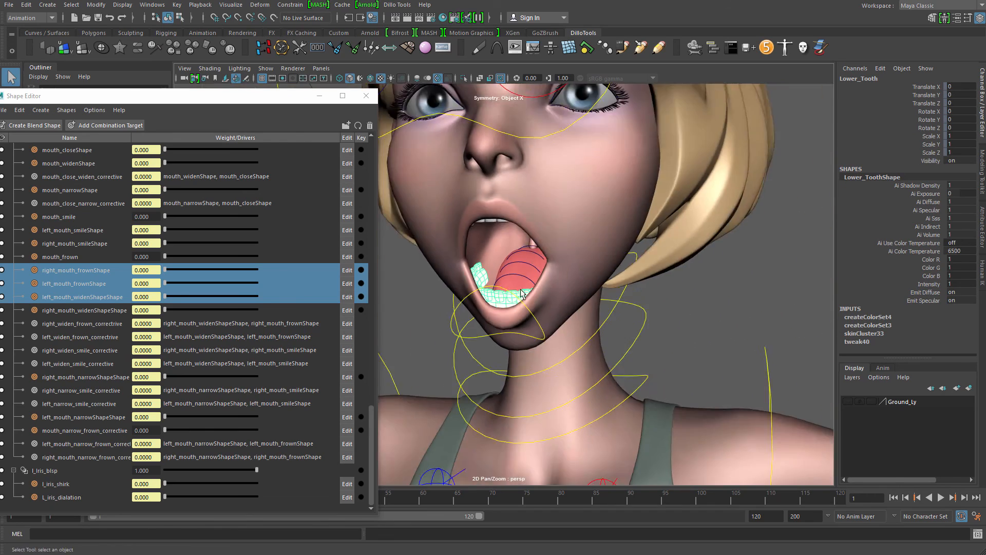
{"action": "left_click_drag", "start_coordinate": [522, 294], "coordinate": [447, 242], "text": "alt"}
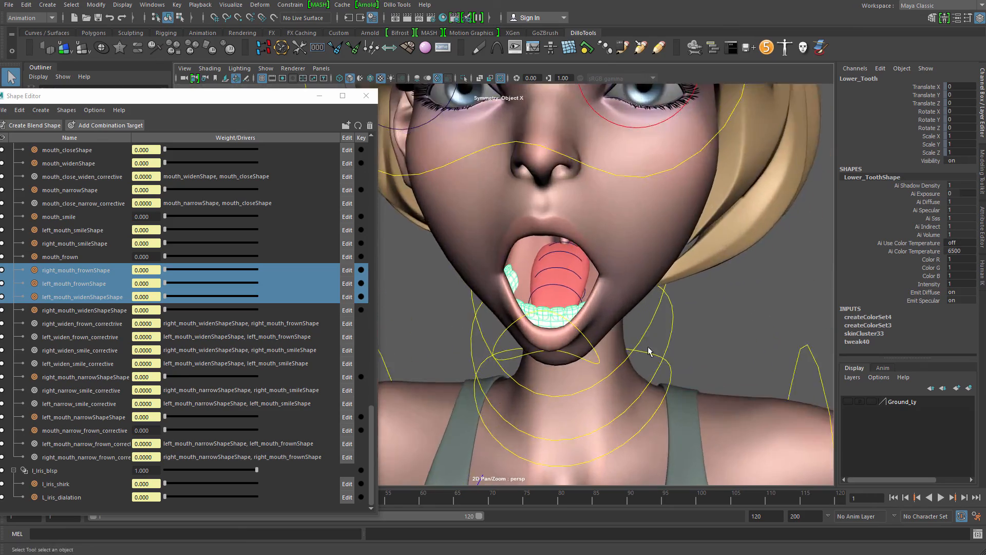
{"action": "left_click_drag", "start_coordinate": [649, 351], "coordinate": [625, 278], "text": "alt"}
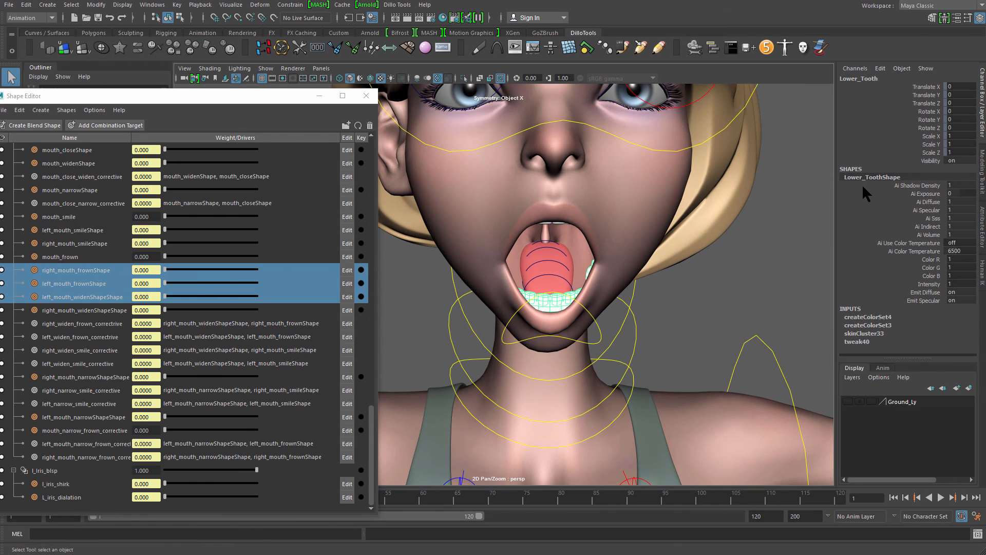
Delete the createColorSet4 input from the lower teeth and check the teeth up close
{"action": "left_click", "coordinate": [863, 318]}
{"action": "left_click", "coordinate": [881, 70]}
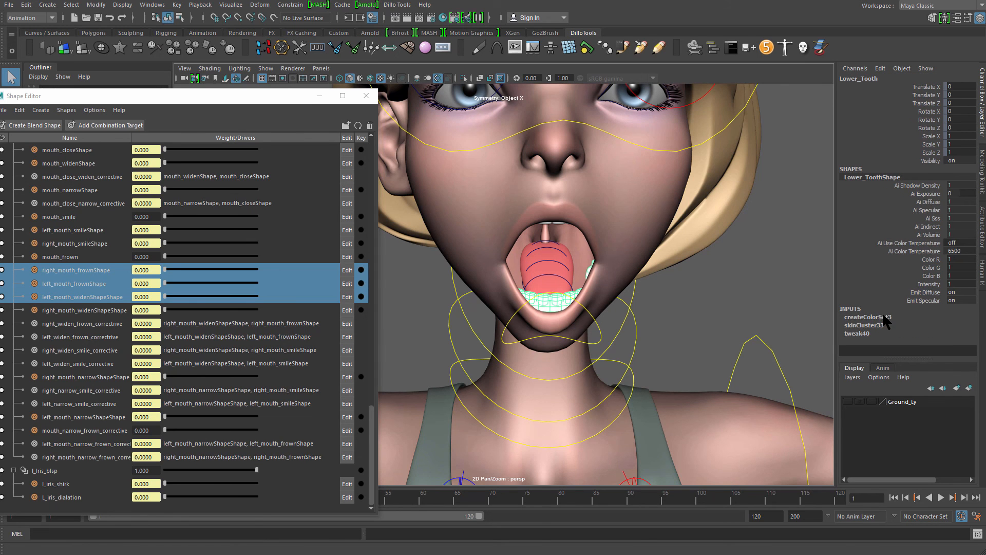
{"action": "right_click_drag", "start_coordinate": [654, 320], "coordinate": [701, 315], "text": "alt"}
{"action": "left_click_drag", "start_coordinate": [672, 308], "coordinate": [624, 300], "text": "alt"}
{"action": "left_click", "coordinate": [507, 290]}
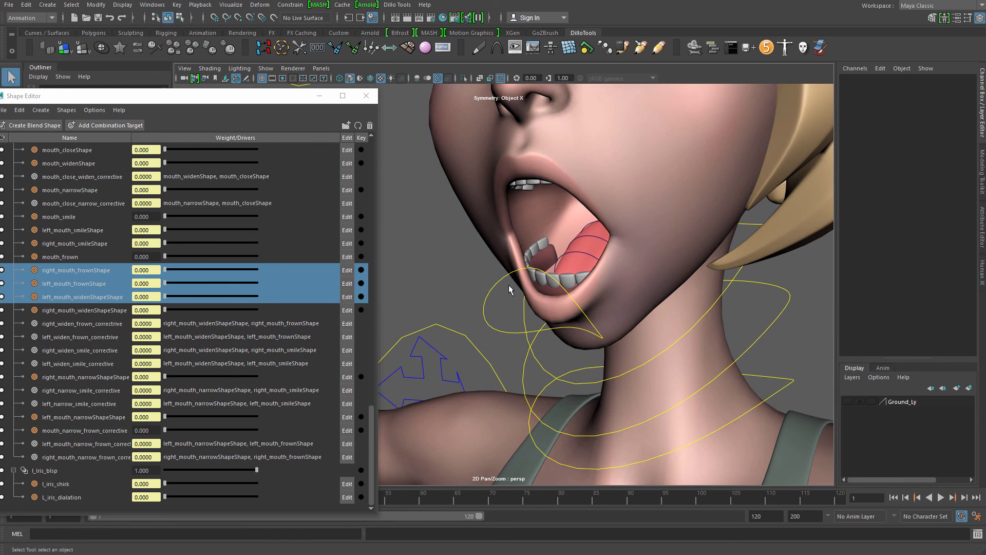
Reset the overall mouth control to X 0 and Y 0 to close the mouth
{"action": "right_click_drag", "start_coordinate": [509, 286], "coordinate": [496, 285], "text": "alt"}
{"action": "left_click_drag", "start_coordinate": [496, 285], "coordinate": [549, 288], "text": "alt"}
{"action": "right_click_drag", "start_coordinate": [550, 289], "coordinate": [580, 288], "text": "alt"}
{"action": "left_click", "coordinate": [503, 276]}
{"action": "key", "text": "w"}
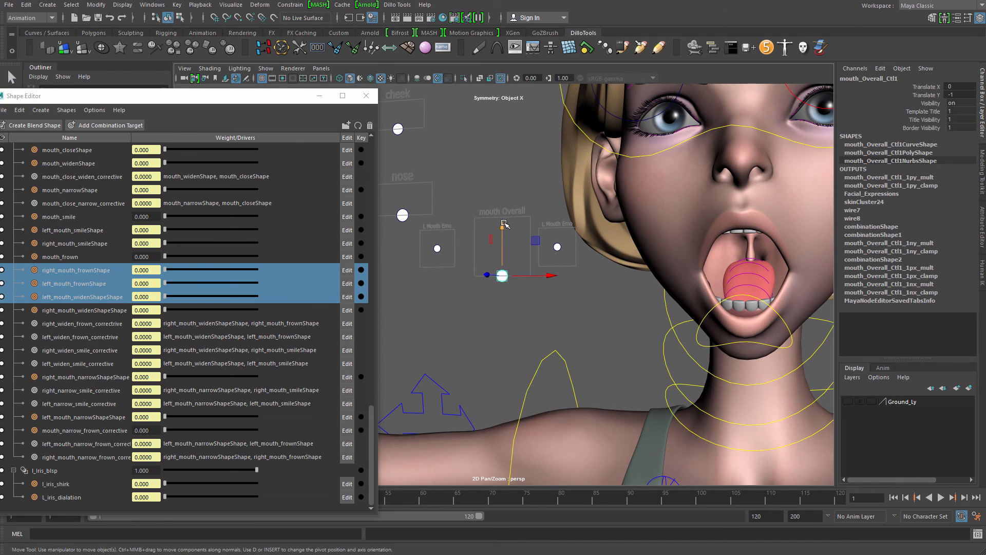
{"action": "left_click_drag", "start_coordinate": [505, 224], "coordinate": [503, 201]}
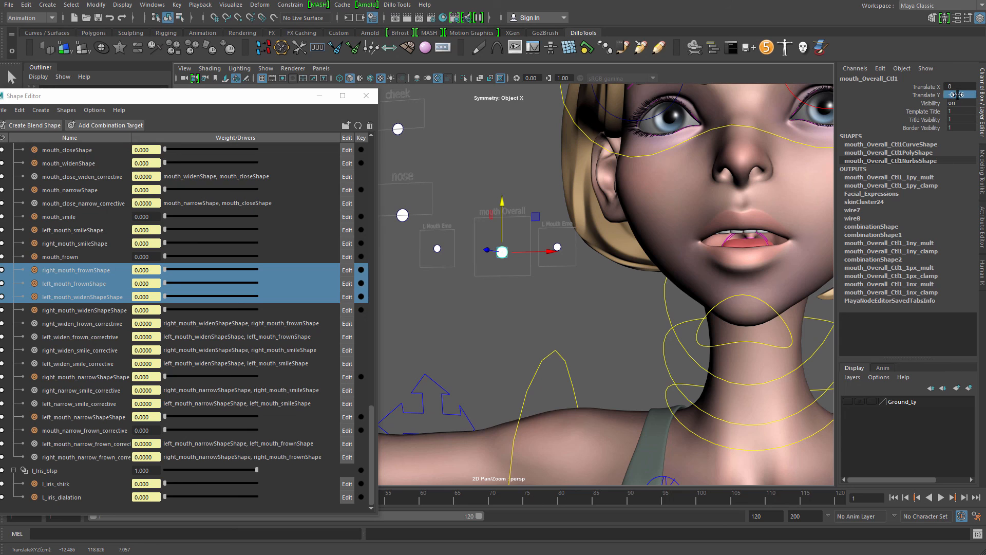
{"action": "key", "text": "Return"}
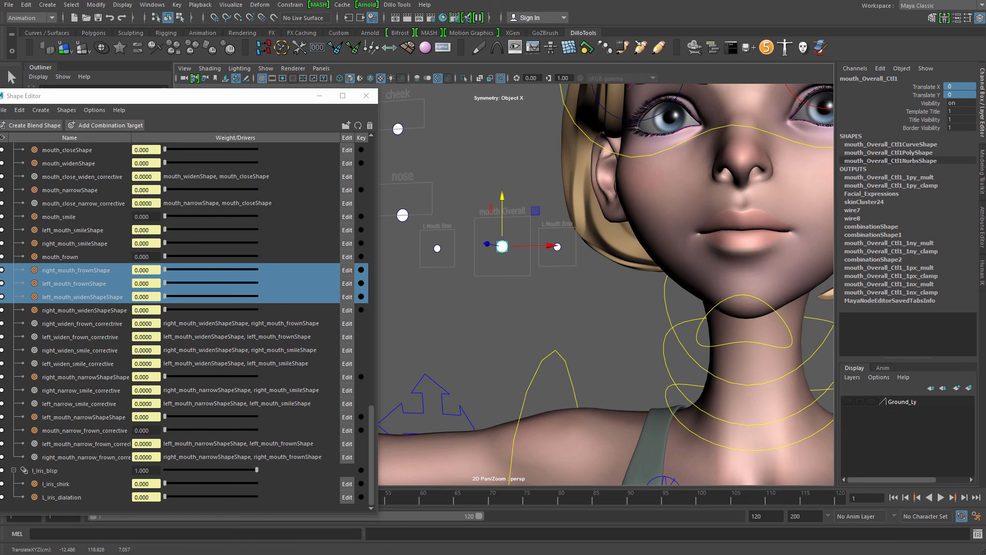
Raise both mouth emotion controls together to Y 1 to test the full smile
{"action": "left_click", "coordinate": [437, 249]}
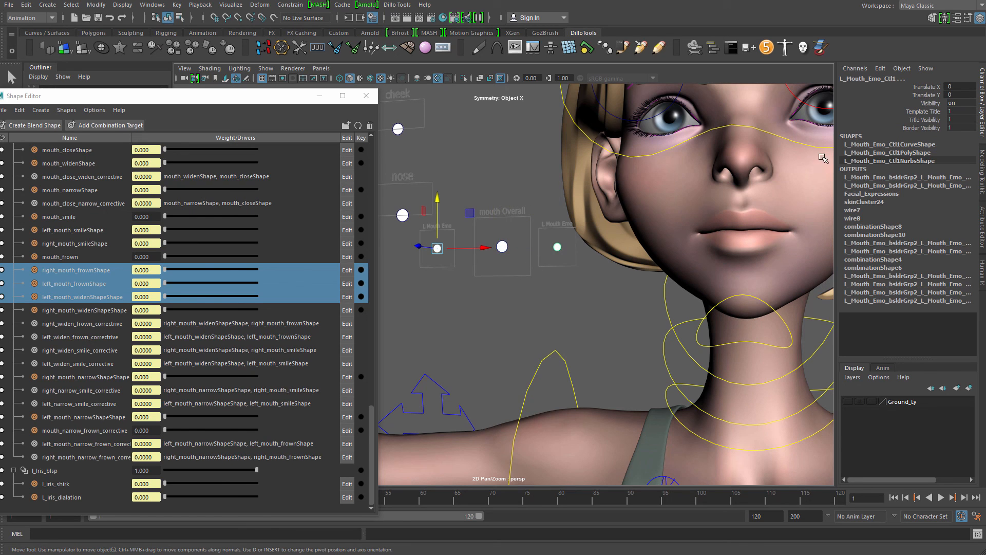
{"action": "left_click_drag", "start_coordinate": [438, 201], "coordinate": [414, 159]}
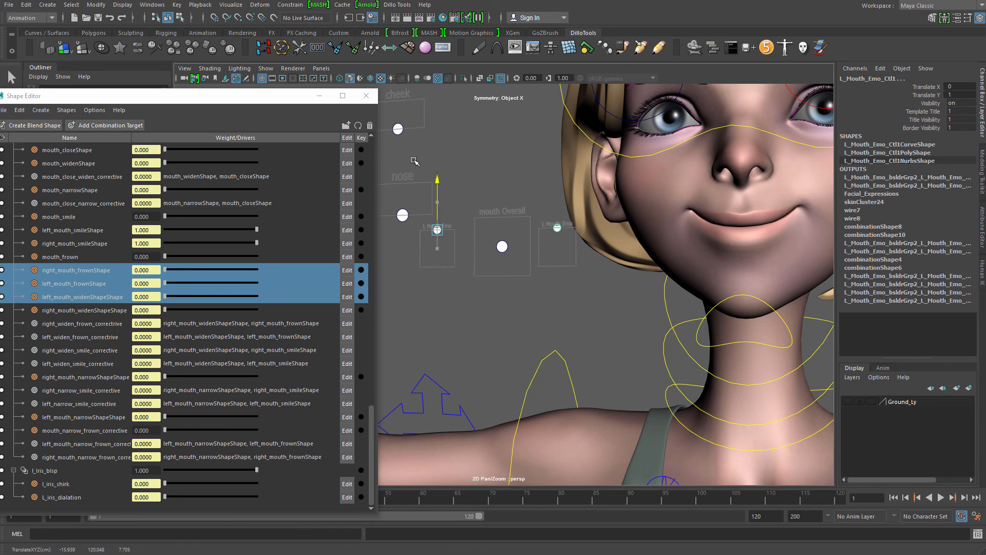
{"action": "left_click_drag", "start_coordinate": [484, 234], "coordinate": [510, 253], "text": "alt"}
{"action": "middle_click_drag", "start_coordinate": [509, 253], "coordinate": [557, 284], "text": "alt"}
{"action": "right_click_drag", "start_coordinate": [557, 284], "coordinate": [537, 299], "text": "alt"}
Test the right_mouth emotion control on the smile, narrowing it to about X 0.8 and widening it to about X -0.97
{"action": "key", "text": "q"}
{"action": "left_click", "coordinate": [477, 261]}
{"action": "key", "text": "w"}
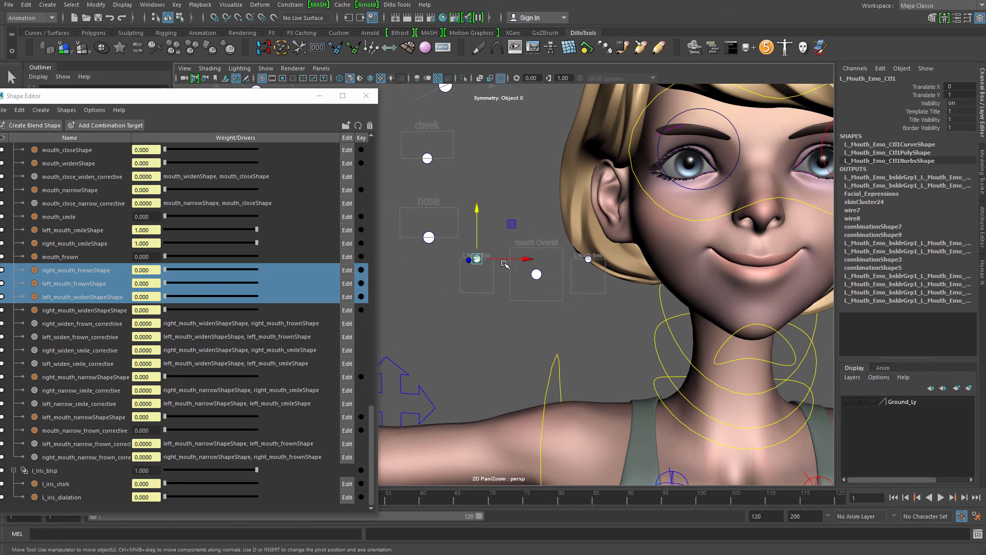
{"action": "mouse_move", "coordinate": [477, 259]}
{"action": "left_mouse_down"}
{"action": "mouse_move", "coordinate": [447, 247]}
{"action": "mouse_move", "coordinate": [456, 286]}
{"action": "mouse_move", "coordinate": [469, 257]}
{"action": "mouse_move", "coordinate": [488, 258]}
{"action": "left_mouse_up"}
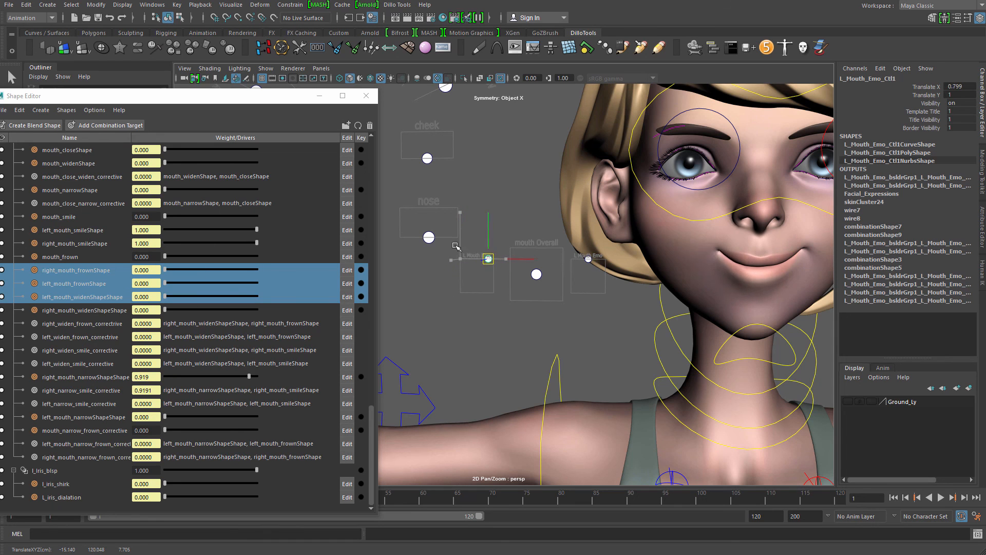
{"action": "middle_click_drag", "start_coordinate": [456, 246], "coordinate": [468, 218]}
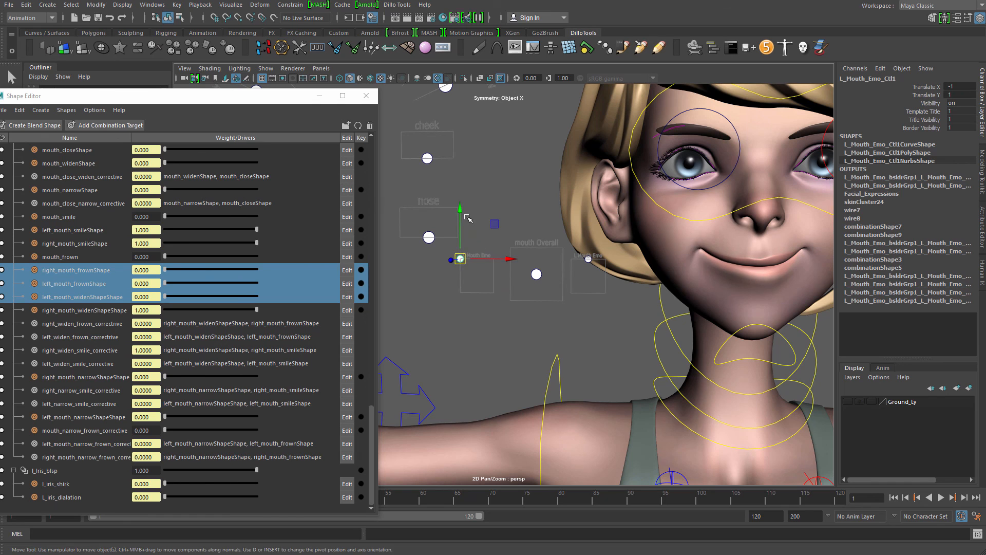
{"action": "left_click_drag", "start_coordinate": [461, 212], "coordinate": [425, 198]}
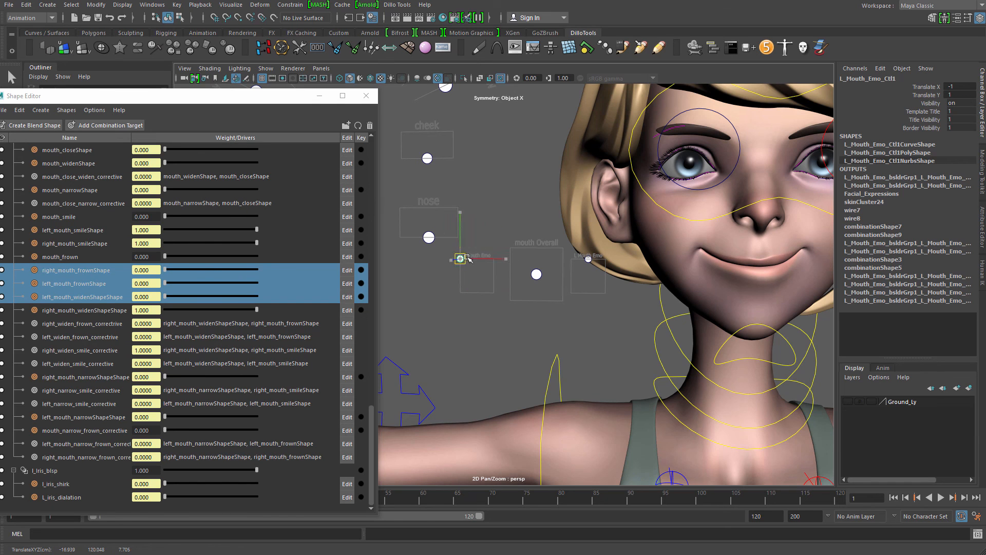
{"action": "mouse_move", "coordinate": [467, 257]}
{"action": "left_mouse_down"}
{"action": "mouse_move", "coordinate": [483, 258]}
{"action": "mouse_move", "coordinate": [467, 257]}
{"action": "left_mouse_up"}
{"action": "right_click_drag", "start_coordinate": [494, 272], "coordinate": [584, 305], "text": "alt"}
{"action": "key", "text": "q"}
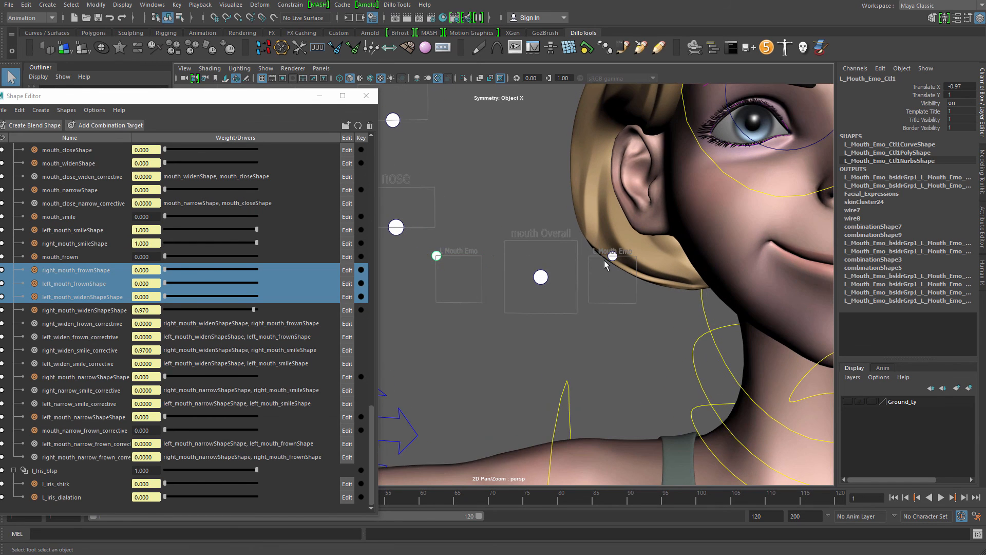
Widen the left_mouth side of the smile to X 1 and finish widening the right_mouth side to X -1
{"action": "right_click_drag", "start_coordinate": [548, 229], "coordinate": [513, 243], "text": "alt"}
{"action": "key", "text": "w"}
{"action": "left_click_drag", "start_coordinate": [533, 262], "coordinate": [616, 245]}
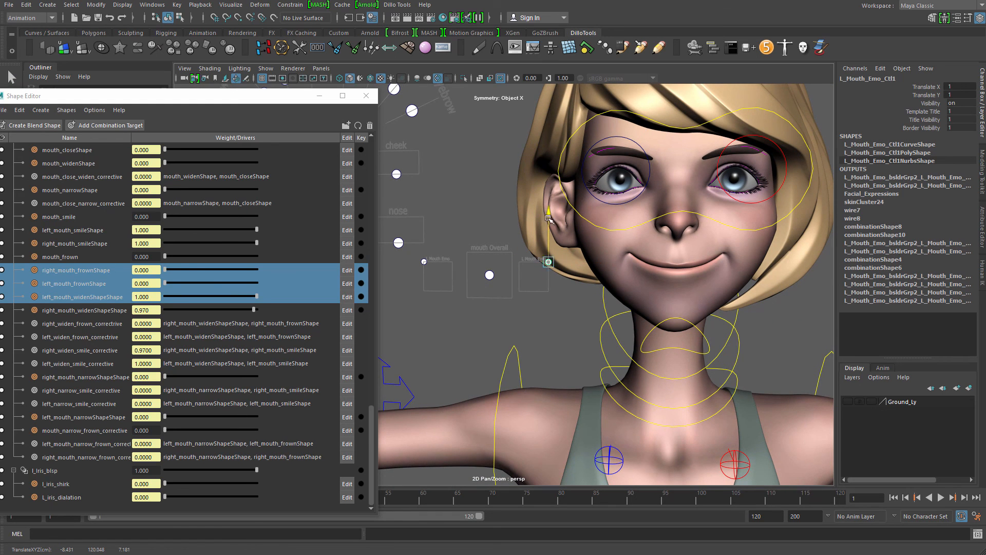
{"action": "left_click_drag", "start_coordinate": [549, 218], "coordinate": [562, 183]}
{"action": "left_click_drag", "start_coordinate": [549, 262], "coordinate": [572, 247]}
{"action": "left_click", "coordinate": [424, 261]}
{"action": "mouse_move", "coordinate": [424, 262]}
{"action": "left_mouse_down"}
{"action": "mouse_move", "coordinate": [442, 262]}
{"action": "mouse_move", "coordinate": [417, 262]}
{"action": "left_mouse_up"}
Try moving the overall mouth control vertically on the wide smile, and undo each move
{"action": "key", "text": "q"}
{"action": "left_click", "coordinate": [489, 276]}
{"action": "key", "text": "w"}
{"action": "mouse_move", "coordinate": [492, 225]}
{"action": "left_mouse_down"}
{"action": "mouse_move", "coordinate": [491, 242]}
{"action": "mouse_move", "coordinate": [486, 217]}
{"action": "left_mouse_up"}
{"action": "key", "text": "ctrl+z"}
{"action": "key", "text": "q"}
{"action": "left_click", "coordinate": [424, 262]}
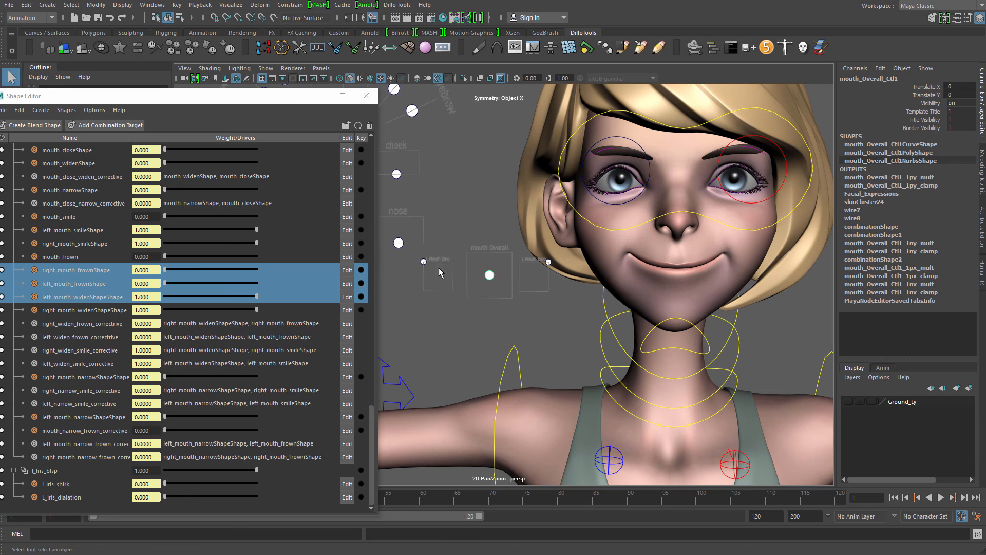
{"action": "key", "text": "w"}
{"action": "mouse_move", "coordinate": [423, 262]}
{"action": "left_mouse_down"}
{"action": "mouse_move", "coordinate": [445, 267]}
{"action": "mouse_move", "coordinate": [395, 247]}
{"action": "left_mouse_up"}
{"action": "key", "text": "q"}
{"action": "left_click_drag", "start_coordinate": [479, 275], "coordinate": [499, 286]}
{"action": "key", "text": "w"}
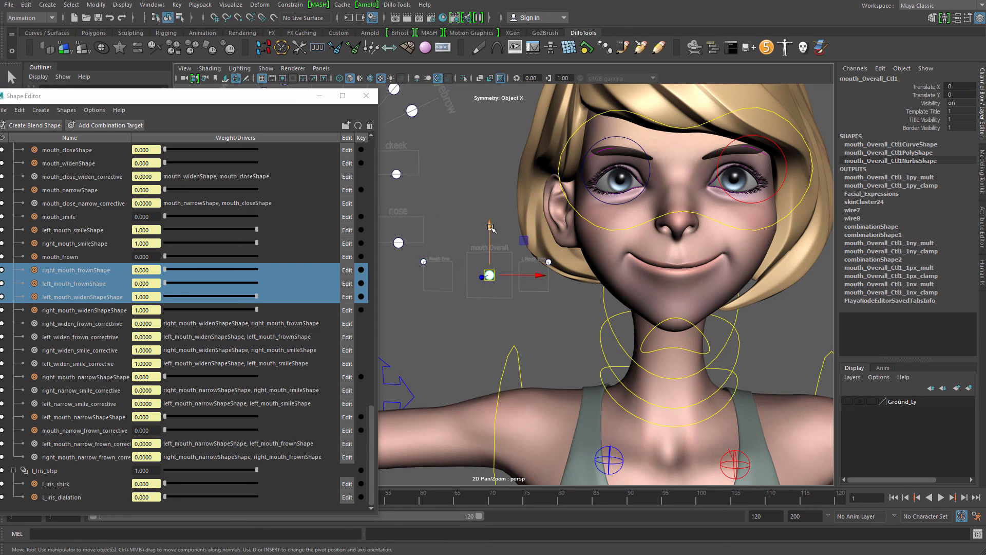
{"action": "mouse_move", "coordinate": [490, 228]}
{"action": "left_mouse_down"}
{"action": "mouse_move", "coordinate": [489, 246]}
{"action": "mouse_move", "coordinate": [488, 221]}
{"action": "left_mouse_up"}
{"action": "key", "text": "ctrl+z"}
{"action": "left_click", "coordinate": [460, 279]}
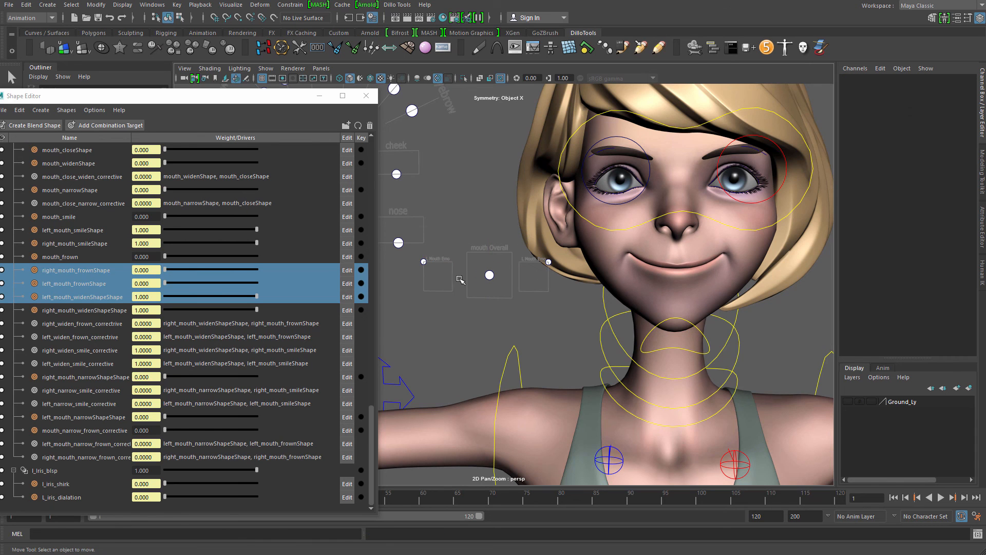
Select both mouth emotion controls and test the wide smile's height, leaving them at about Y 0.97
{"action": "left_click_drag", "start_coordinate": [440, 267], "coordinate": [443, 270]}
{"action": "left_click_drag", "start_coordinate": [534, 278], "coordinate": [417, 195], "text": "alt"}
{"action": "right_click_drag", "start_coordinate": [485, 270], "coordinate": [522, 286], "text": "alt"}
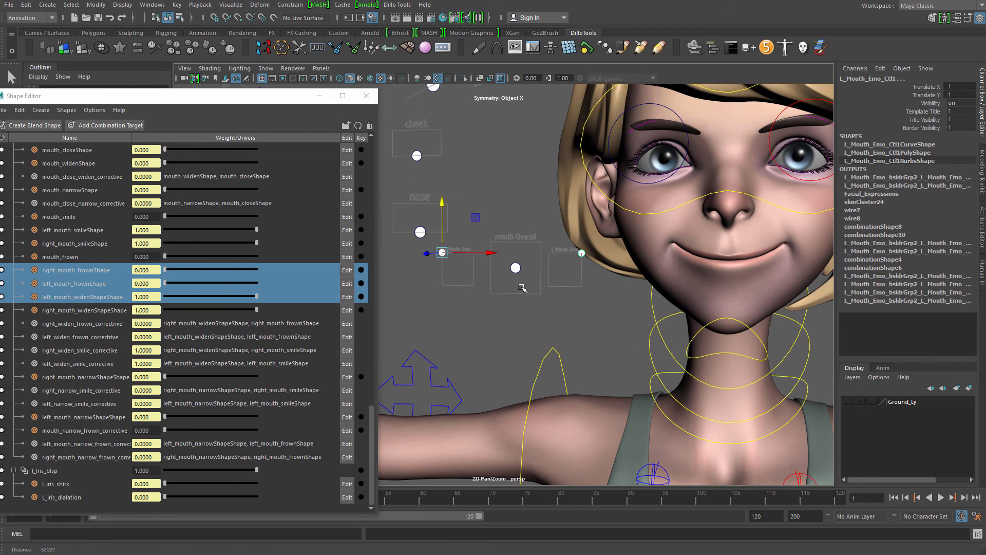
{"action": "key", "text": "q"}
{"action": "left_click", "coordinate": [450, 263]}
{"action": "left_click", "coordinate": [442, 253]}
{"action": "left_click_drag", "start_coordinate": [461, 272], "coordinate": [495, 273], "text": "alt"}
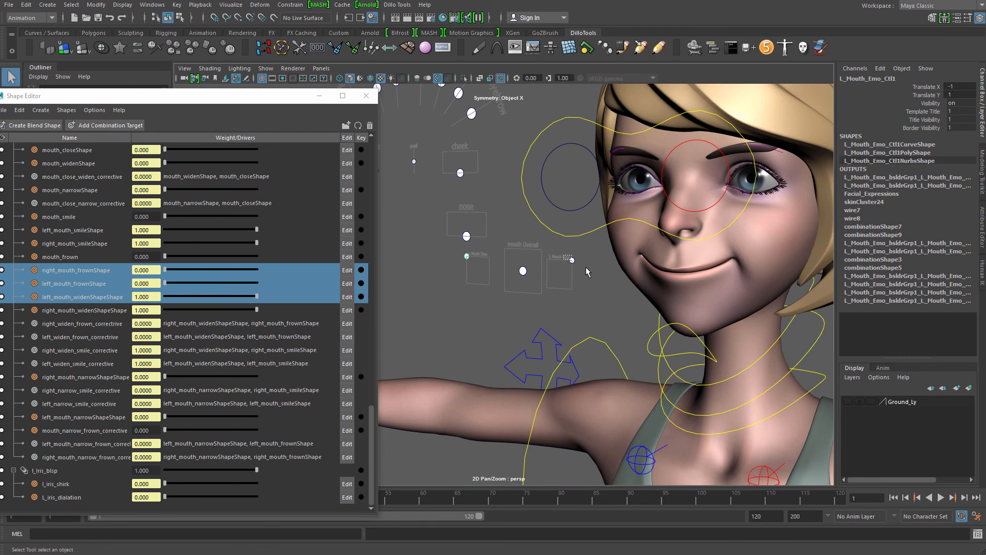
{"action": "left_click_drag", "start_coordinate": [564, 256], "coordinate": [588, 272], "text": "shift"}
{"action": "left_click_drag", "start_coordinate": [546, 271], "coordinate": [489, 252], "text": "alt"}
{"action": "key", "text": "w"}
{"action": "right_click_drag", "start_coordinate": [488, 252], "coordinate": [462, 229], "text": "alt"}
{"action": "middle_click_drag", "start_coordinate": [461, 230], "coordinate": [444, 237], "text": "alt"}
{"action": "left_click_drag", "start_coordinate": [457, 208], "coordinate": [450, 185]}
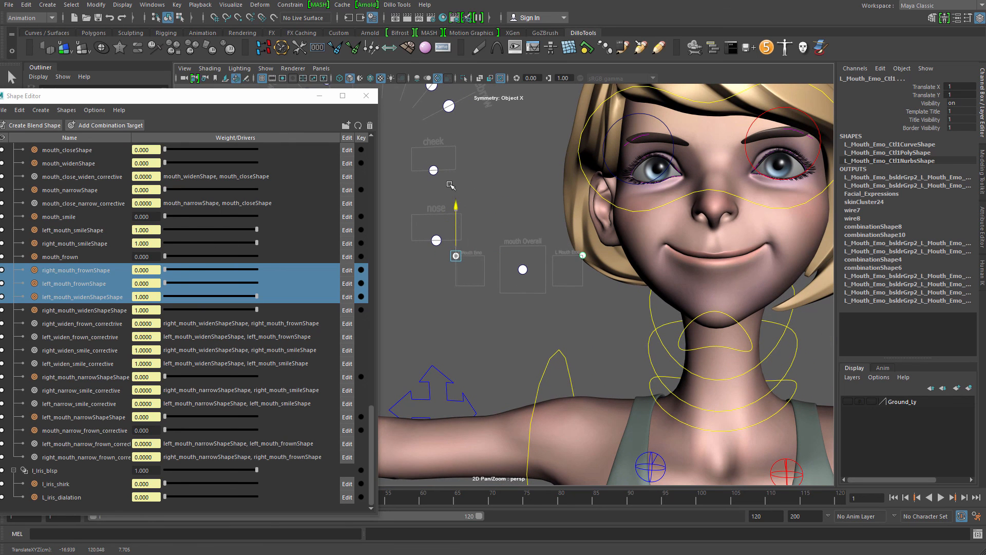
Test the overall mouth control on the wide smile, raising it to about Y 0.78 and lowering it to about Y -0.34
{"action": "left_click", "coordinate": [522, 270]}
{"action": "left_click_drag", "start_coordinate": [522, 224], "coordinate": [520, 210]}
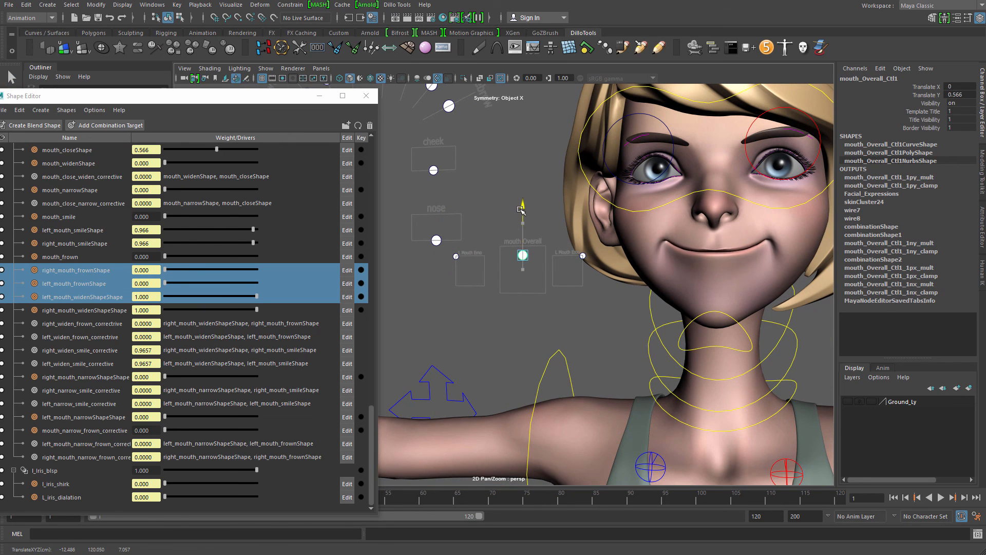
{"action": "mouse_move", "coordinate": [521, 261]}
{"action": "left_mouse_down", "text": "alt"}
{"action": "mouse_move", "coordinate": [540, 262]}
{"action": "mouse_move", "coordinate": [526, 266]}
{"action": "left_mouse_up", "text": "alt"}
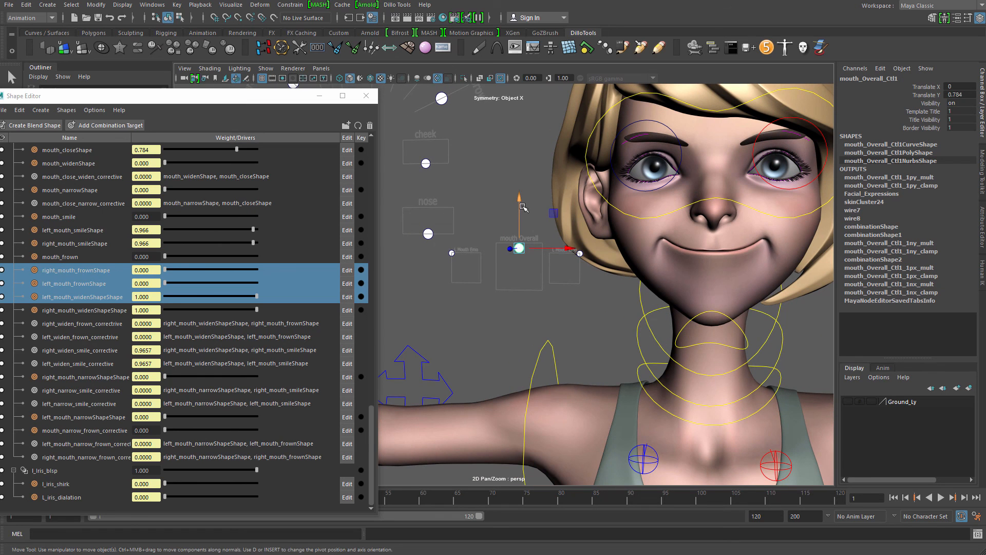
{"action": "left_click_drag", "start_coordinate": [520, 202], "coordinate": [520, 224]}
Select both mouth emotion controls and the overall mouth control, and reset their X and Y translation to 0
{"action": "key", "text": "q"}
{"action": "left_click", "coordinate": [453, 253]}
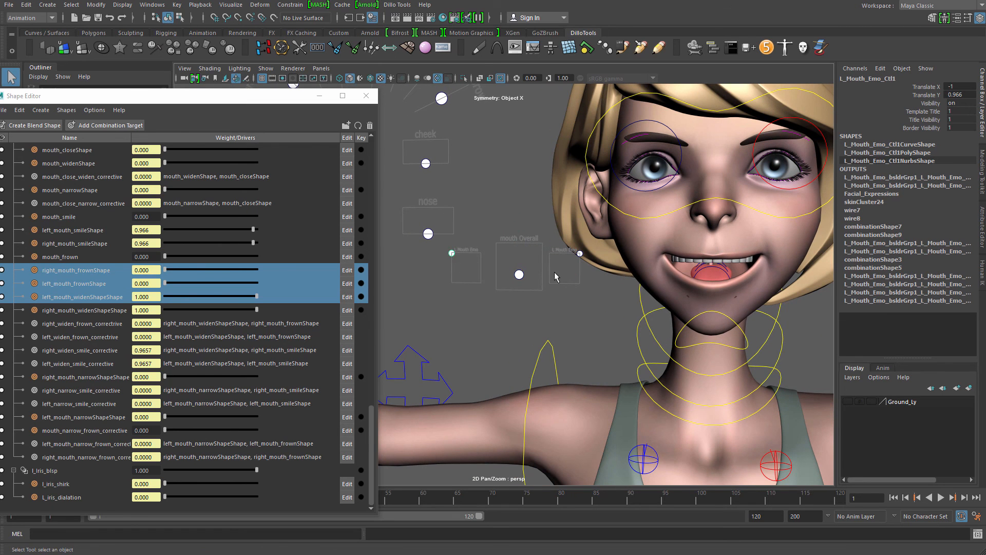
{"action": "left_click_drag", "start_coordinate": [554, 272], "coordinate": [581, 263], "text": "alt"}
{"action": "left_click_drag", "start_coordinate": [550, 294], "coordinate": [538, 281], "text": "alt"}
{"action": "left_click", "coordinate": [521, 274]}
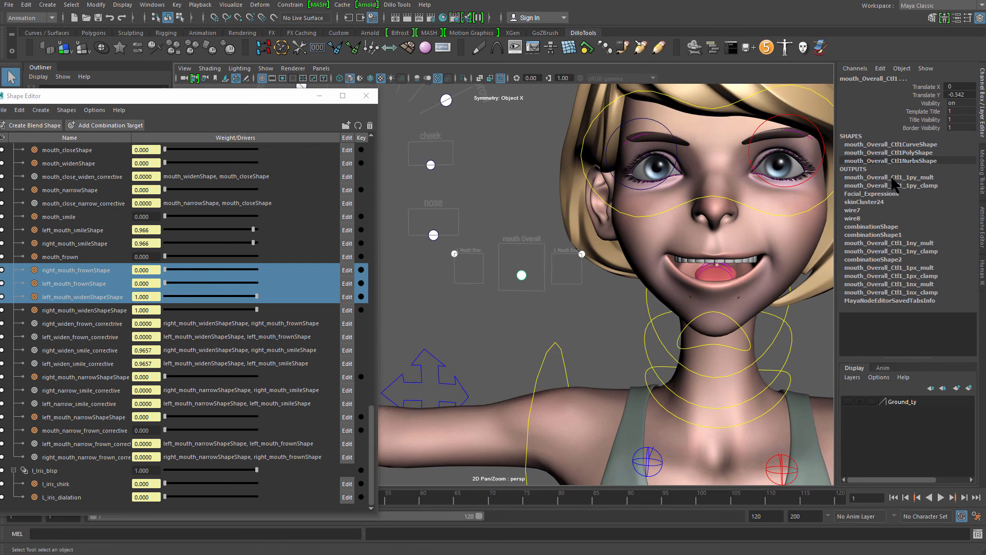
{"action": "type", "text": "0"}
{"action": "key", "text": "Return"}
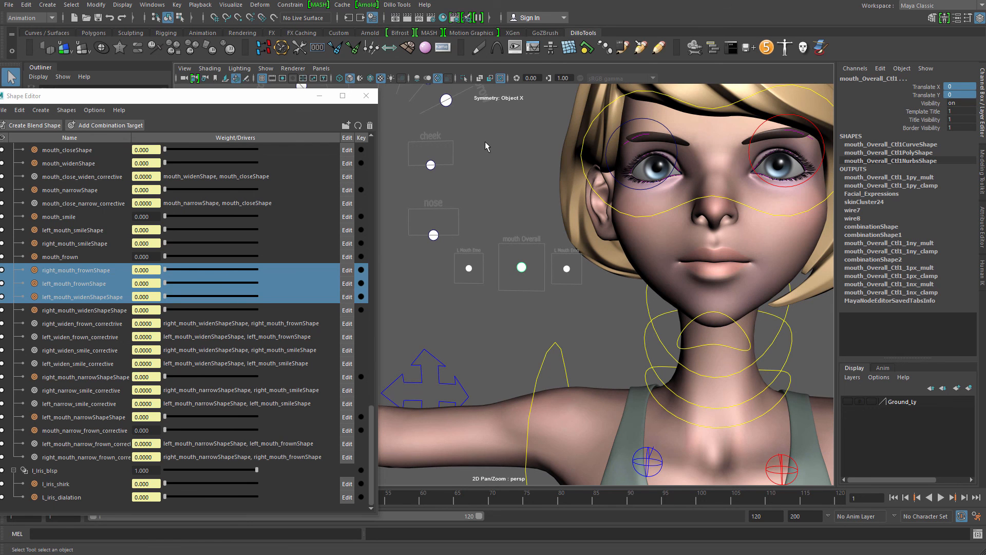
Try opening the neutral mouth with the overall control at about Y -0.49, and undo the move
{"action": "left_click", "coordinate": [536, 269]}
{"action": "left_click", "coordinate": [522, 267]}
{"action": "left_click_drag", "start_coordinate": [529, 266], "coordinate": [499, 216], "text": "alt"}
{"action": "key", "text": "w"}
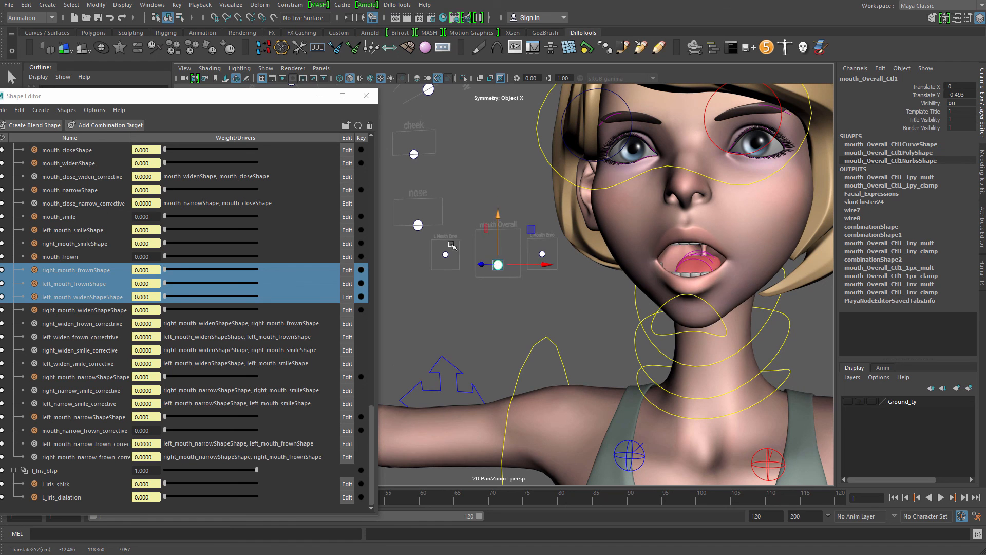
{"action": "key", "text": "ctrl+z"}
Test a one-sided wide smile by moving the right_mouth emotion control to X -1 and Y 1
{"action": "left_click", "coordinate": [444, 255]}
{"action": "left_click_drag", "start_coordinate": [443, 256], "coordinate": [473, 162]}
{"action": "left_click_drag", "start_coordinate": [497, 216], "coordinate": [482, 175]}
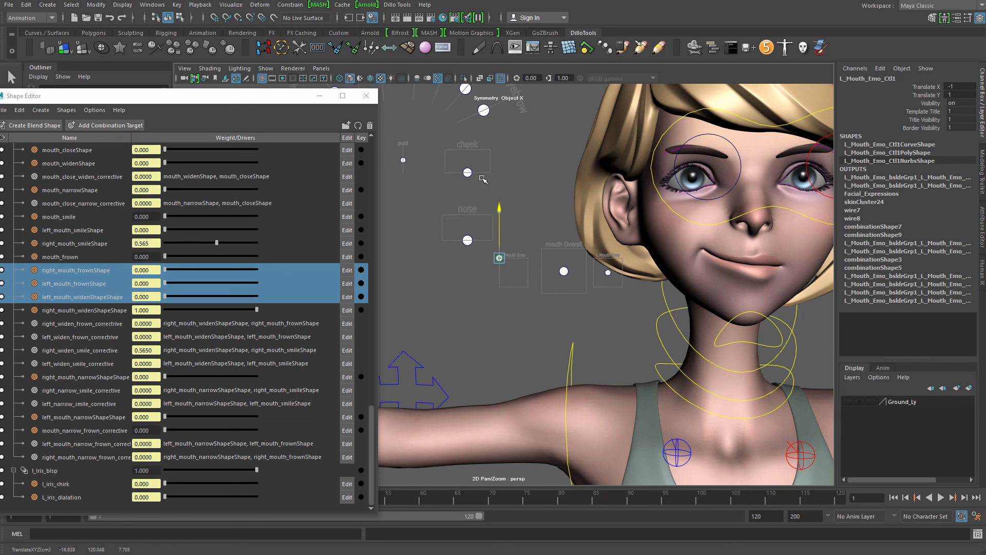
{"action": "middle_click_drag", "start_coordinate": [581, 269], "coordinate": [547, 259], "text": "alt"}
{"action": "scroll", "coordinate": [547, 259], "scroll_direction": "up", "scroll_amount": 2}
{"action": "mouse_move", "coordinate": [511, 240]}
{"action": "left_mouse_down"}
{"action": "mouse_move", "coordinate": [538, 240]}
{"action": "mouse_move", "coordinate": [510, 240]}
{"action": "left_mouse_up"}
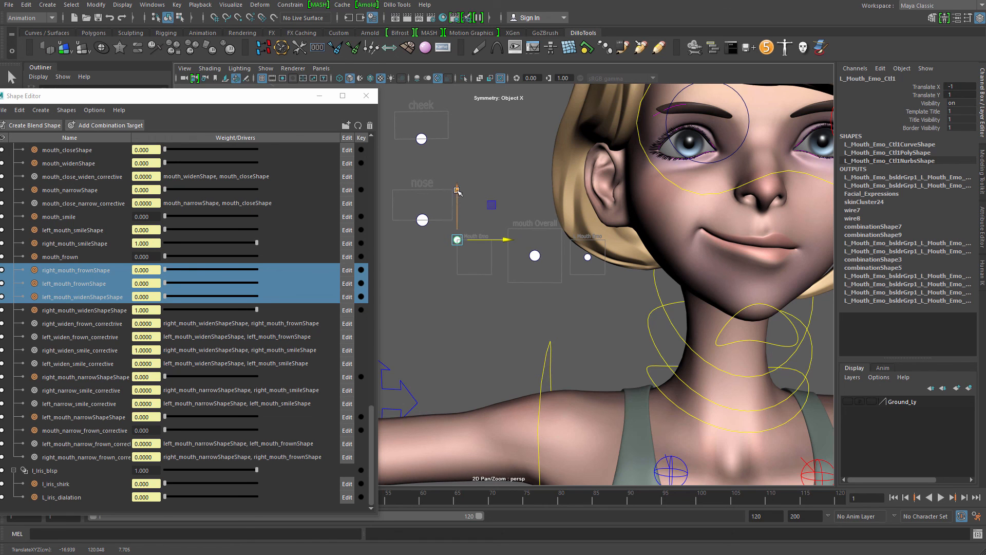
{"action": "mouse_move", "coordinate": [458, 192]}
{"action": "left_mouse_down"}
{"action": "mouse_move", "coordinate": [458, 213]}
{"action": "mouse_move", "coordinate": [457, 192]}
{"action": "left_mouse_up"}
Pose the left_mouth emotion control at about X 0.83 and Y 1, and reset both emotion controls to 0
{"action": "middle_click_drag", "start_coordinate": [586, 256], "coordinate": [518, 254], "text": "alt"}
{"action": "key", "text": "q"}
{"action": "left_click", "coordinate": [519, 252]}
{"action": "left_click_drag", "start_coordinate": [517, 254], "coordinate": [535, 224], "text": "alt"}
{"action": "key", "text": "w"}
{"action": "middle_click_drag", "start_coordinate": [535, 224], "coordinate": [596, 231], "text": "alt"}
{"action": "left_click_drag", "start_coordinate": [596, 231], "coordinate": [513, 250], "text": "alt"}
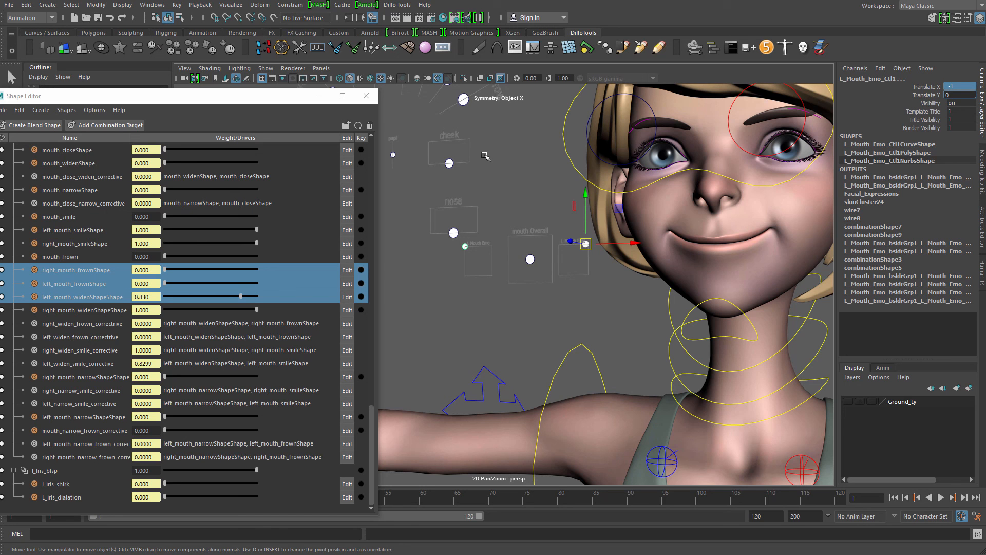
{"action": "key", "text": "Return"}
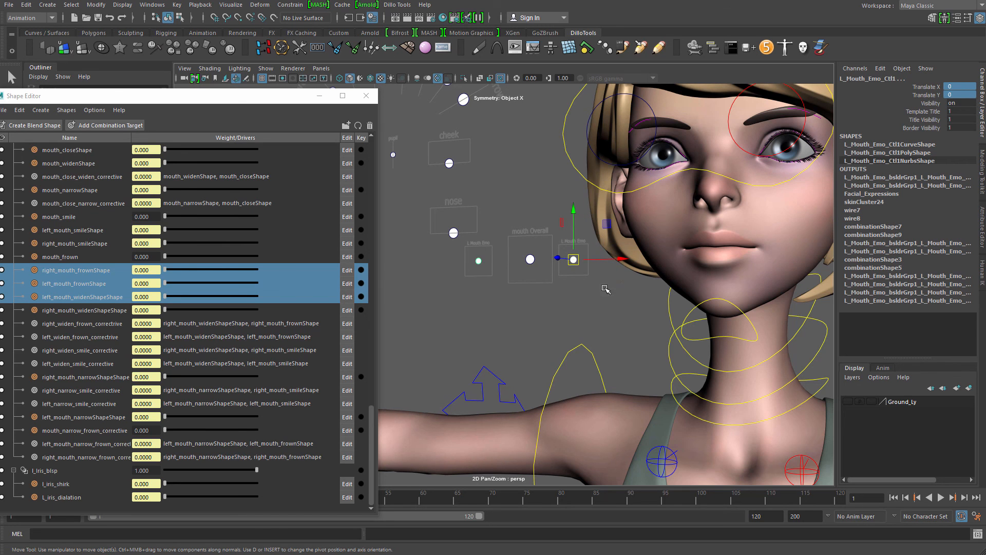
{"action": "left_click_drag", "start_coordinate": [521, 328], "coordinate": [524, 326], "text": "alt"}
Test opening the mouth with the overall control at Y -1, raise the control, and undo the recent moves
{"action": "left_click", "coordinate": [540, 232]}
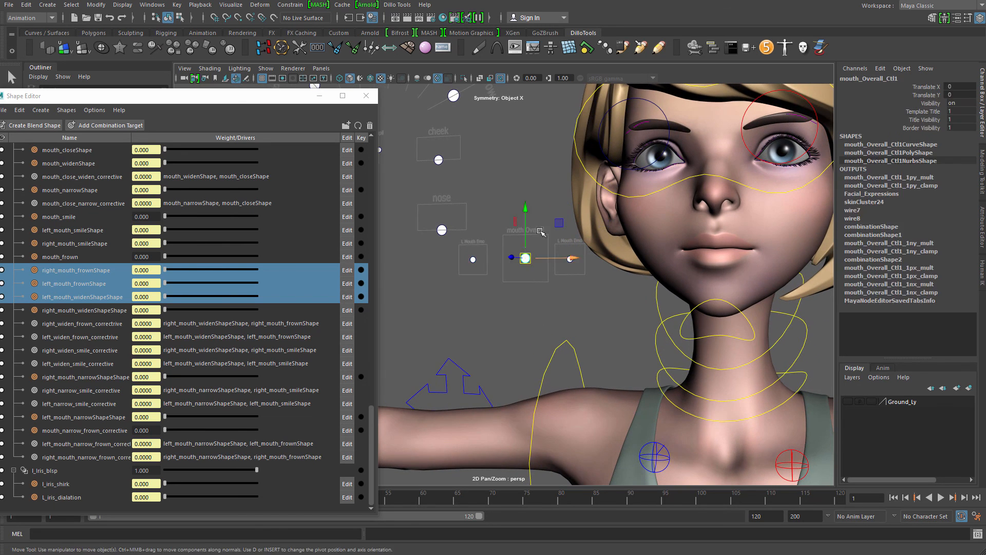
{"action": "left_click_drag", "start_coordinate": [525, 206], "coordinate": [528, 285]}
{"action": "left_click_drag", "start_coordinate": [588, 306], "coordinate": [559, 286], "text": "alt"}
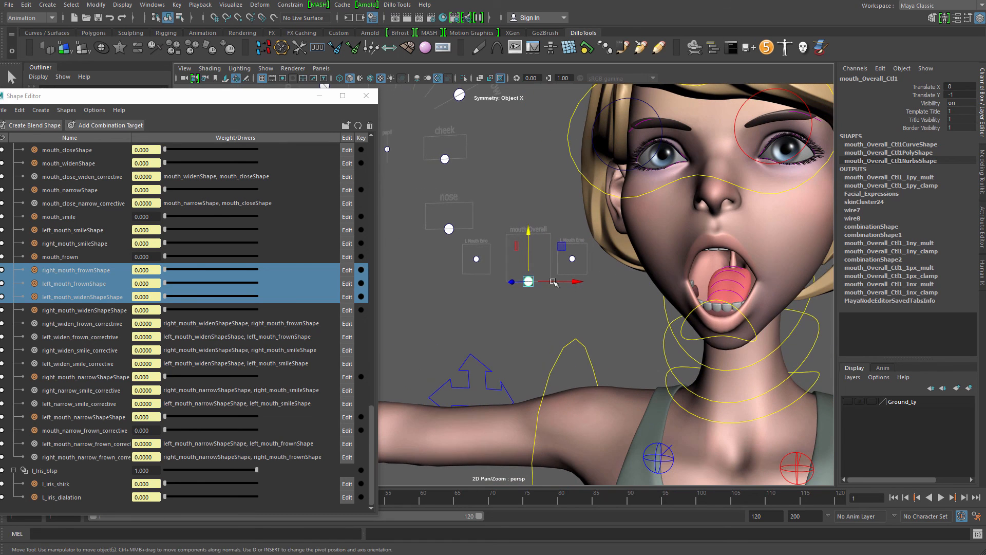
{"action": "left_click_drag", "start_coordinate": [531, 234], "coordinate": [533, 218]}
{"action": "key", "text": "ctrl+z"}
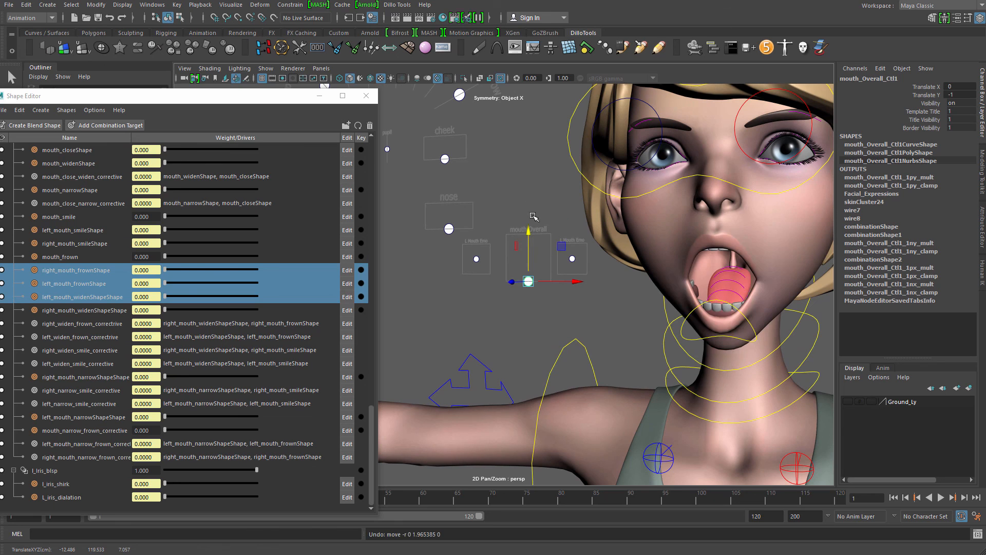
{"action": "key", "text": "ctrl+z"}
{"action": "key", "text": "ctrl+z"}
{"action": "key", "text": "ctrl+z"}
{"action": "key", "text": "ctrl+z"}
{"action": "key", "text": "ctrl+z"}
{"action": "key", "text": "ctrl+z"}
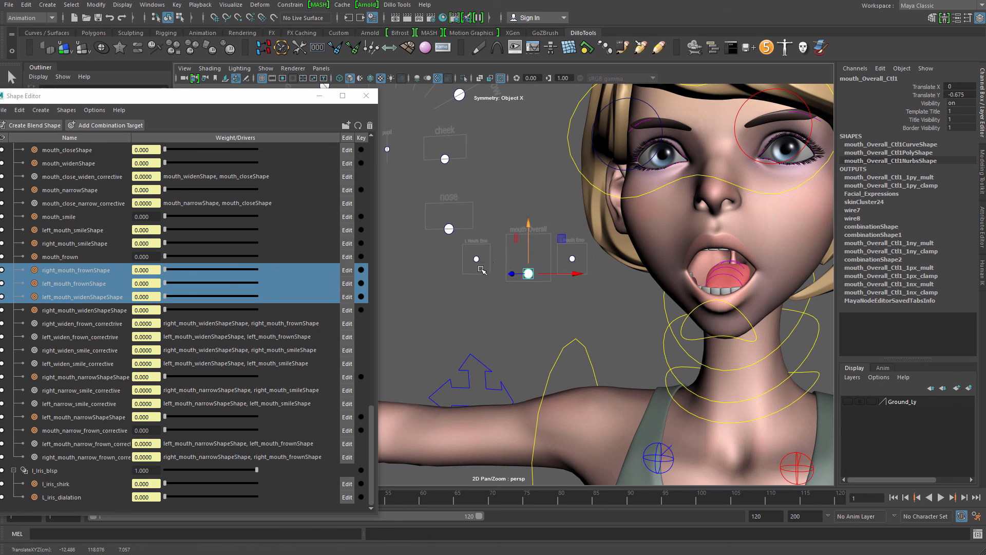
Try moving the right_mouth emotion control, undo it, and reset the overall mouth control to X 0 and Y 0
{"action": "left_click", "coordinate": [475, 259]}
{"action": "mouse_move", "coordinate": [478, 259]}
{"action": "left_mouse_down"}
{"action": "mouse_move", "coordinate": [463, 249]}
{"action": "mouse_move", "coordinate": [473, 250]}
{"action": "left_mouse_up"}
{"action": "key", "text": "ctrl+z"}
{"action": "left_click", "coordinate": [529, 282]}
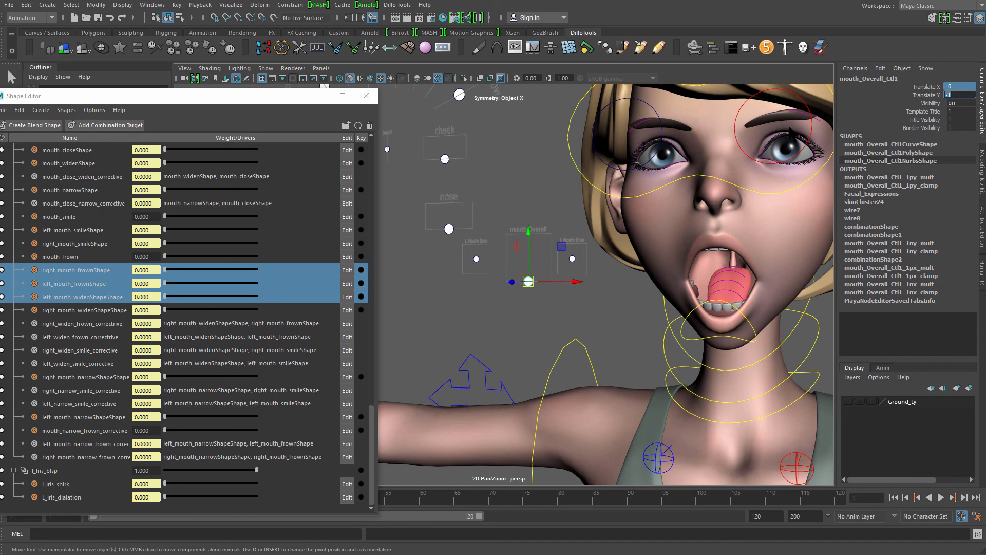
{"action": "type", "text": "0"}
{"action": "key", "text": "Return"}
{"action": "left_click_drag", "start_coordinate": [550, 250], "coordinate": [562, 254], "text": "alt"}
{"action": "middle_click_drag", "start_coordinate": [562, 253], "coordinate": [596, 240], "text": "alt"}
{"action": "scroll", "coordinate": [588, 279], "scroll_direction": "up", "scroll_amount": 2}
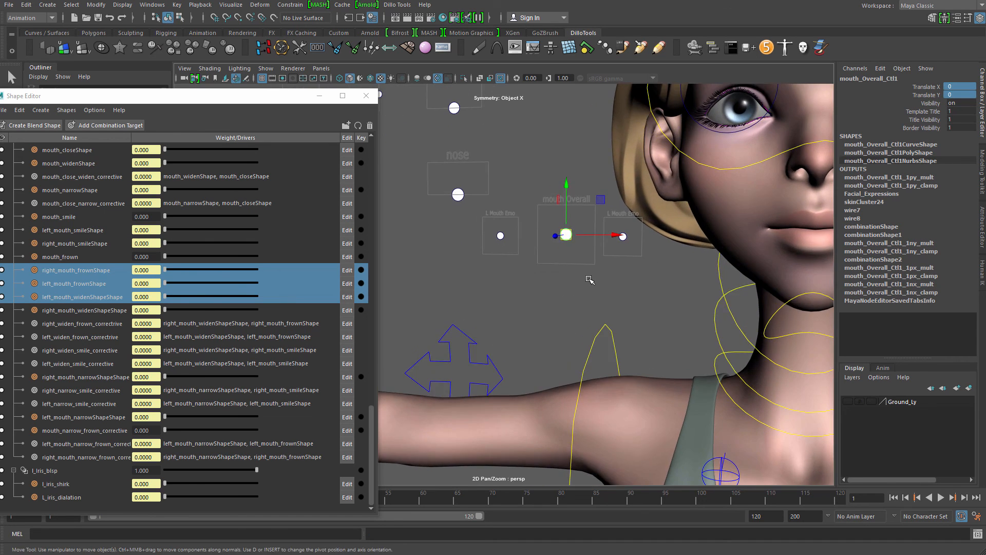
Raise the overall mouth control to about Y 0.19 and check the slightly closed lips from another angle
{"action": "left_click", "coordinate": [588, 279]}
{"action": "left_click_drag", "start_coordinate": [588, 279], "coordinate": [497, 220], "text": "alt"}
{"action": "scroll", "coordinate": [545, 219], "scroll_direction": "down", "scroll_amount": 2}
{"action": "left_click", "coordinate": [522, 224]}
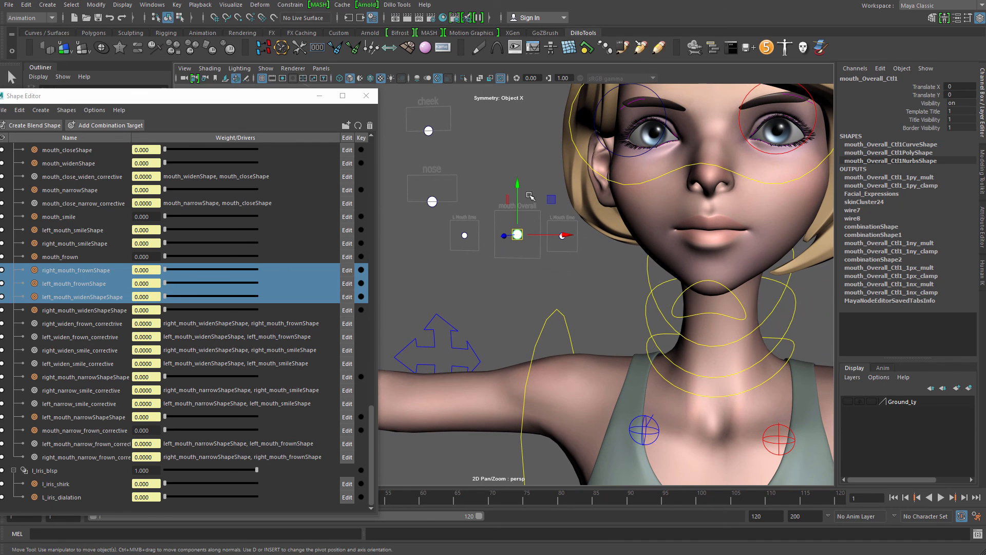
{"action": "mouse_move", "coordinate": [519, 182]}
{"action": "left_mouse_down"}
{"action": "mouse_move", "coordinate": [520, 209]}
{"action": "mouse_move", "coordinate": [509, 159]}
{"action": "mouse_move", "coordinate": [509, 177]}
{"action": "left_mouse_up"}
{"action": "left_click_drag", "start_coordinate": [505, 191], "coordinate": [533, 258], "text": "alt"}
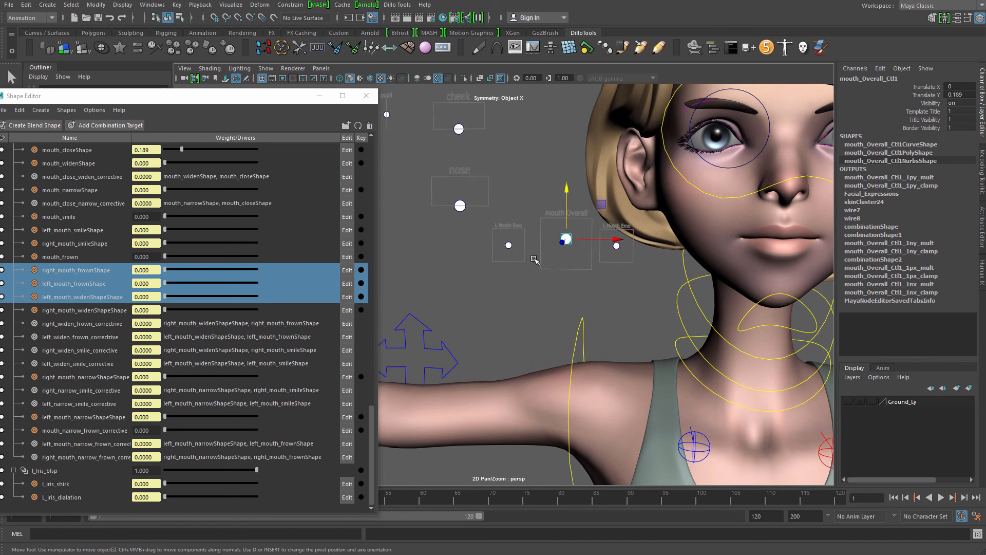
Pose the right mouth emotion control at X -1 and Y 1, and the left one at about X 0.36 and Y 0.79
{"action": "left_click_drag", "start_coordinate": [488, 233], "coordinate": [443, 226]}
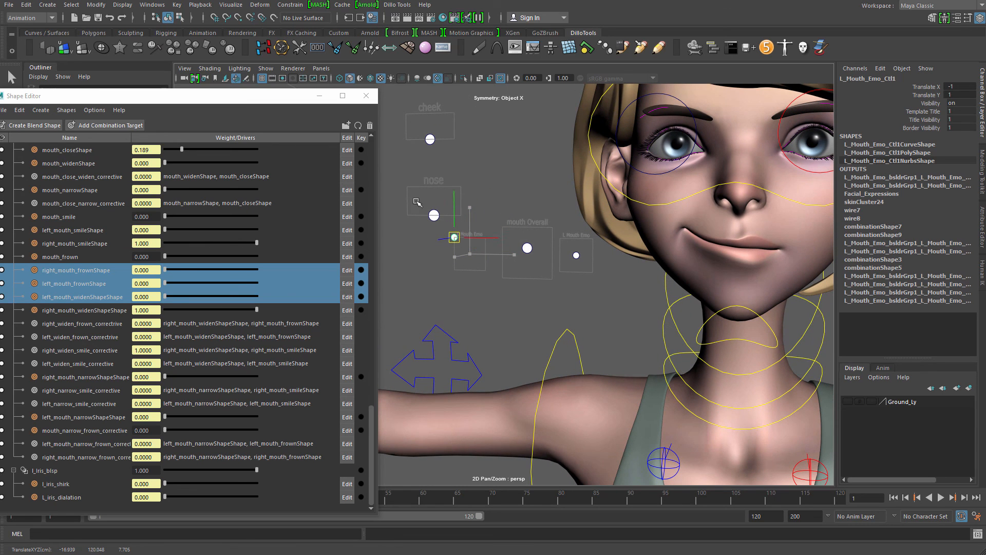
{"action": "key", "text": "q"}
{"action": "key", "text": "w"}
{"action": "left_click_drag", "start_coordinate": [581, 255], "coordinate": [594, 230]}
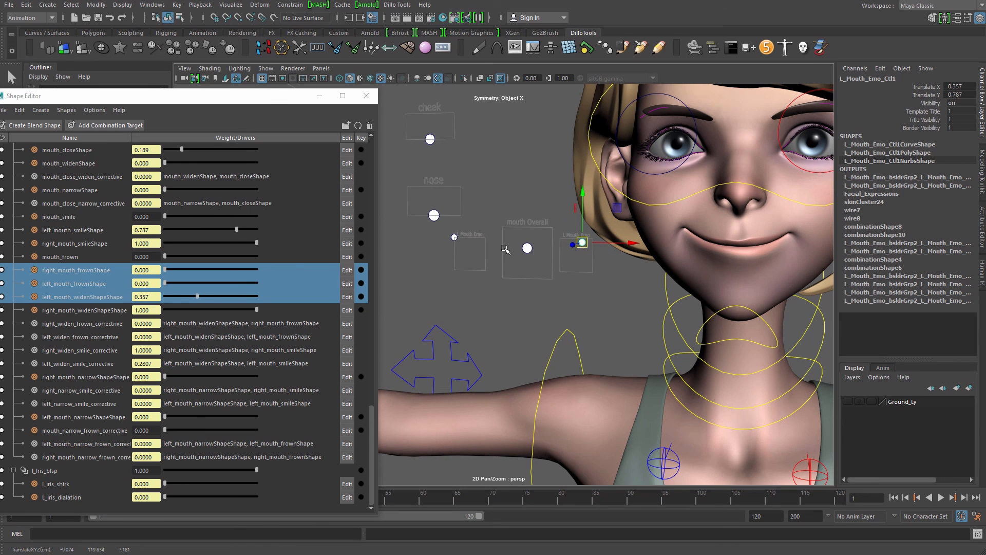
Test the right mouth emotion control across wide and narrow smiles, and pull the left one to about X 0.18 and Y -0.4
{"action": "left_click_drag", "start_coordinate": [447, 228], "coordinate": [468, 250]}
{"action": "left_click_drag", "start_coordinate": [457, 239], "coordinate": [459, 241]}
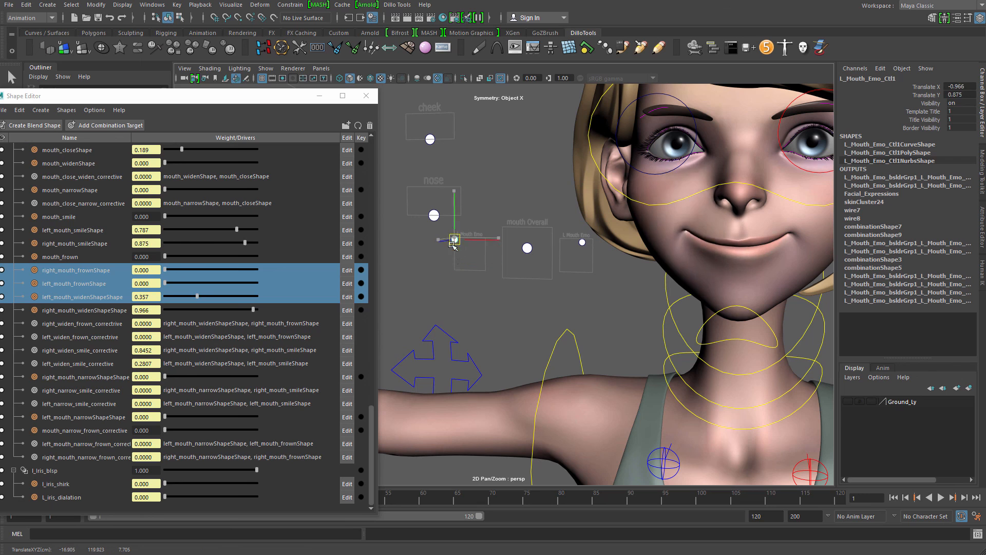
{"action": "mouse_move", "coordinate": [448, 246]}
{"action": "left_mouse_down"}
{"action": "mouse_move", "coordinate": [473, 261]}
{"action": "mouse_move", "coordinate": [441, 236]}
{"action": "left_mouse_up"}
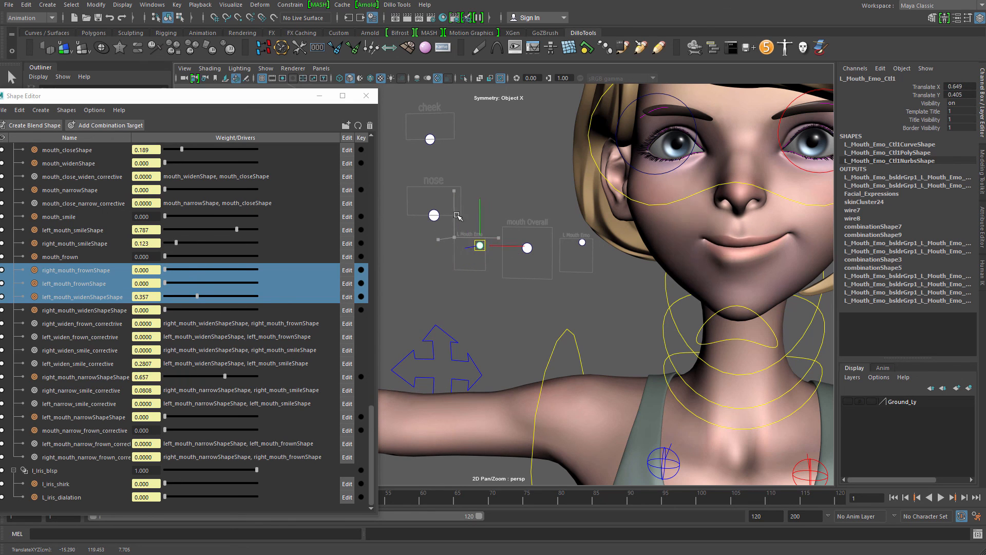
{"action": "middle_click_drag", "start_coordinate": [458, 217], "coordinate": [410, 180]}
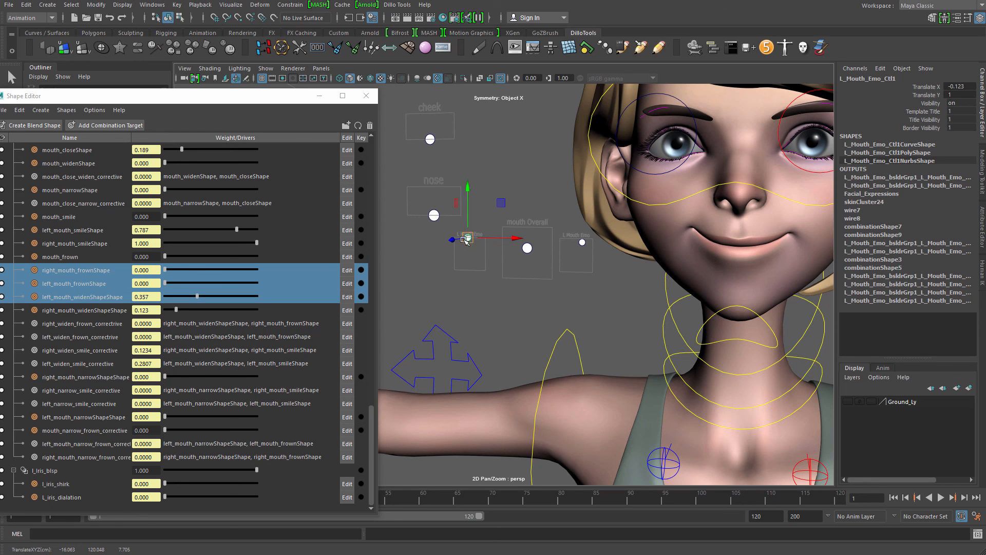
{"action": "middle_click_drag", "start_coordinate": [466, 241], "coordinate": [605, 224]}
{"action": "left_click", "coordinate": [582, 243]}
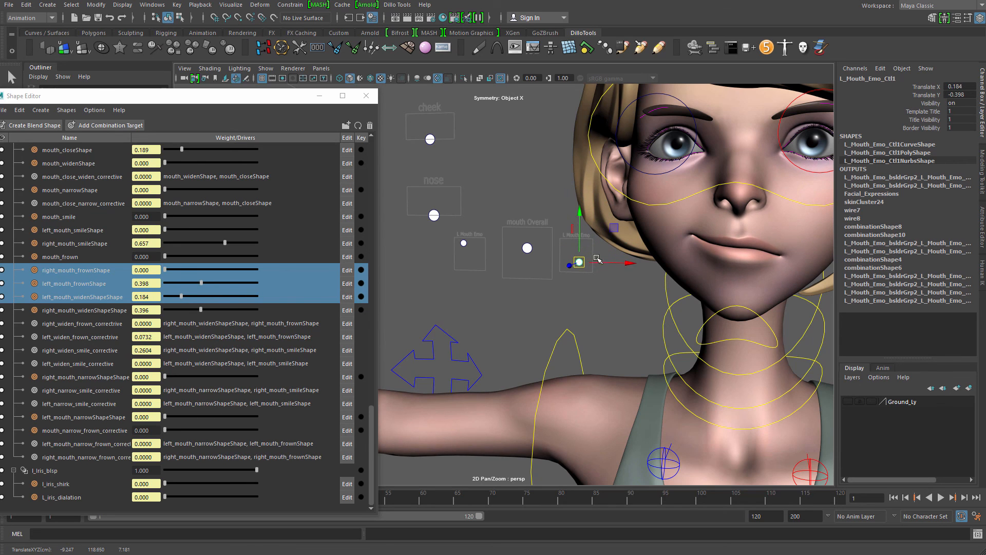
Test frown poses with the right mouth emotion control, ending at about X -0.12 and Y -0.25
{"action": "scroll", "coordinate": [555, 256], "scroll_direction": "down", "scroll_amount": 2}
{"action": "left_click_drag", "start_coordinate": [474, 214], "coordinate": [475, 221]}
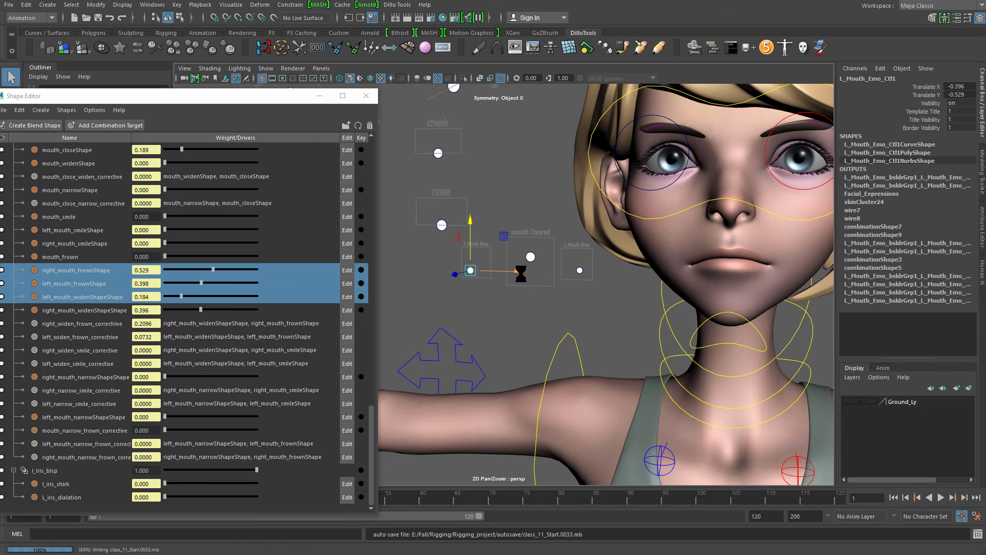
{"action": "middle_click_drag", "start_coordinate": [533, 280], "coordinate": [528, 273], "text": "alt"}
{"action": "scroll", "coordinate": [529, 274], "scroll_direction": "up", "scroll_amount": 1}
{"action": "left_click_drag", "start_coordinate": [509, 263], "coordinate": [468, 258]}
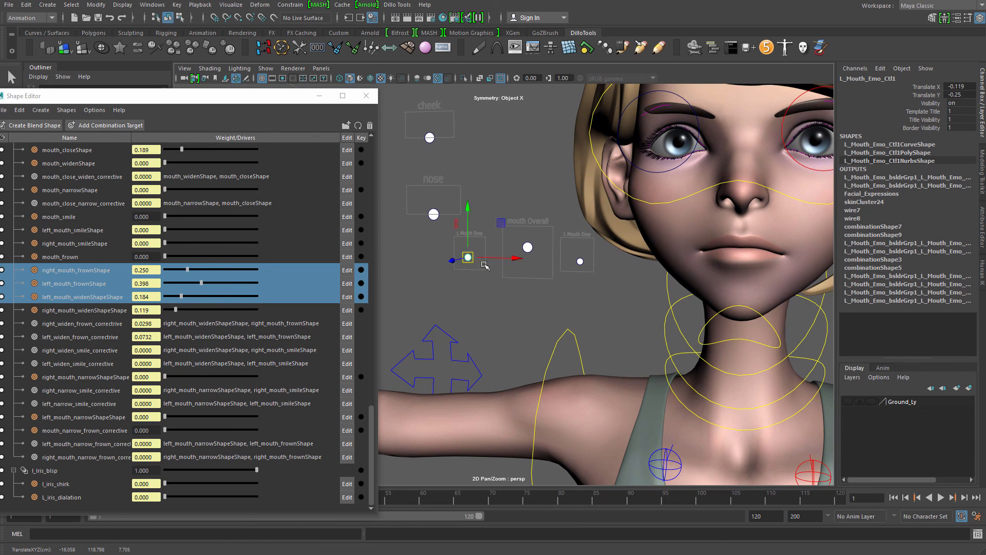
Pose an asymmetric smile with the left emotion control at about X -0.32, Y 0.96 and the right one at about X -0.74, Y 0.56
{"action": "left_click", "coordinate": [588, 258]}
{"action": "left_click_drag", "start_coordinate": [581, 263], "coordinate": [573, 240]}
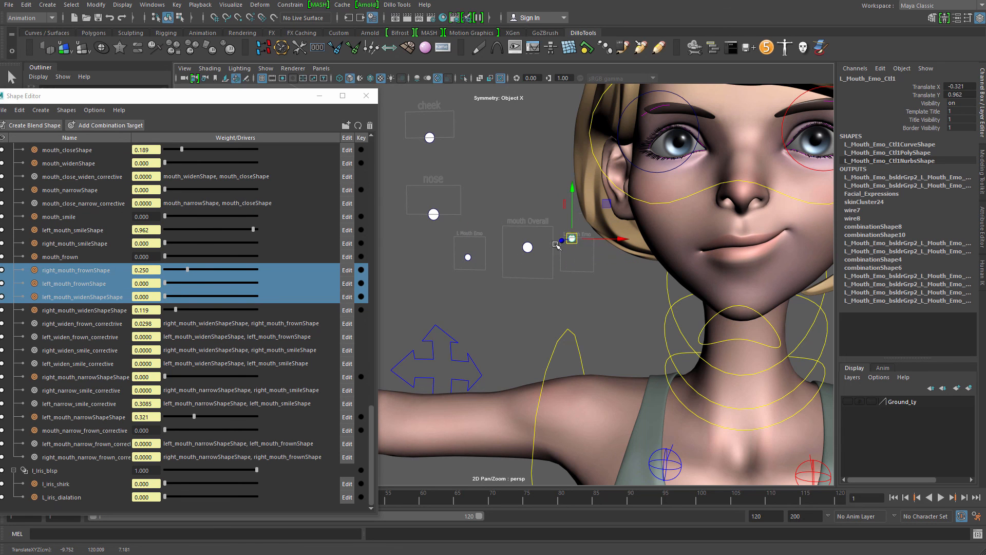
{"action": "left_click", "coordinate": [469, 255]}
{"action": "left_click_drag", "start_coordinate": [468, 256], "coordinate": [459, 244]}
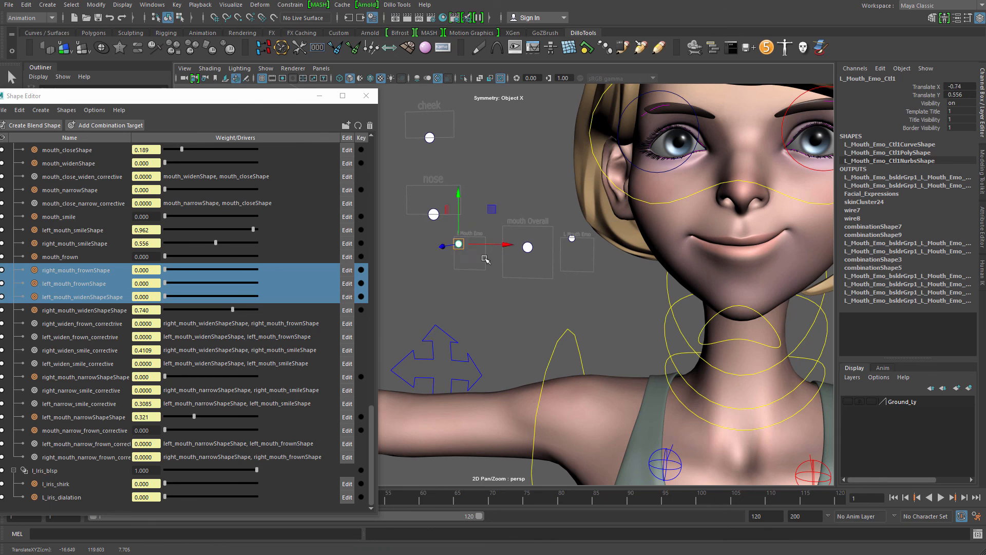
Lower the overall mouth control to open the mouth over the smile pose, and check the shape from the front
{"action": "key", "text": "q"}
{"action": "left_click_drag", "start_coordinate": [529, 251], "coordinate": [532, 254]}
{"action": "key", "text": "w"}
{"action": "left_click_drag", "start_coordinate": [528, 207], "coordinate": [535, 231]}
{"action": "right_click_drag", "start_coordinate": [537, 234], "coordinate": [496, 268], "text": "alt"}
{"action": "left_click", "coordinate": [493, 279]}
{"action": "left_click_drag", "start_coordinate": [500, 275], "coordinate": [553, 272], "text": "alt"}
Reset the overall and both emotion mouth controls to X 0 and Y 0, and reposition the Shape Editor window
{"action": "left_click", "coordinate": [479, 253]}
{"action": "left_click", "coordinate": [530, 267], "text": "shift"}
{"action": "left_click", "coordinate": [562, 250], "text": "shift"}
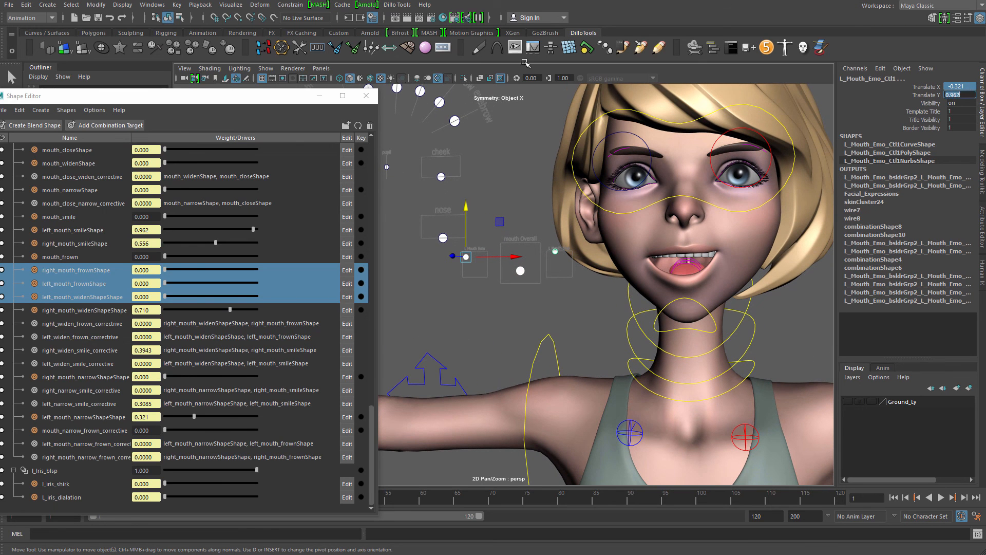
{"action": "key", "text": "Return"}
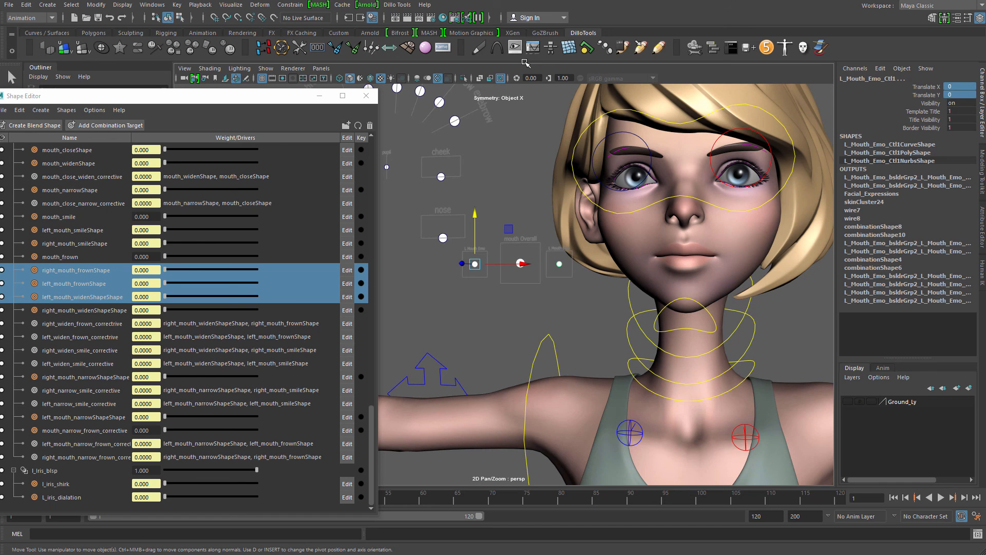
{"action": "left_click_drag", "start_coordinate": [292, 102], "coordinate": [403, 85]}
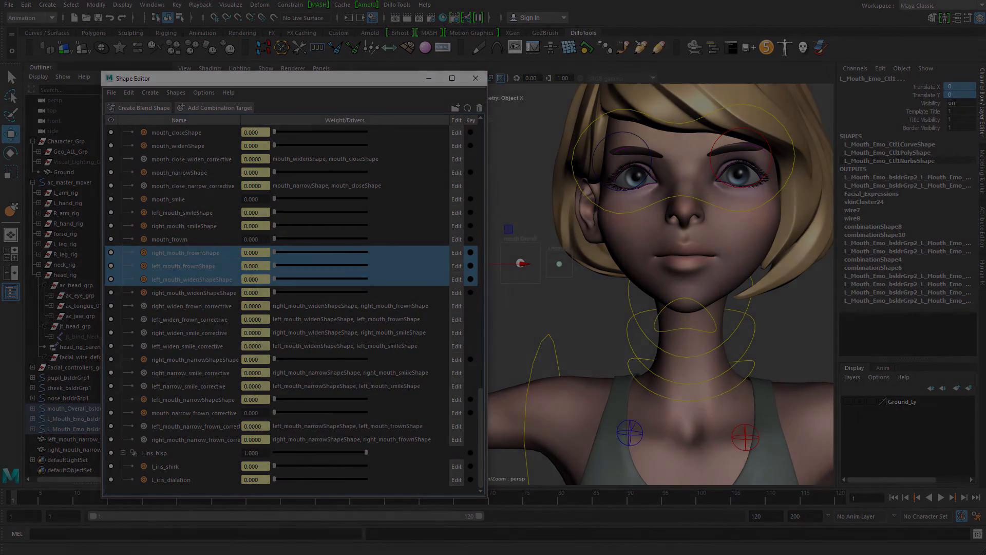